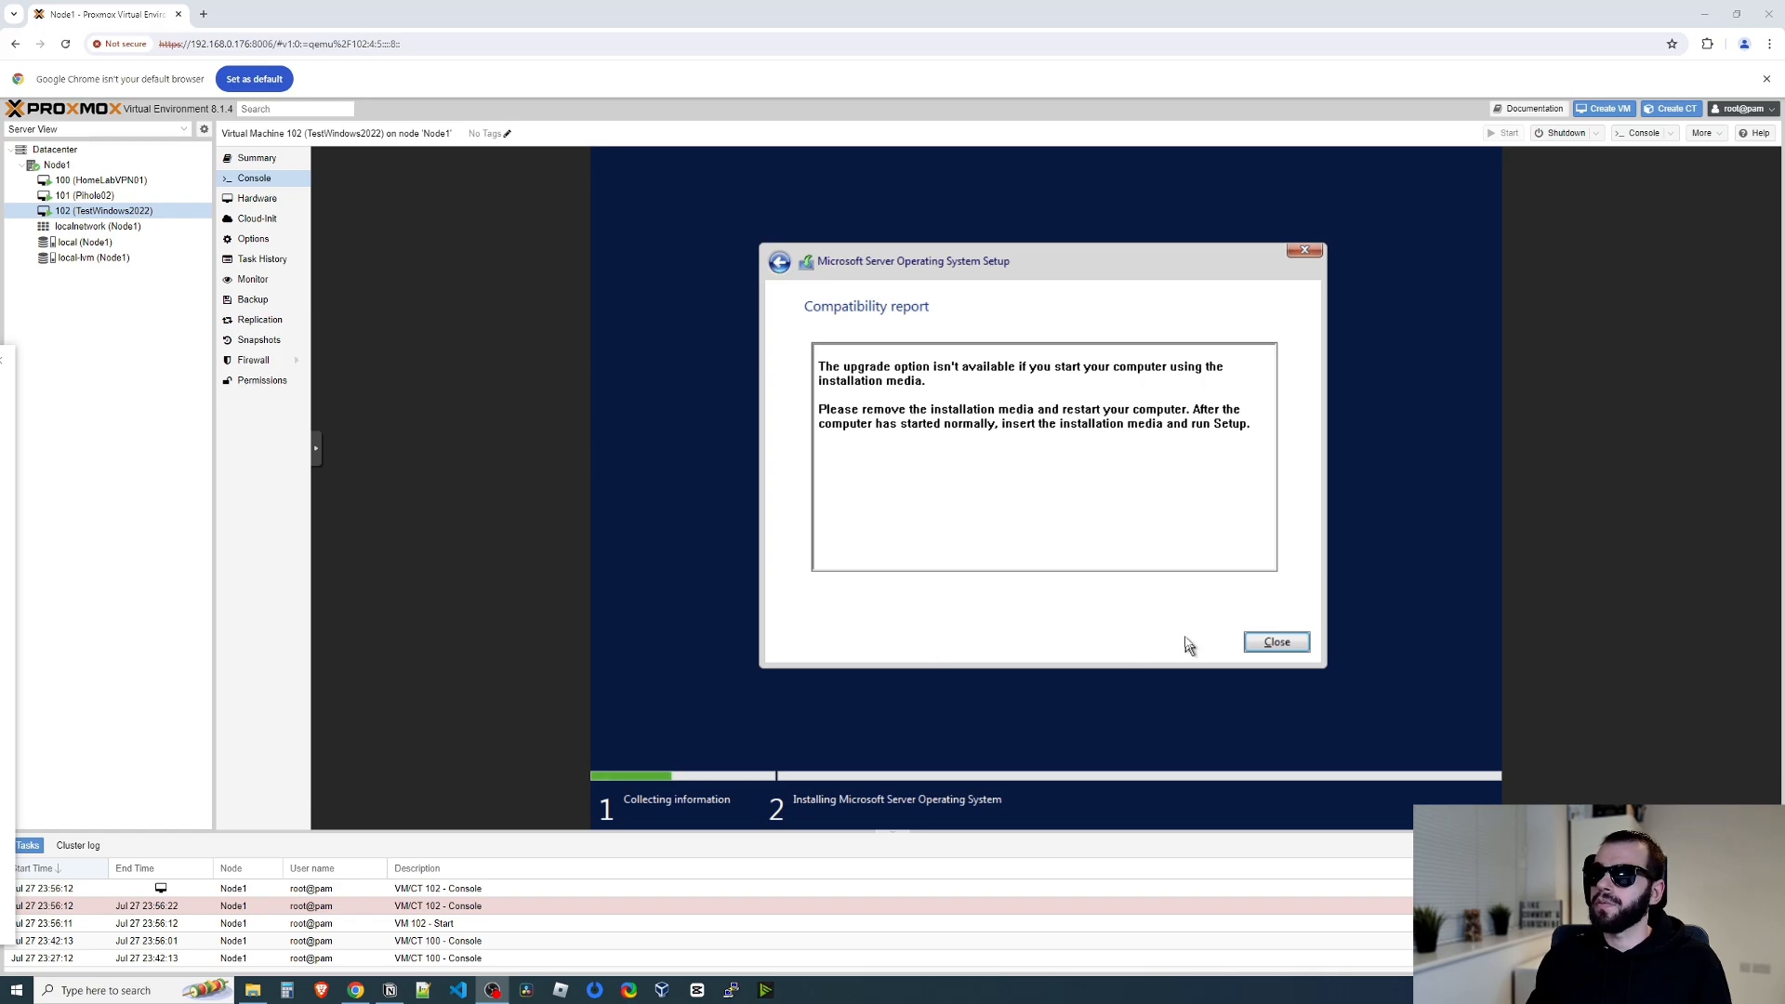
Search the web for "windows server 2022 download" in a new browser tab.
key(ctrl+t)
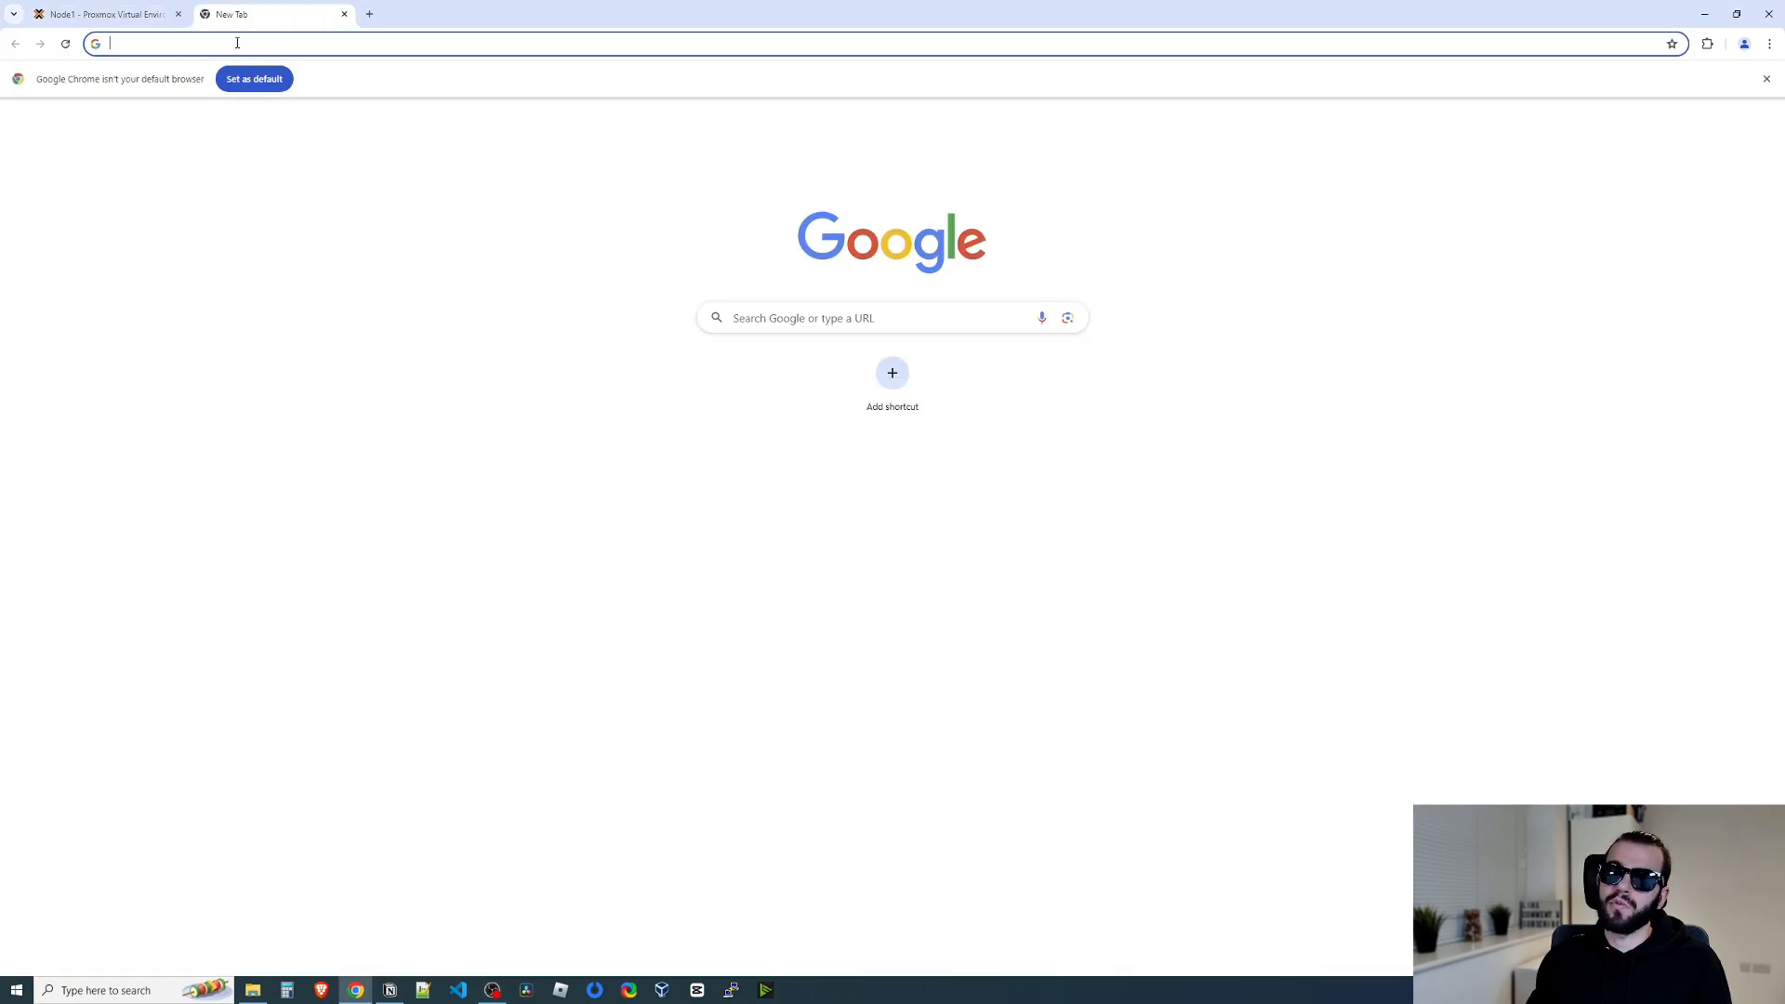
click(237, 43)
text(windows server 2022 download)
key(Return)
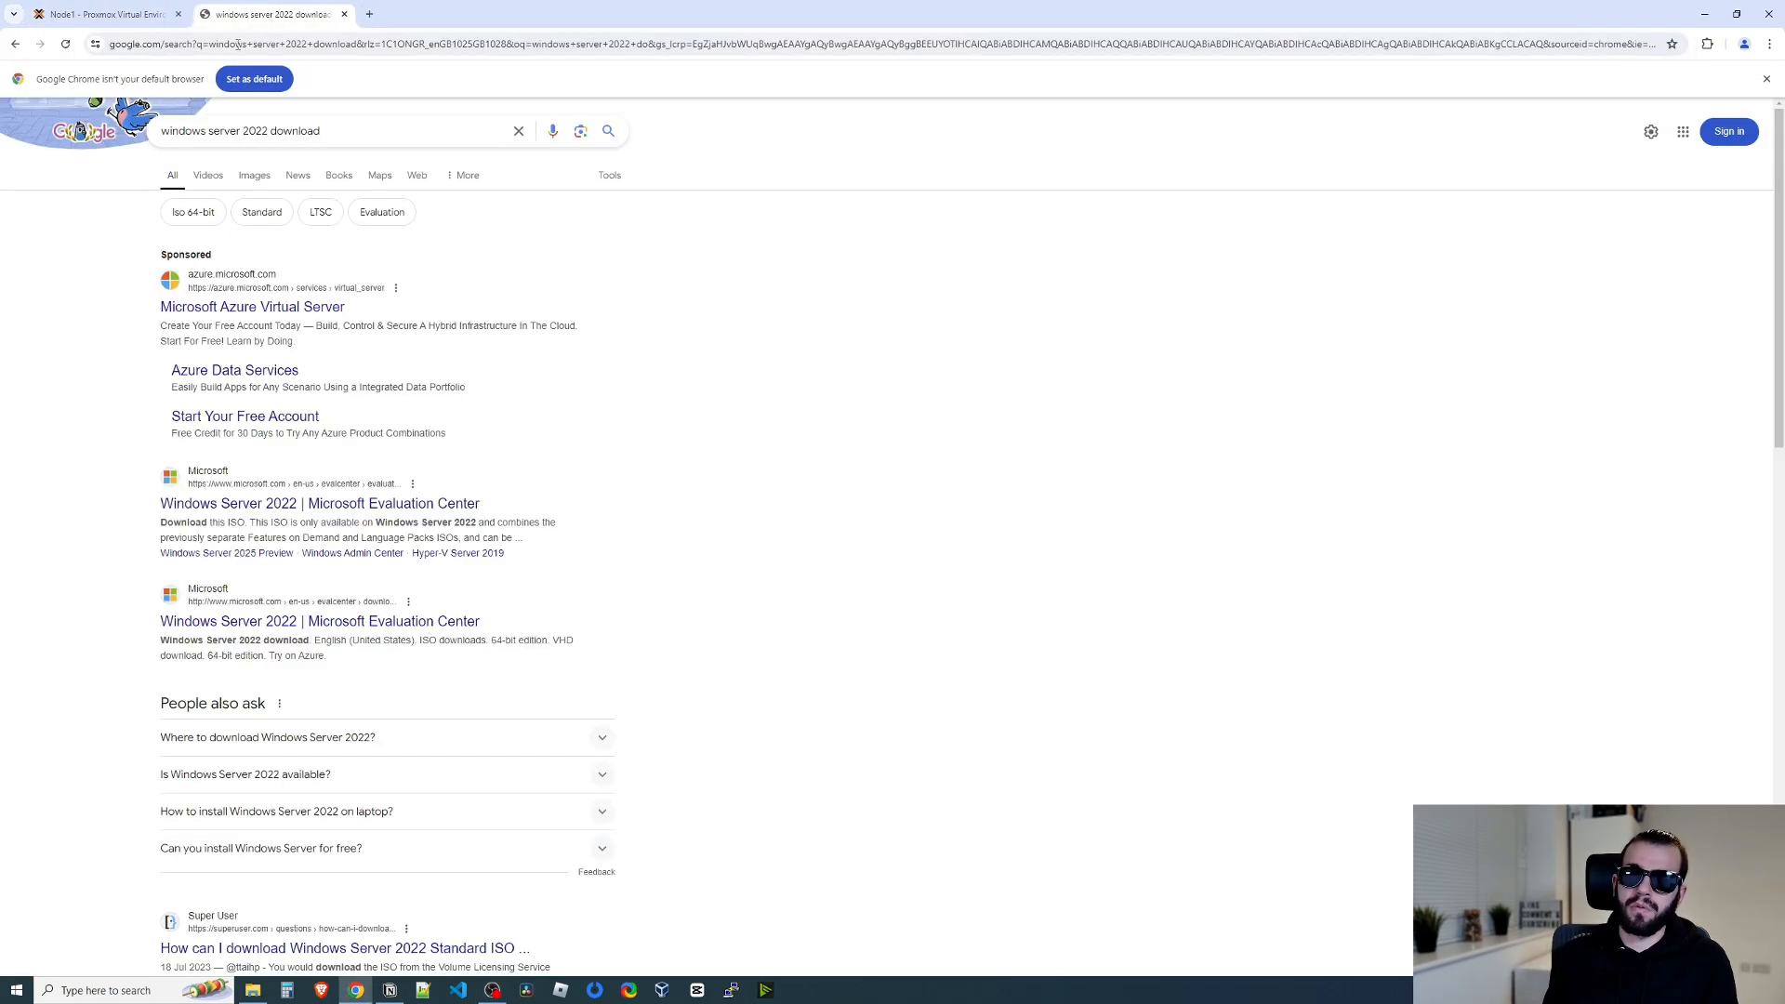
Open the Microsoft Evaluation Center result for Windows Server 2022 and go to its VHD download registration form.
click(228, 469)
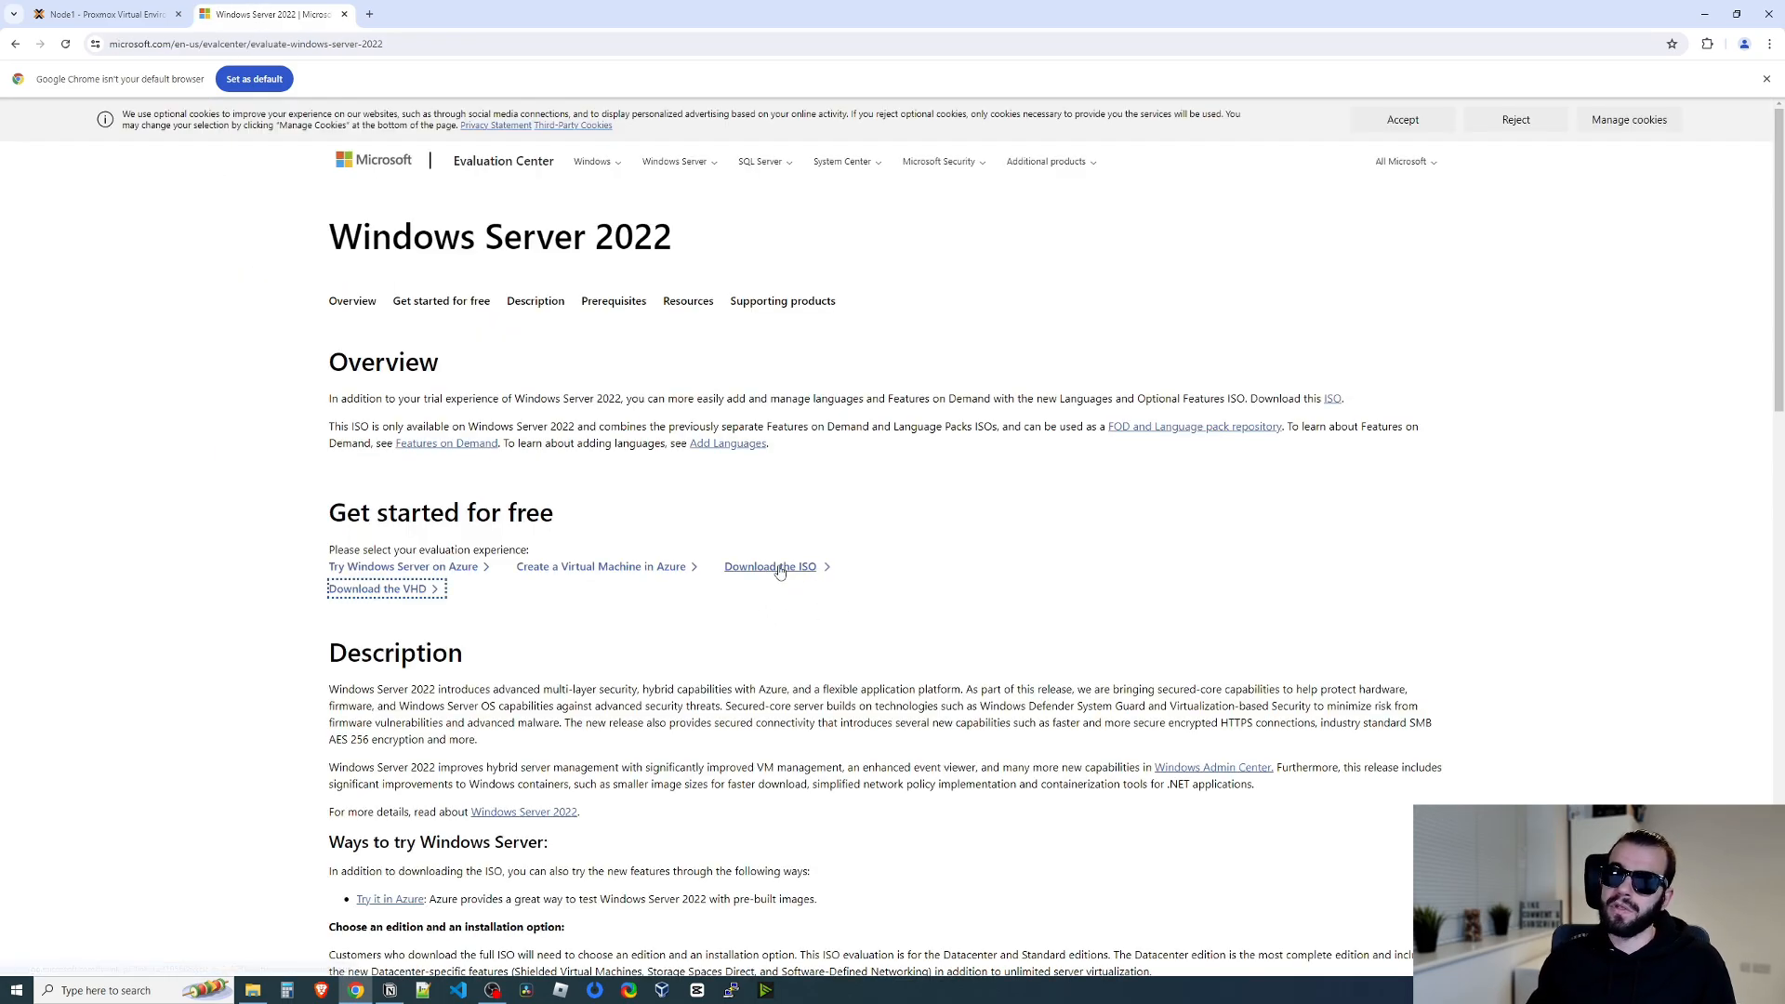
click(402, 597)
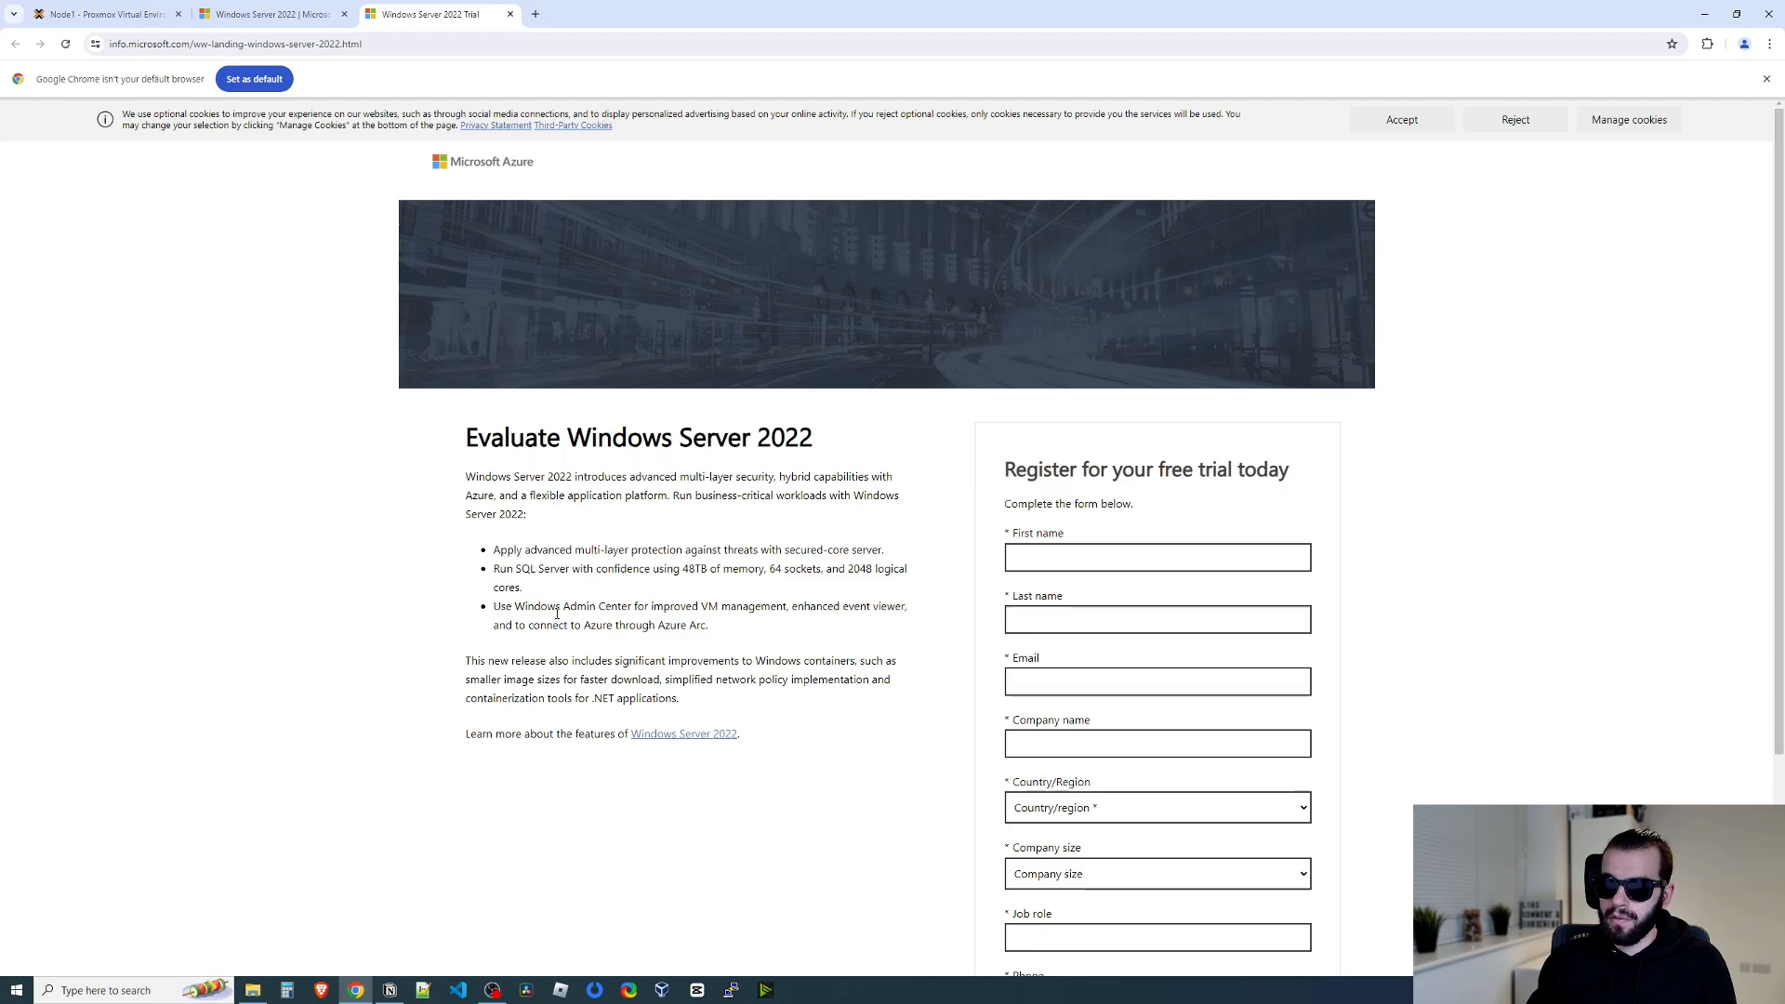
scroll(820, 678, down, 3)
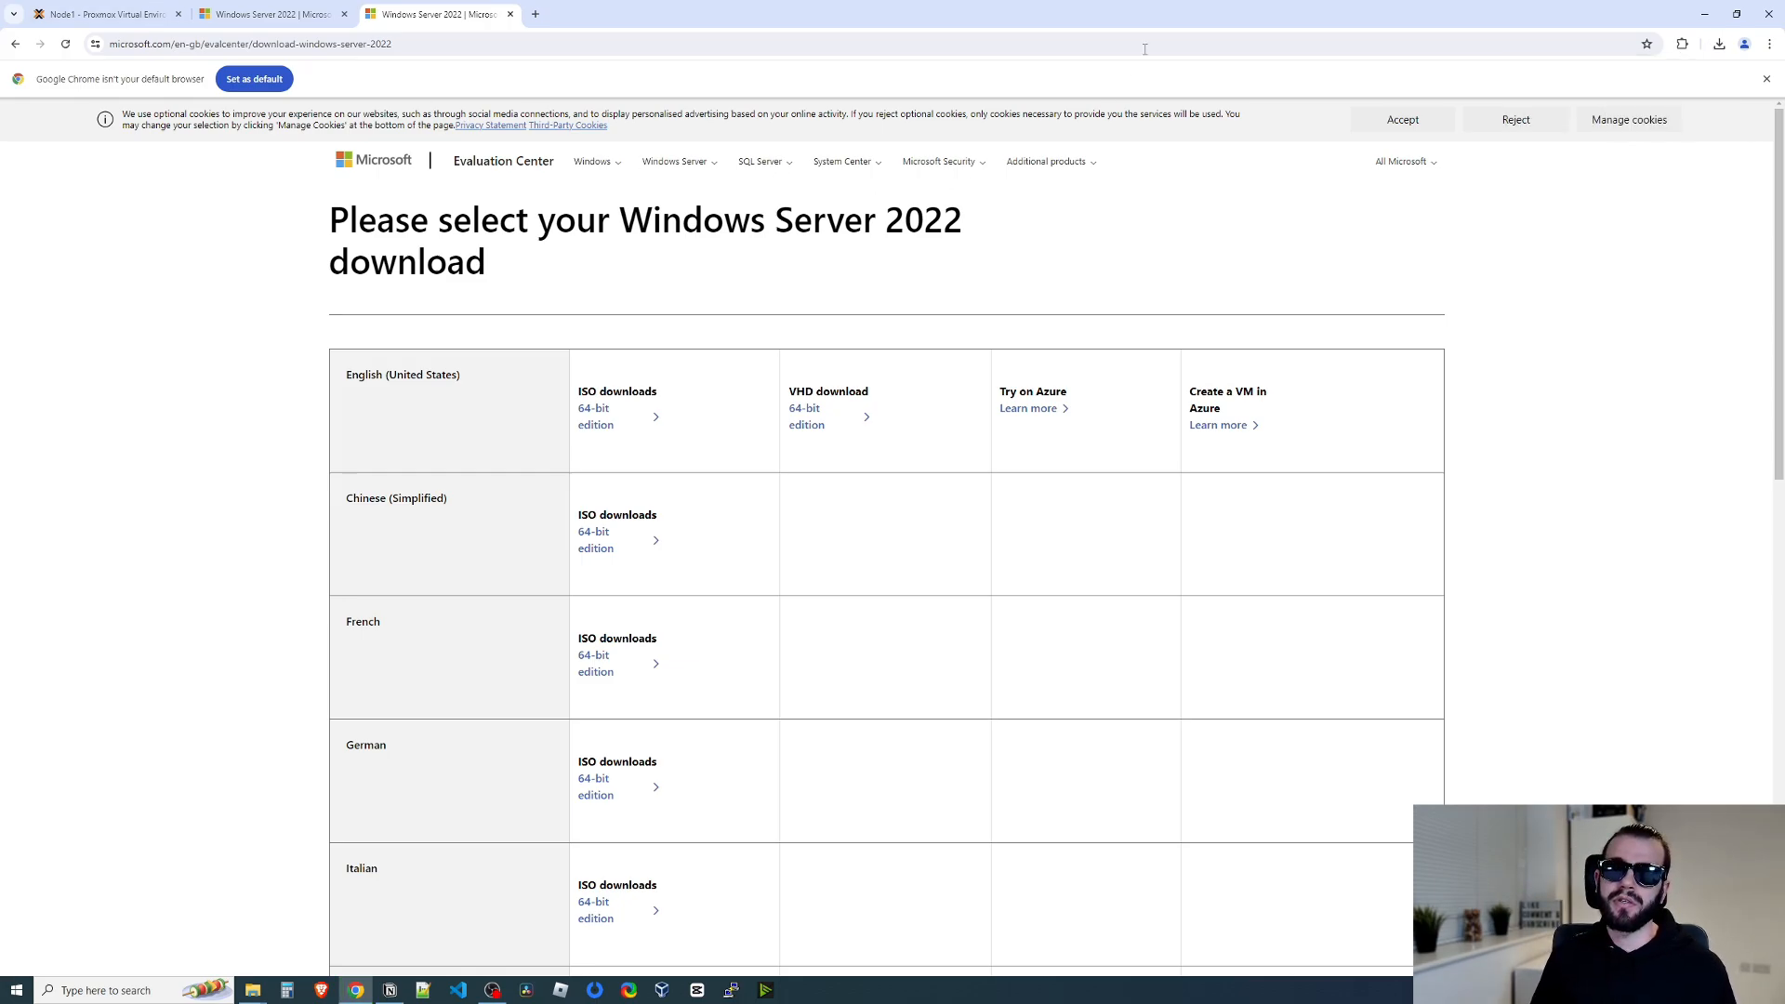
click(134, 8)
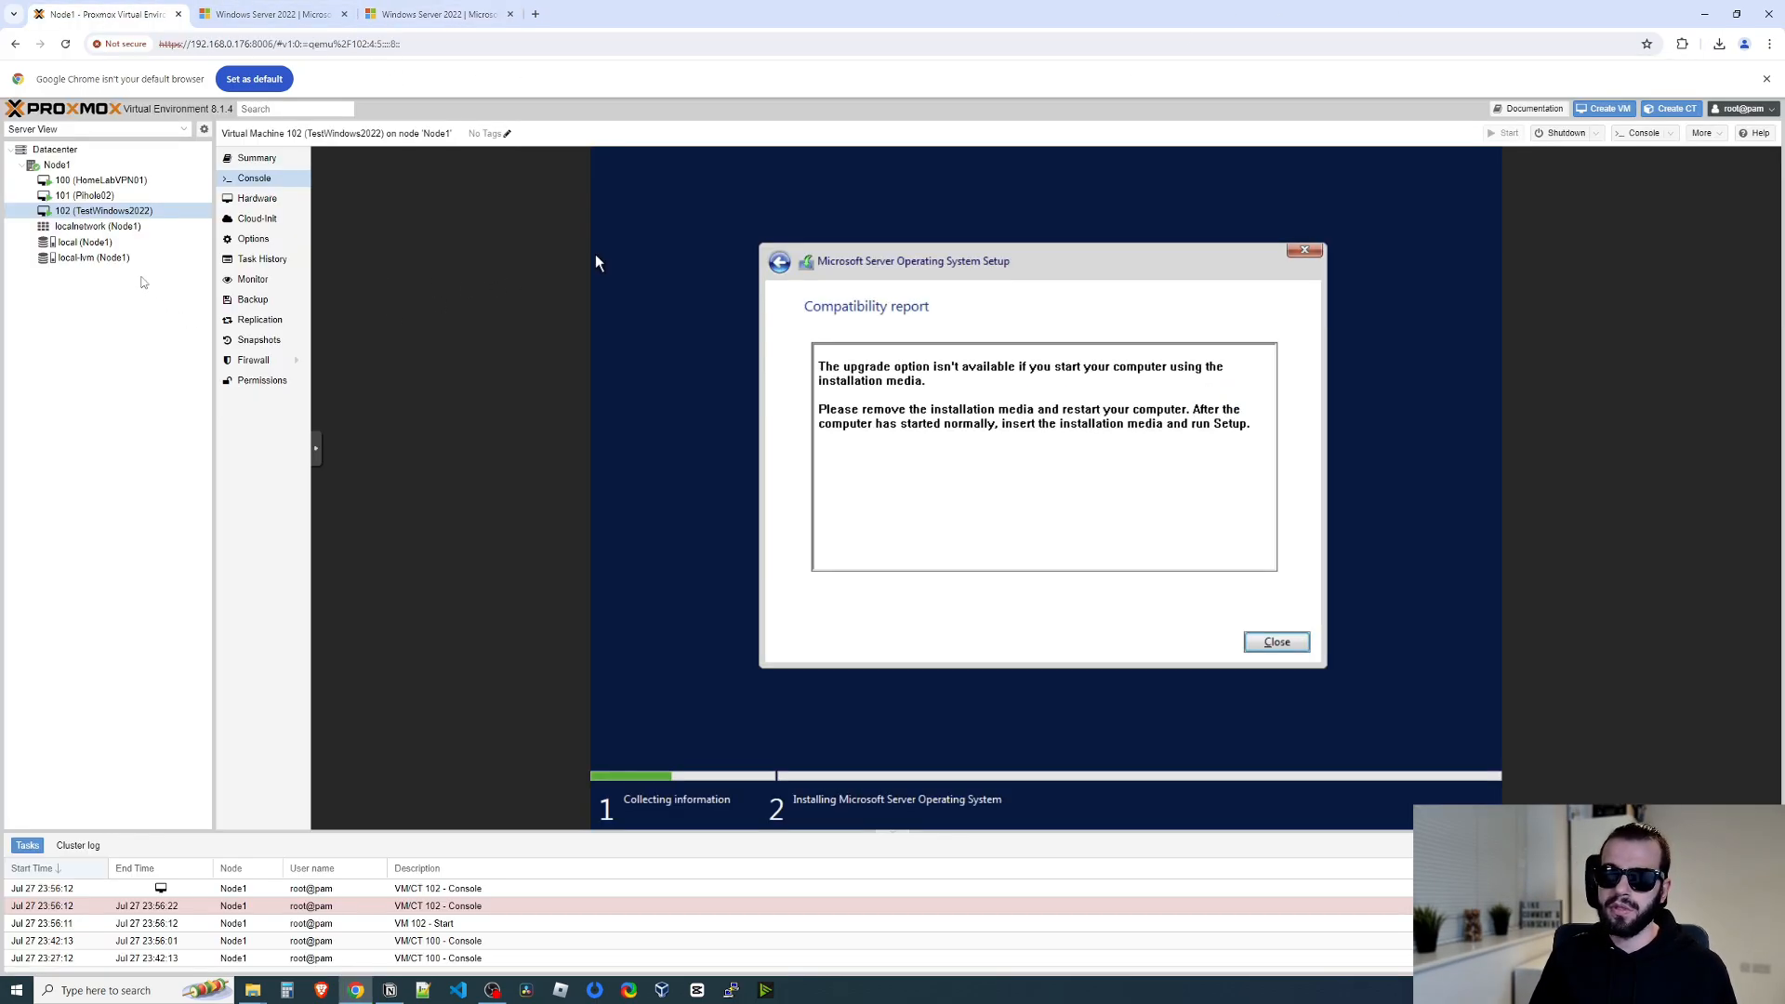
click(84, 245)
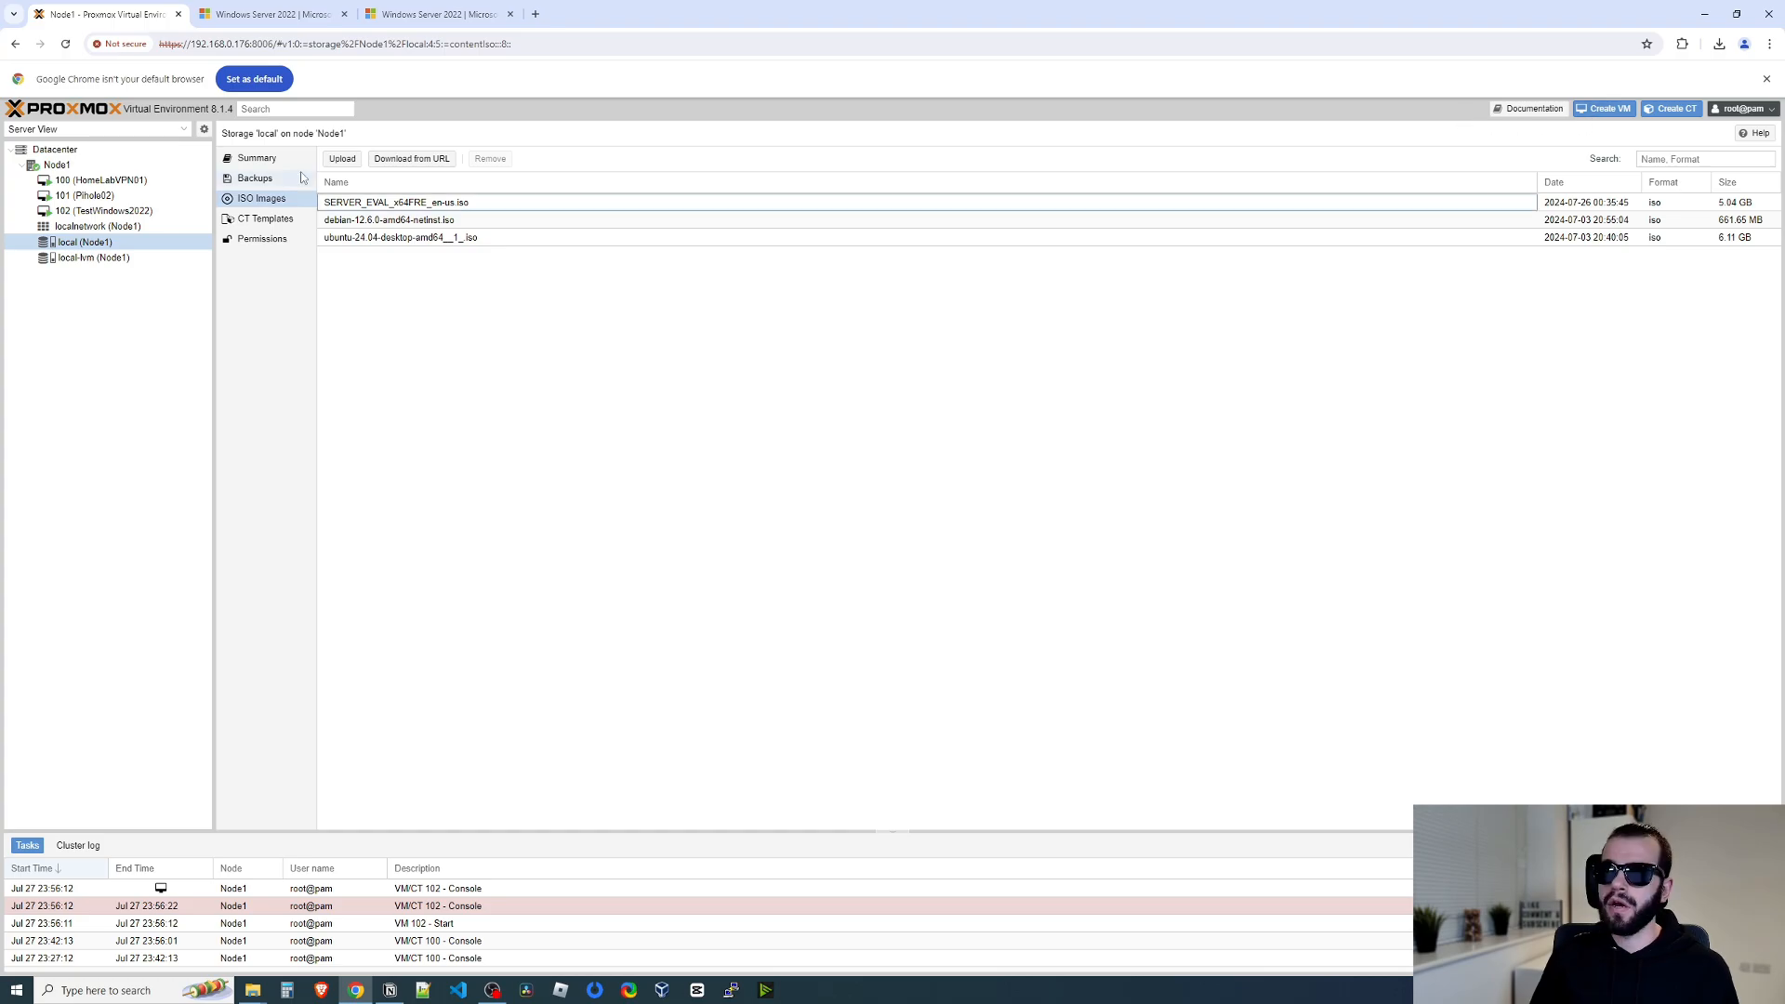
click(342, 160)
click(998, 483)
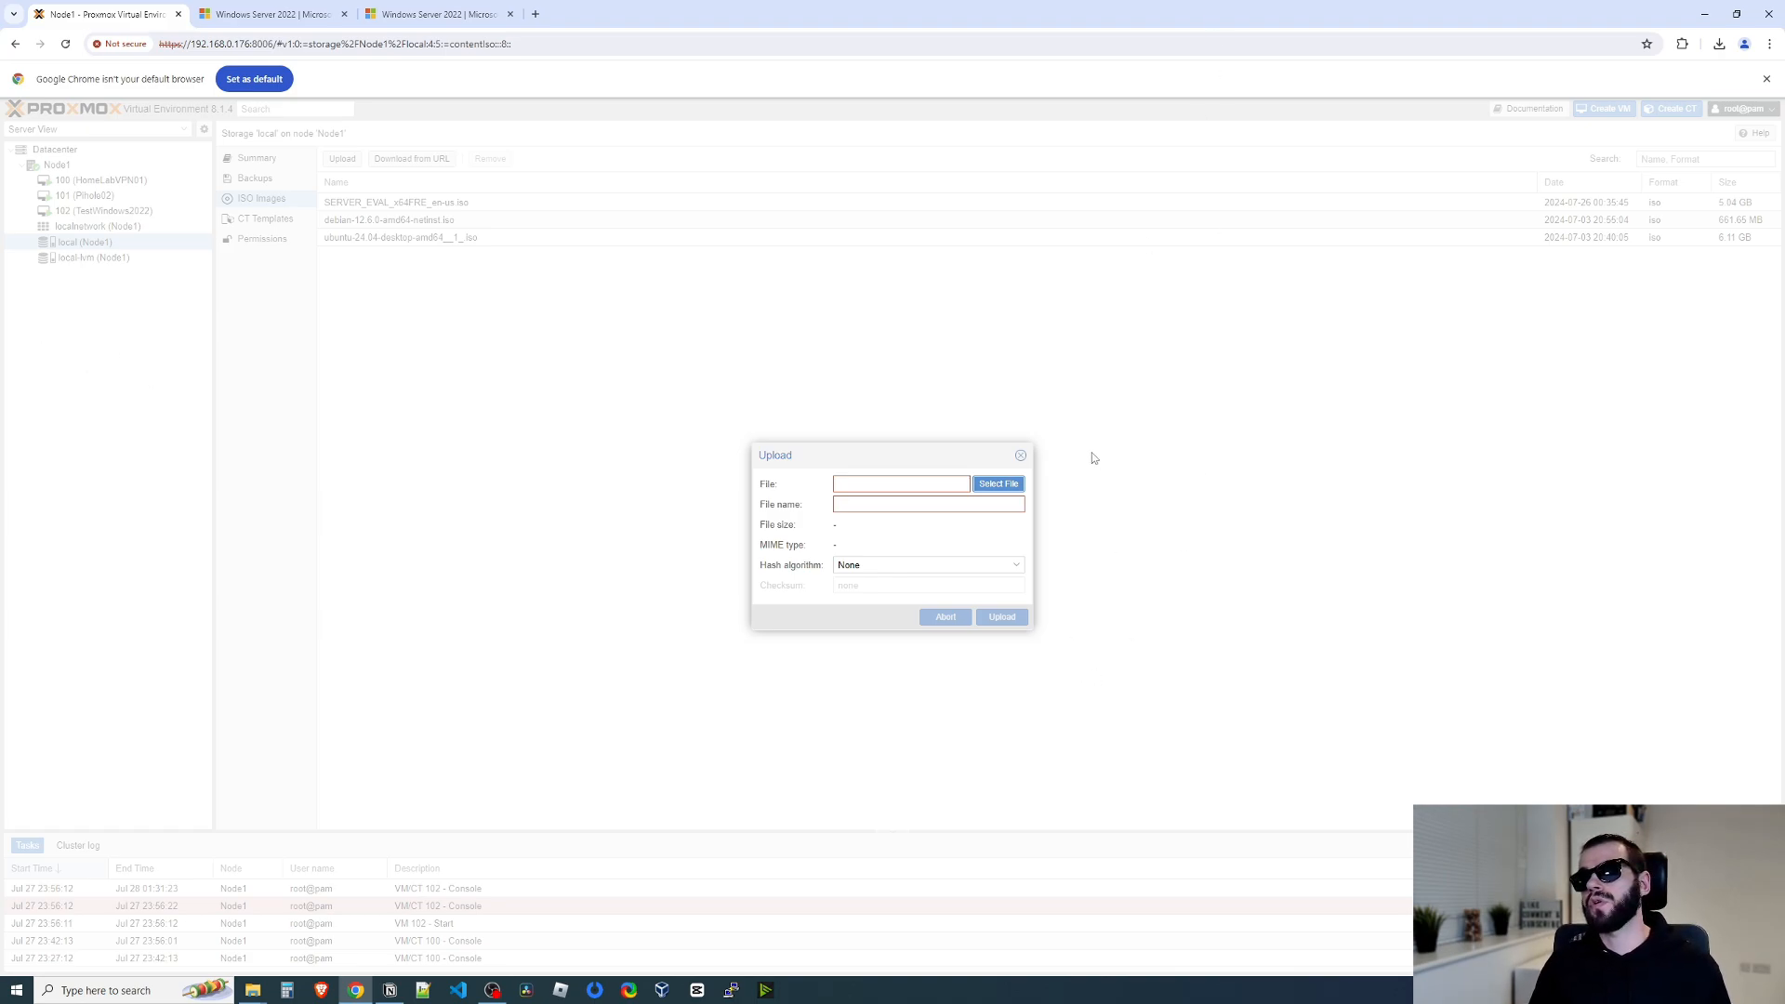
click(1019, 455)
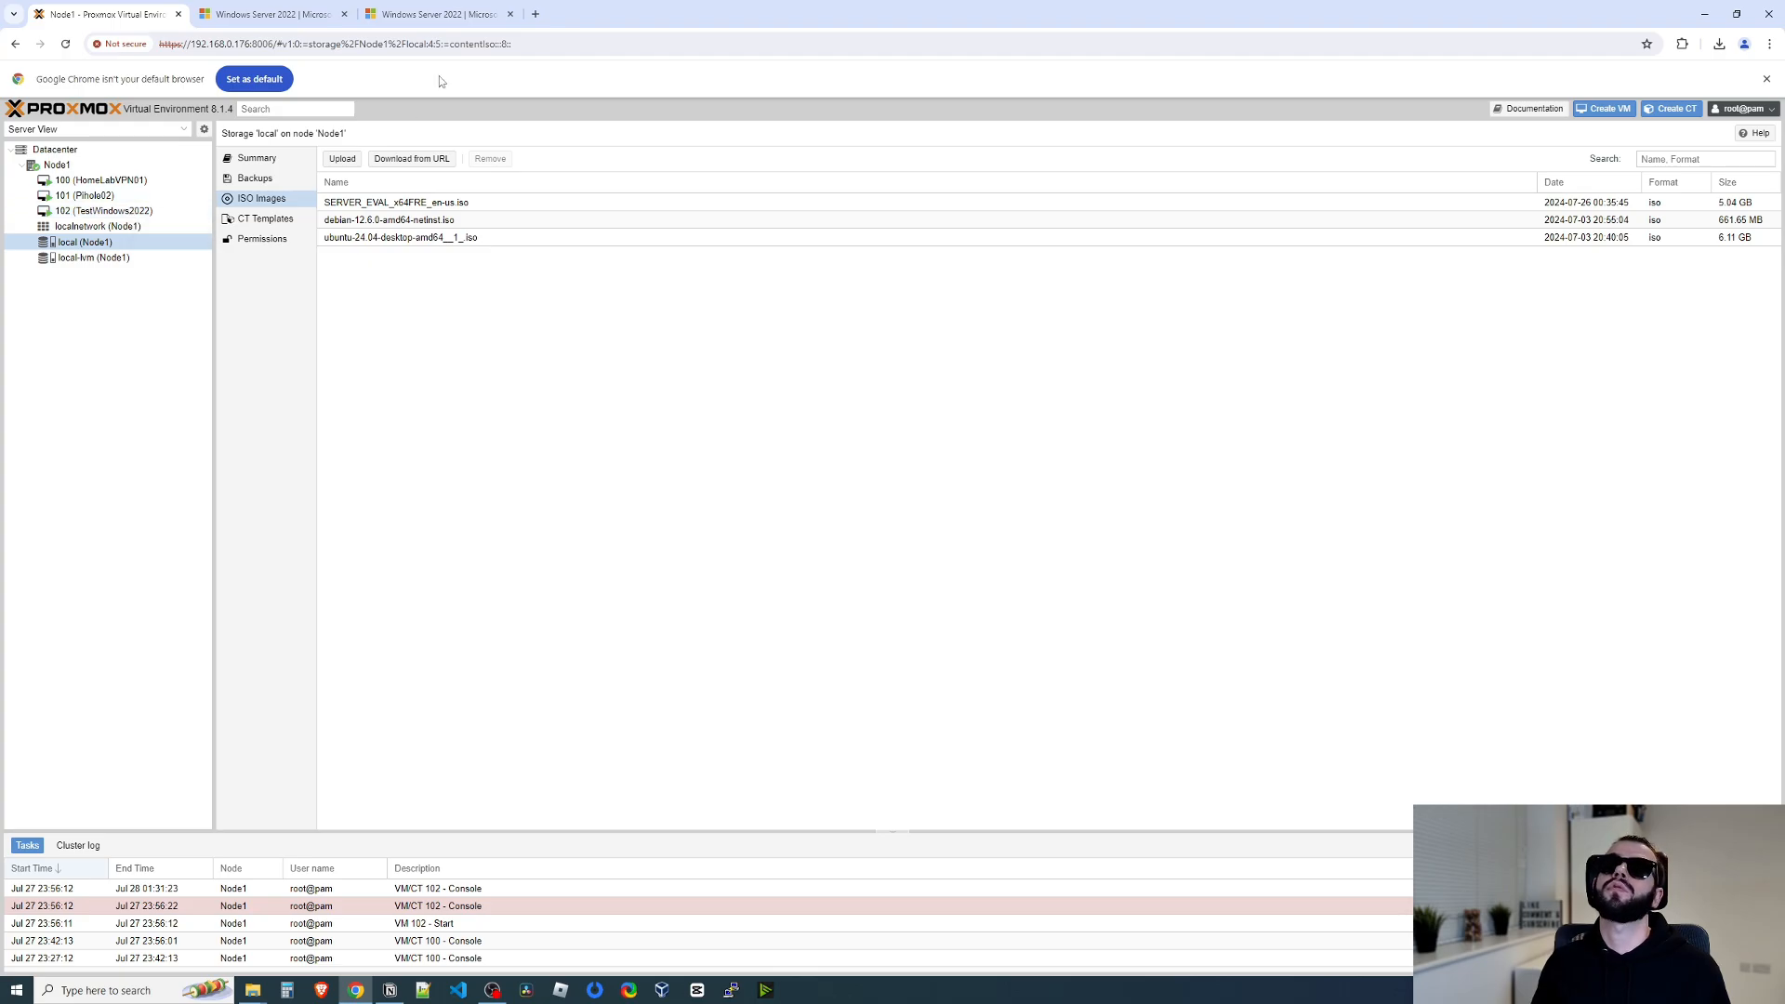
Search the web for "how to install 2022 in proxmox" and open the Medium guide on installing Windows Server 2022 in Proxmox VE.
click(535, 15)
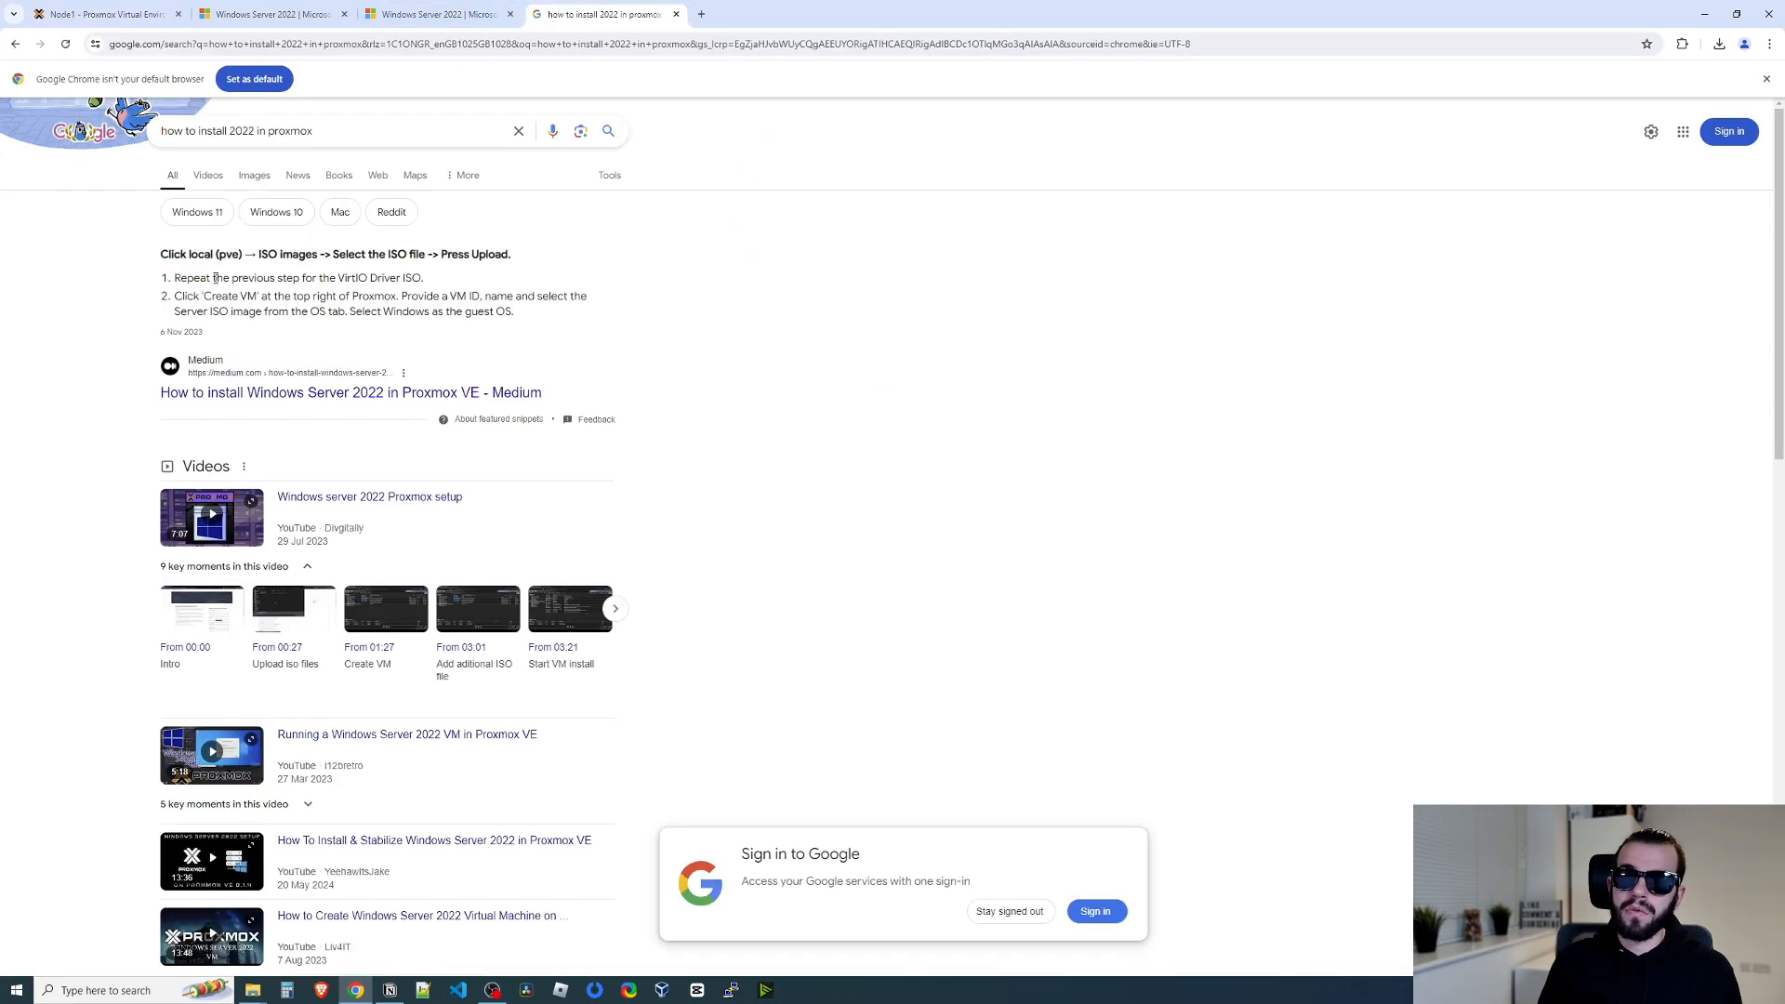
drag(199, 278, 398, 279)
click(351, 392)
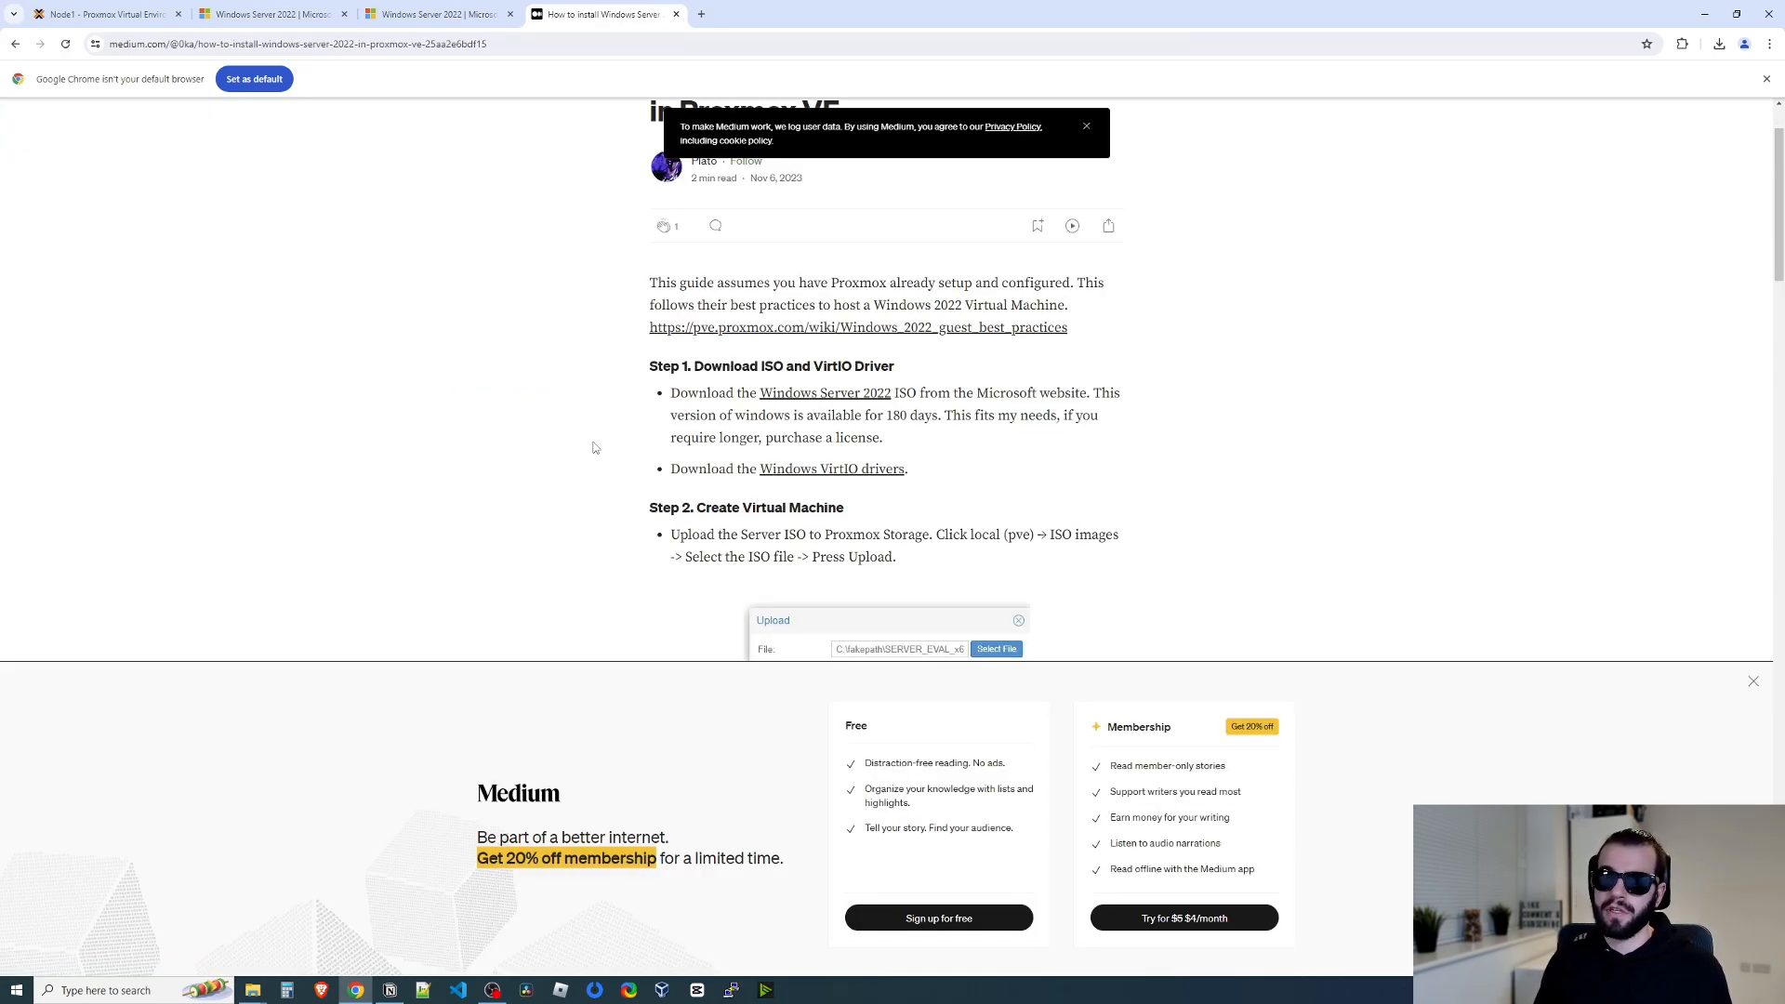
Follow the guide's Windows VirtIO drivers link and download the driver ISO virtio-win-0.1.248.iso.
click(102, 14)
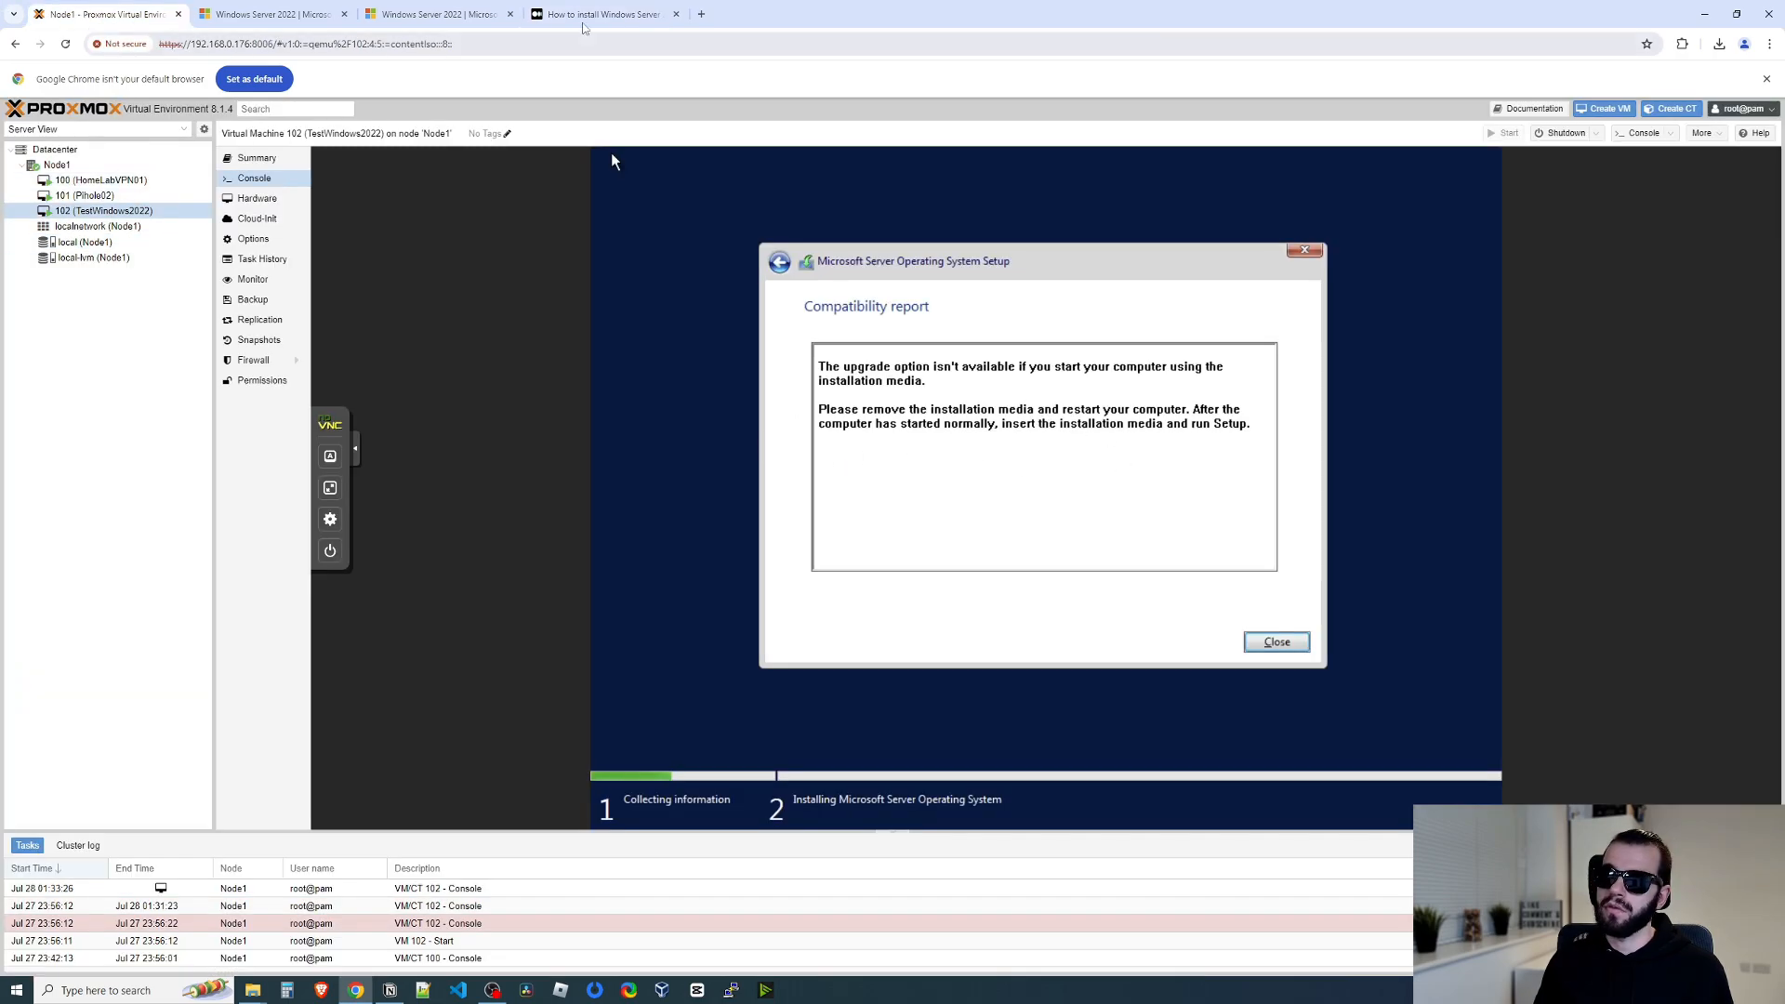
click(590, 12)
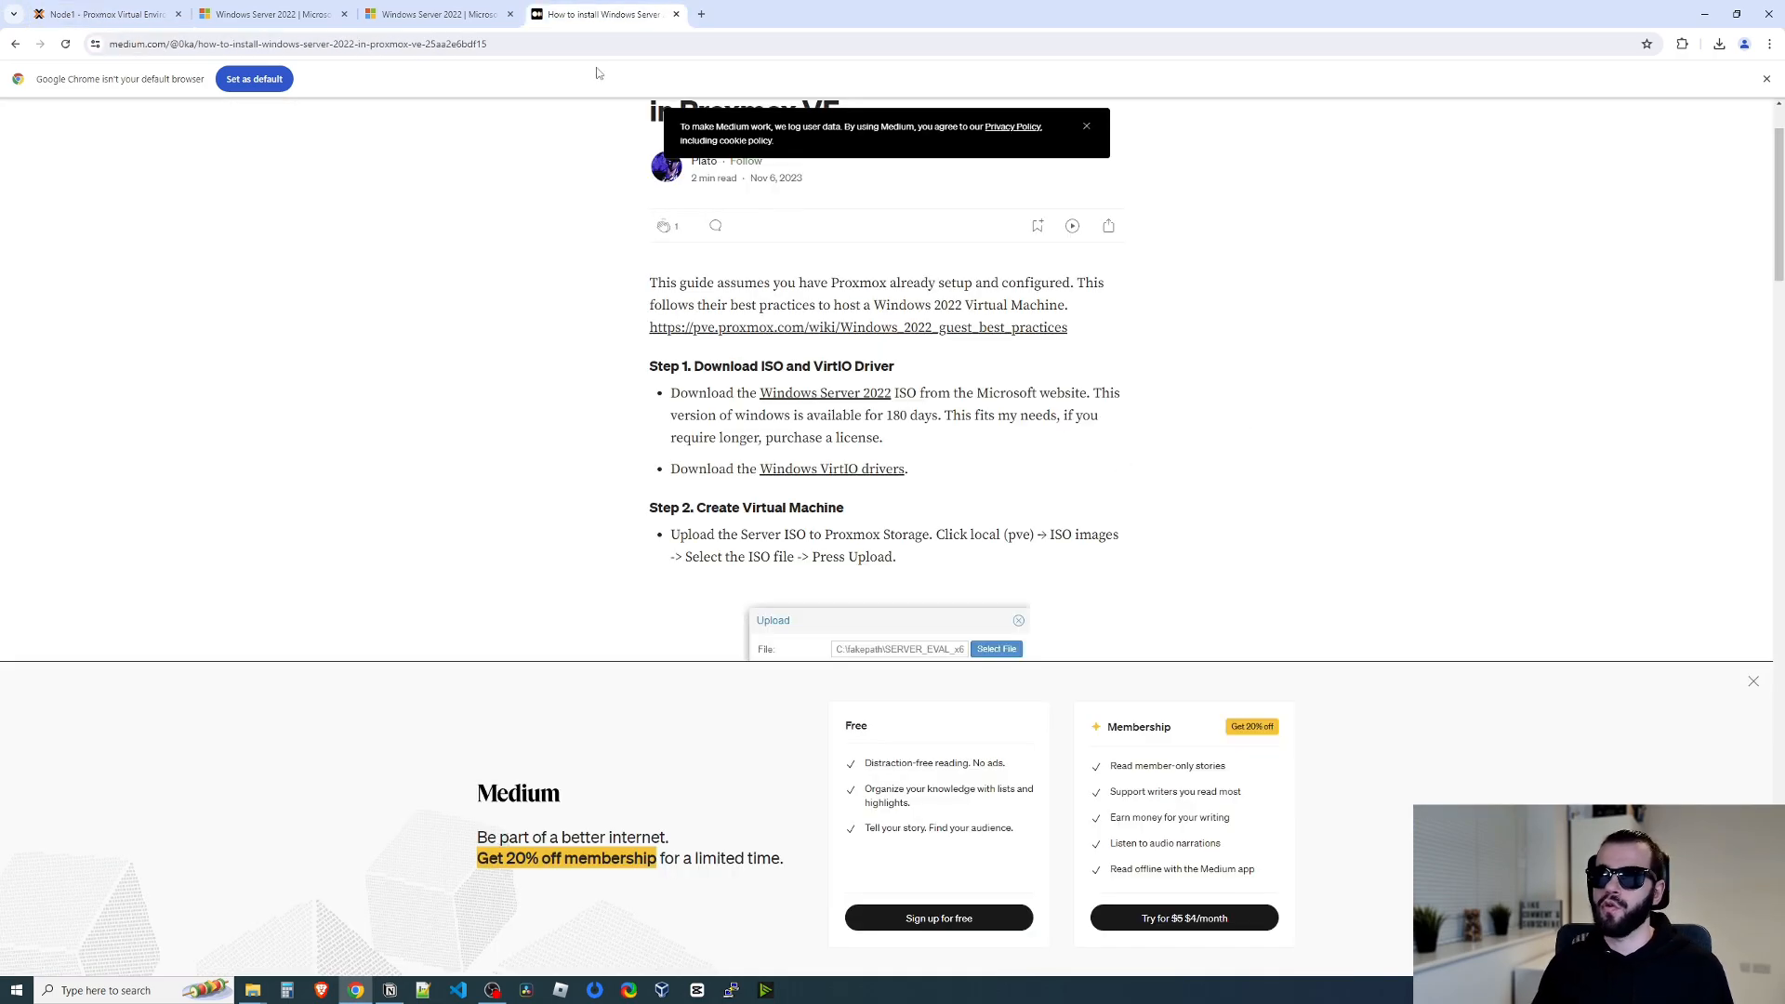
click(843, 470)
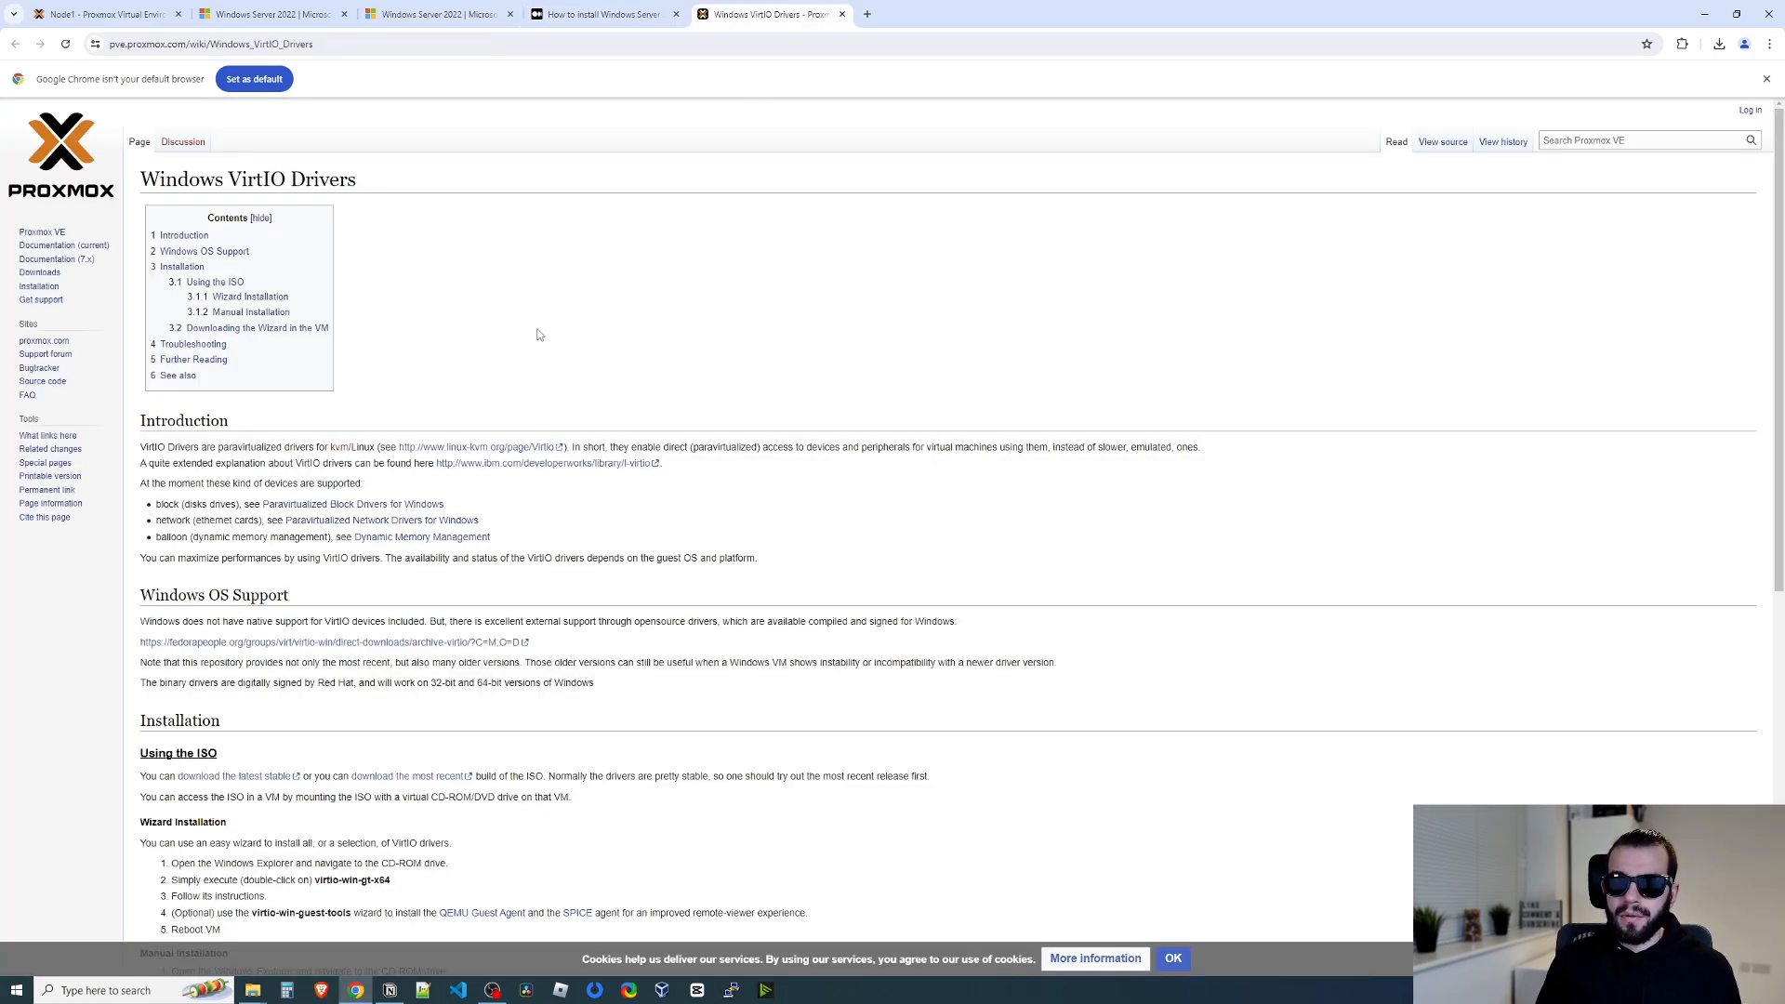
scroll(539, 334, down, 5)
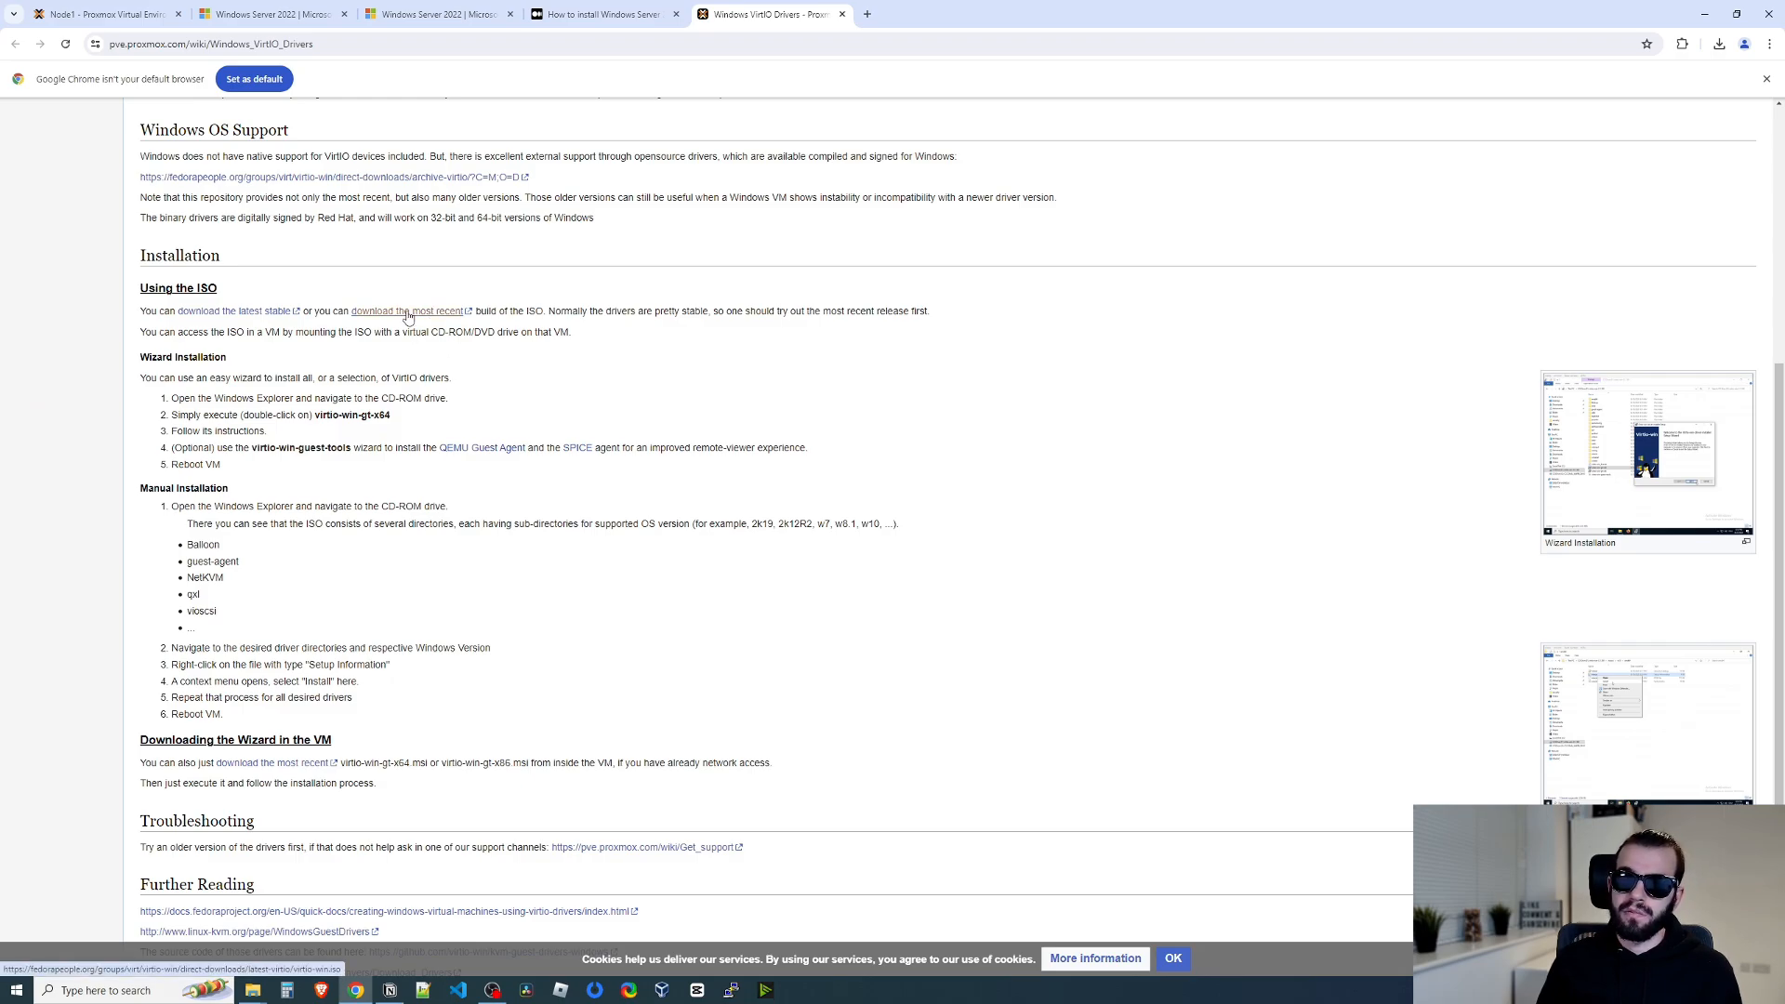
click(1719, 44)
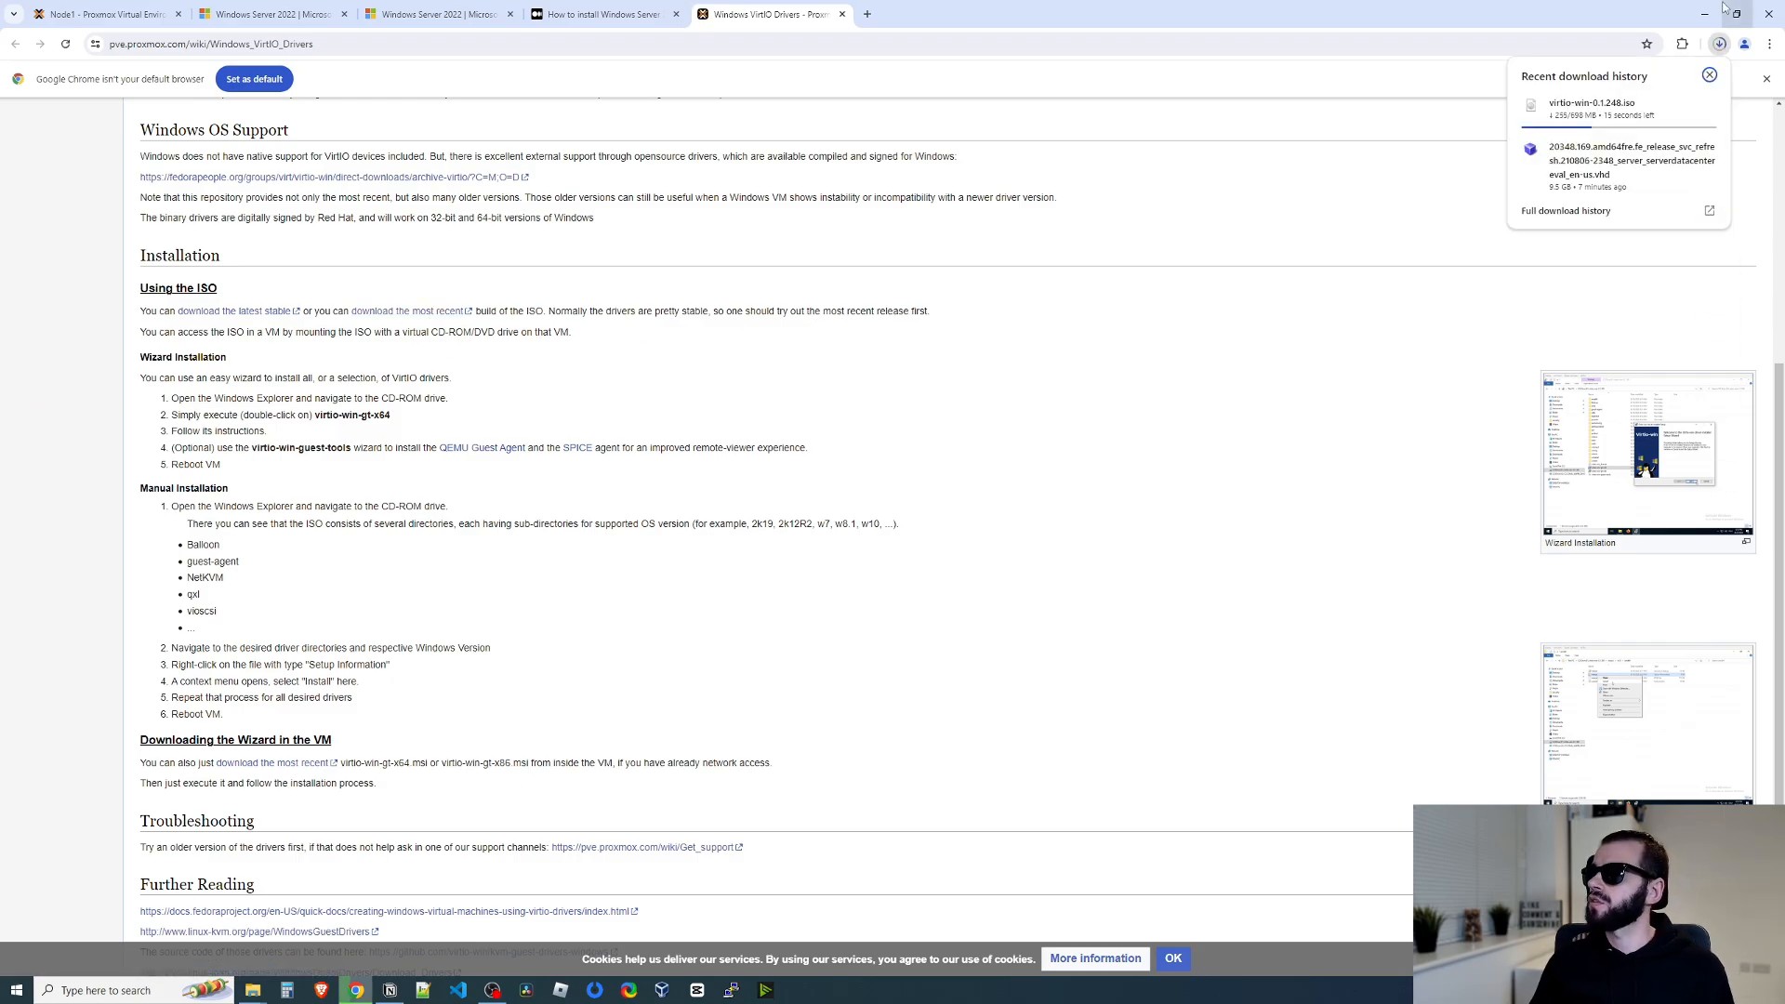
click(1355, 279)
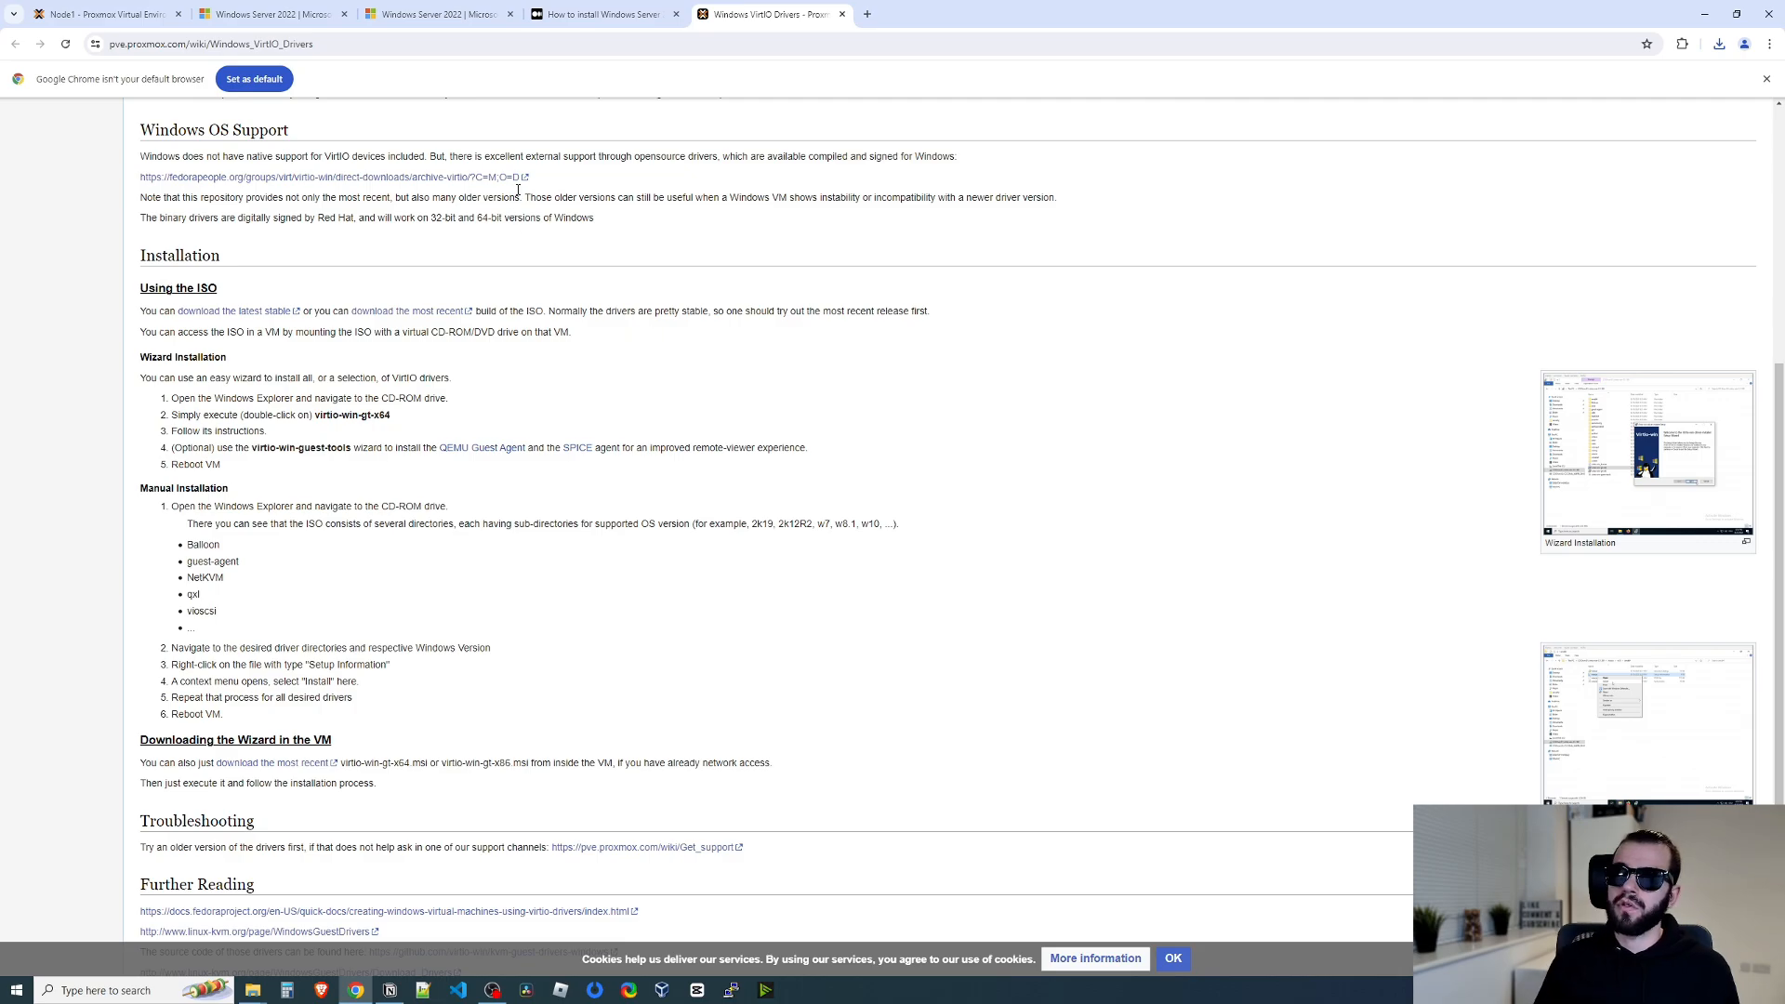
Return to the Medium guide, read its ISO upload instructions and dismiss the membership banner.
click(569, 14)
scroll(1089, 448, down, 4)
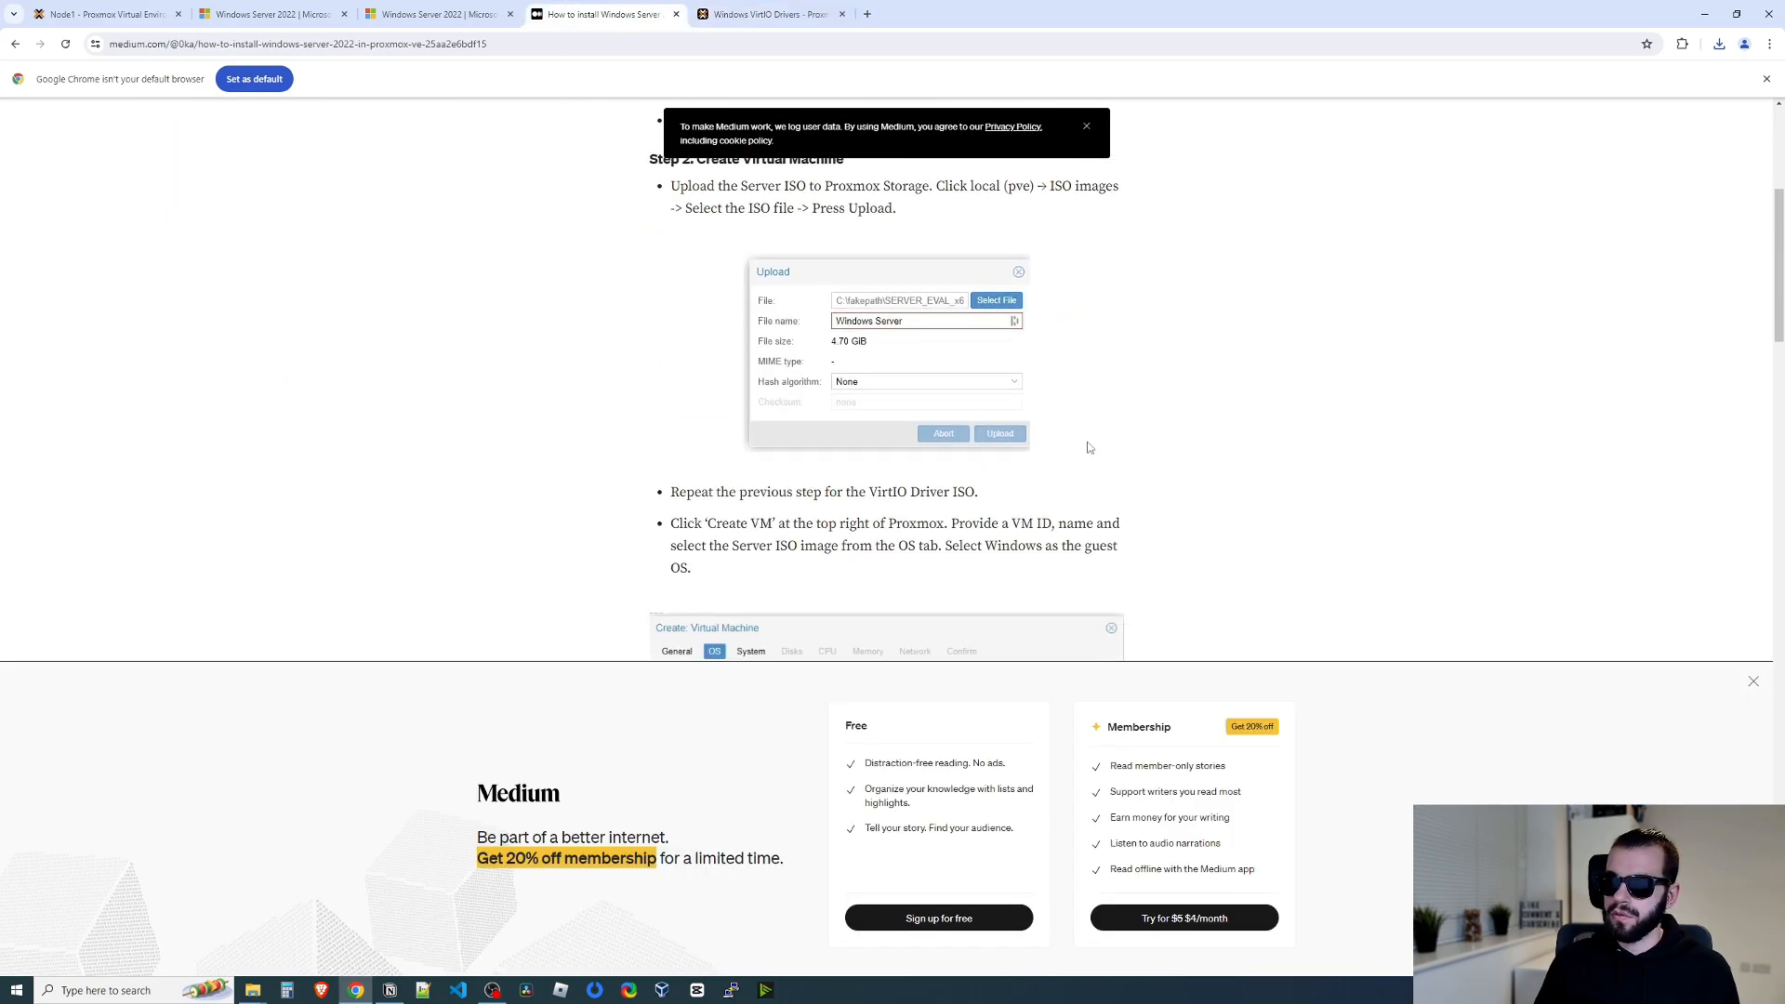
click(1754, 681)
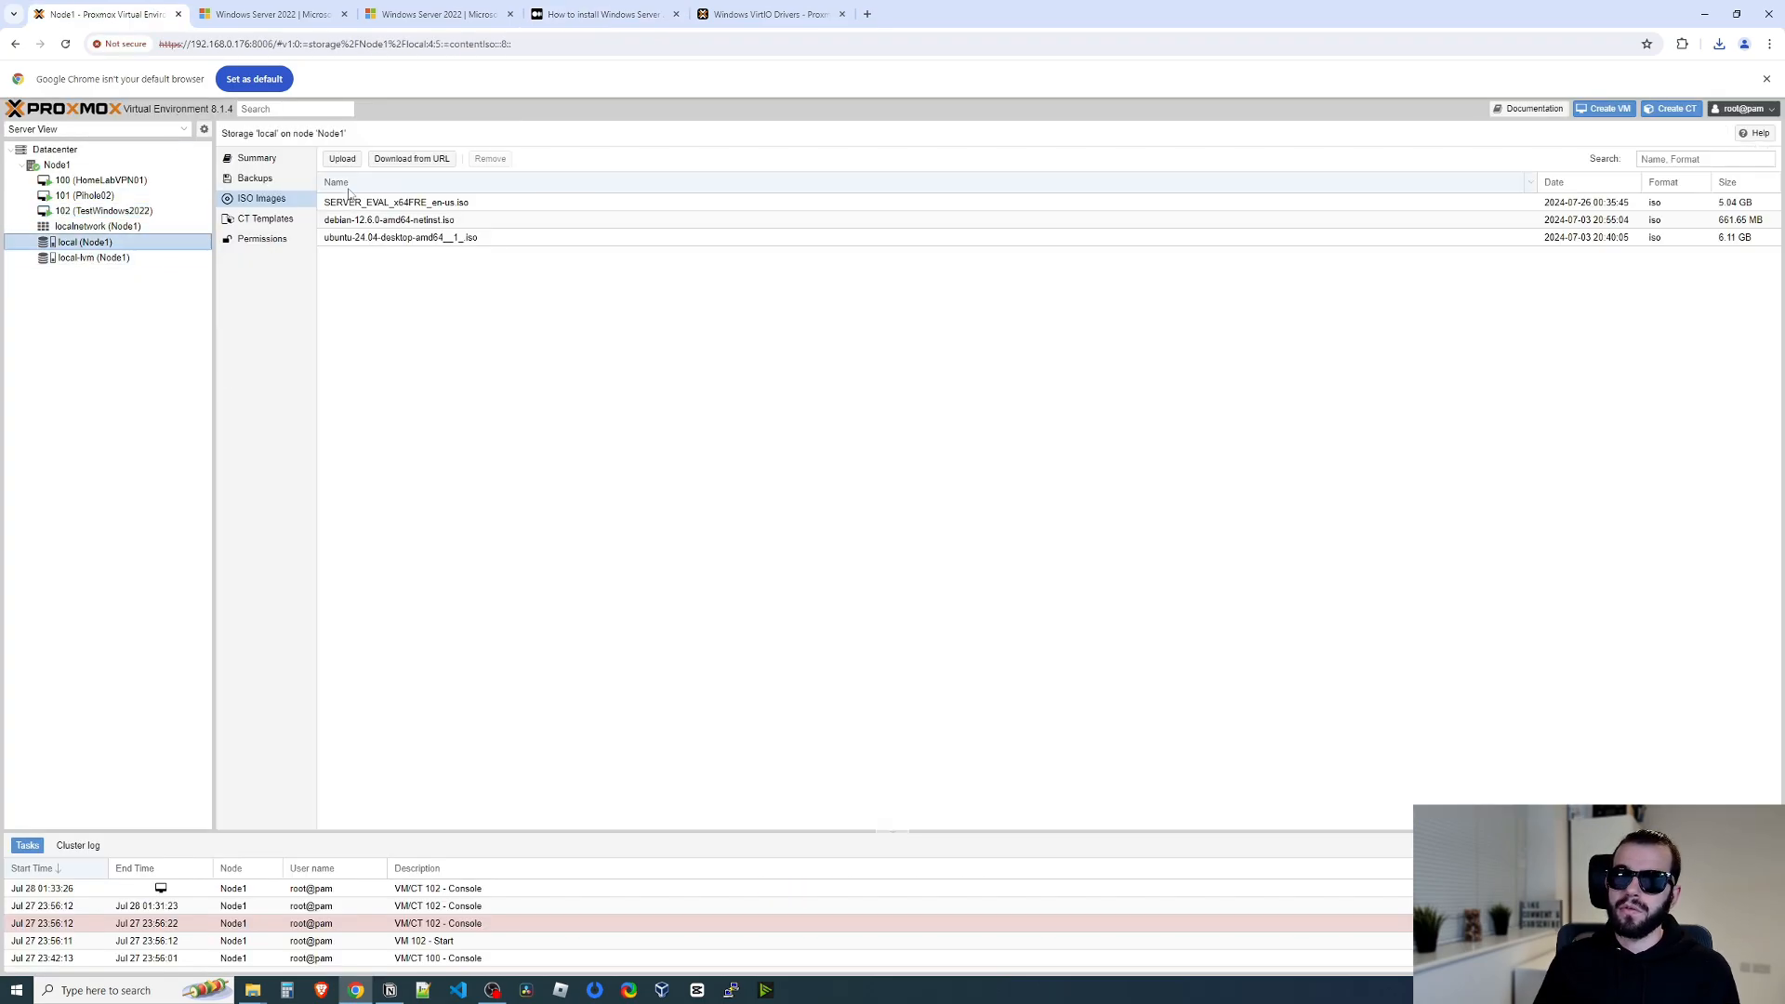
Upload virtio-win-0.1.248.iso from the Downloads folder to the ISO images of Node1's local storage in Proxmox.
click(345, 162)
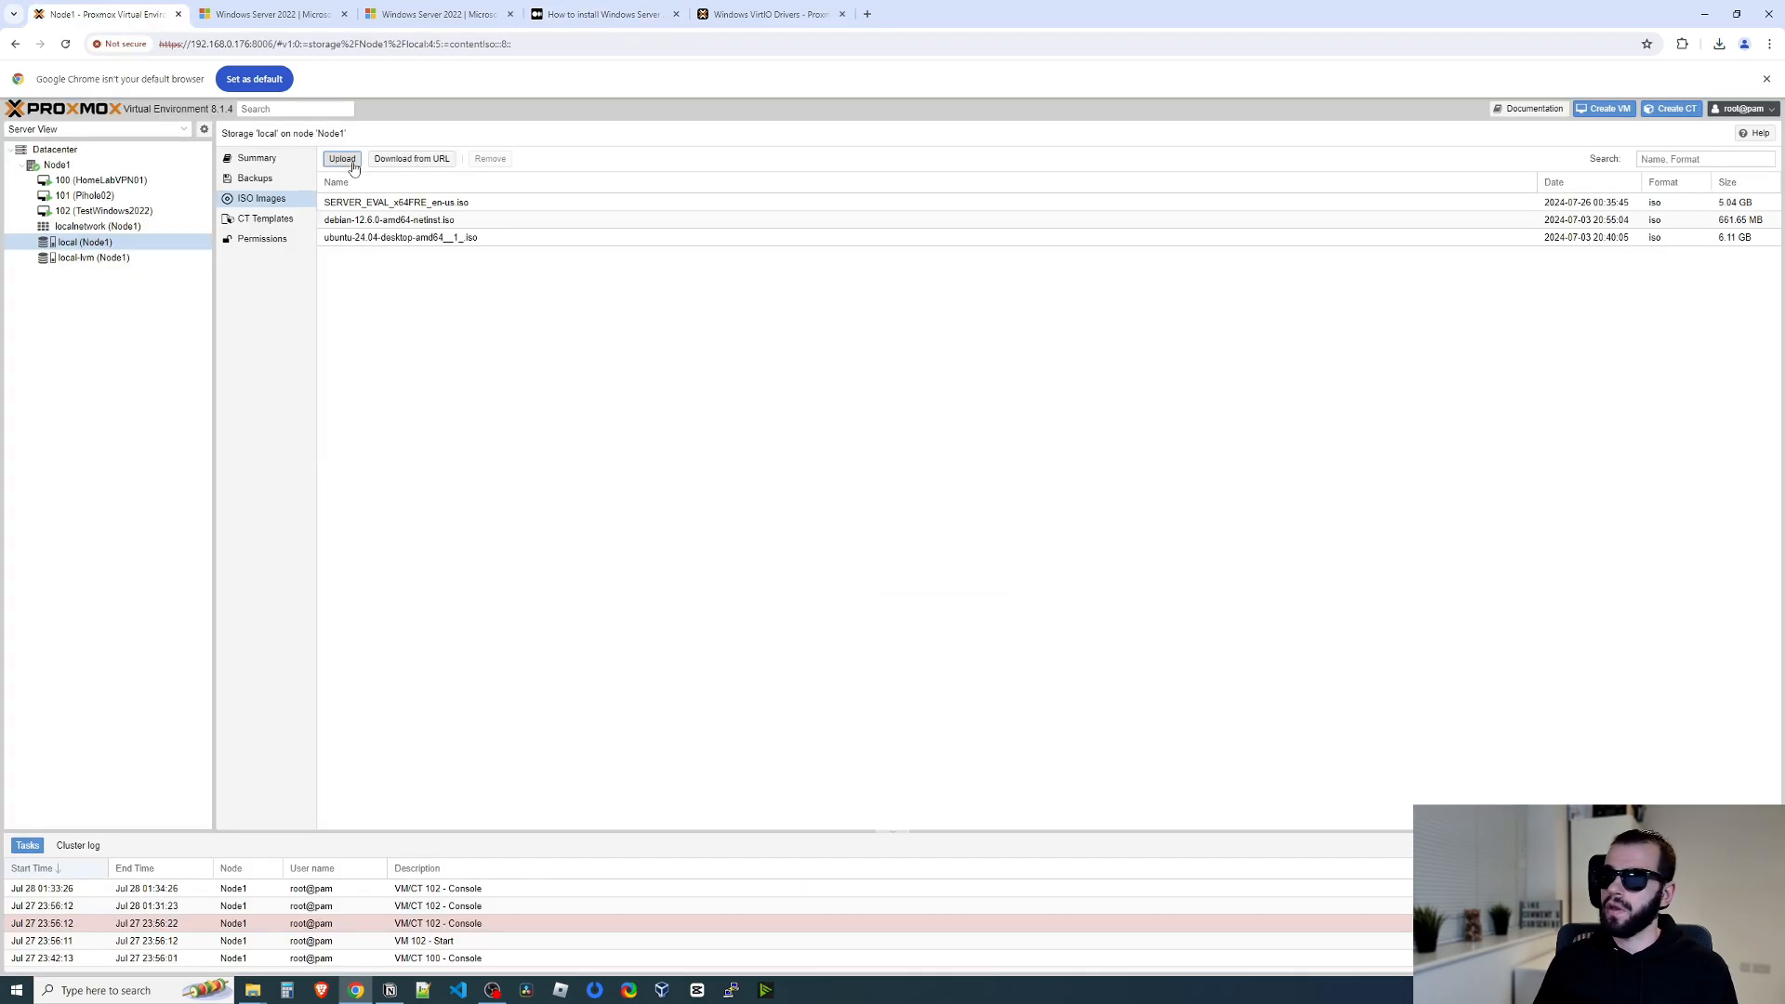
click(346, 163)
click(997, 483)
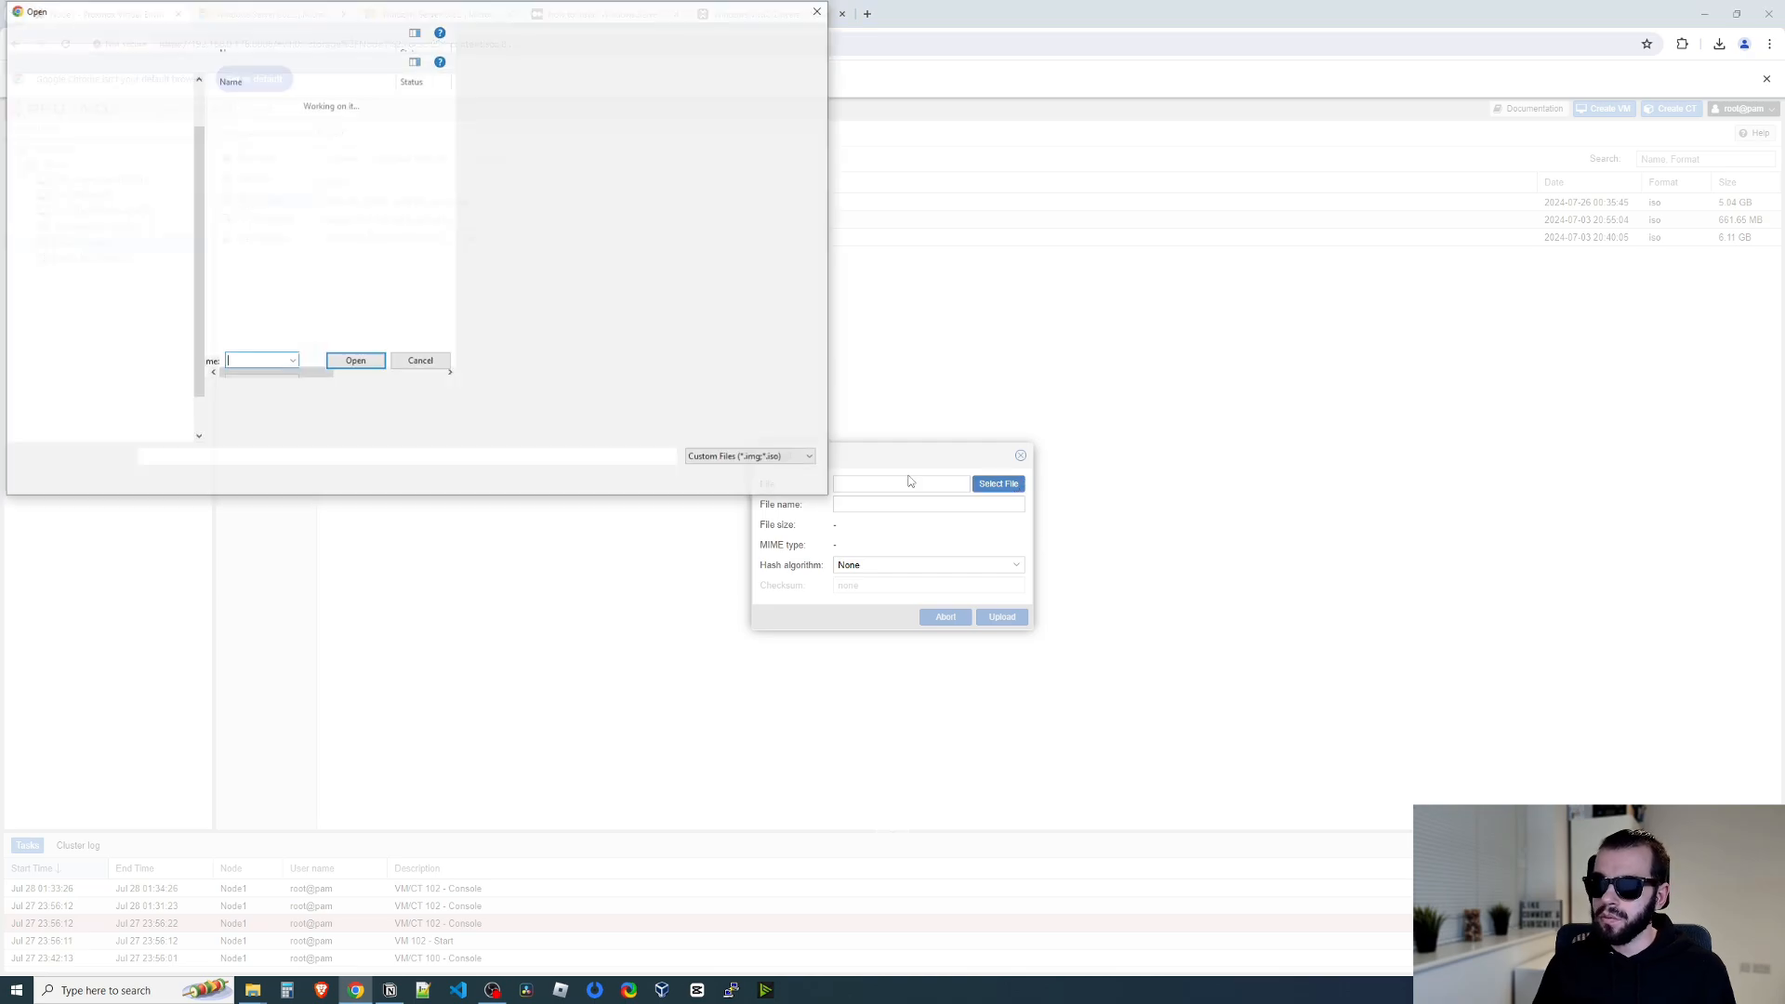
scroll(131, 140, up, 2)
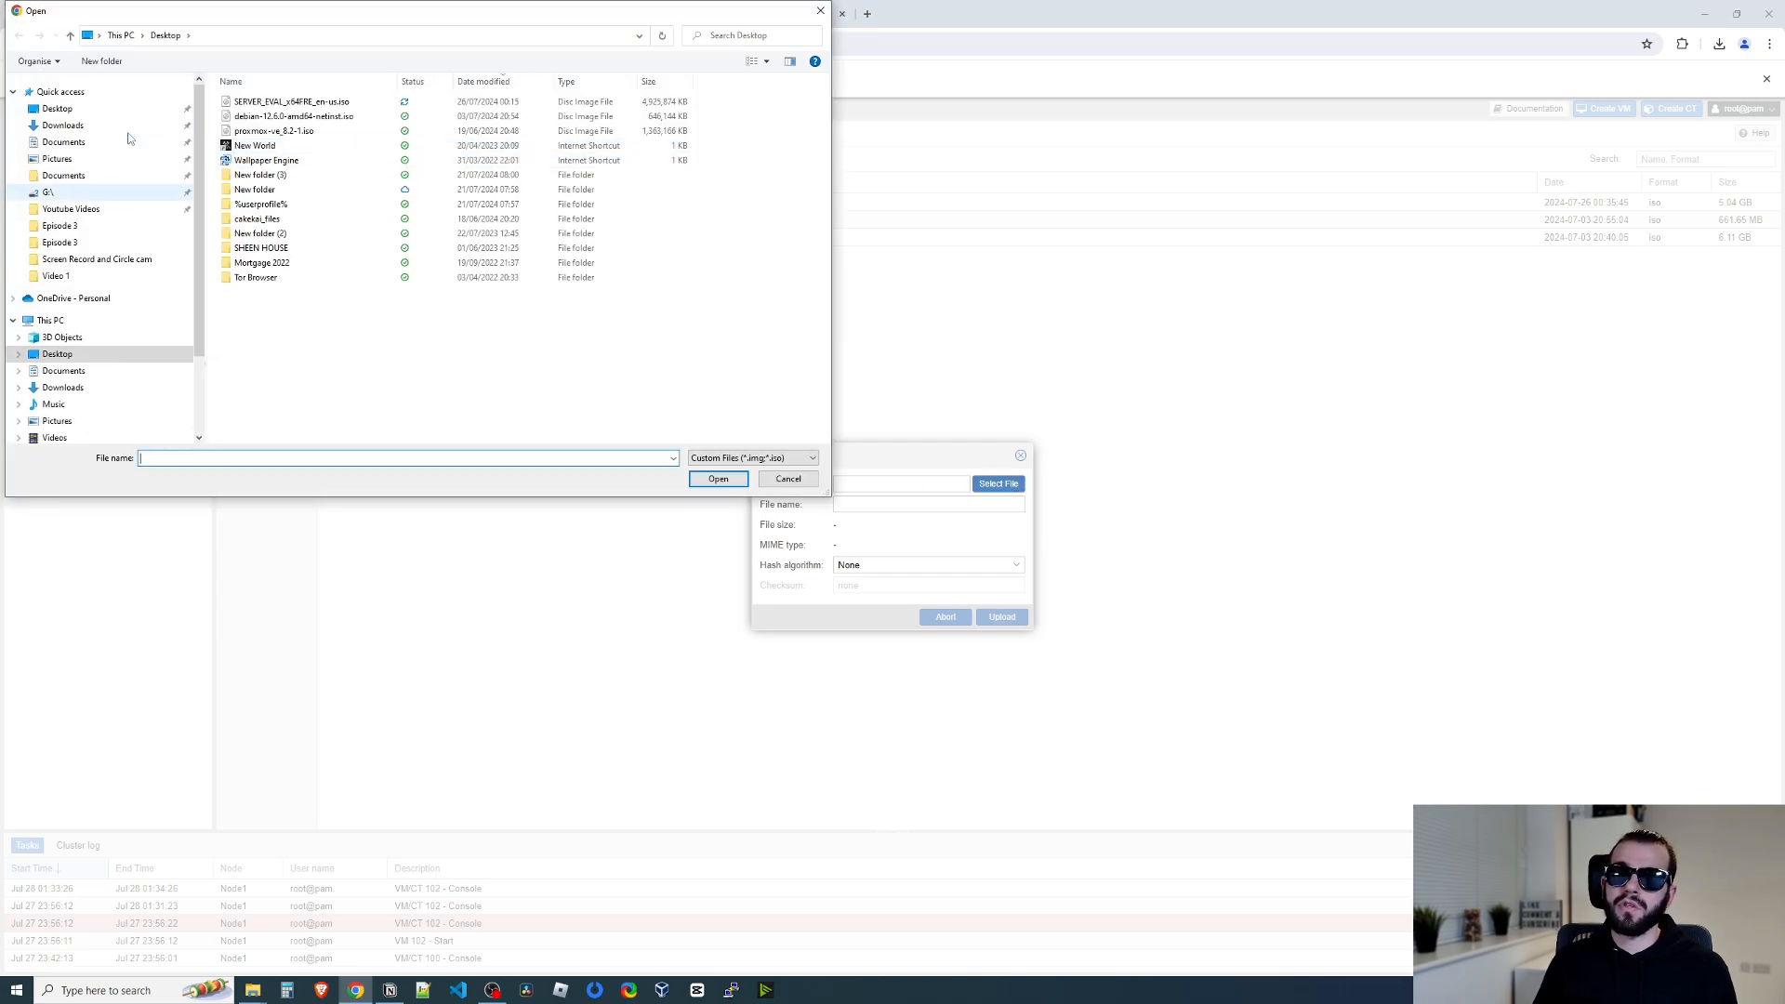
click(74, 127)
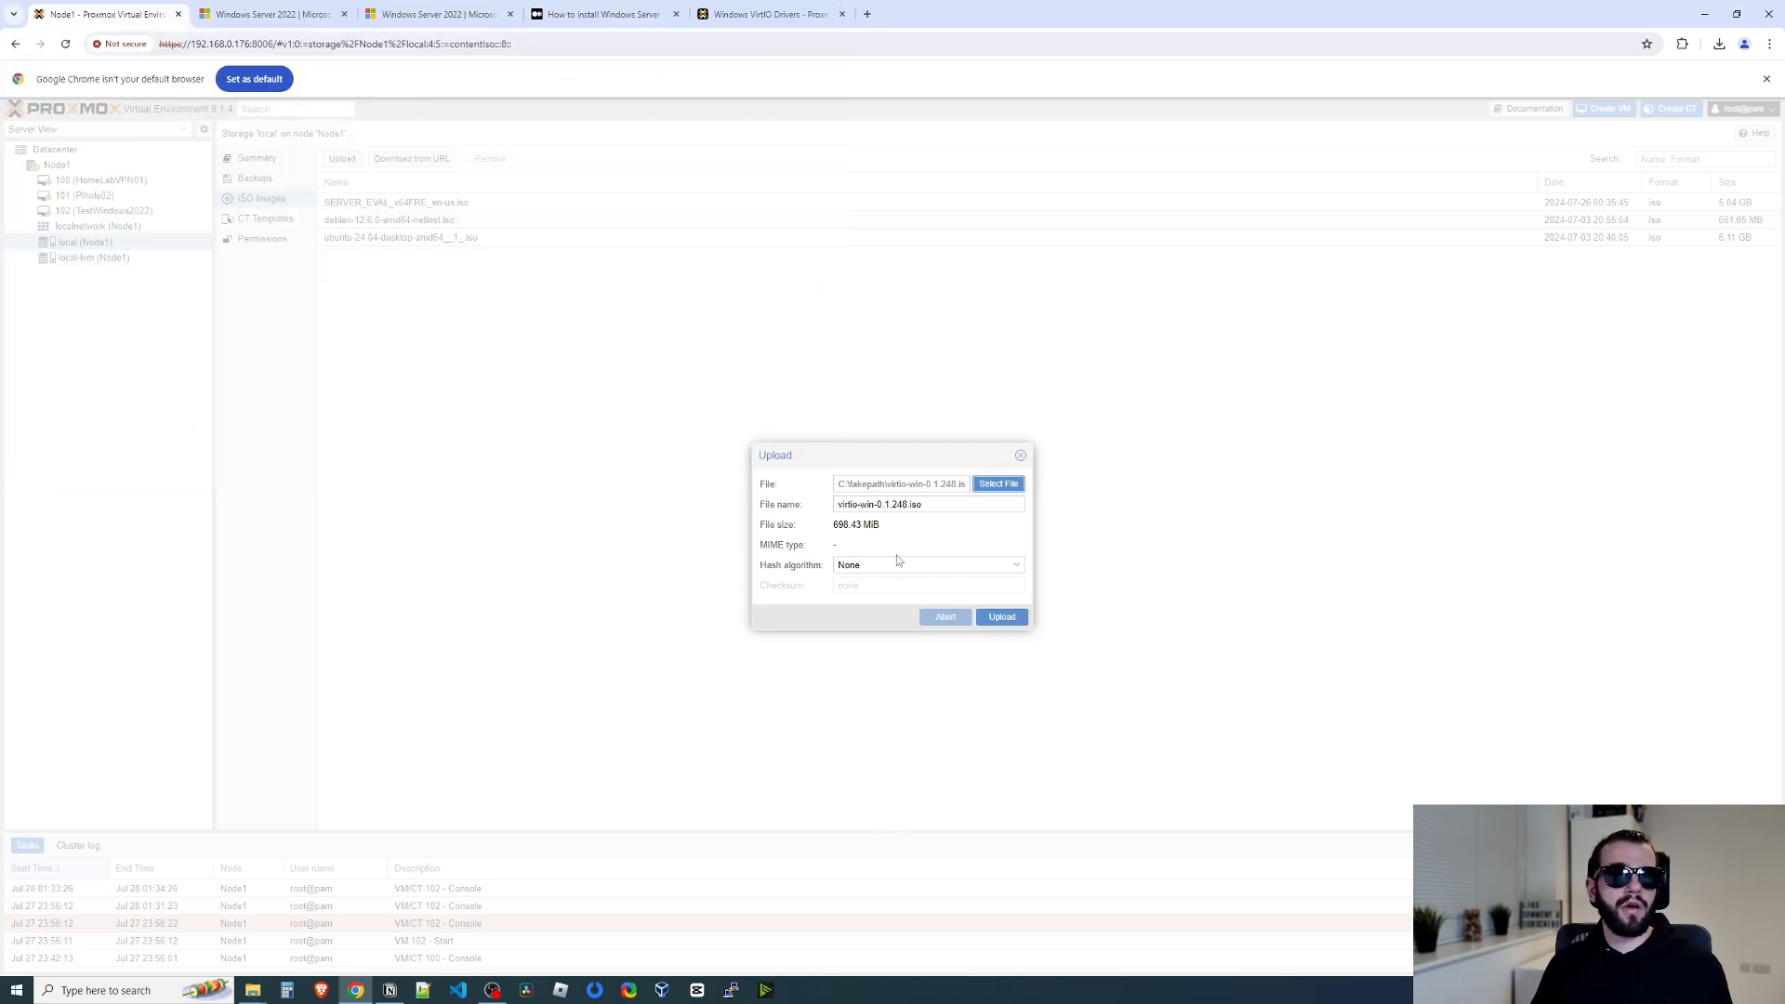
click(1002, 617)
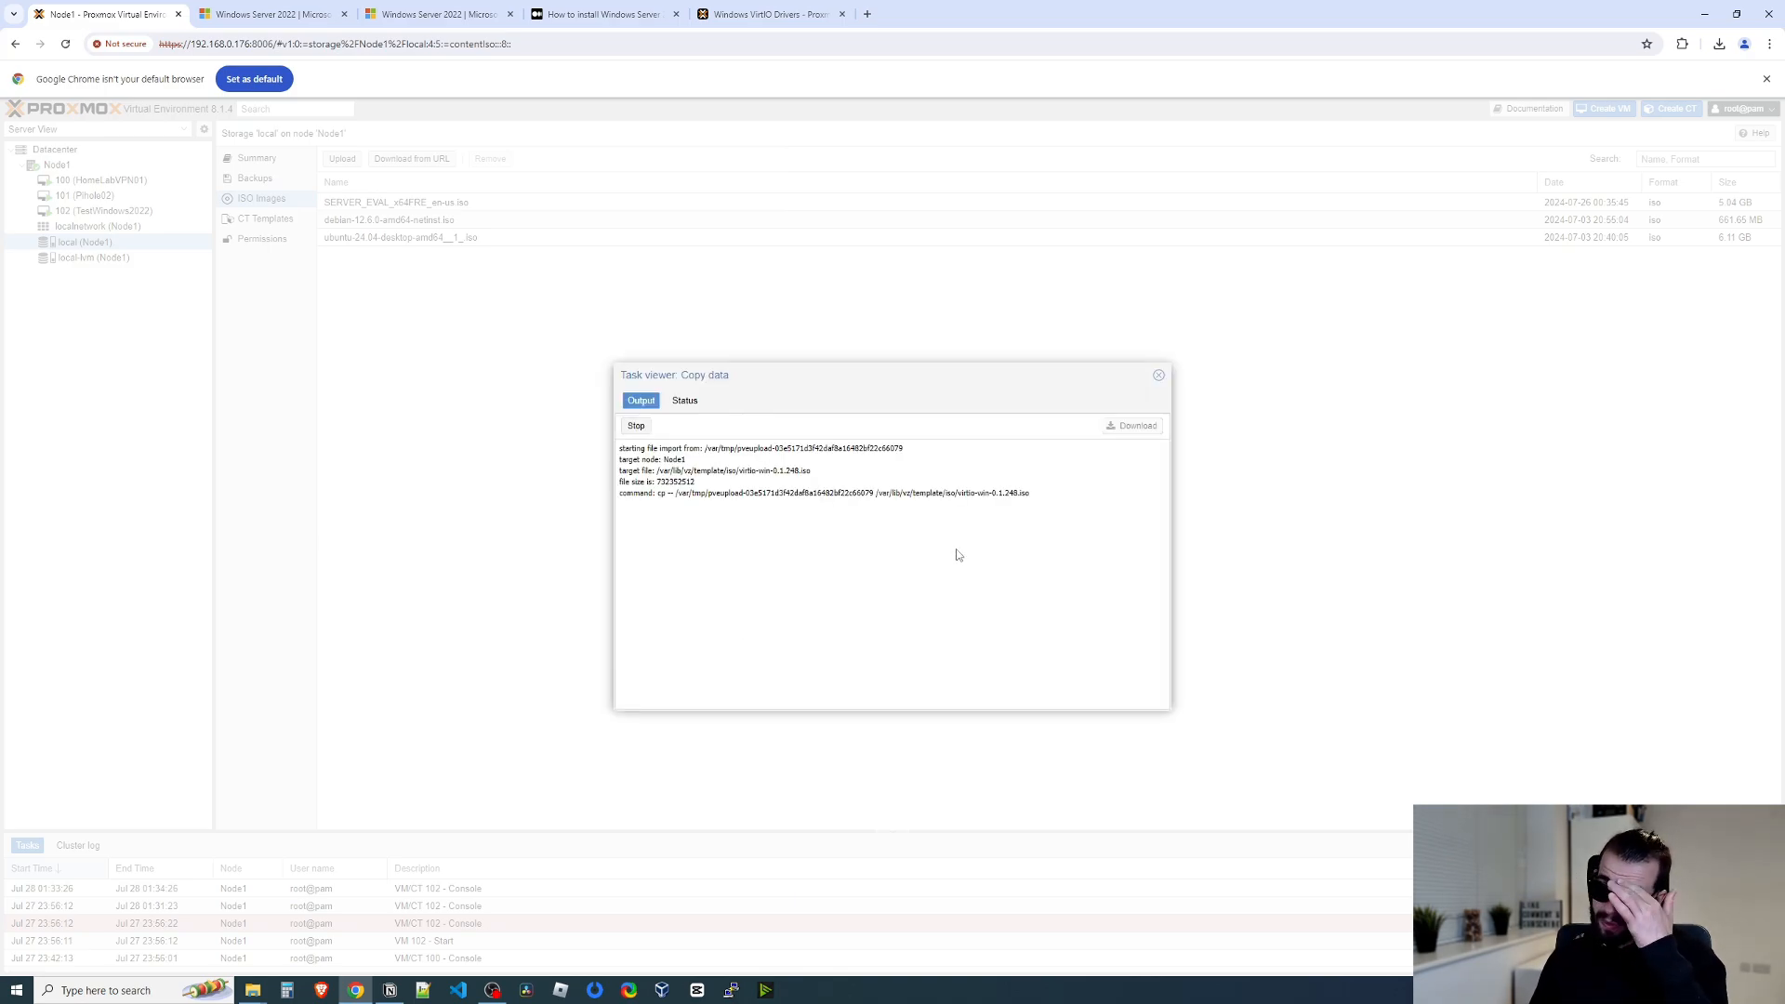
Read the Medium guide's virtual machine creation instructions, including the System settings for the Qemu Agent and the EFI and TPM storage.
click(633, 13)
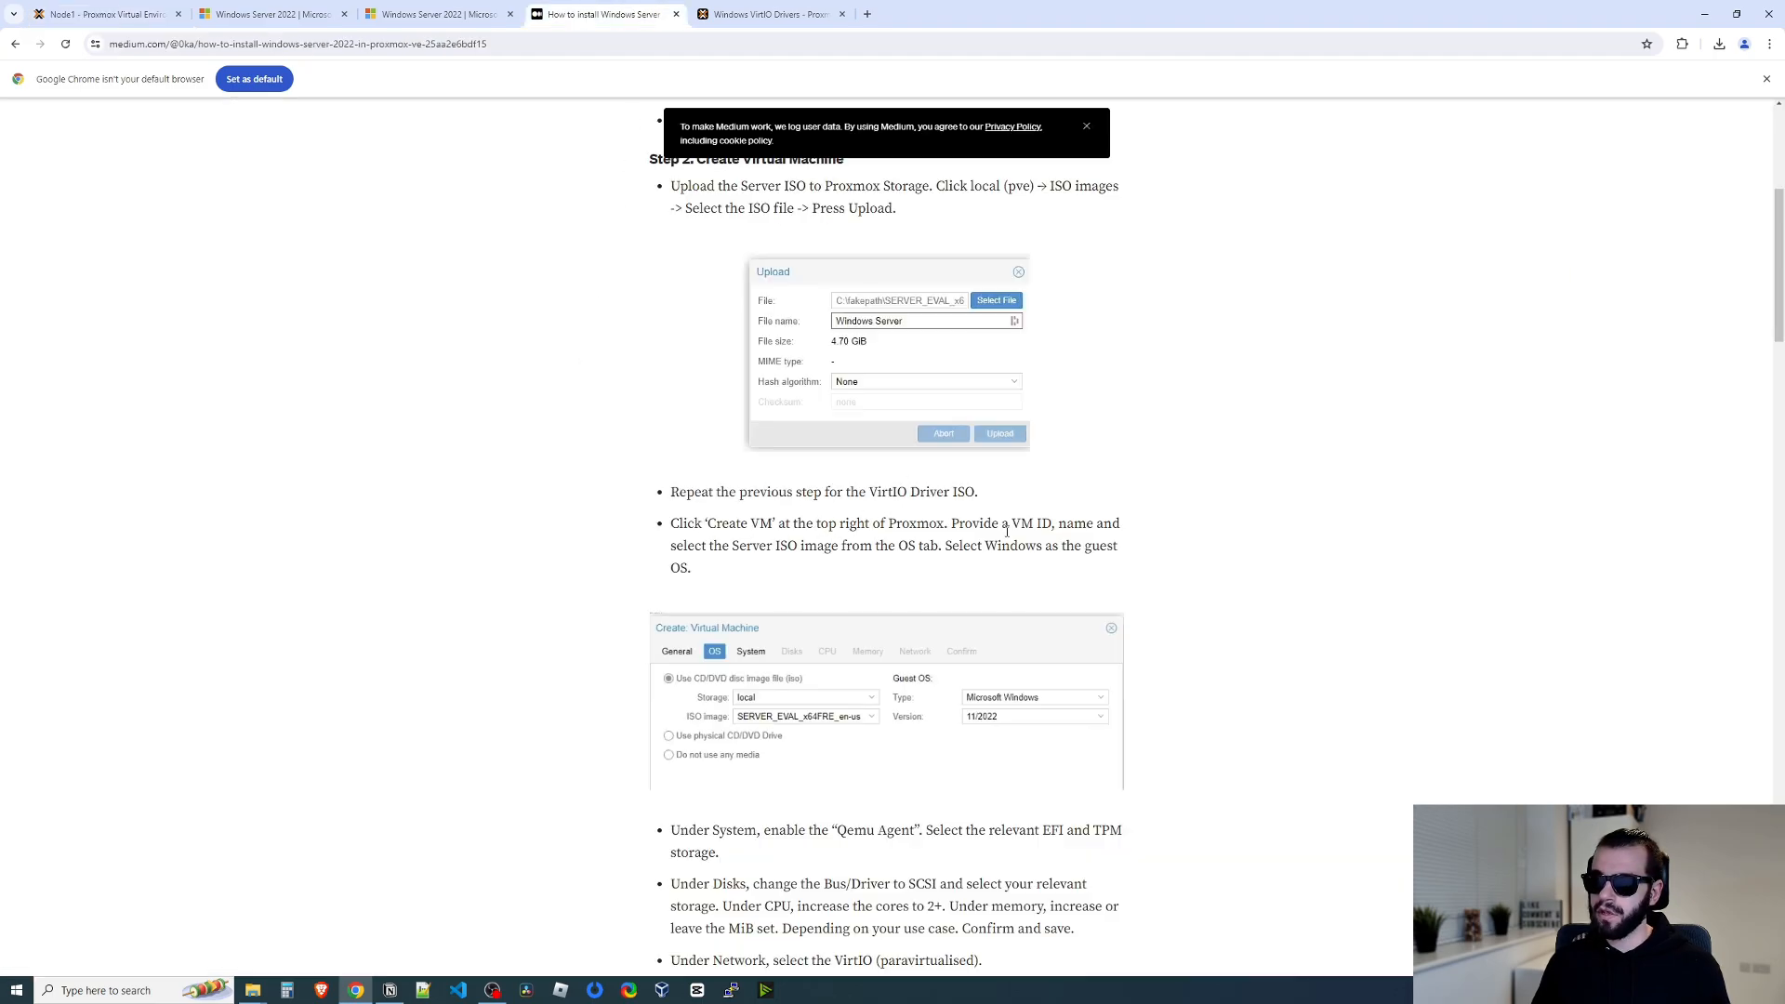
scroll(895, 700, down, 3)
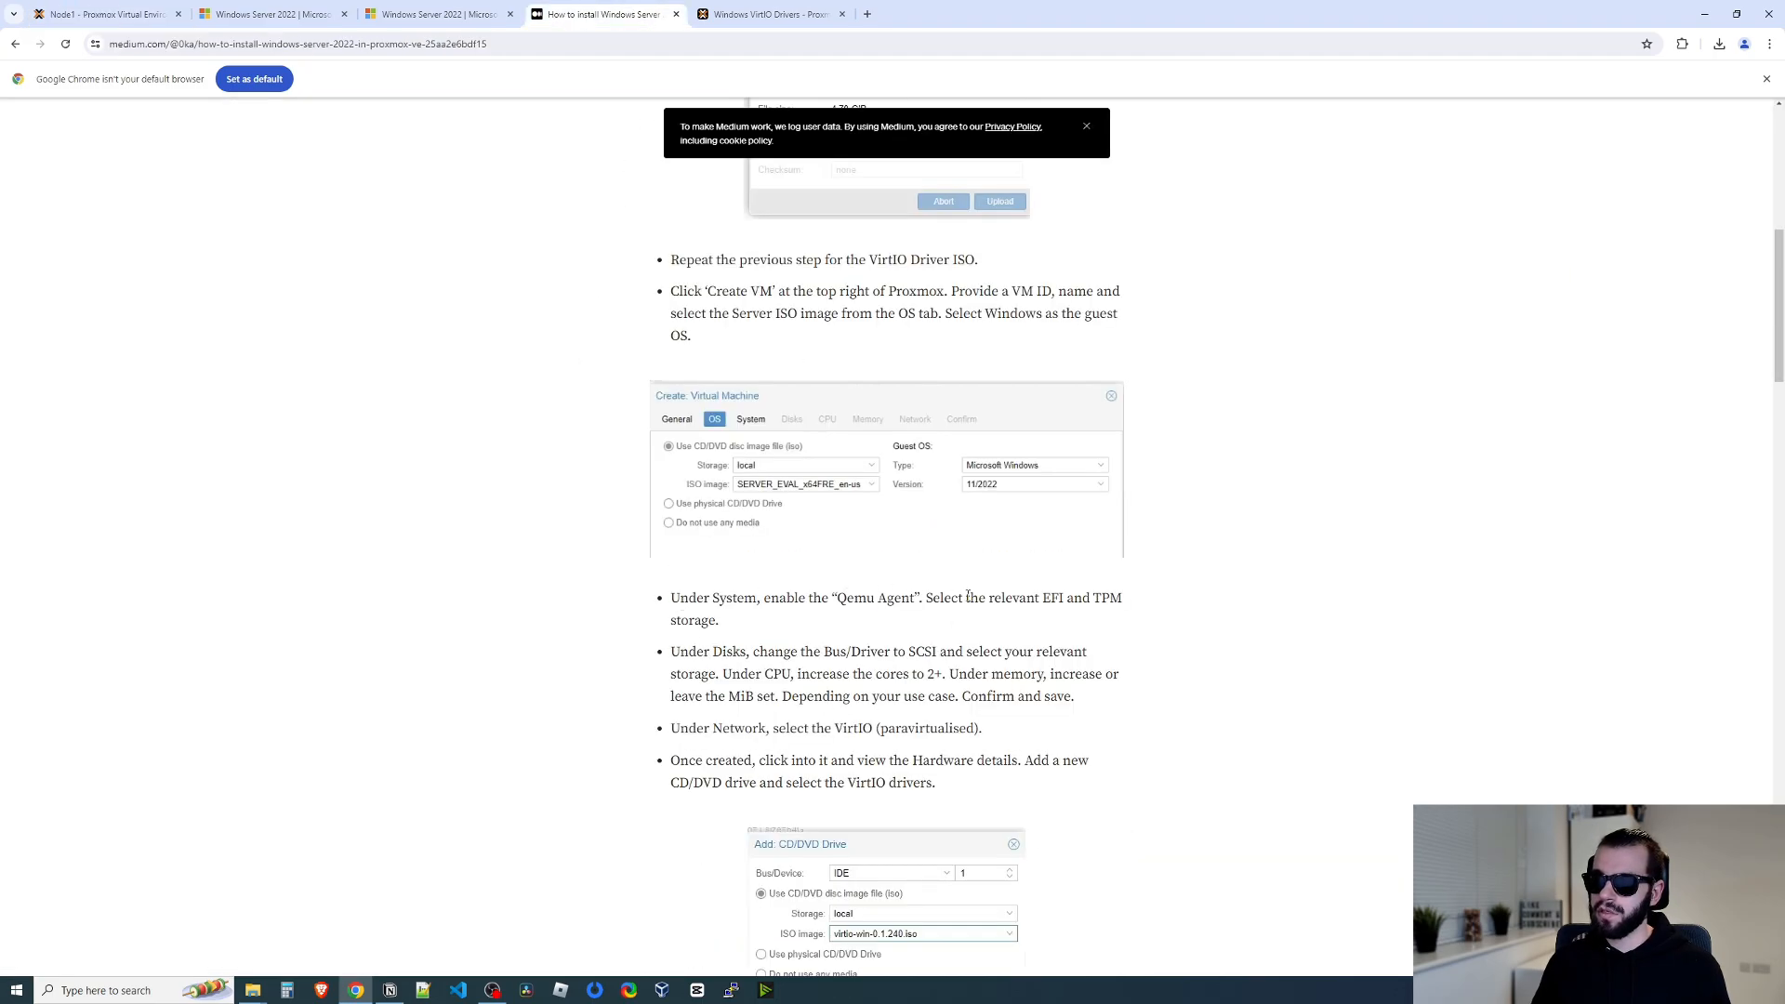
double_click(800, 603)
click(890, 614)
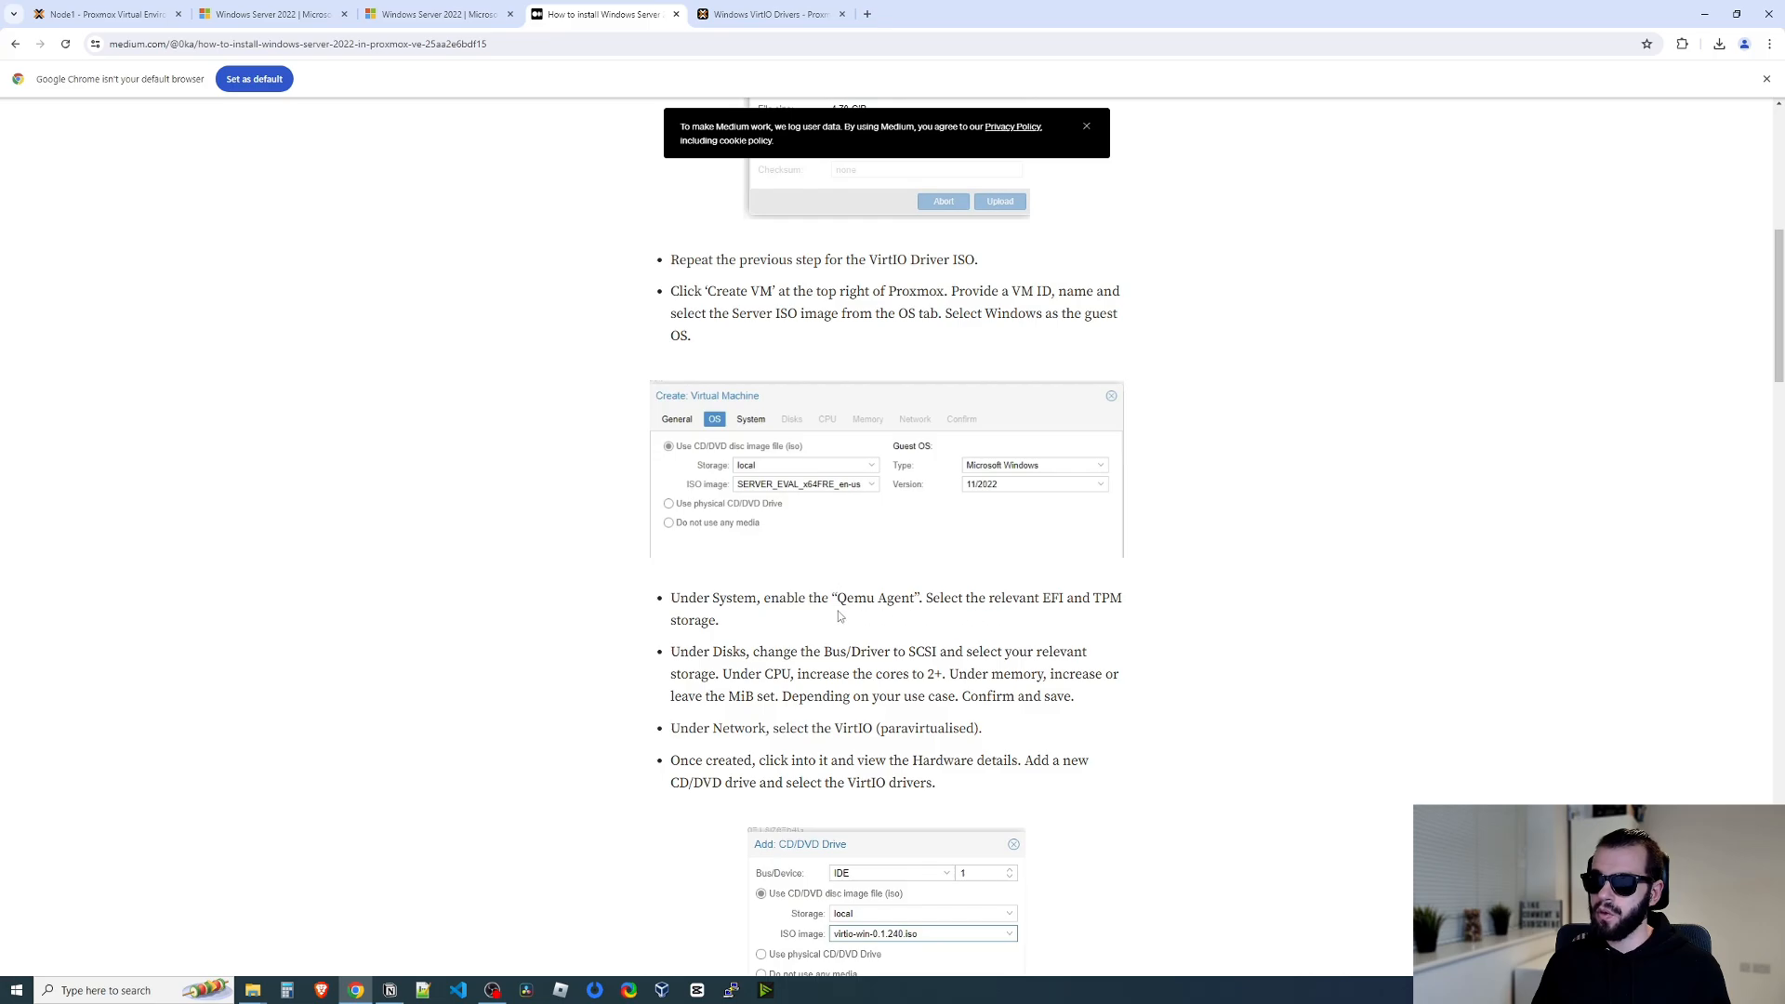
drag(721, 624, 662, 607)
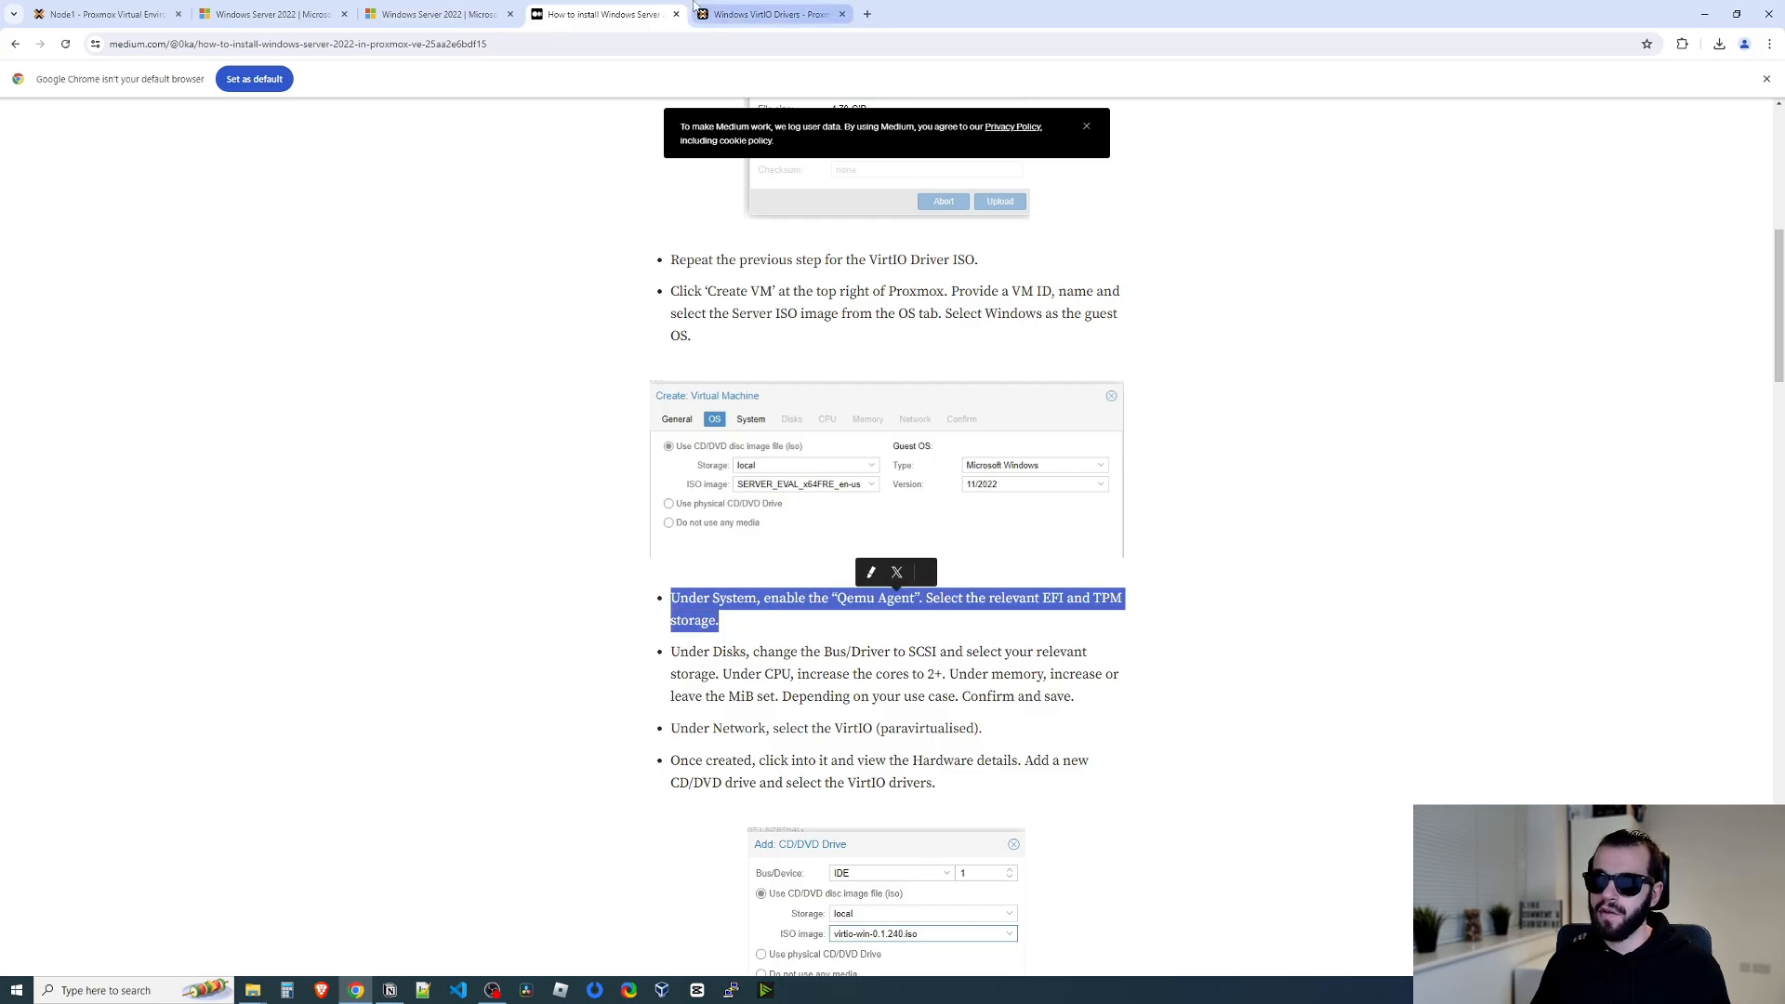
Start creating a new virtual machine in Proxmox on Node1 with VM ID 103 and the name HomeLabAD01.
click(102, 14)
click(1606, 109)
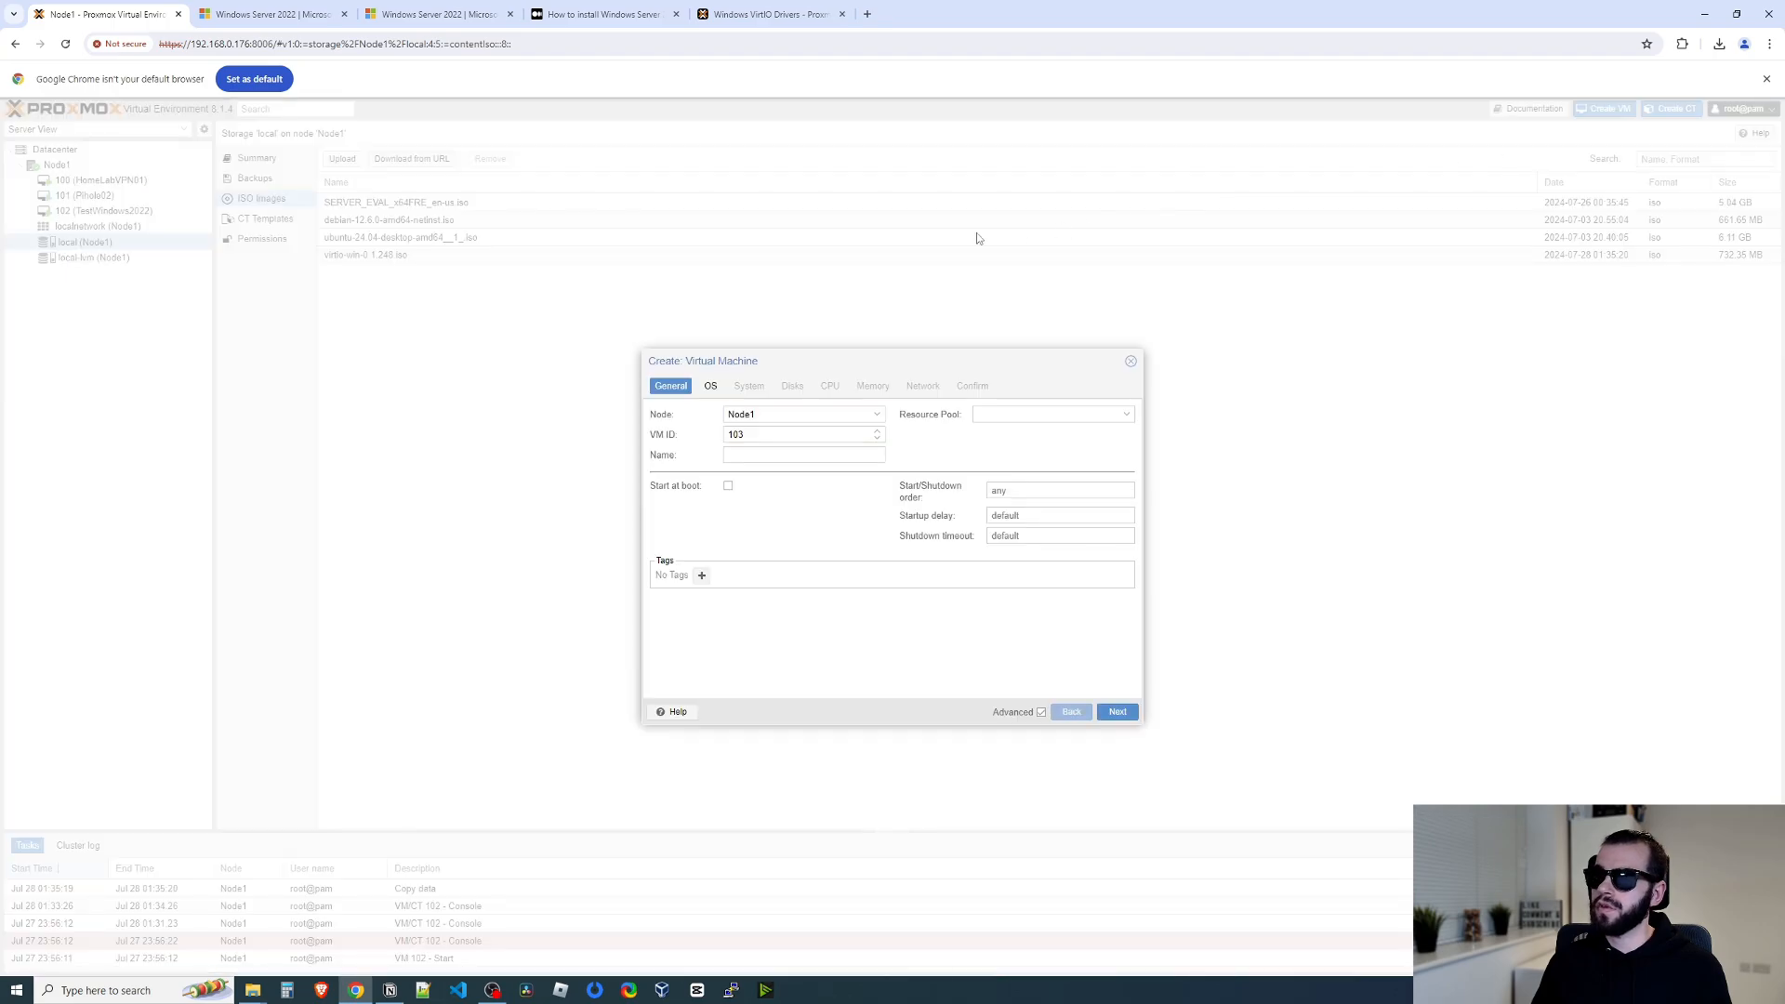
click(737, 453)
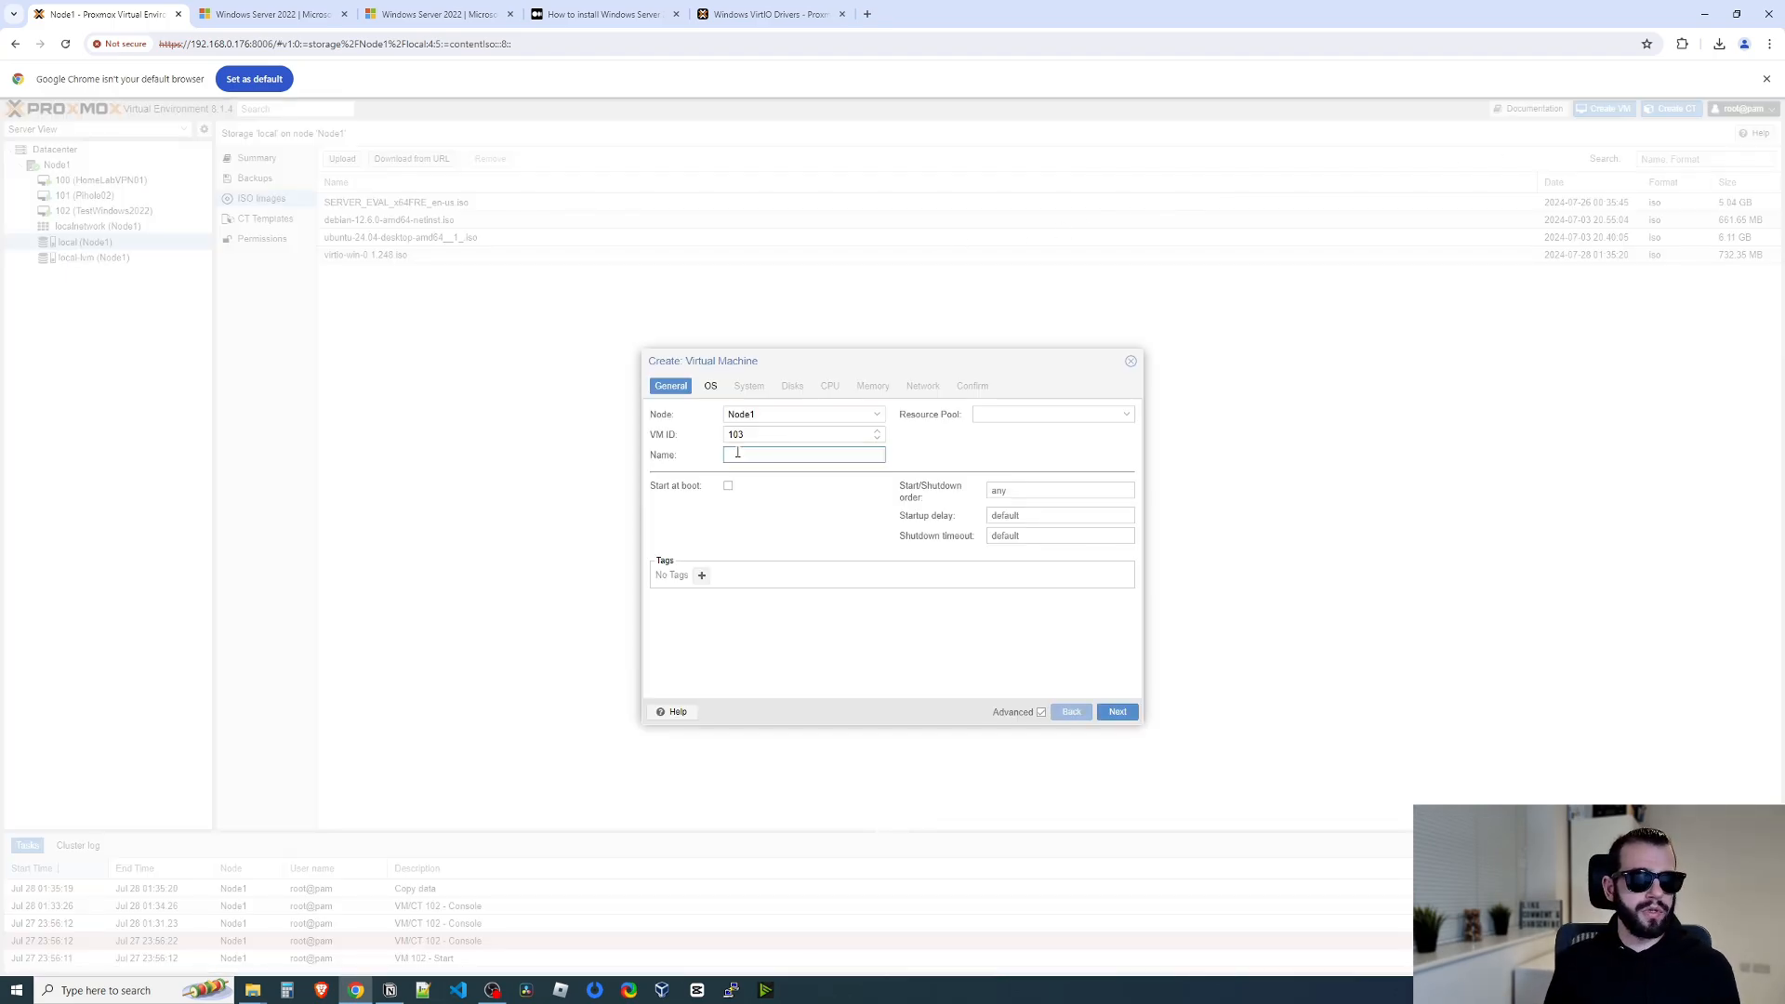
text(HomeLabAD01)
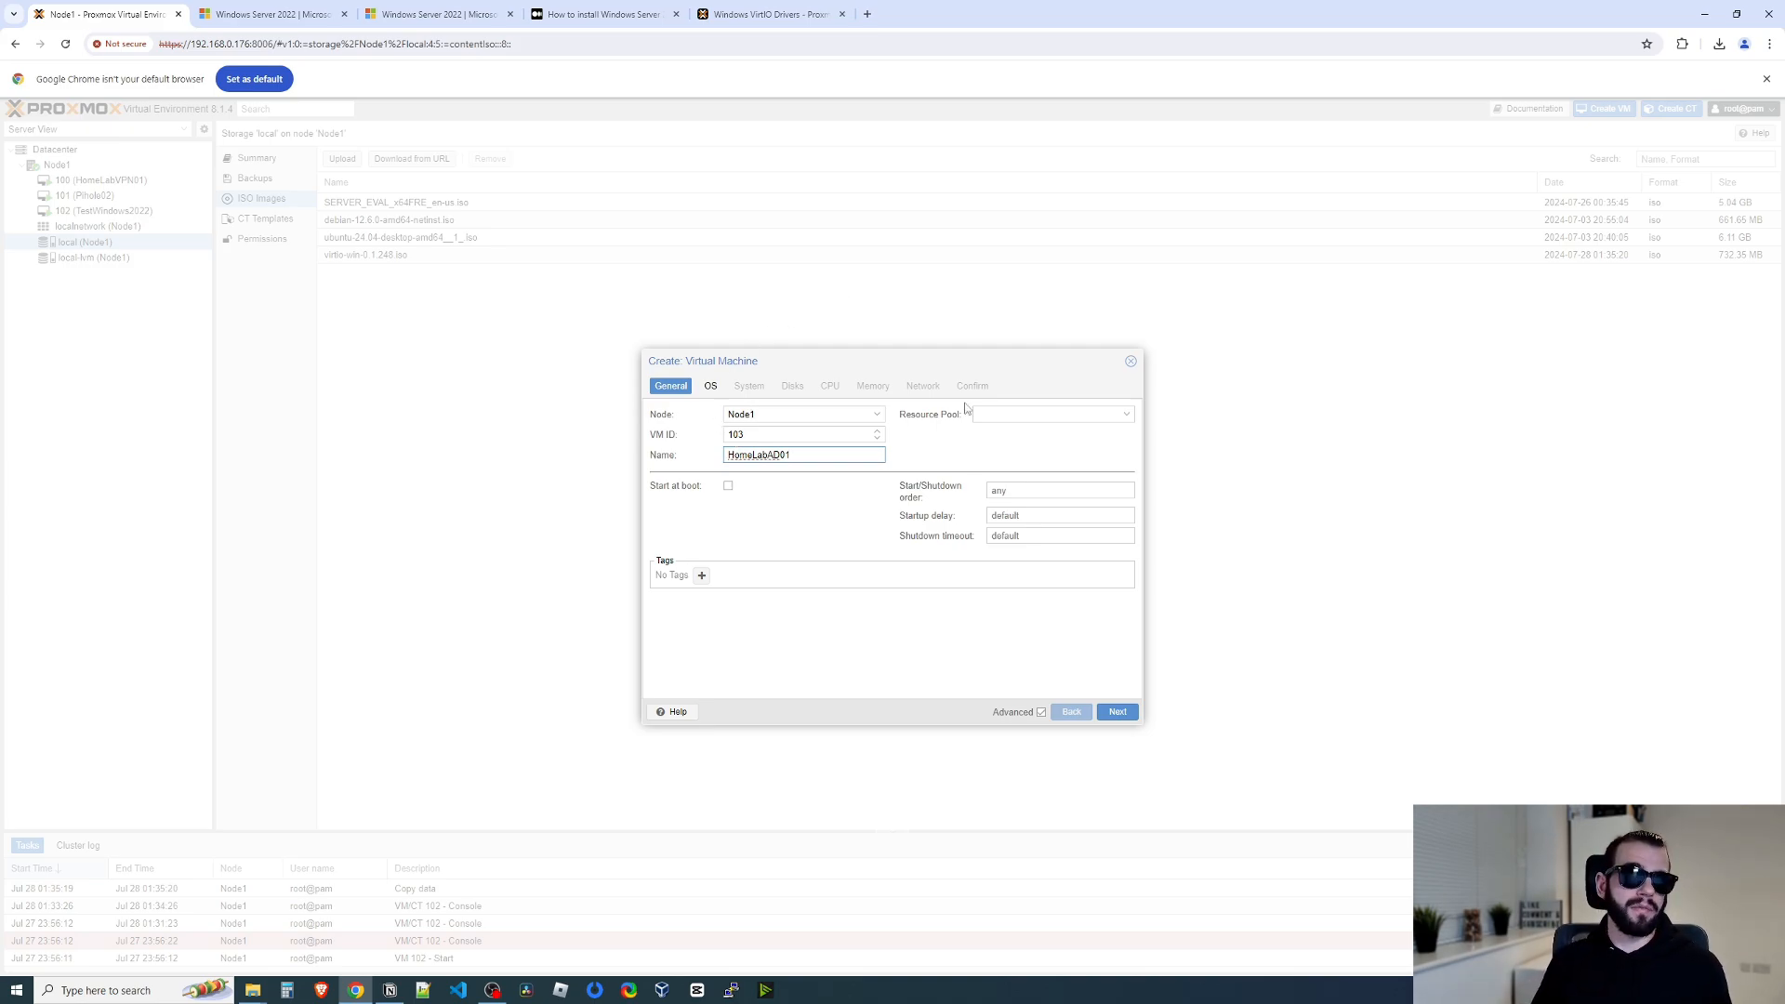
drag(916, 363, 873, 329)
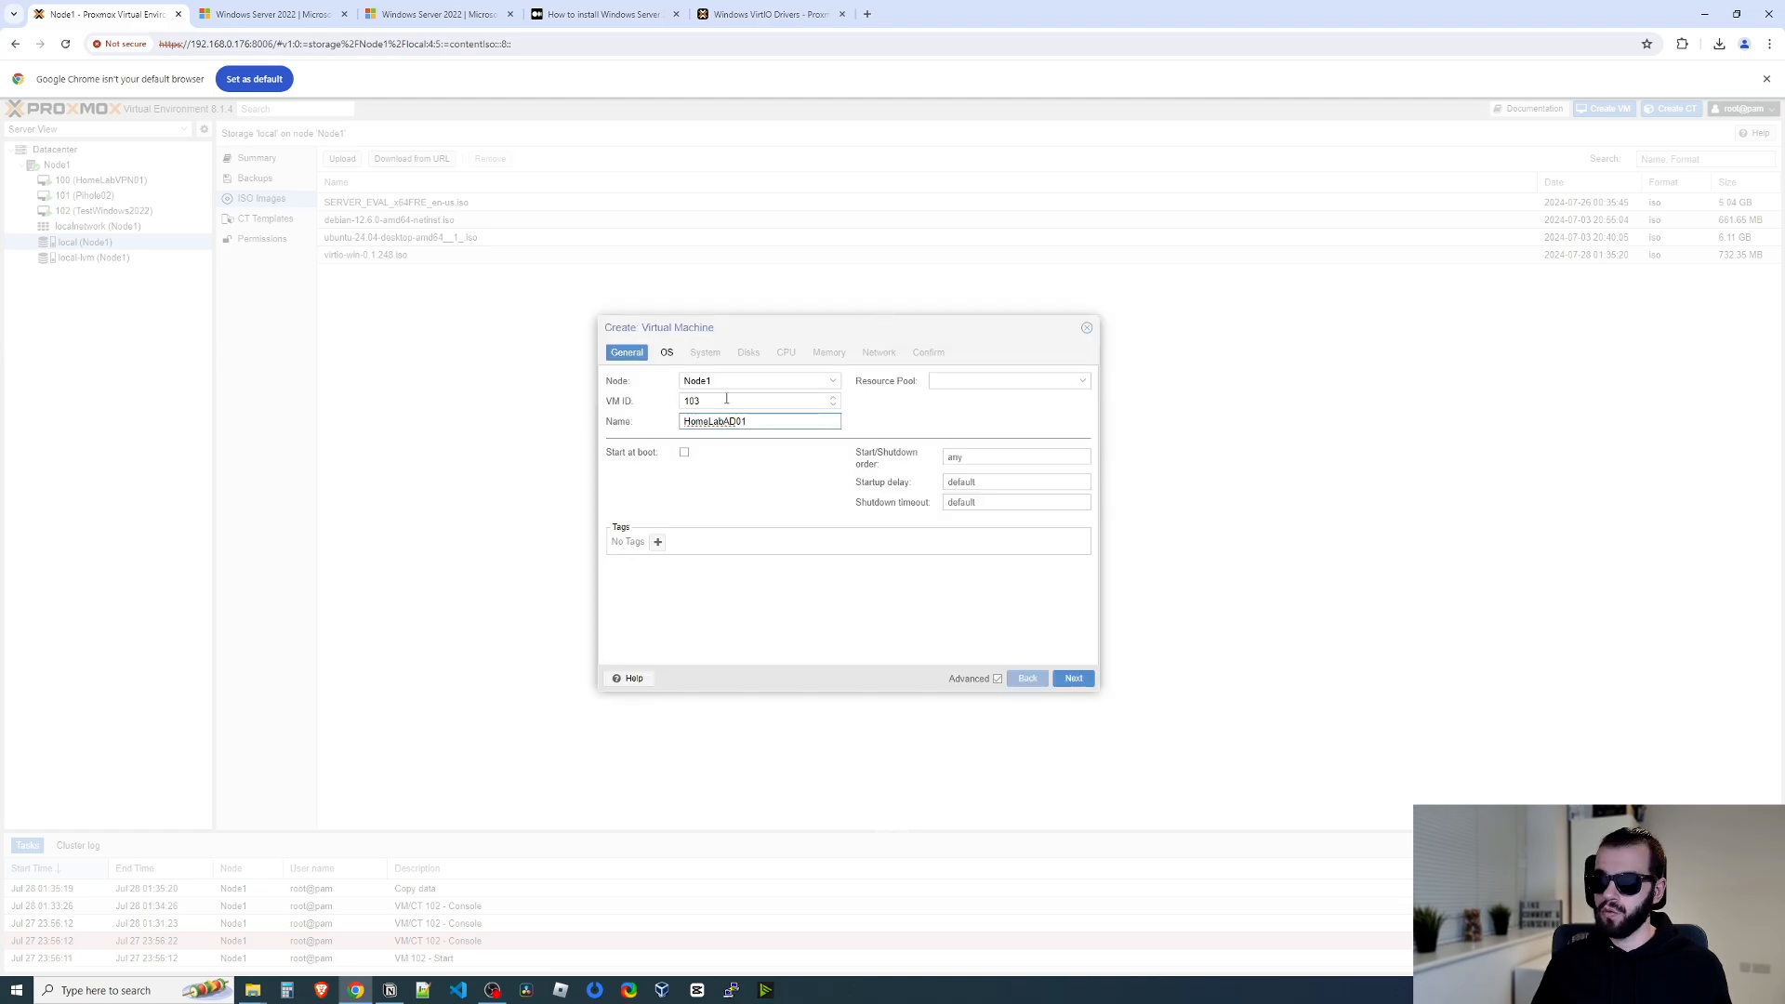
click(1074, 678)
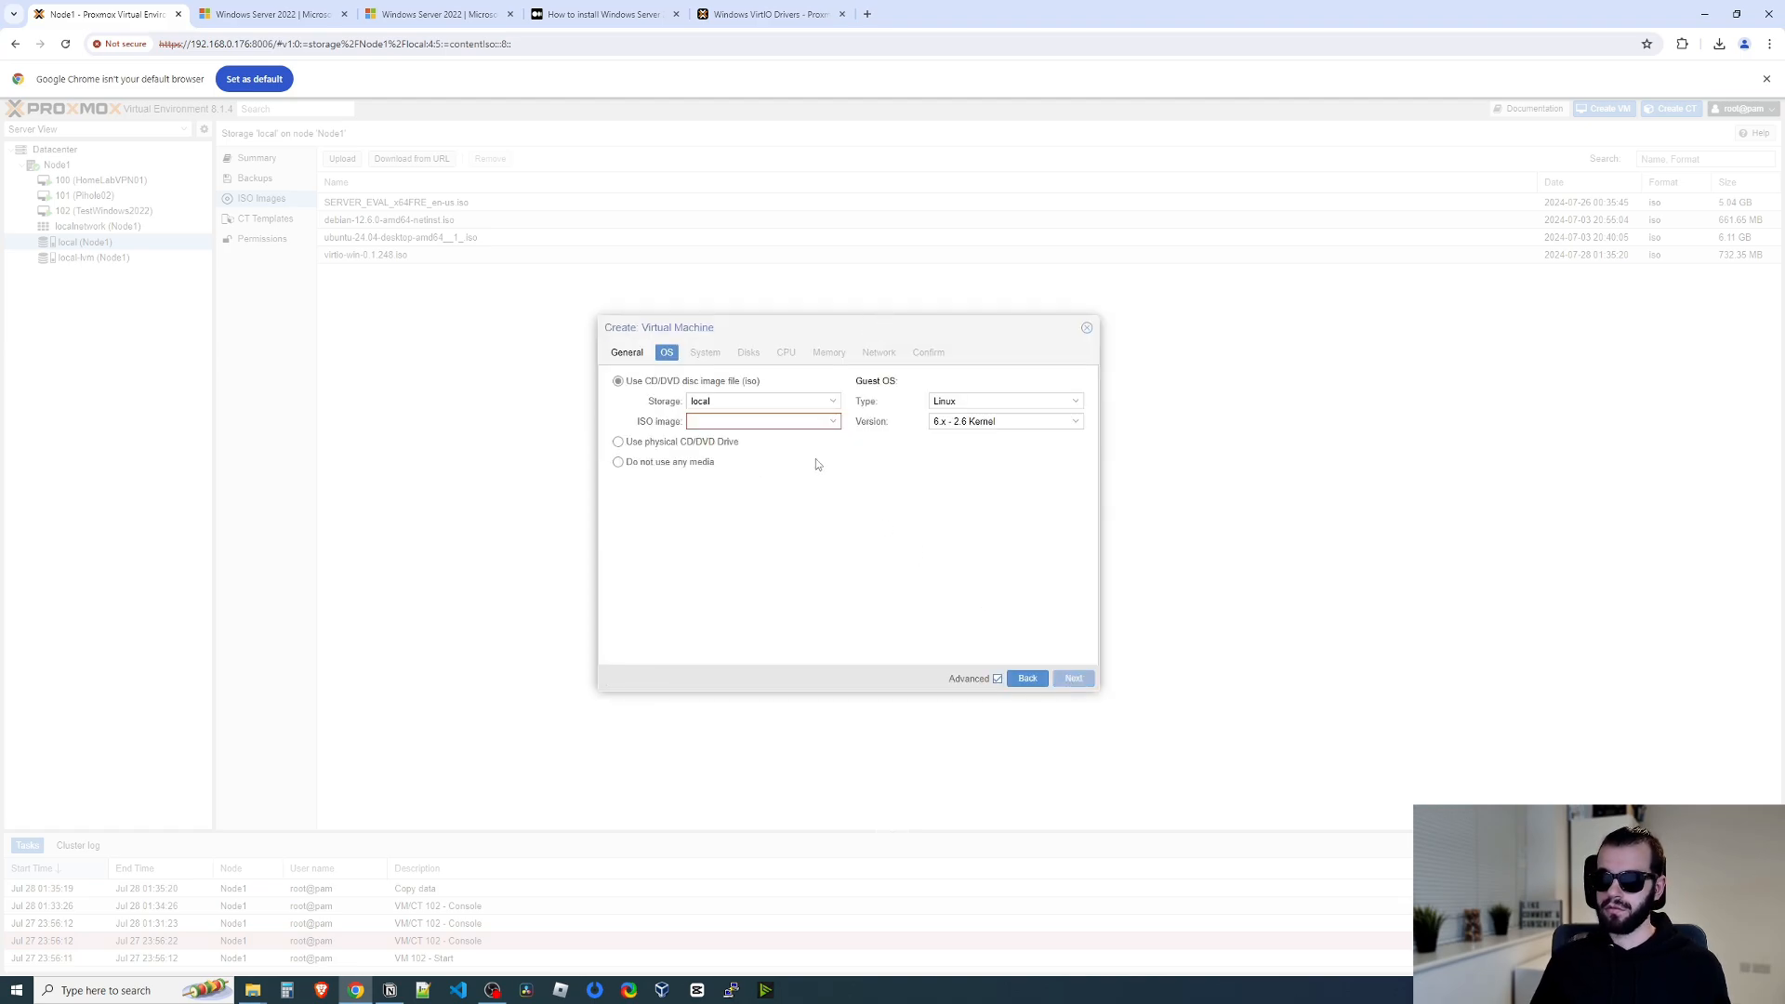
Use the SERVER_EVAL_x64FRE_en-us ISO from local storage, set the guest OS to Microsoft Windows 11/2022 and add an additional drive for VirtIO drivers.
click(1004, 401)
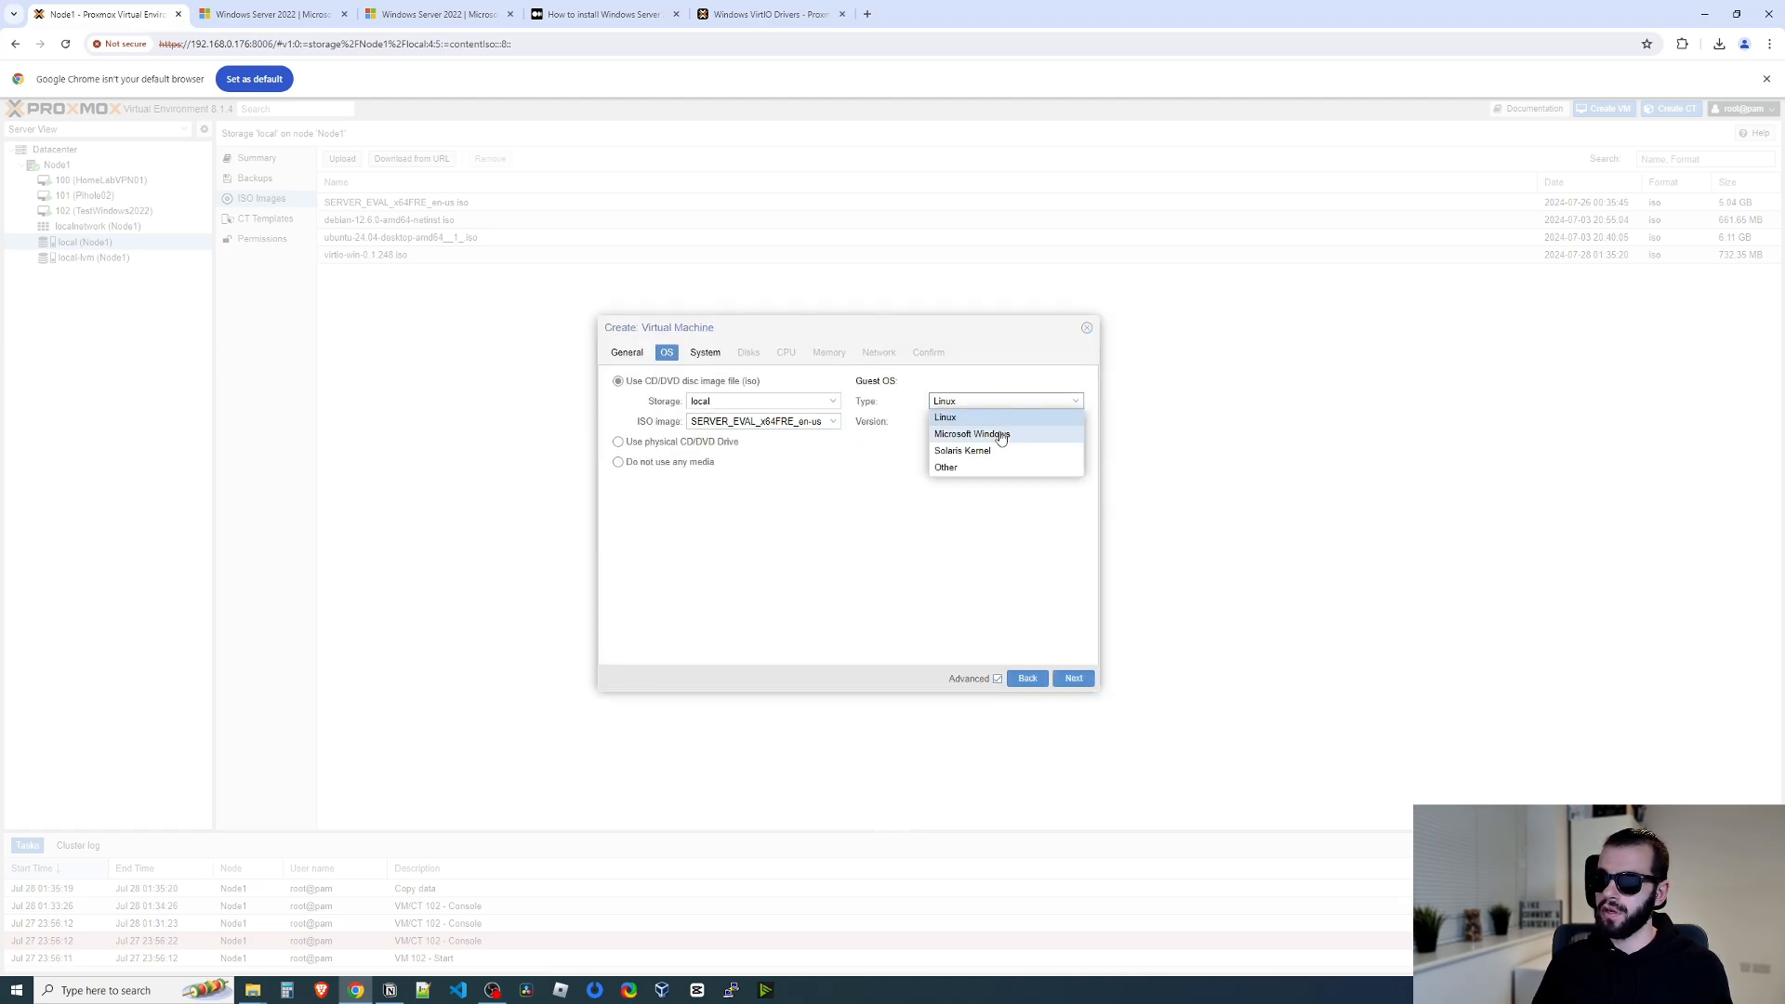
click(995, 434)
click(861, 442)
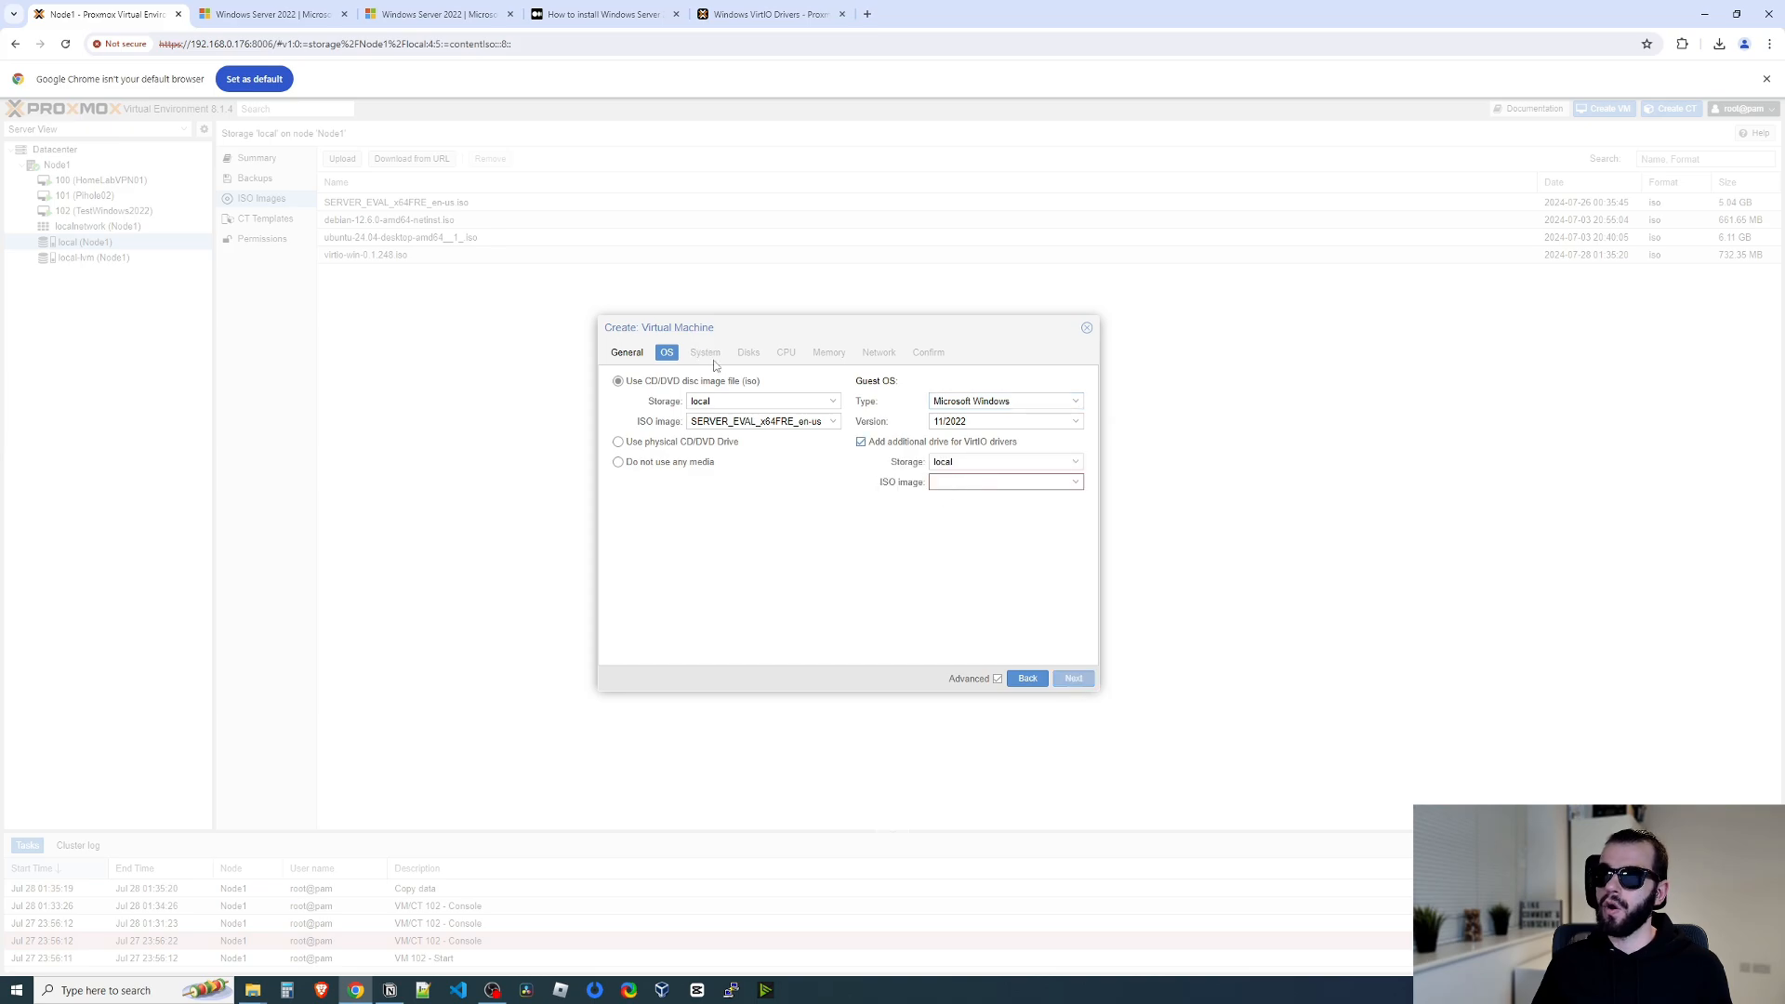
Check the Medium guide's instructions on the VirtIO drivers drive and the System, Disks and CPU settings, and return to Proxmox.
click(595, 13)
scroll(561, 386, down, 6)
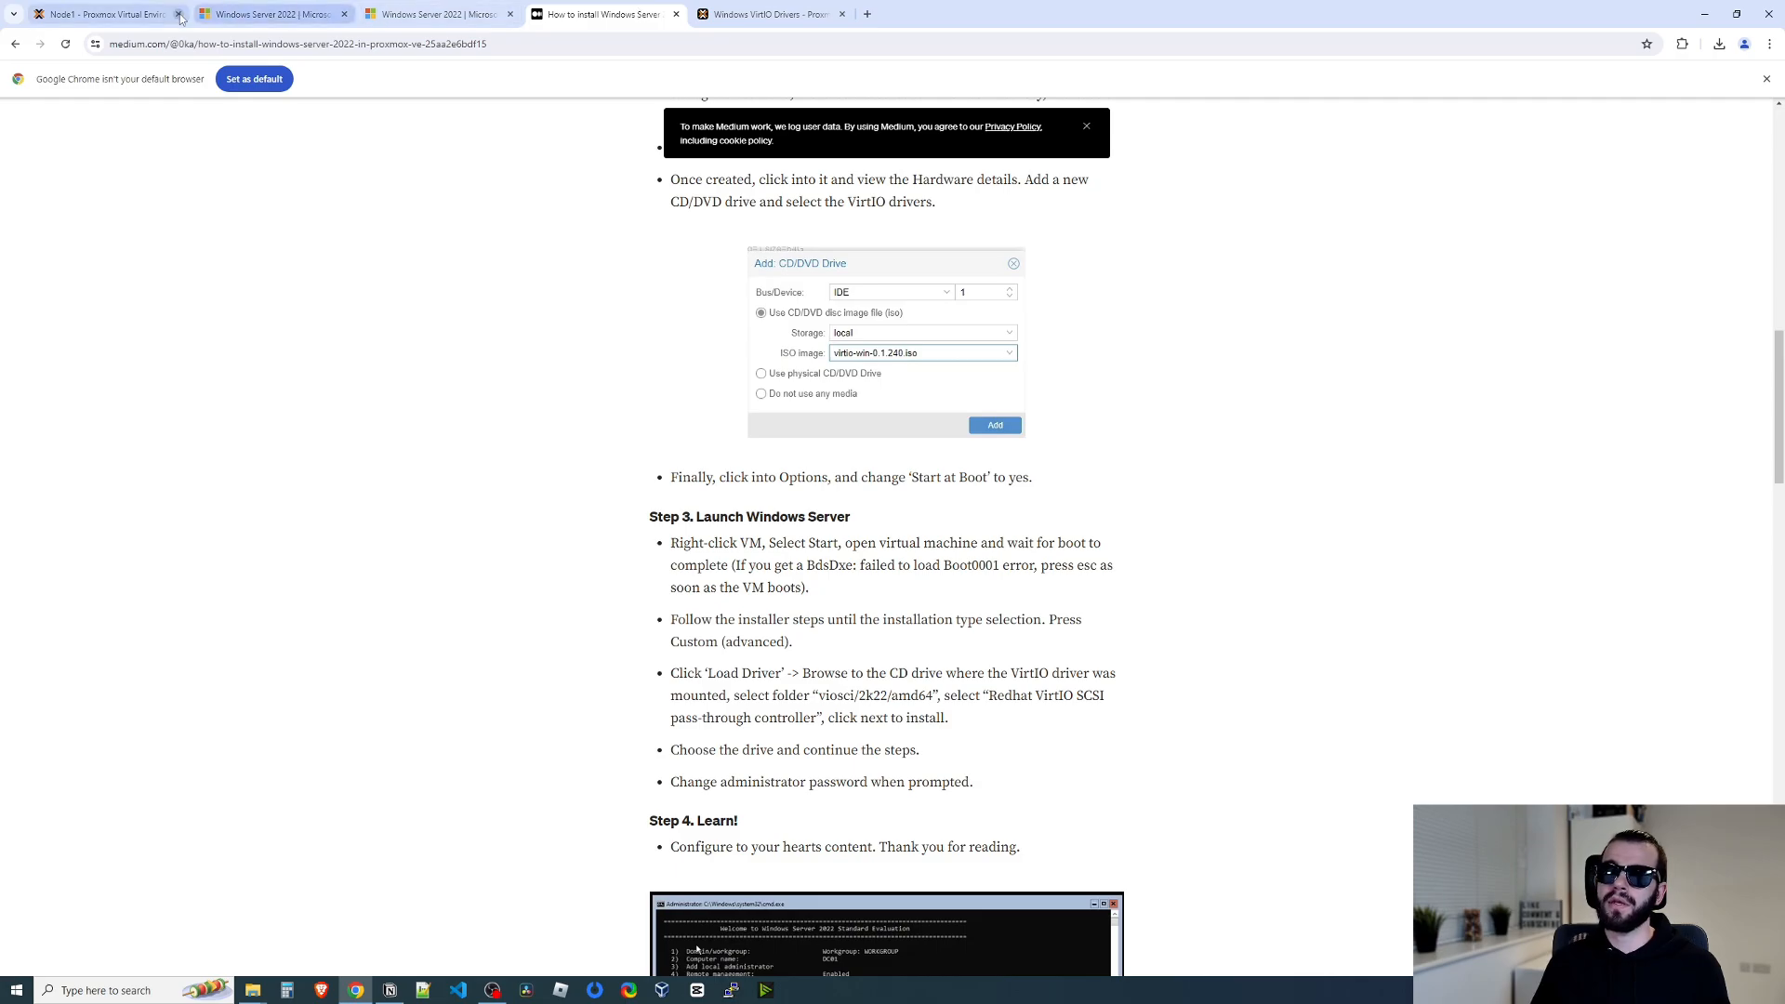
click(150, 21)
click(595, 13)
scroll(1055, 279, up, 7)
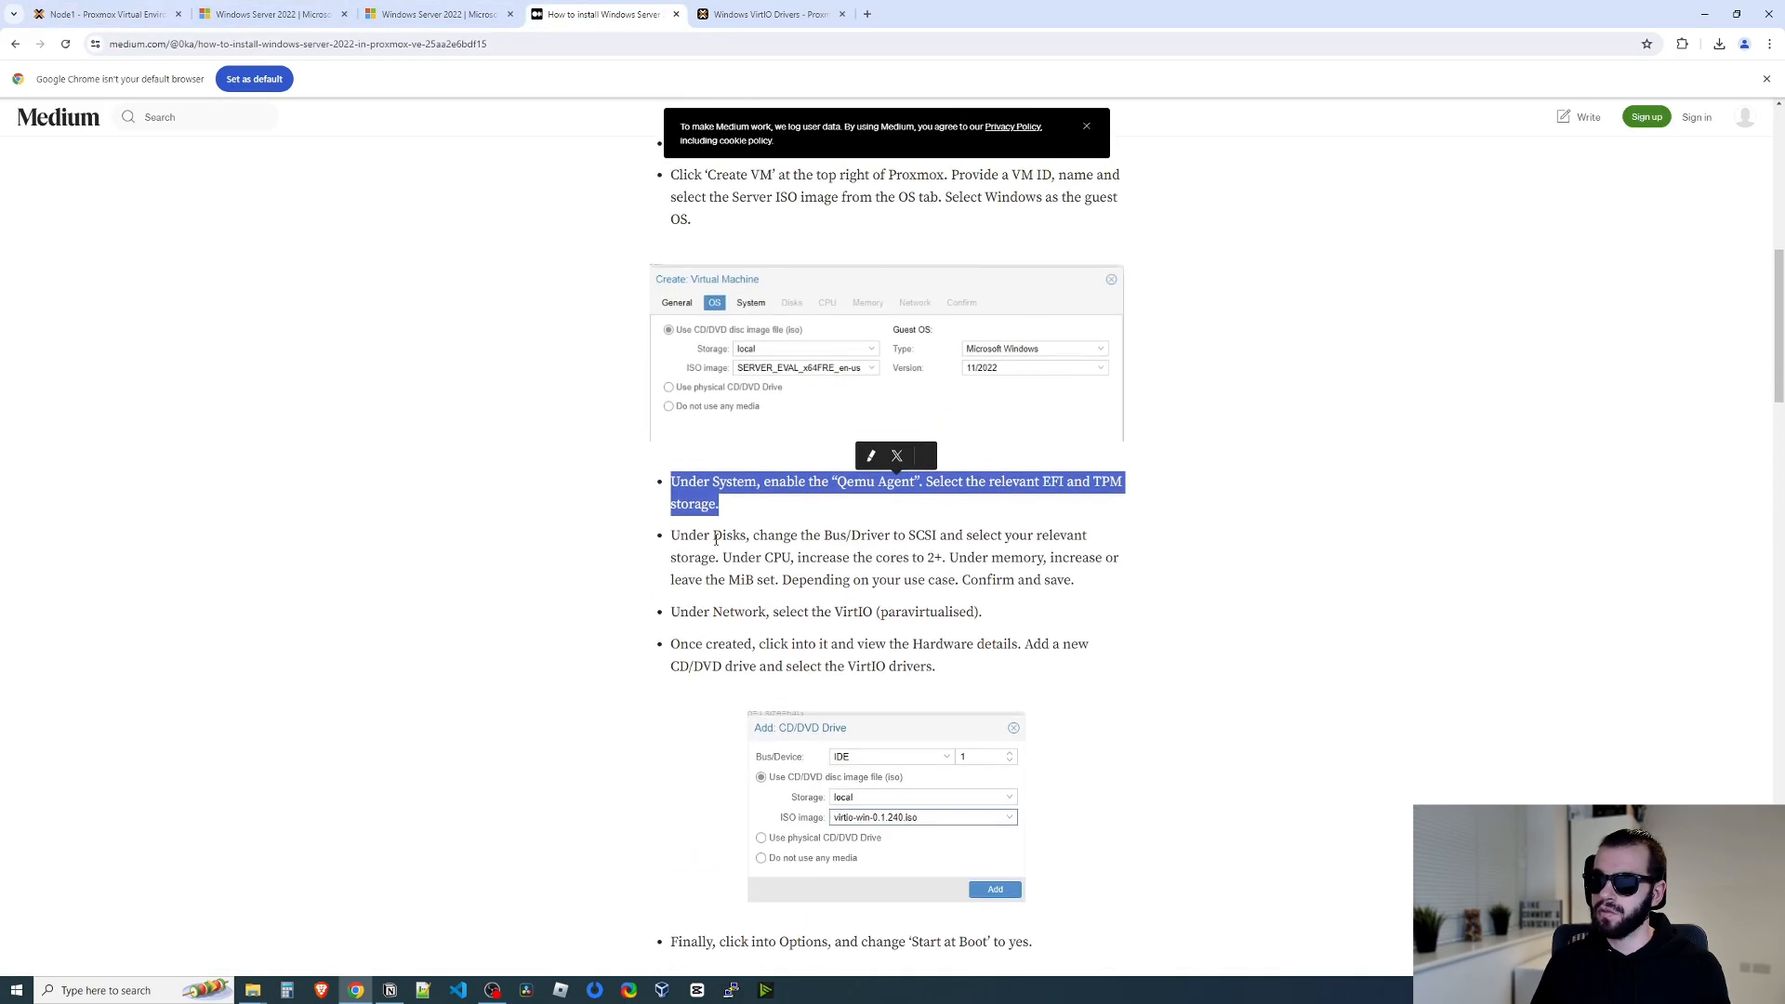
click(716, 539)
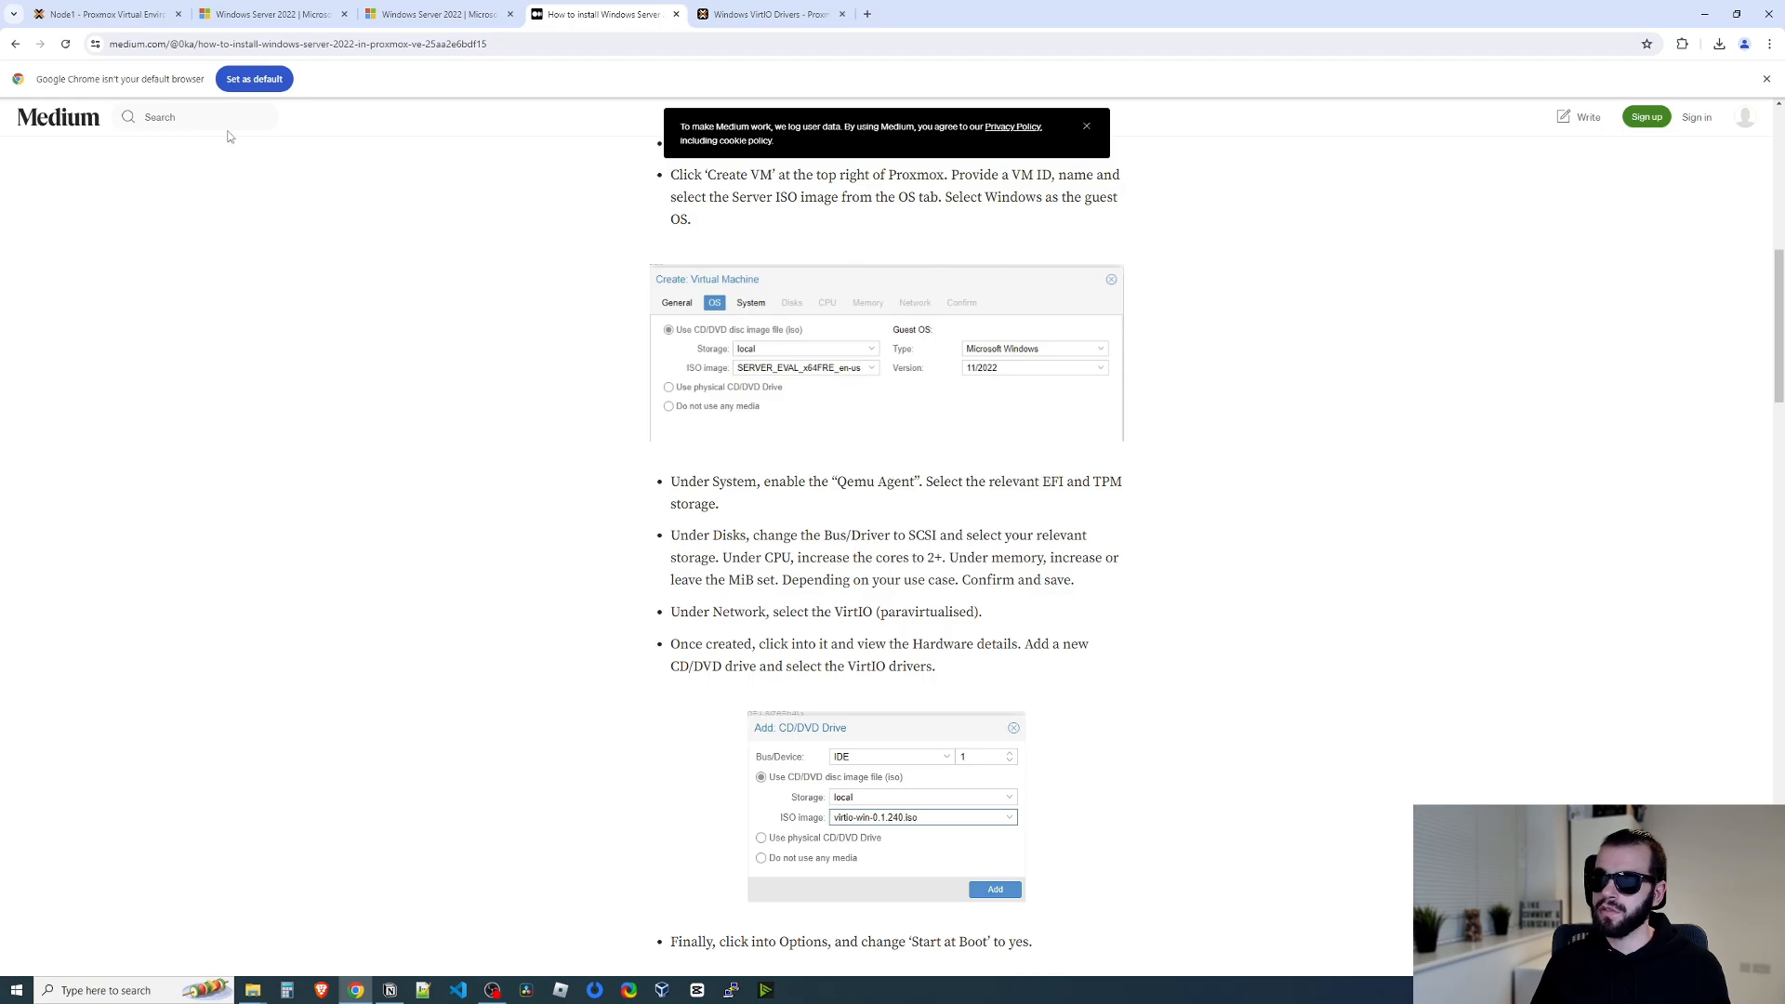
click(102, 14)
Enable the Qemu Agent and set both the EFI storage and the TPM storage to local-lvm in the System settings.
click(1073, 679)
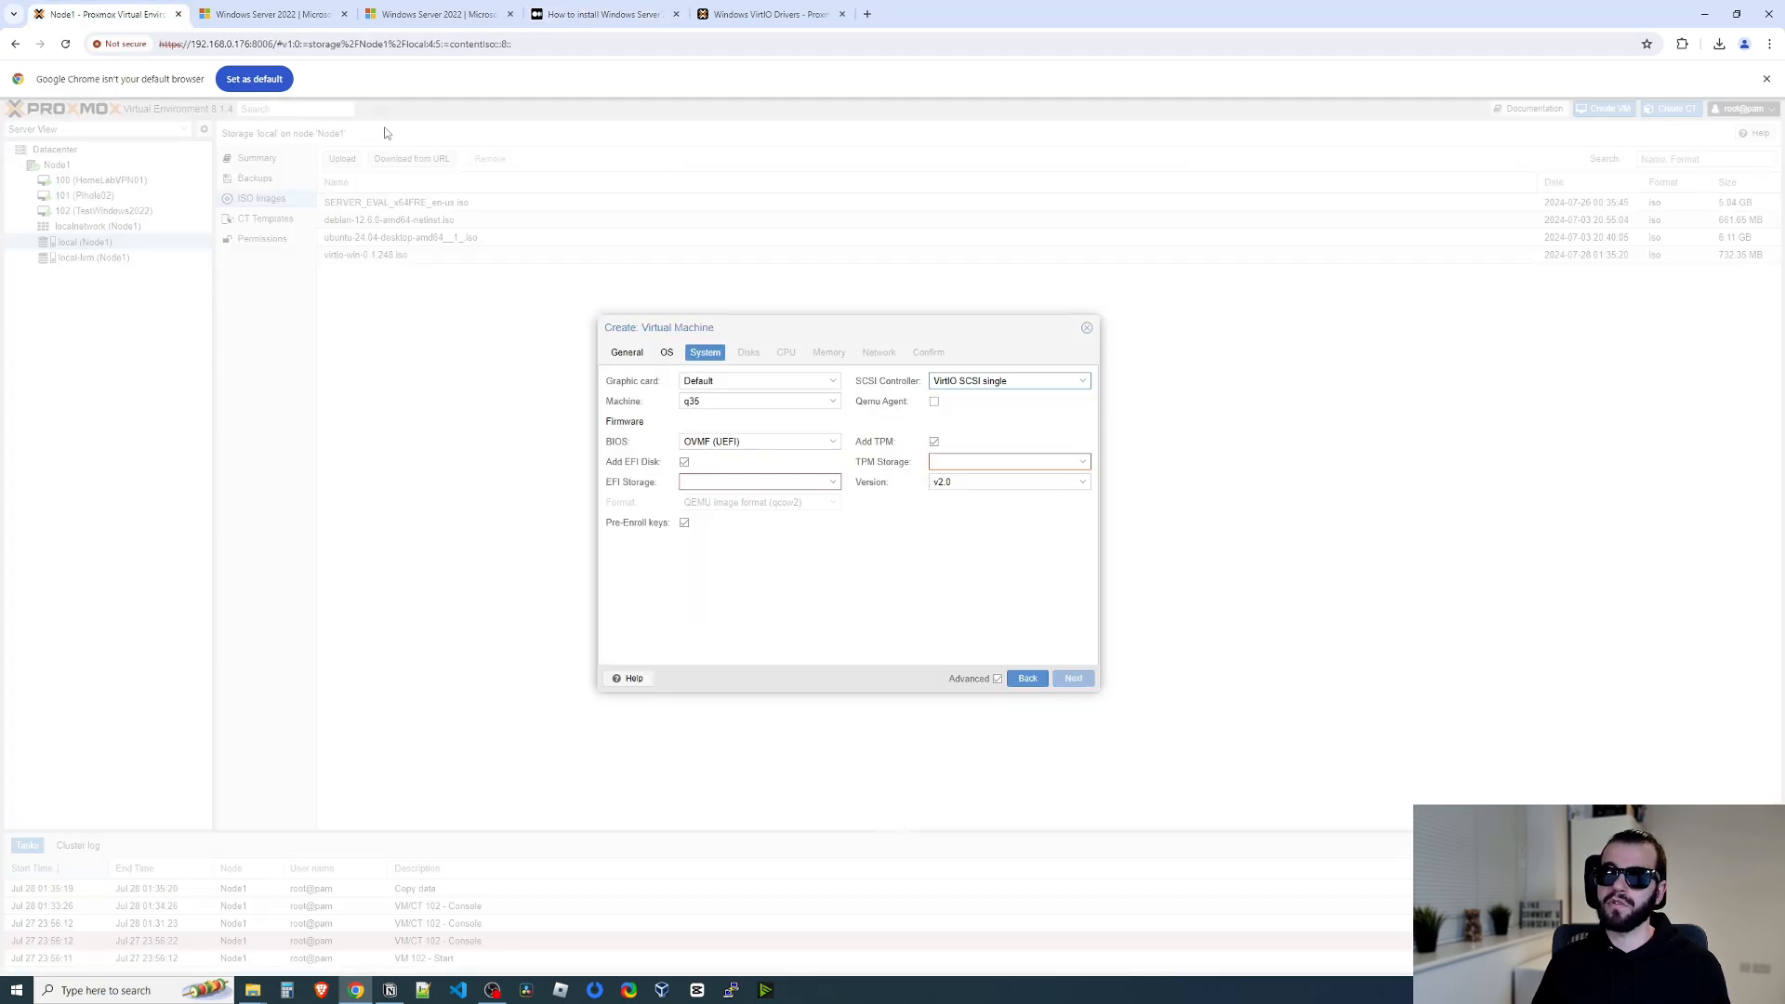
click(599, 13)
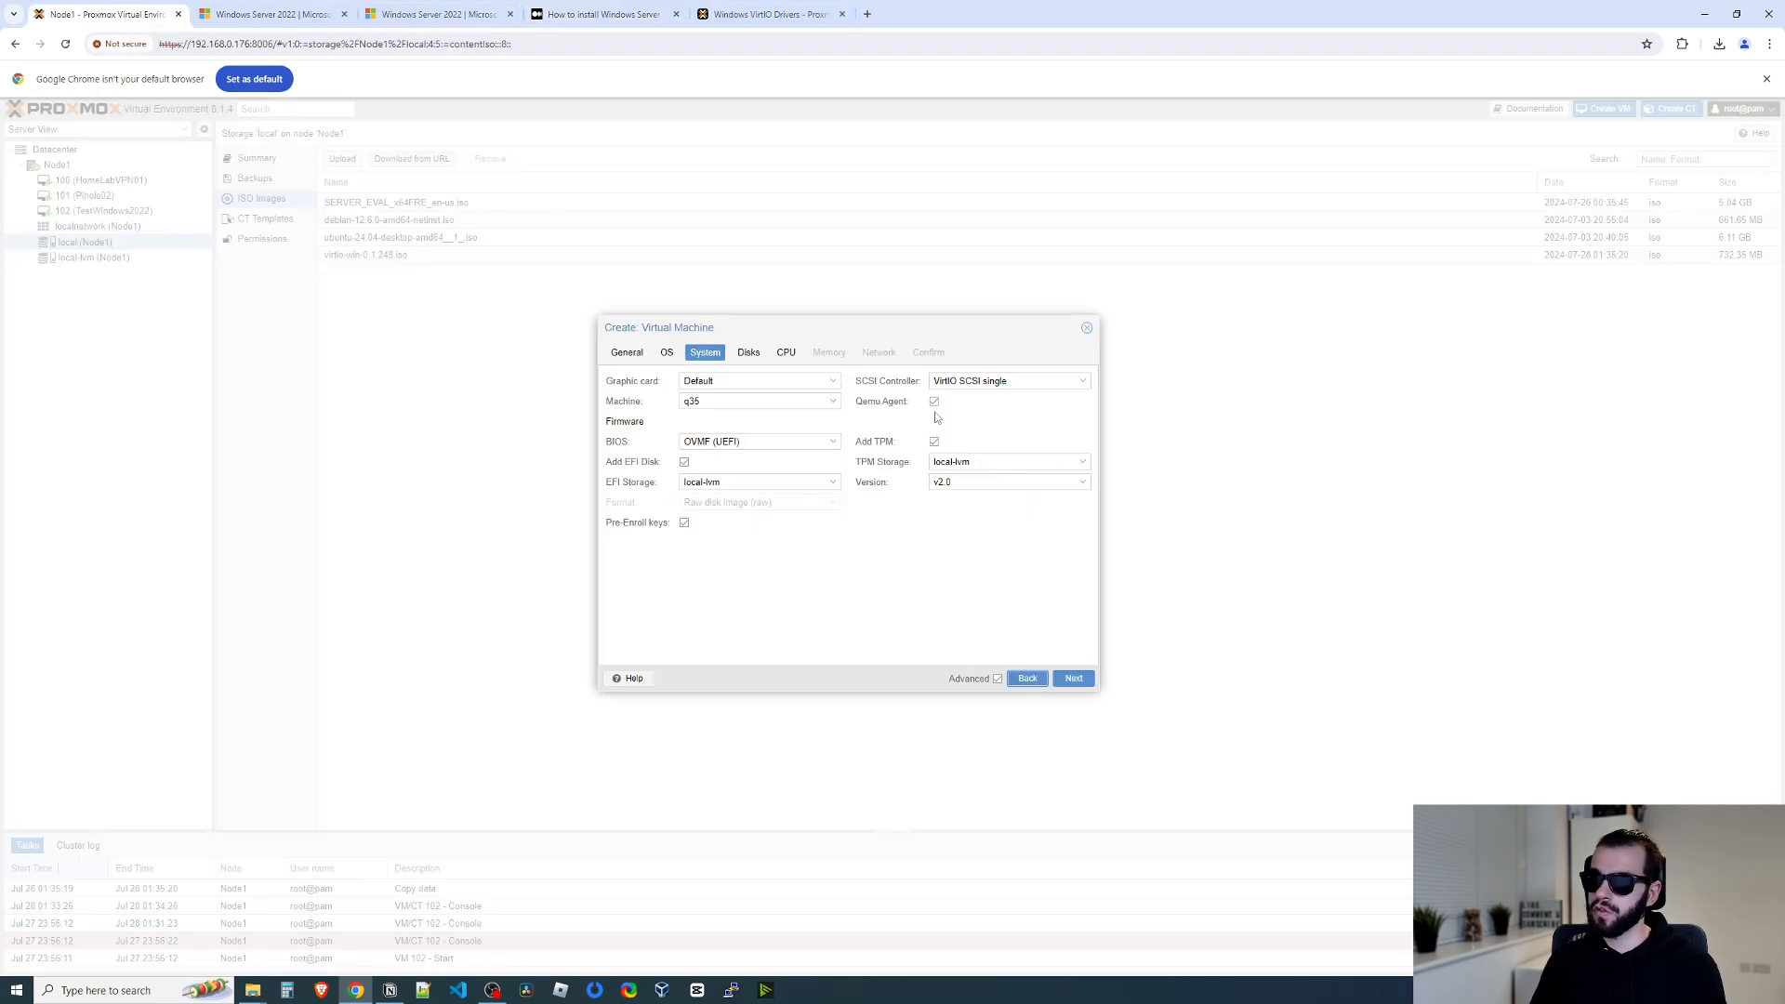
click(1073, 678)
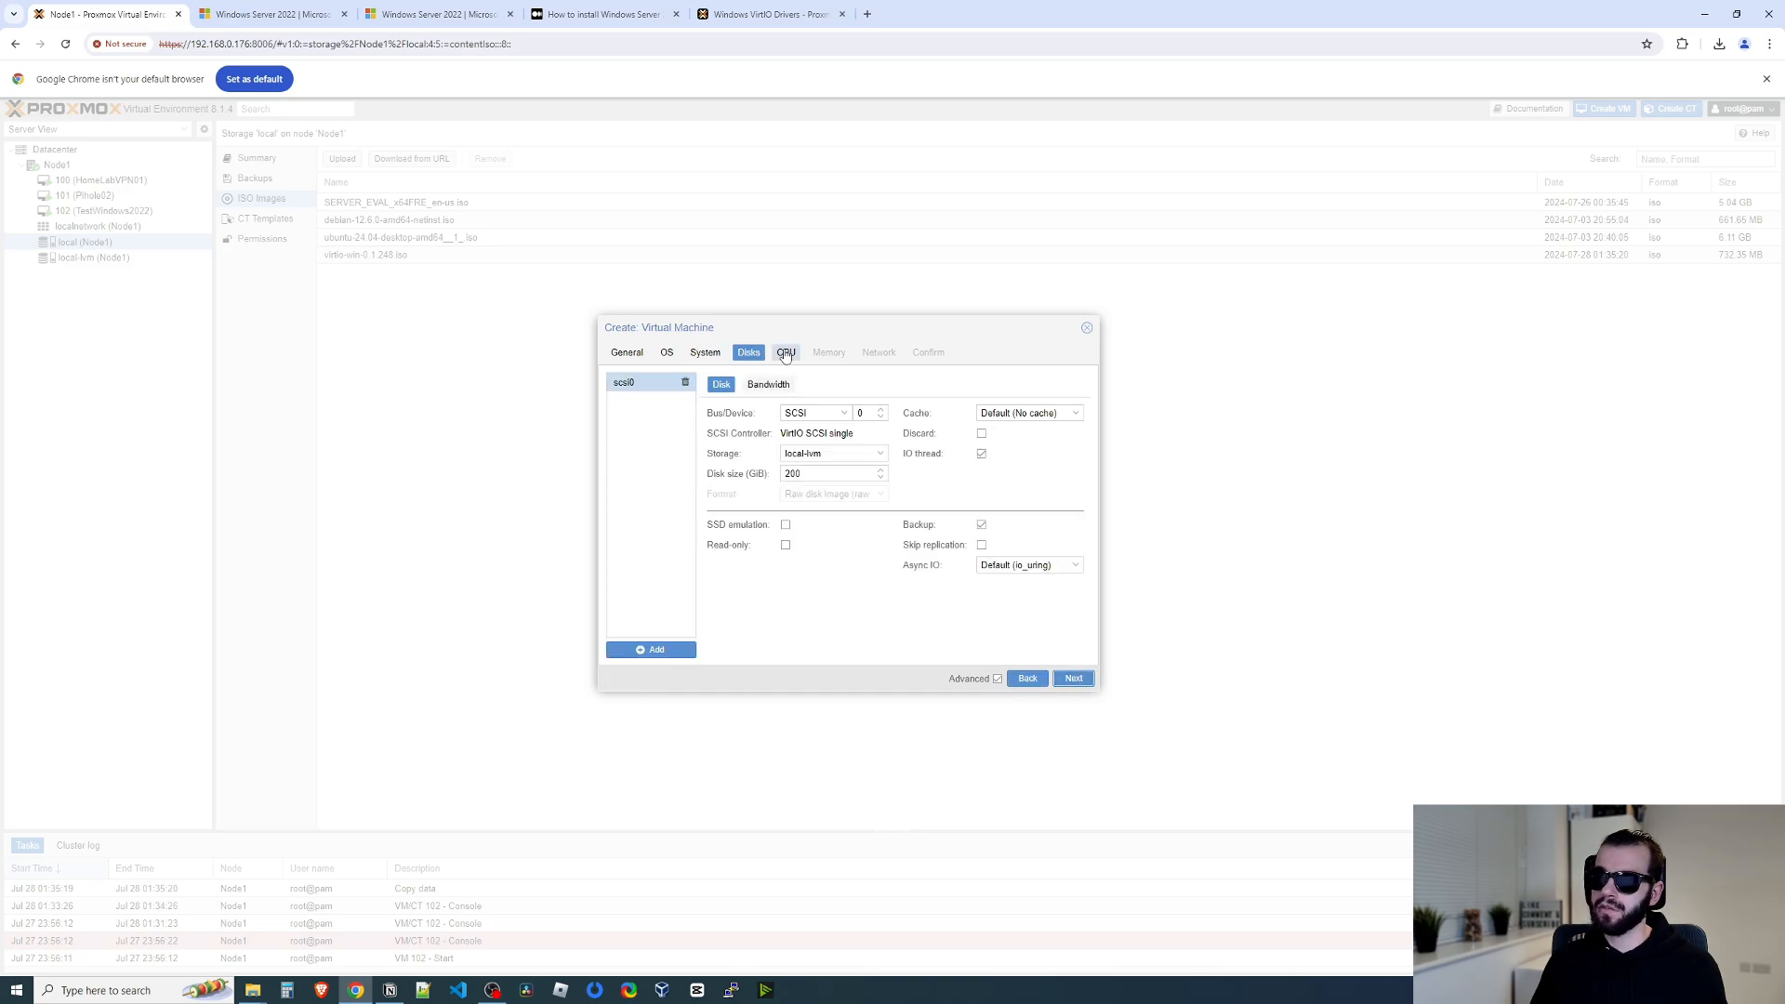
Set the SCSI disk on local-lvm to 200 GiB and check the guide's CPU and memory recommendations.
drag(809, 476, 771, 478)
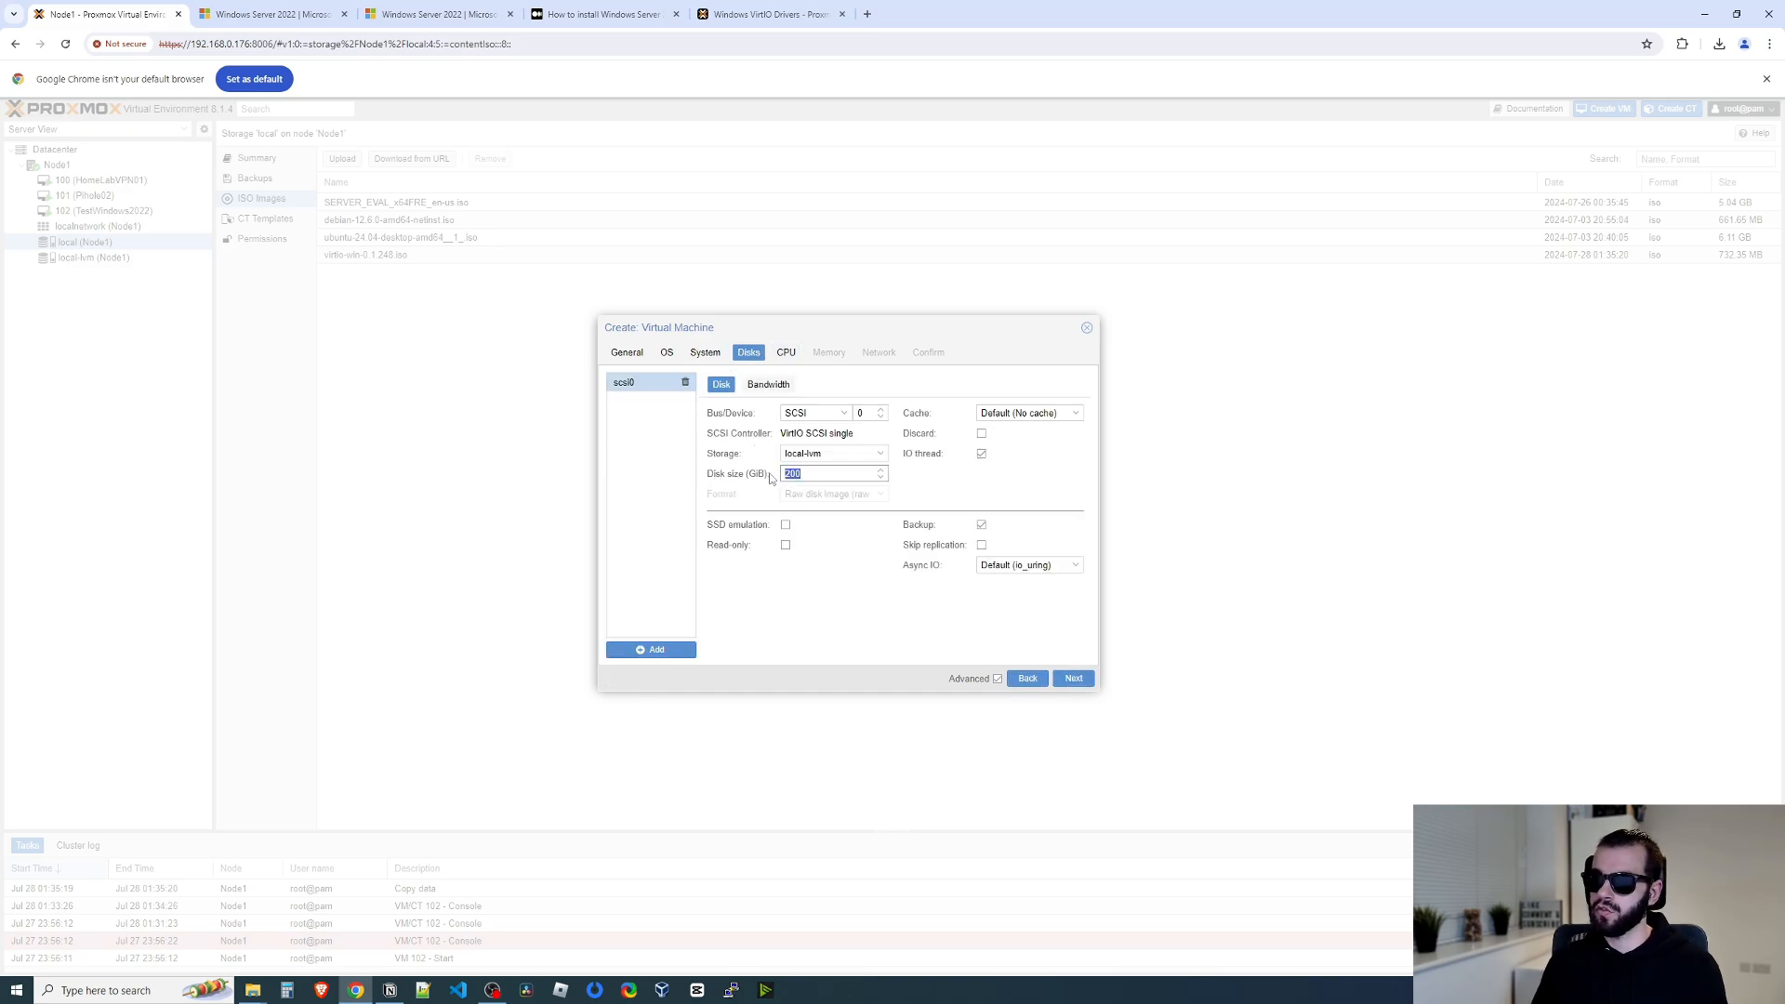
click(590, 21)
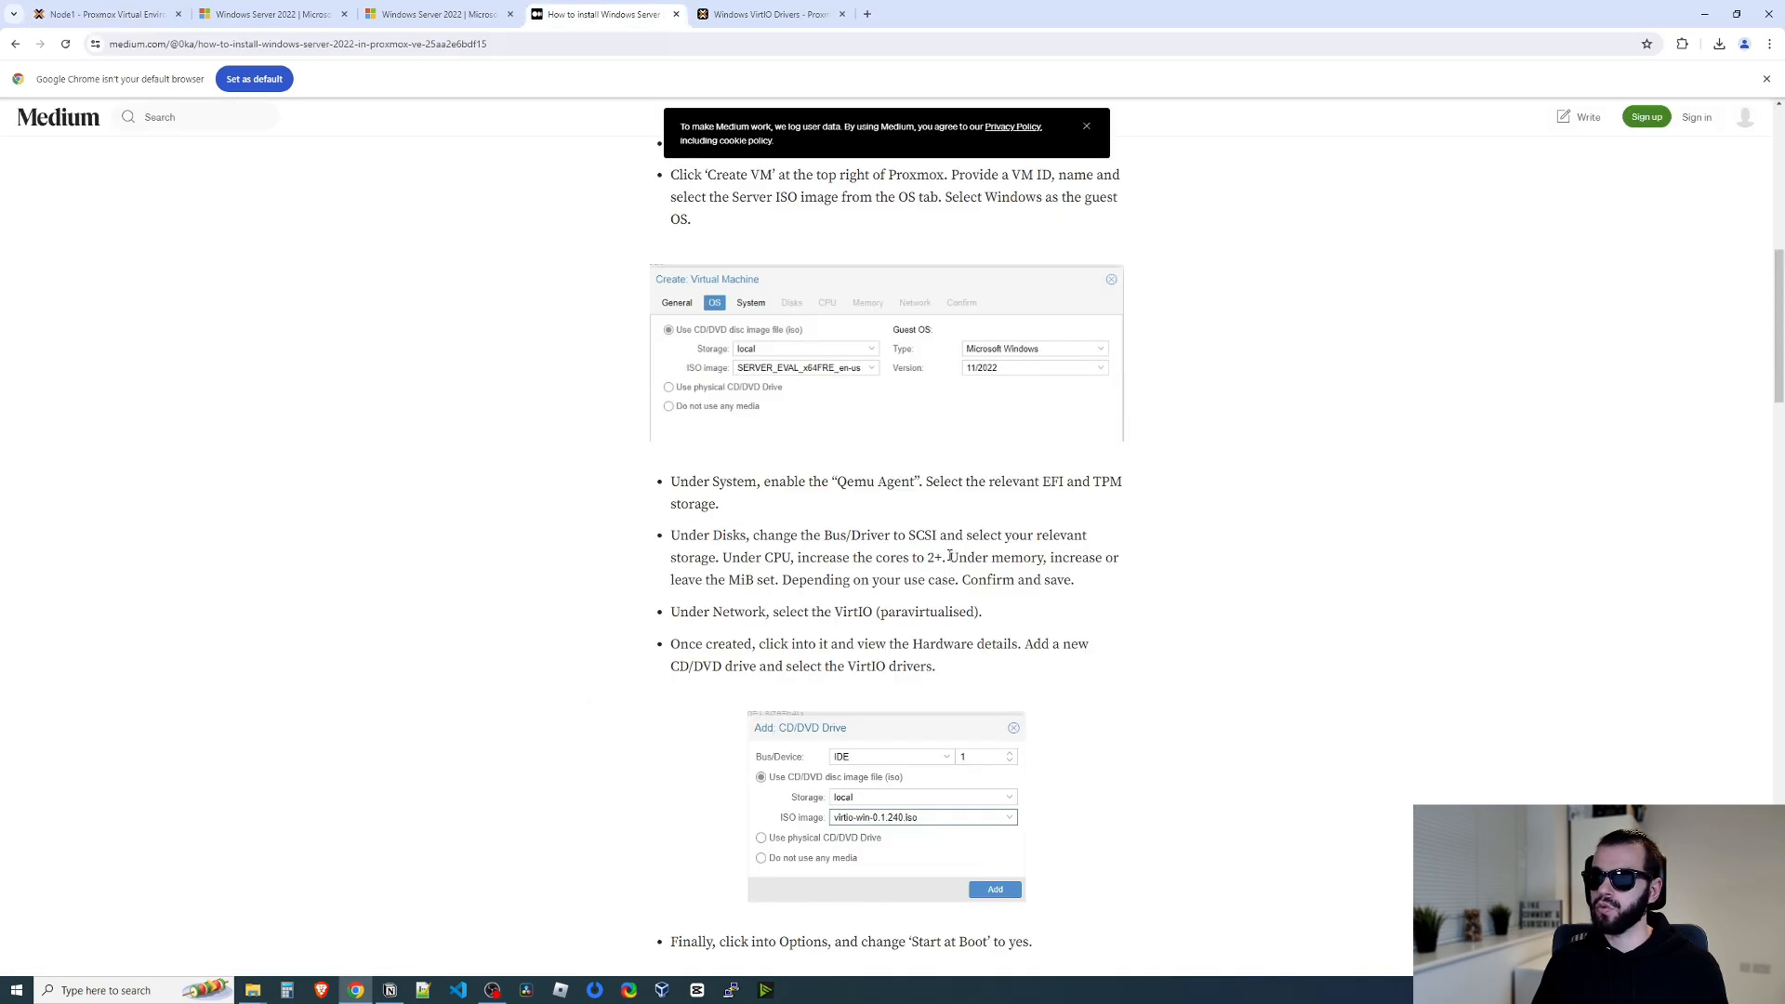
drag(950, 557, 1049, 559)
click(985, 567)
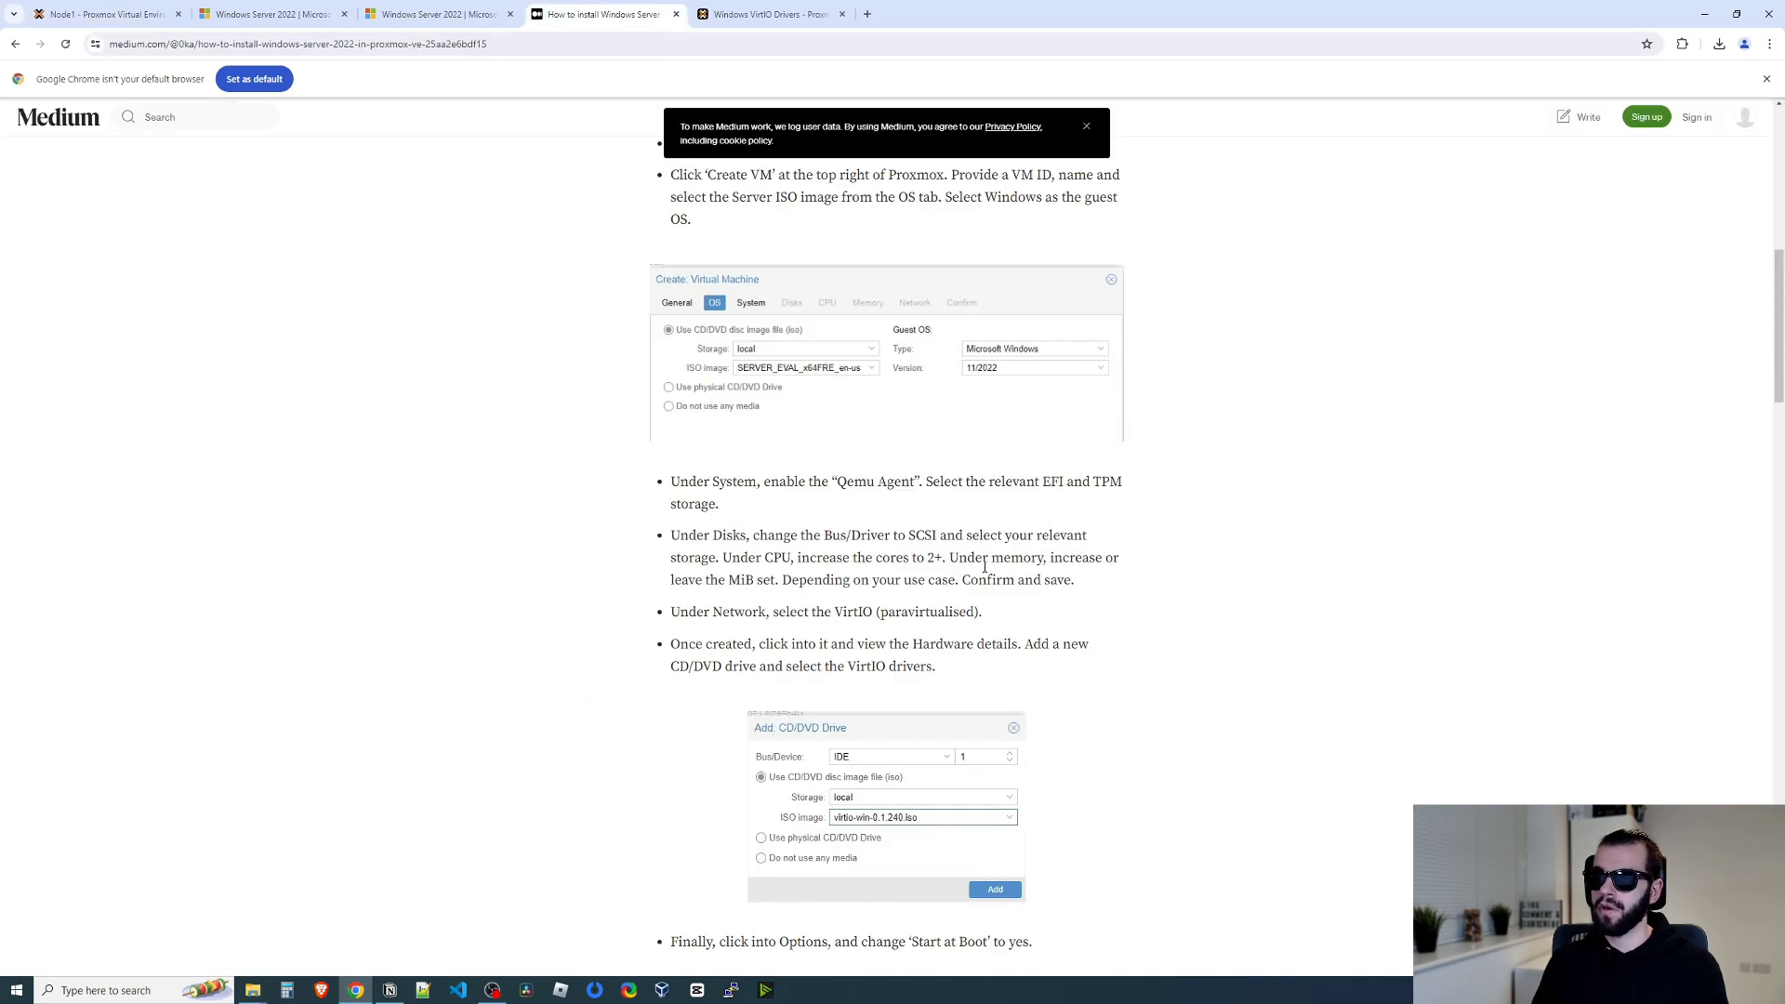
click(104, 14)
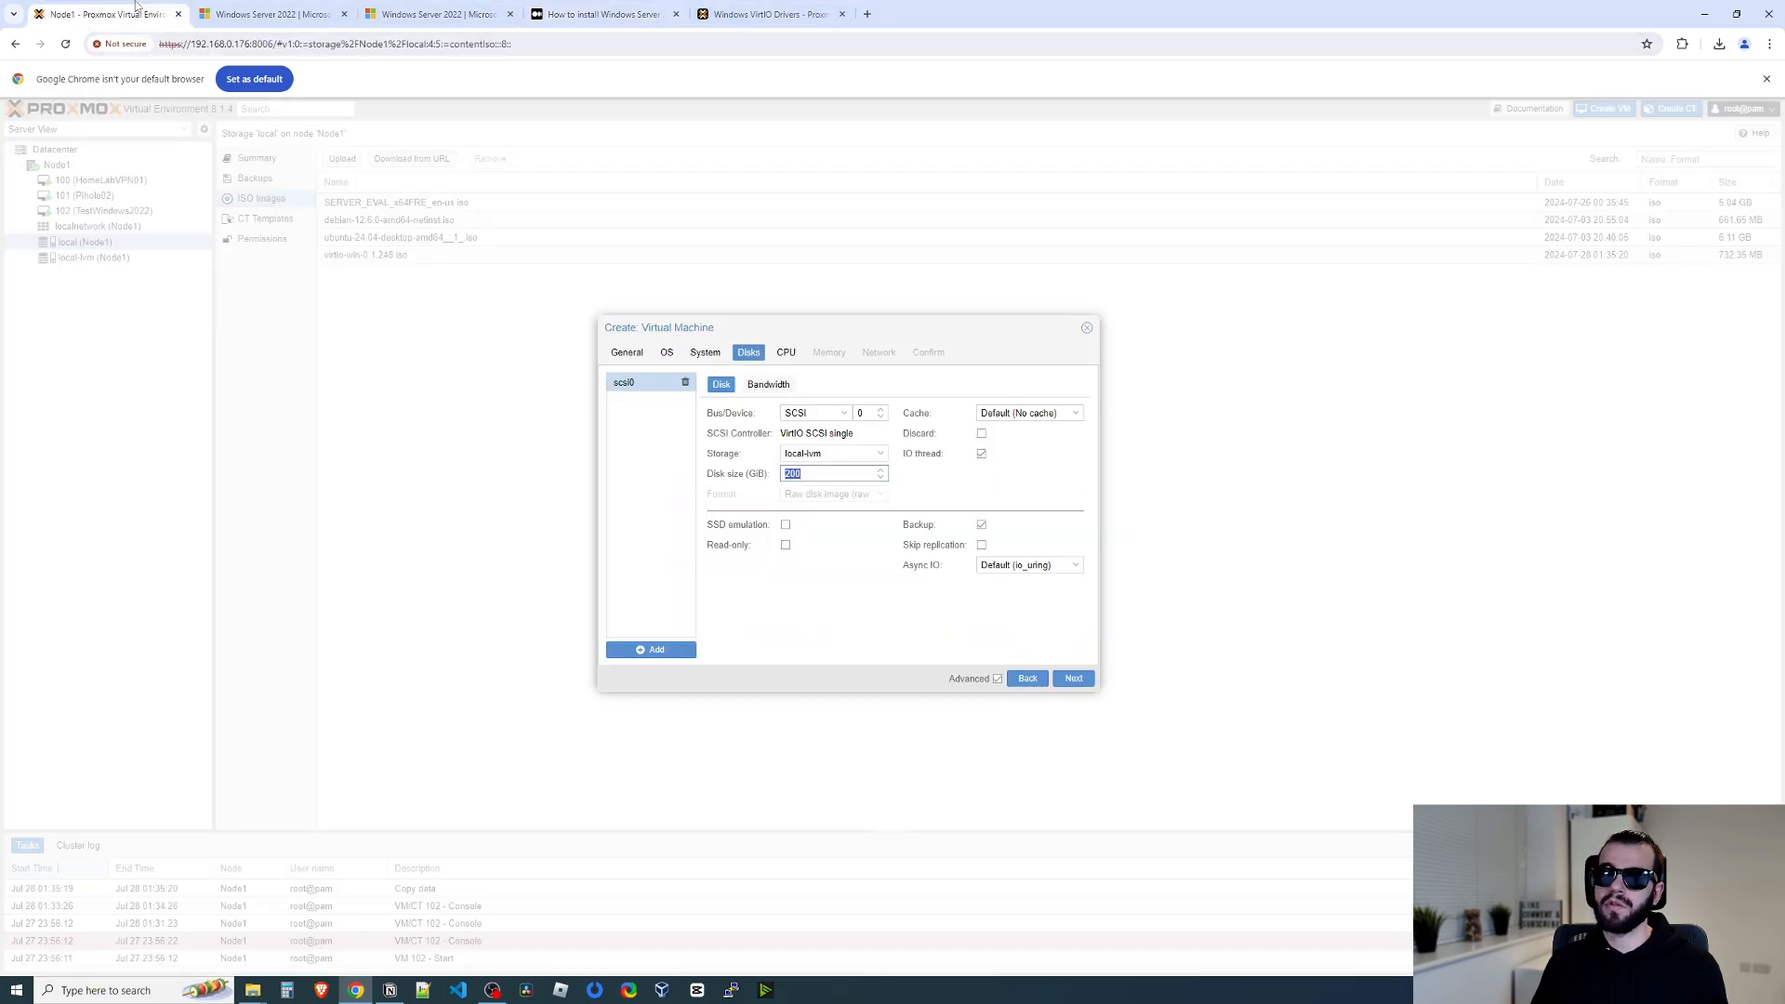
Assign 4 CPU cores on one socket to the virtual machine.
click(785, 352)
drag(719, 405, 663, 406)
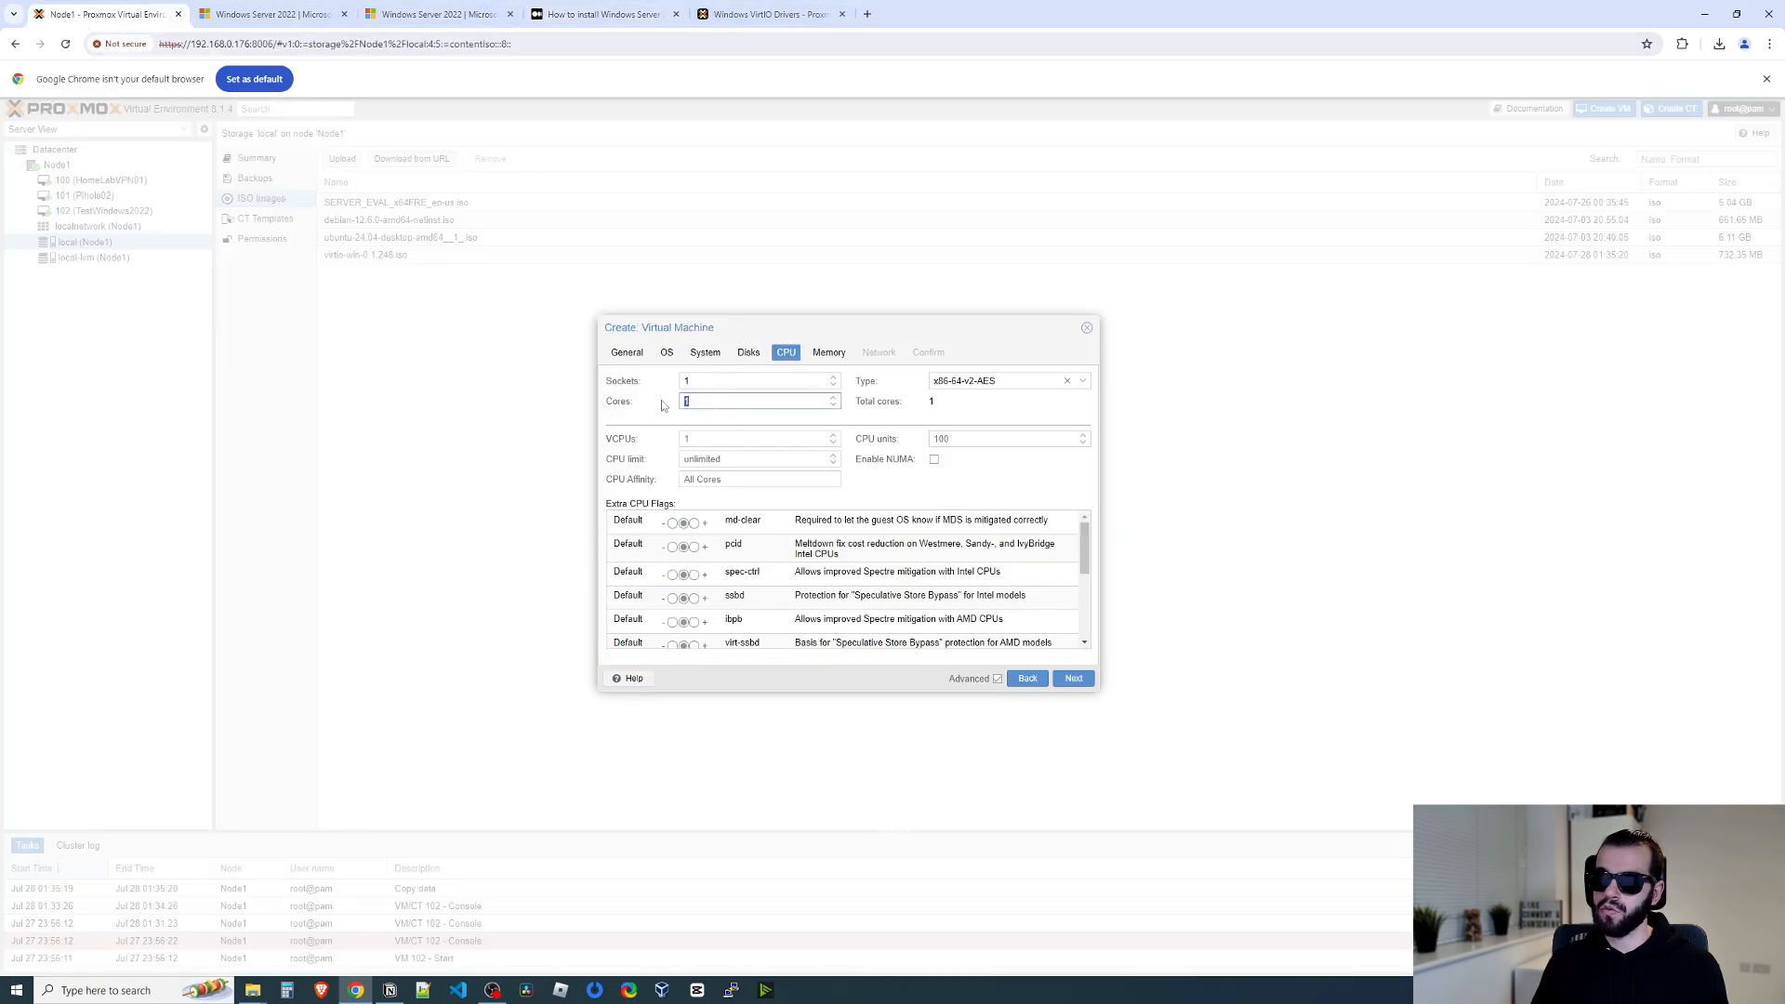
click(1031, 411)
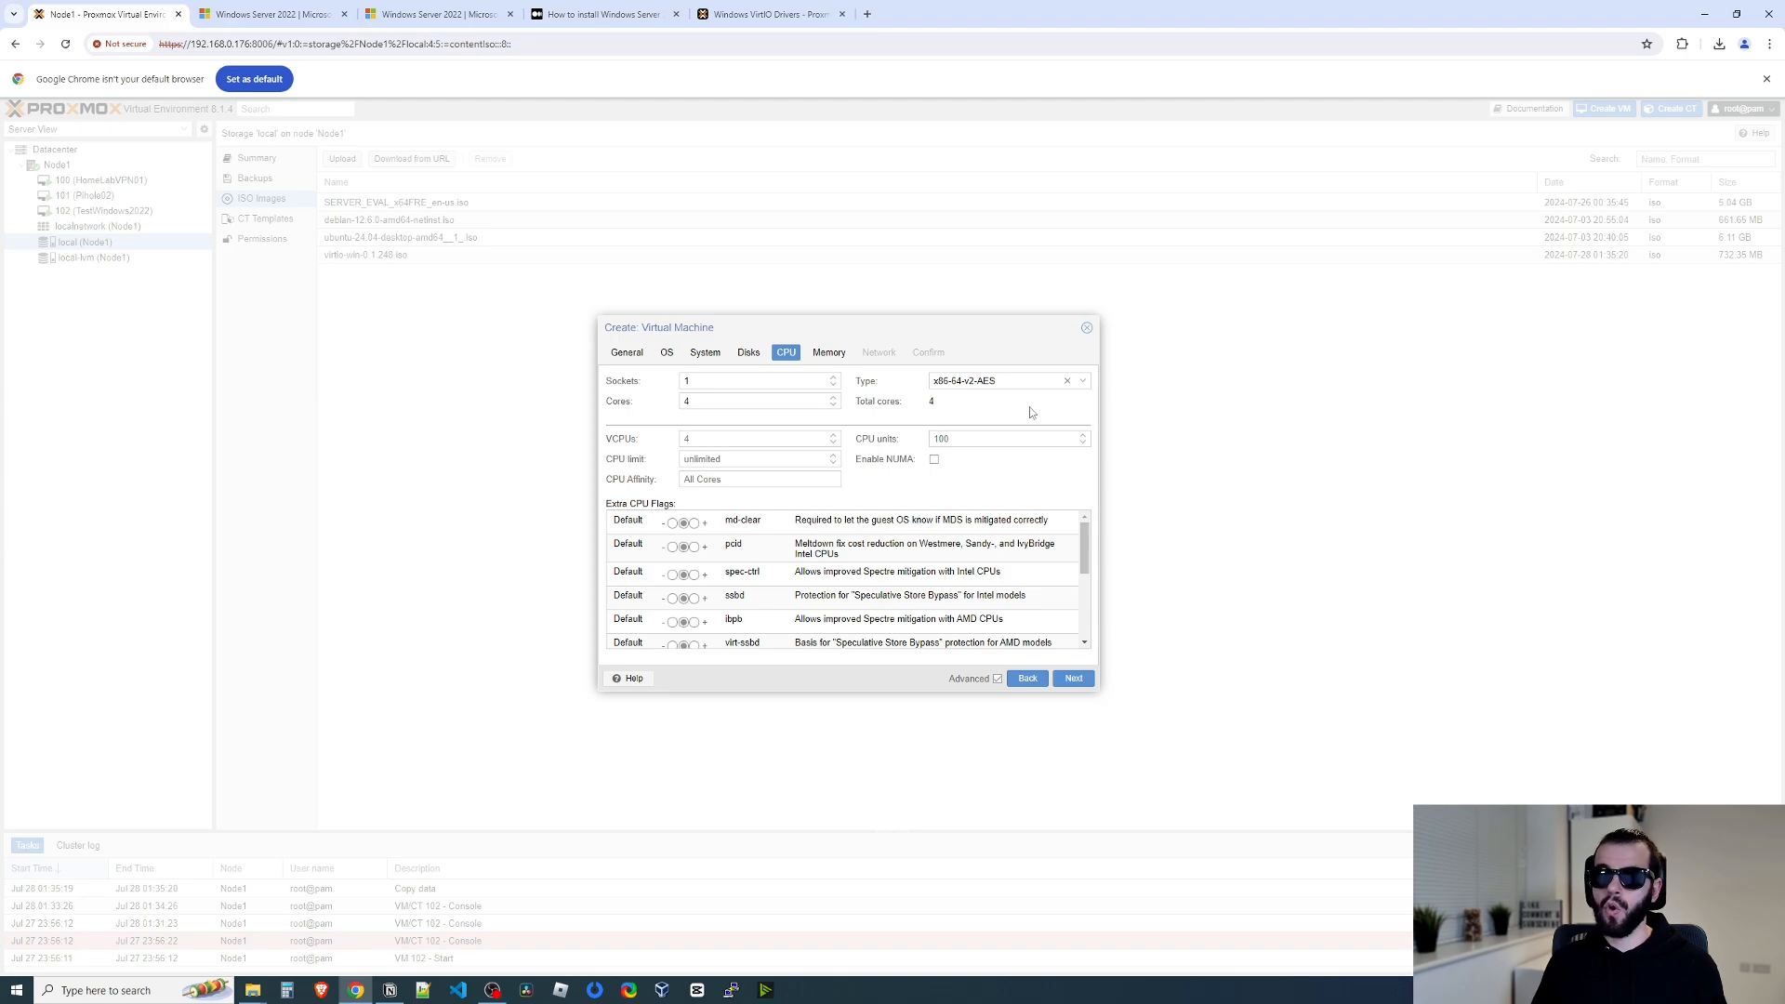
click(1074, 679)
Adjust the minimum memory, complete the creation of HomeLabAD01 and start it from its console.
drag(749, 411, 694, 411)
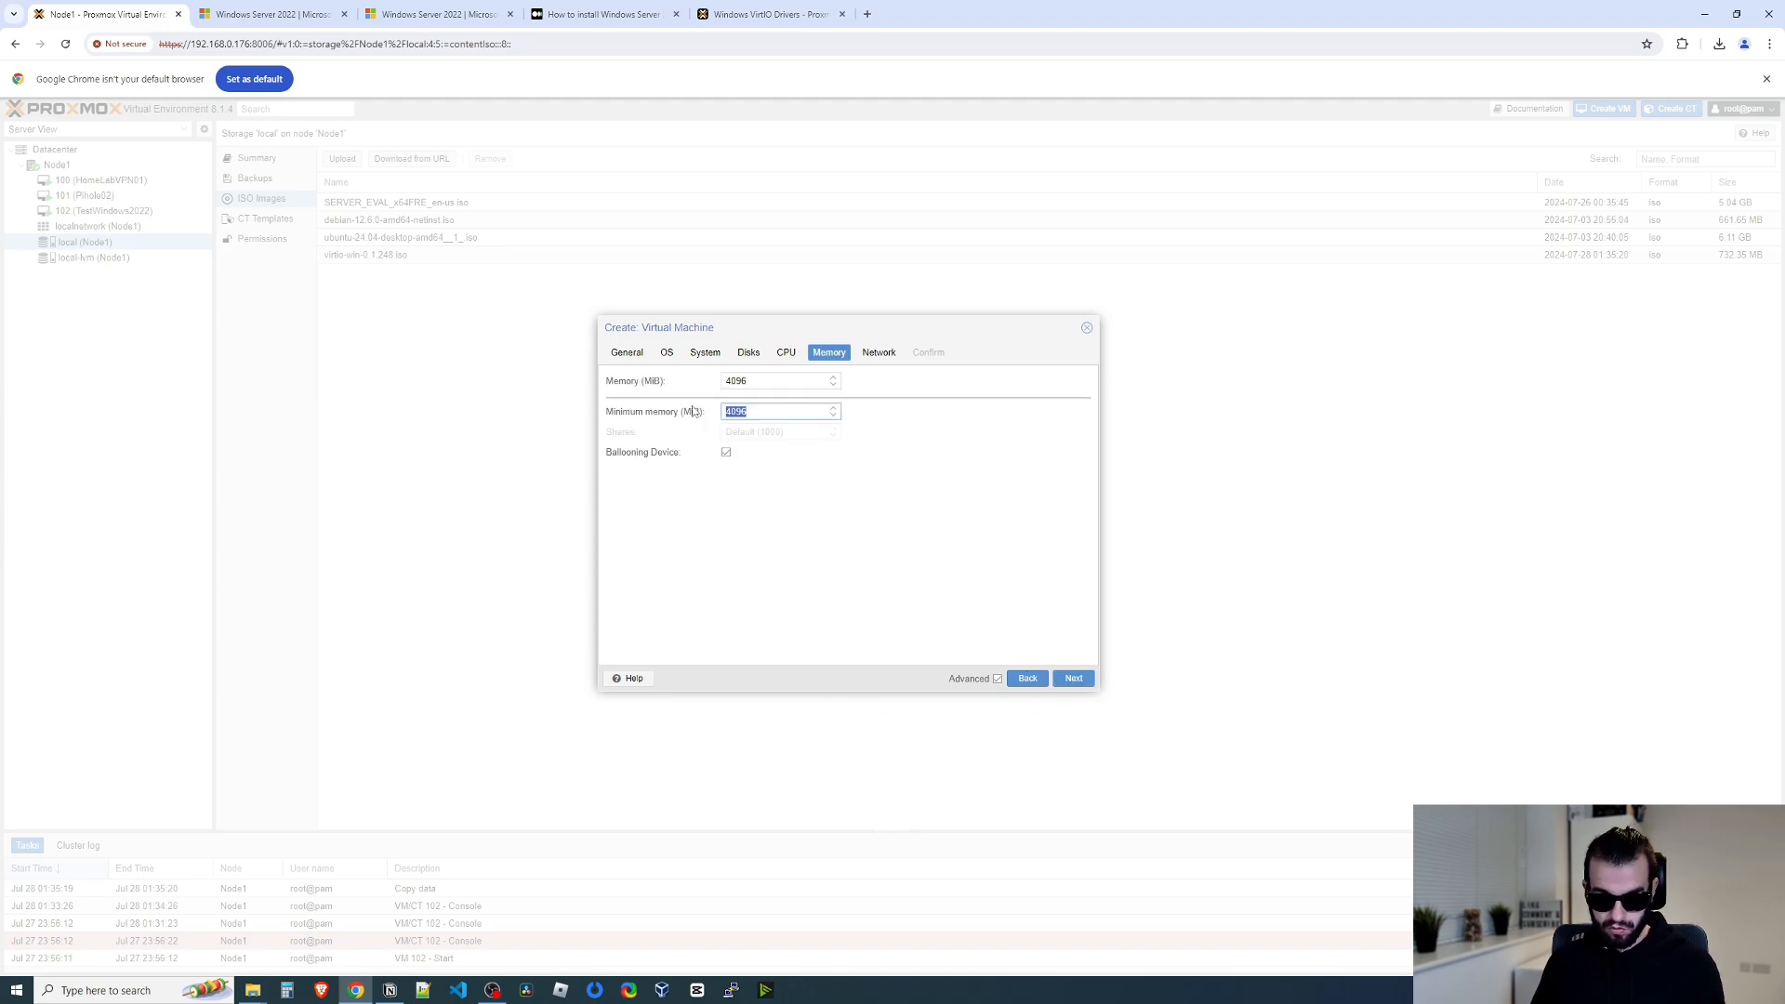
text(8)
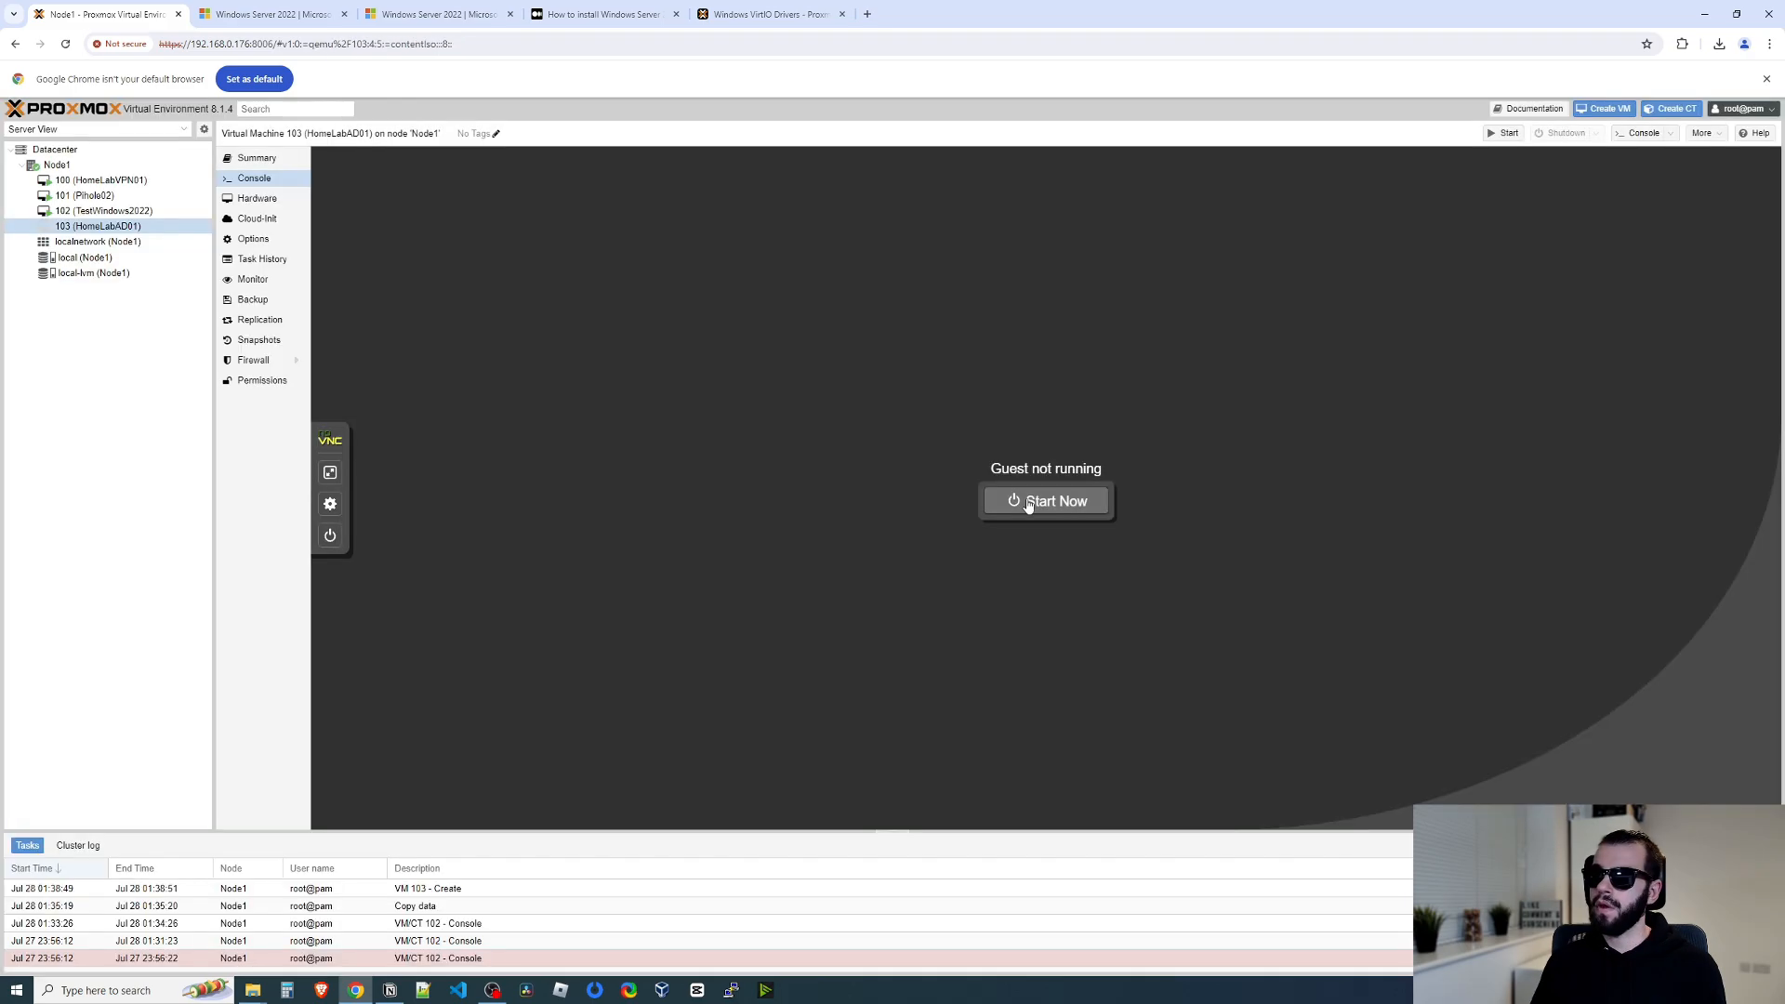
click(1030, 503)
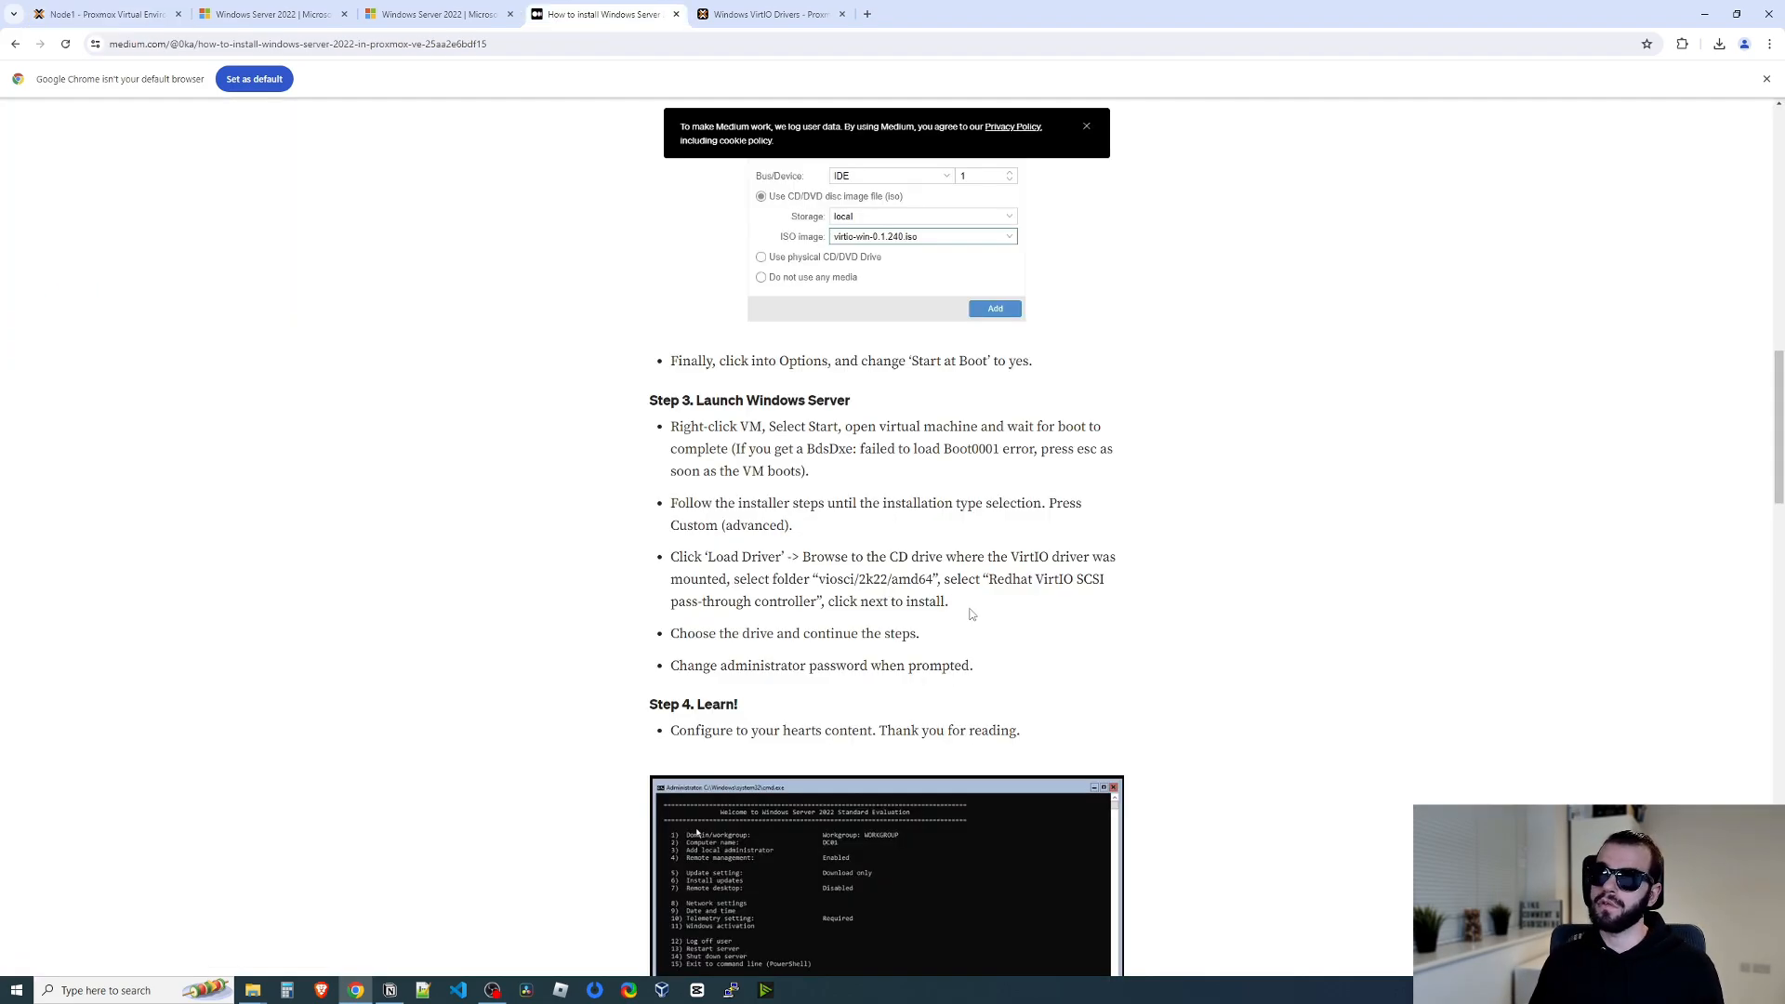
Read the Medium guide's Step 3 instructions on loading the Redhat VirtIO SCSI pass-through controller driver from viosci/2k22/amd64.
drag(970, 613, 671, 556)
click(911, 426)
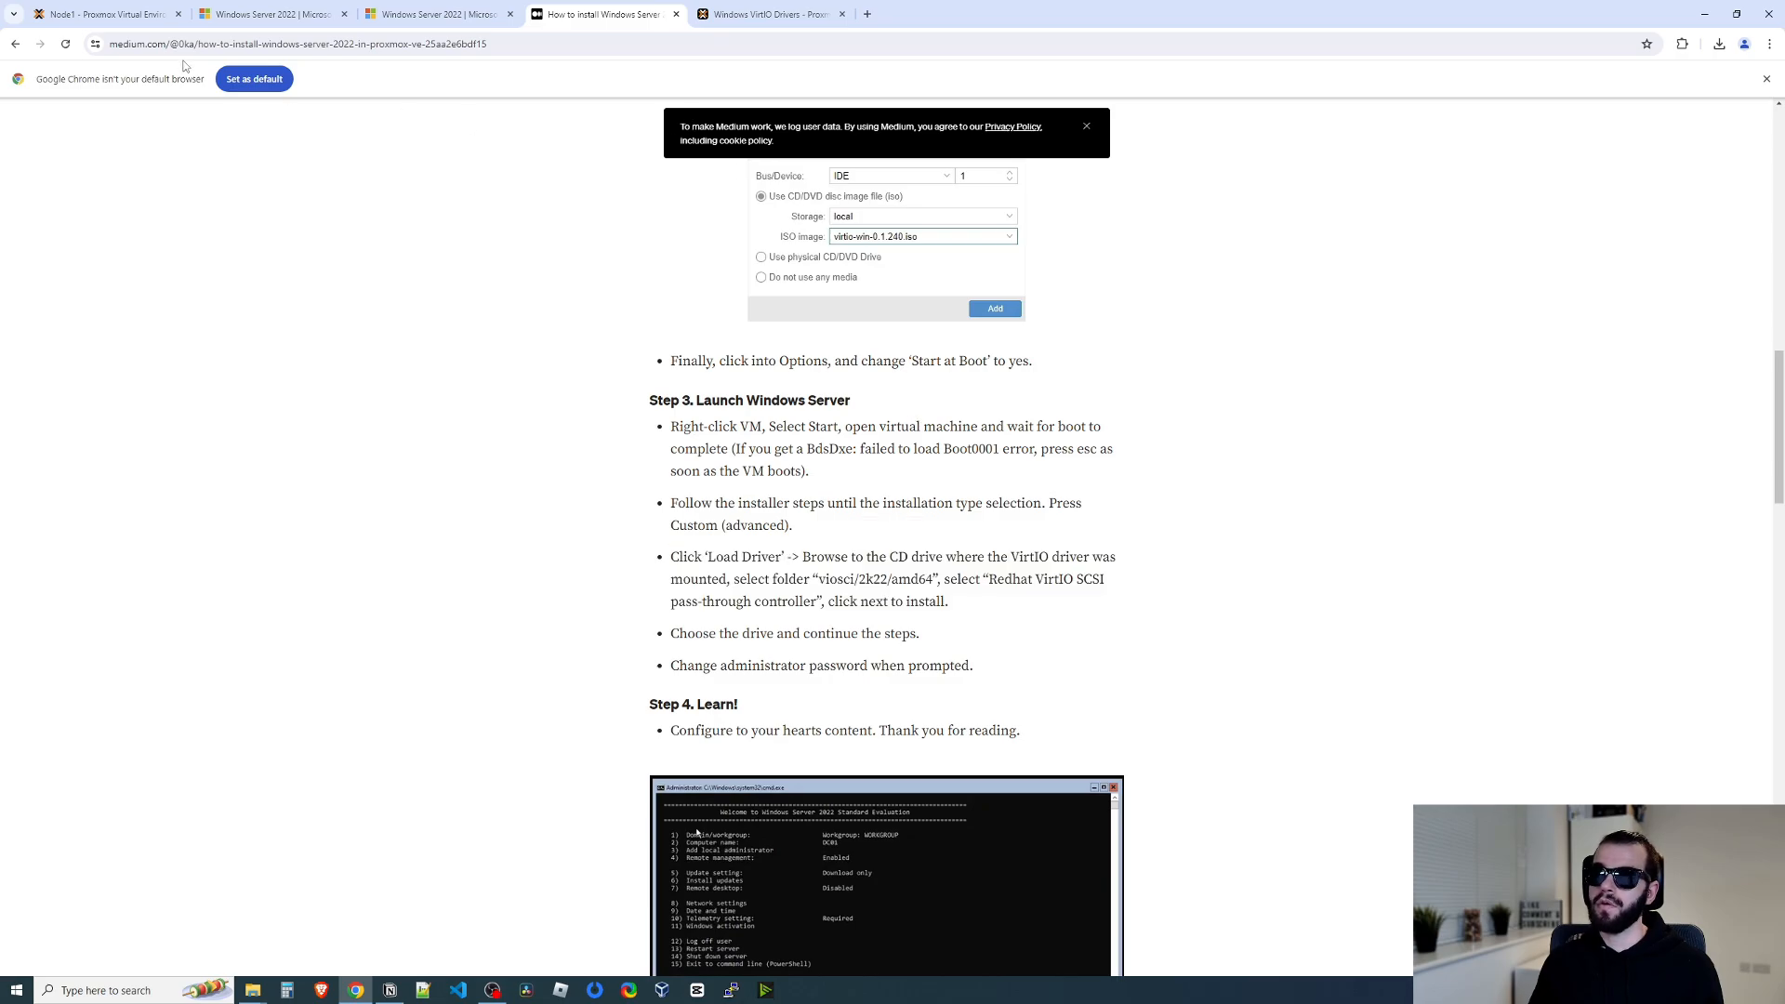
Return to Proxmox and try to shut down virtual machine 103 (HomeLabAD01).
click(102, 14)
right_click(97, 226)
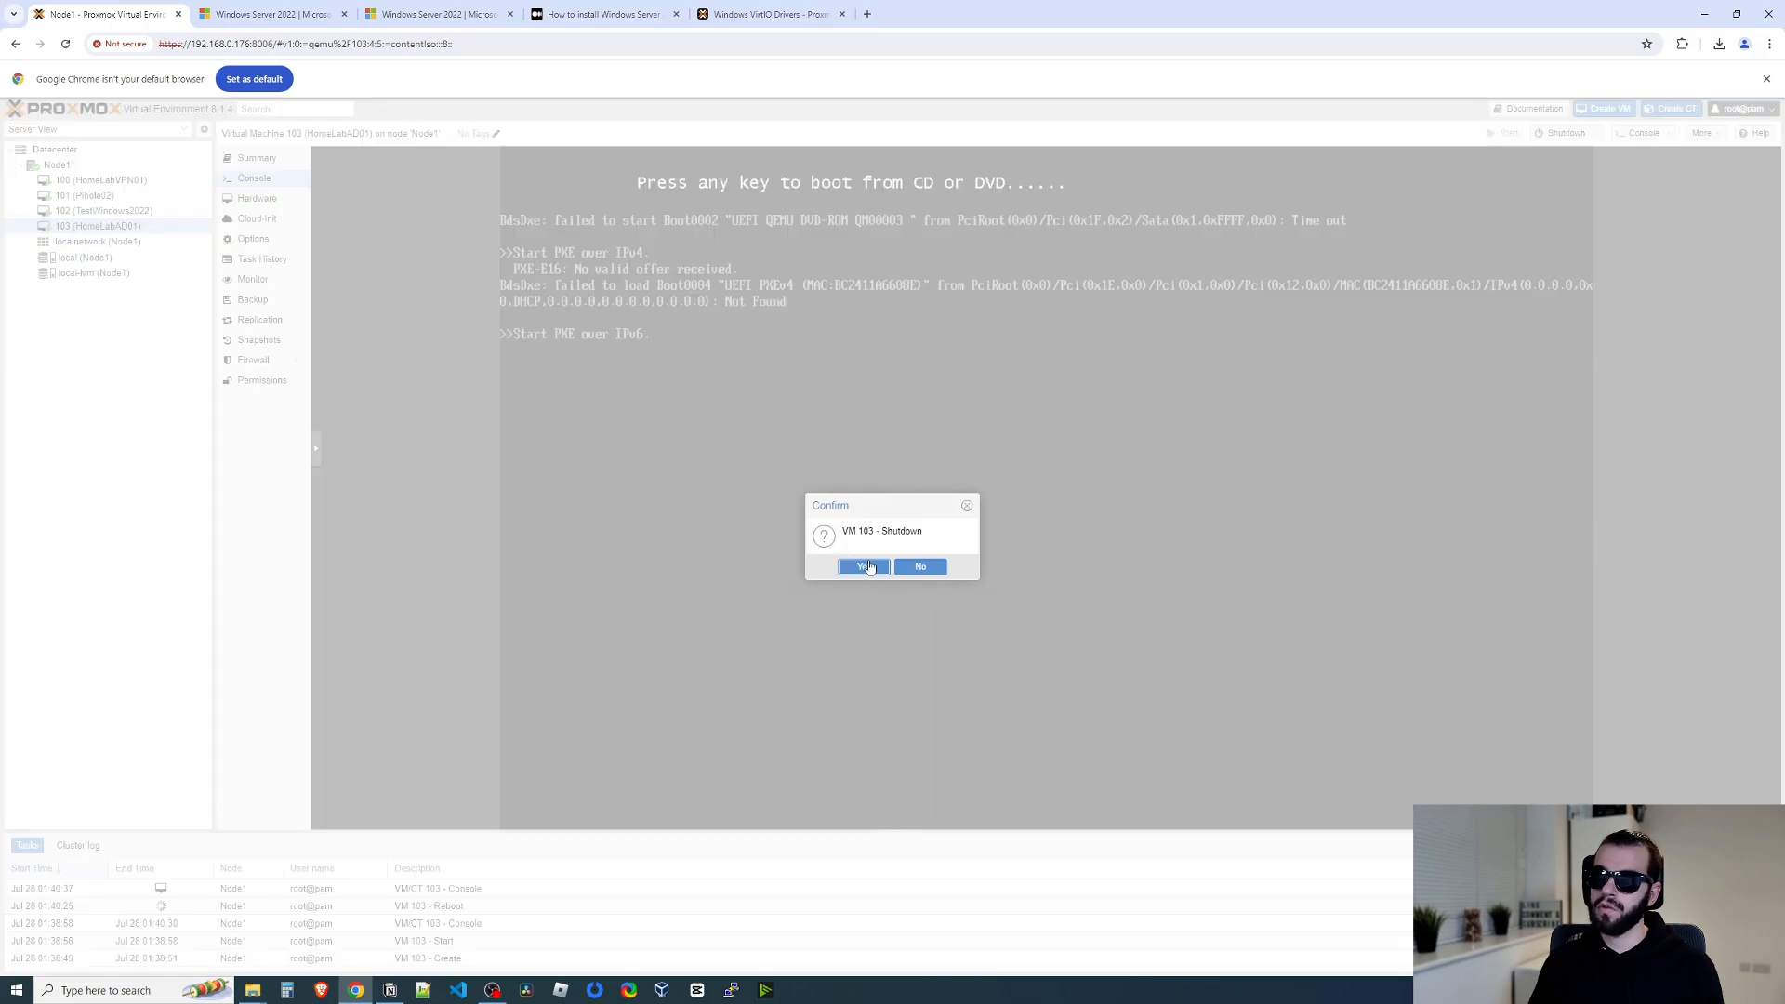
click(867, 567)
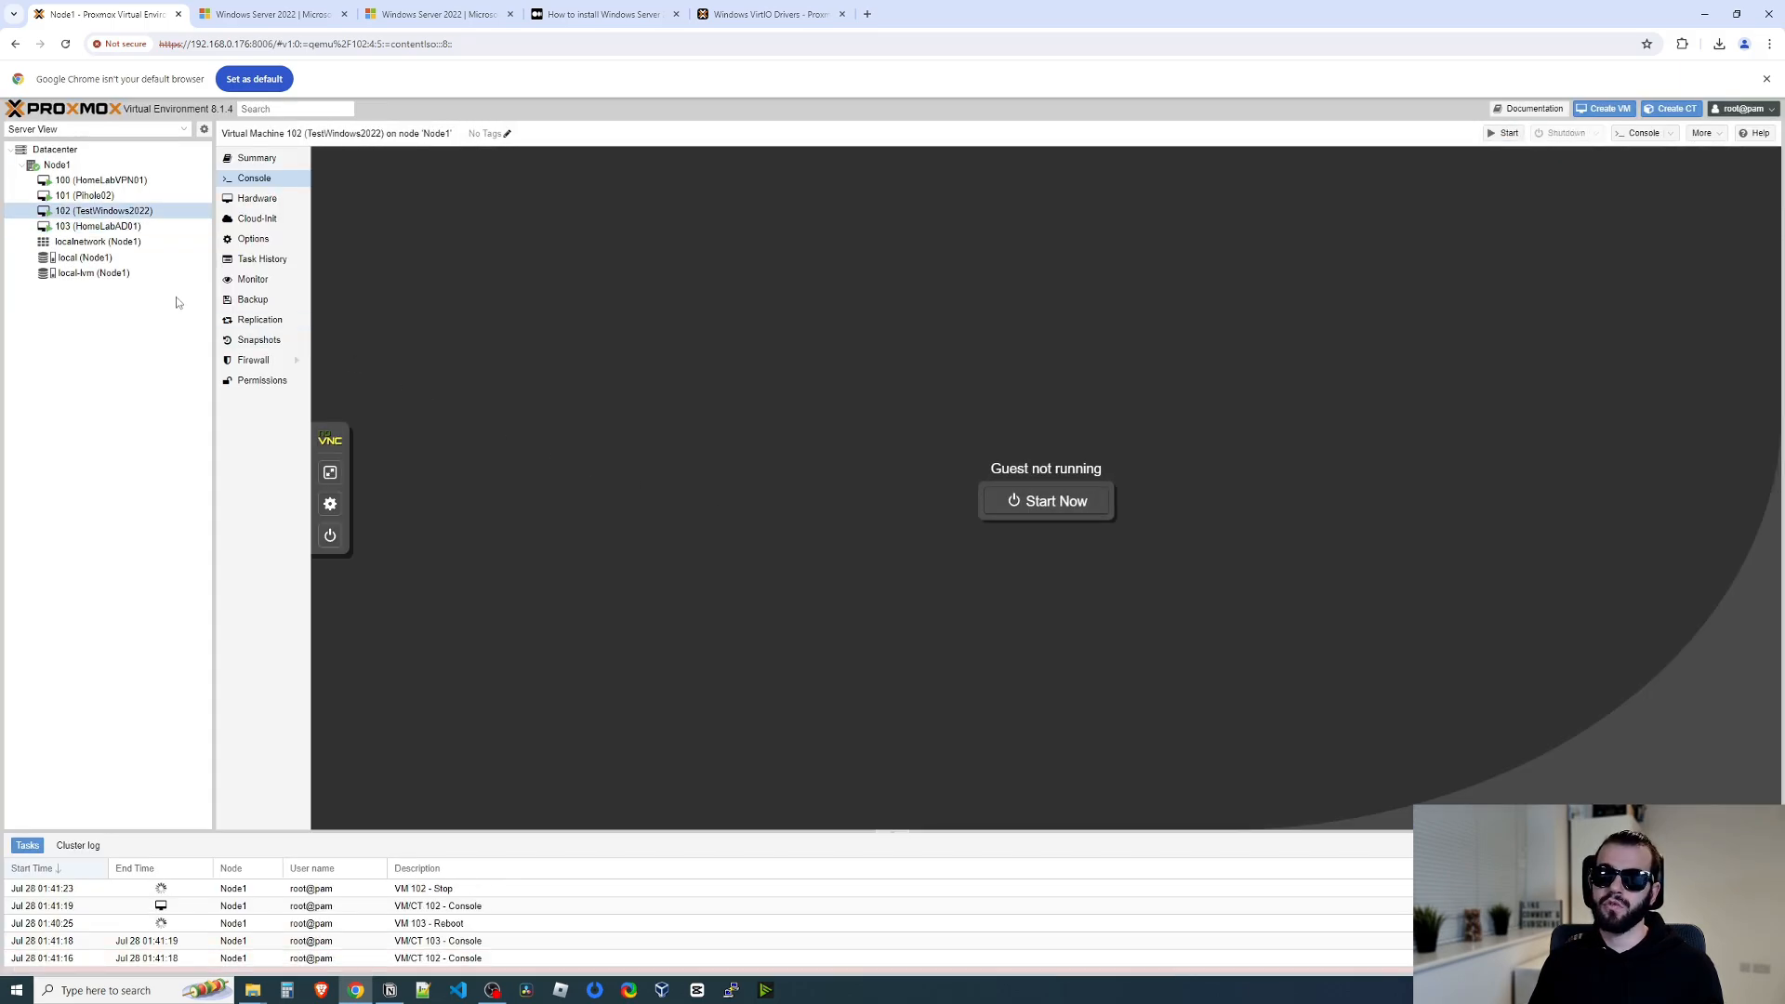
View the Datacenter summary, try to force stop HomeLabAD01 and select its pending Reboot entry in the task log.
click(55, 149)
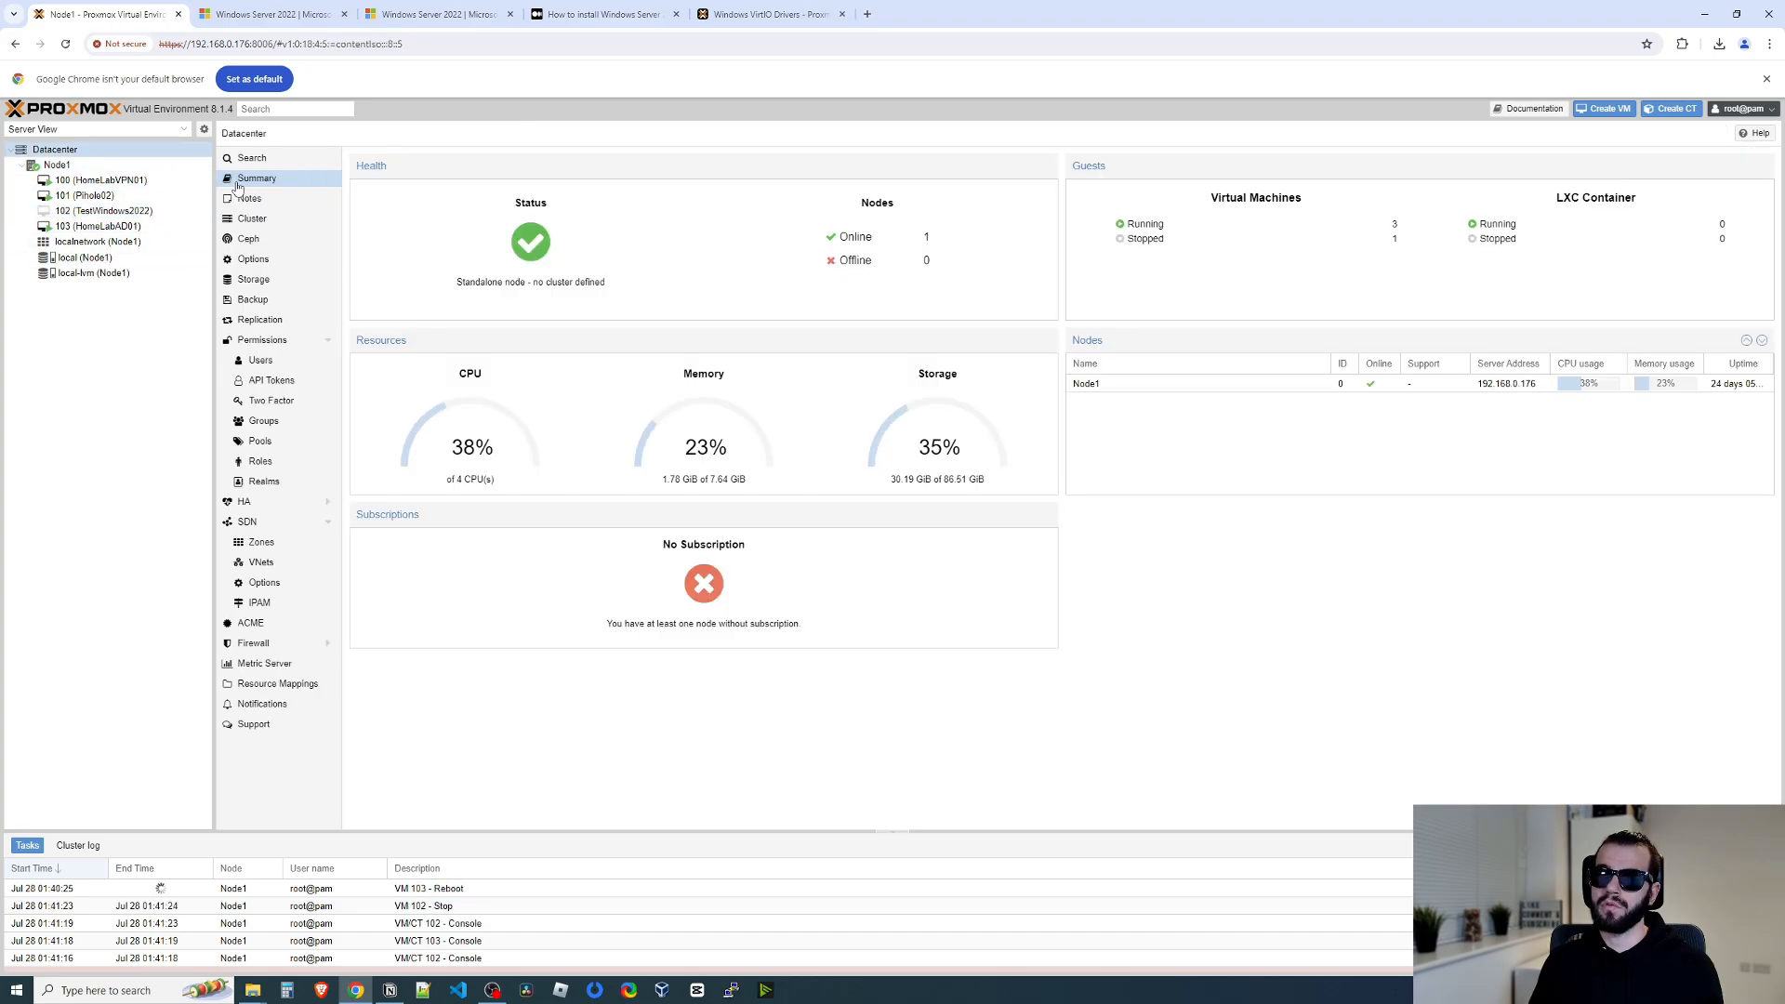
right_click(97, 226)
click(139, 327)
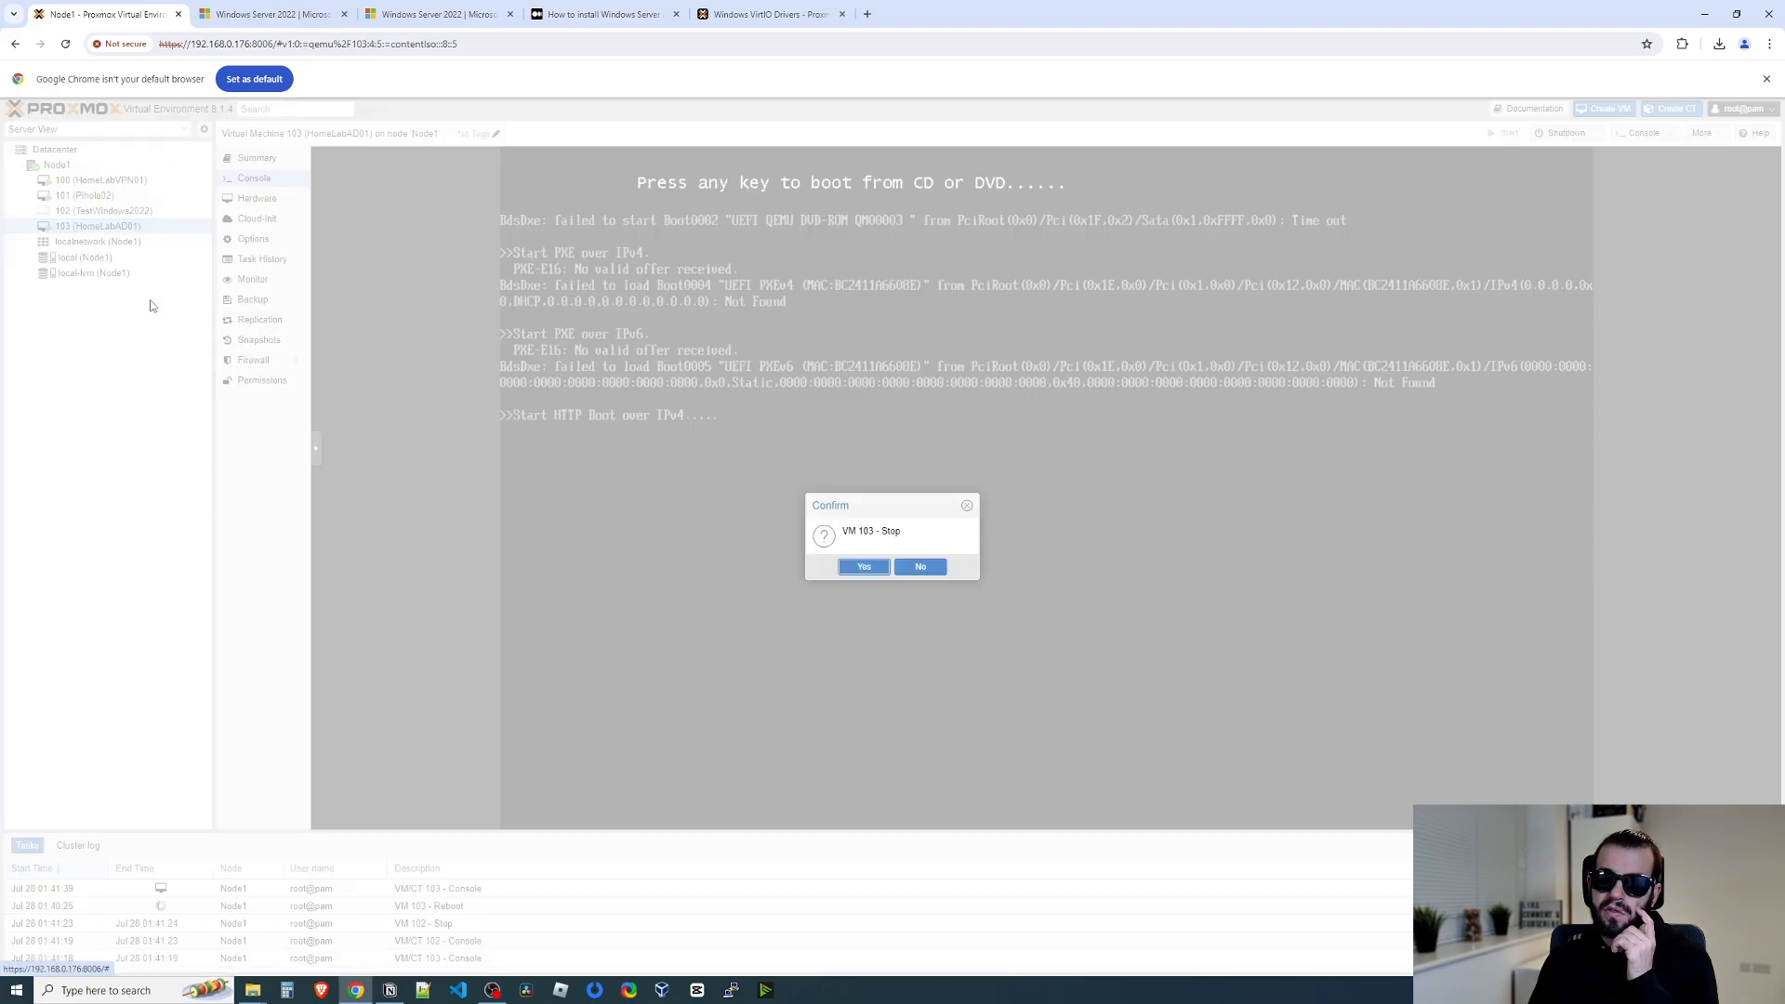
click(864, 567)
click(428, 923)
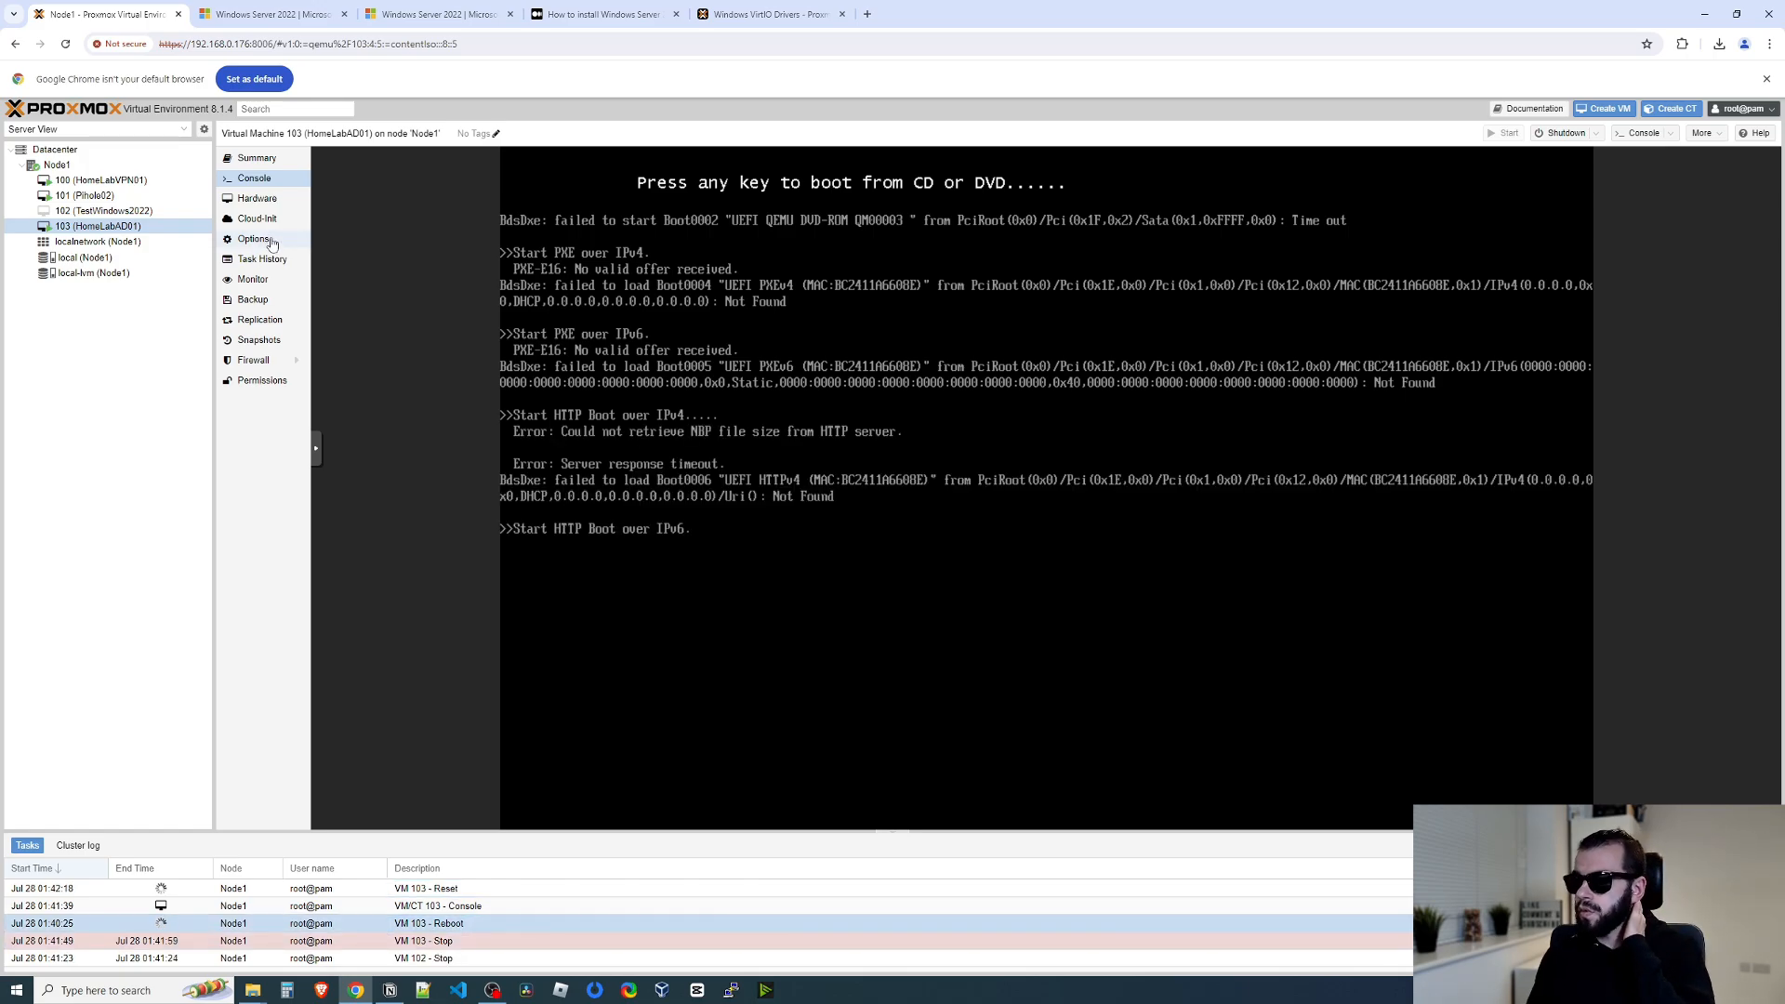
Try again to shut down HomeLabAD01 and confirm the shutdown request.
right_click(130, 226)
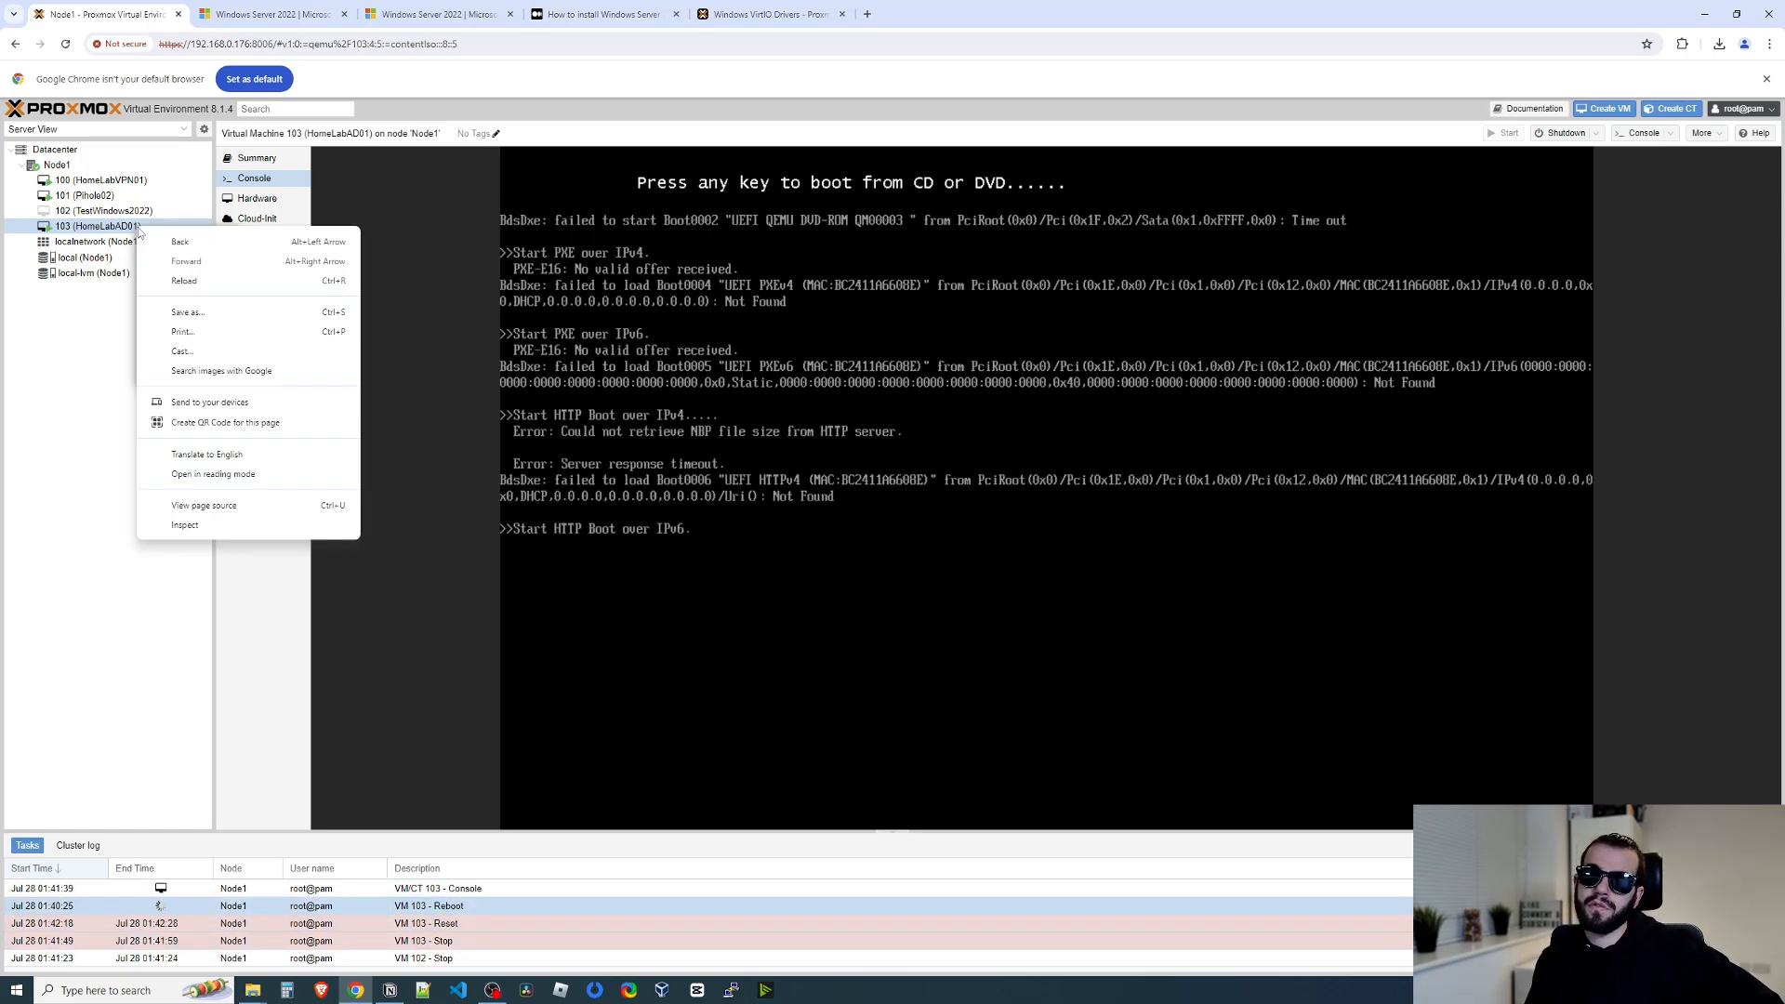
click(1536, 139)
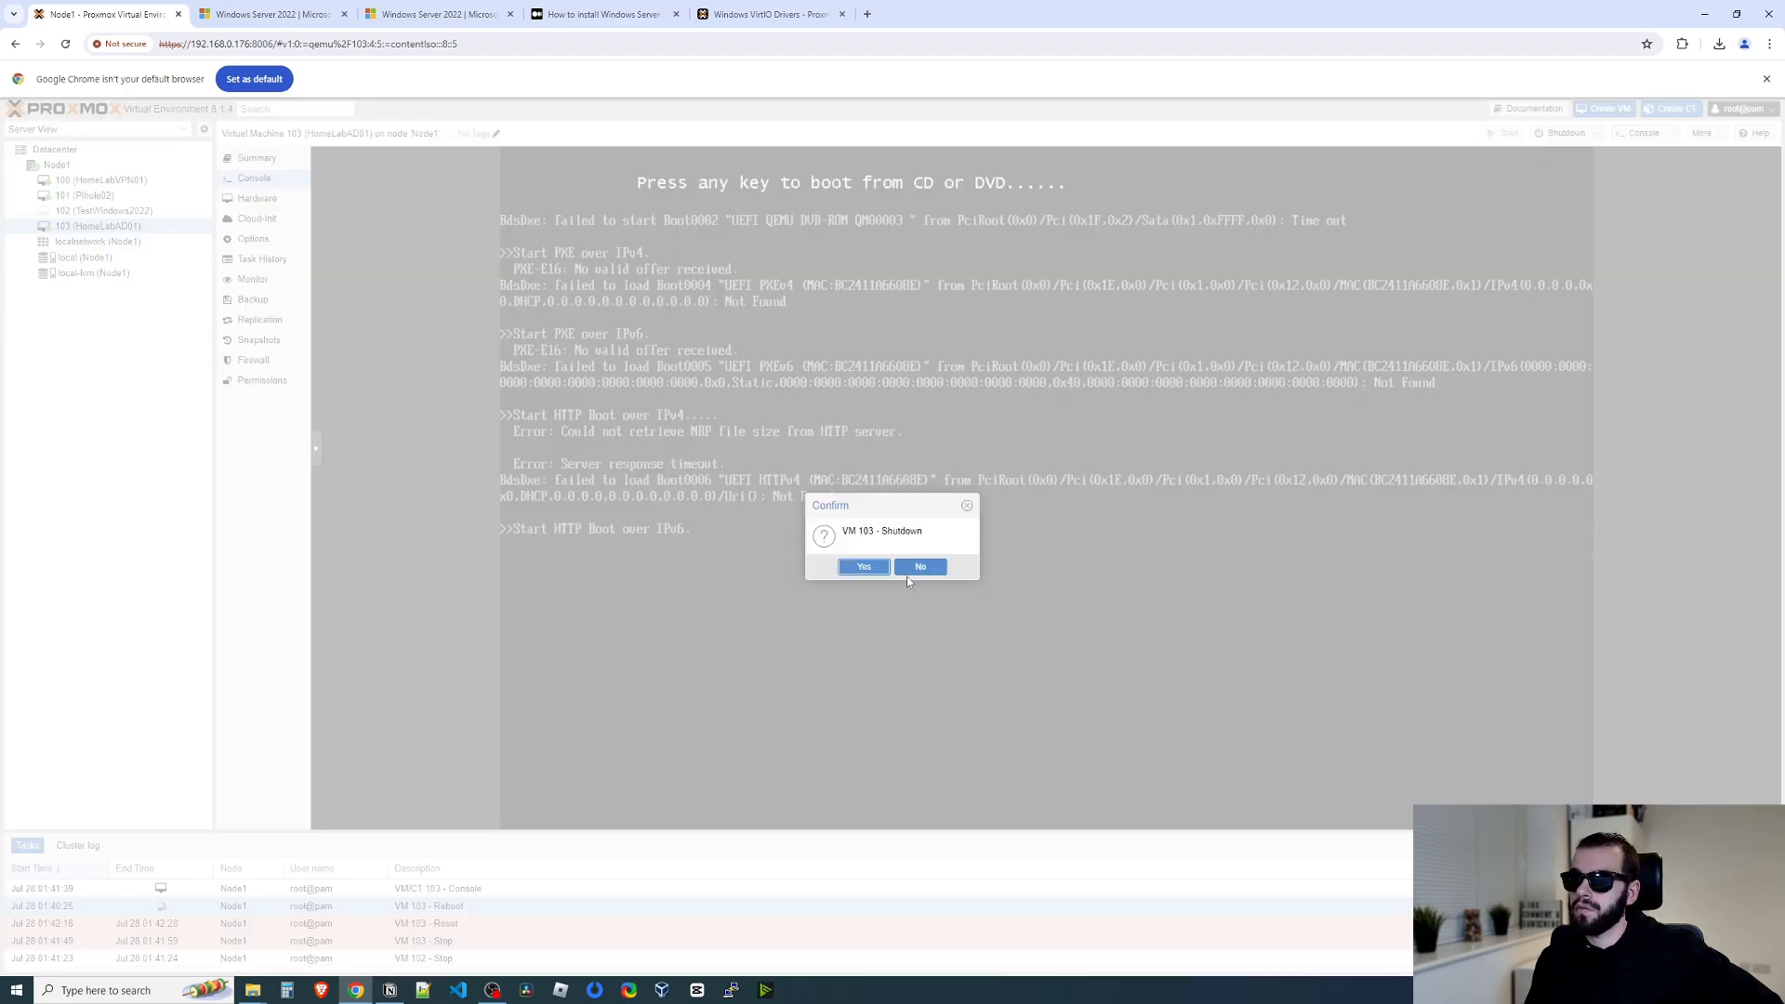
click(866, 567)
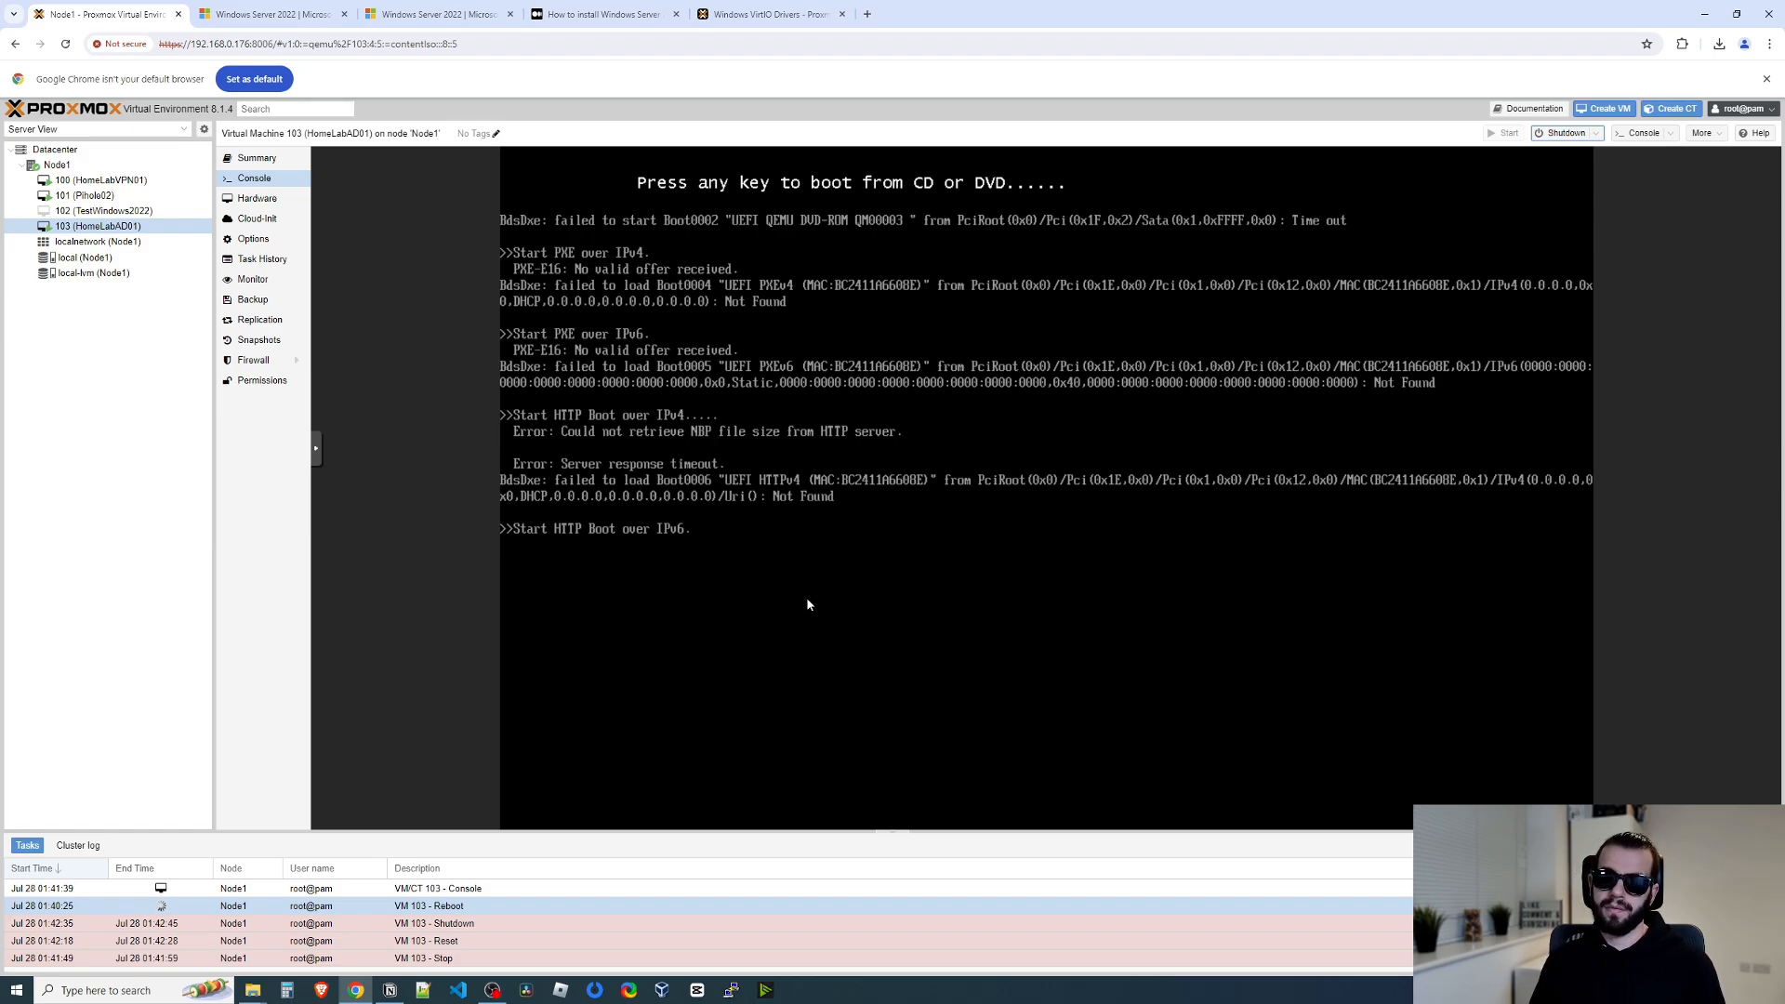
Search Google for "proxmox vm not shutting down" and read the Proxmox forum thread "Stop VM impossible".
click(129, 227)
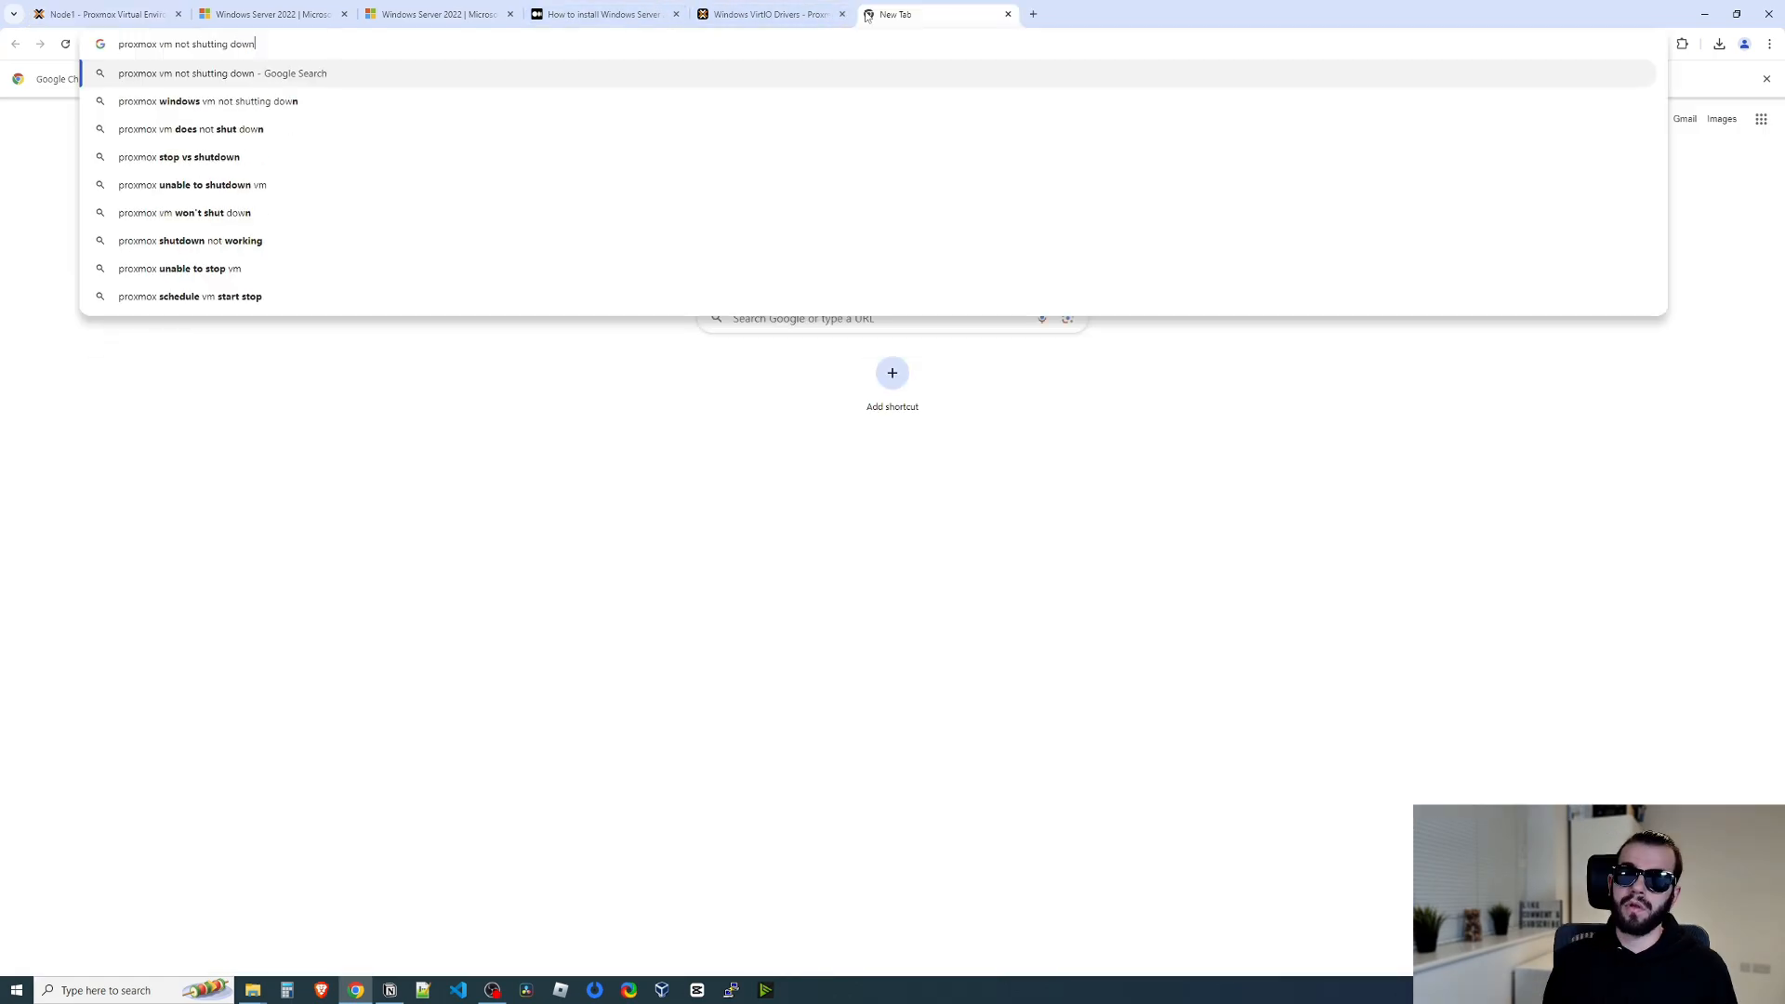
key(Return)
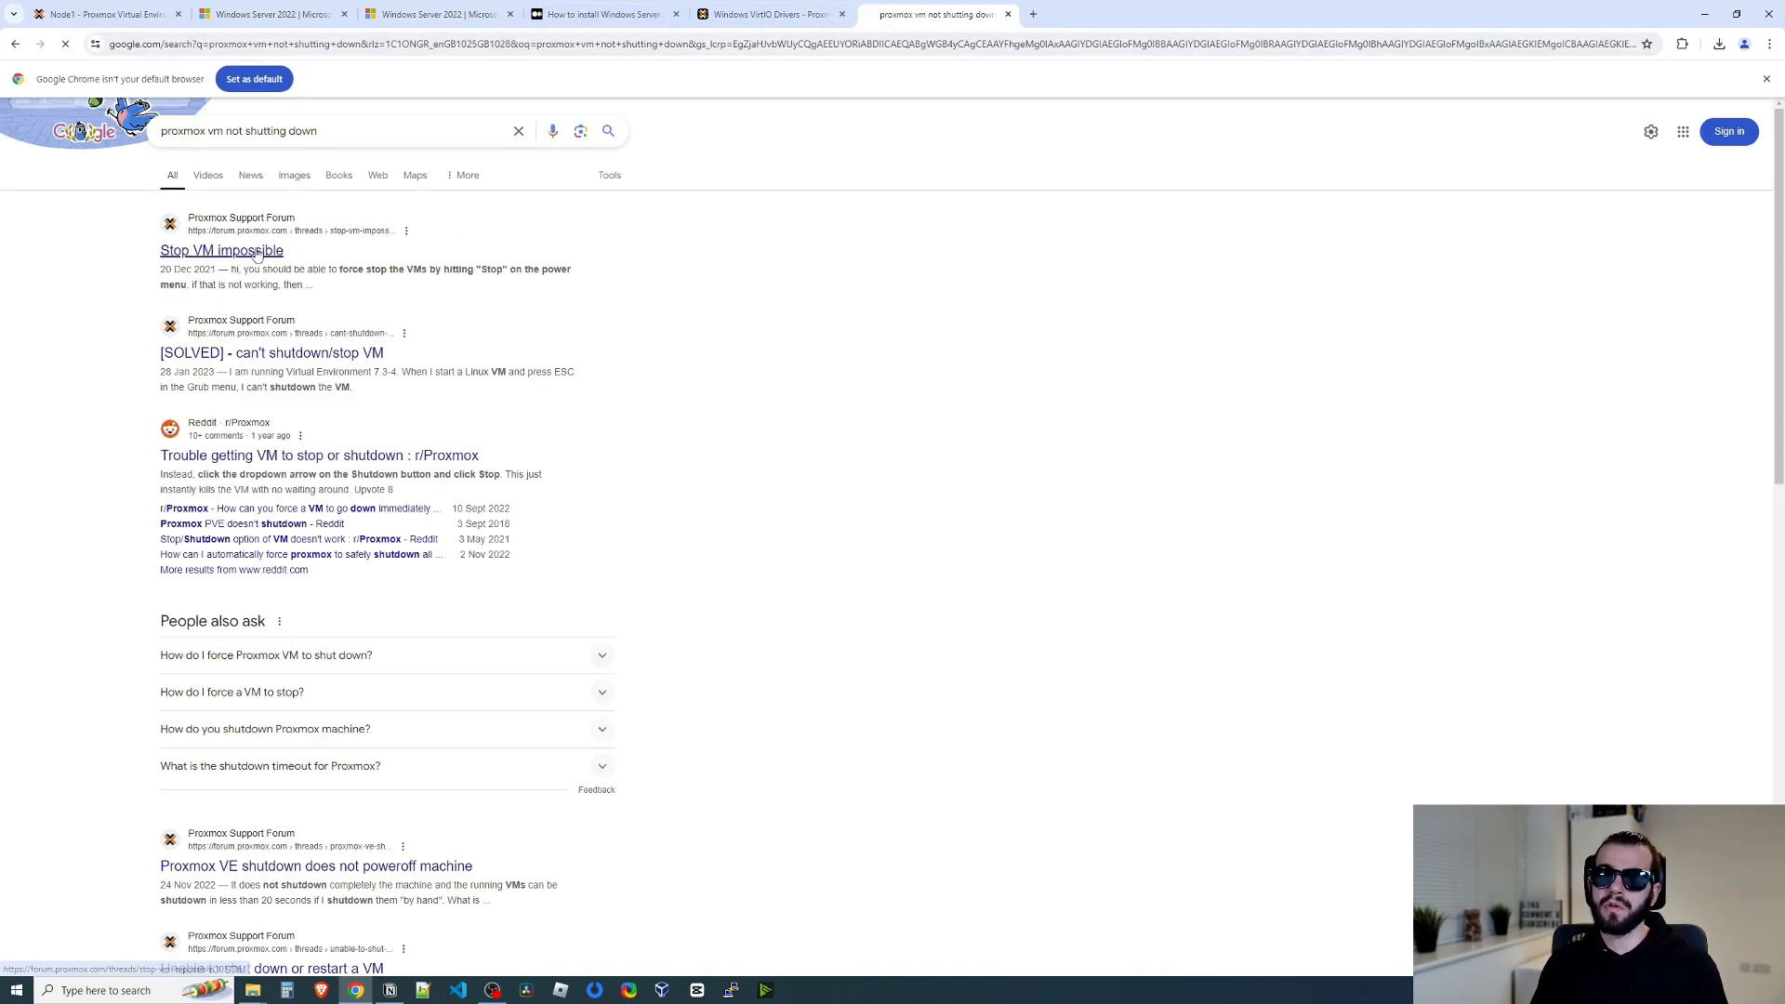
click(279, 251)
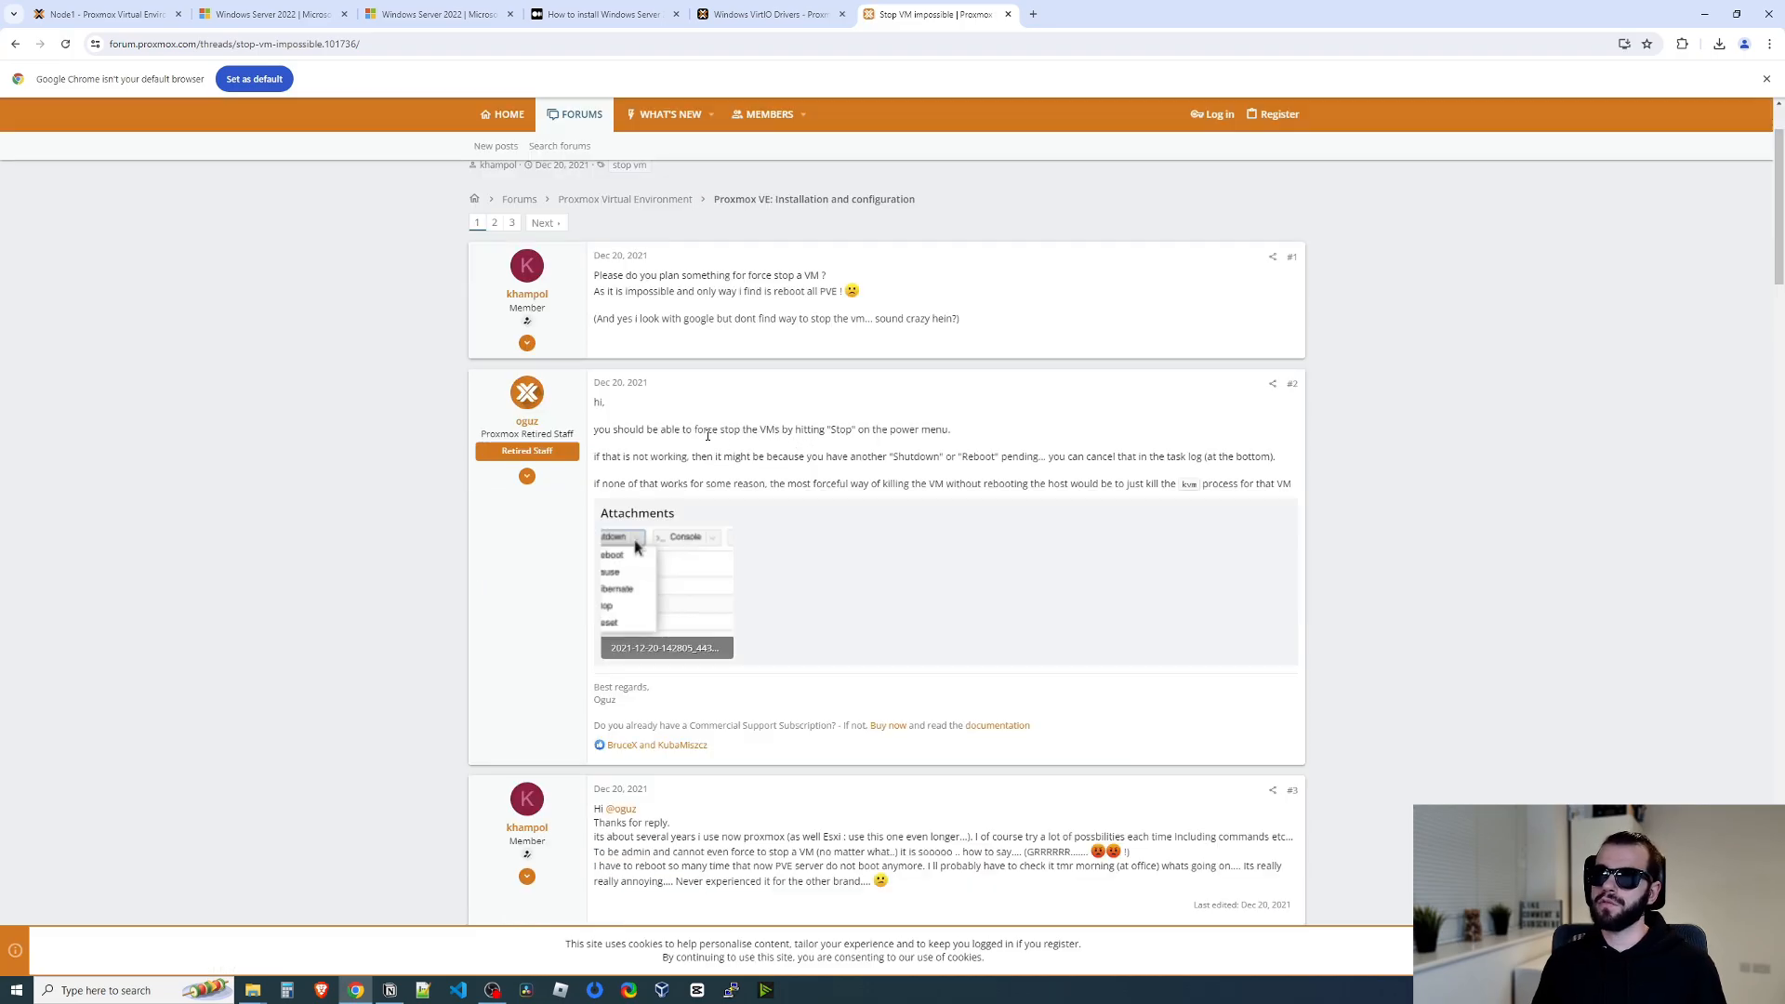
drag(708, 435, 1016, 507)
Return to Proxmox, open the pending VM 103 Reboot task from the task log and stop it.
click(93, 12)
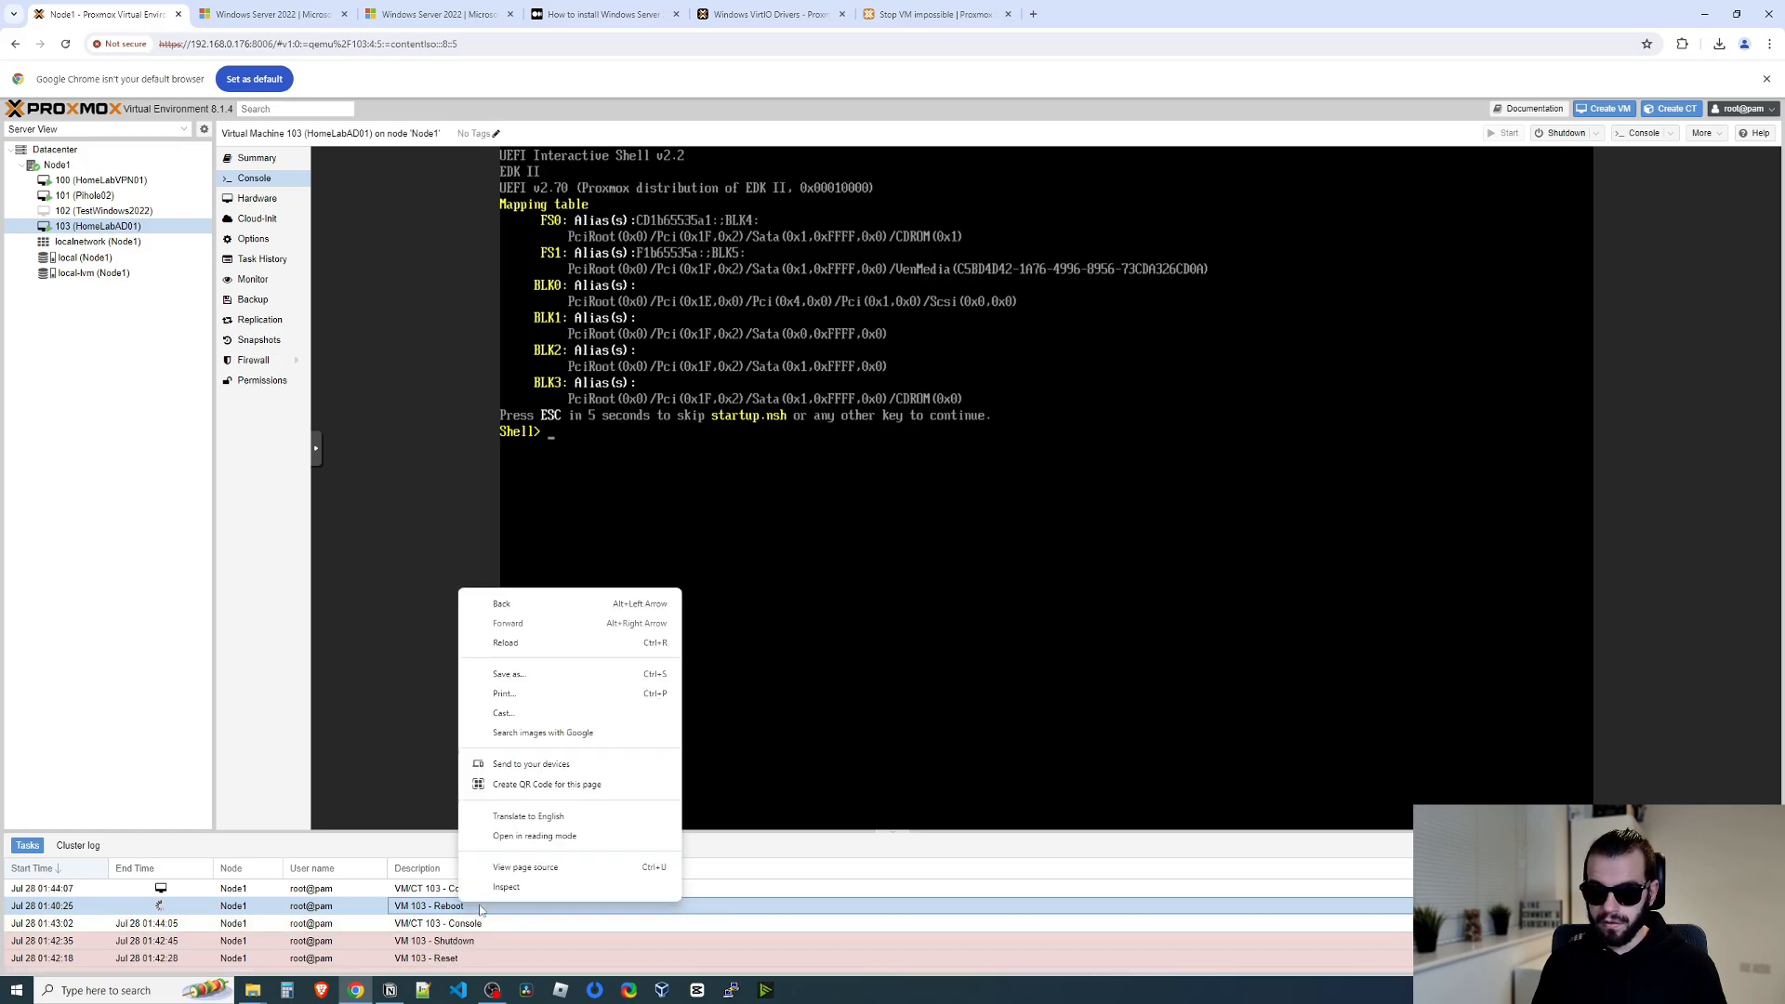
right_click(380, 907)
click(381, 907)
double_click(381, 907)
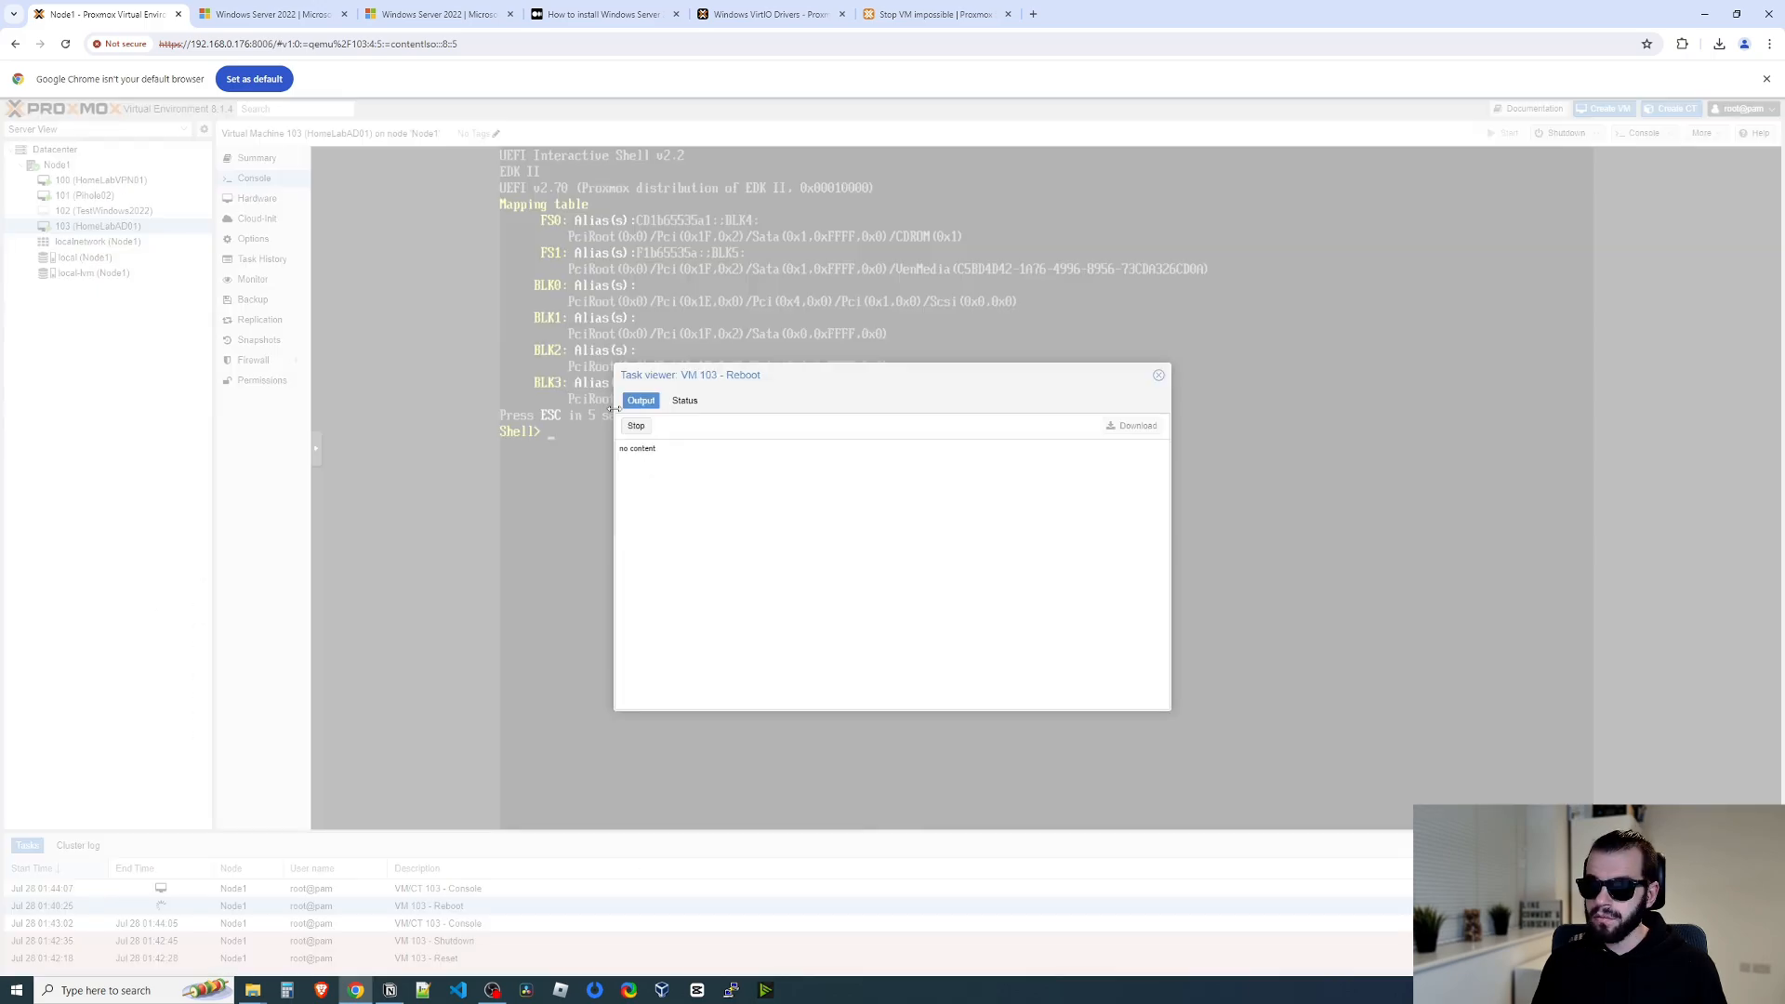
click(1158, 376)
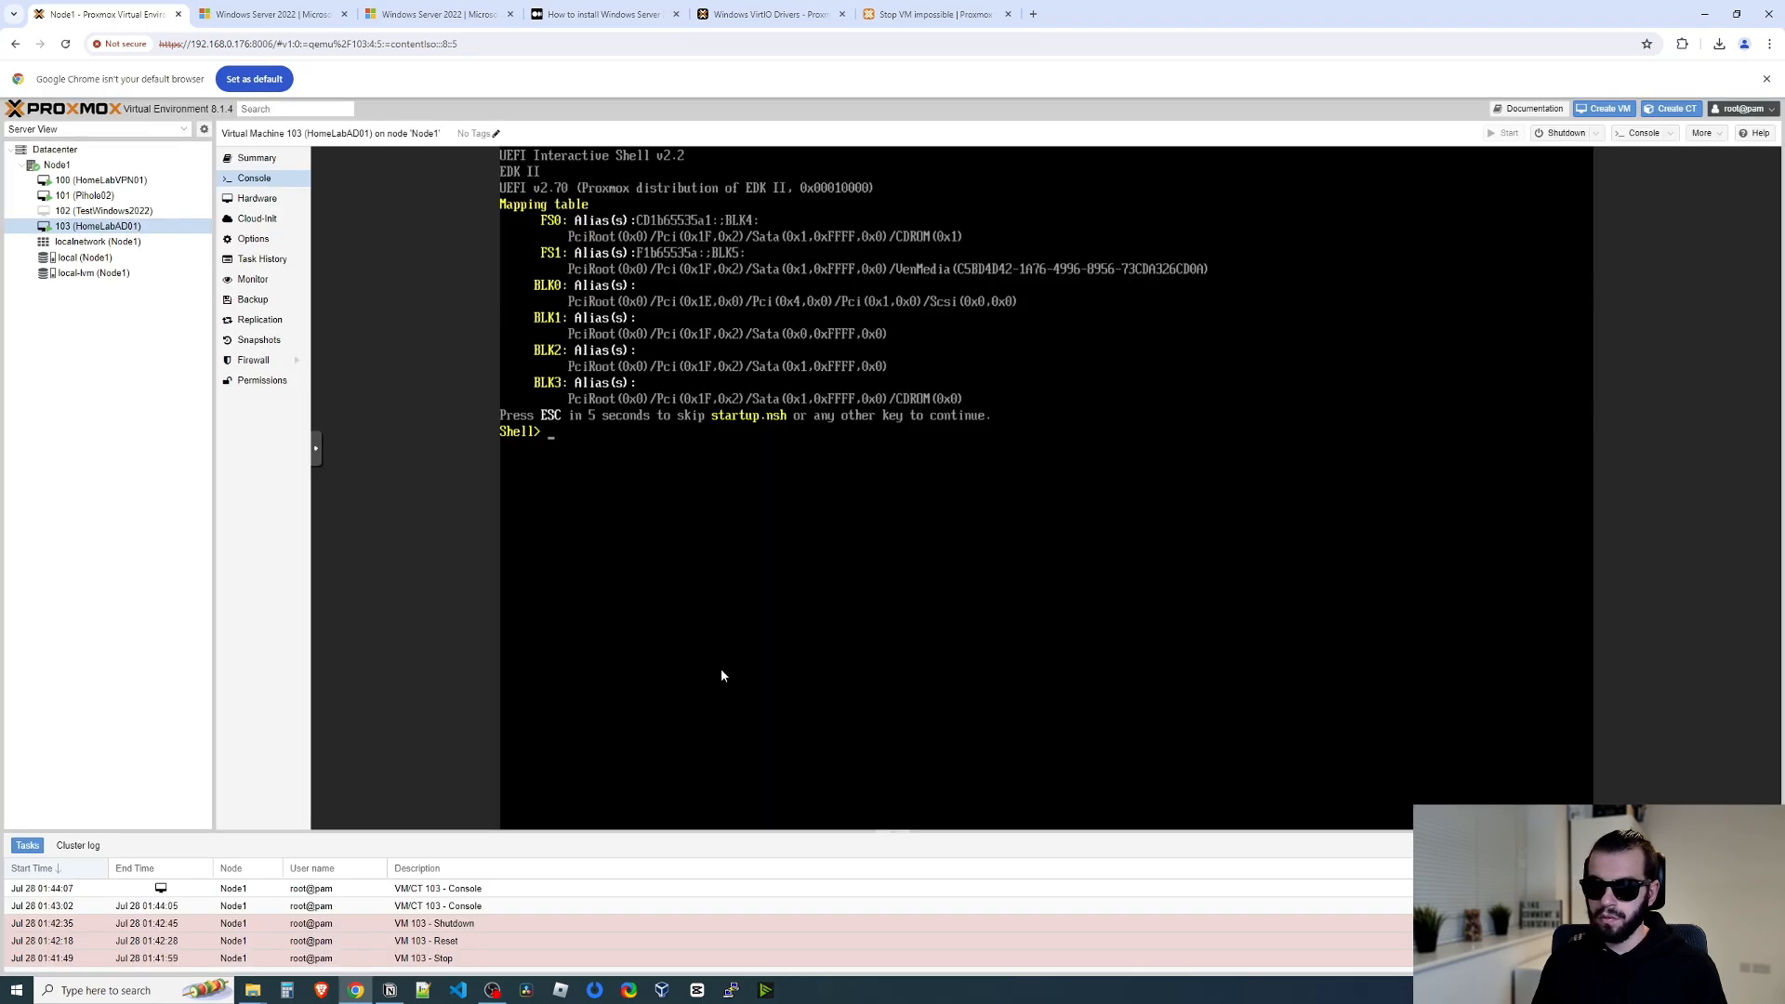
Request another shutdown of HomeLabAD01 and review the status of its Shutdown task.
click(1580, 133)
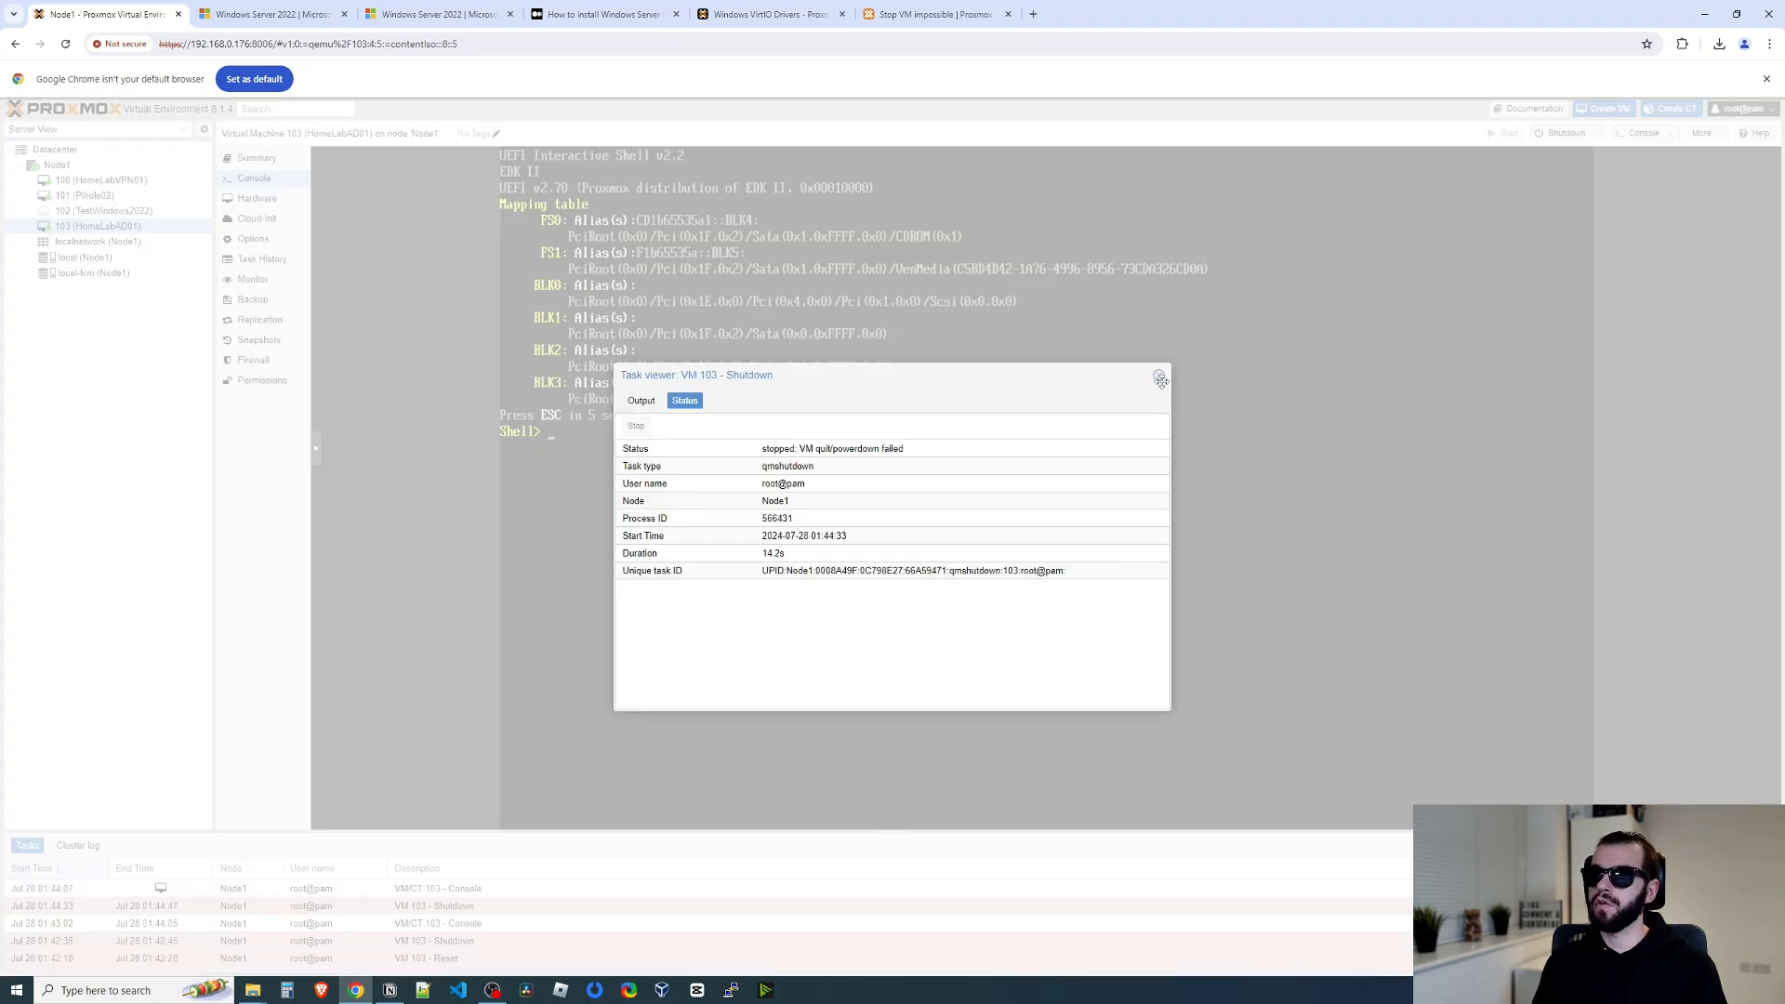
click(1159, 377)
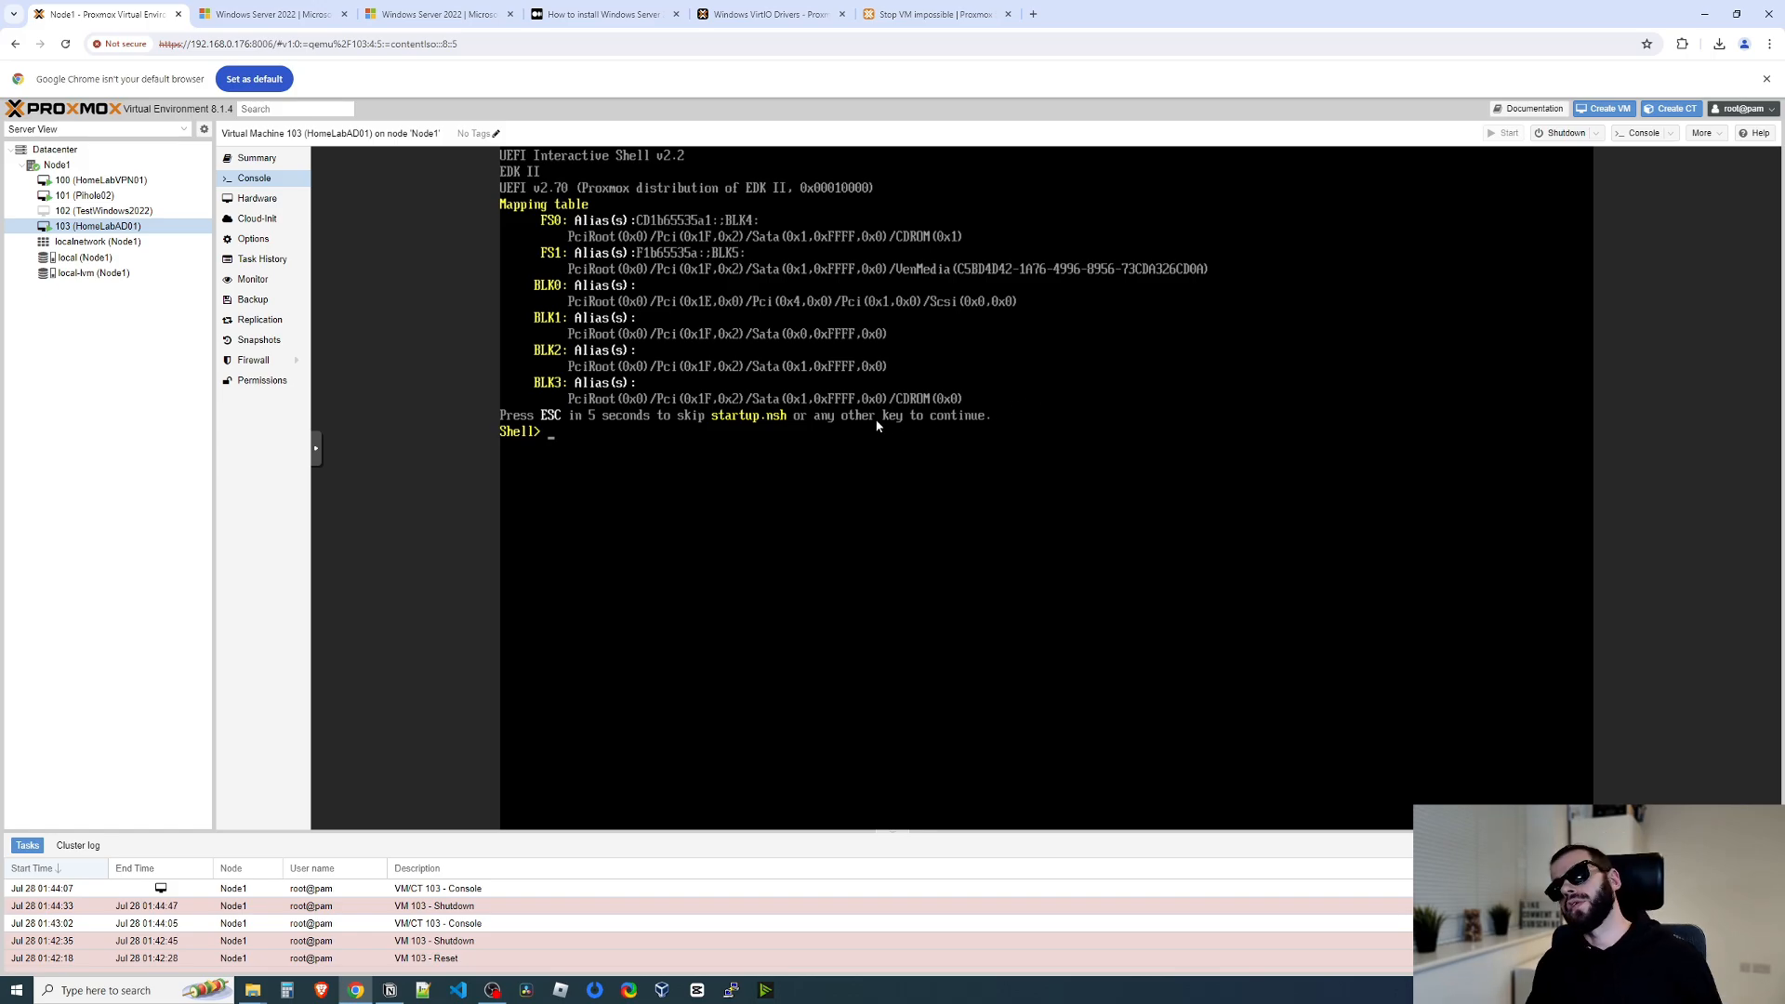
Run the help command in the UEFI shell of HomeLabAD01's console to list the available commands.
text(help)
key(Return)
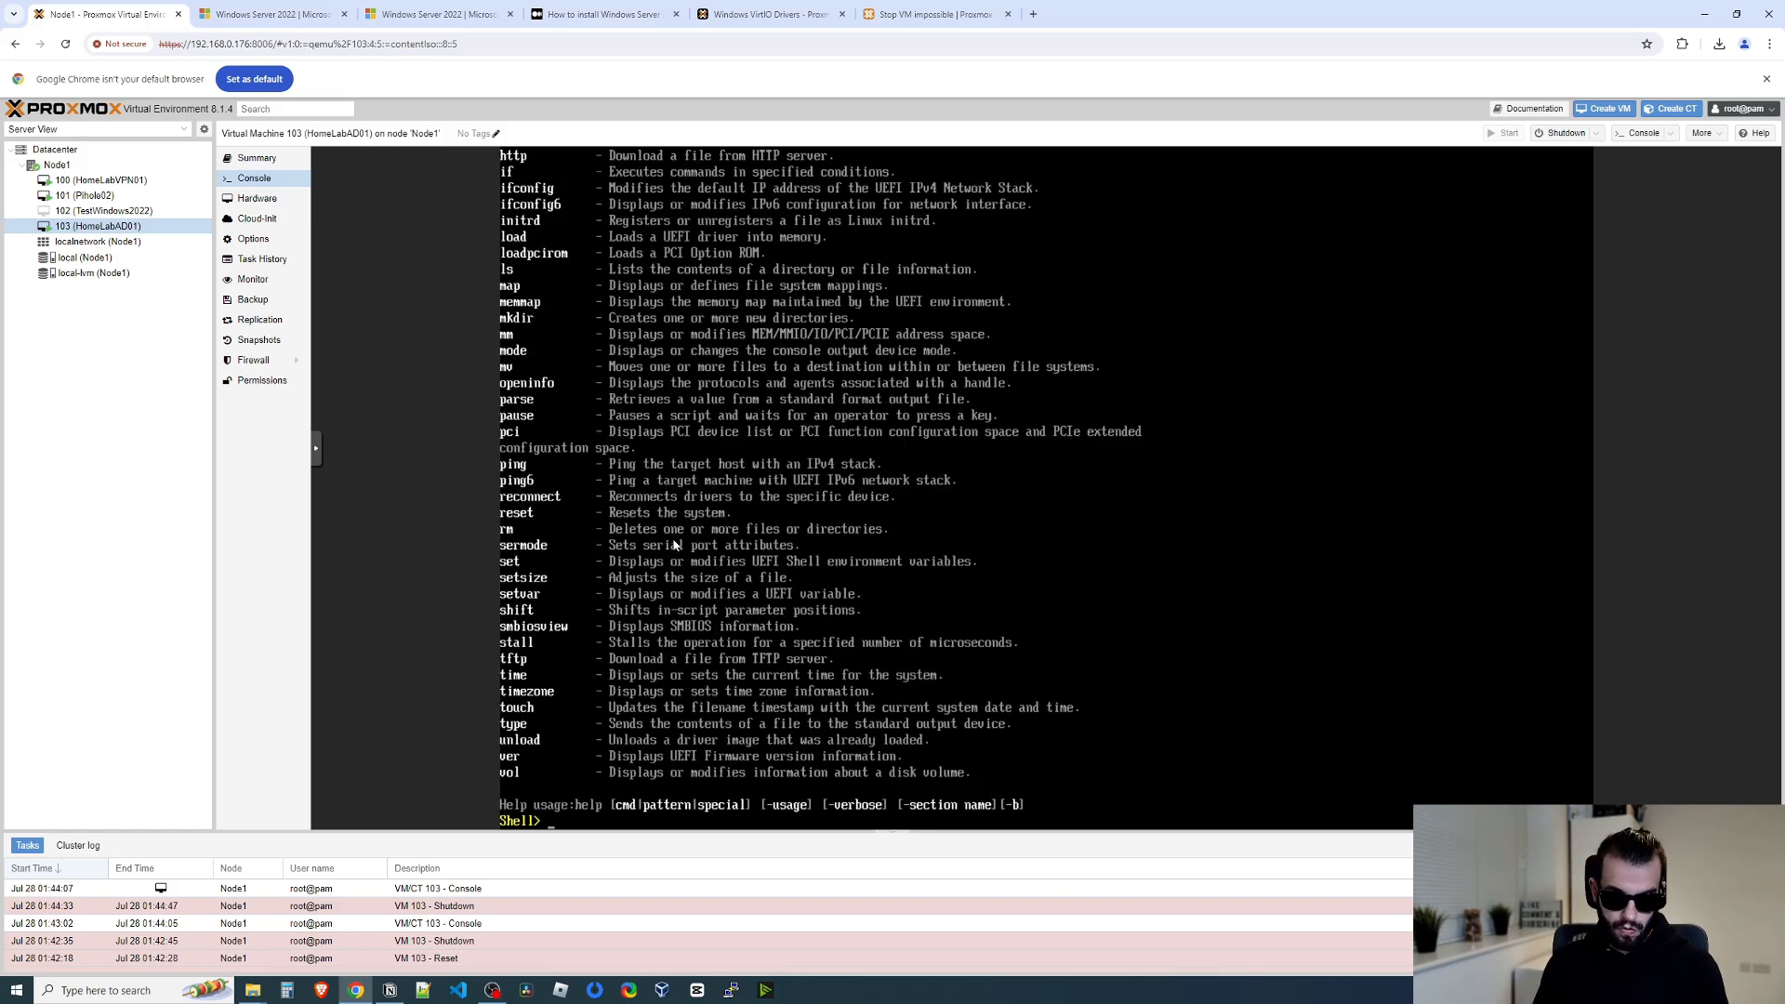
Restart HomeLabAD01 from its UEFI shell with the reset command.
text(reset)
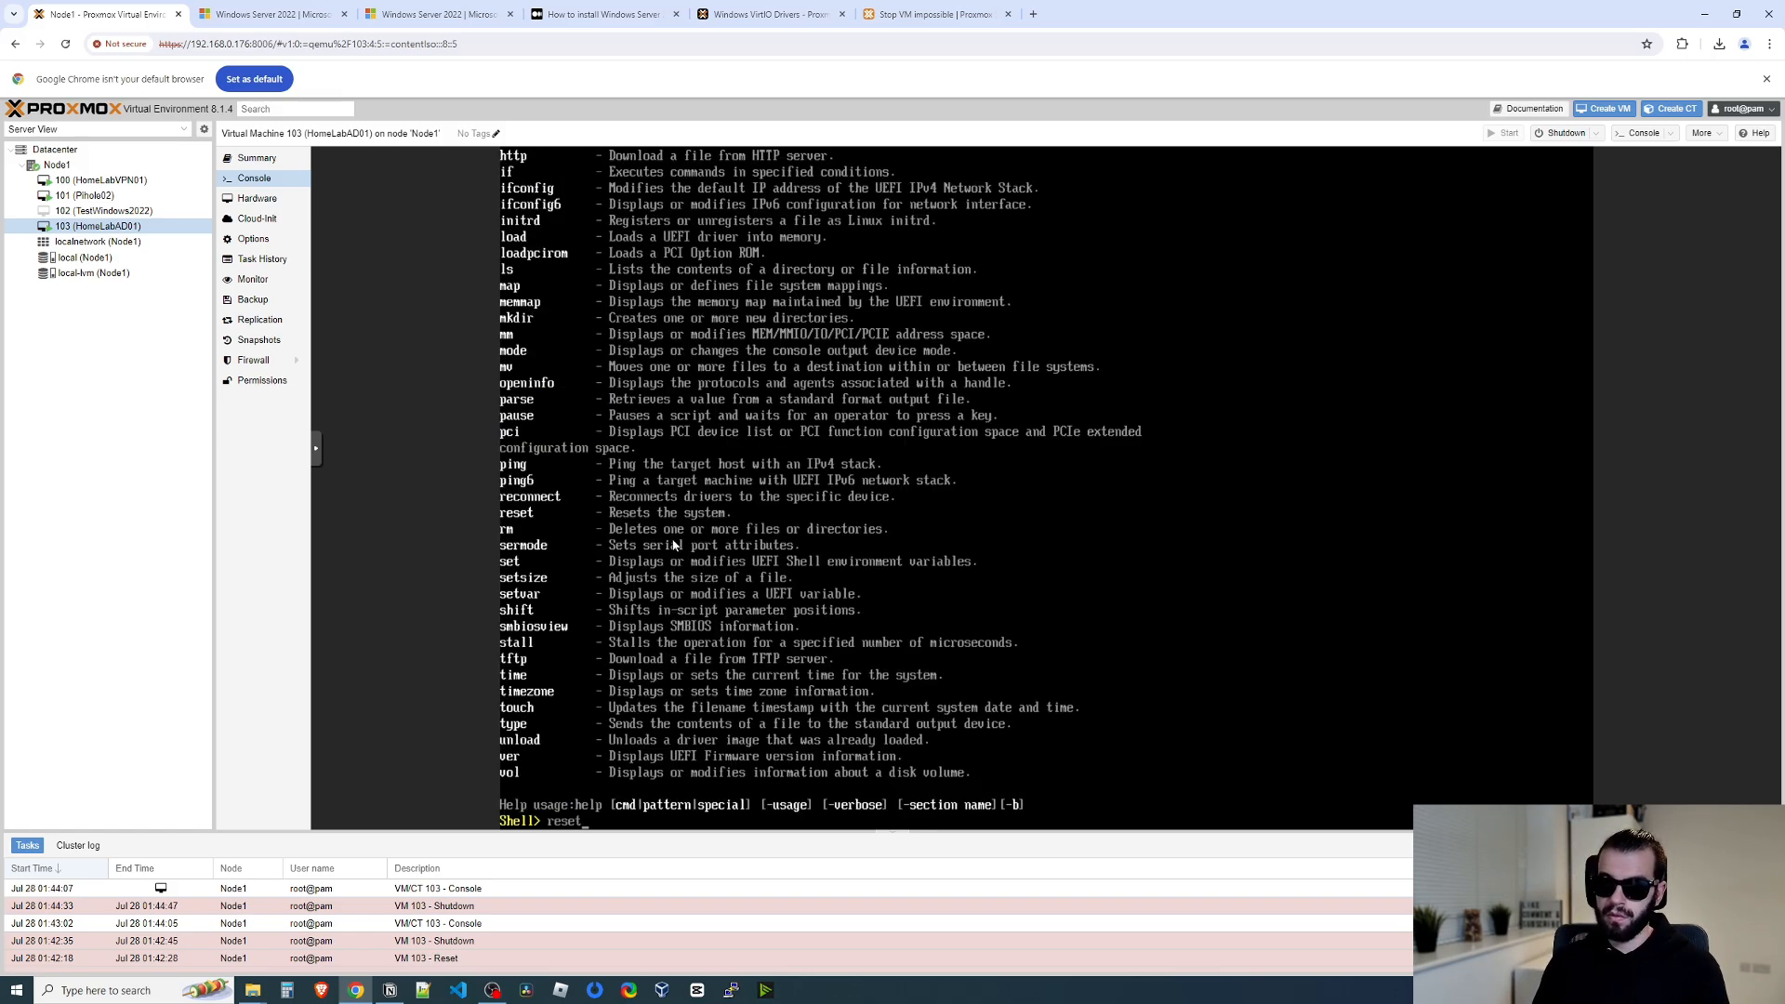
key(Return)
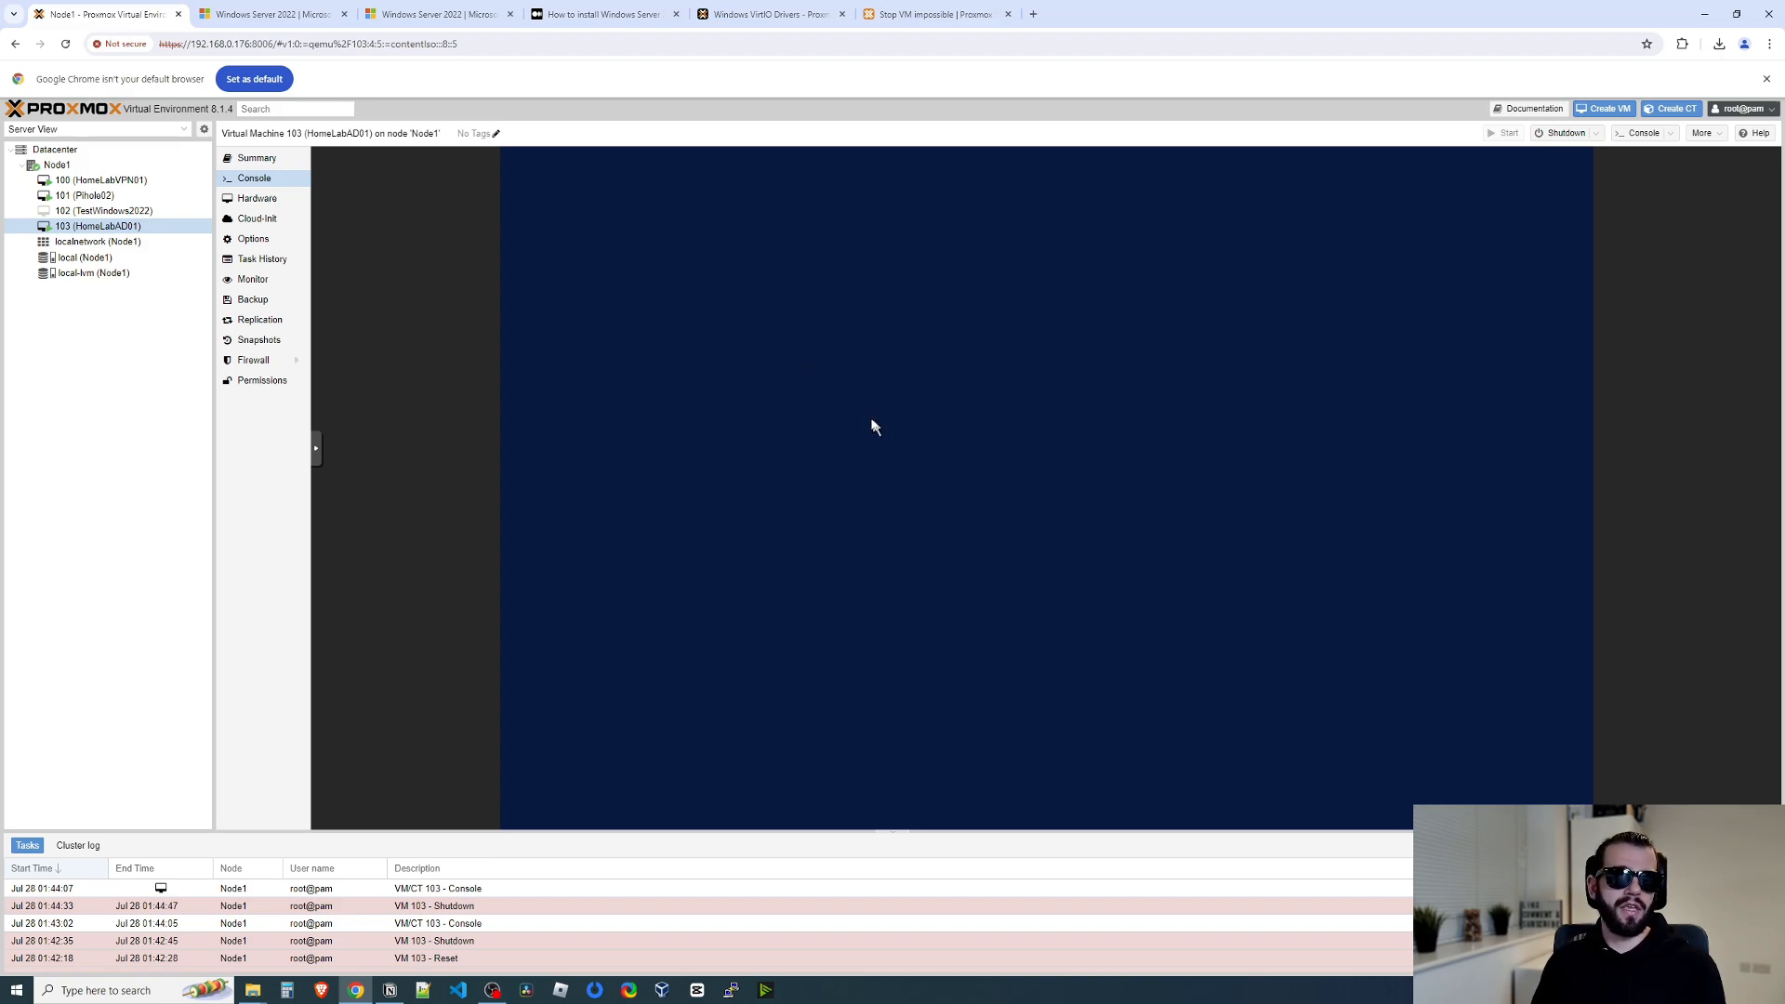
Choose the time and currency format in the Windows installer and select Windows Server 2022 Standard Evaluation (Desktop Experience) to install.
click(1240, 506)
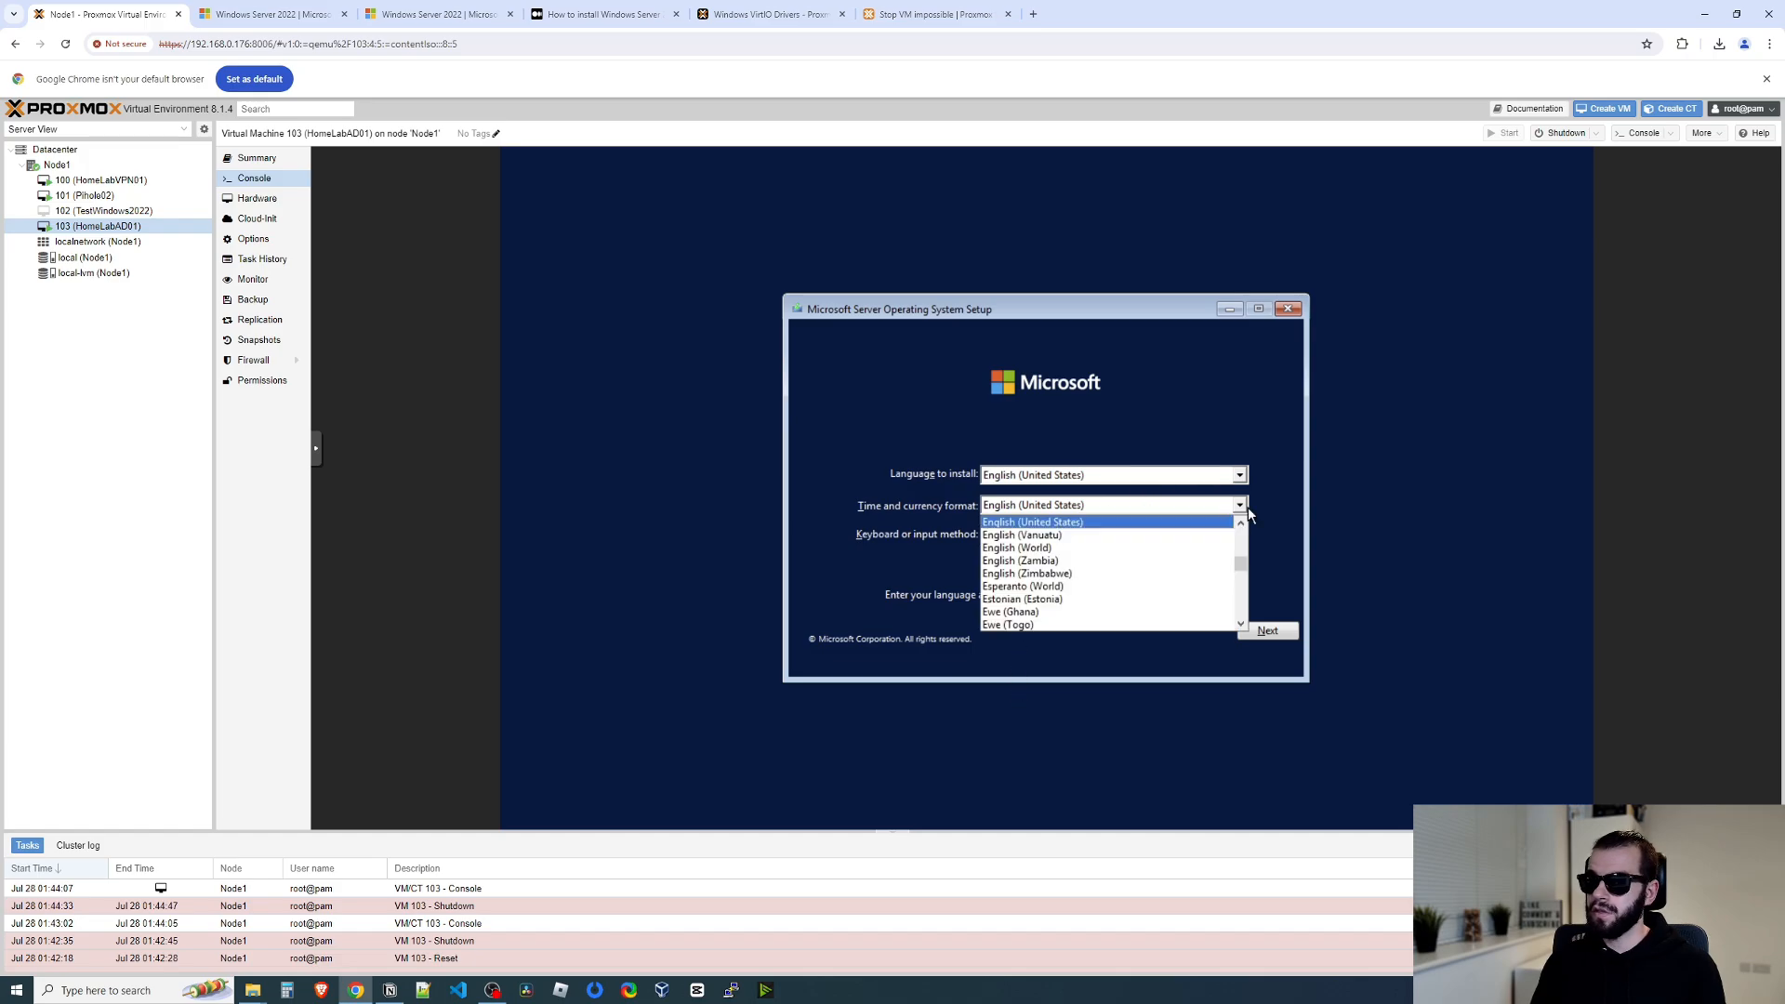
click(1242, 510)
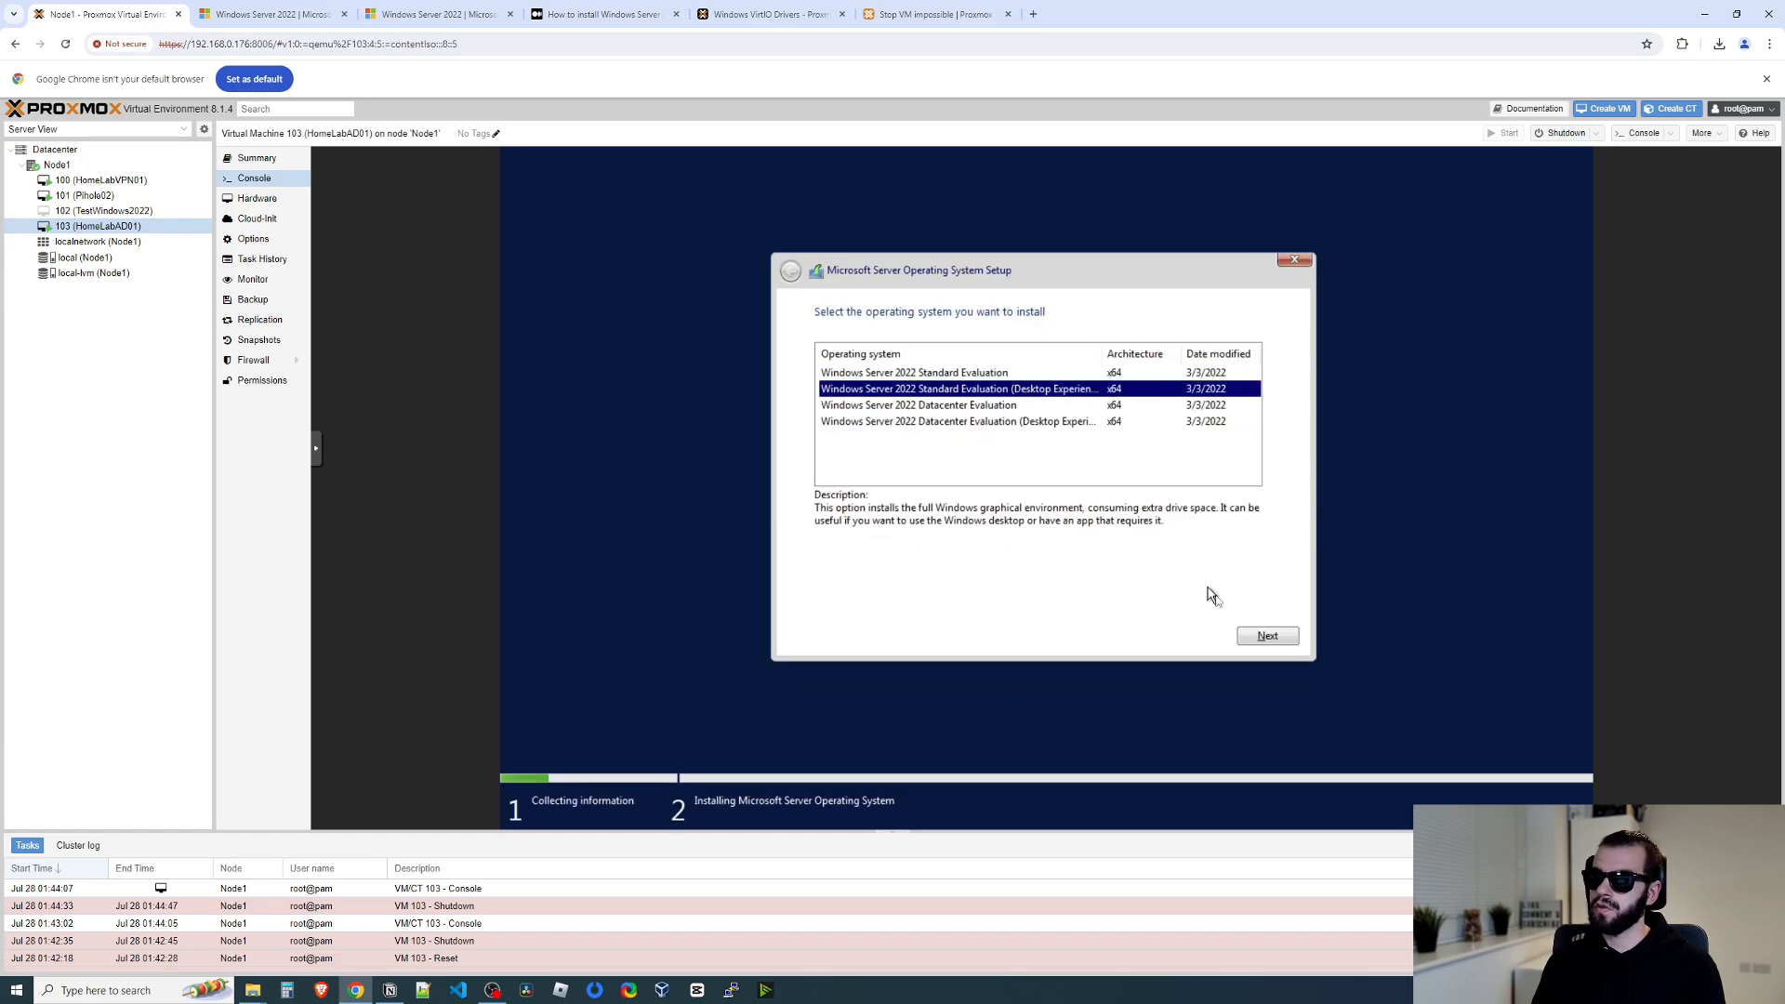
click(1265, 640)
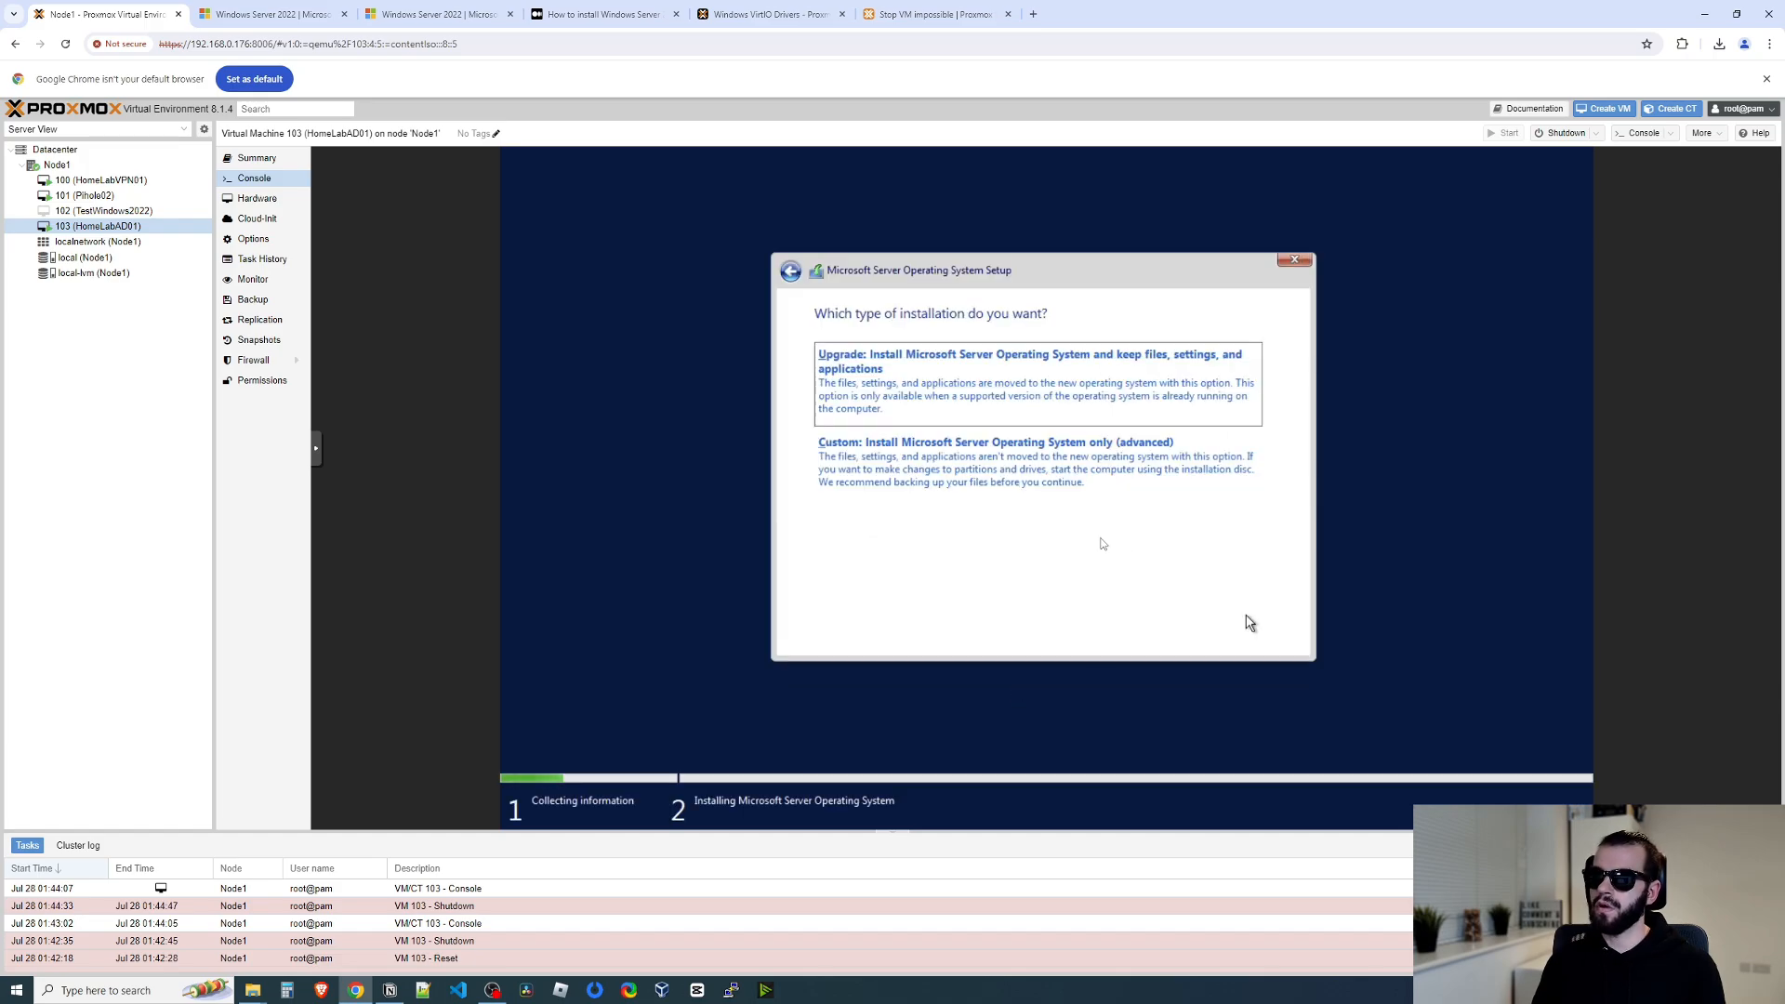
Try the Upgrade installation type and read the Load Driver instructions in the Medium guide on installing Windows Server 2022.
click(946, 386)
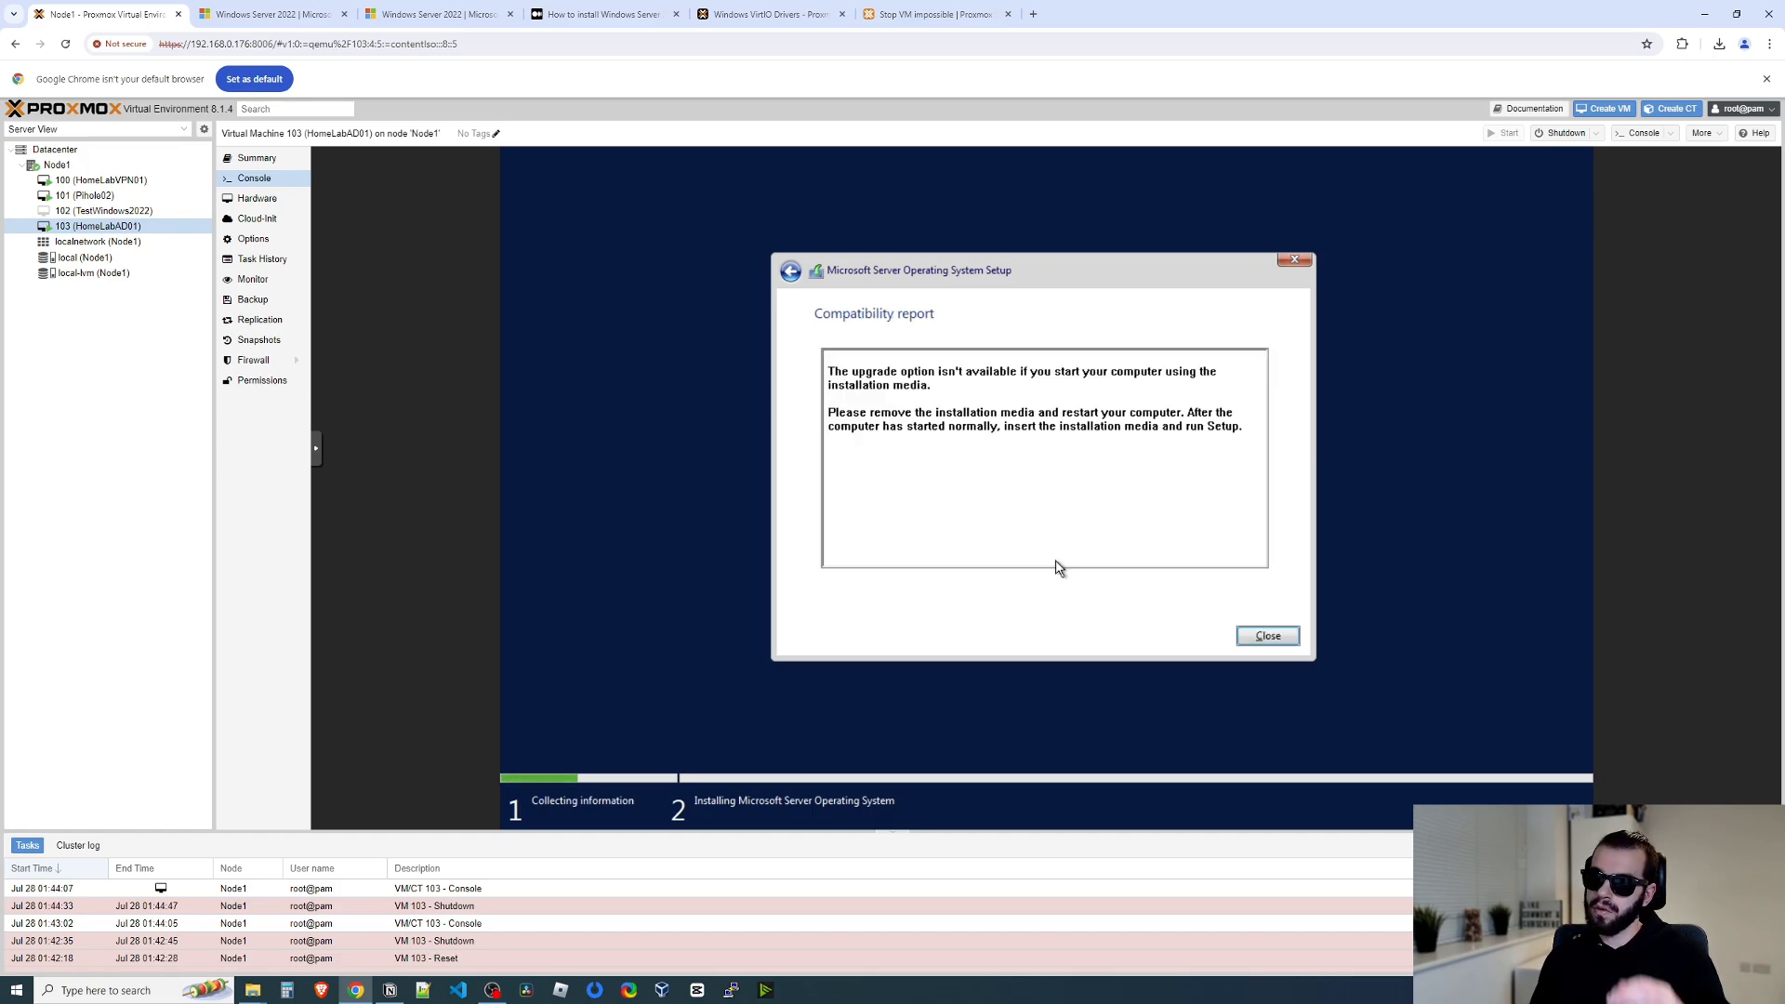
key(ctrl+4)
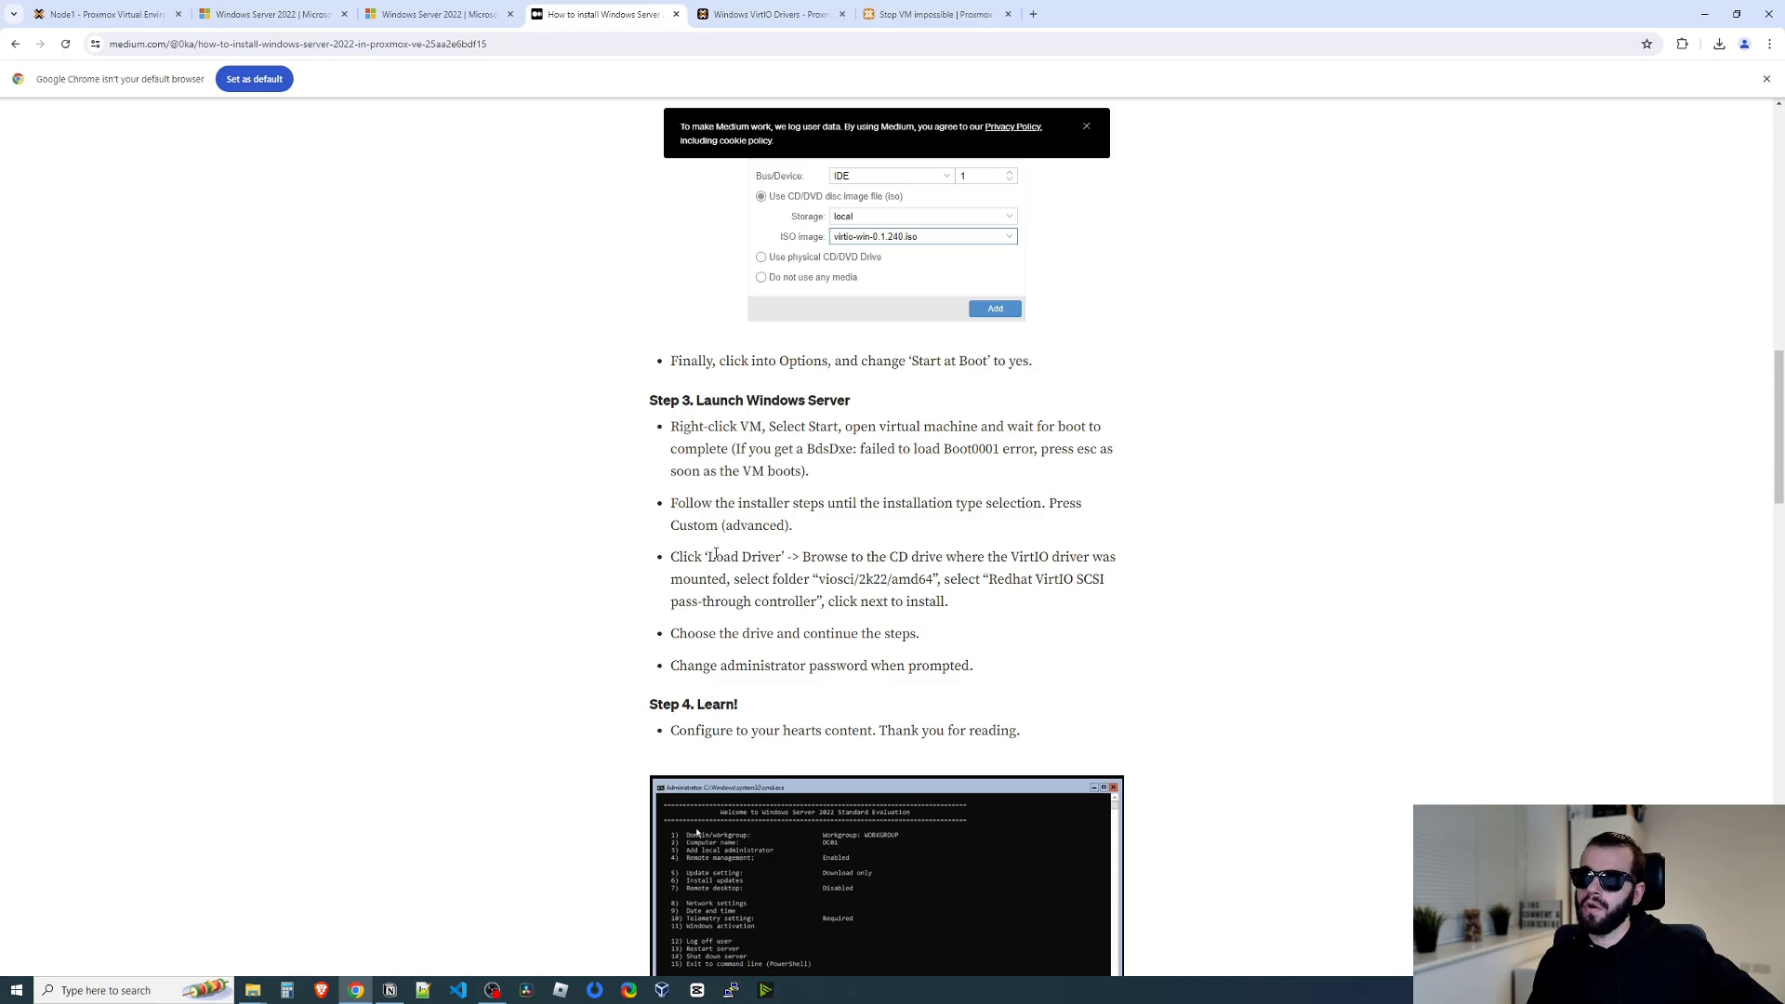
key(ctrl+1)
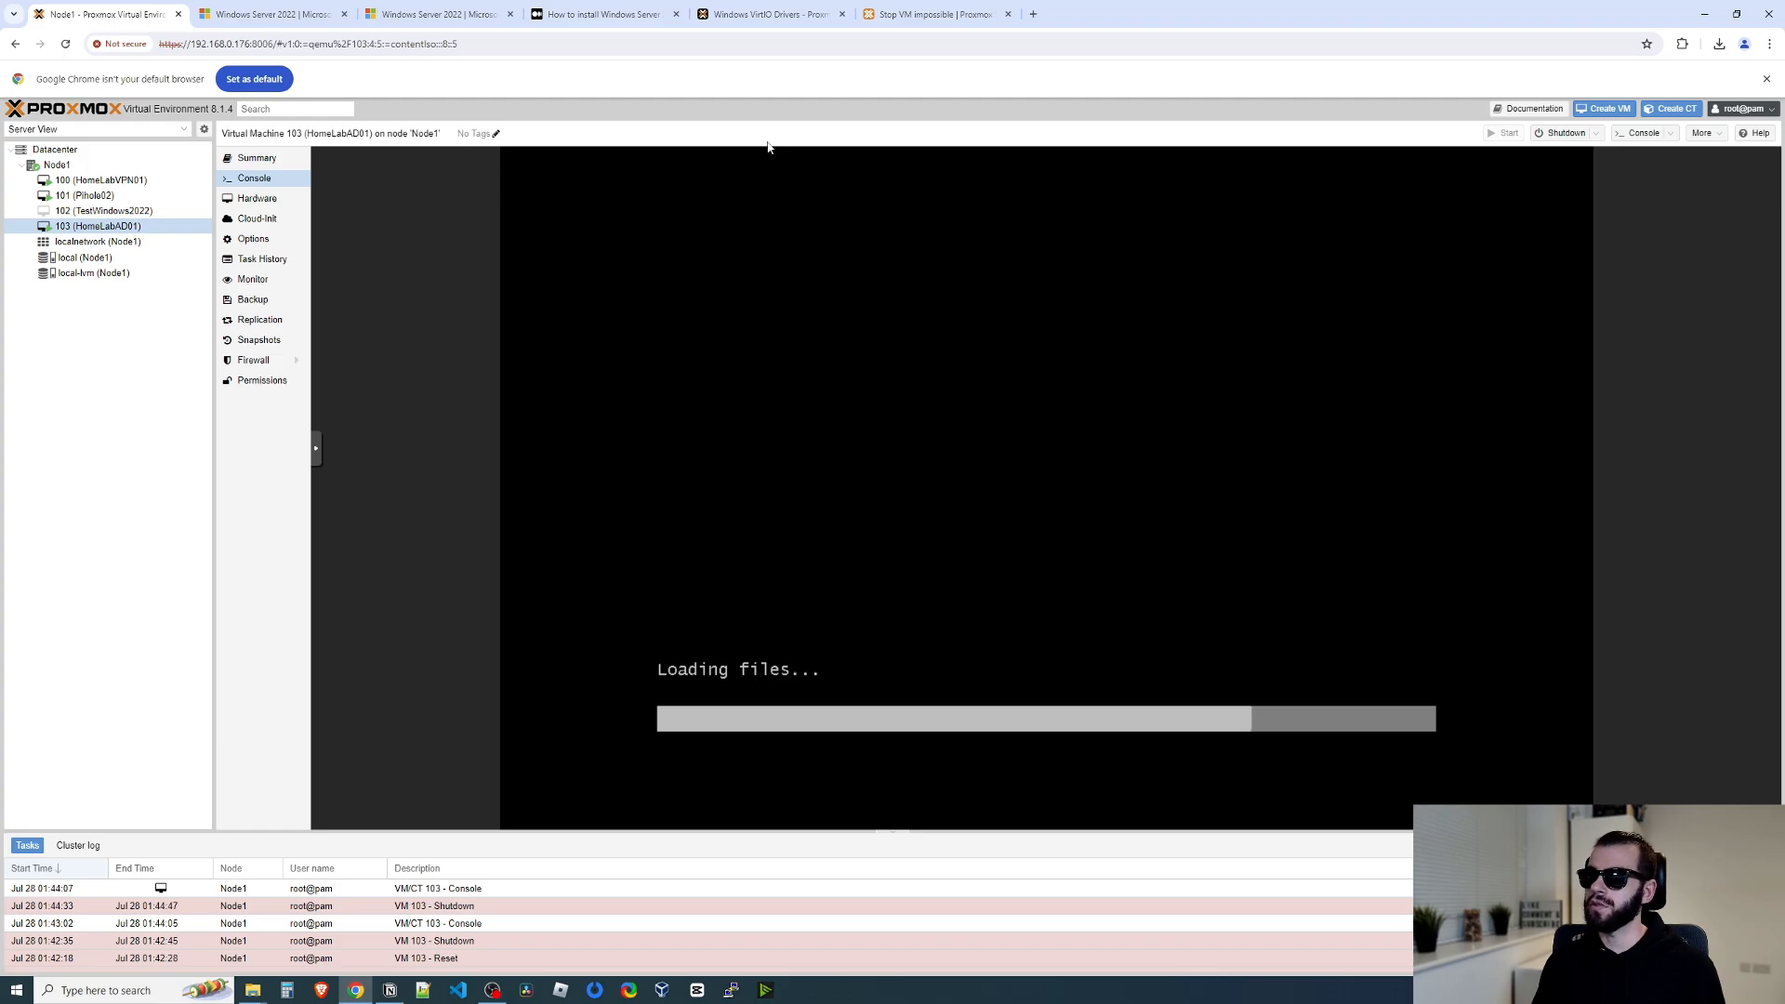
click(603, 14)
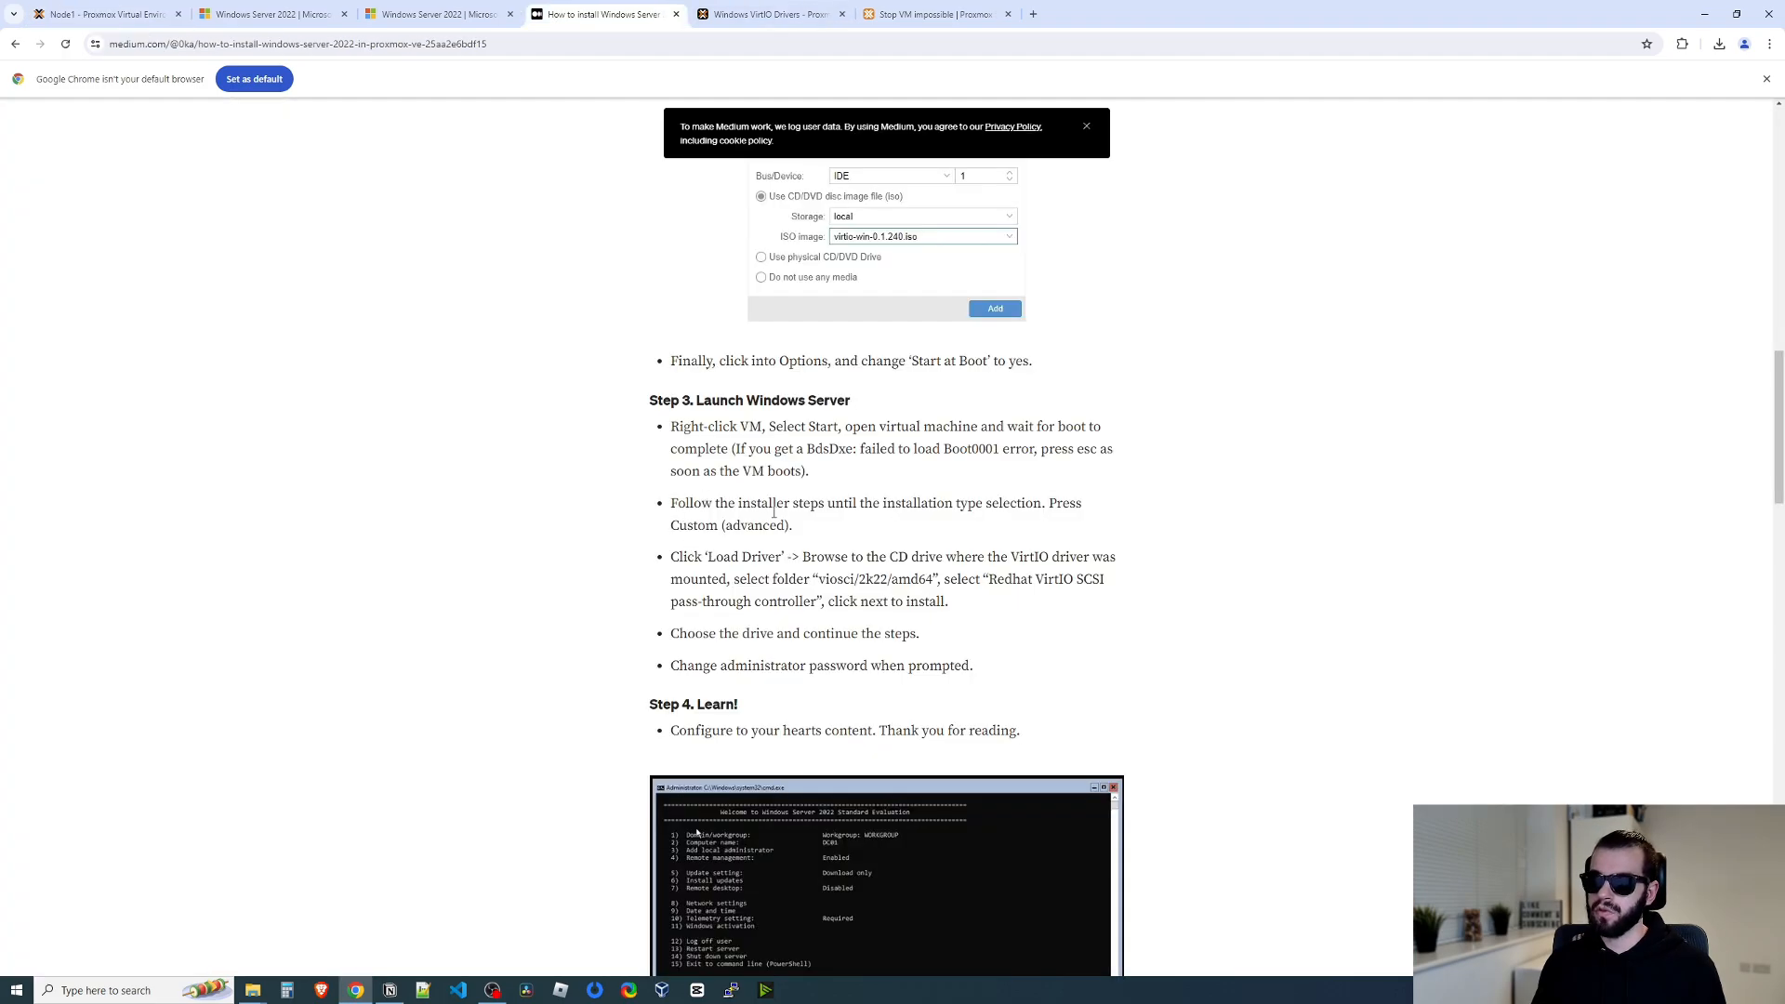
drag(695, 558, 925, 602)
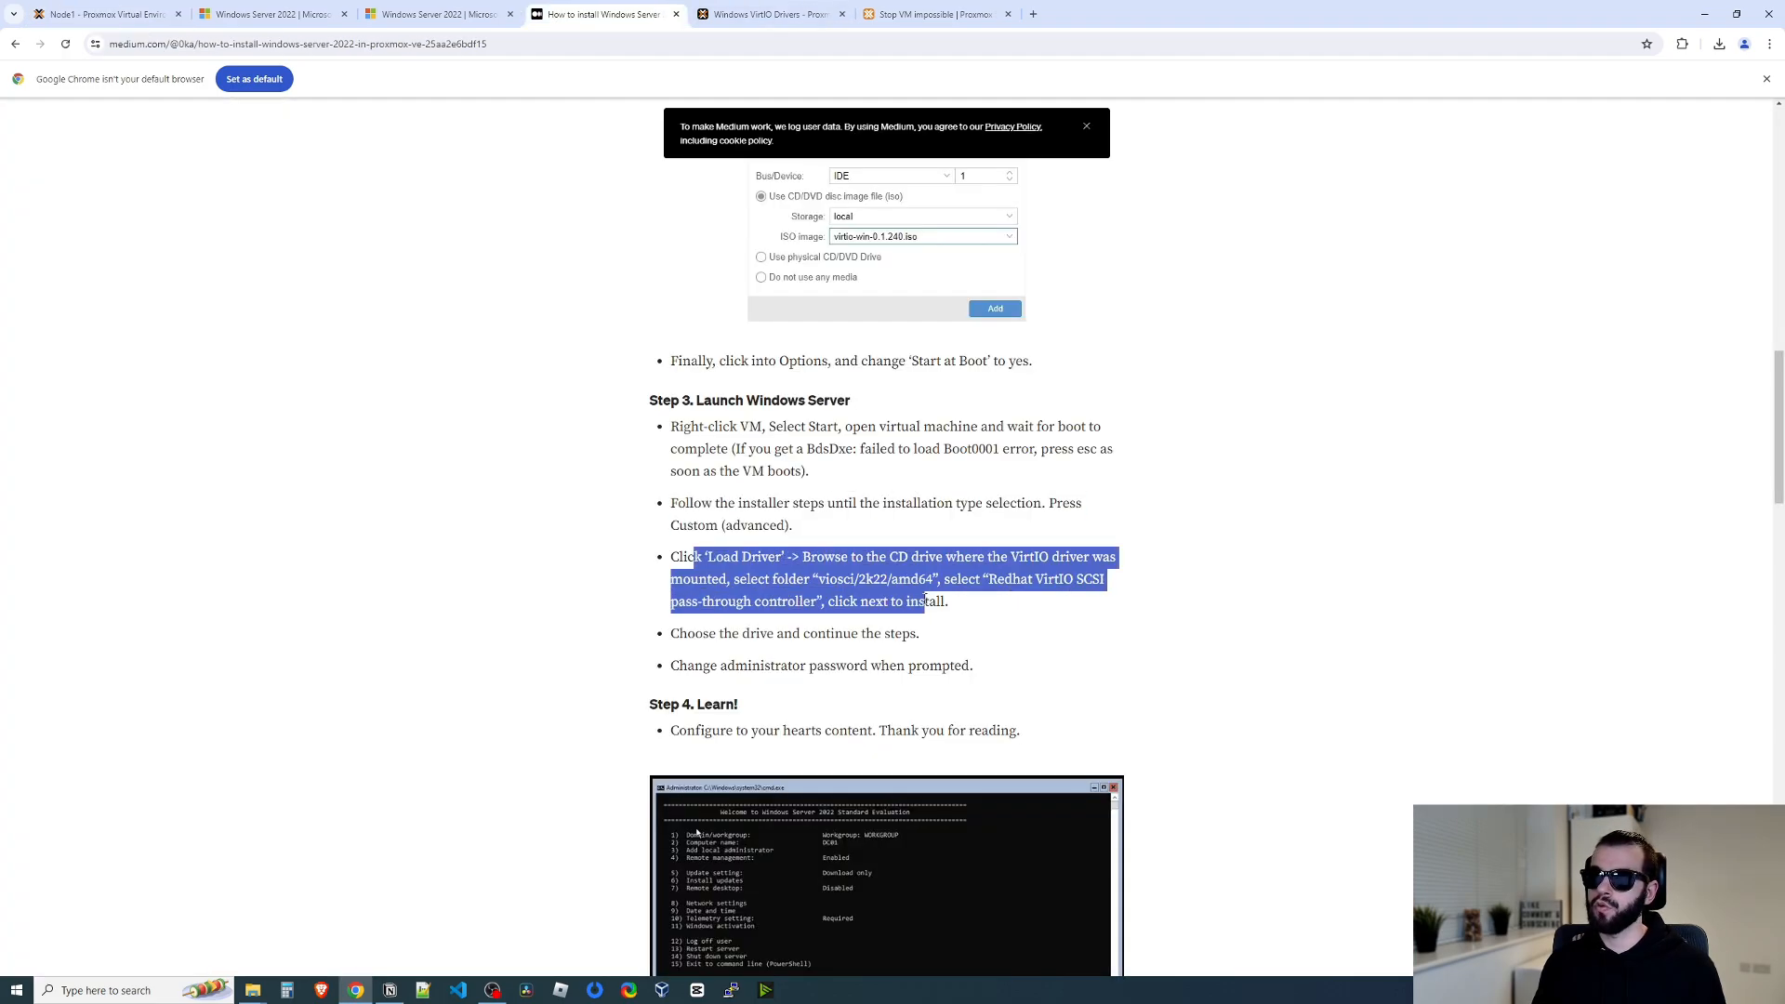
Return to the Proxmox console and browse the virtio-win-0.1.248 CD drive in the installer for the storage driver.
click(82, 11)
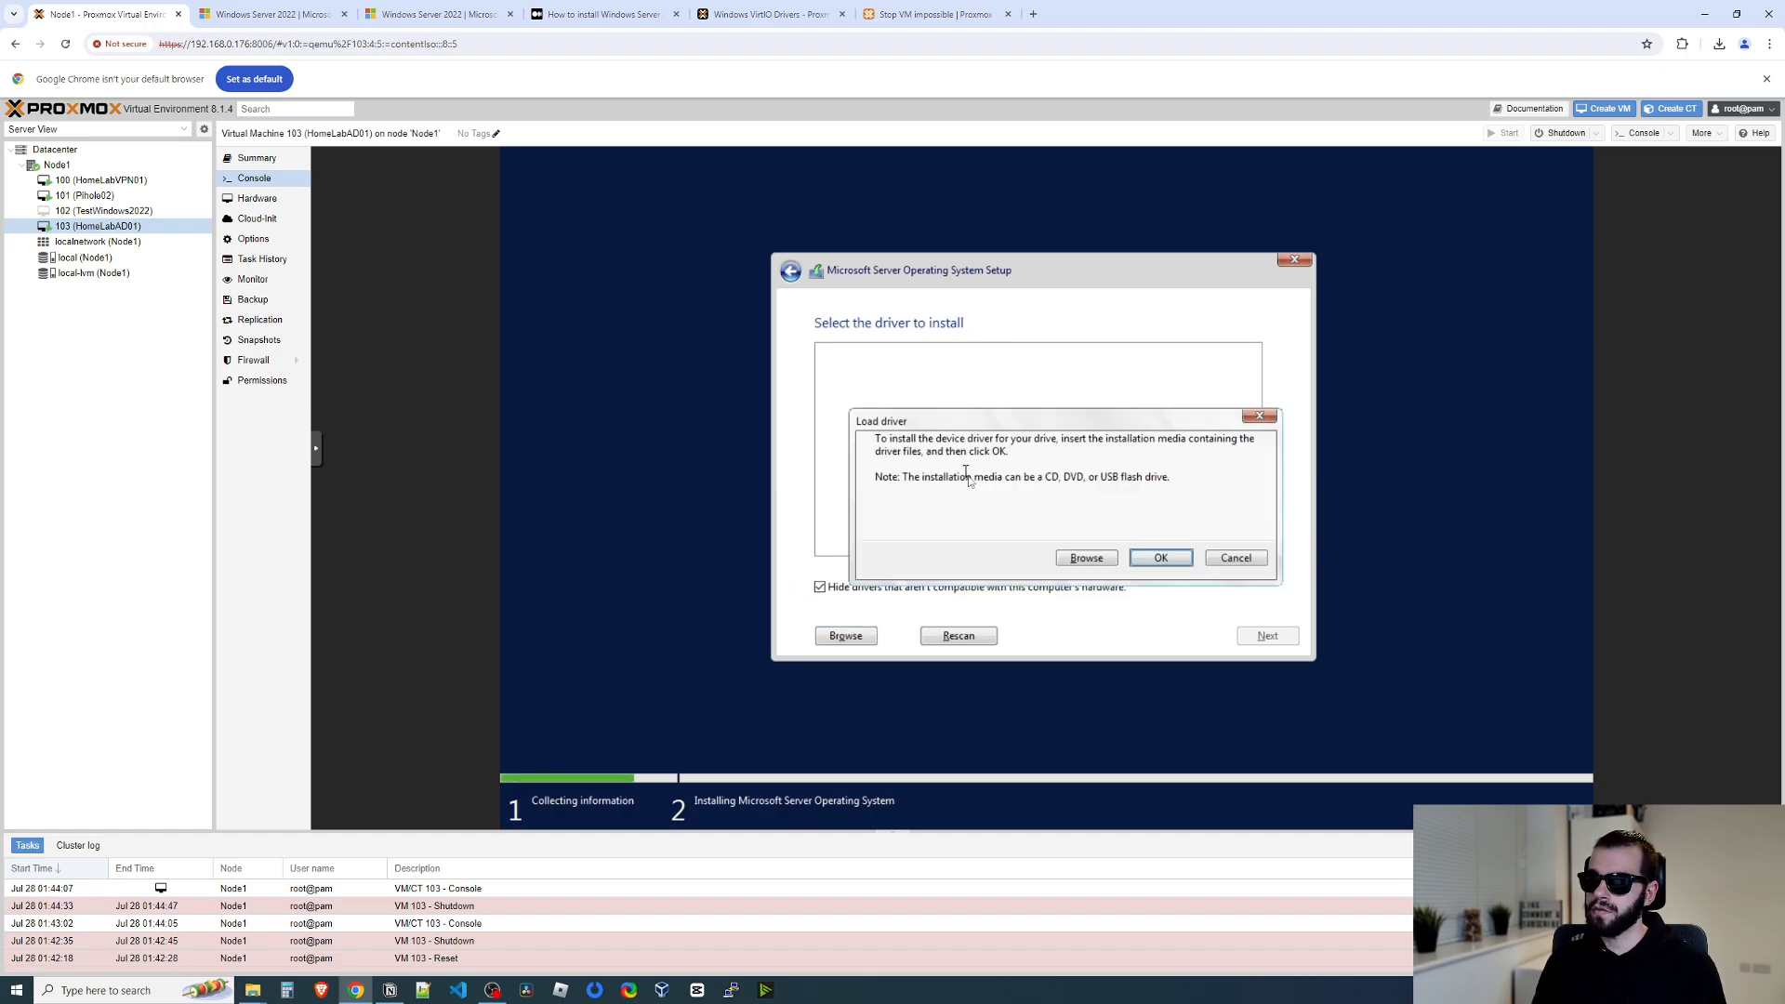
click(1091, 562)
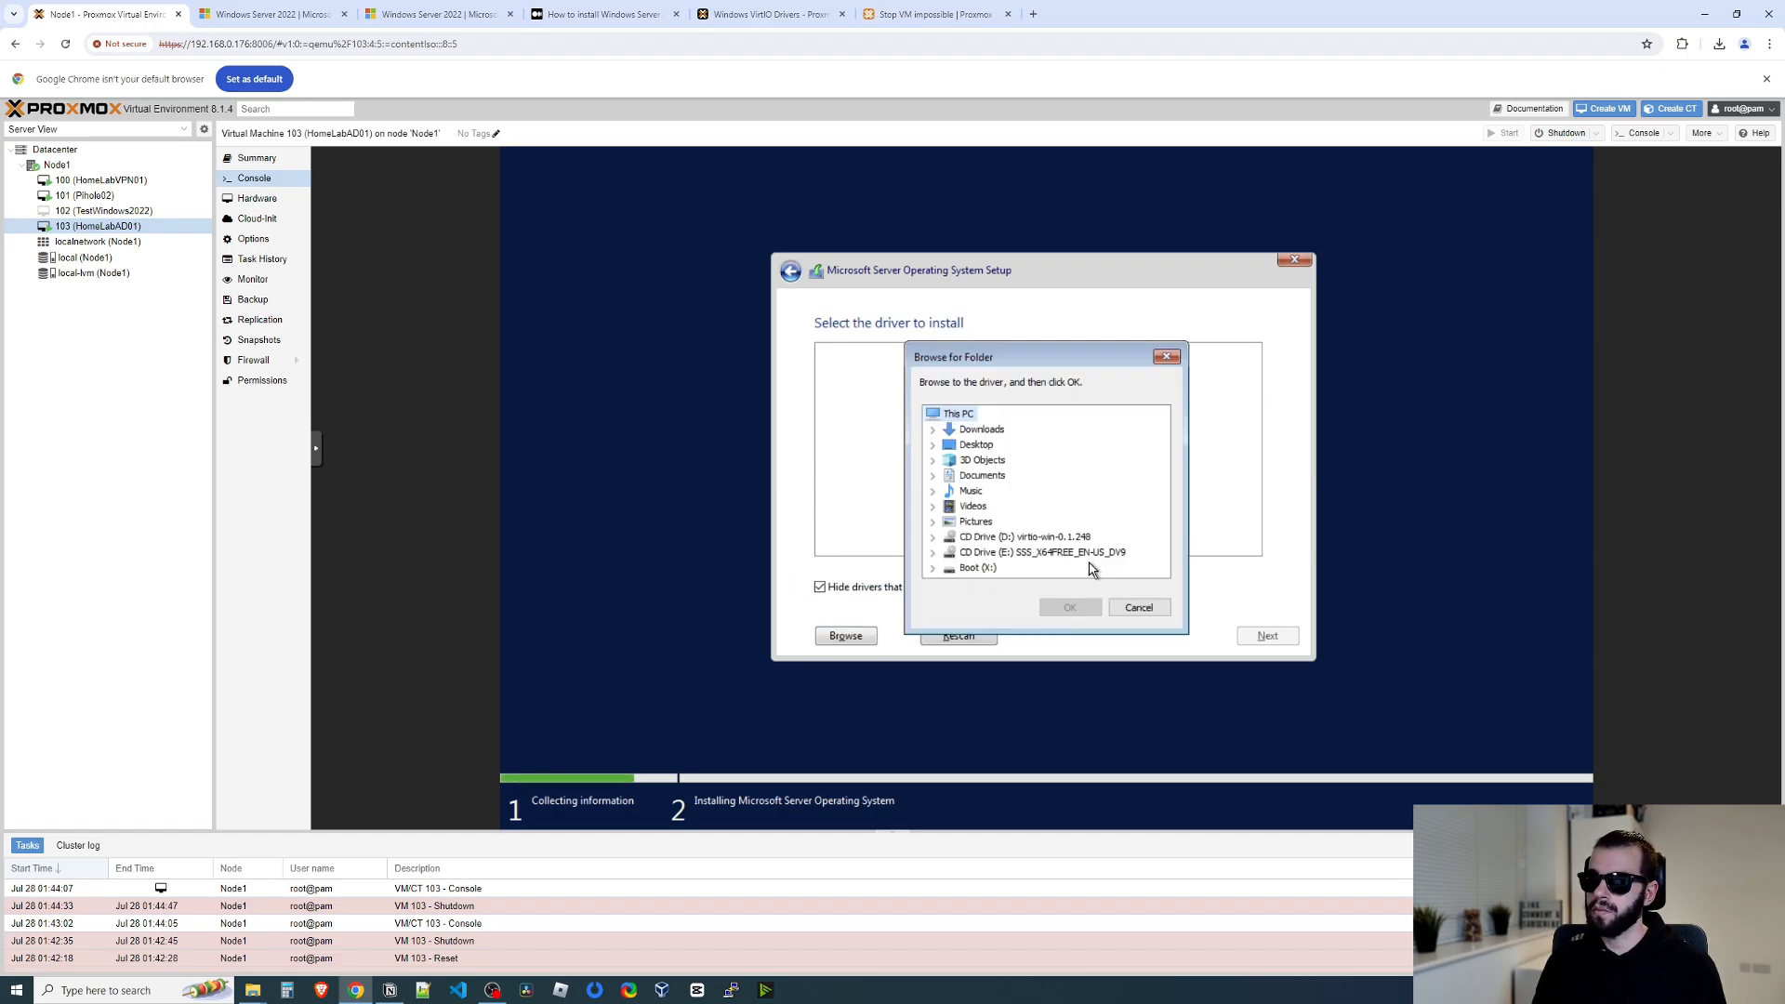
double_click(985, 537)
Check the VirtIO driver folder and controller name in the Medium guide and return to the installer in the Proxmox console.
click(726, 9)
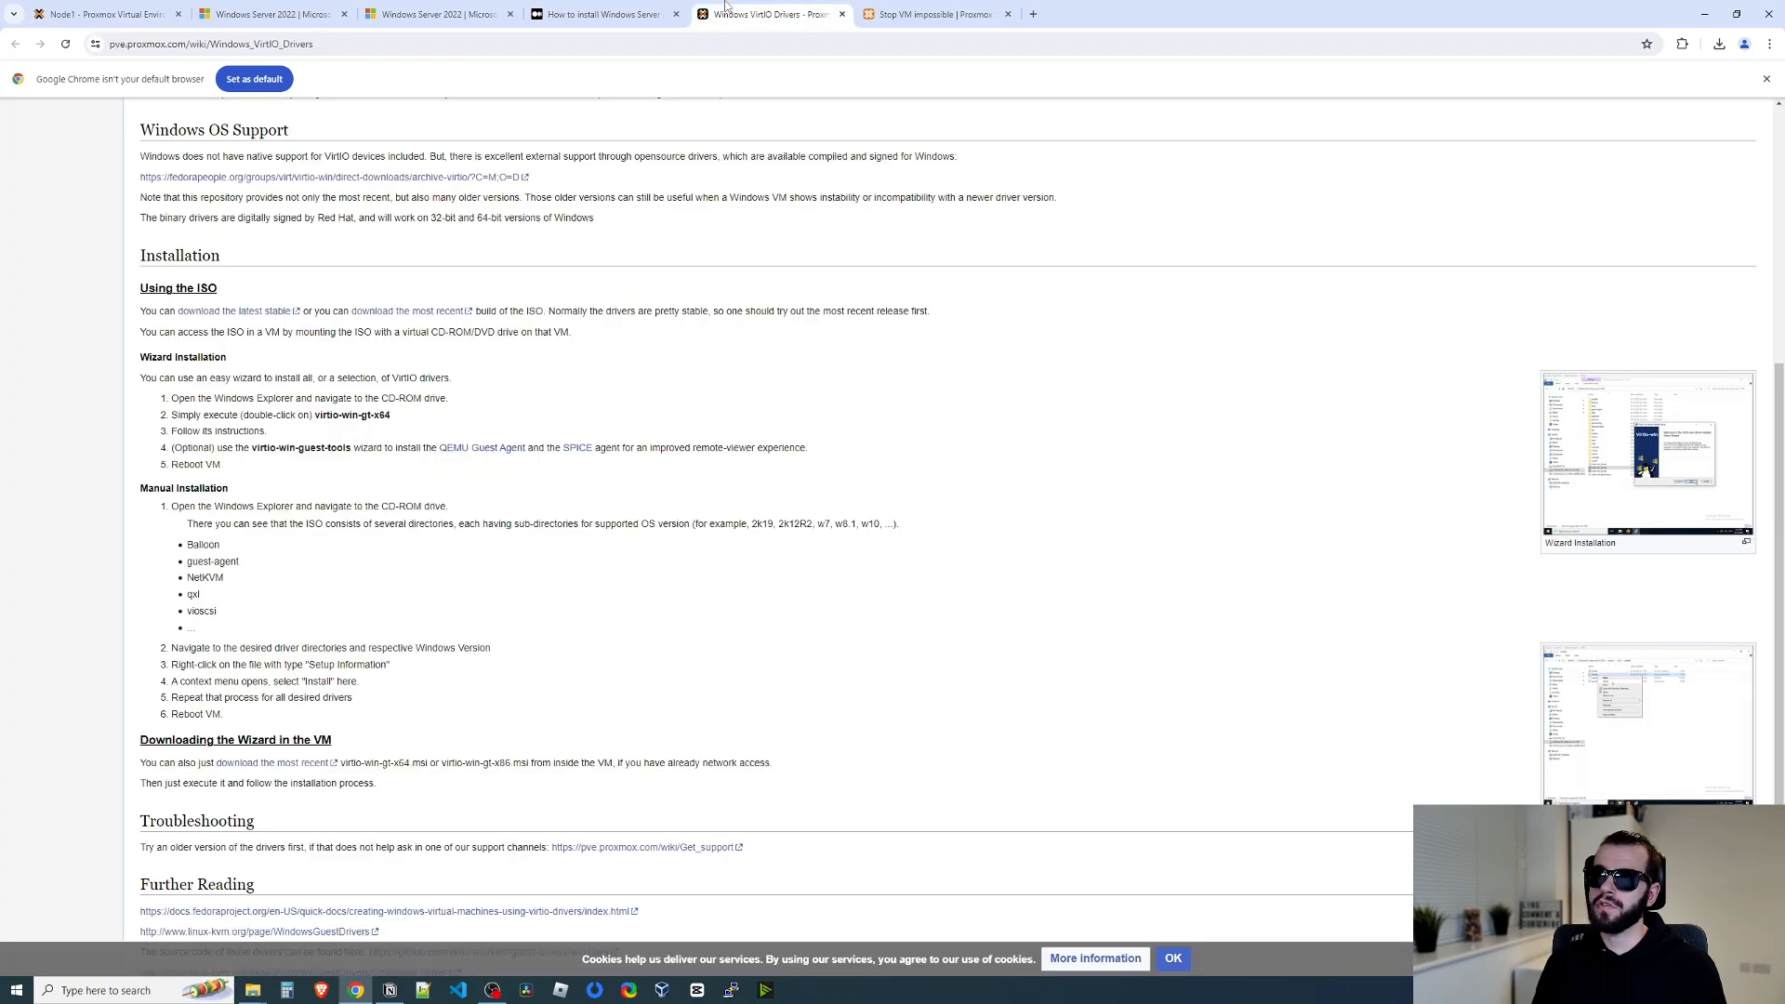
click(604, 13)
click(644, 322)
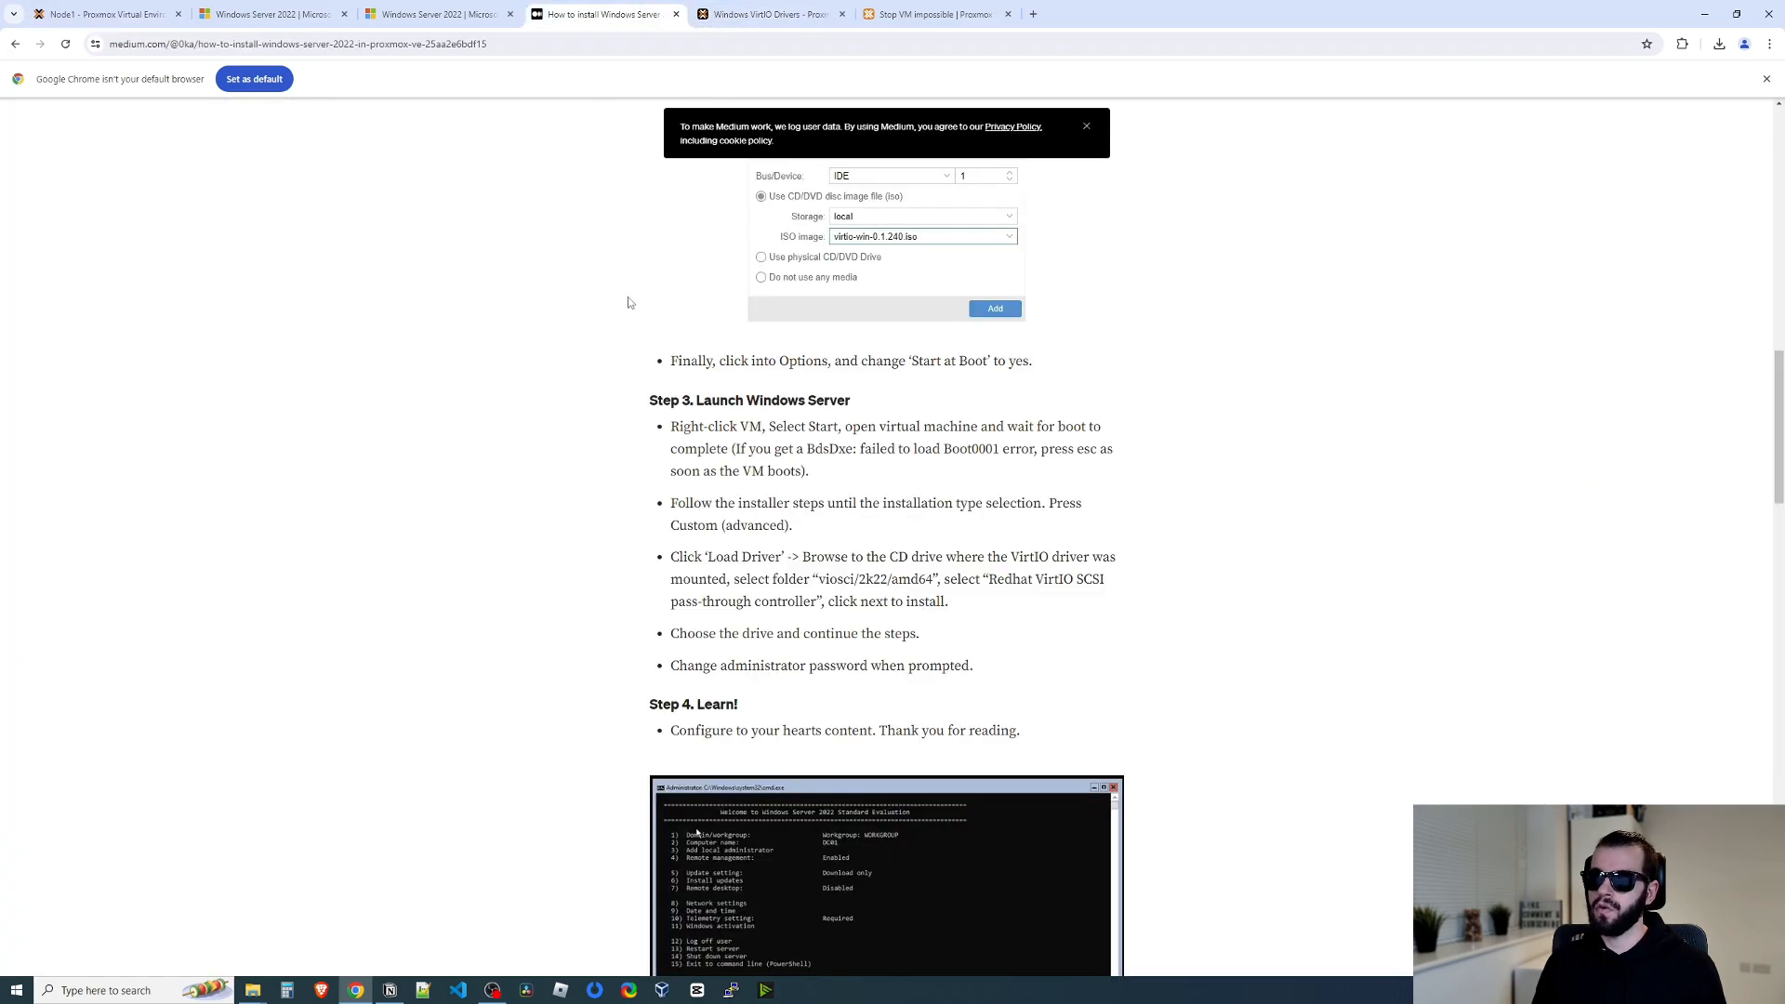
click(102, 14)
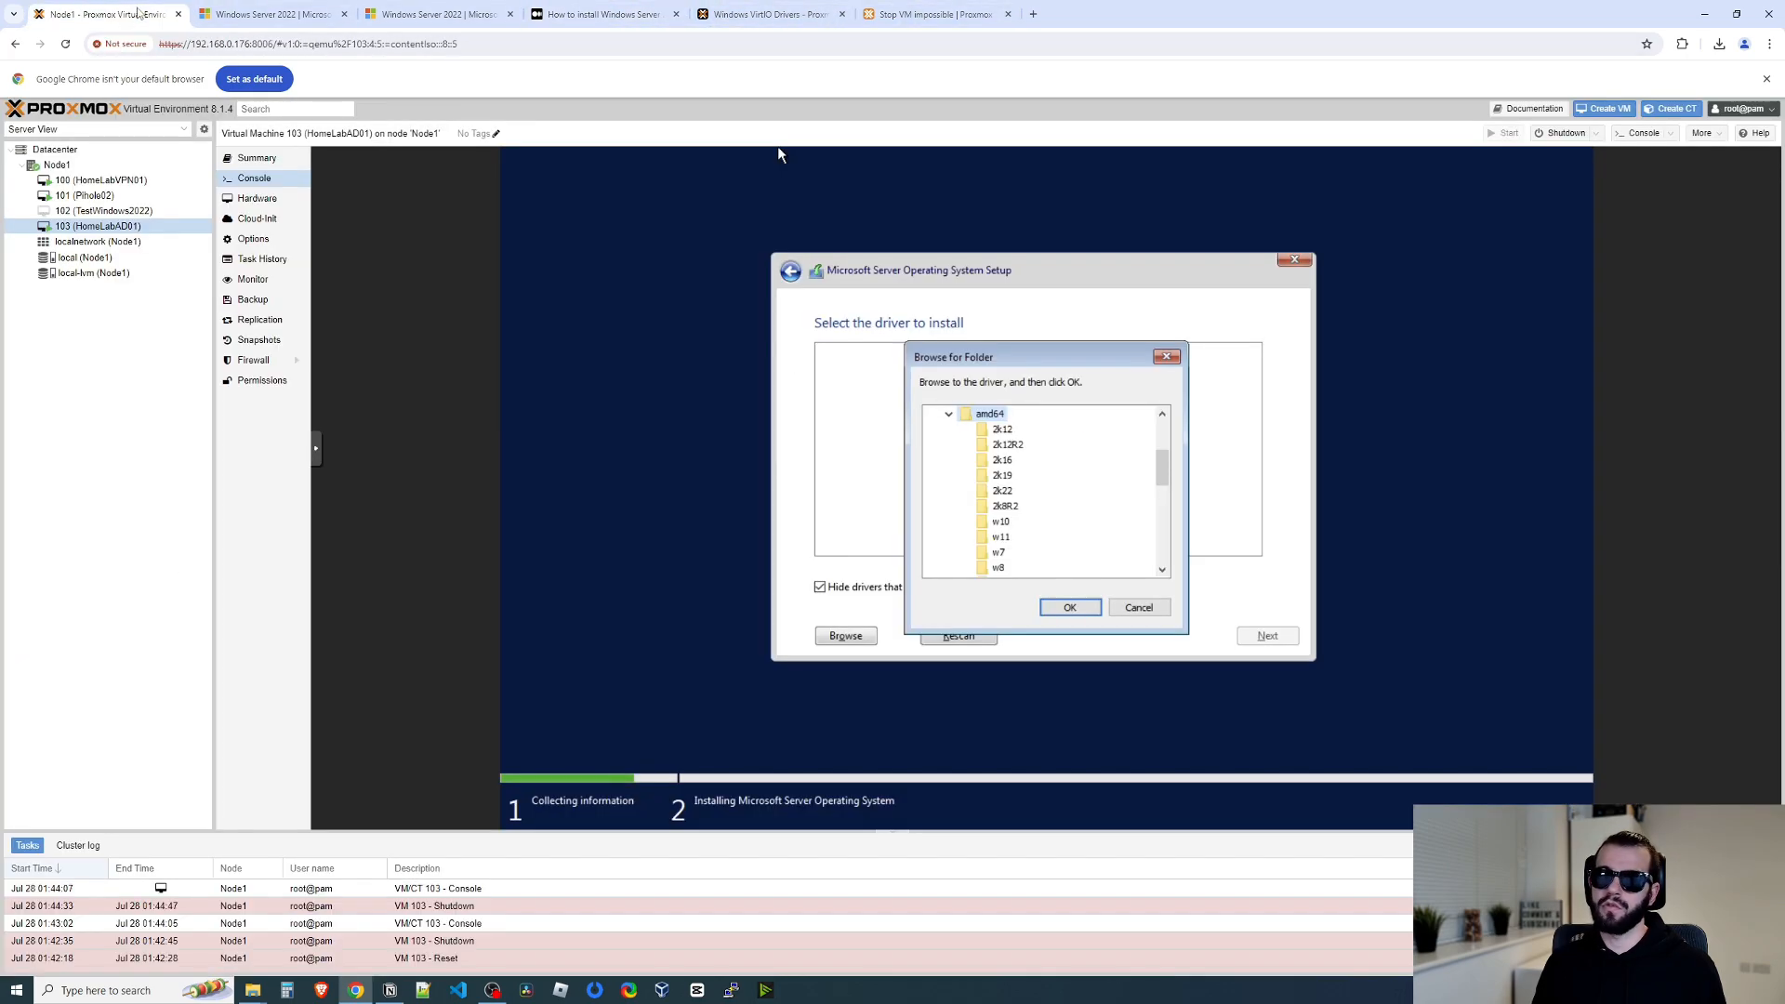
click(629, 7)
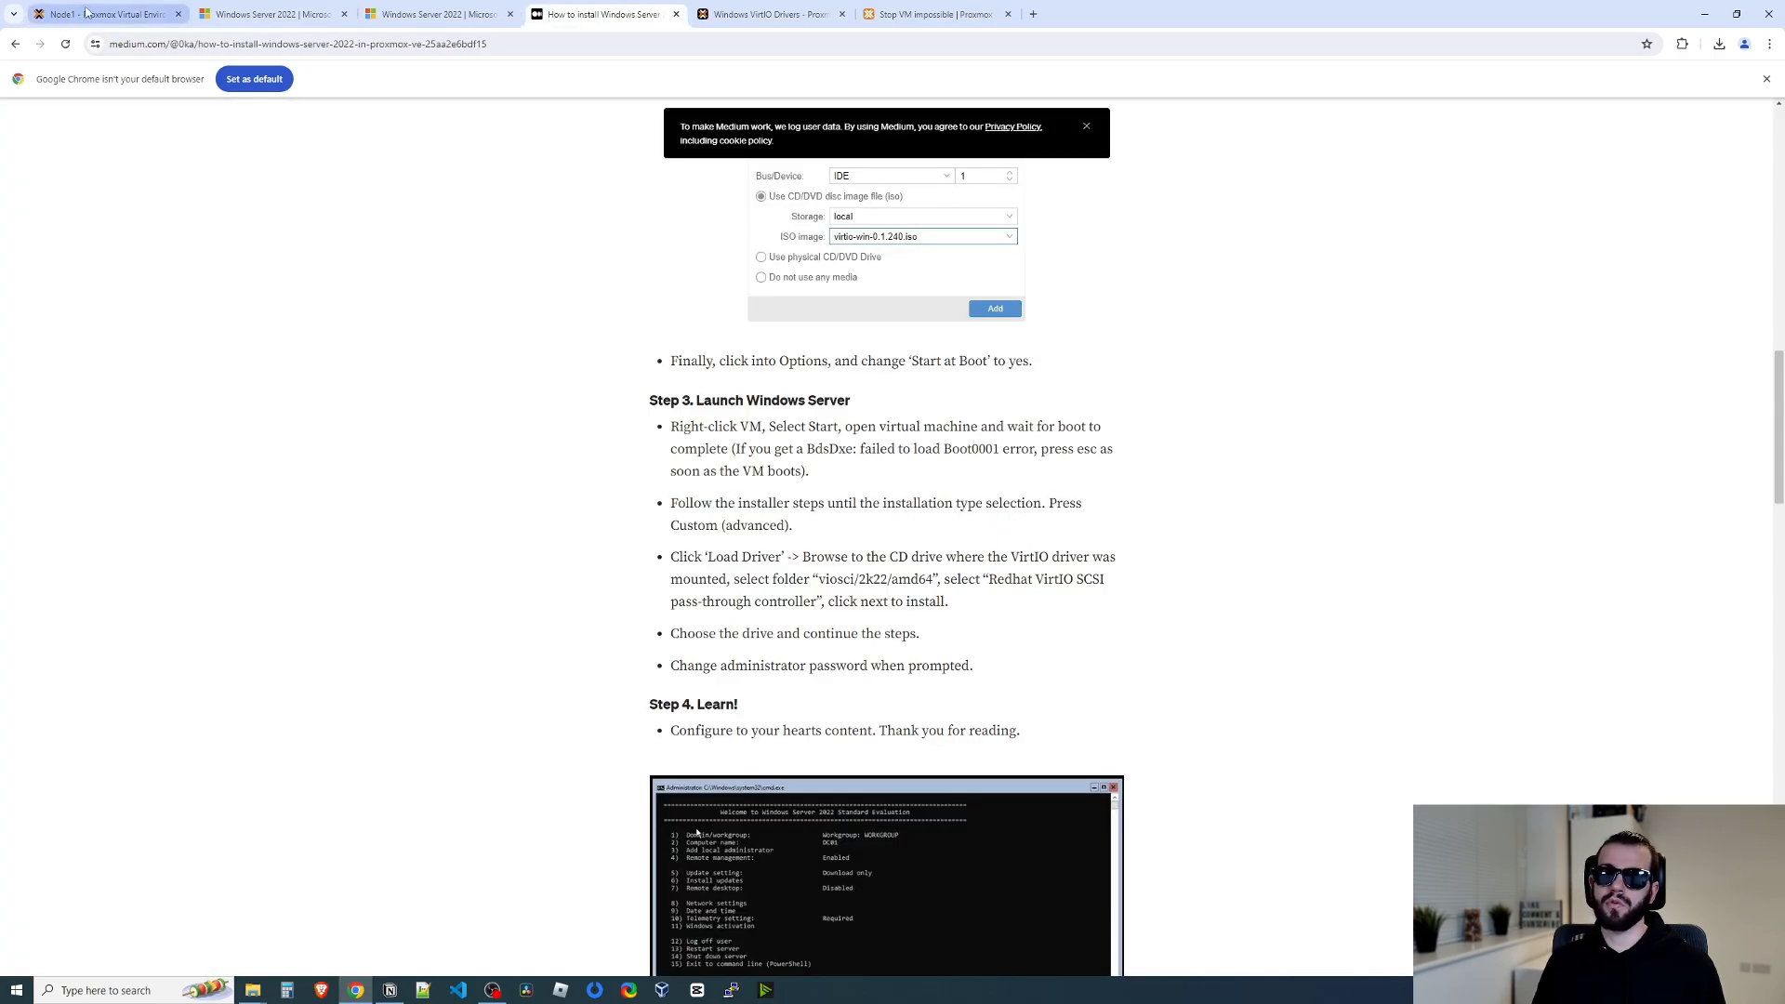
click(86, 10)
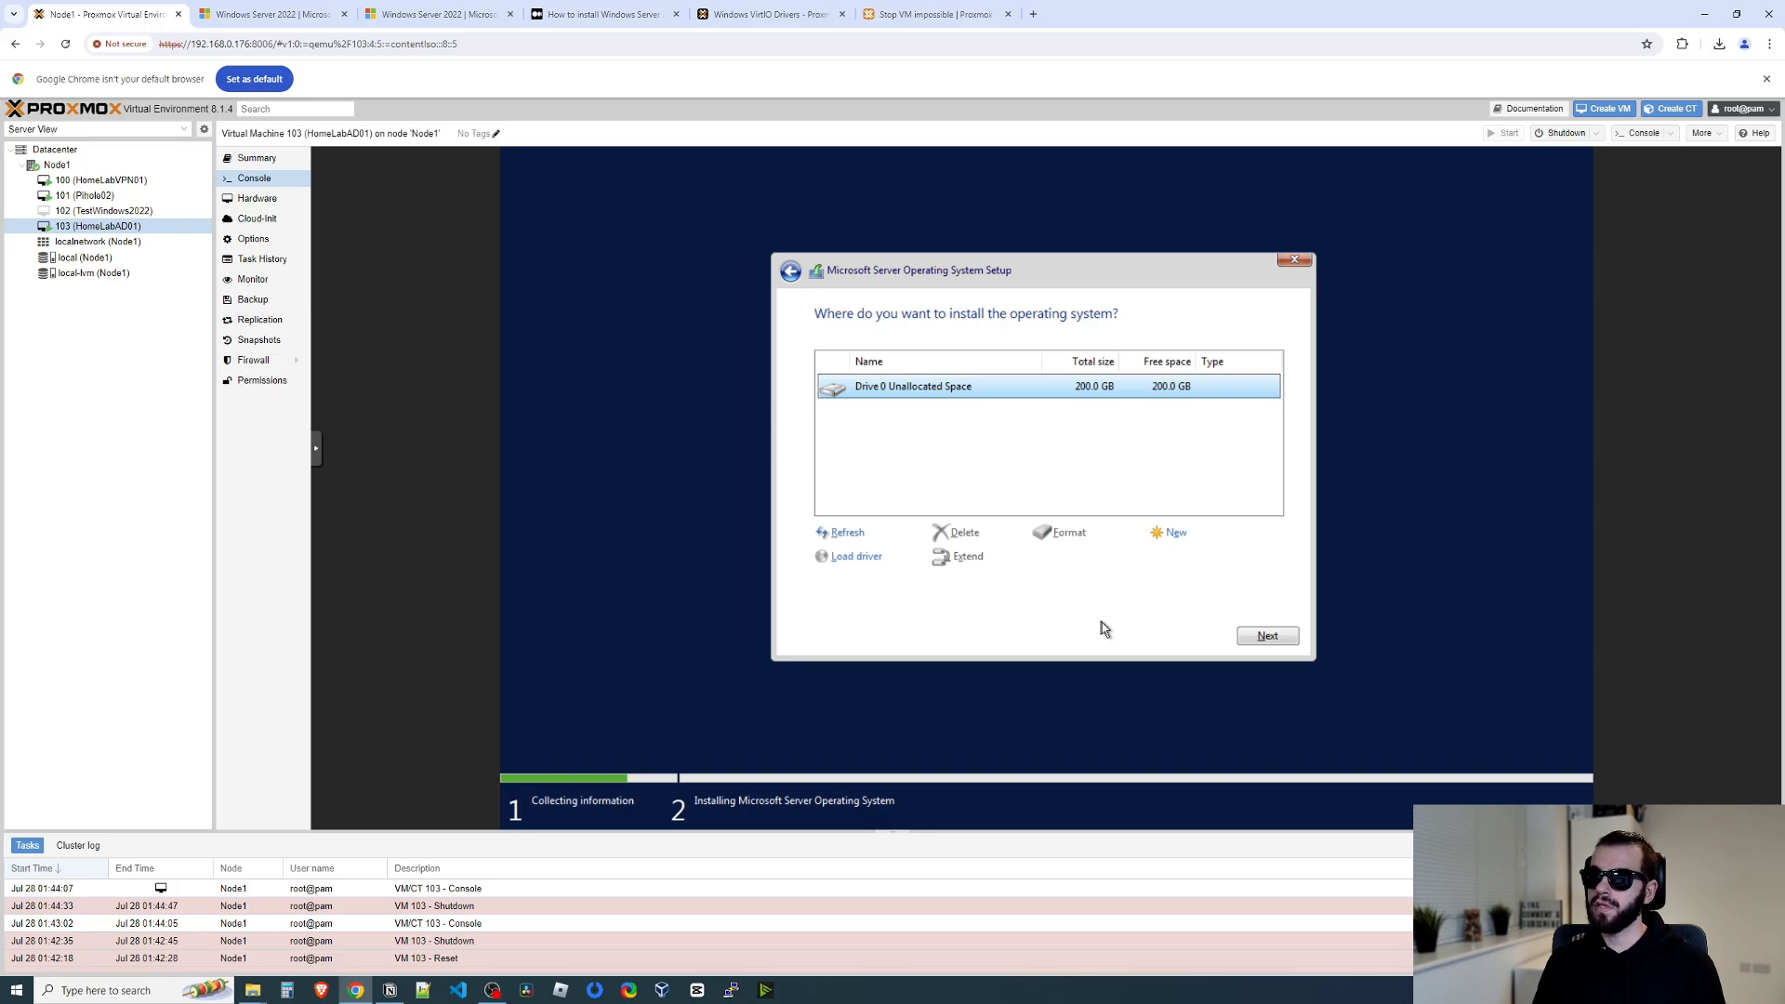
Create a 204800 MB partition on Drive 0, accept the additional system partitions and start the Windows Server installation.
click(1163, 544)
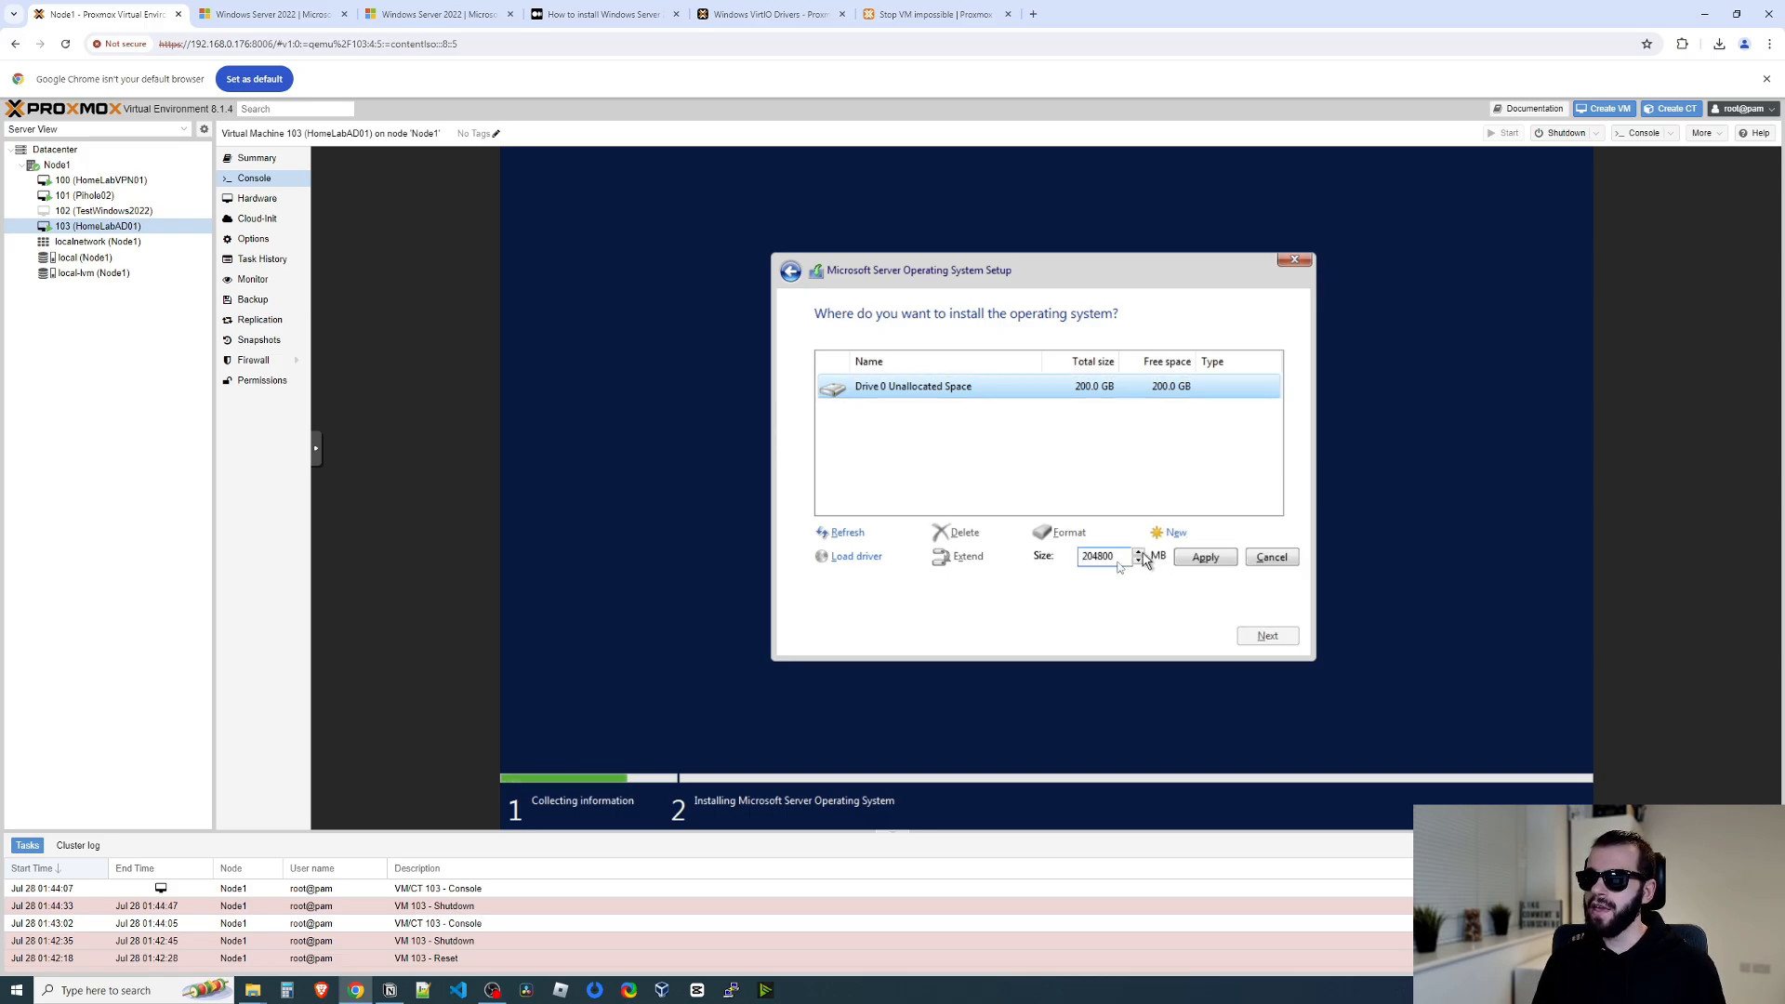
click(1206, 557)
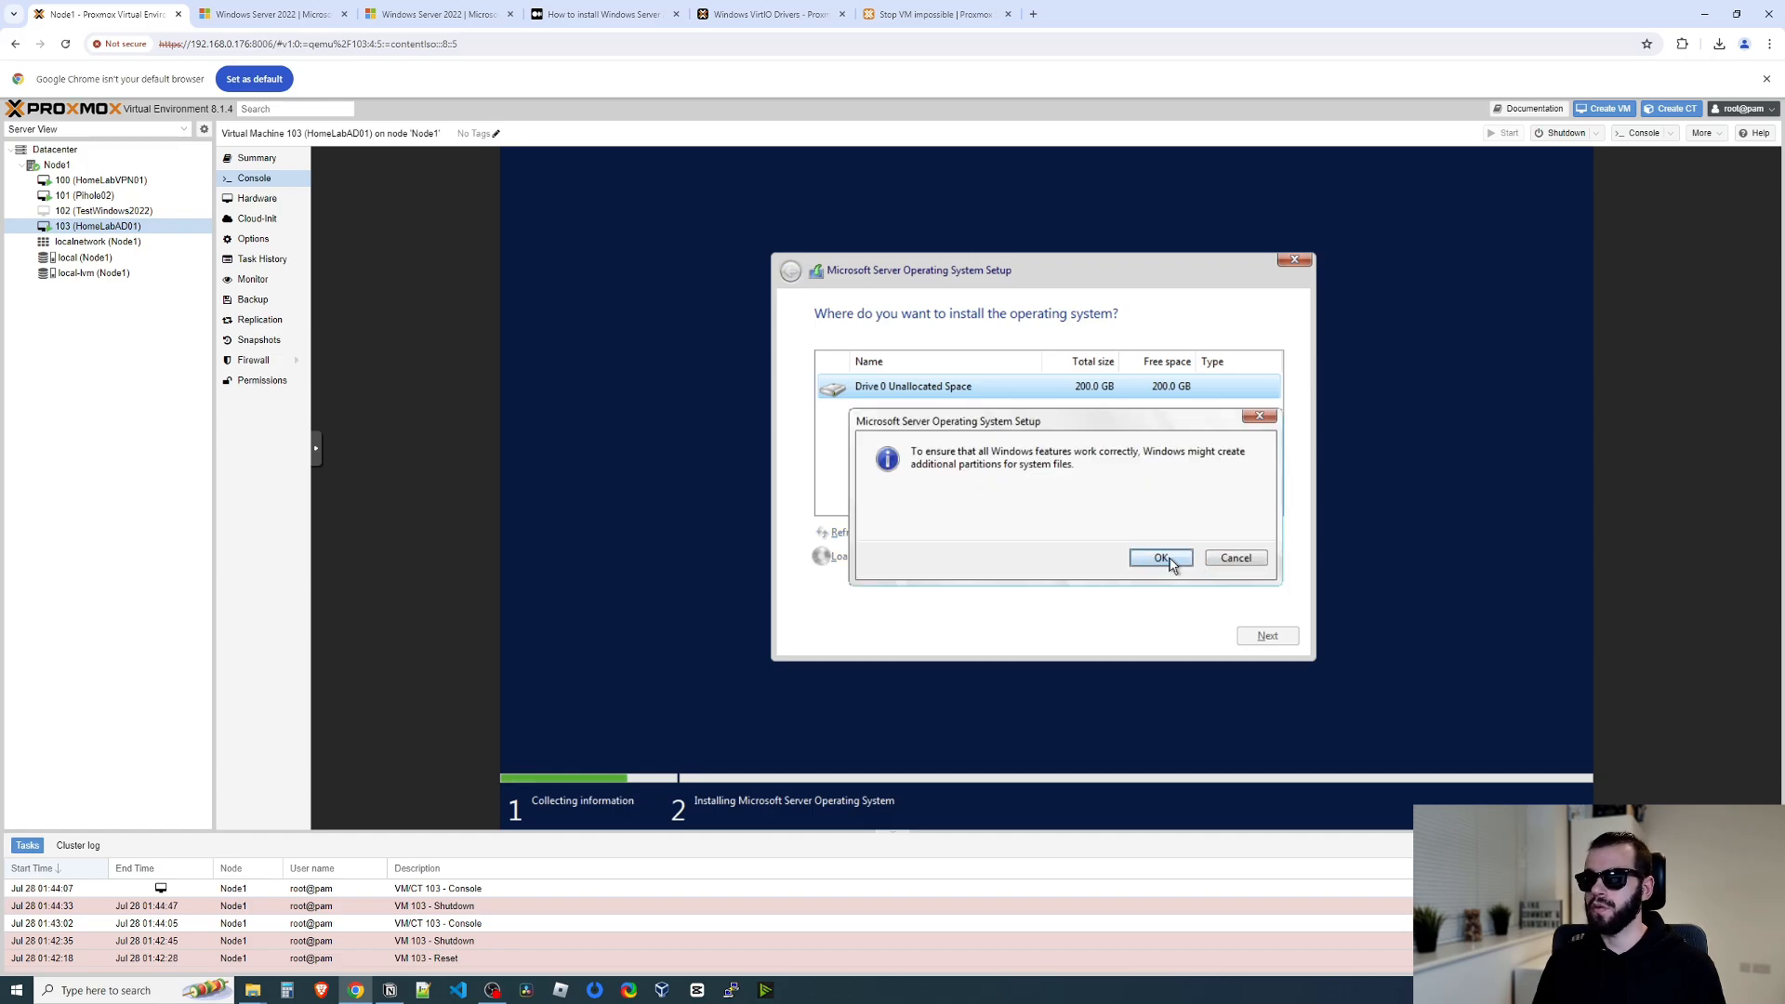
click(1169, 559)
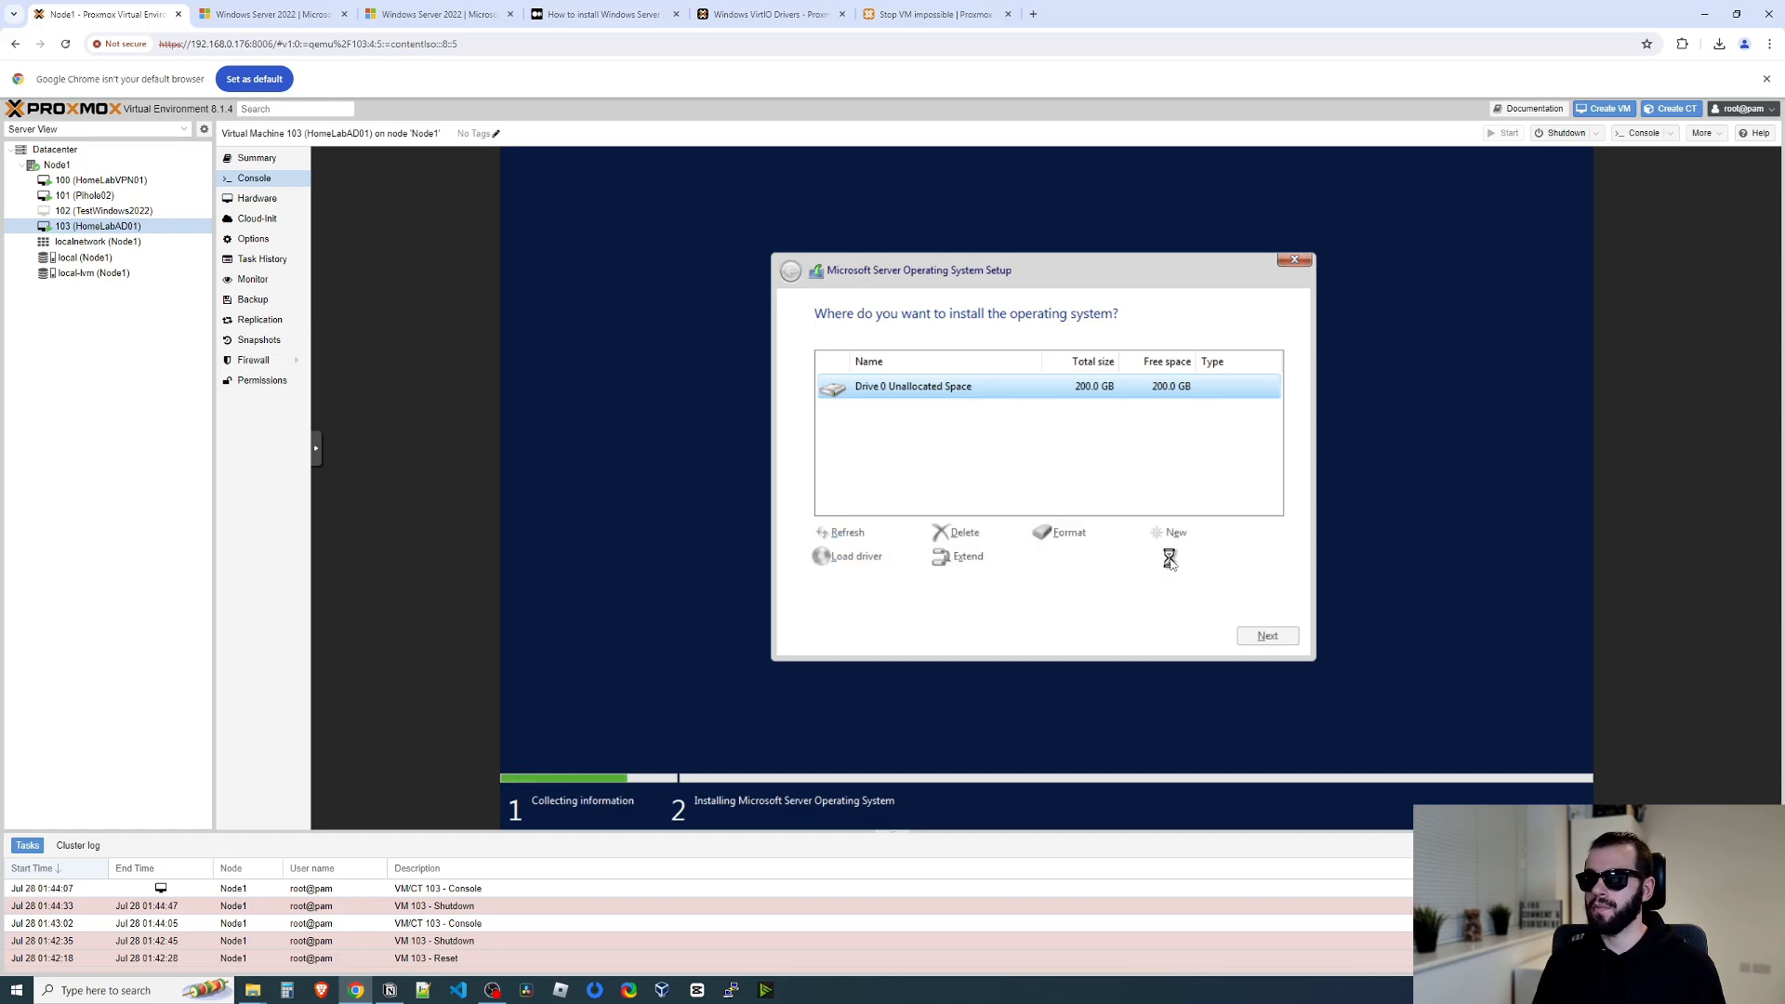
click(1264, 641)
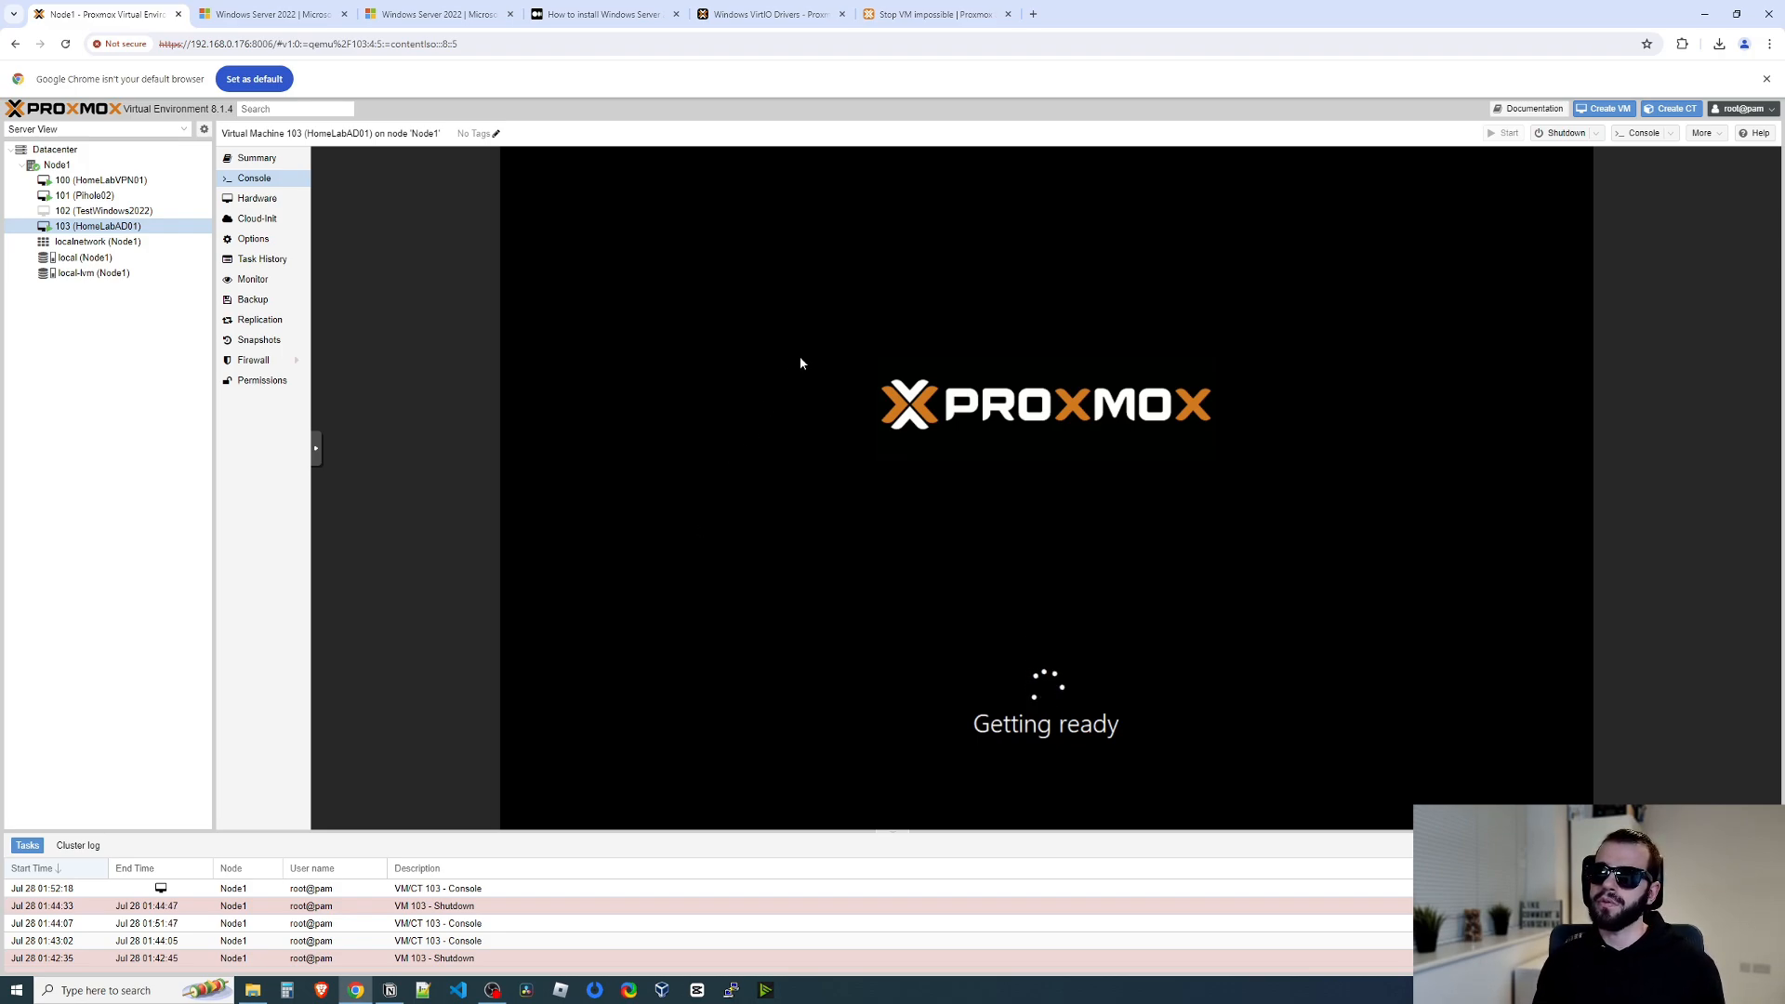
Enter the password for the built-in administrator account in the Windows Customize settings screen.
click(464, 891)
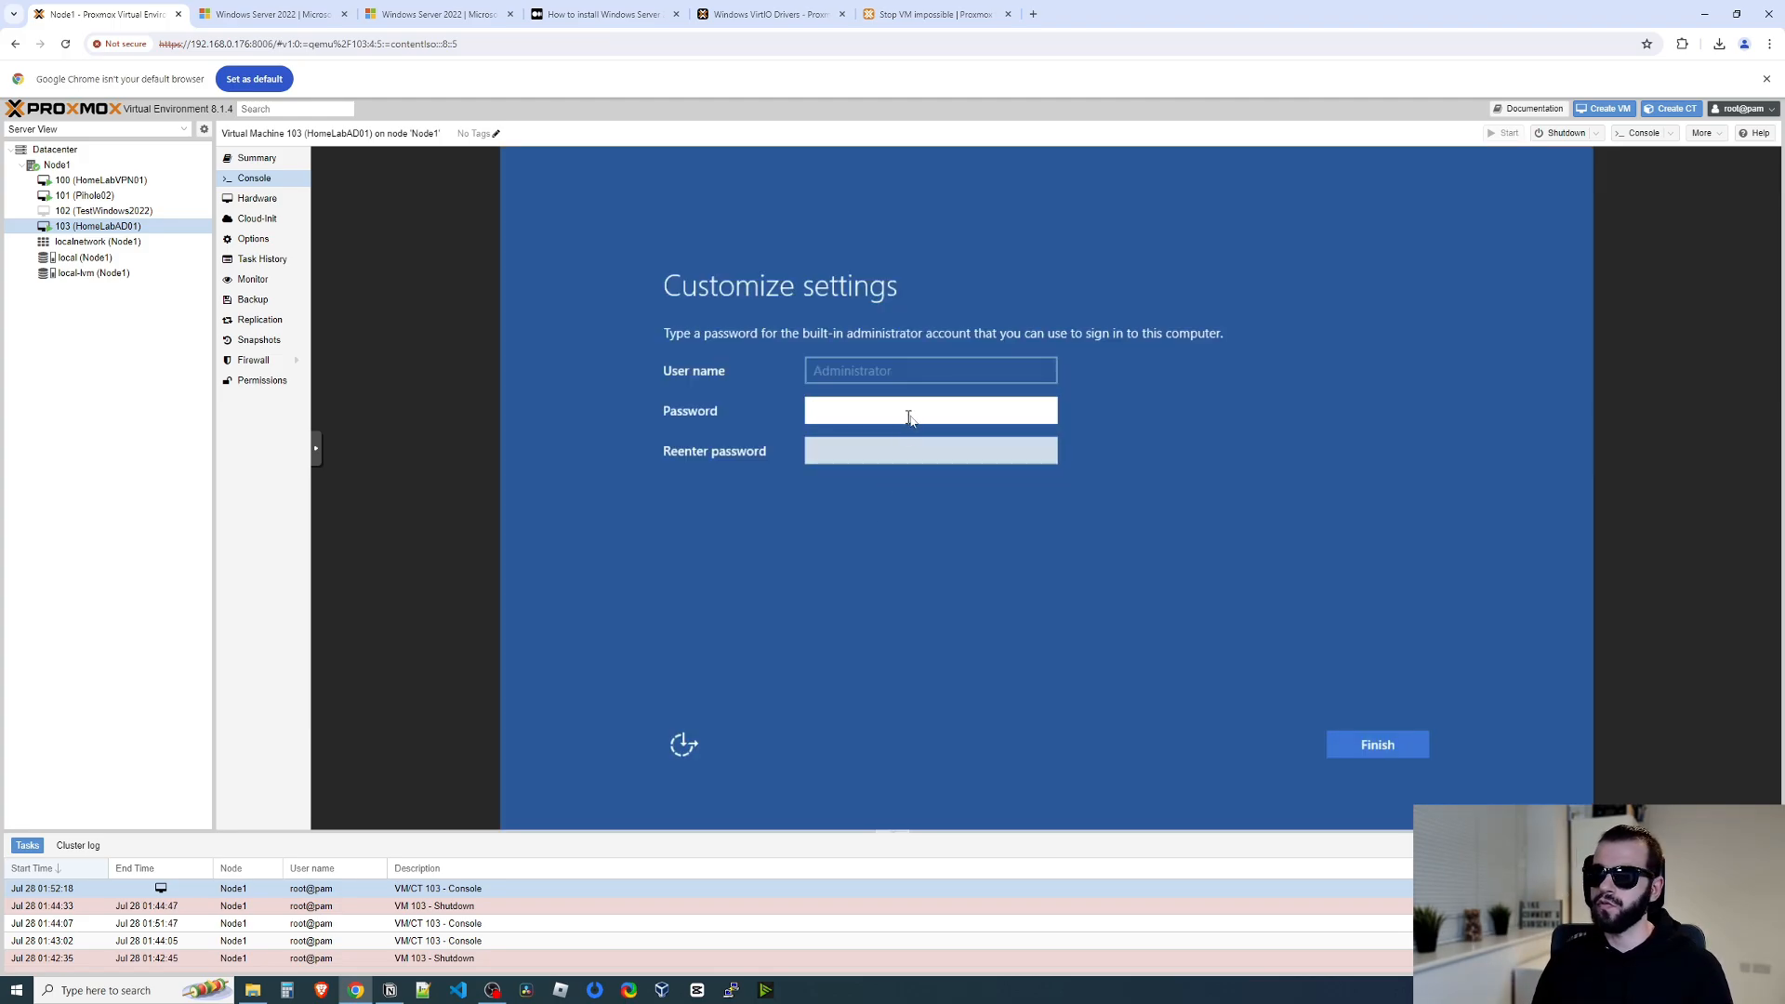
text(*******)
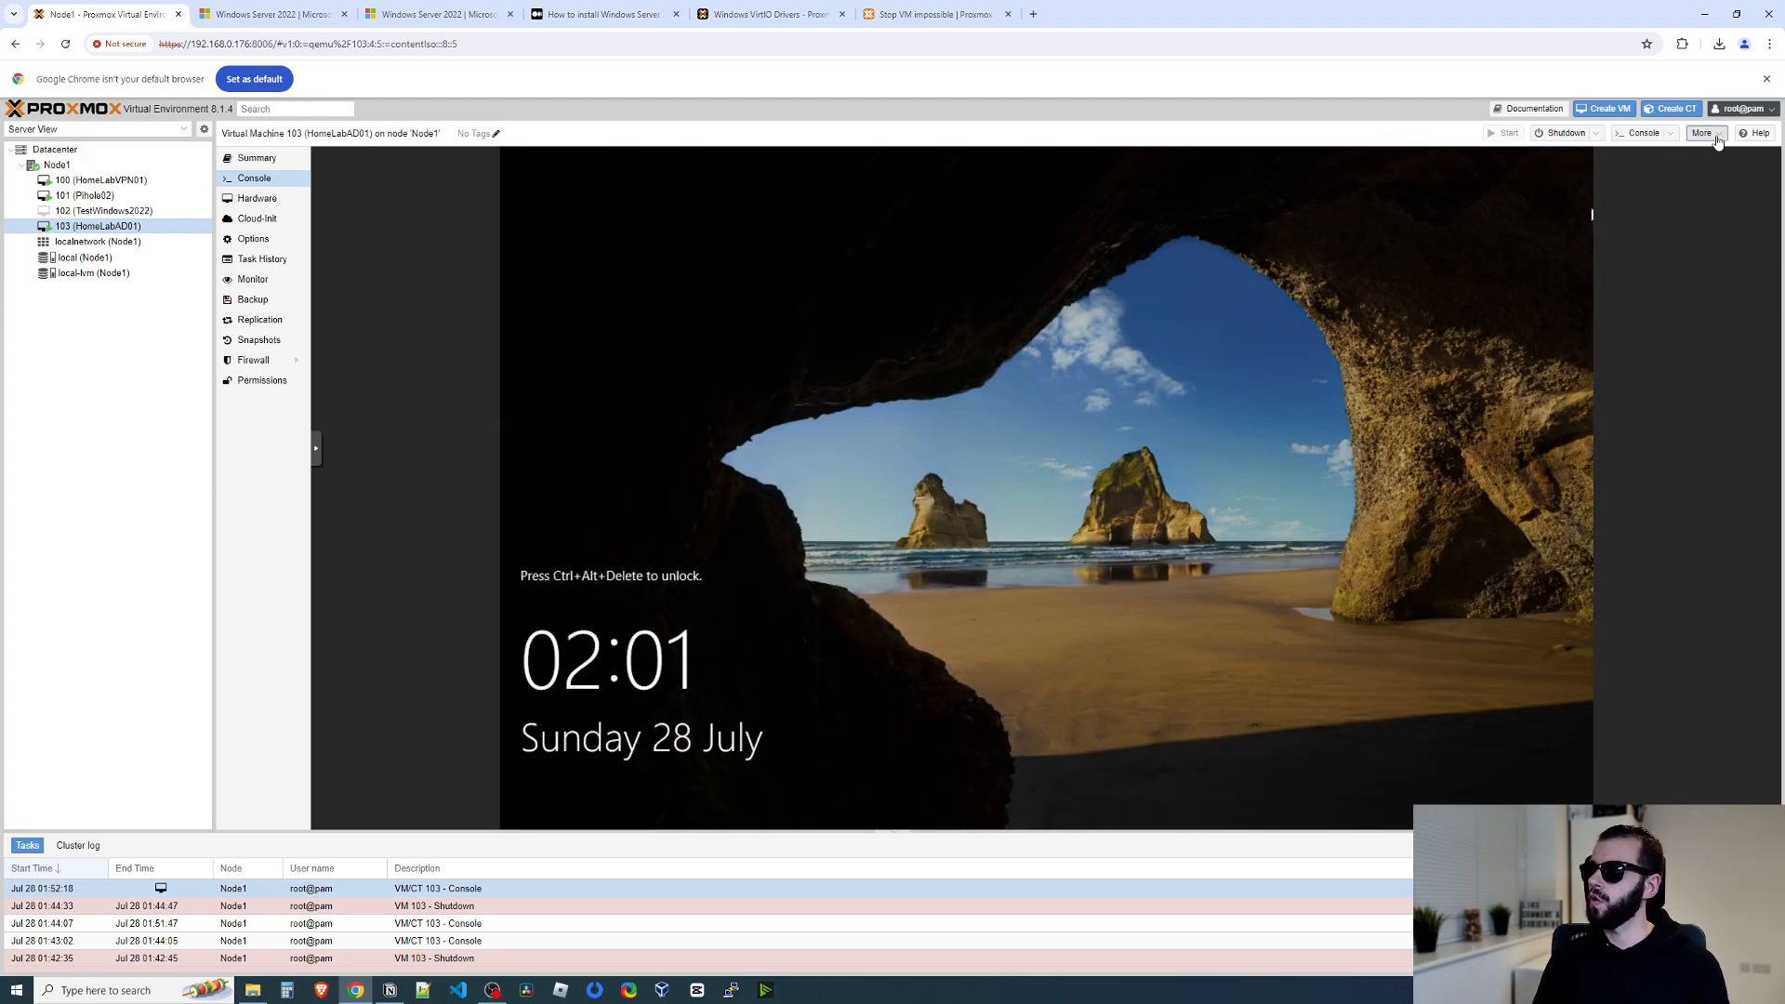
Show the extra keys of the VNC console so that the Windows lock screen can be unlocked.
click(1701, 133)
click(316, 448)
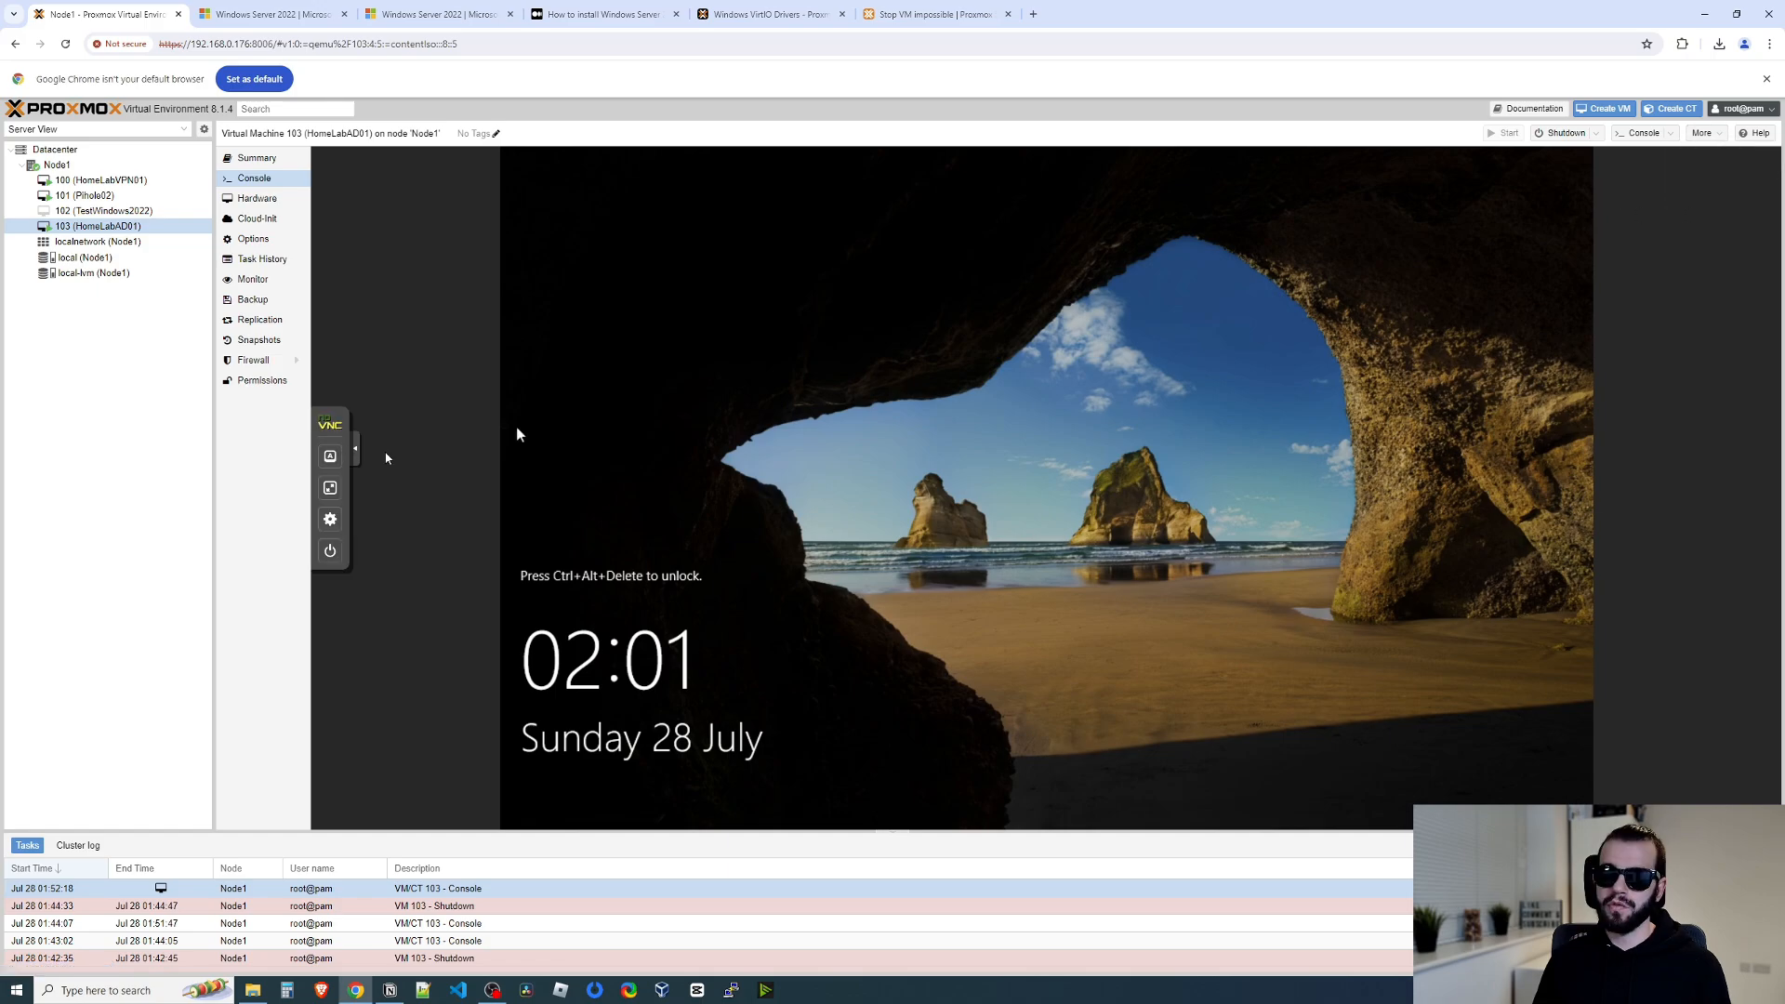
click(330, 456)
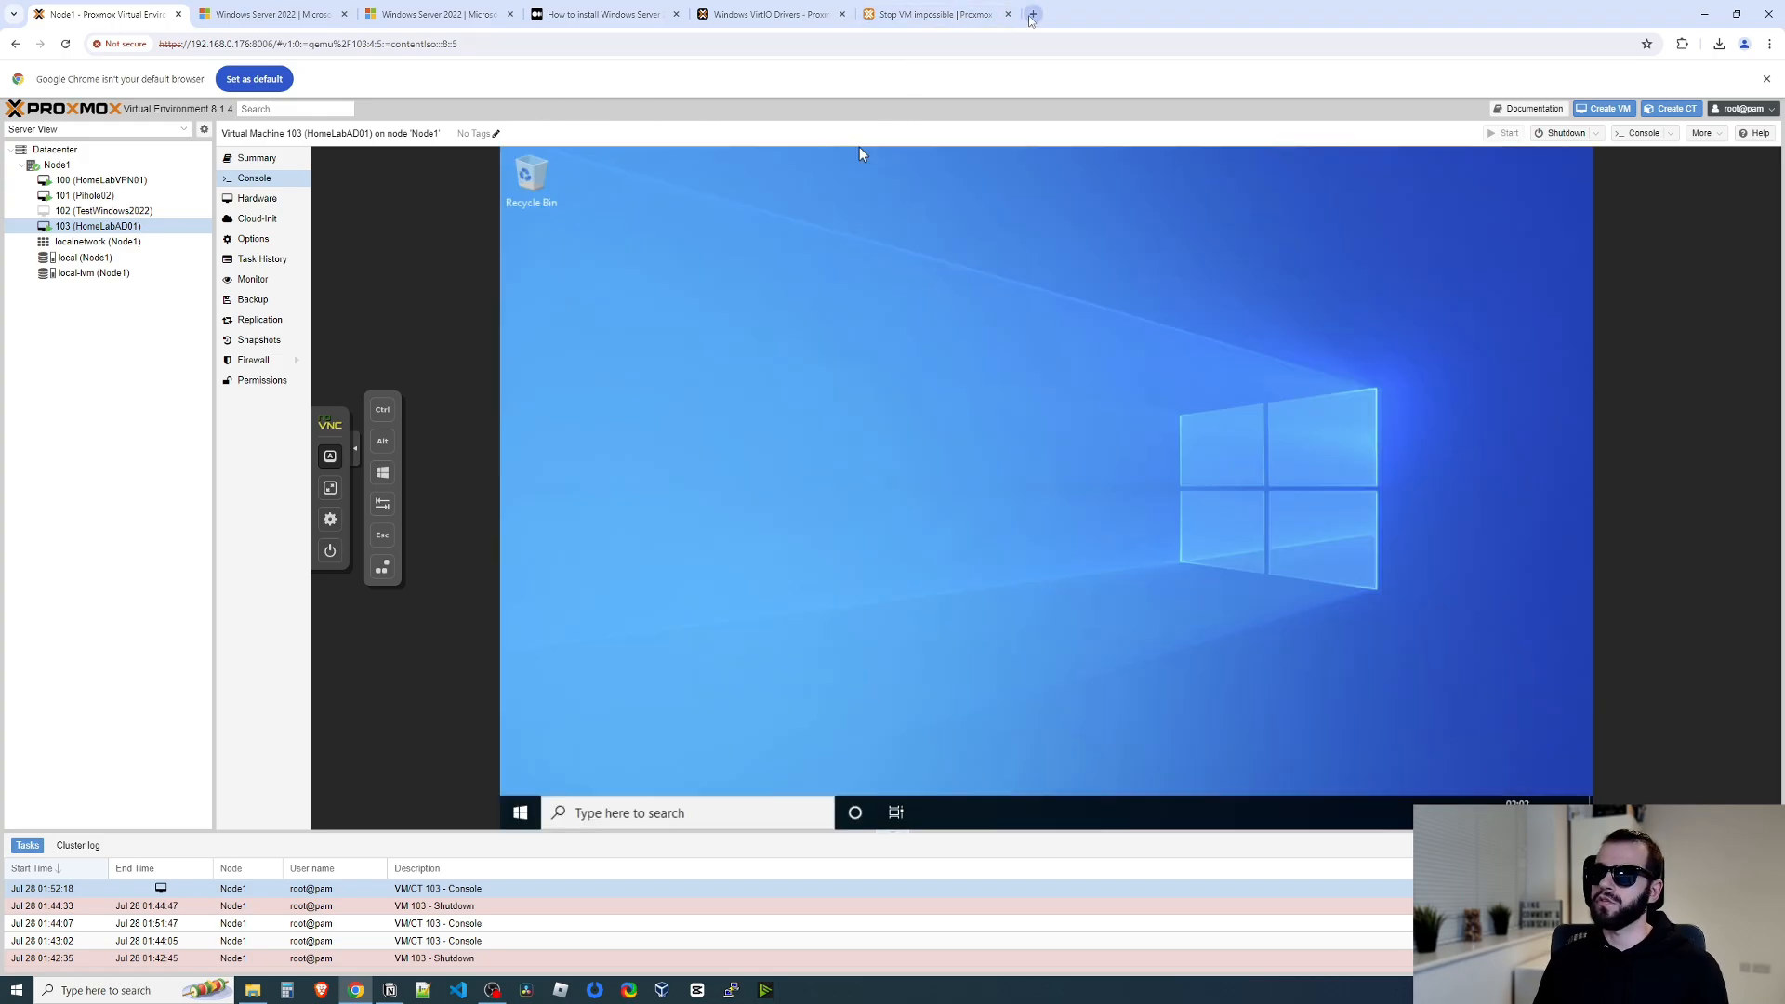
Open a new browser tab beside the Proxmox one and bring up Microsoft Learn's Install Active Directory Domain Services article.
click(1033, 14)
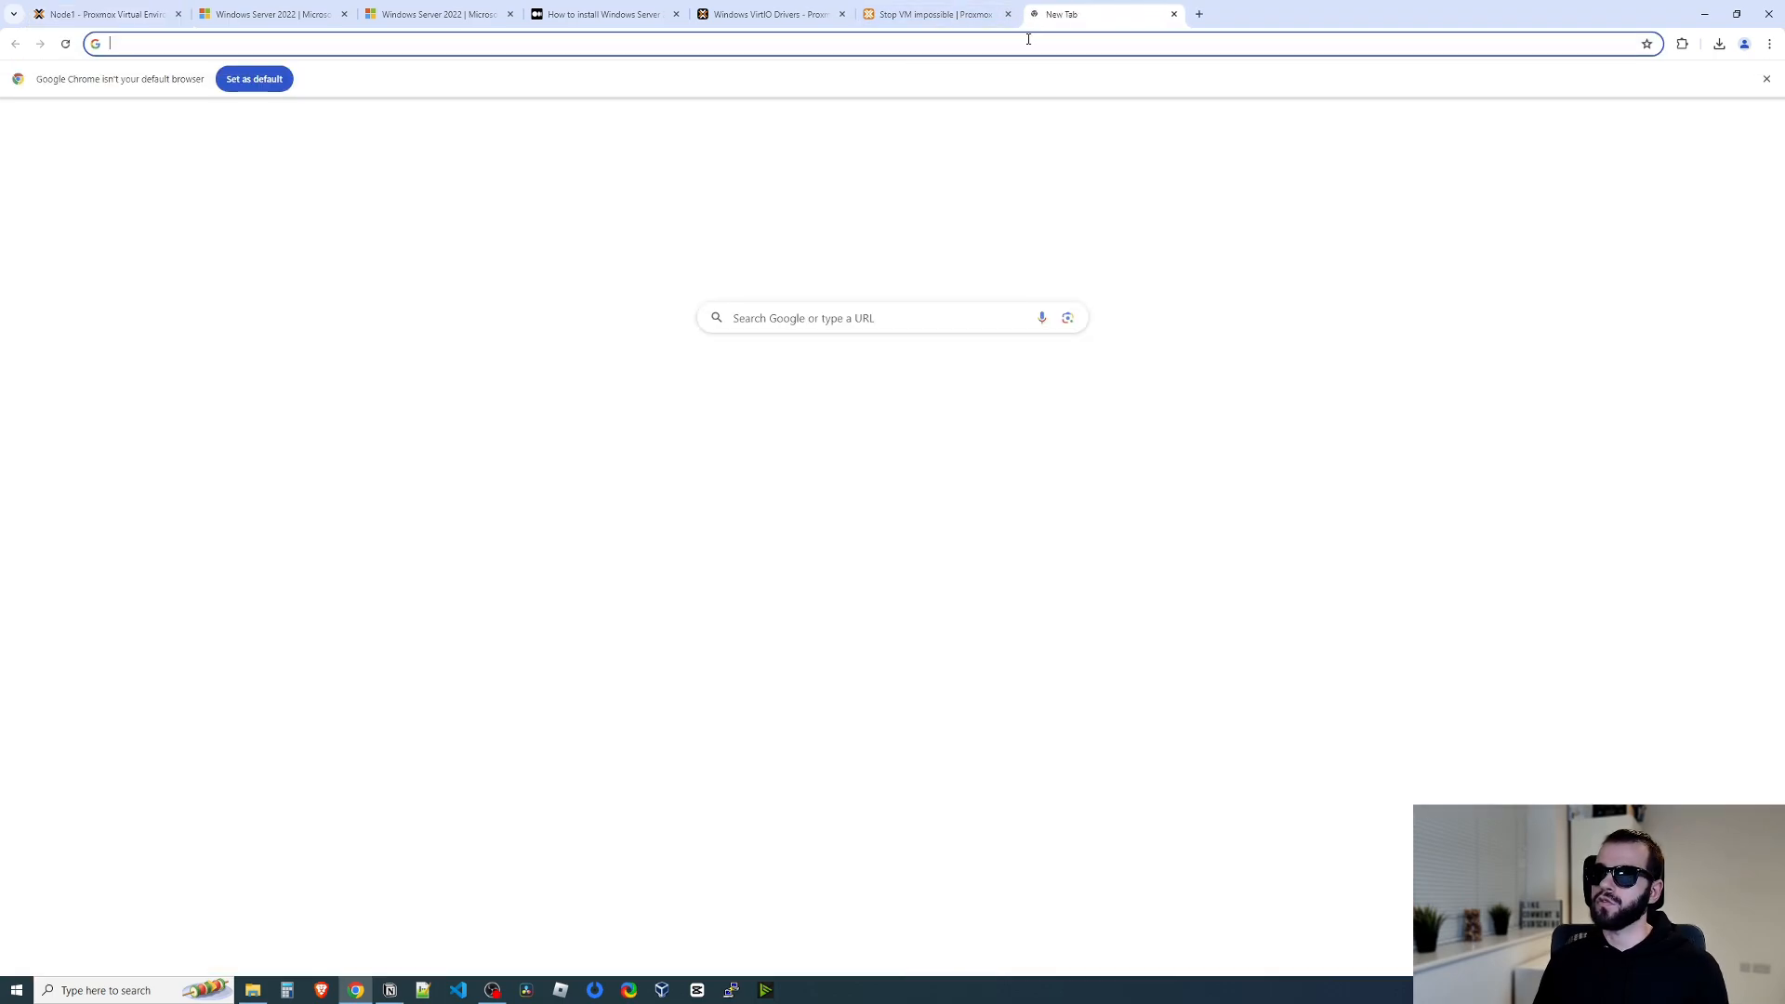
drag(1069, 14, 203, 14)
click(294, 40)
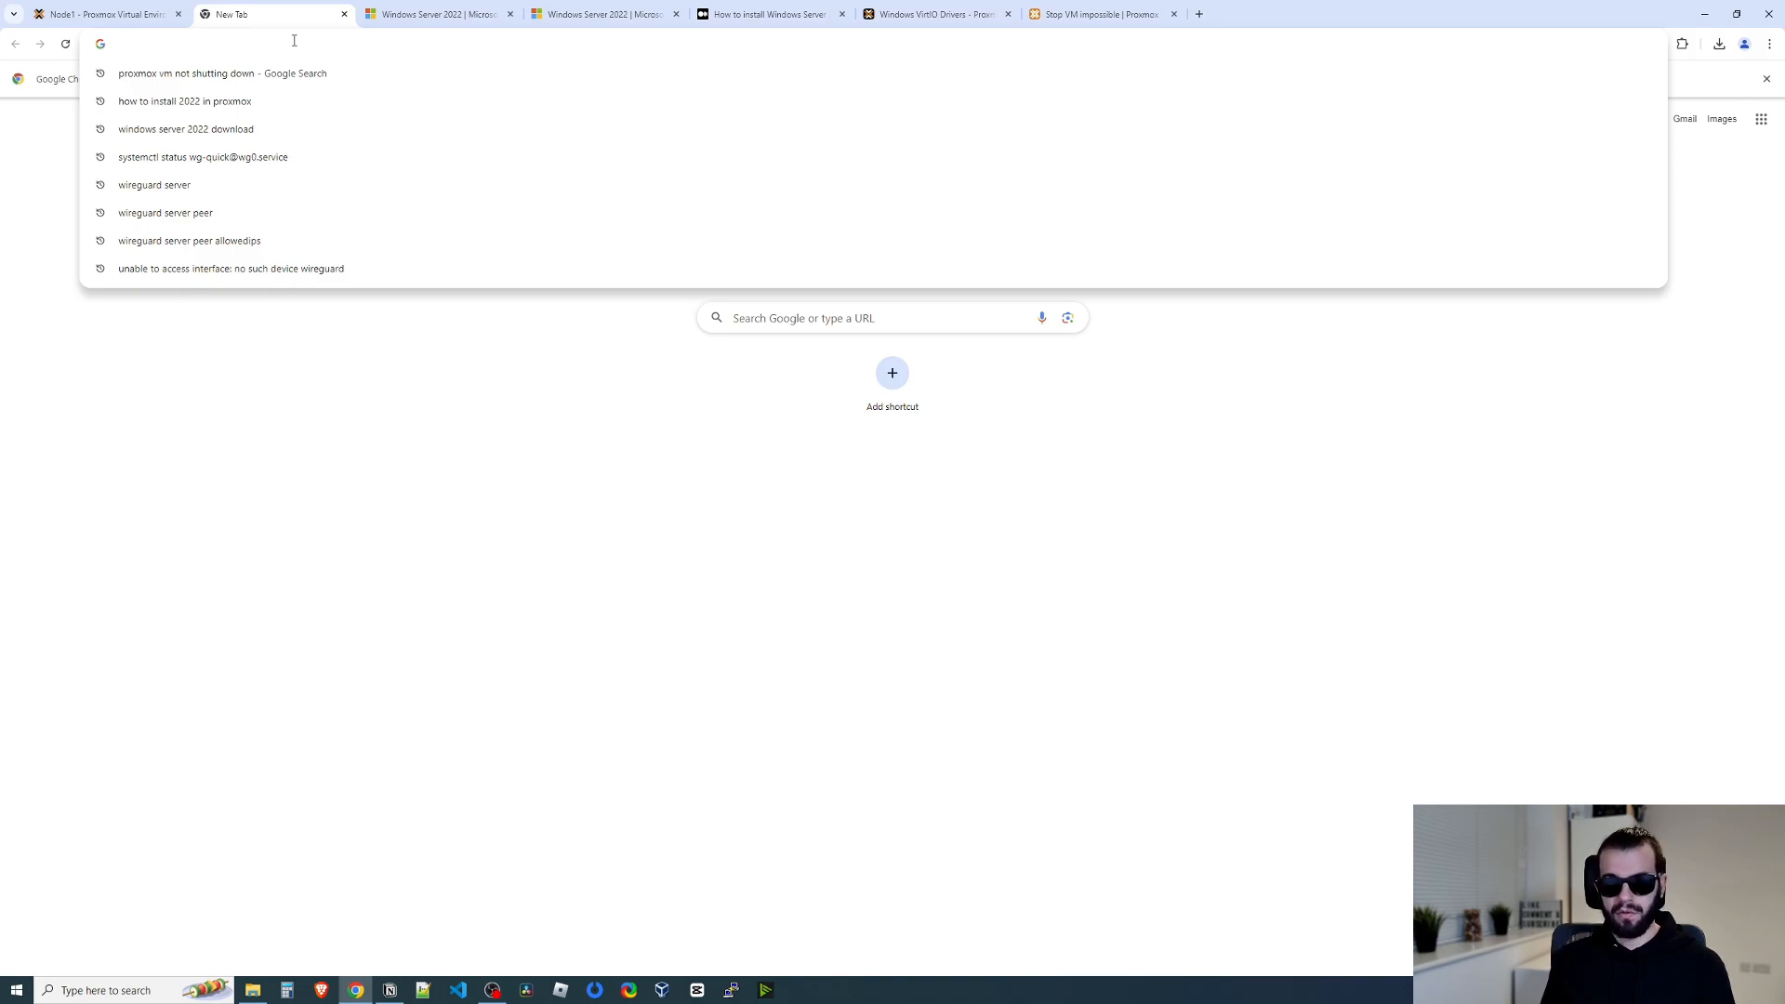
click(321, 424)
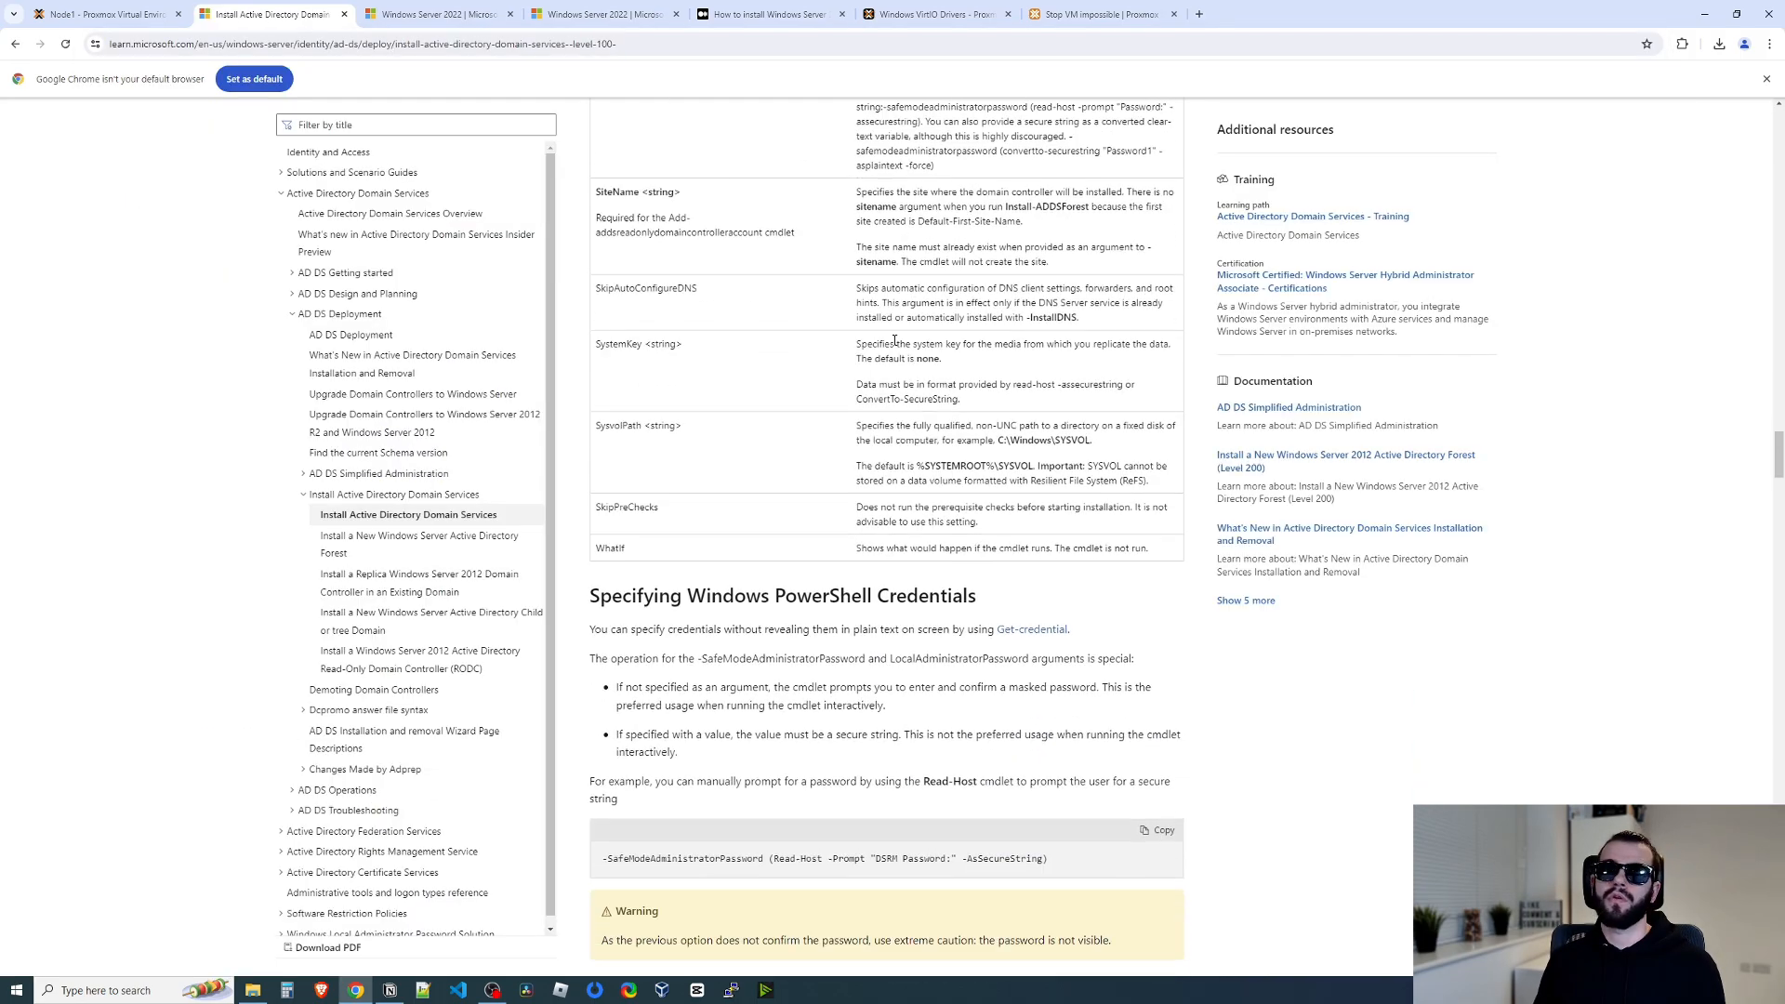
Find and read the procedure for installing AD DS by using Server Manager in the Microsoft Learn article.
scroll(895, 340, down, 20)
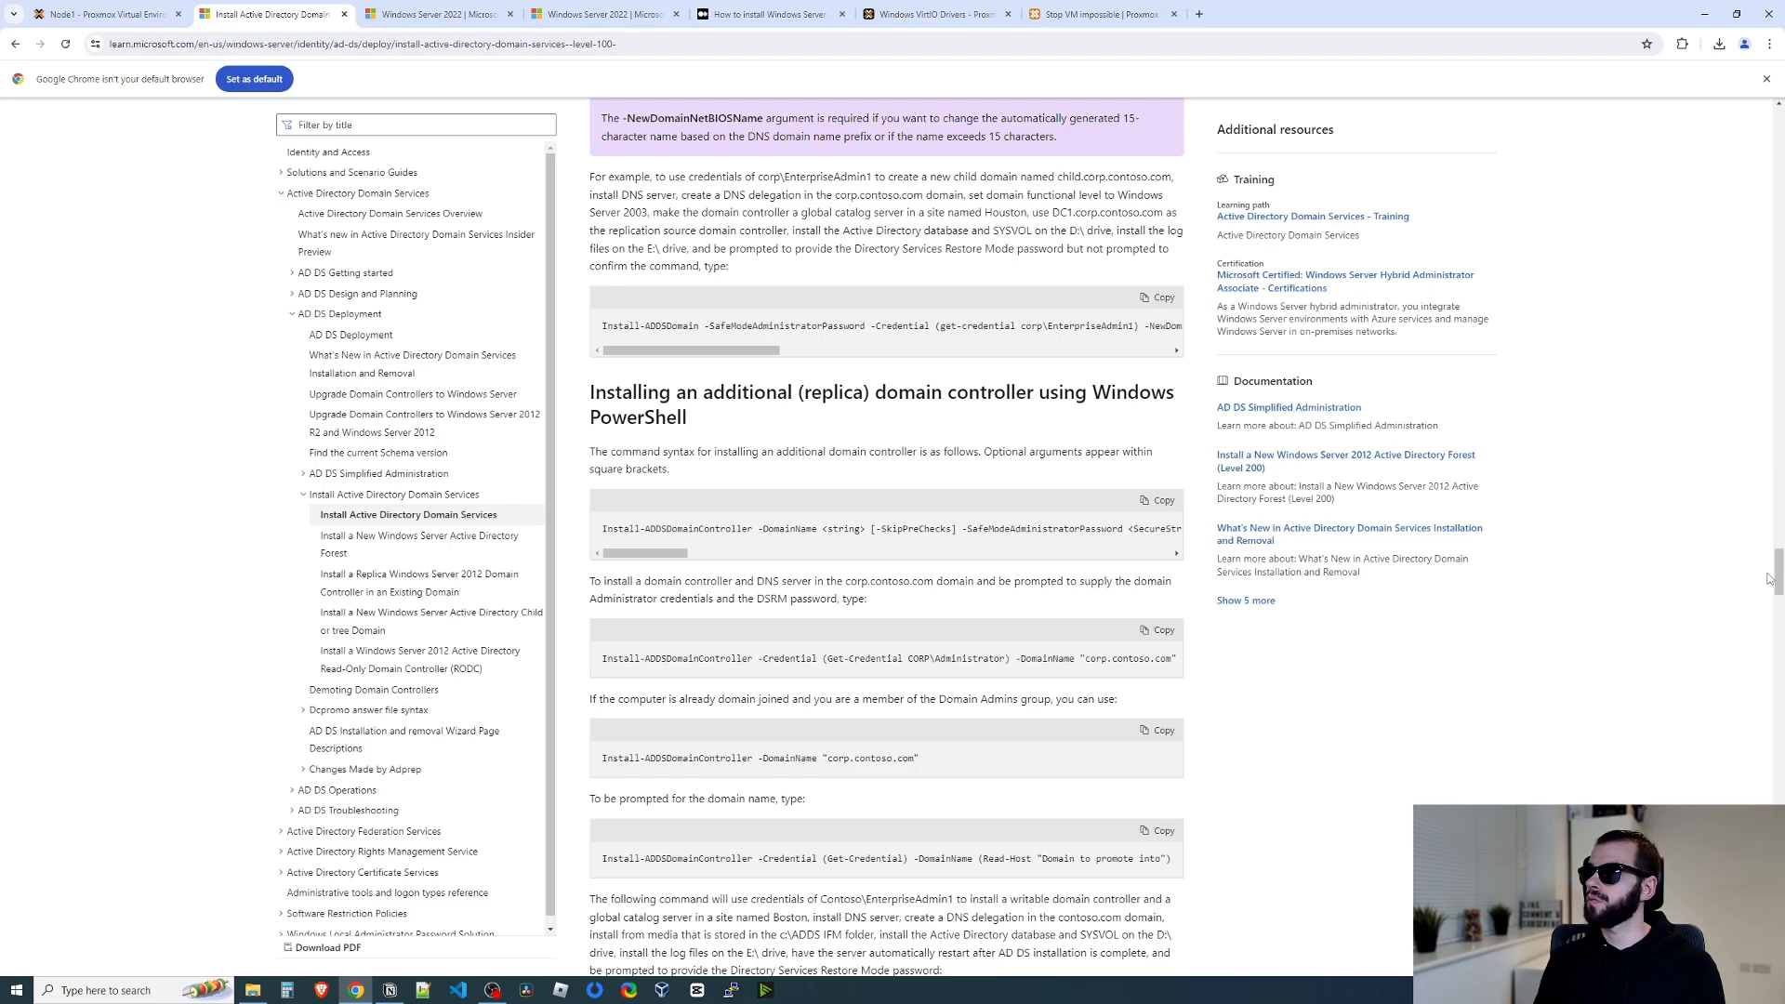
scroll(1769, 578, down, 10)
drag(660, 372, 841, 378)
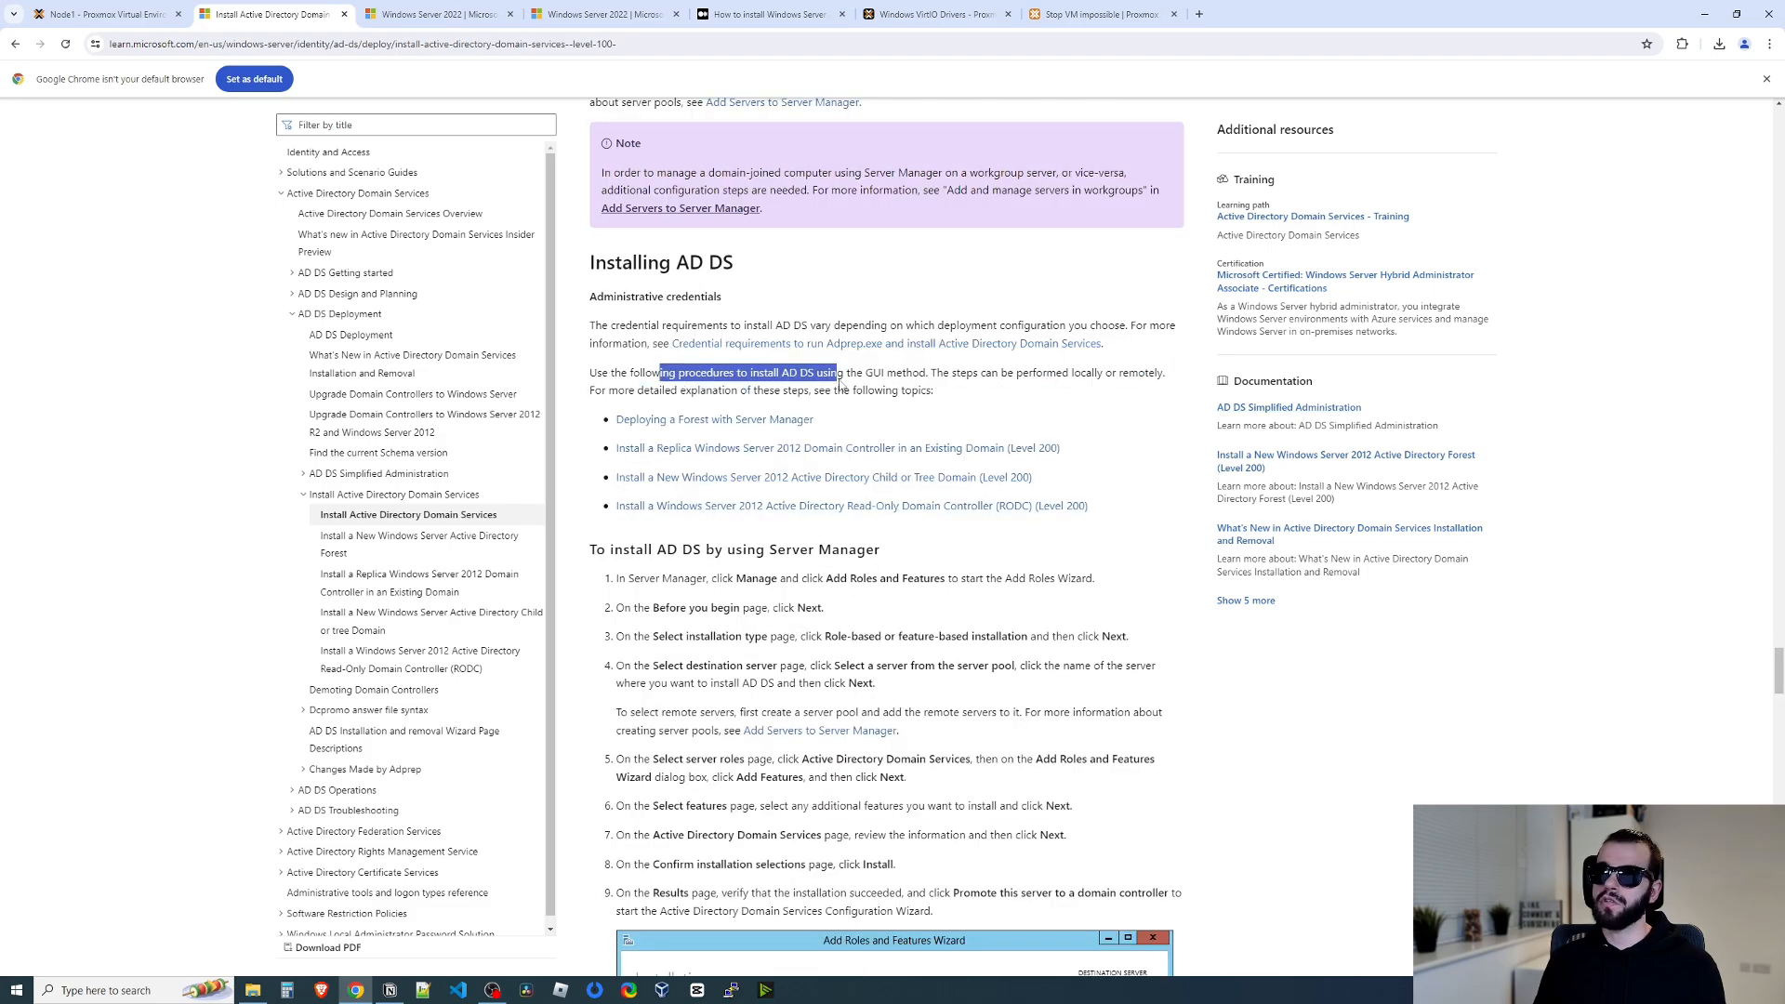
click(936, 377)
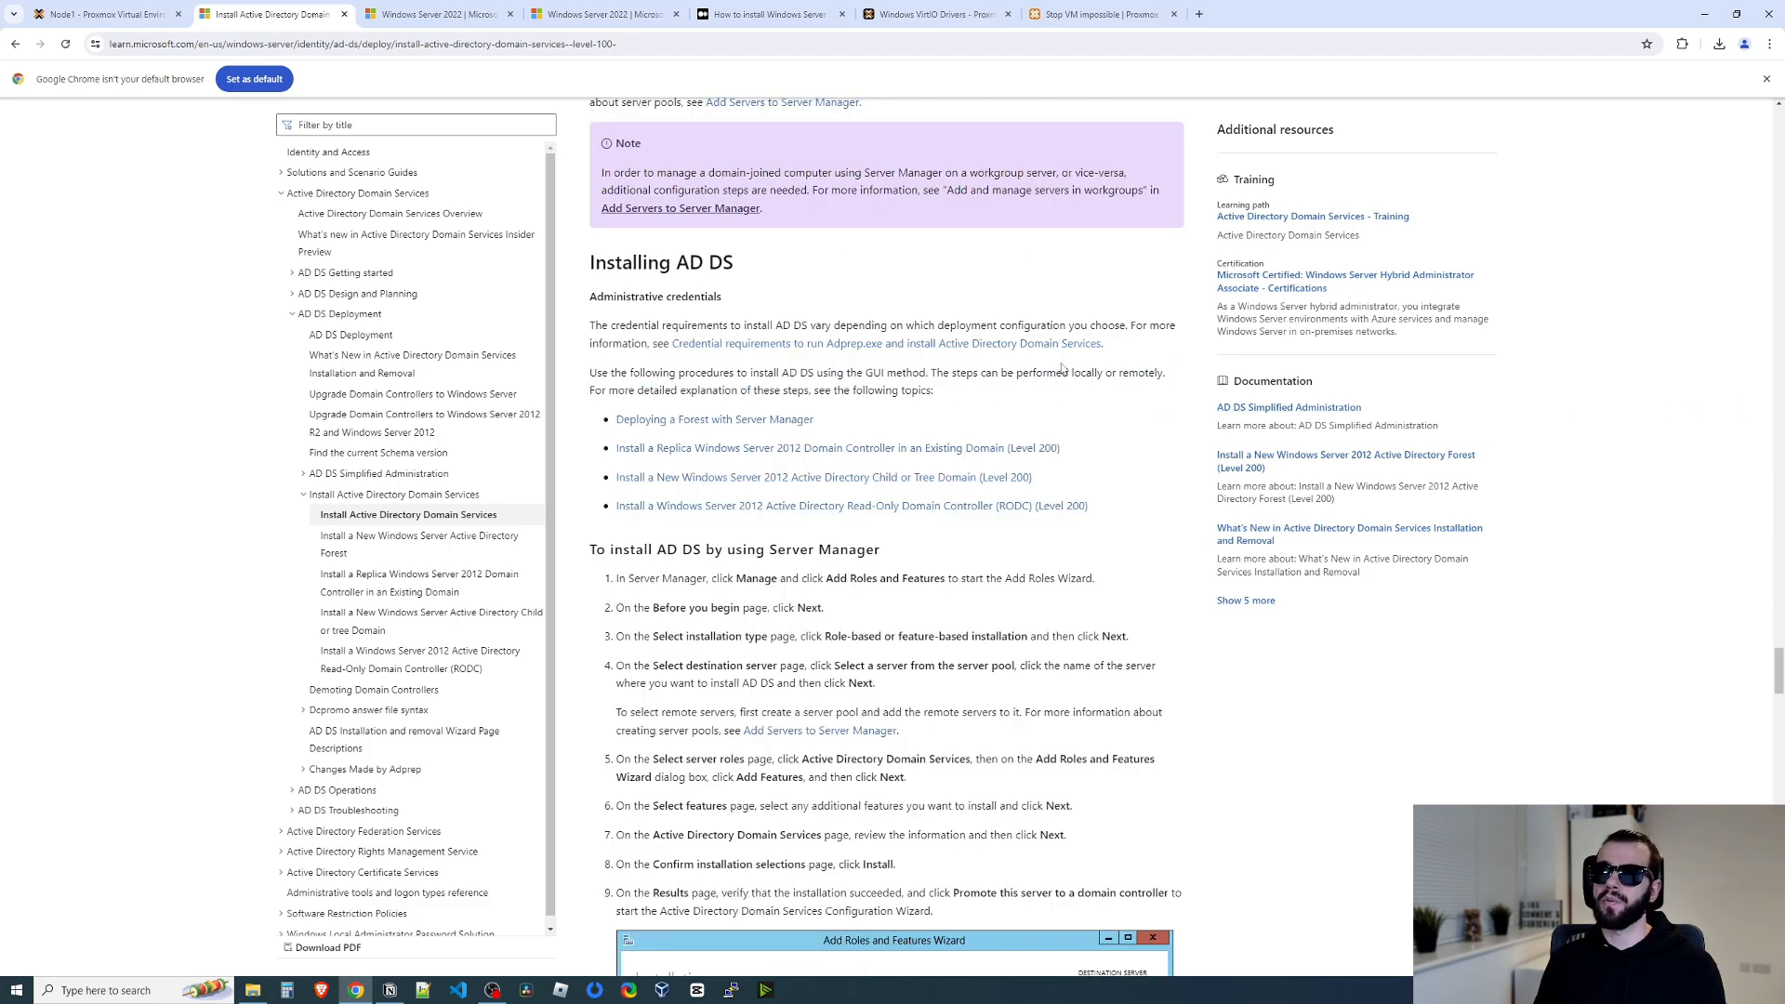
scroll(745, 372, down, 2)
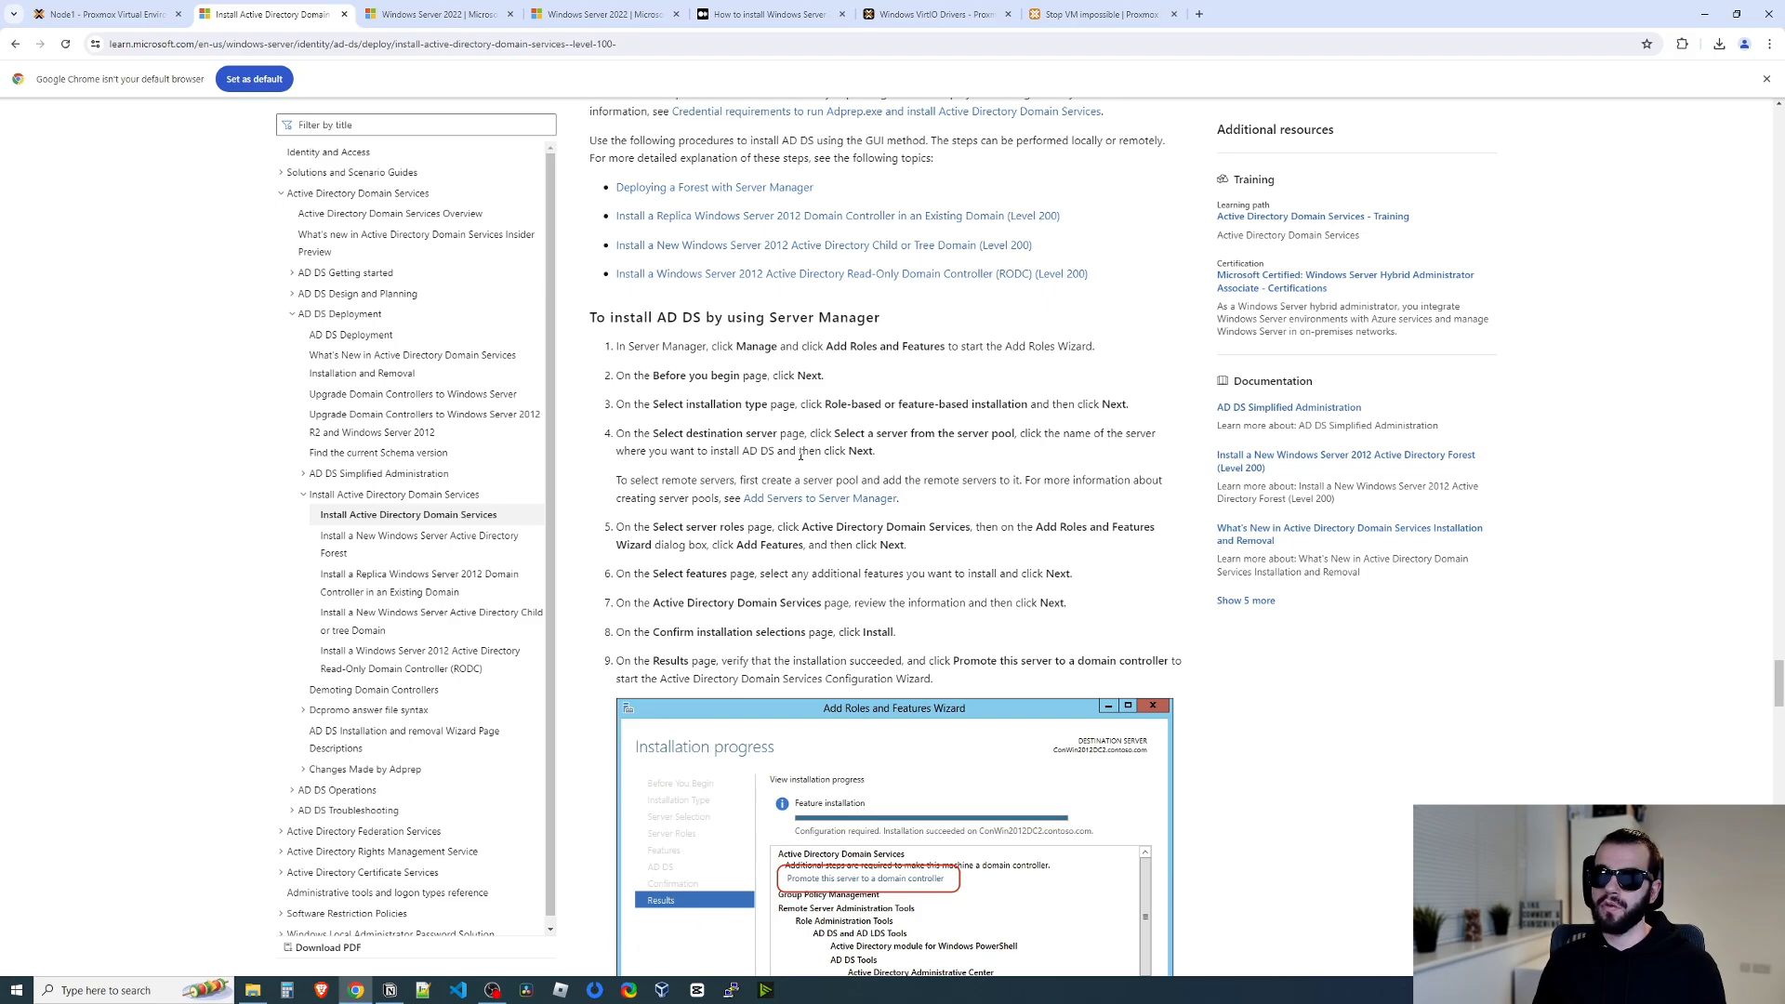
Return to HomeLabAD01's console in Proxmox, close Server Manager and open the Network Connections window.
click(97, 11)
click(1048, 290)
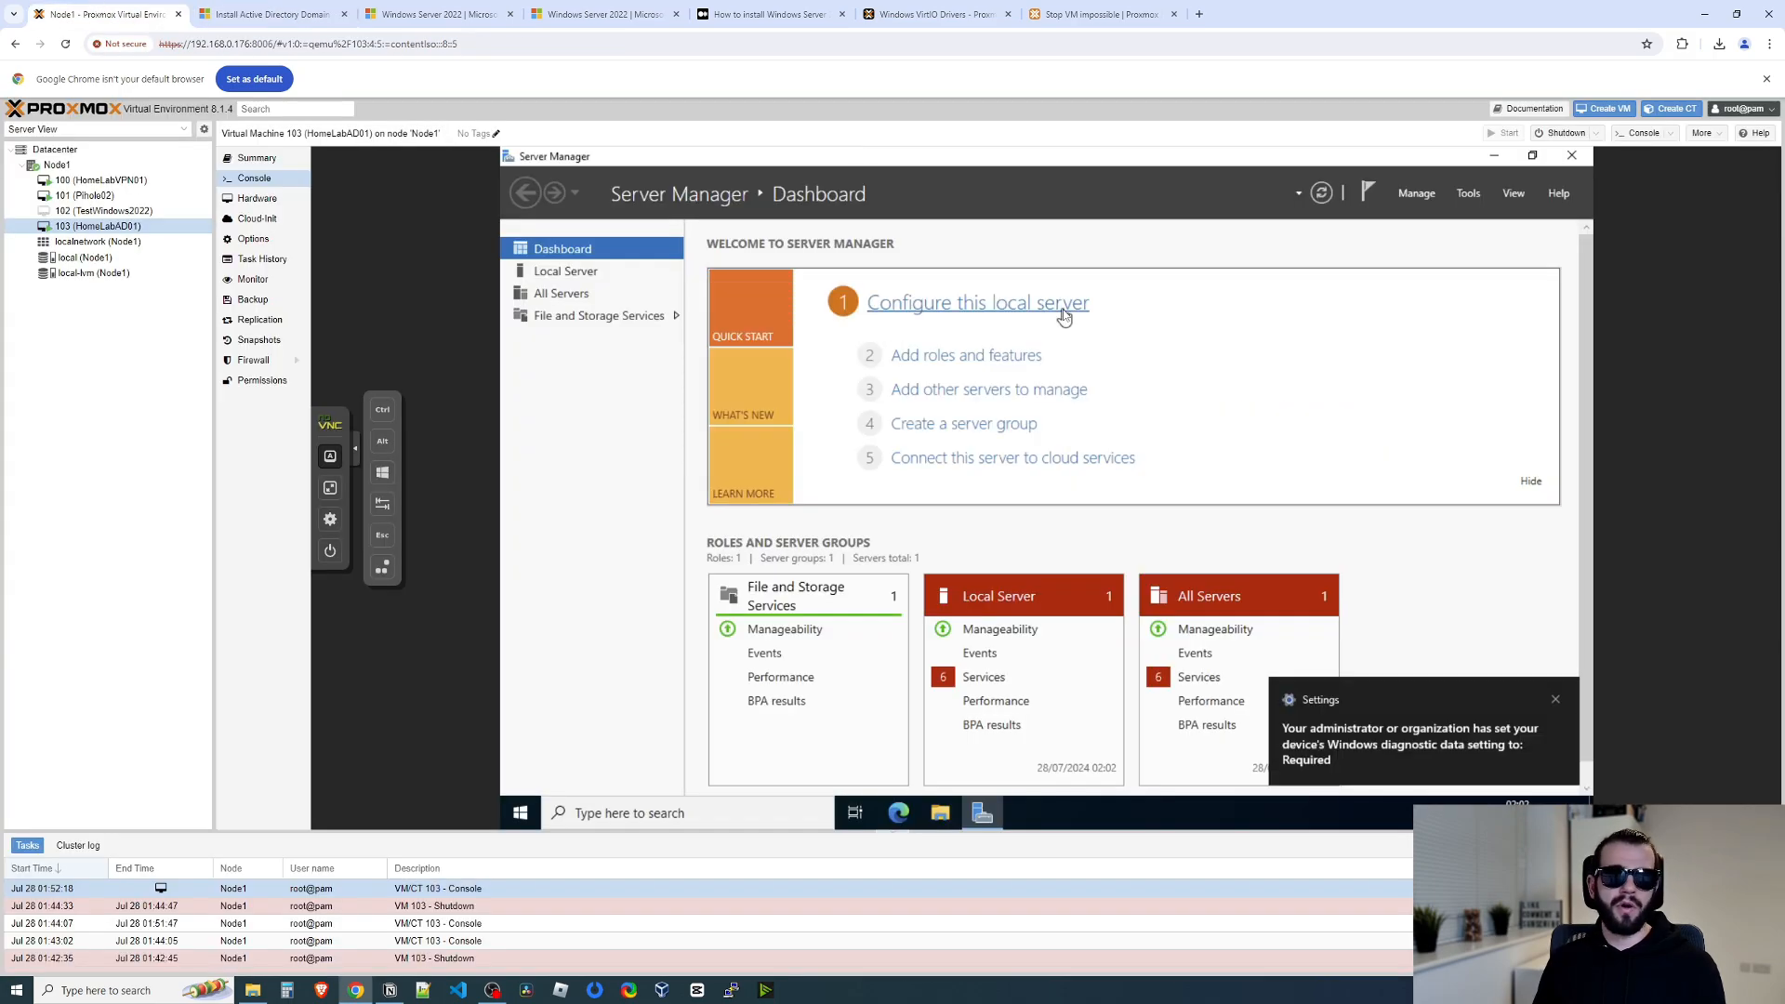
click(1572, 156)
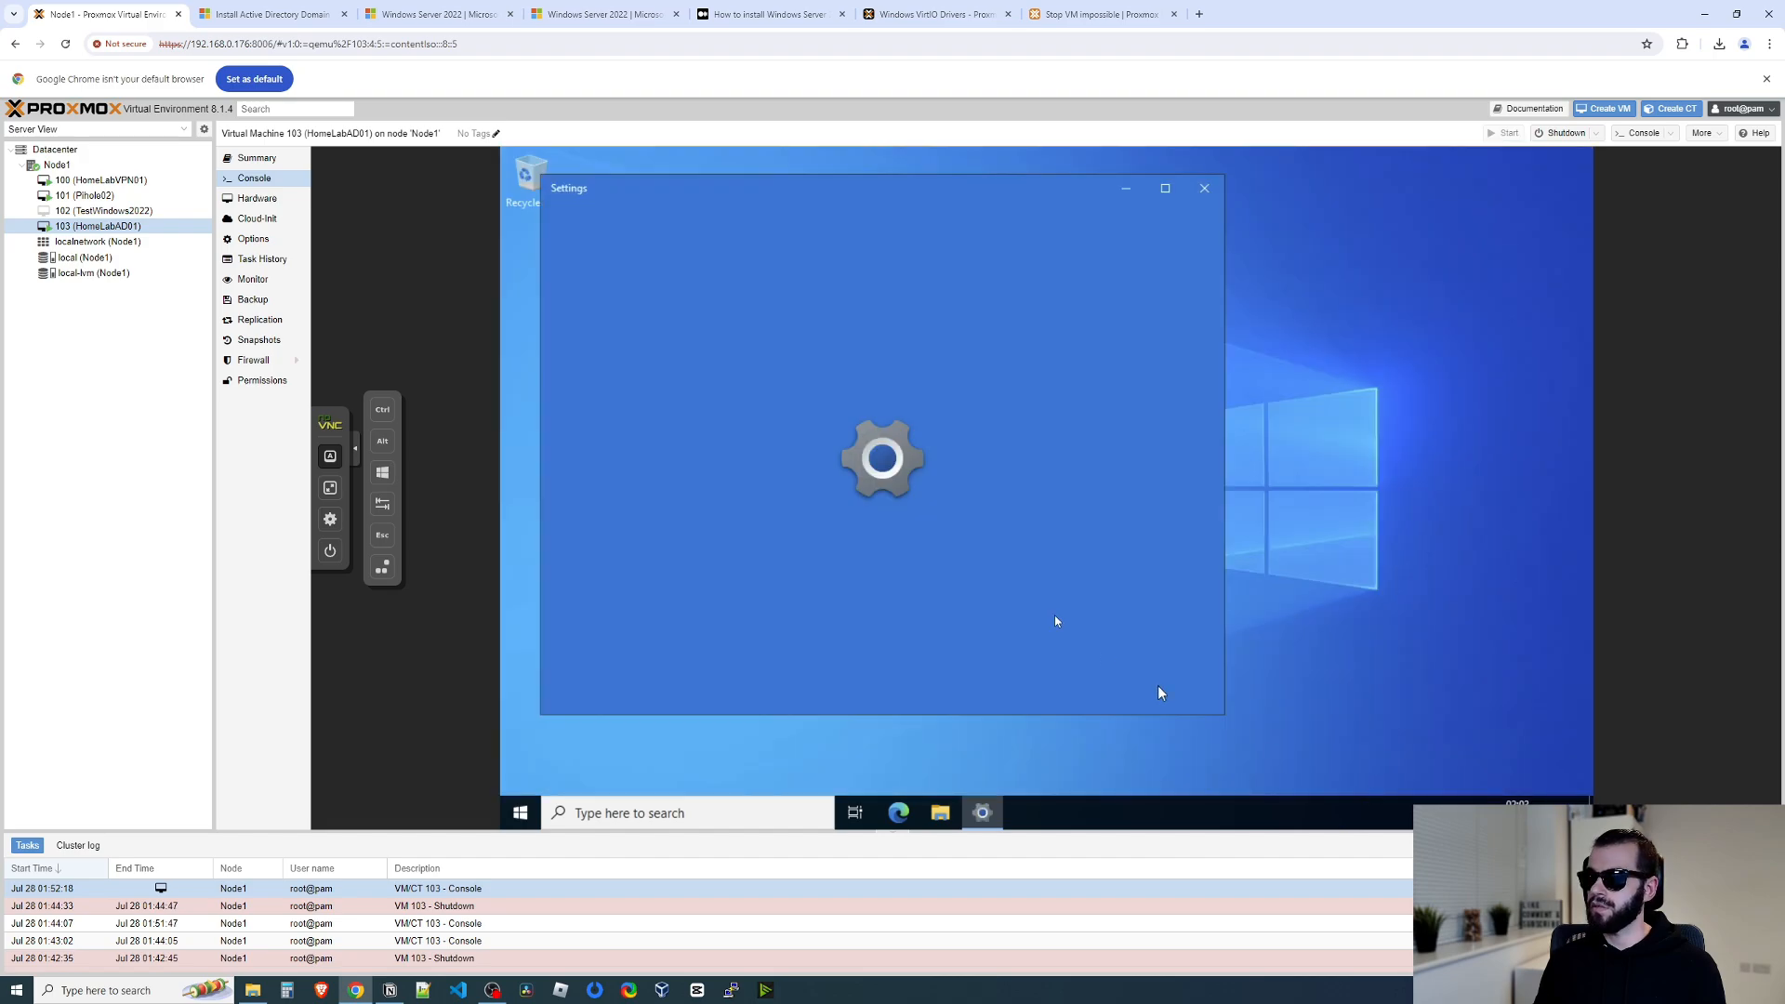
right_click(1272, 375)
click(1196, 387)
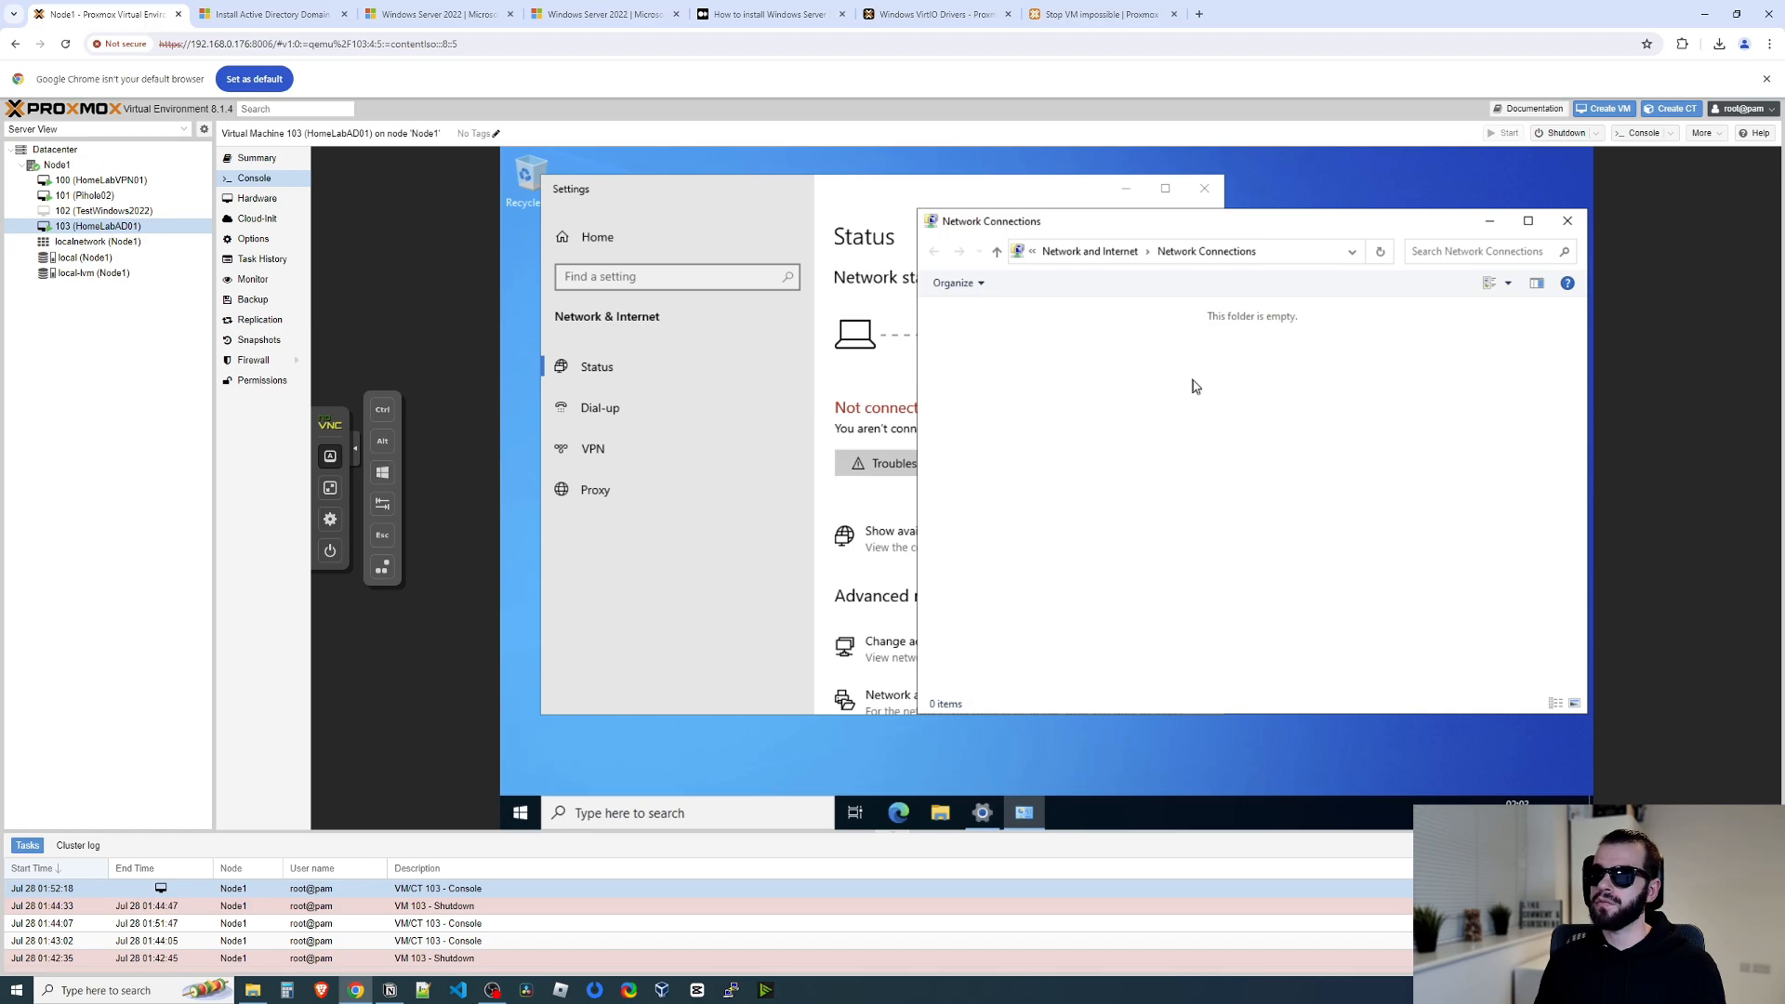
Check the bridge setting of HomeLabAD01's network device, and run the network adapter troubleshooter inside the VM.
click(257, 199)
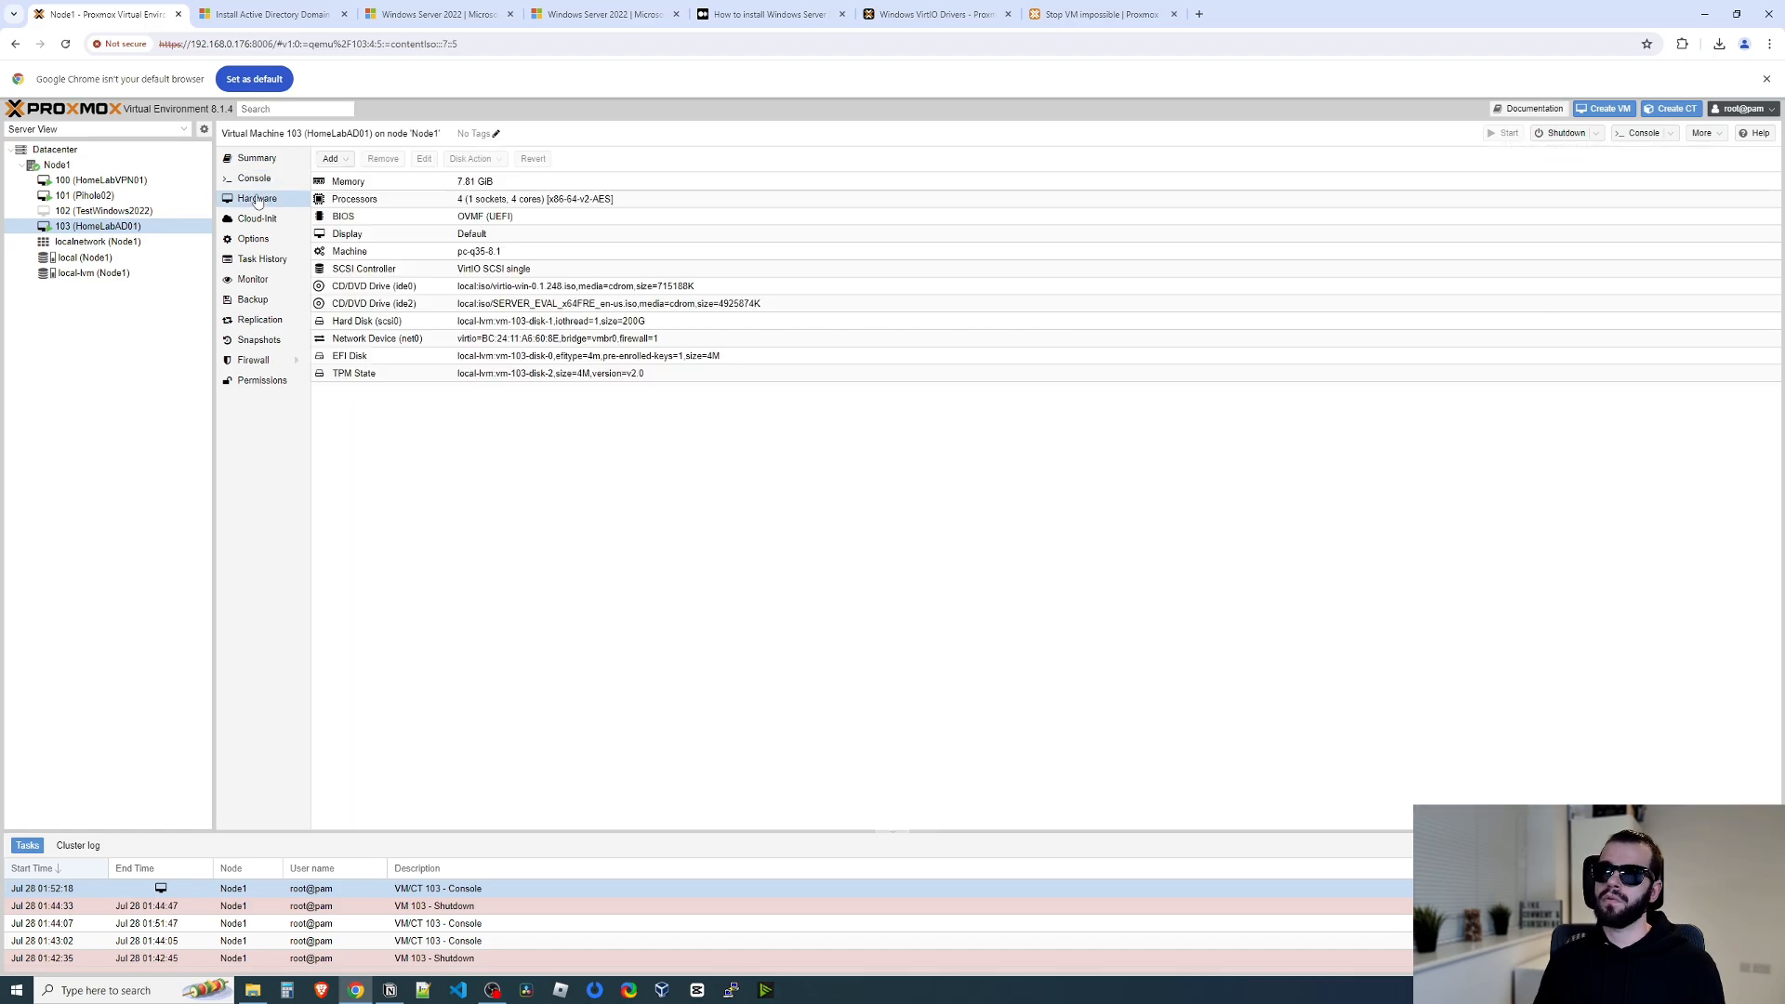
double_click(589, 340)
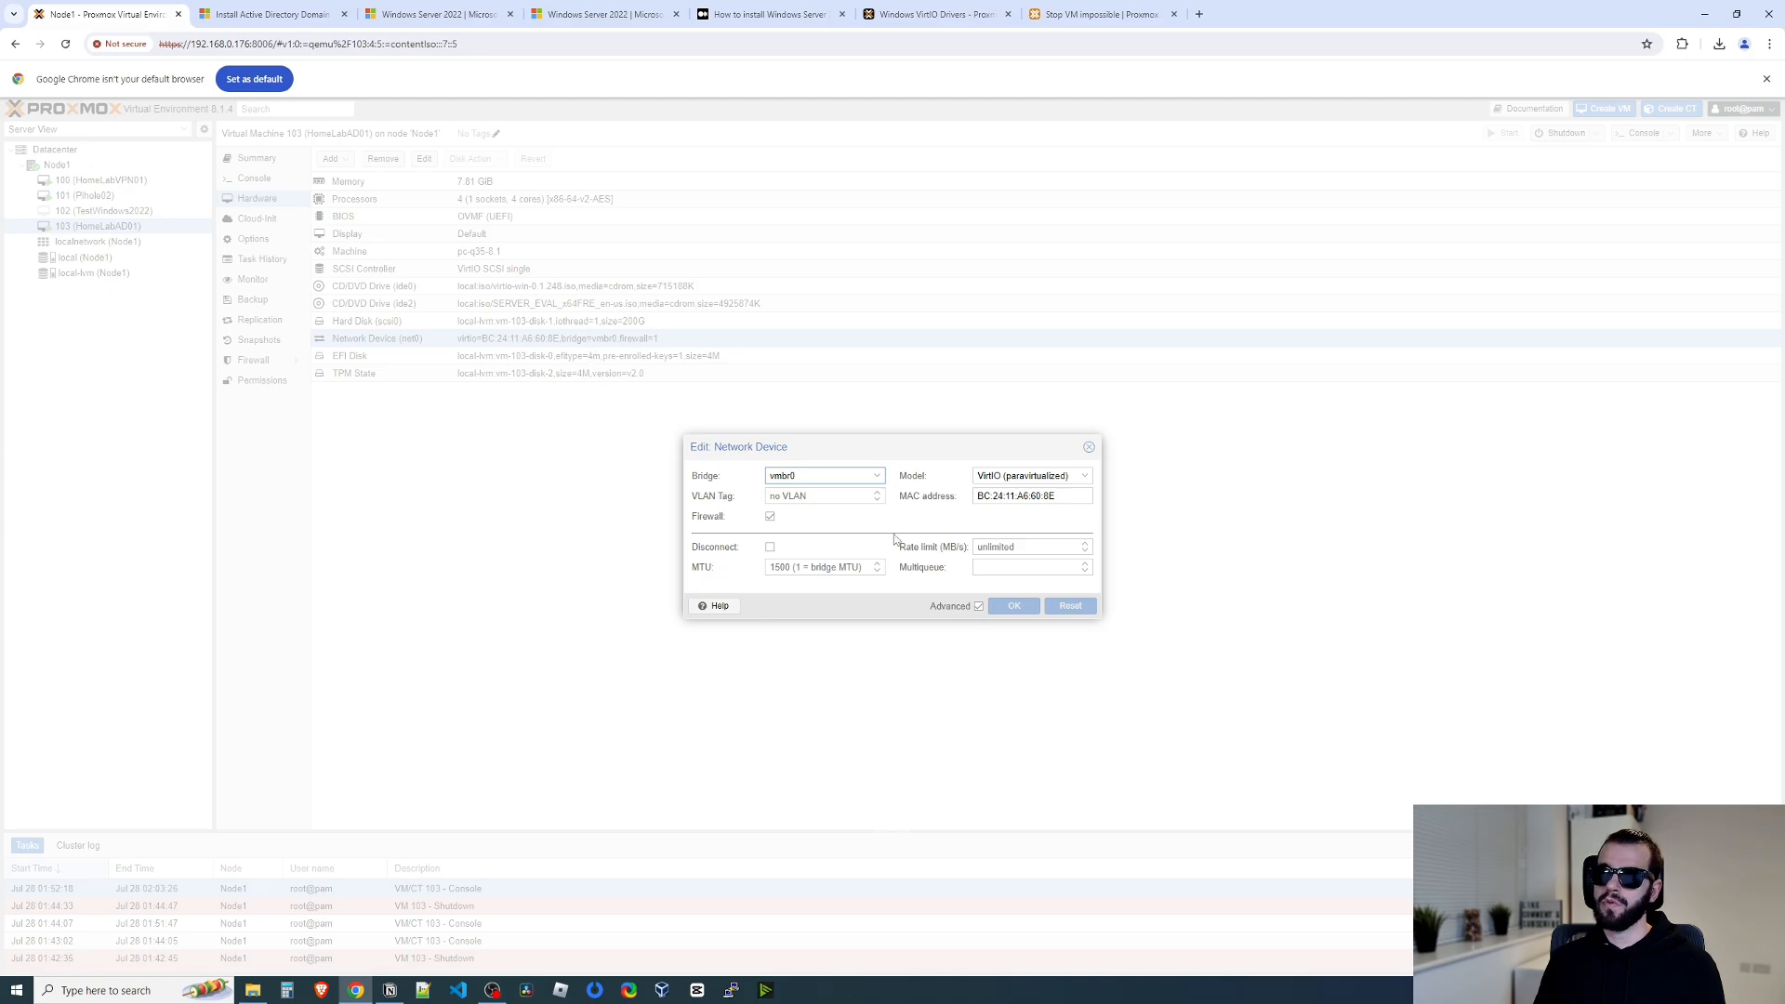
click(881, 476)
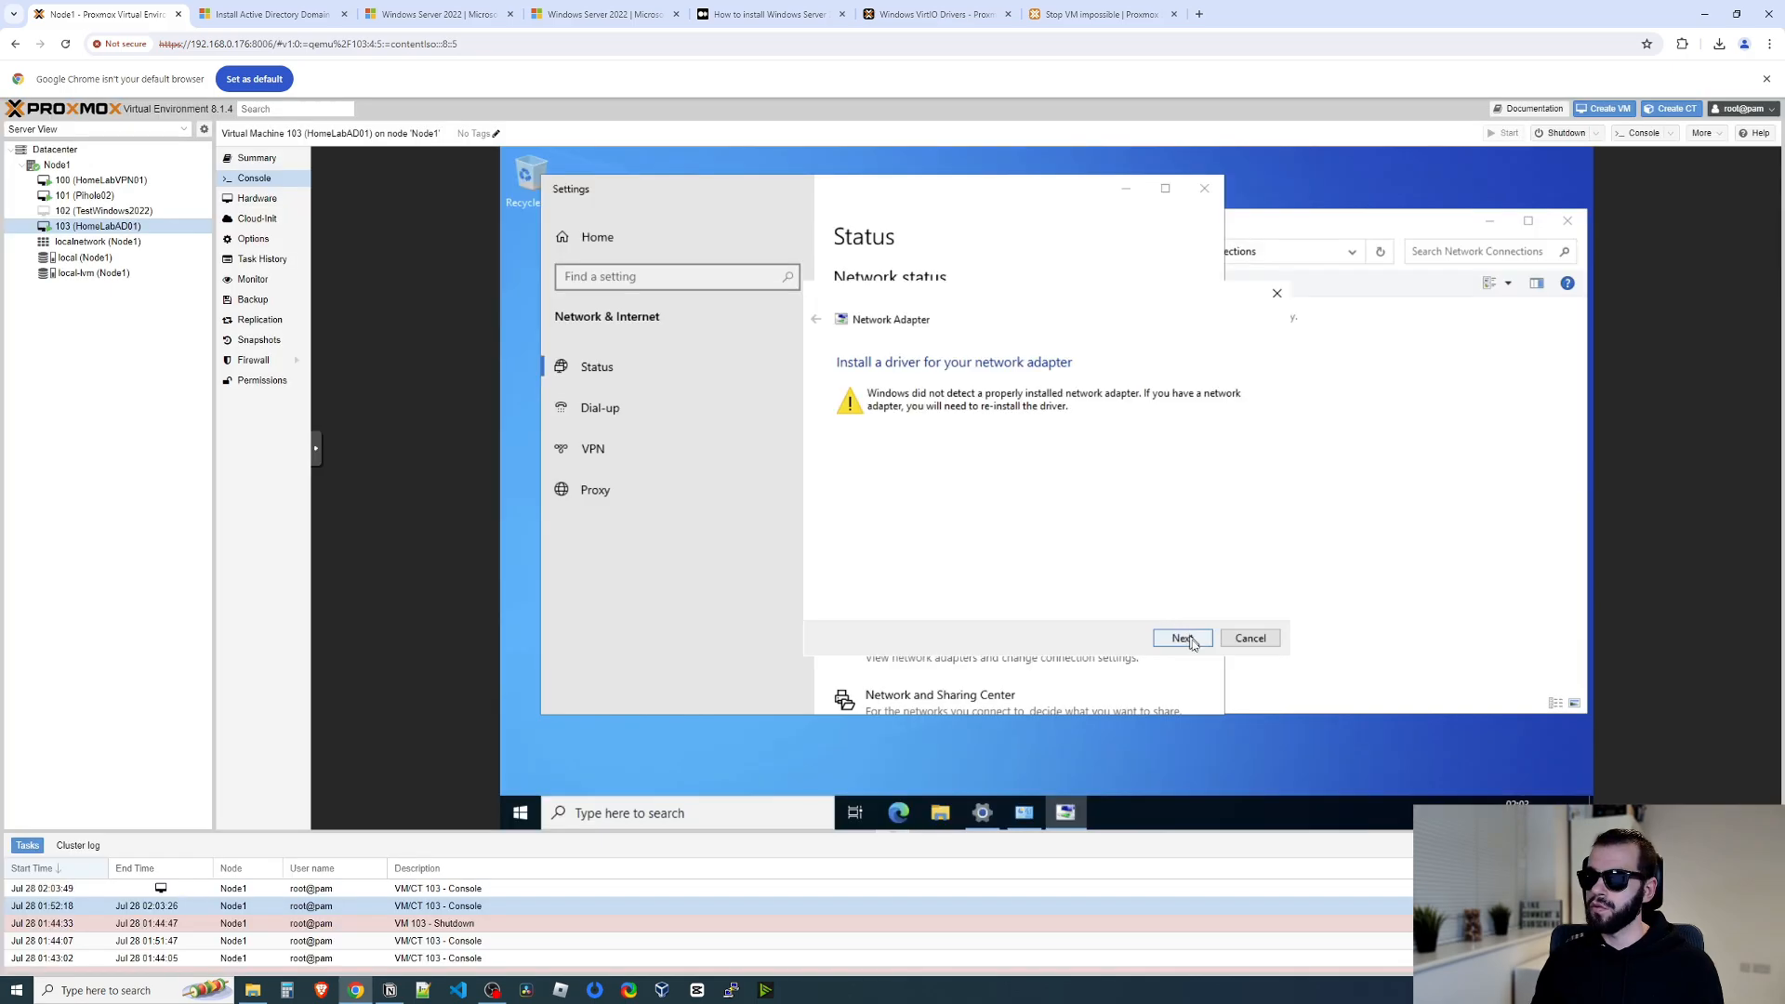
click(1184, 638)
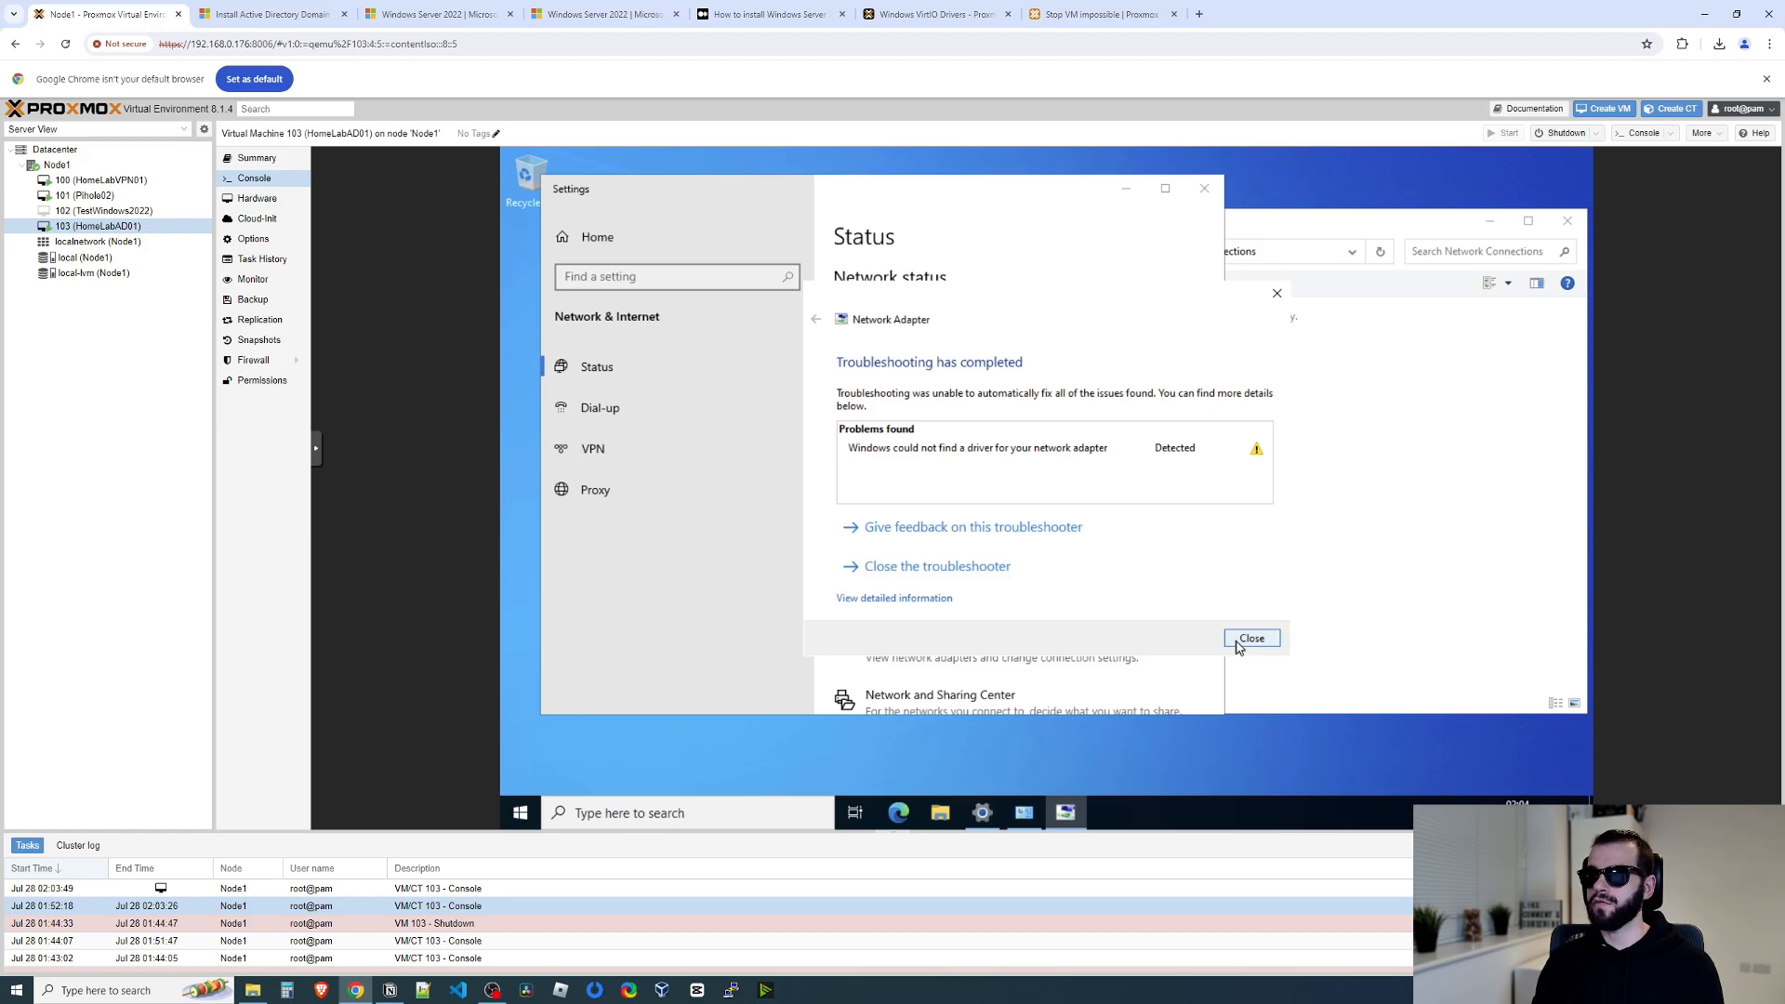
Search the web for "windows could not find your network adapter" and read the Microsoft Community and Proxmox forum threads on missing adapters.
click(1200, 14)
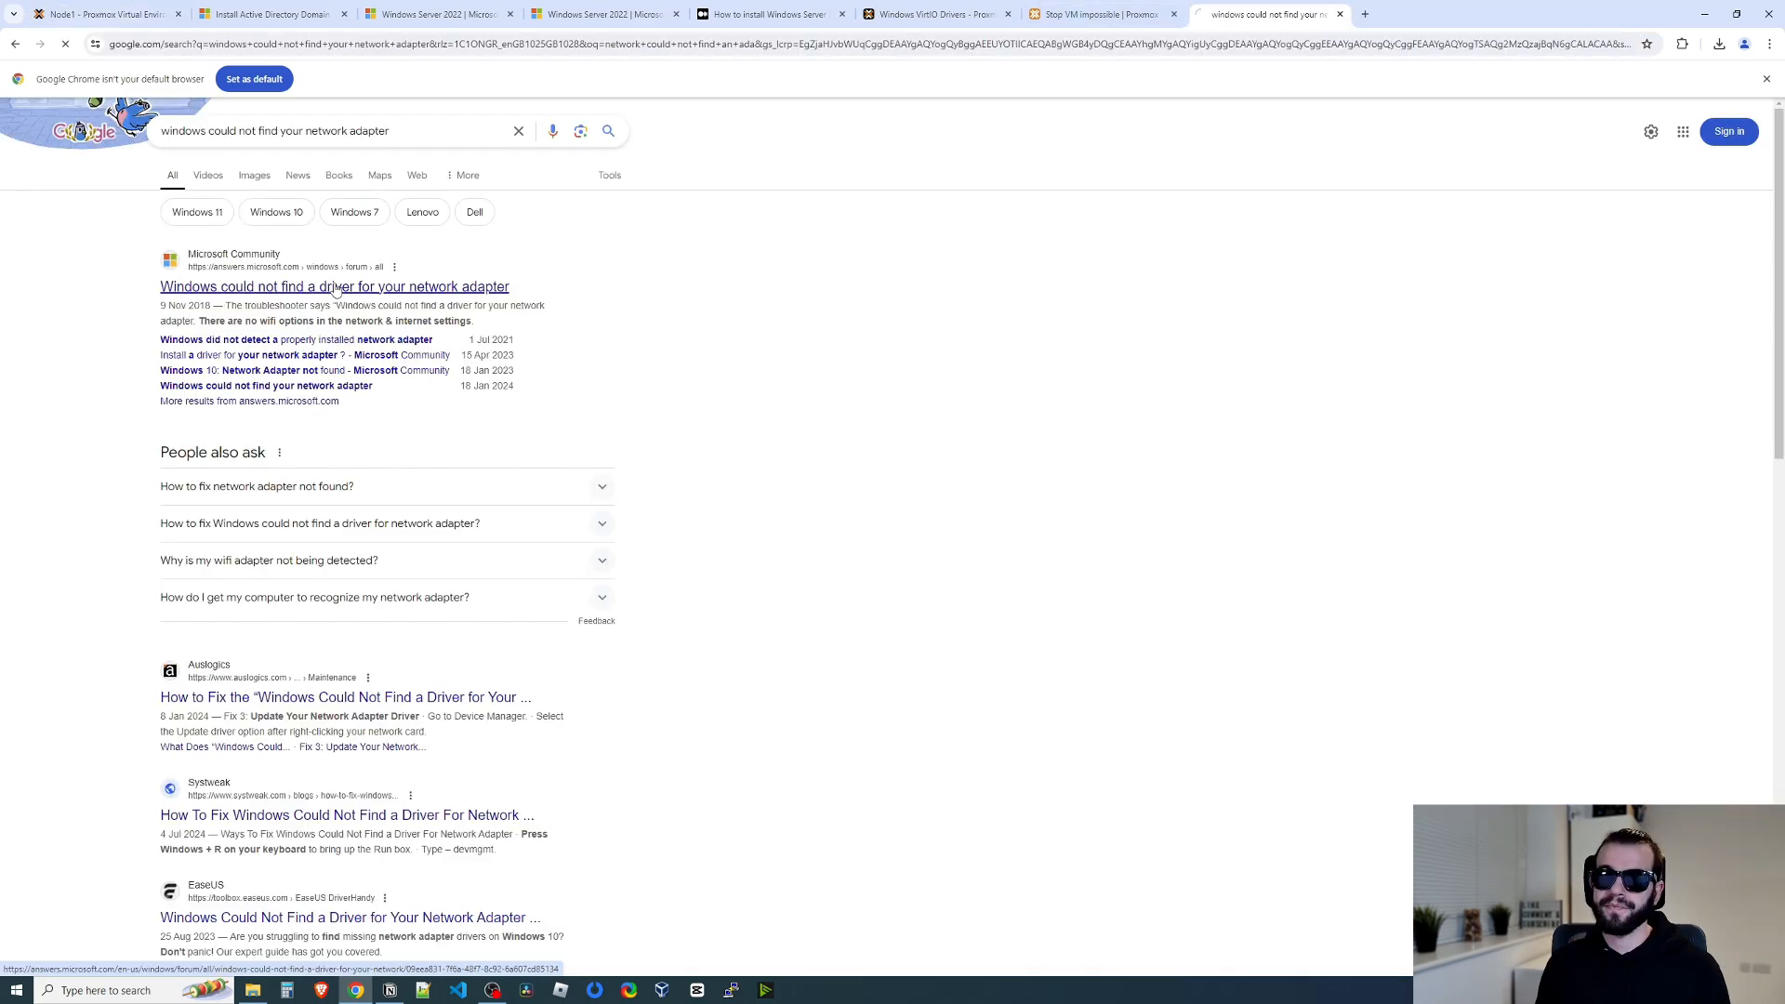
click(337, 289)
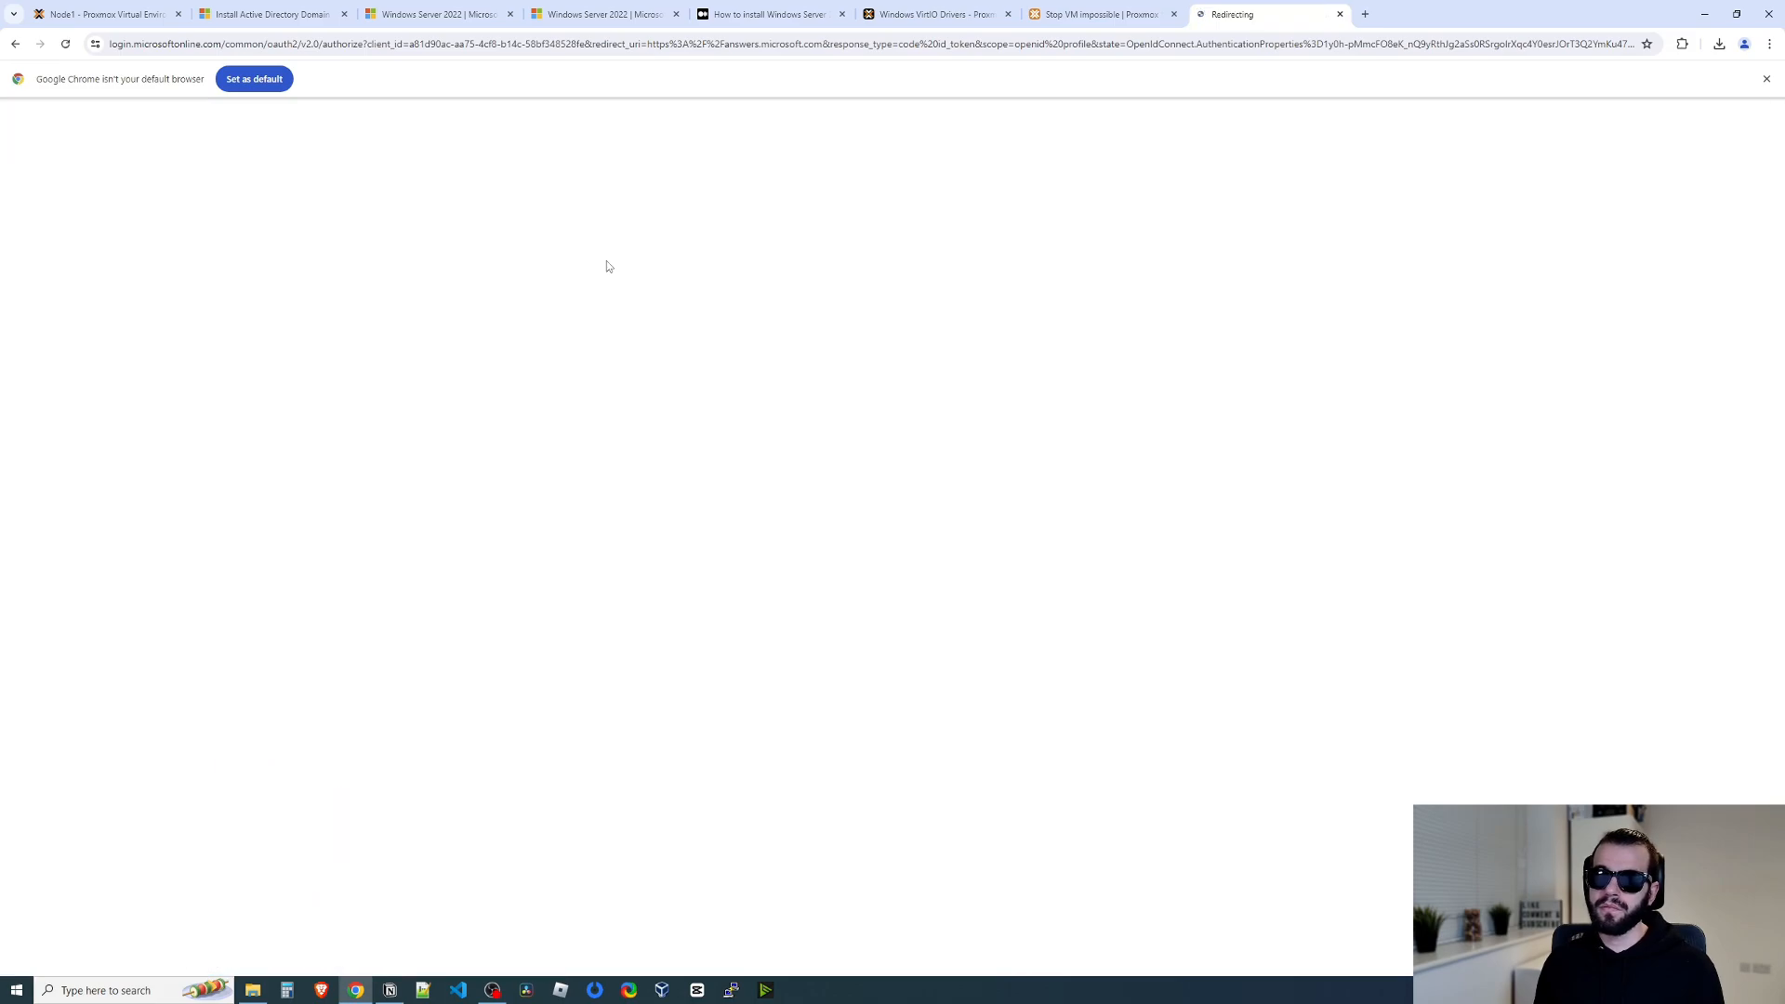
scroll(312, 389, down, 6)
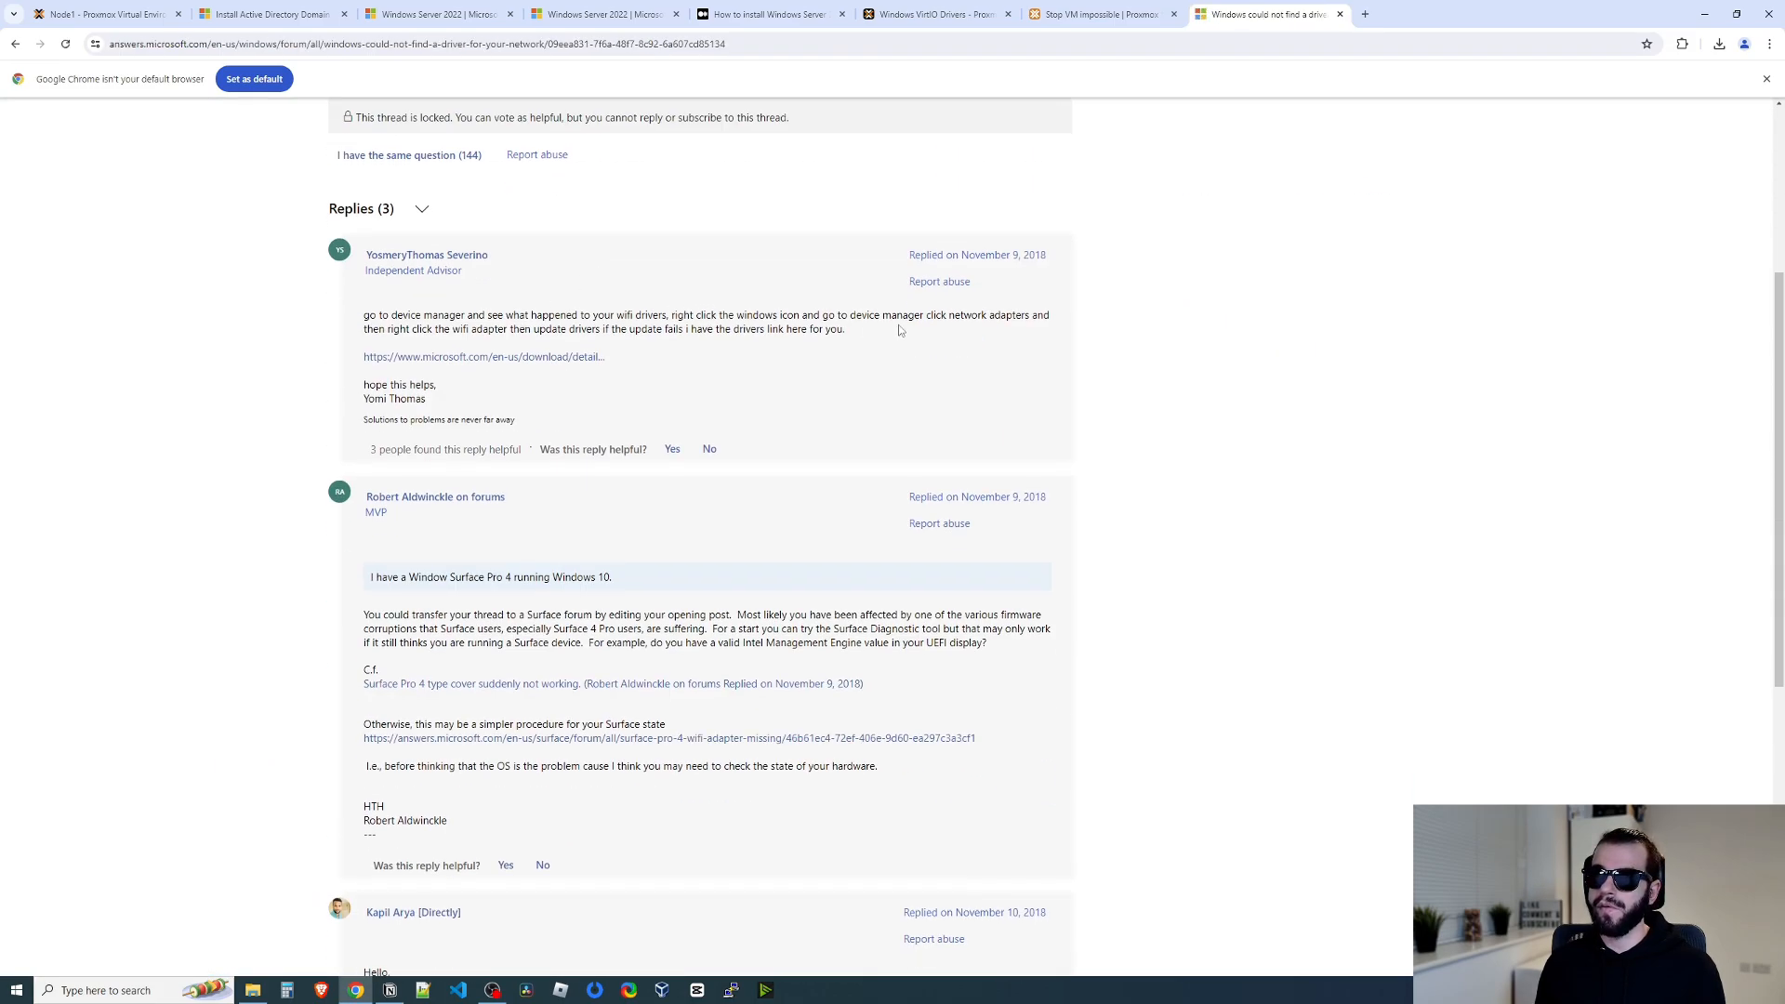
key(alt+Left)
click(429, 140)
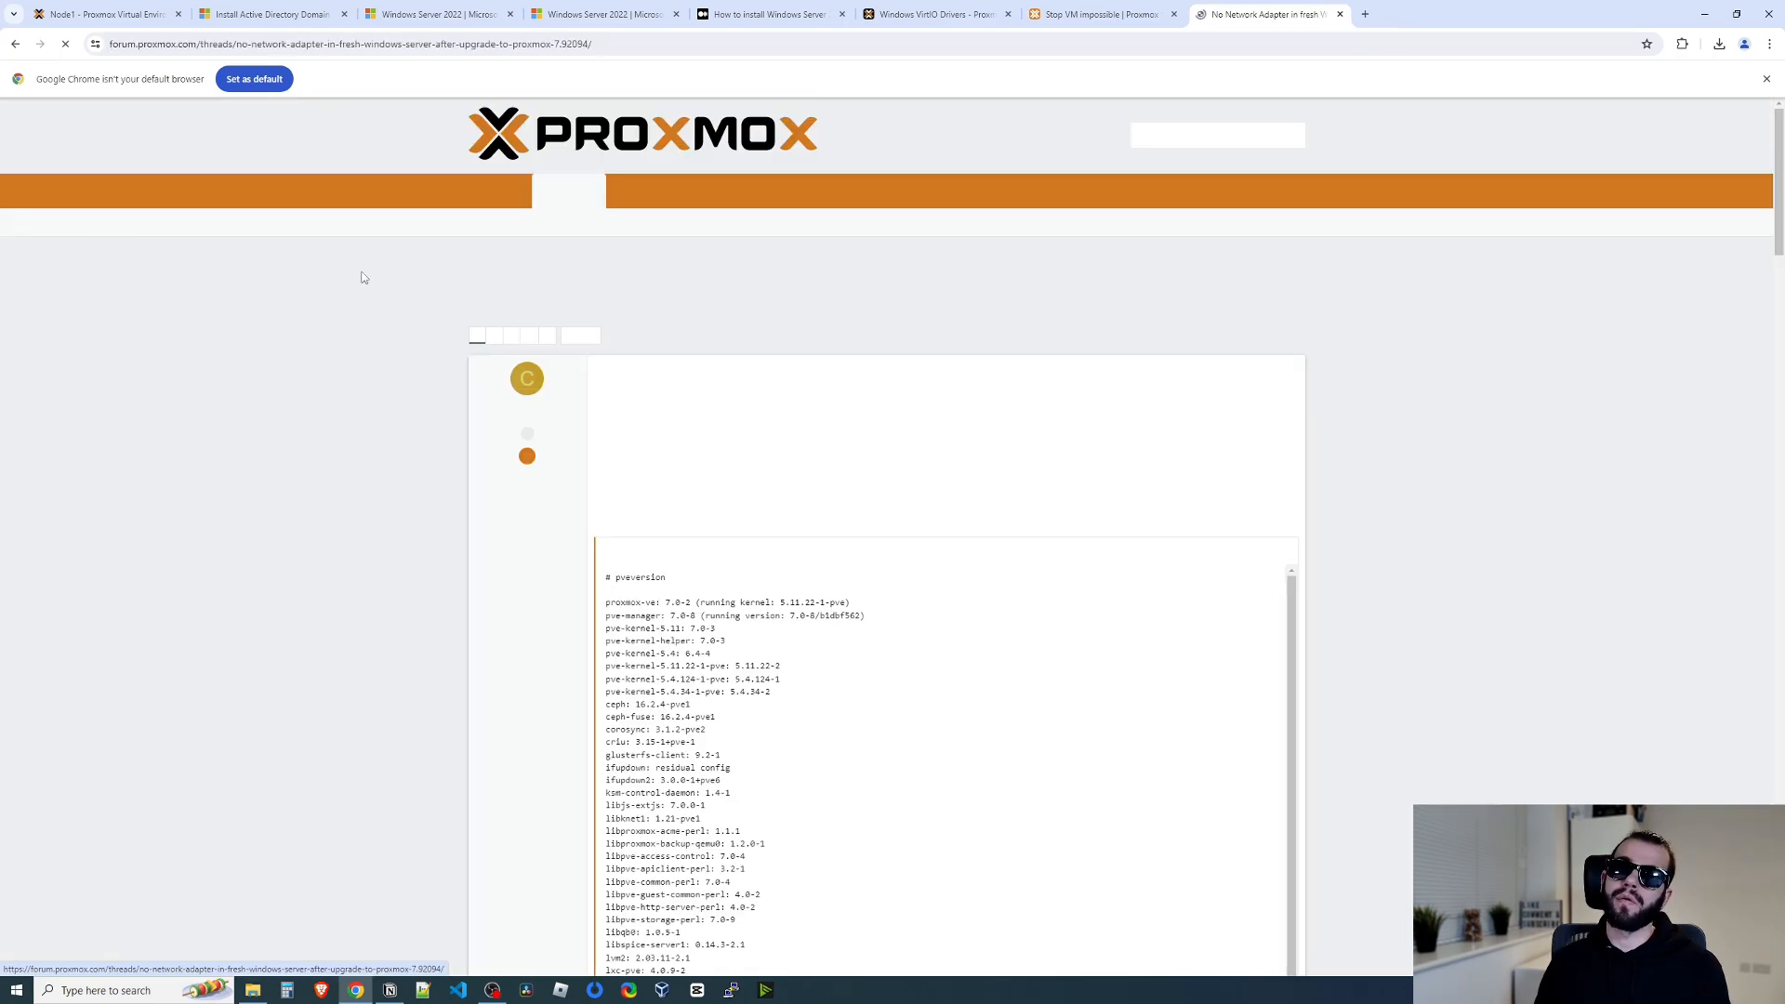
scroll(433, 508, down, 15)
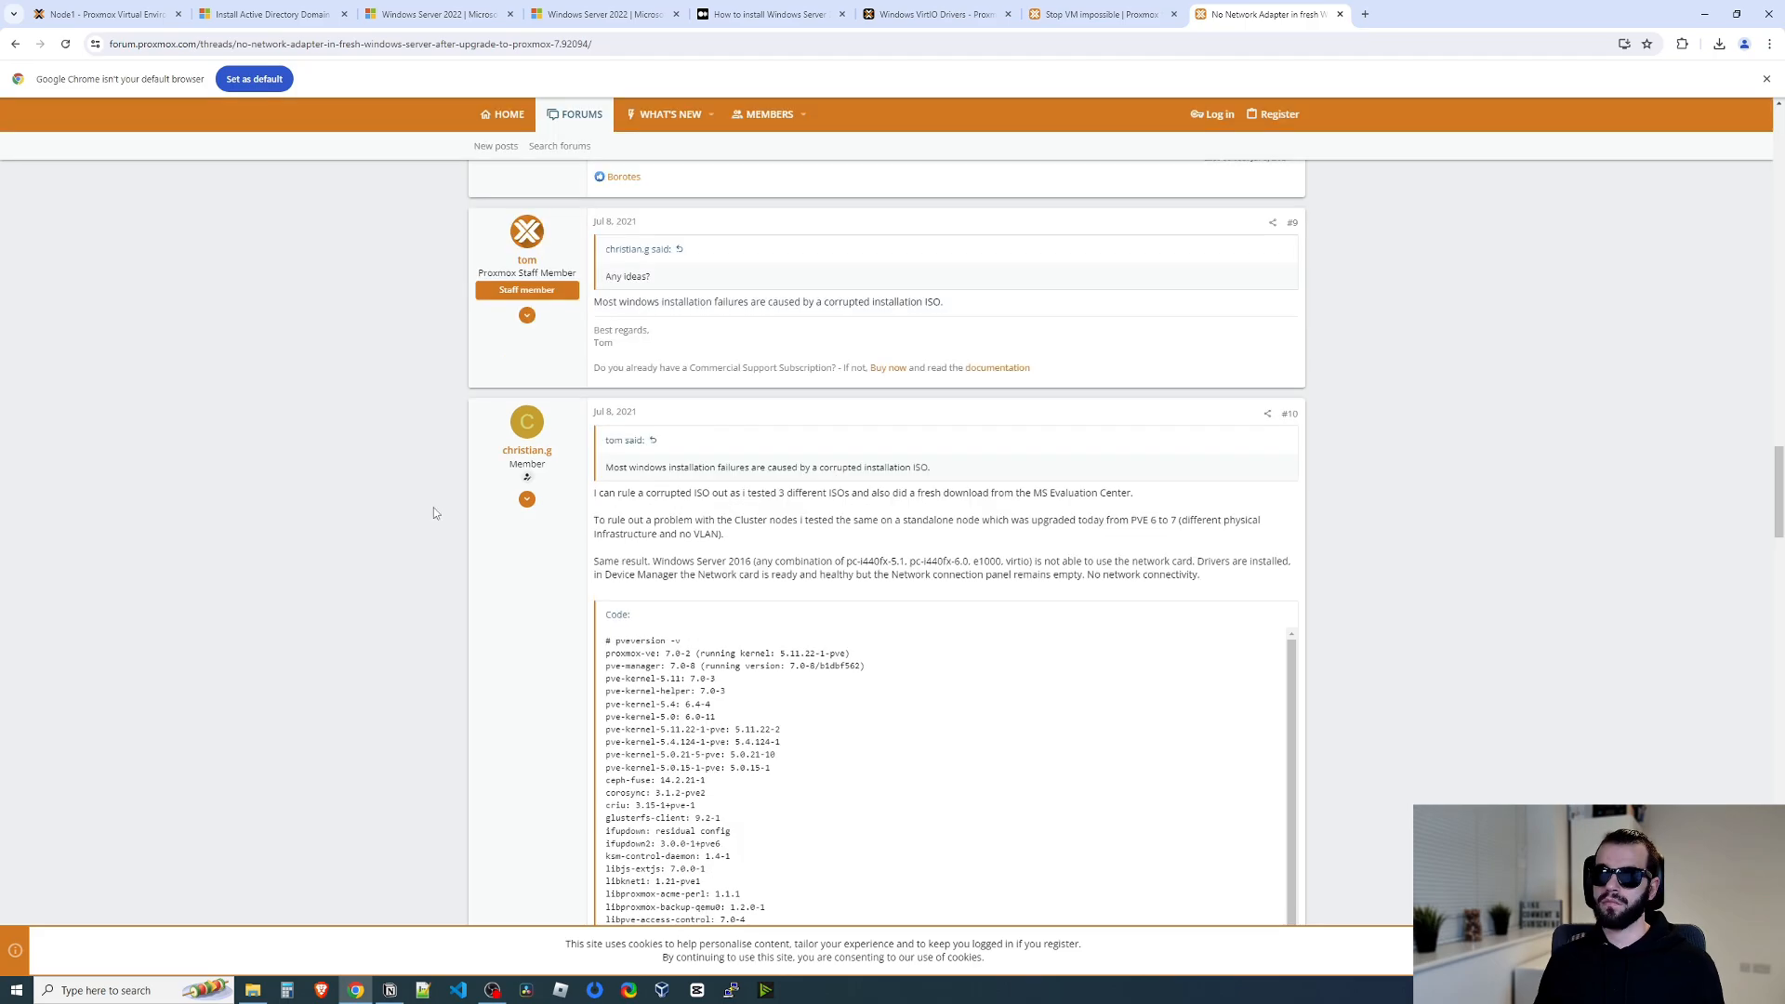
scroll(434, 508, up, 8)
scroll(432, 506, up, 12)
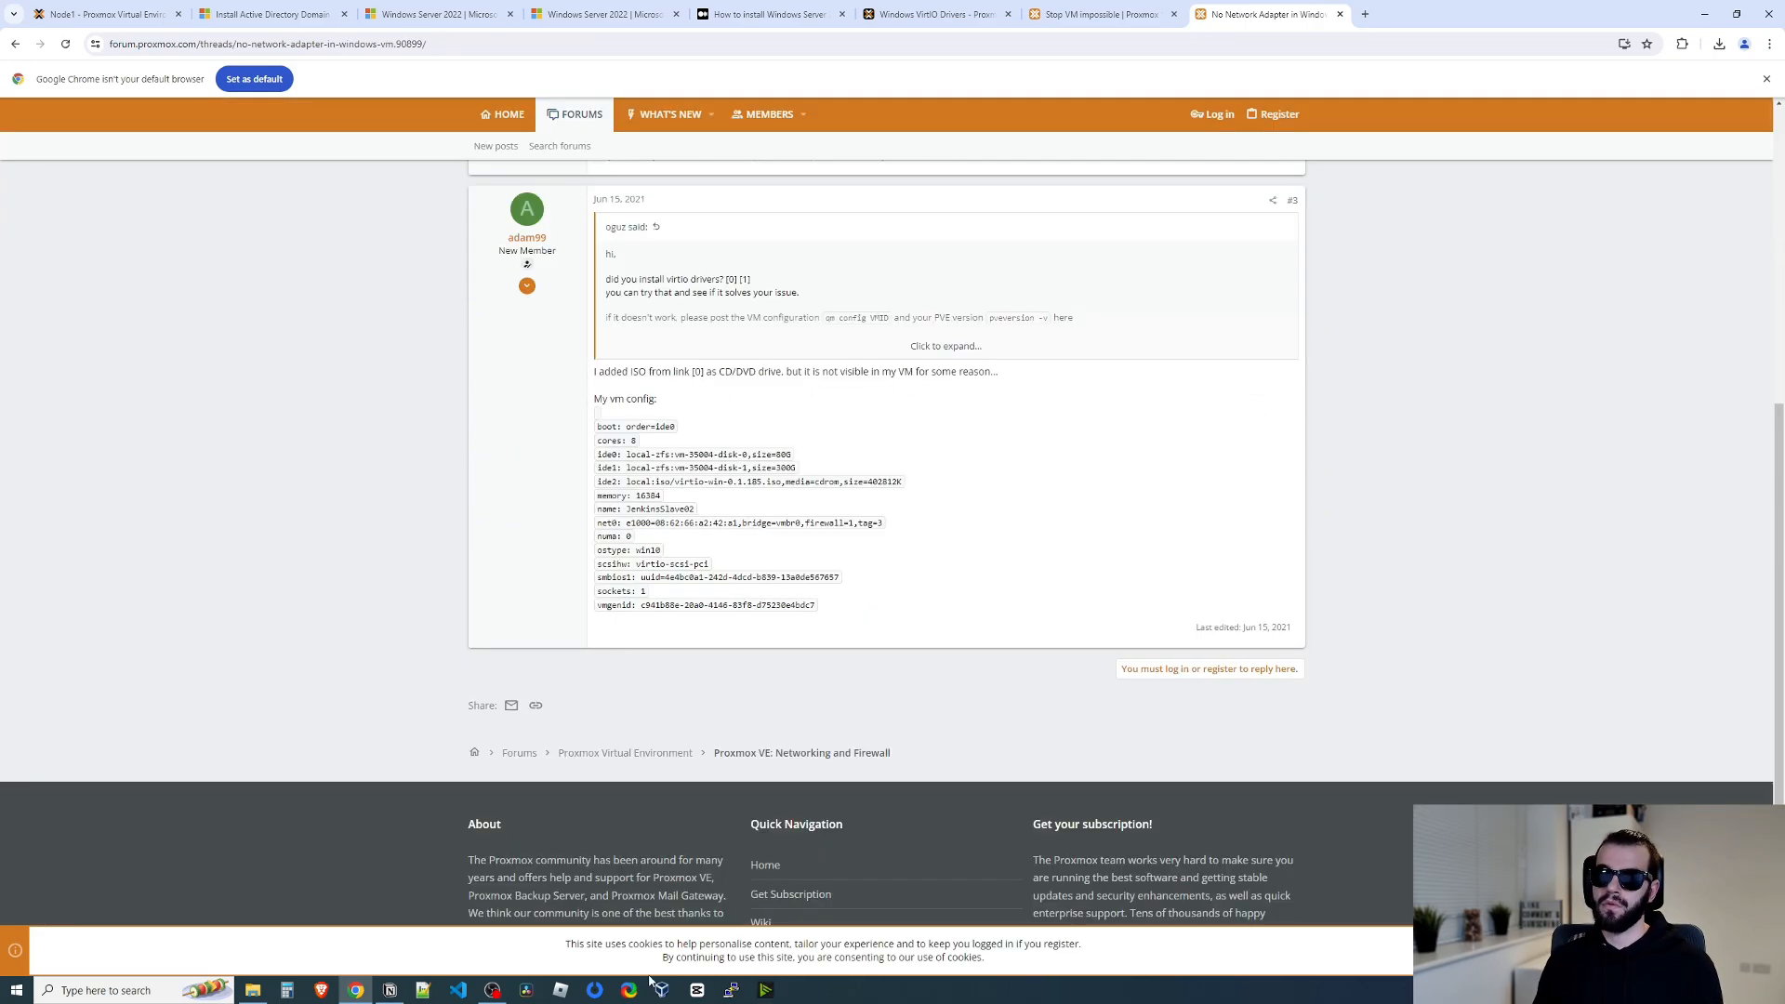
Return to HomeLabAD01's console and browse the virtio-win-0.1.248 CD drive for its driver installers.
click(94, 10)
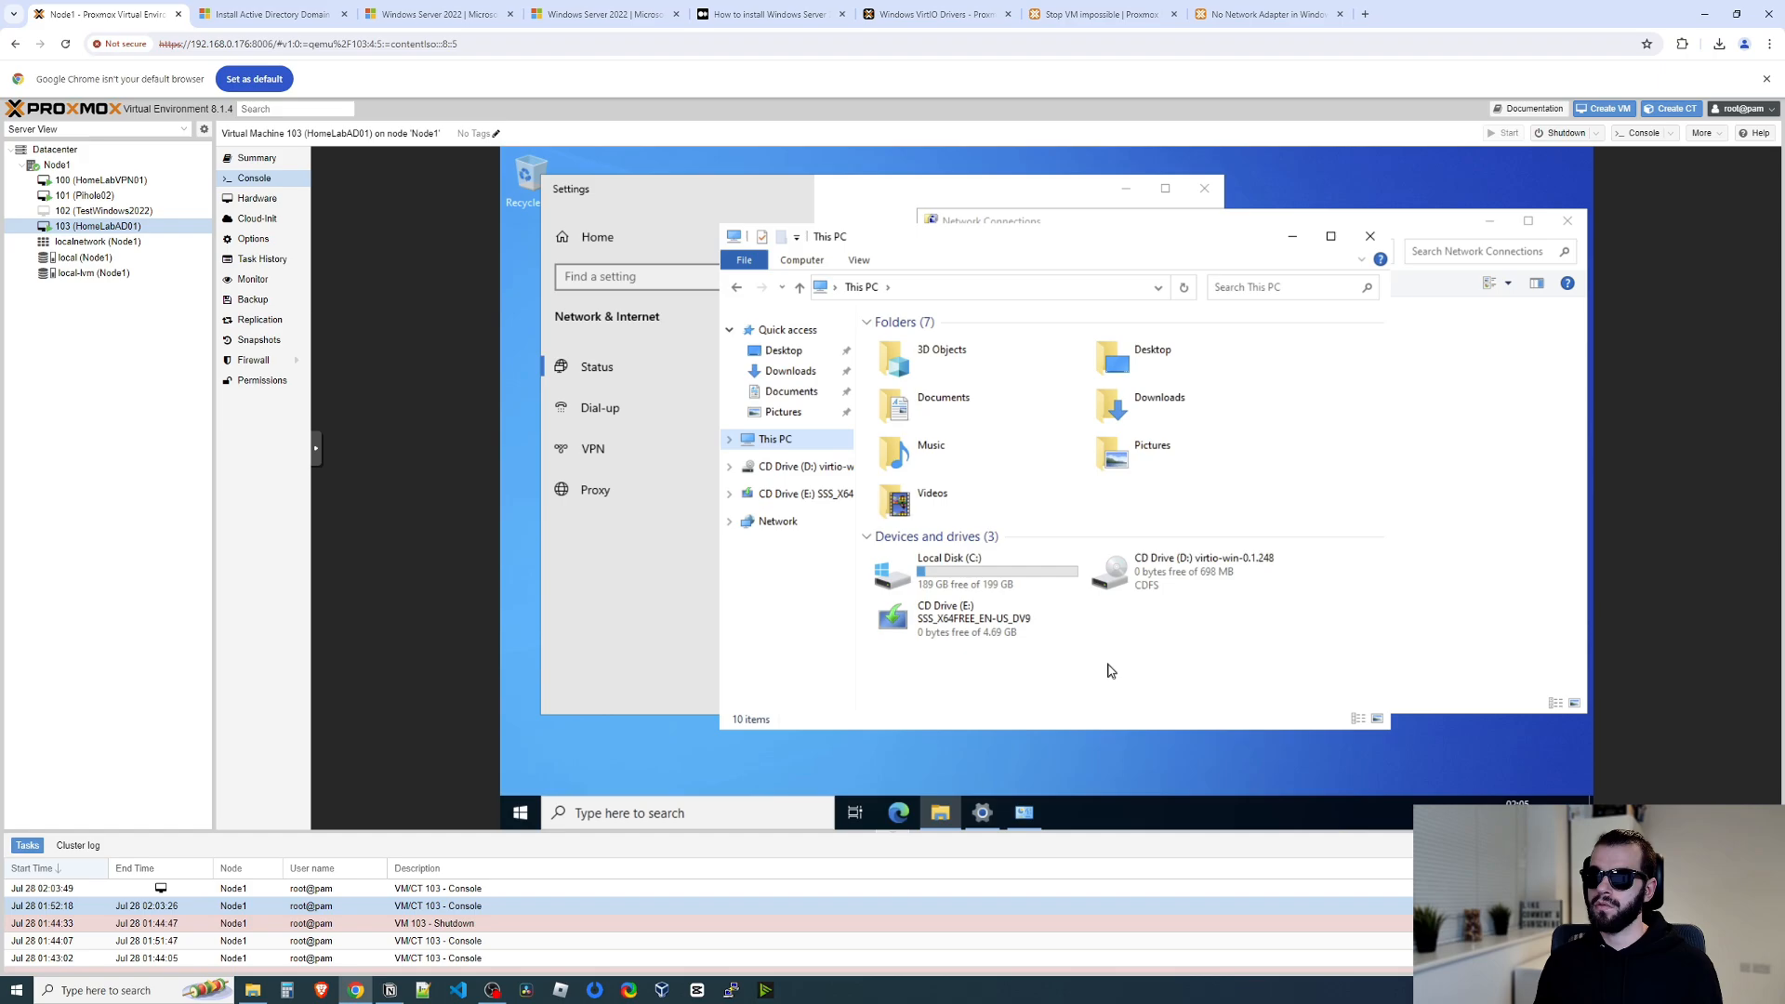
double_click(1162, 564)
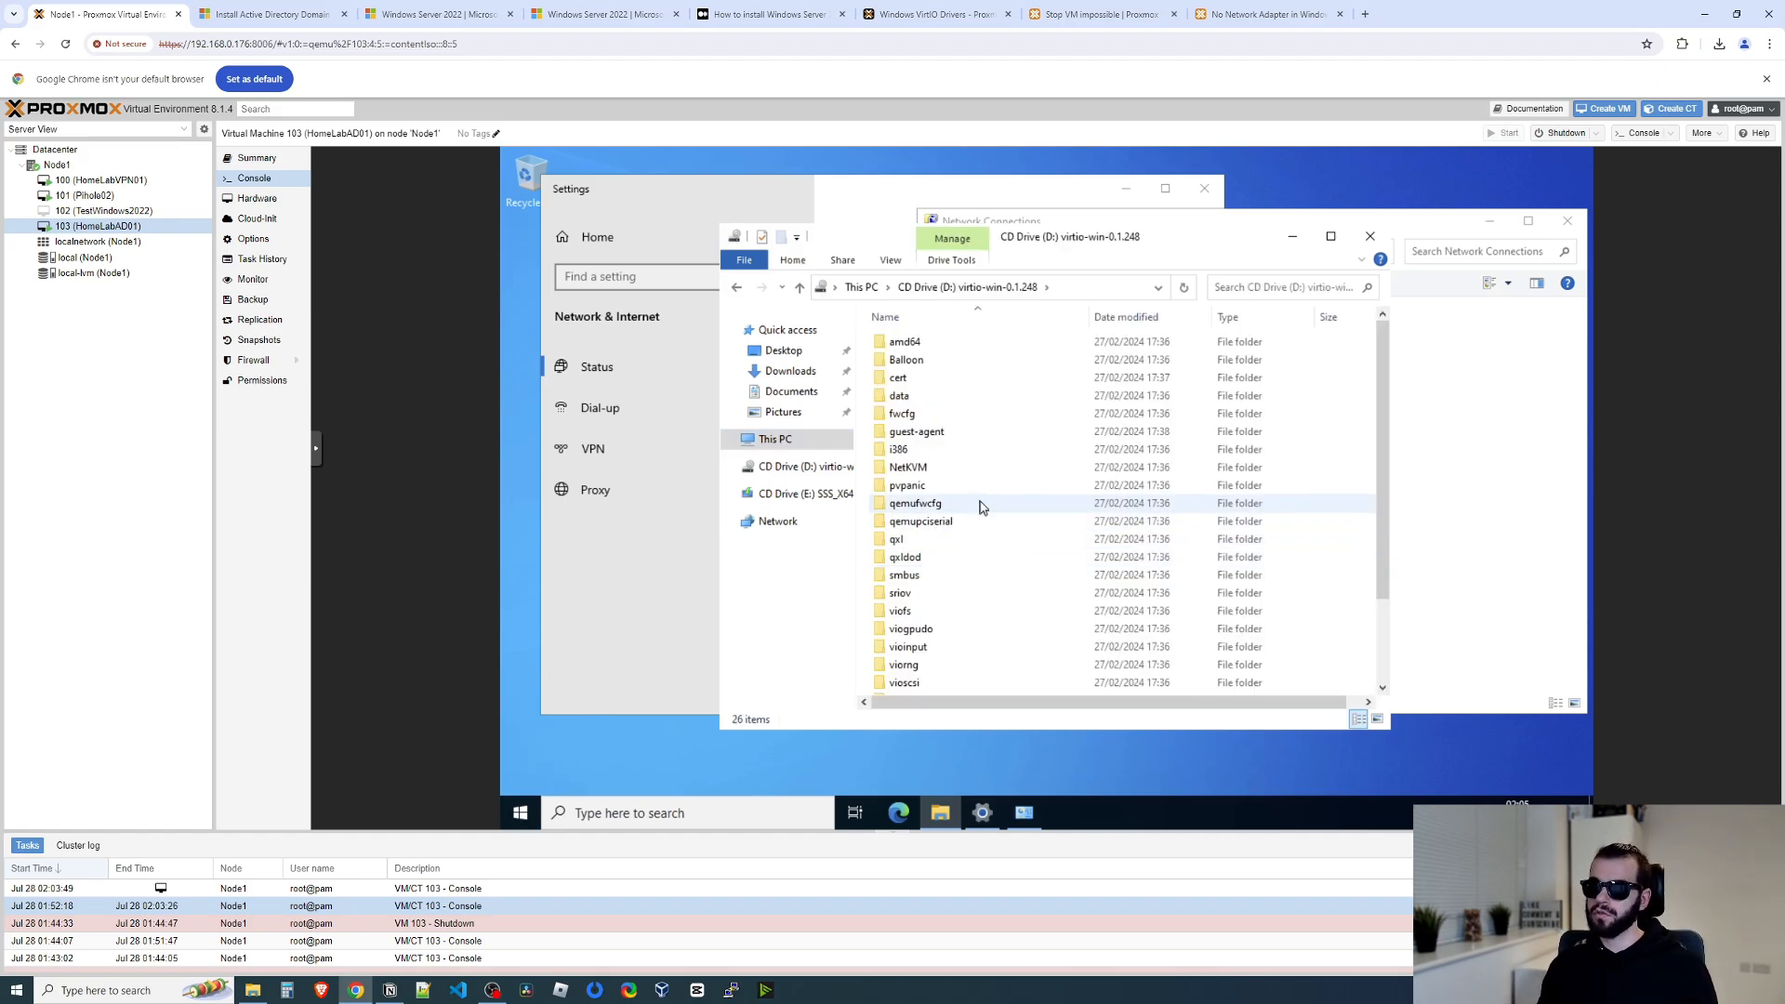
scroll(981, 476, down, 2)
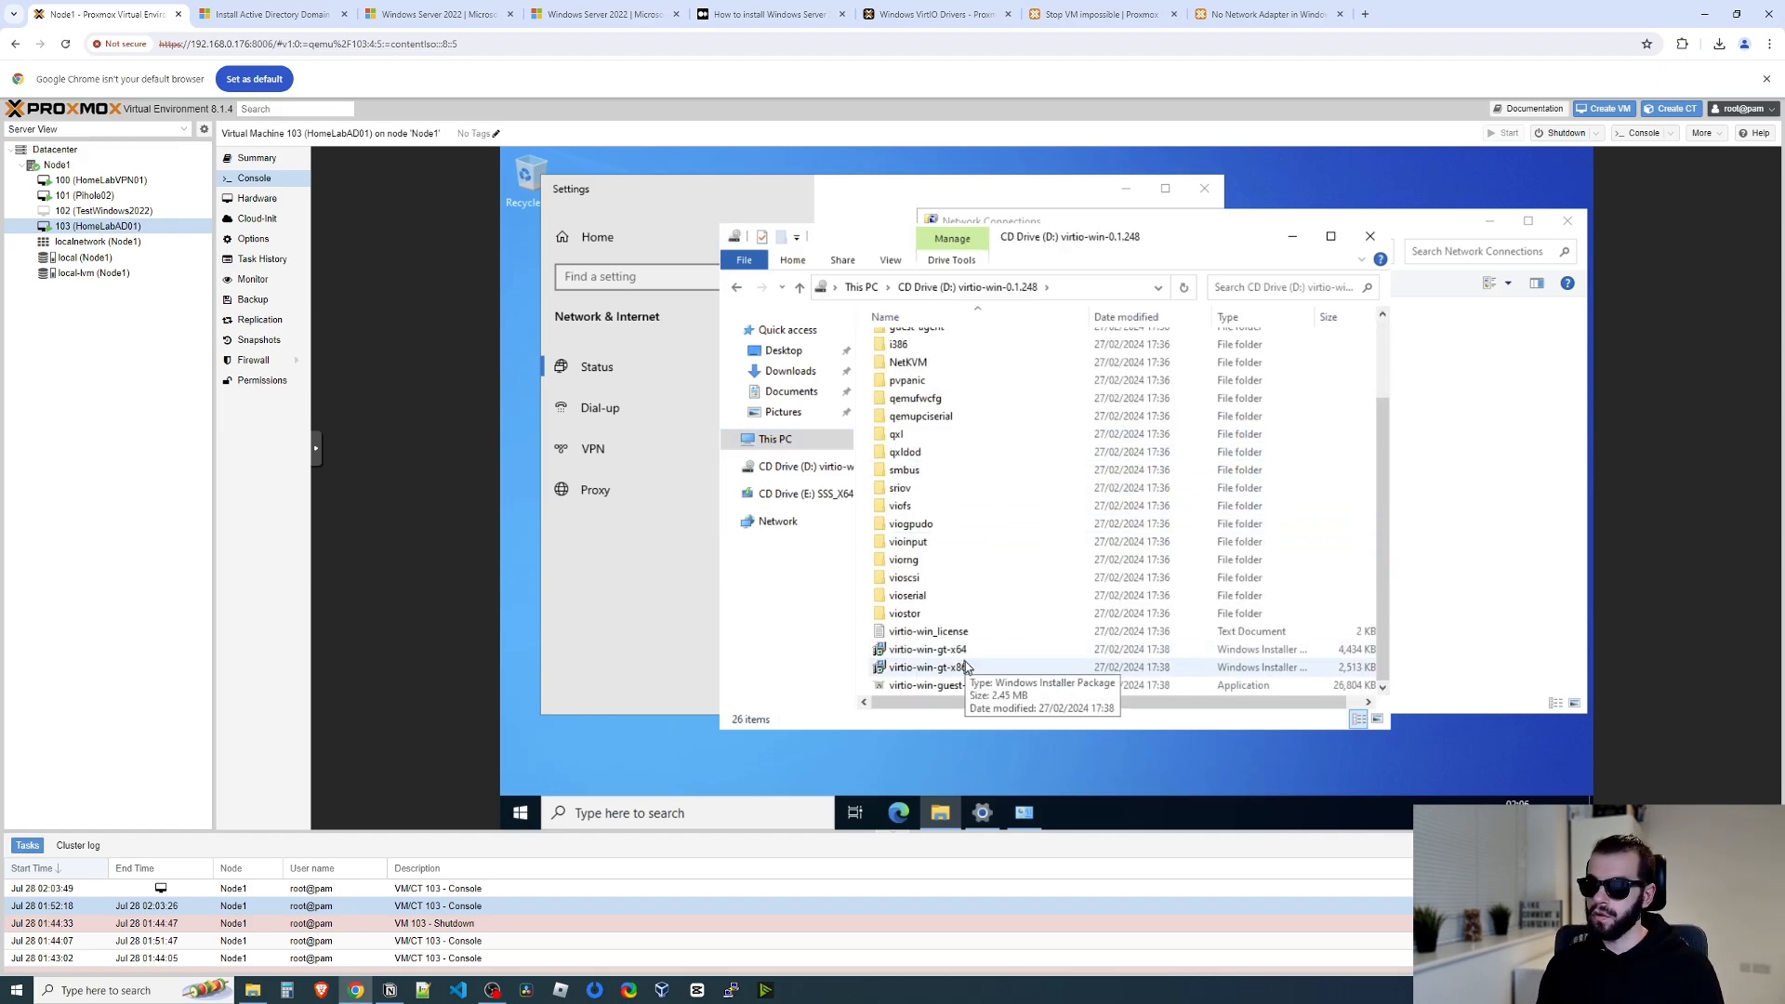
Install the 64-bit VirtIO drivers with the virtio-win-gt-x64 package, accepting its license agreement and finishing the setup wizard.
double_click(930, 649)
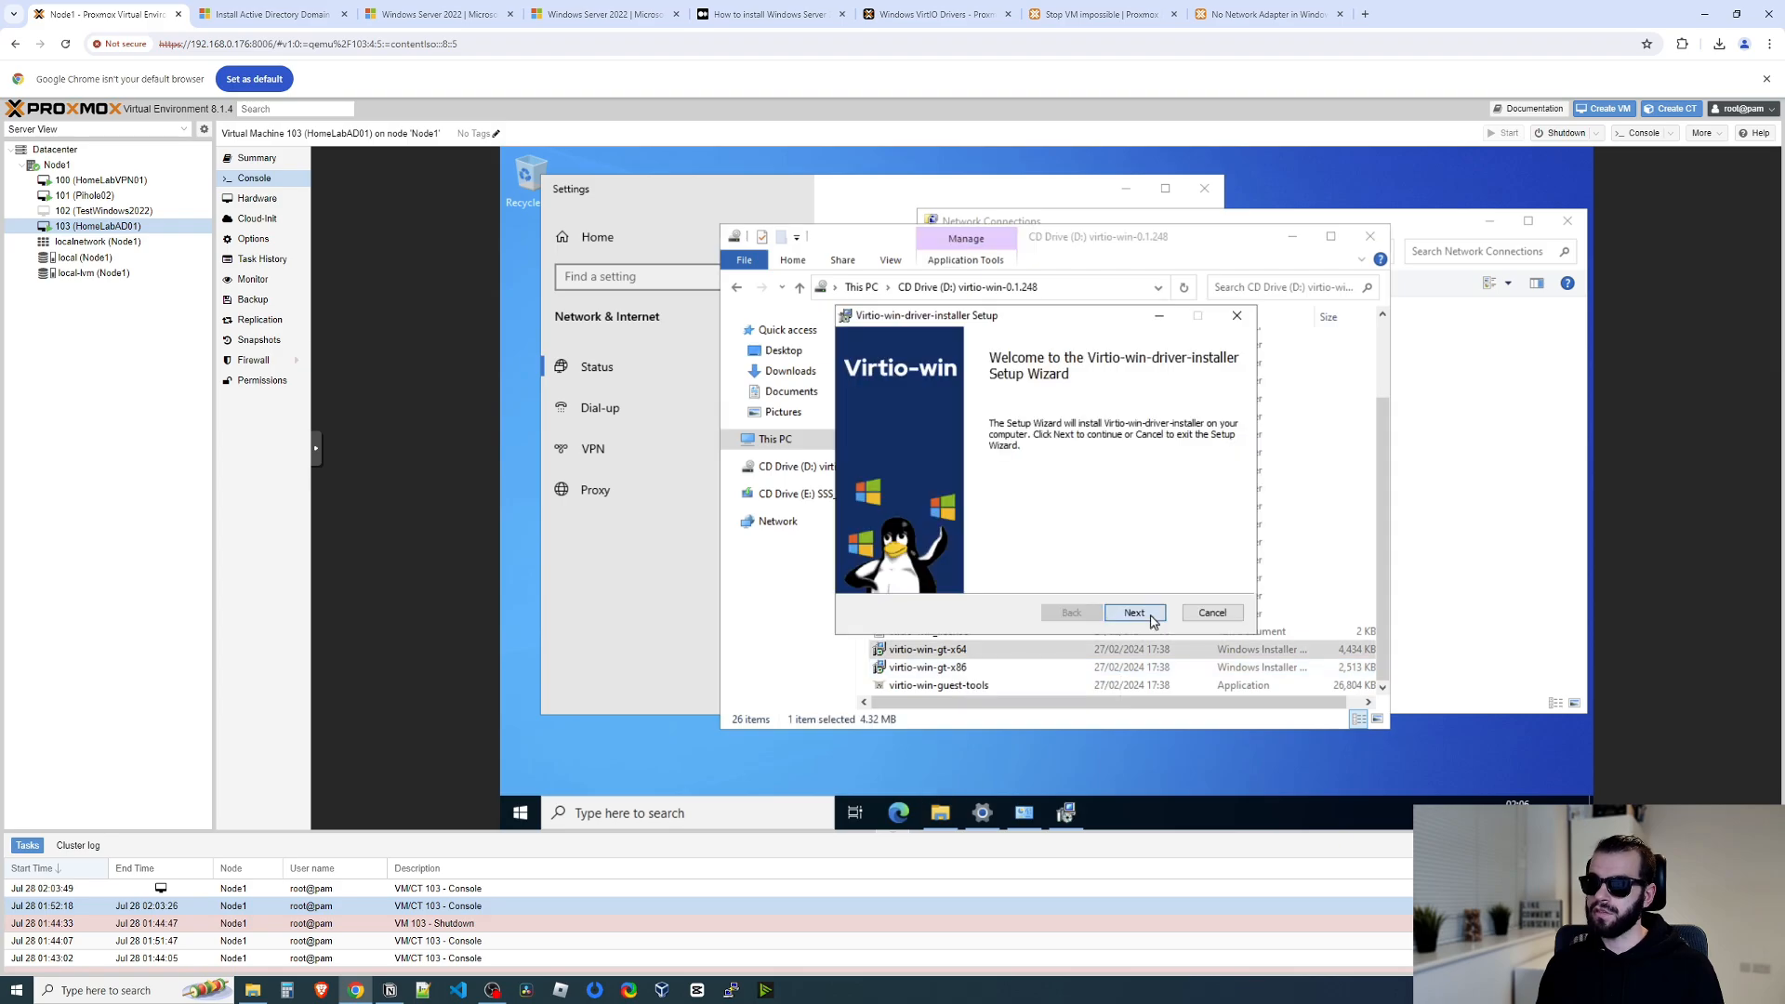
click(1134, 613)
click(1004, 576)
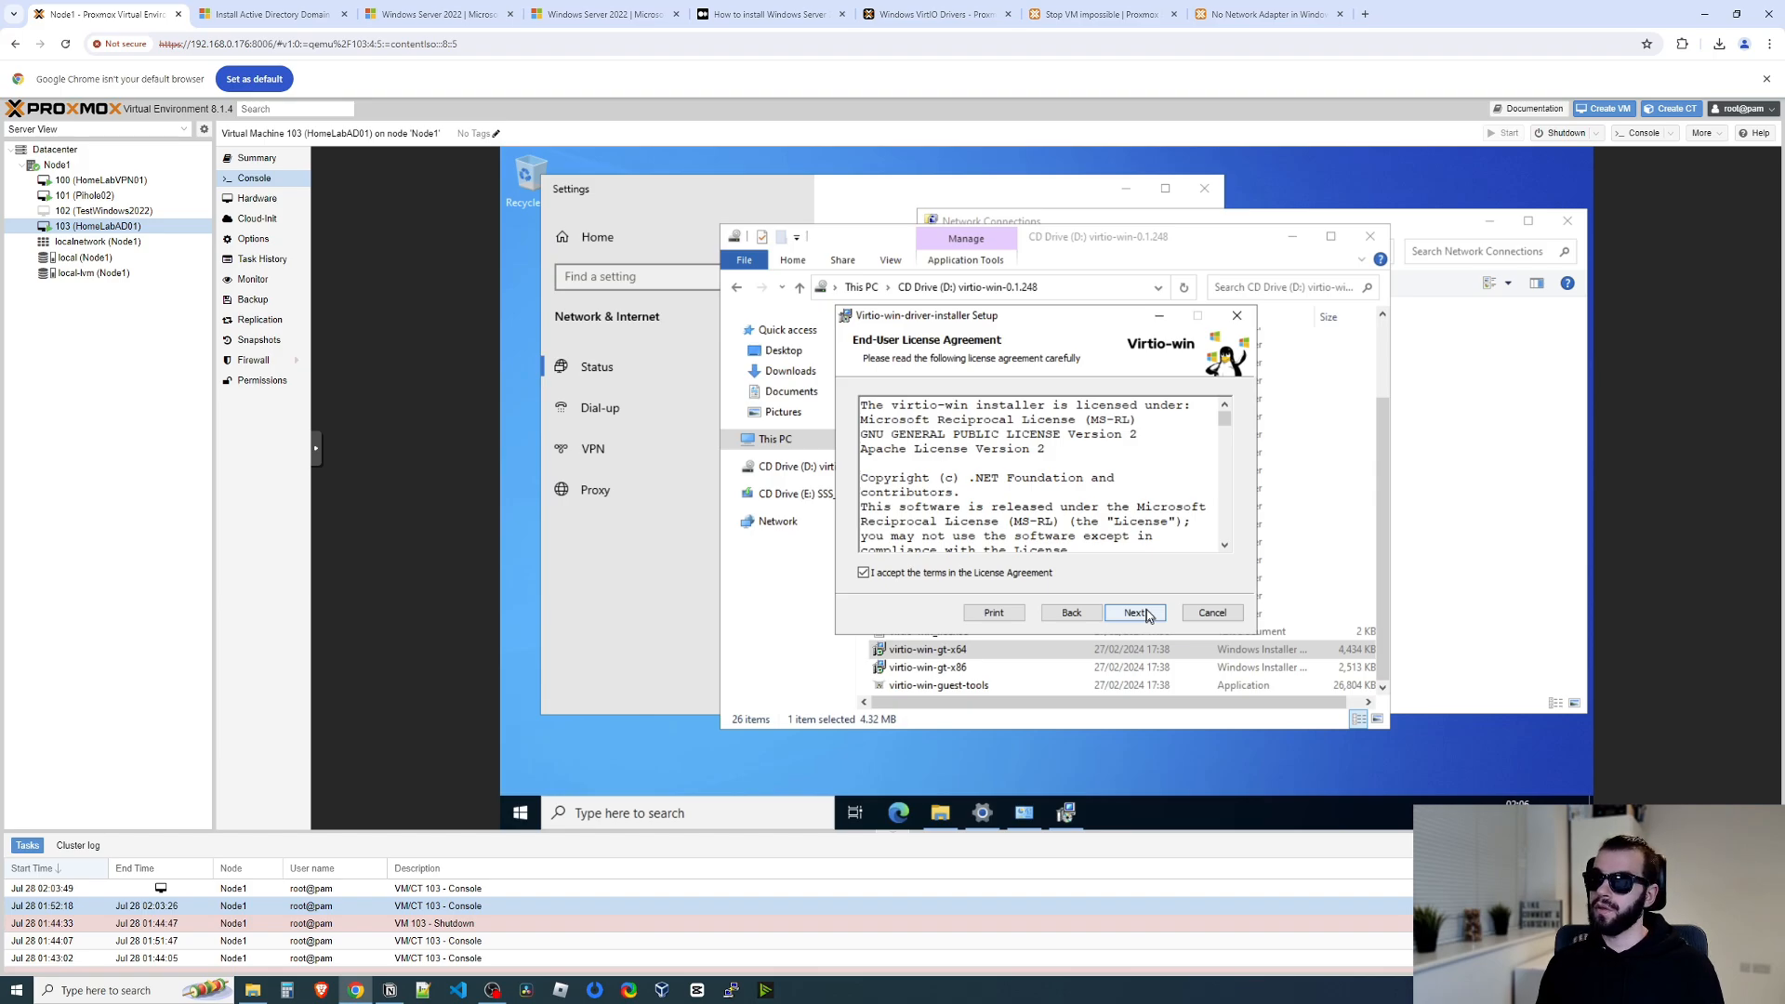
click(1147, 613)
click(1147, 613)
click(1147, 614)
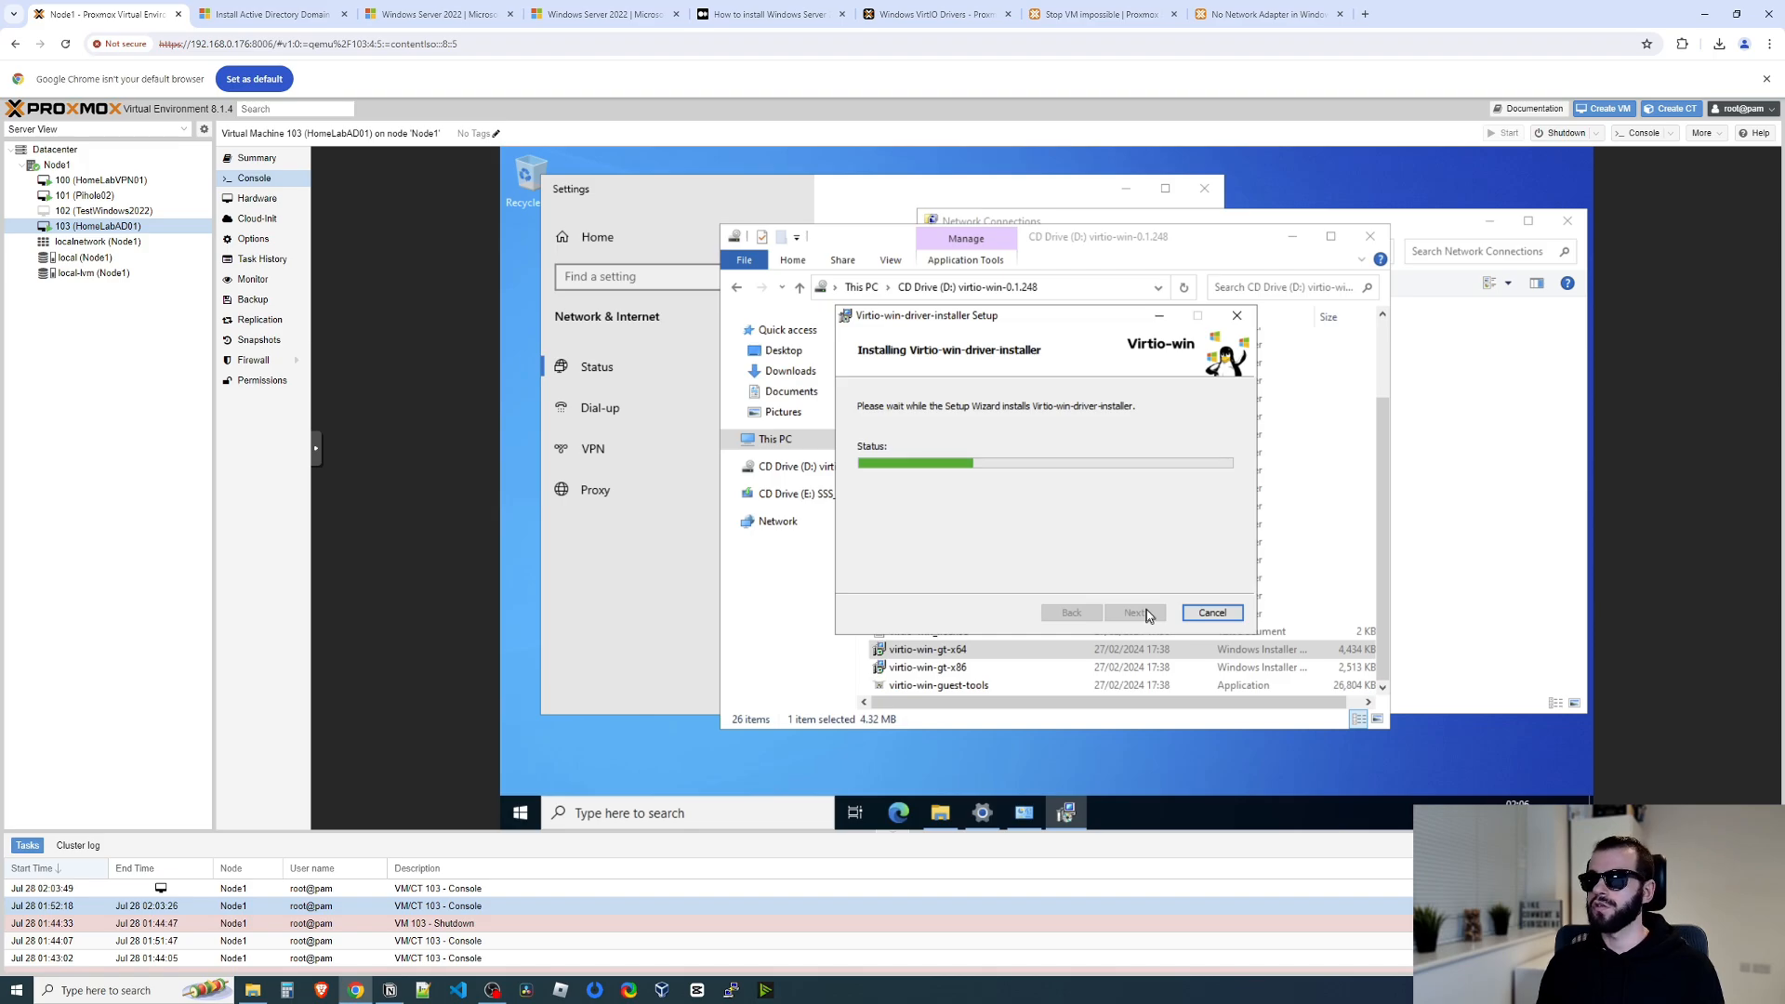
click(1140, 611)
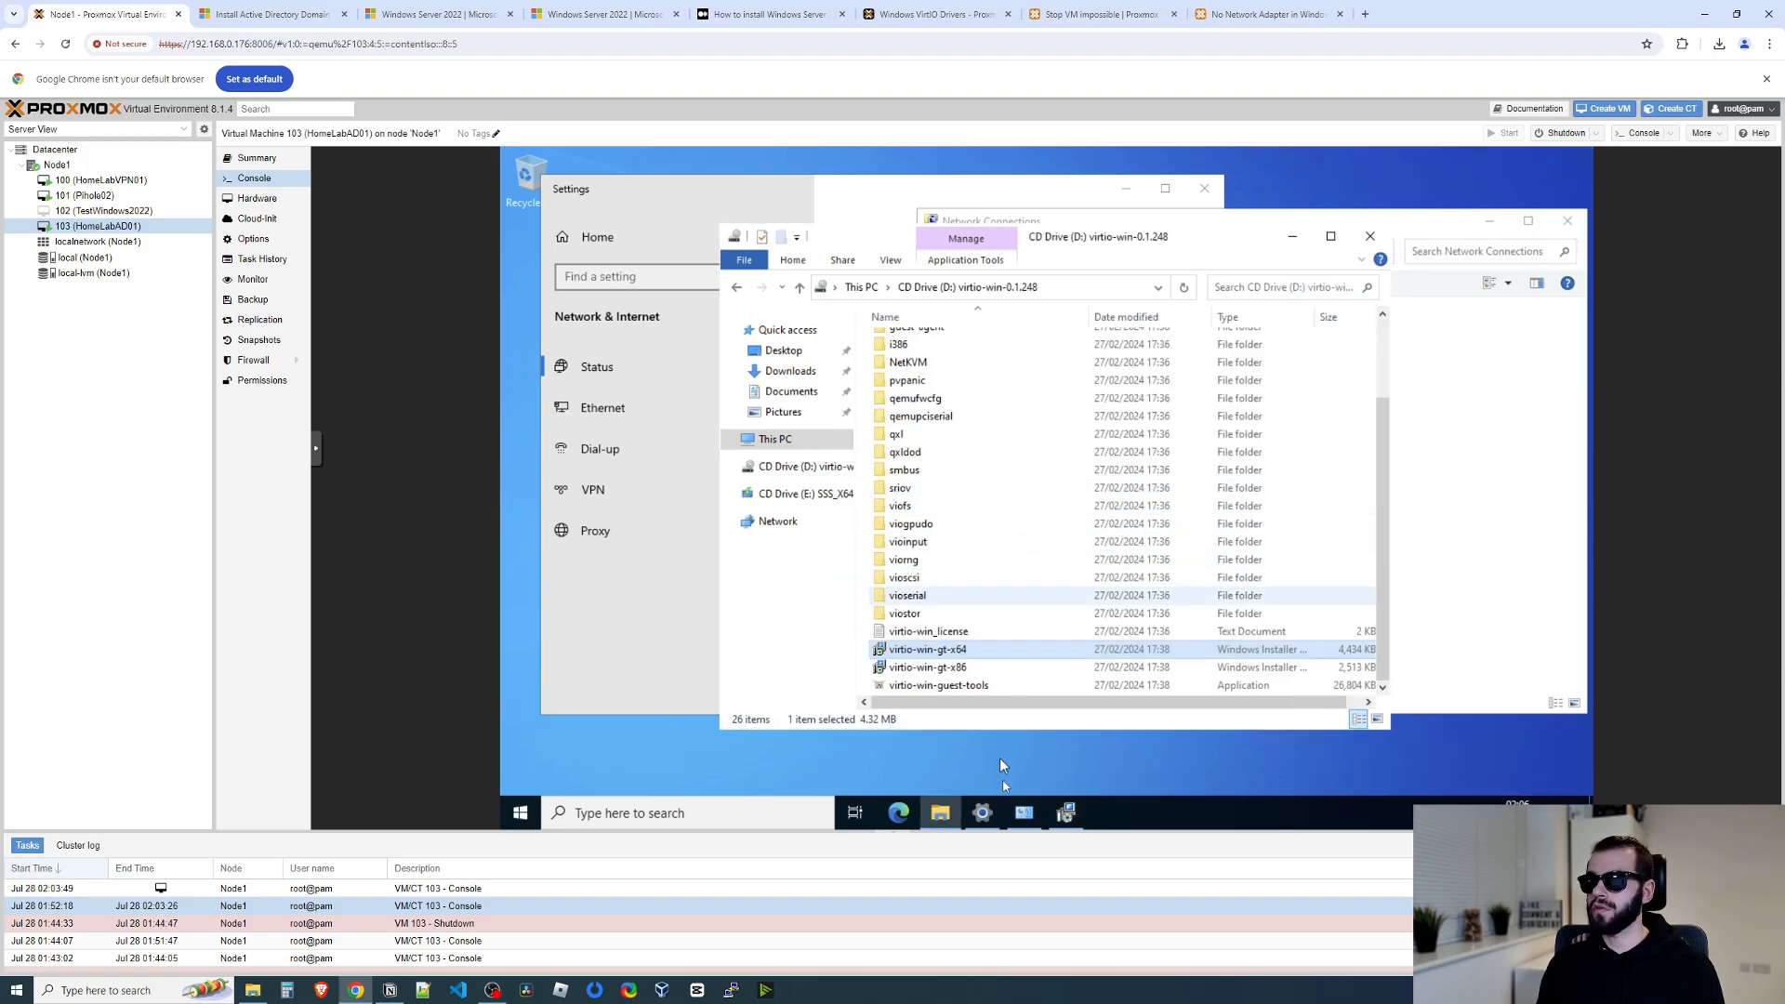
click(1070, 810)
click(1147, 610)
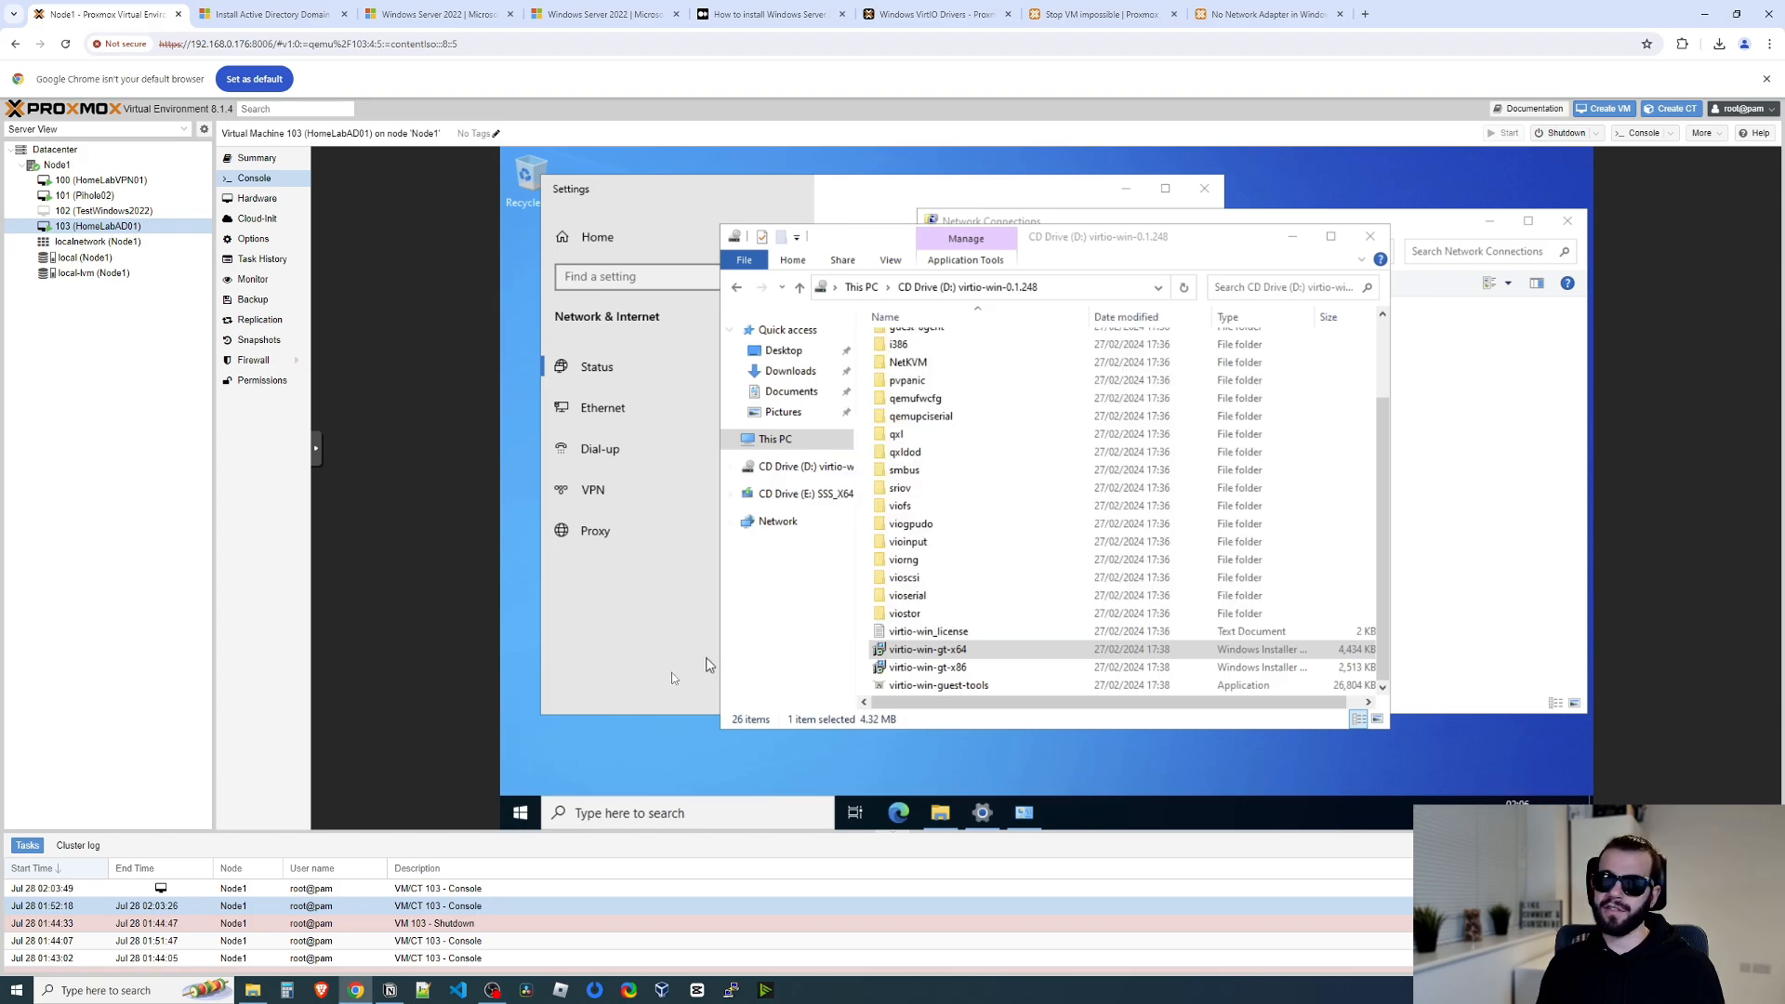
Find the Remote Desktop settings in the VM and enable Remote Desktop.
click(654, 813)
text(remote)
click(684, 420)
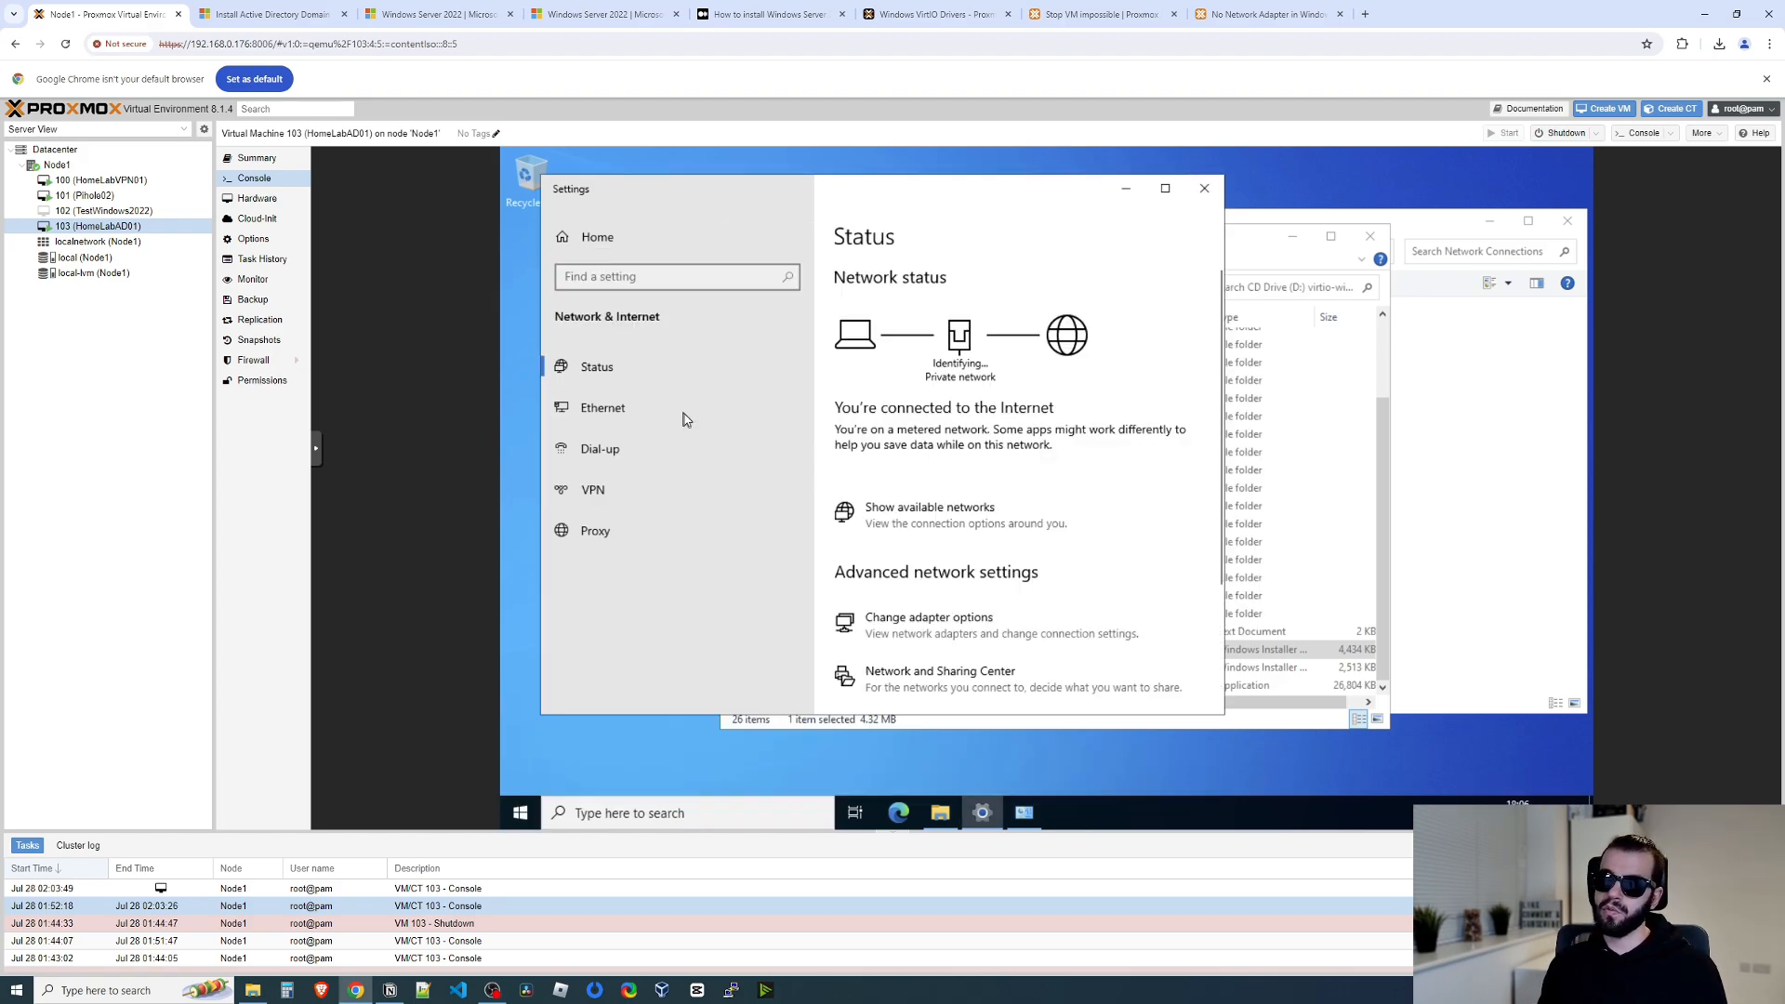
click(852, 389)
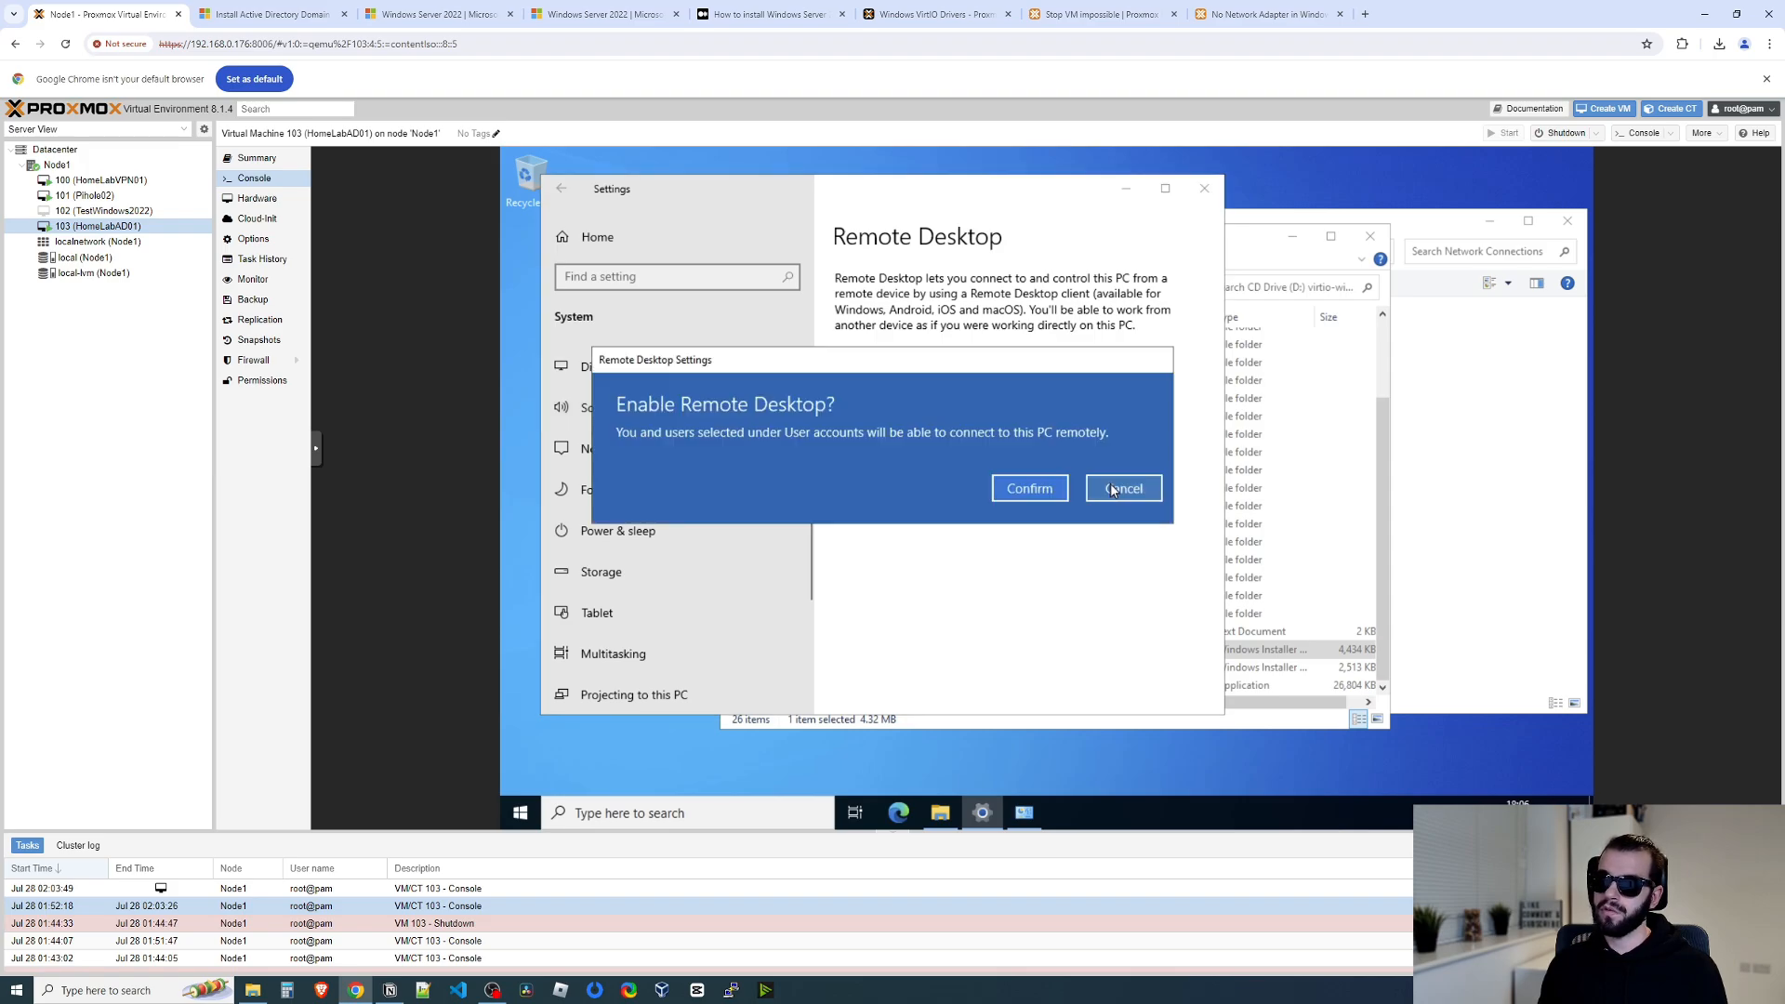
click(1041, 487)
click(526, 808)
text(hostname)
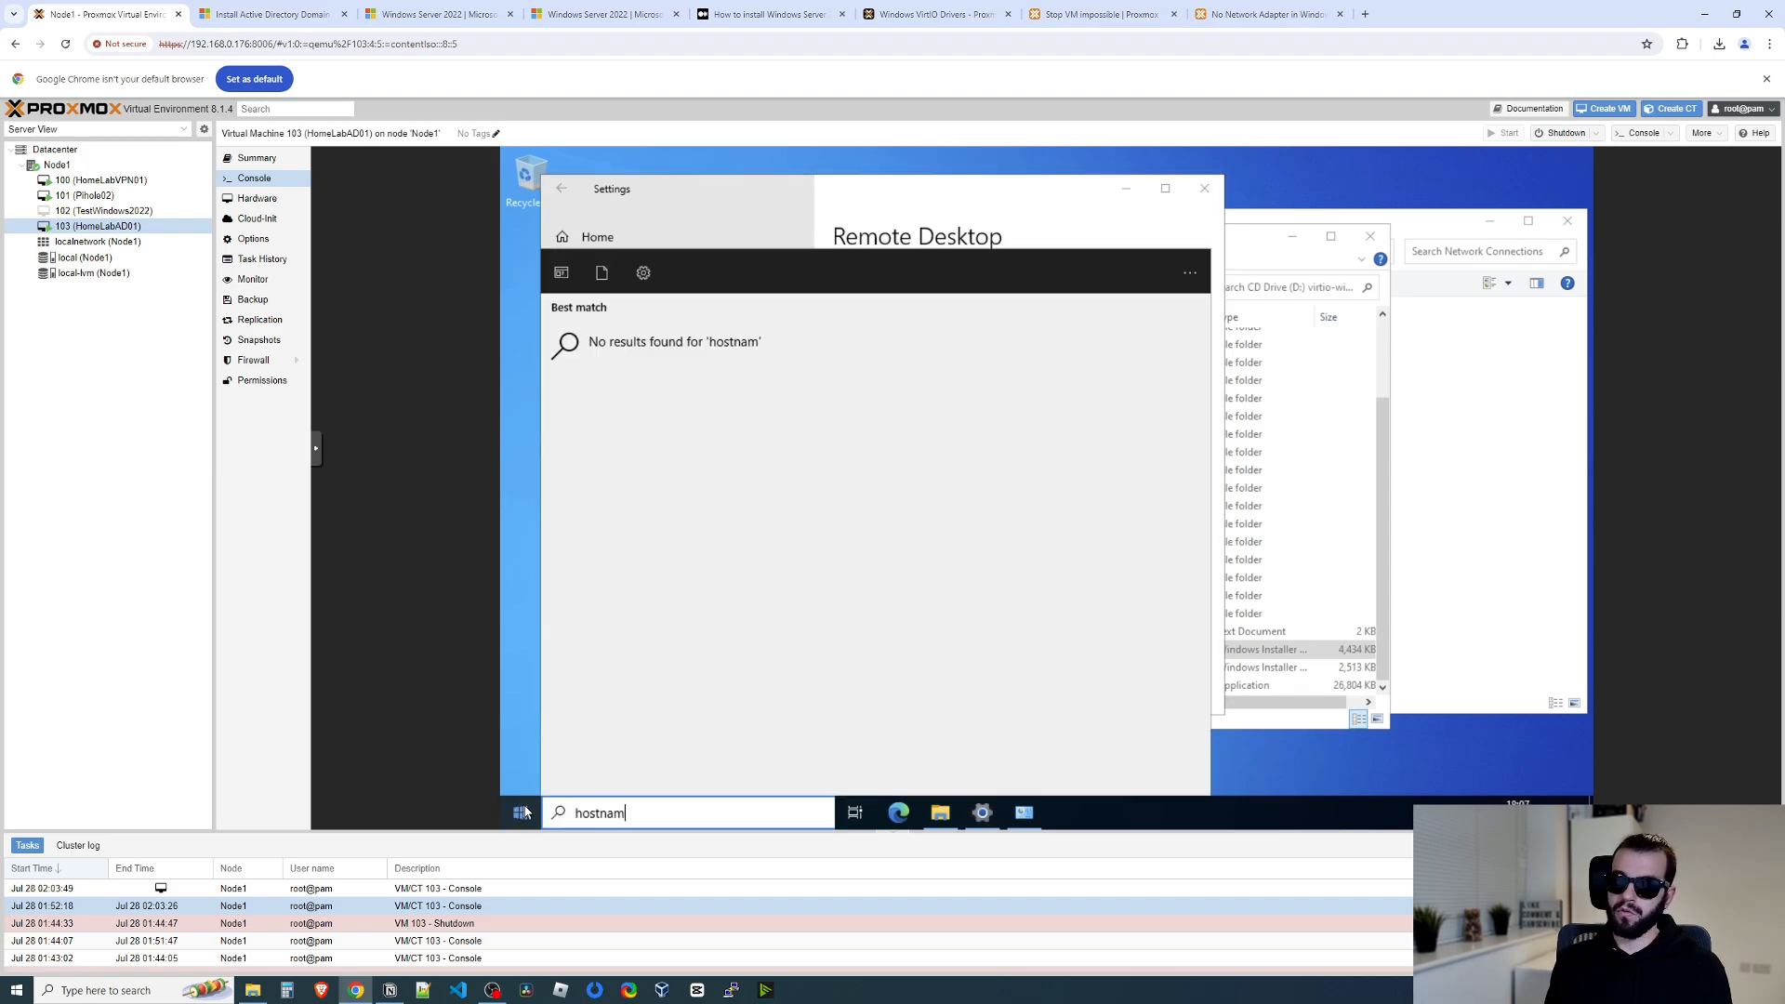
key(BackSpace)
key(BackSpace)
key(BackSpace)
key(BackSpace)
key(BackSpace)
key(BackSpace)
key(BackSpace)
key(BackSpace)
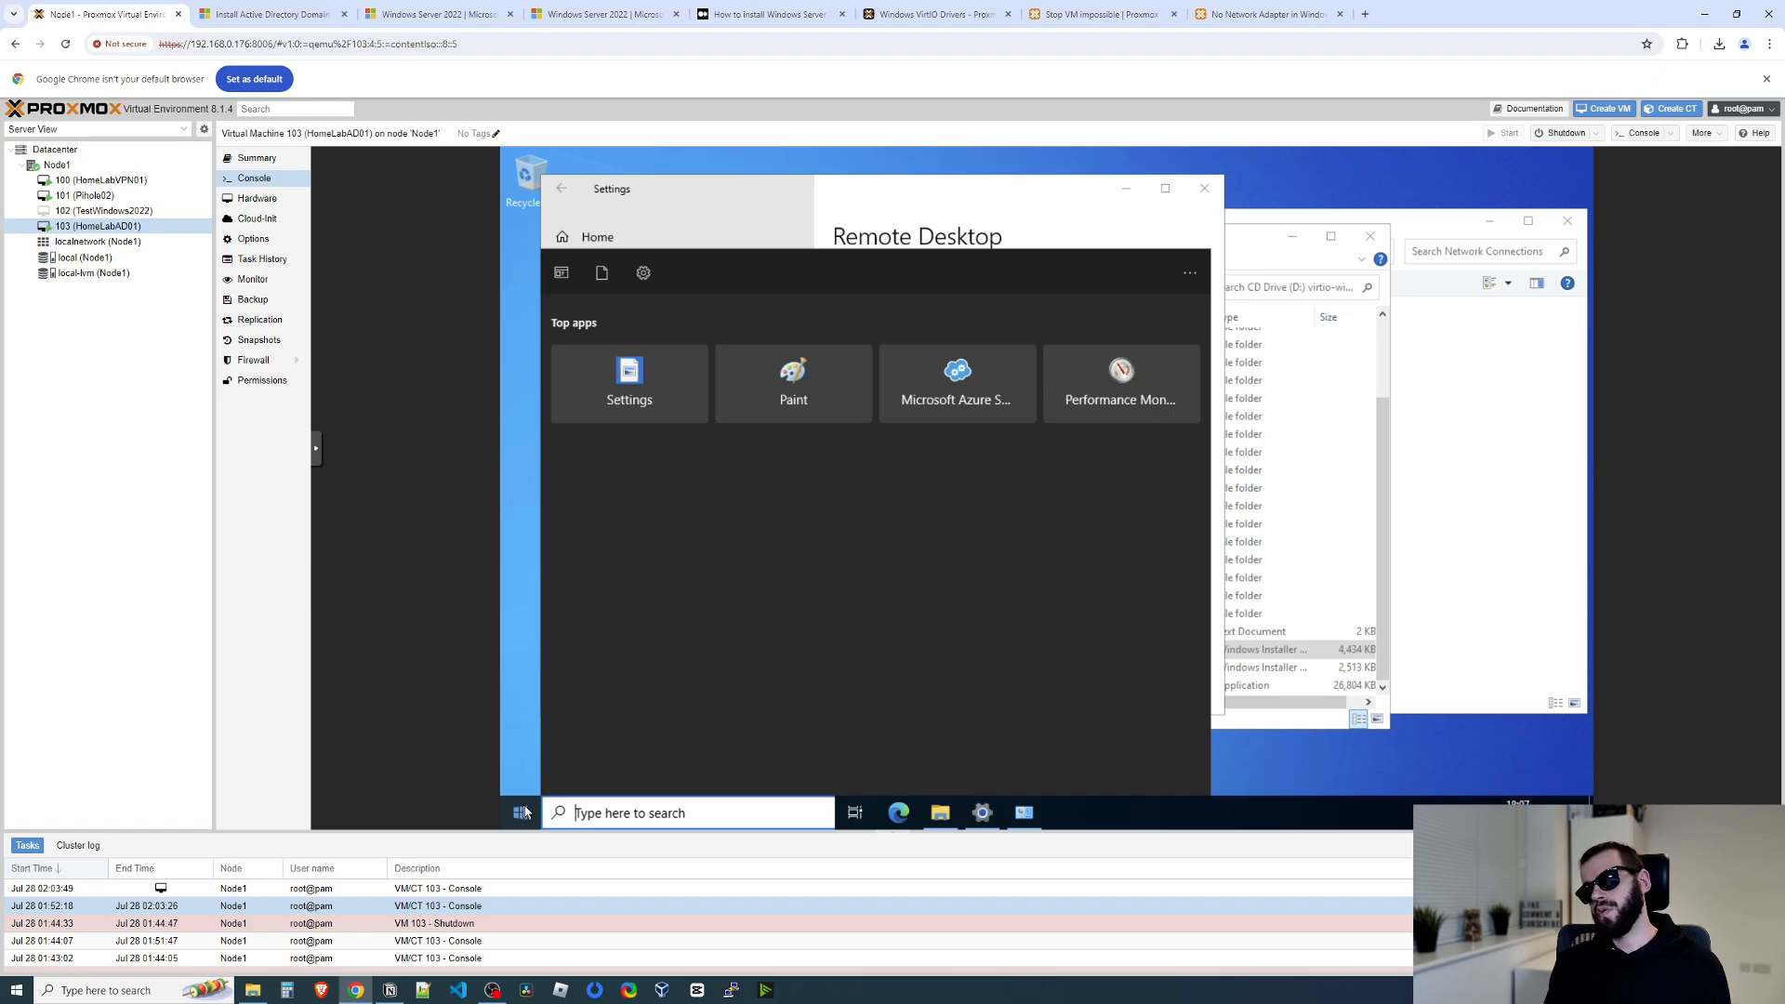
Find the VM's system information, rename the PC to HomeLabAD01 and restart it.
text(system)
click(905, 562)
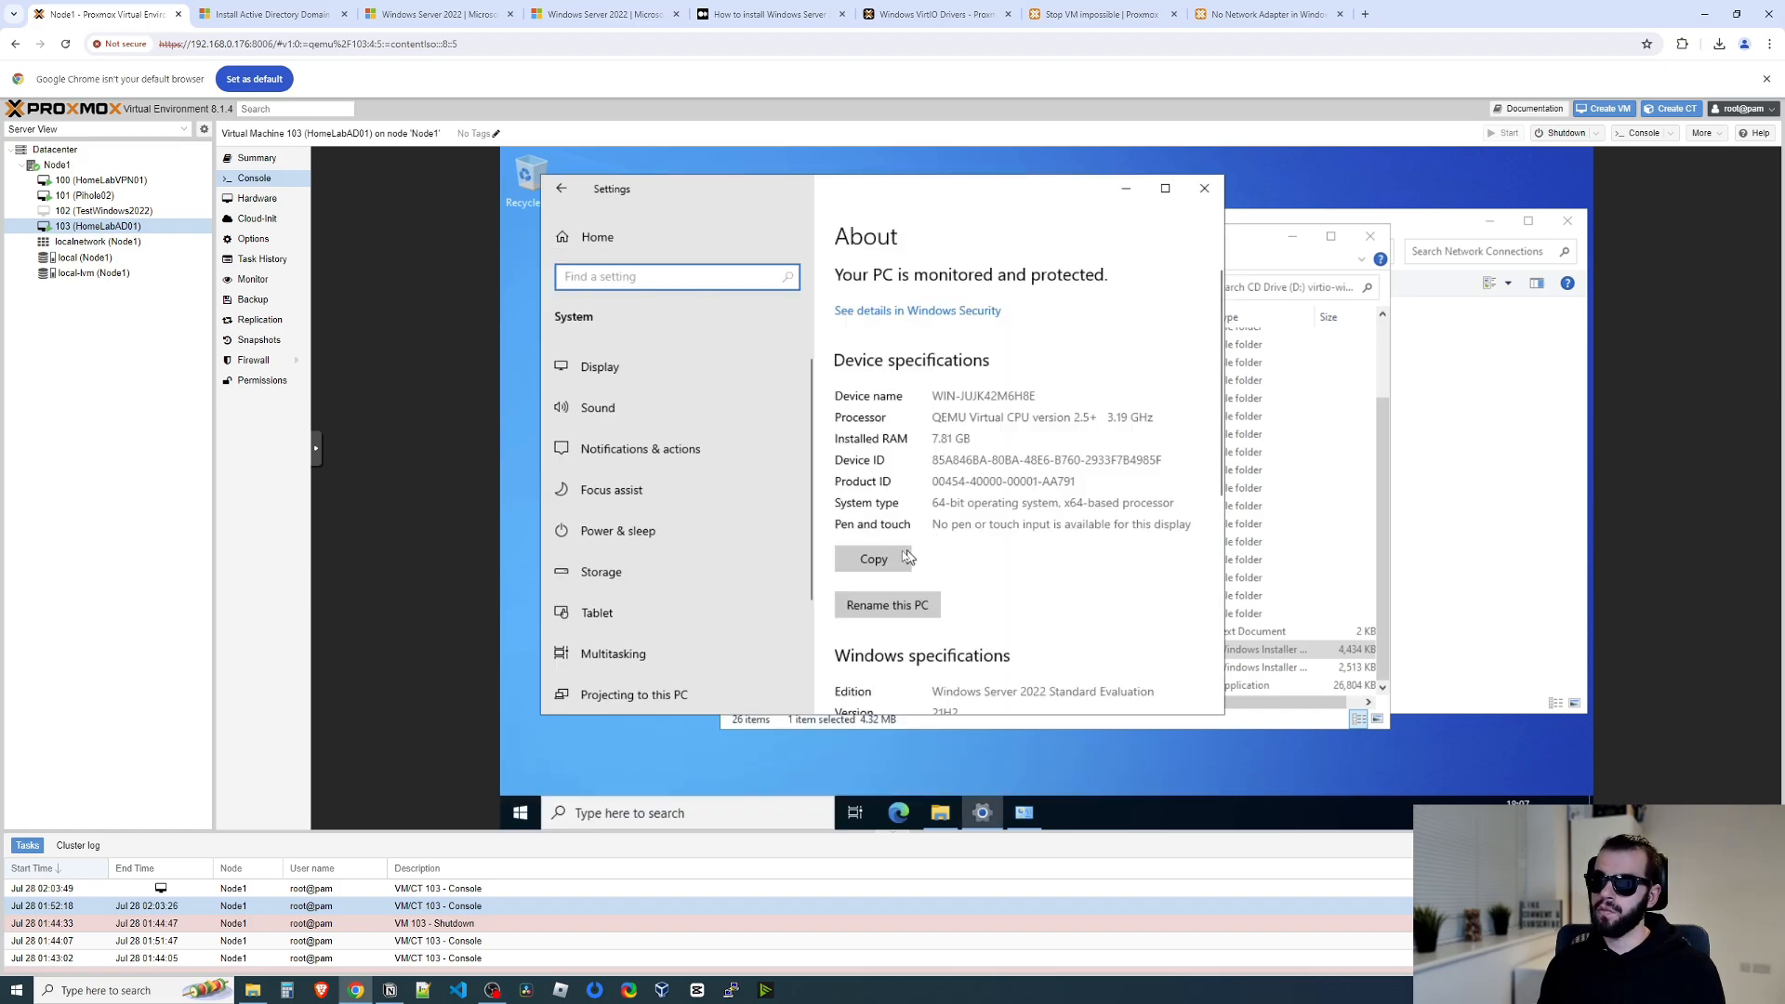
click(886, 605)
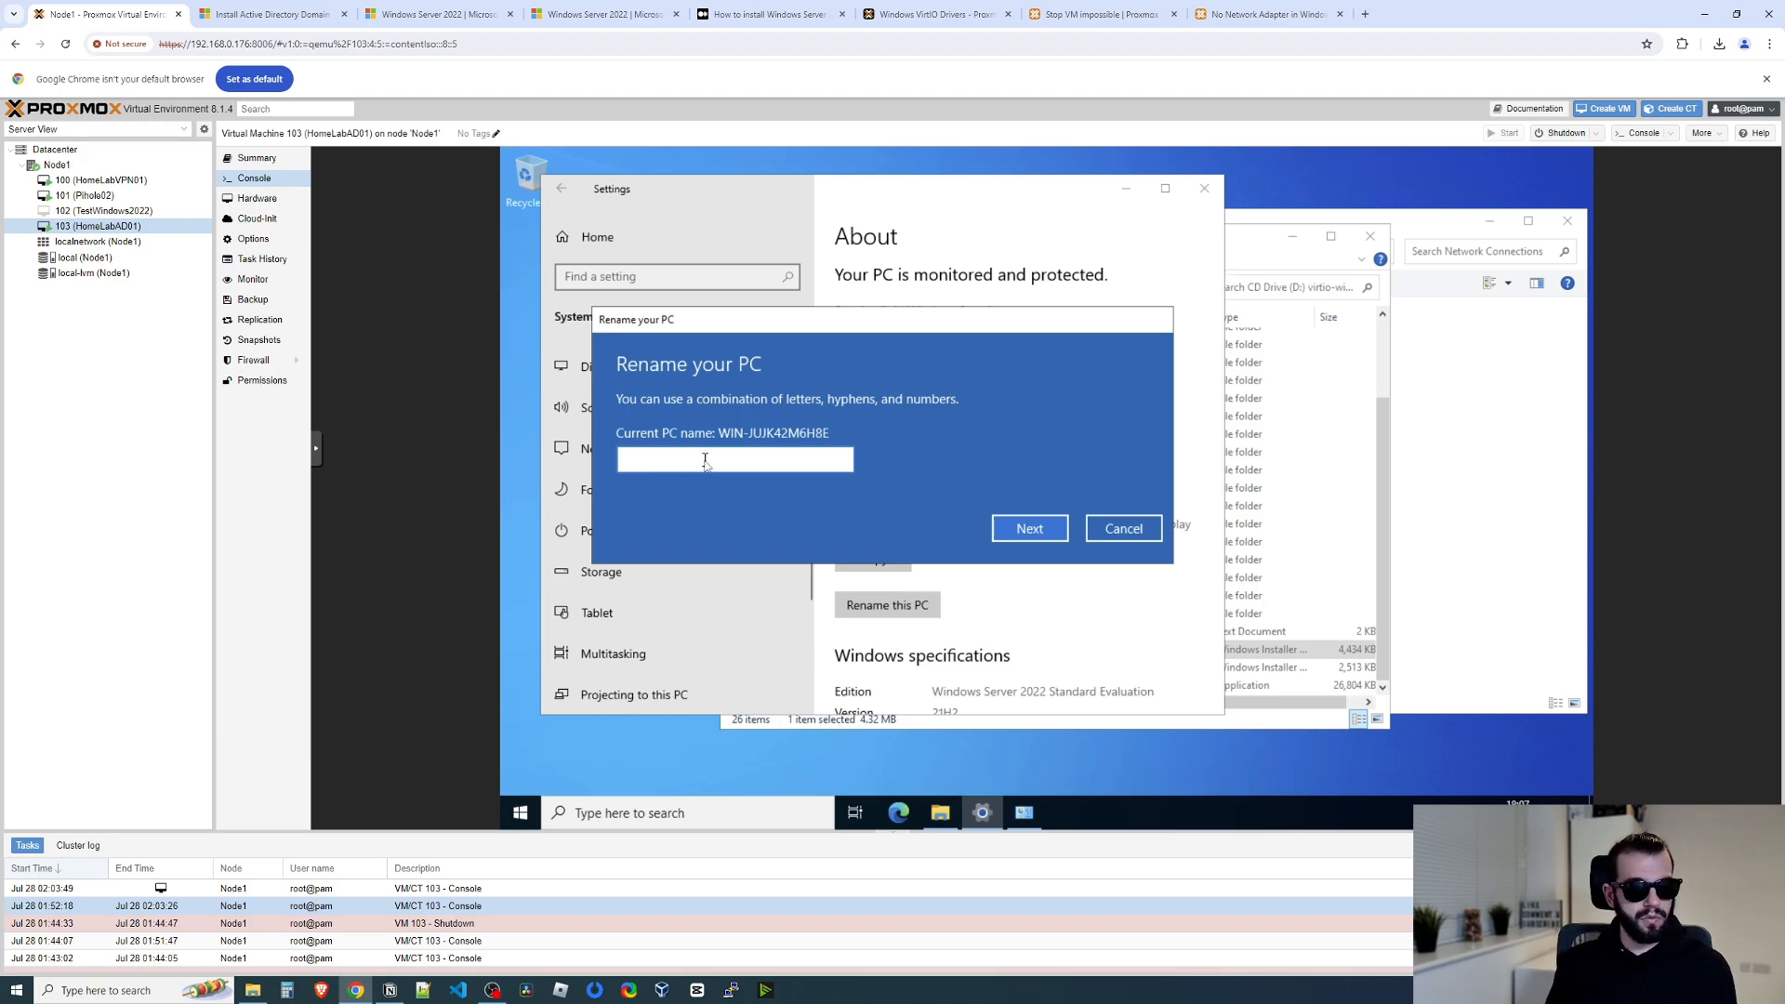
text(HomeLab)
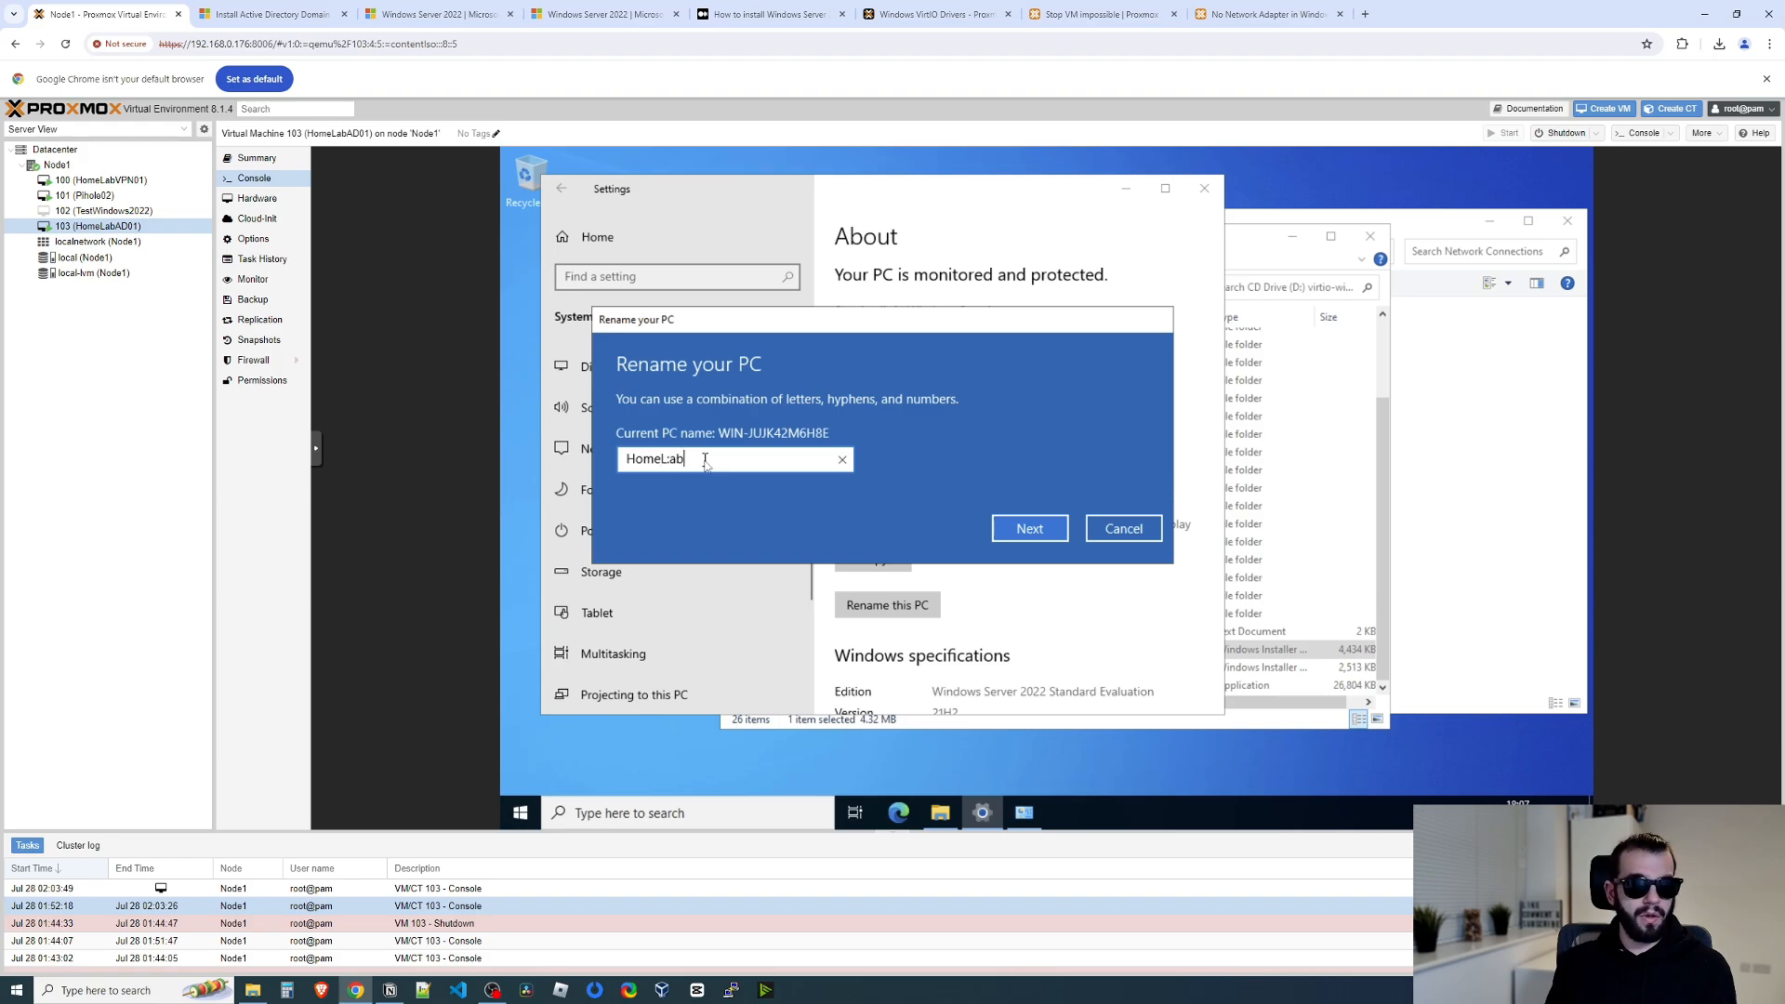
text(AD01)
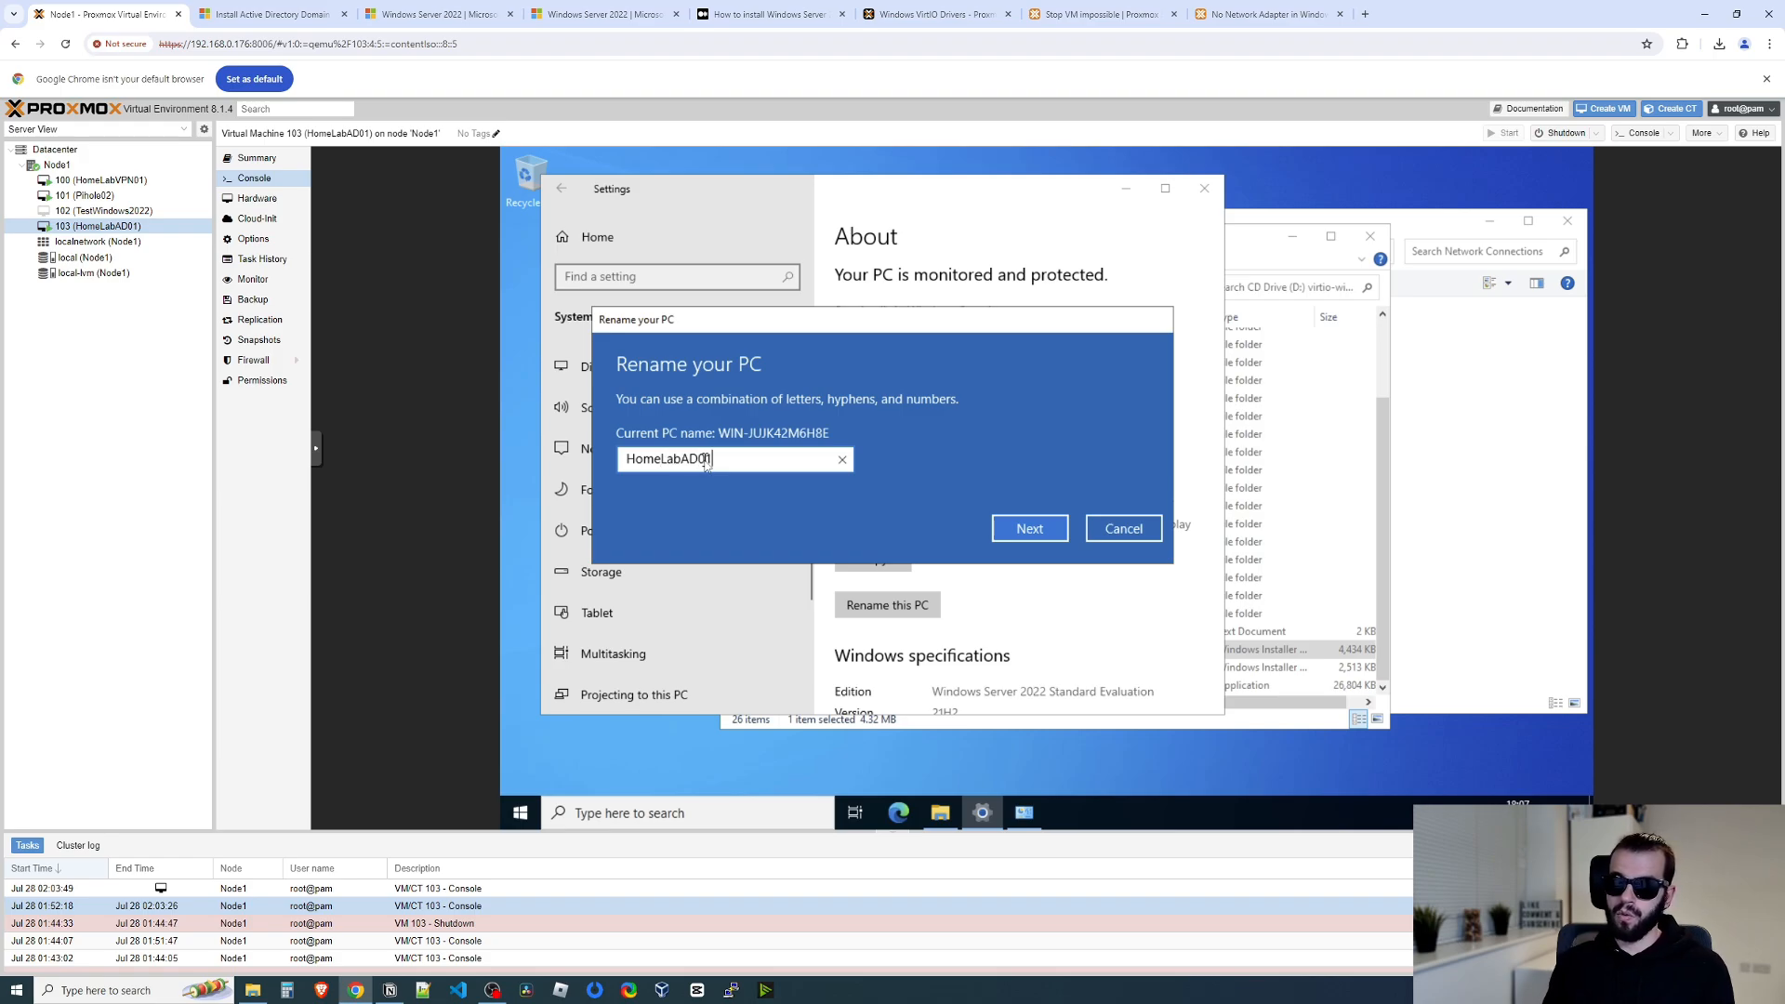
click(1012, 526)
click(1022, 495)
click(1053, 454)
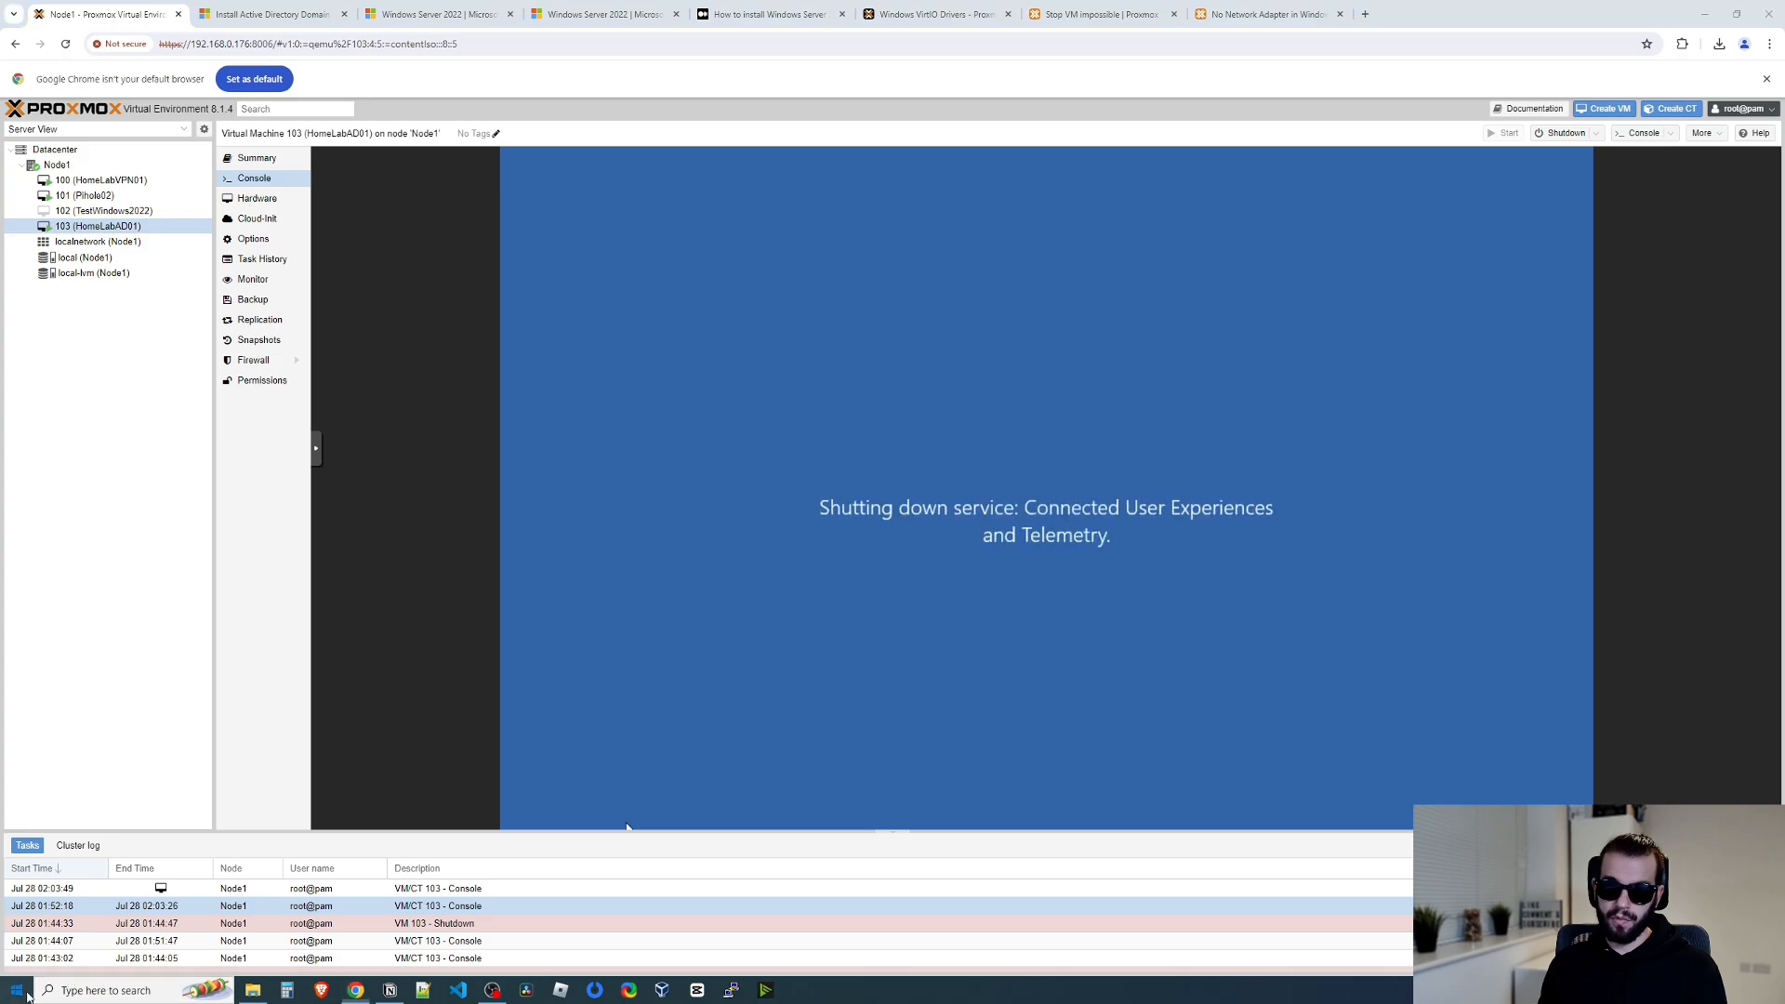
Open Remote Desktop Connection on the host computer and sign in to the restarted VM with the Administrator password.
click(27, 996)
text(r)
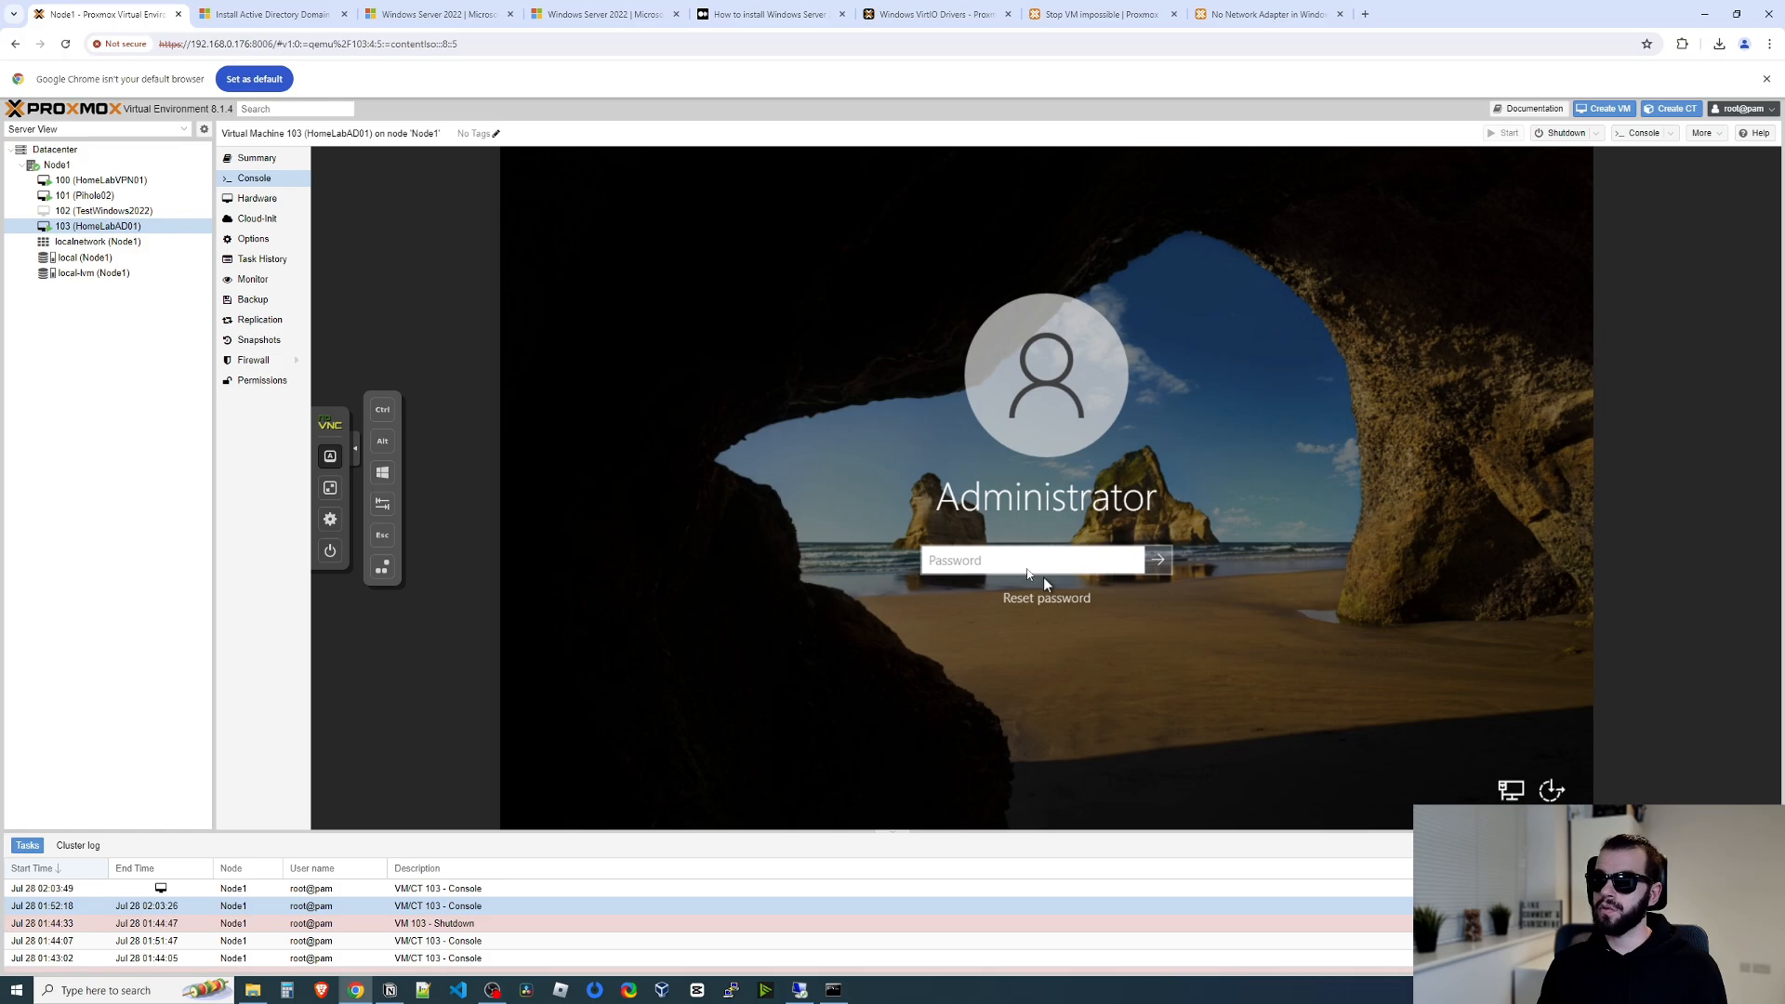
key(Return)
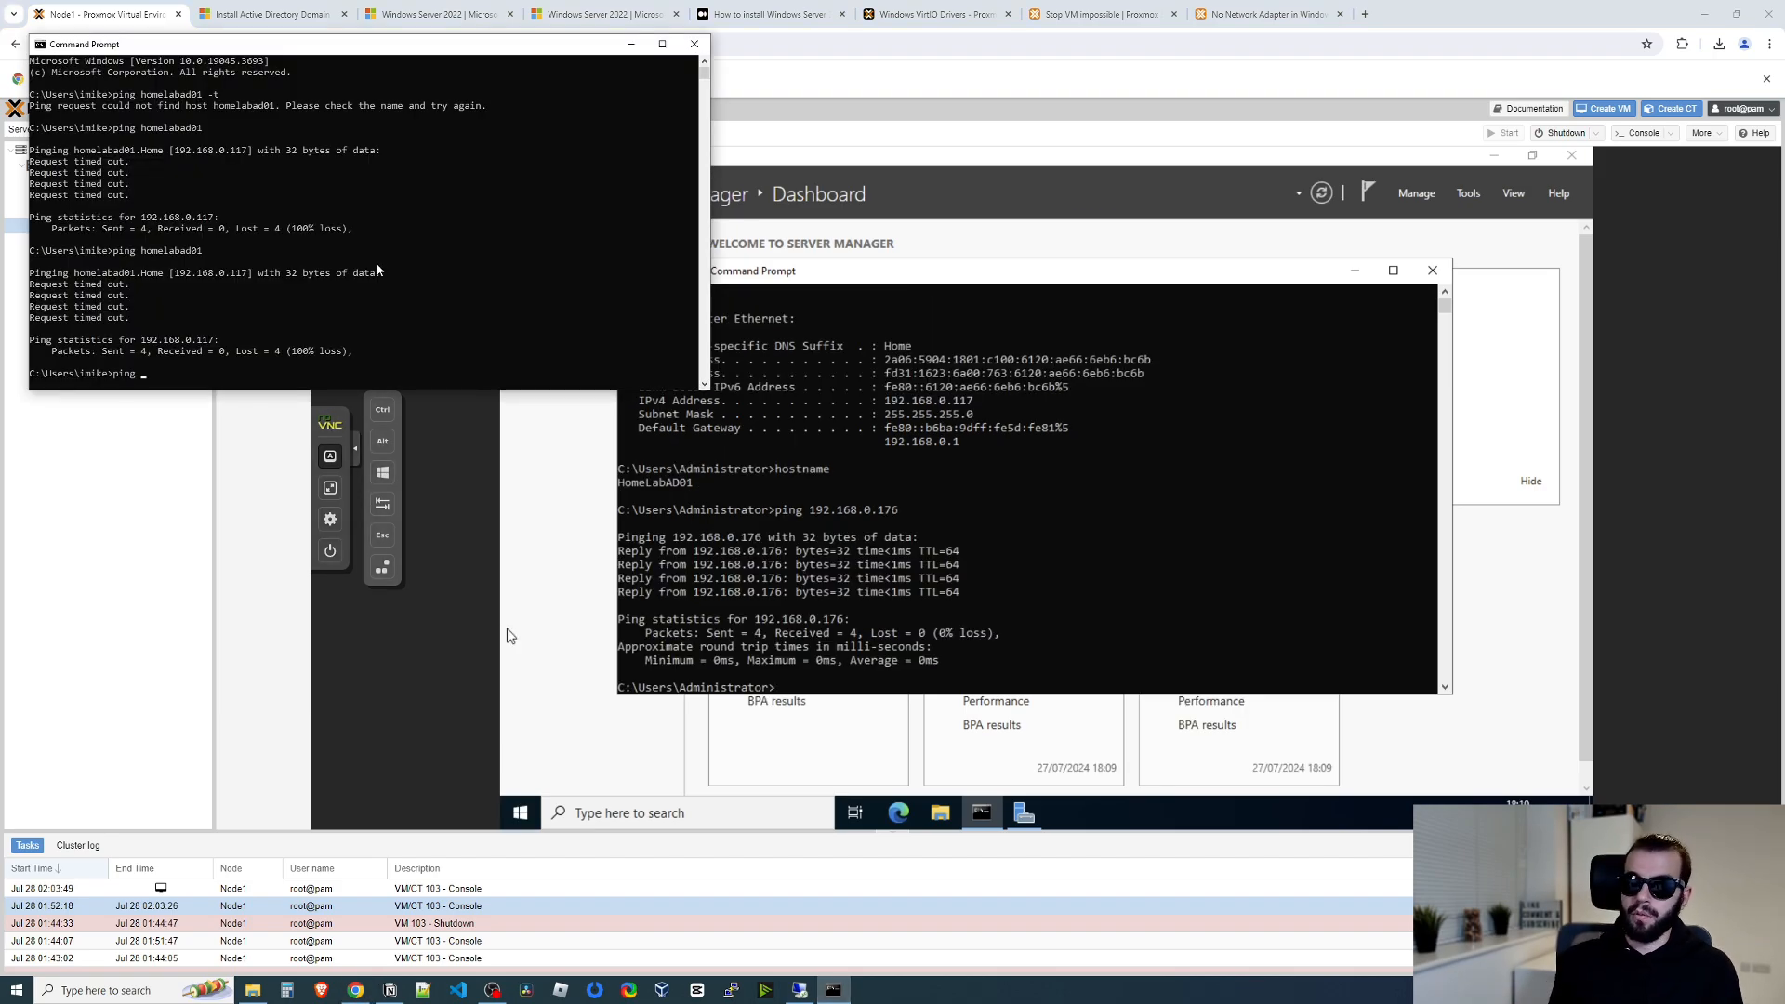
Ping 192.168.0.117 from the host computer's Command Prompt to test the connection to the VM.
text(1)
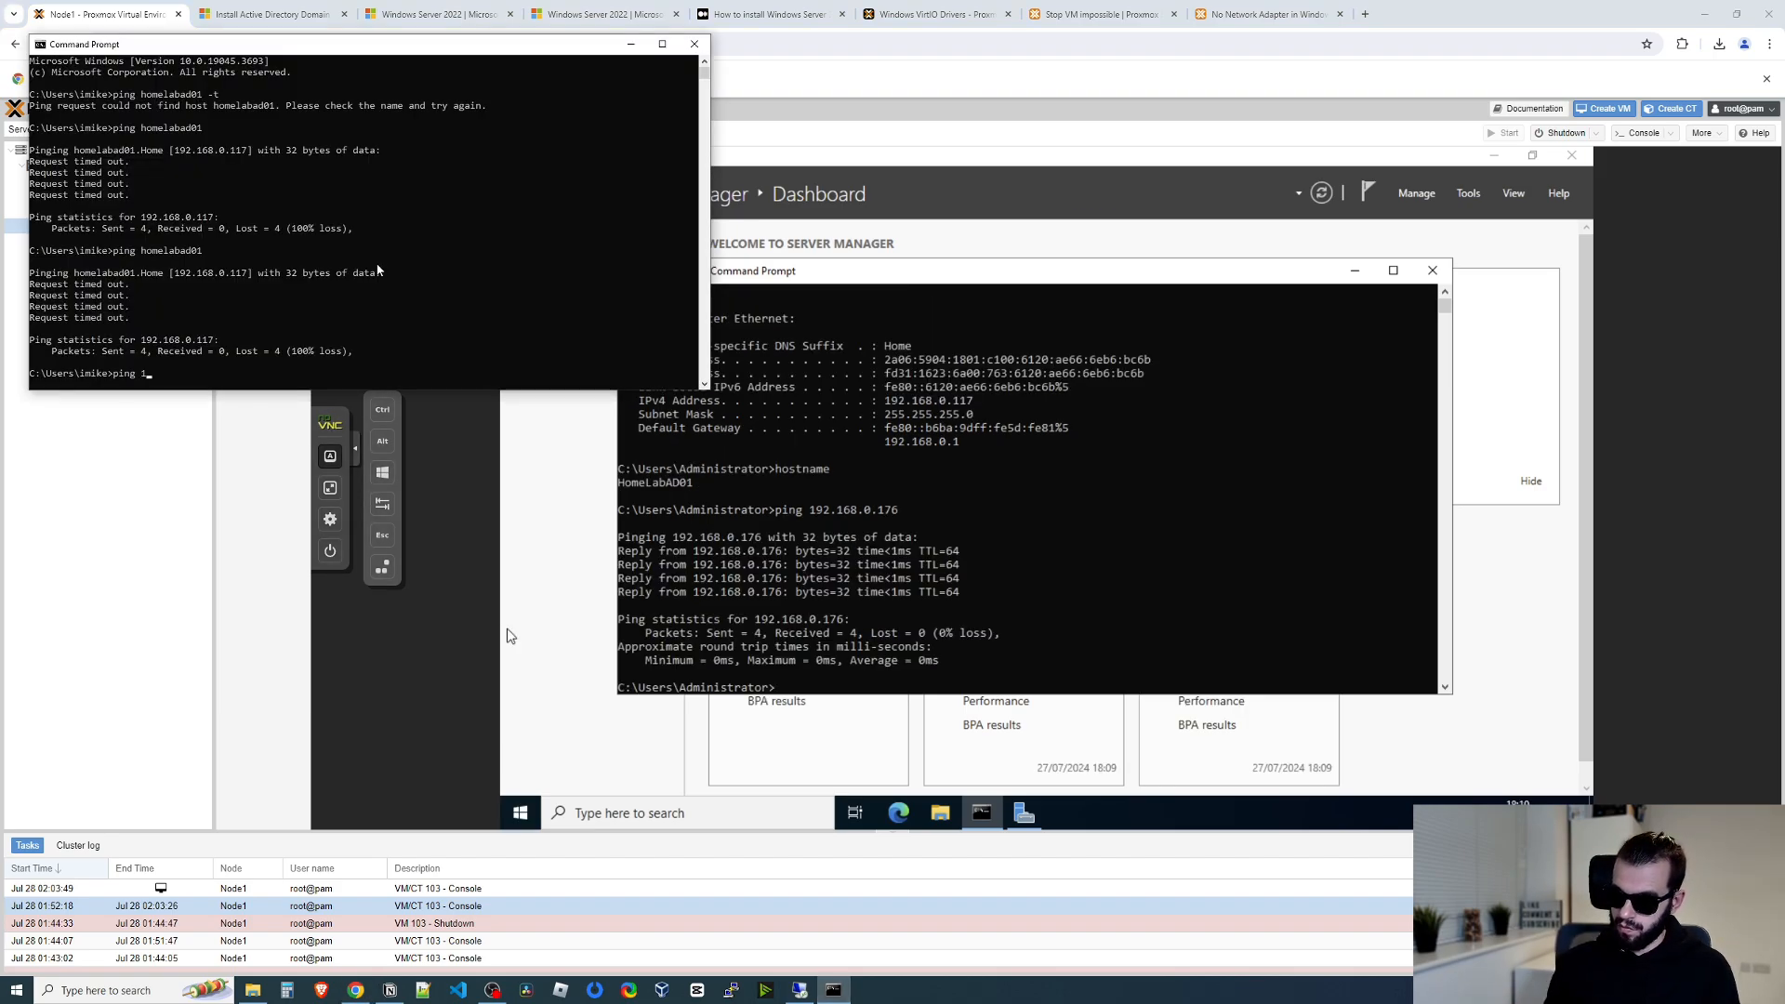
text(92.168.0.117)
key(Return)
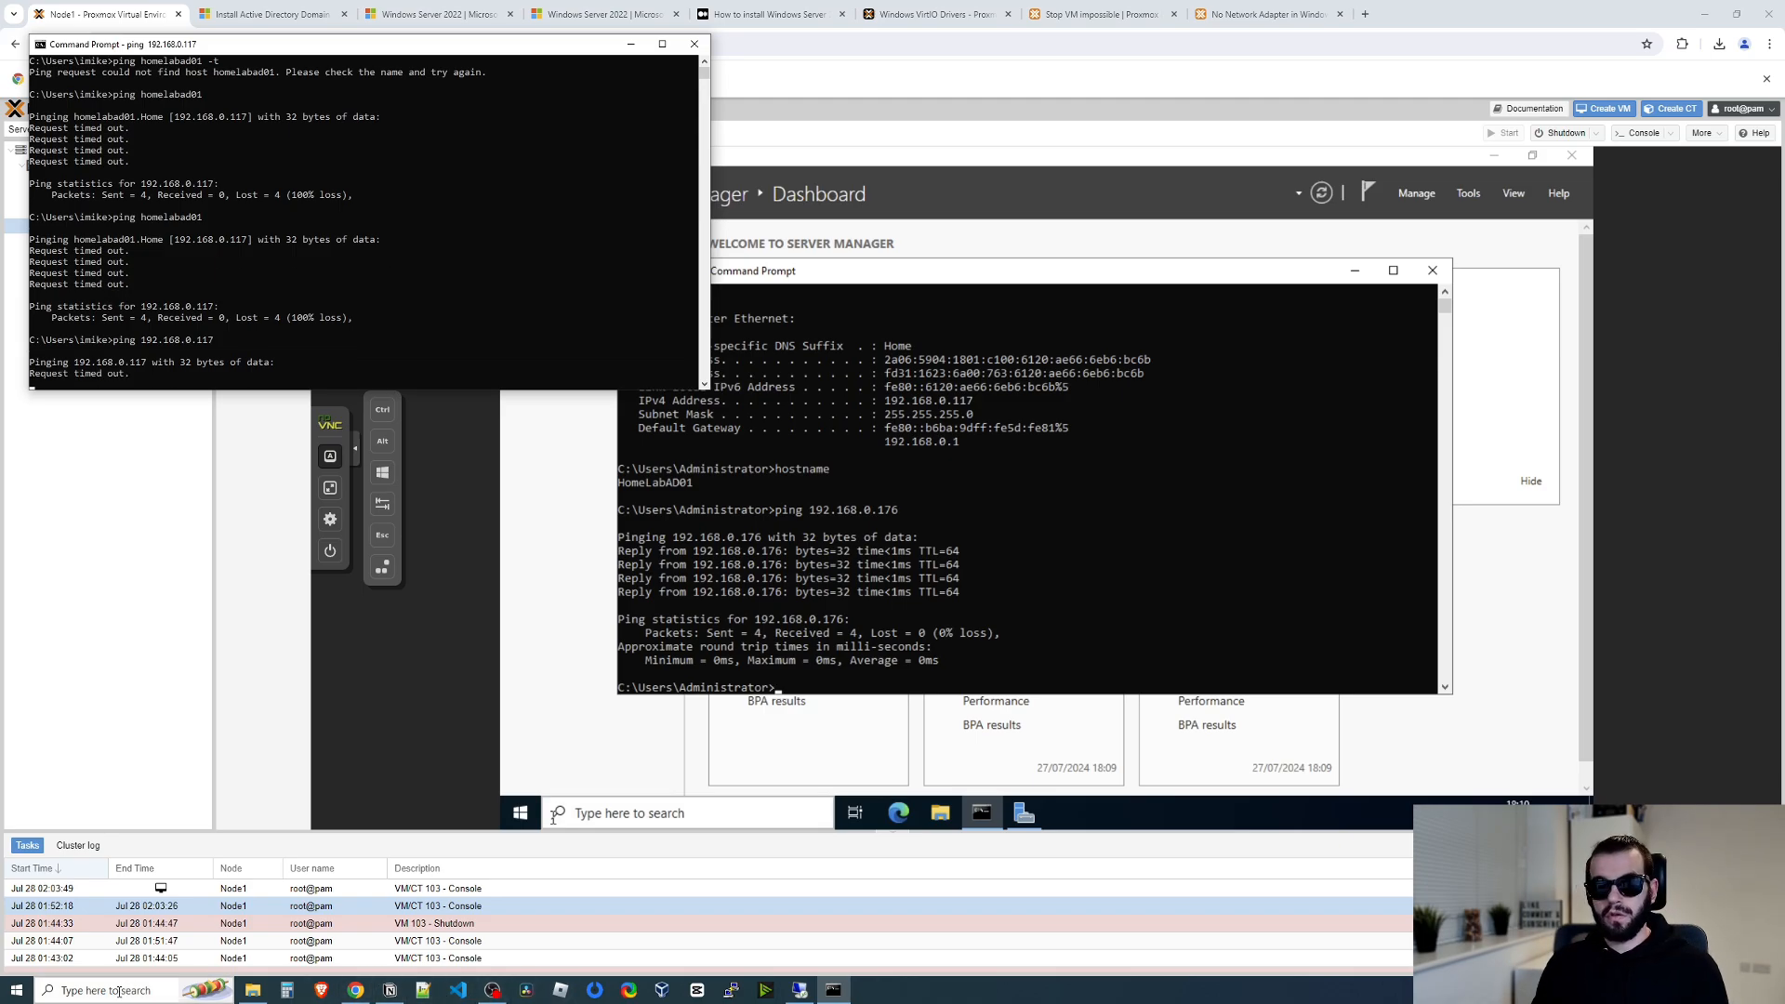
Connect to homelabad01 over Remote Desktop, using a different account and entering the Administrator password.
click(20, 985)
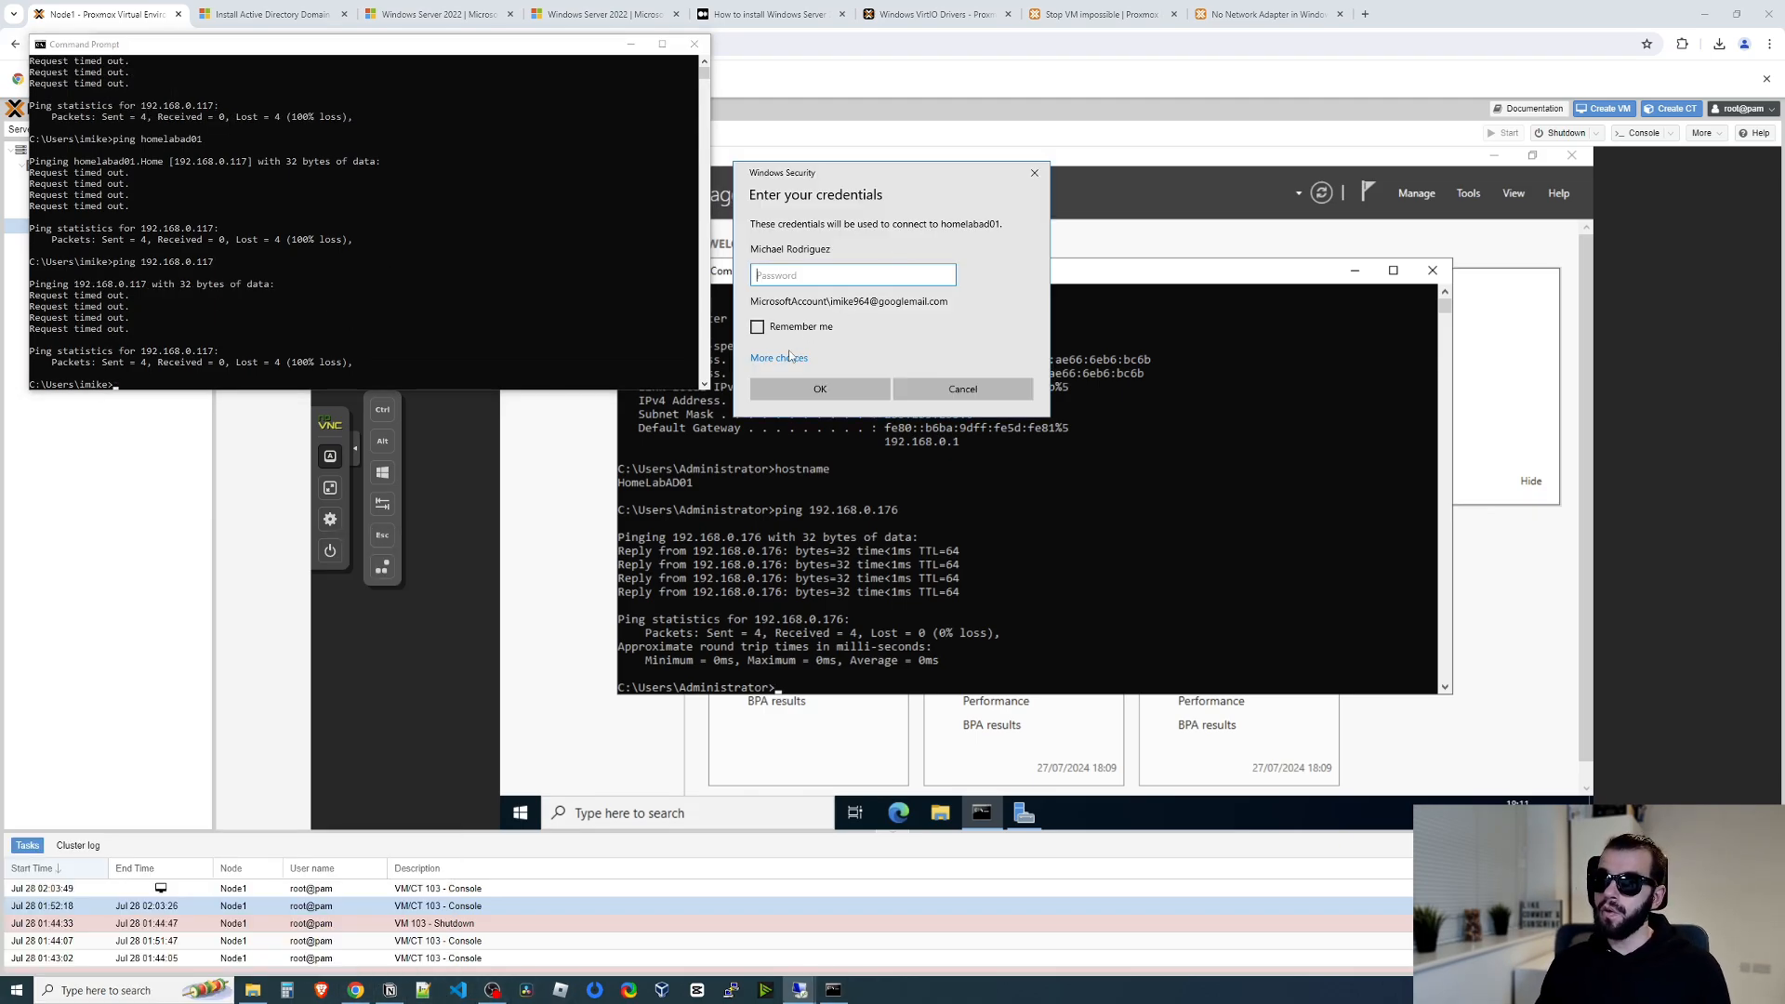
click(790, 357)
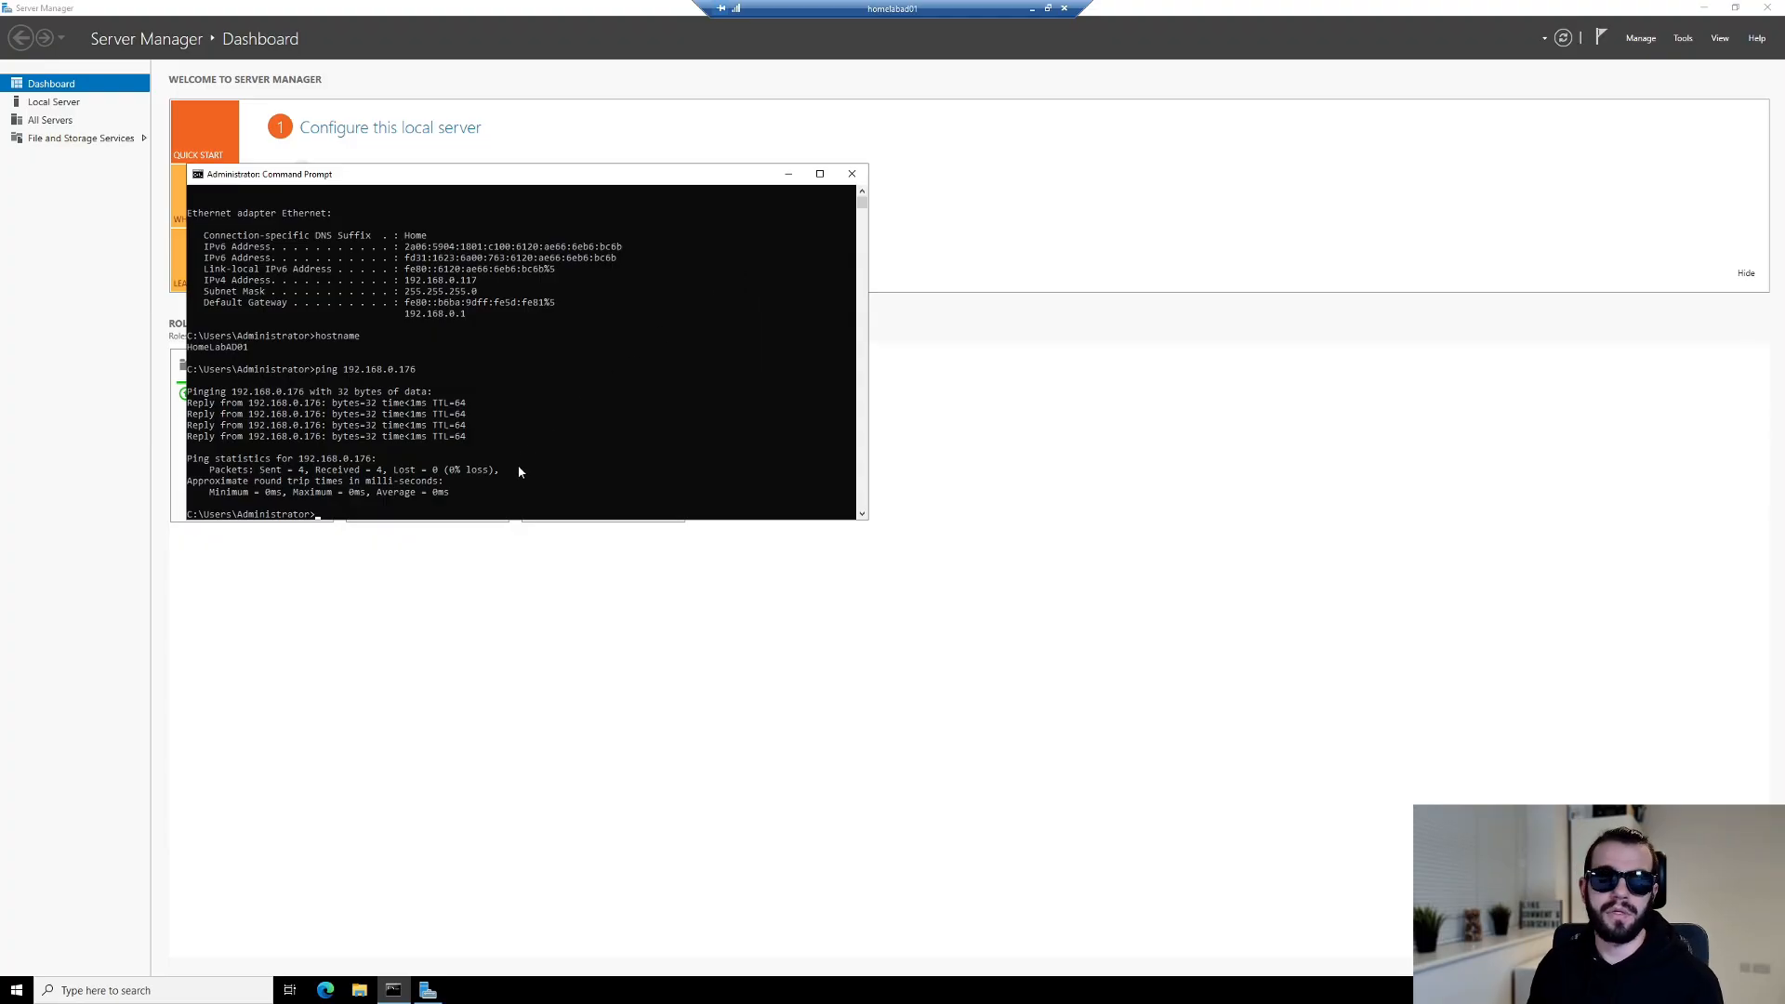
Minimise the remote session and review the installation instructions on the Windows VirtIO Drivers wiki page.
click(1032, 8)
click(741, 10)
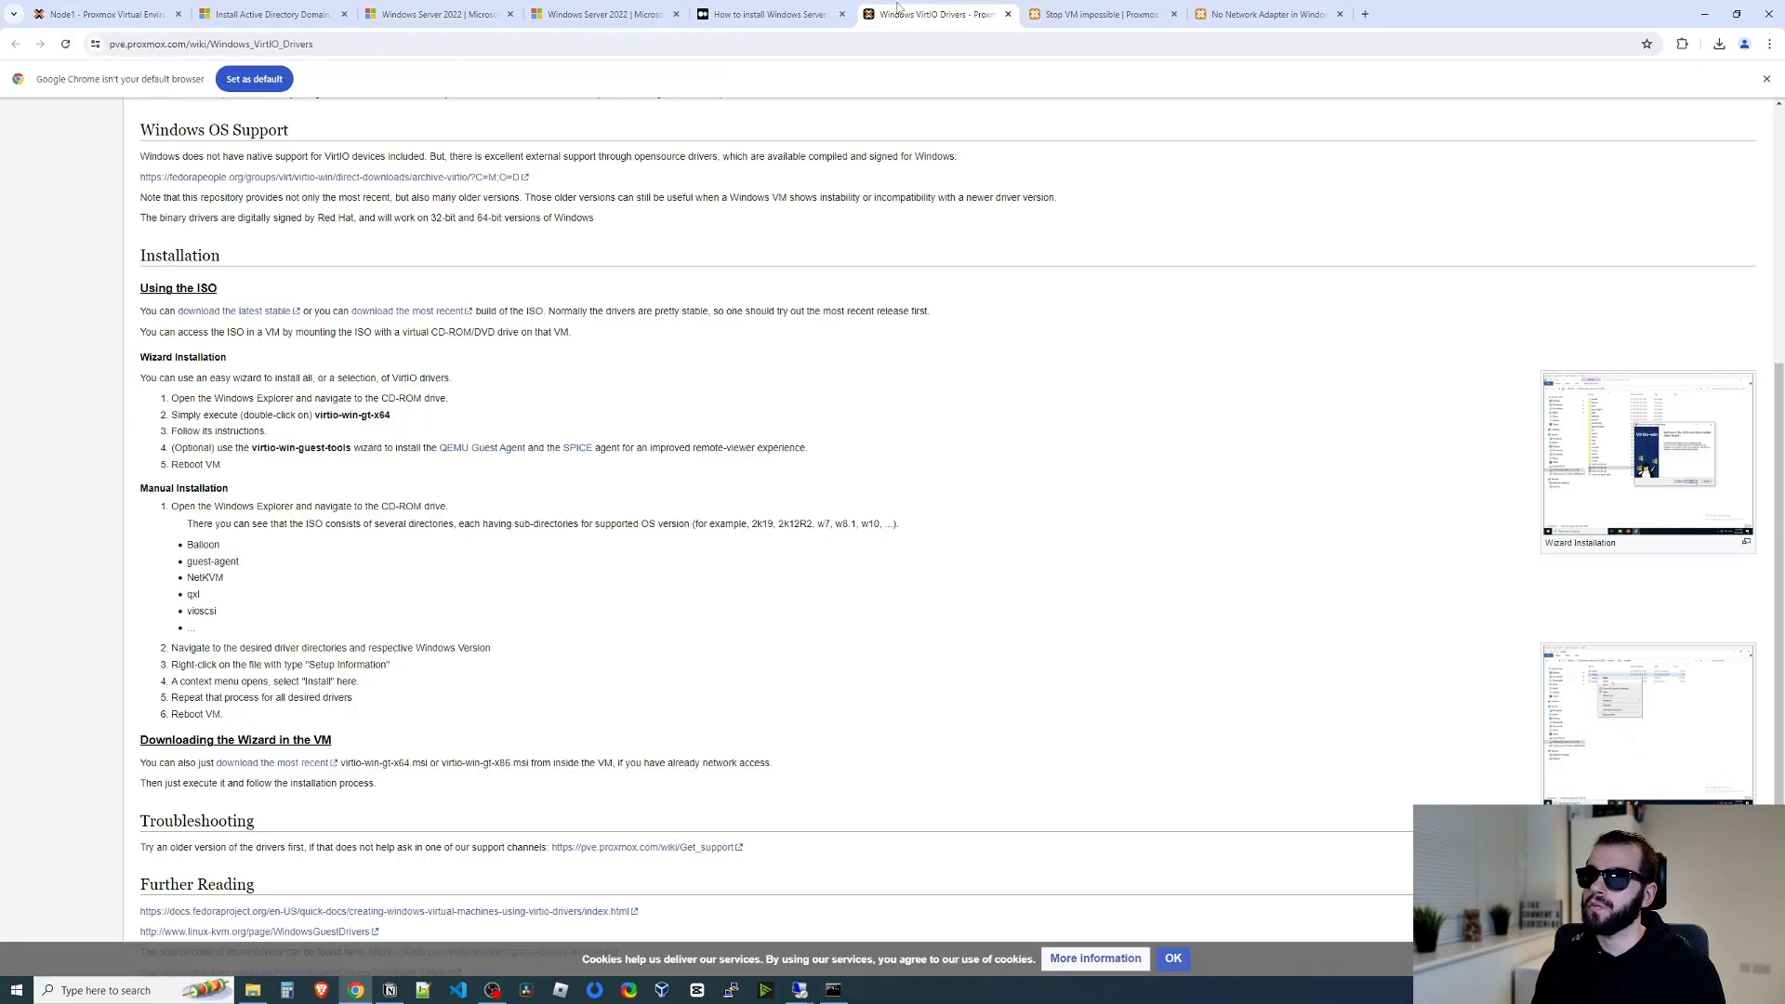
scroll(887, 558, down, 2)
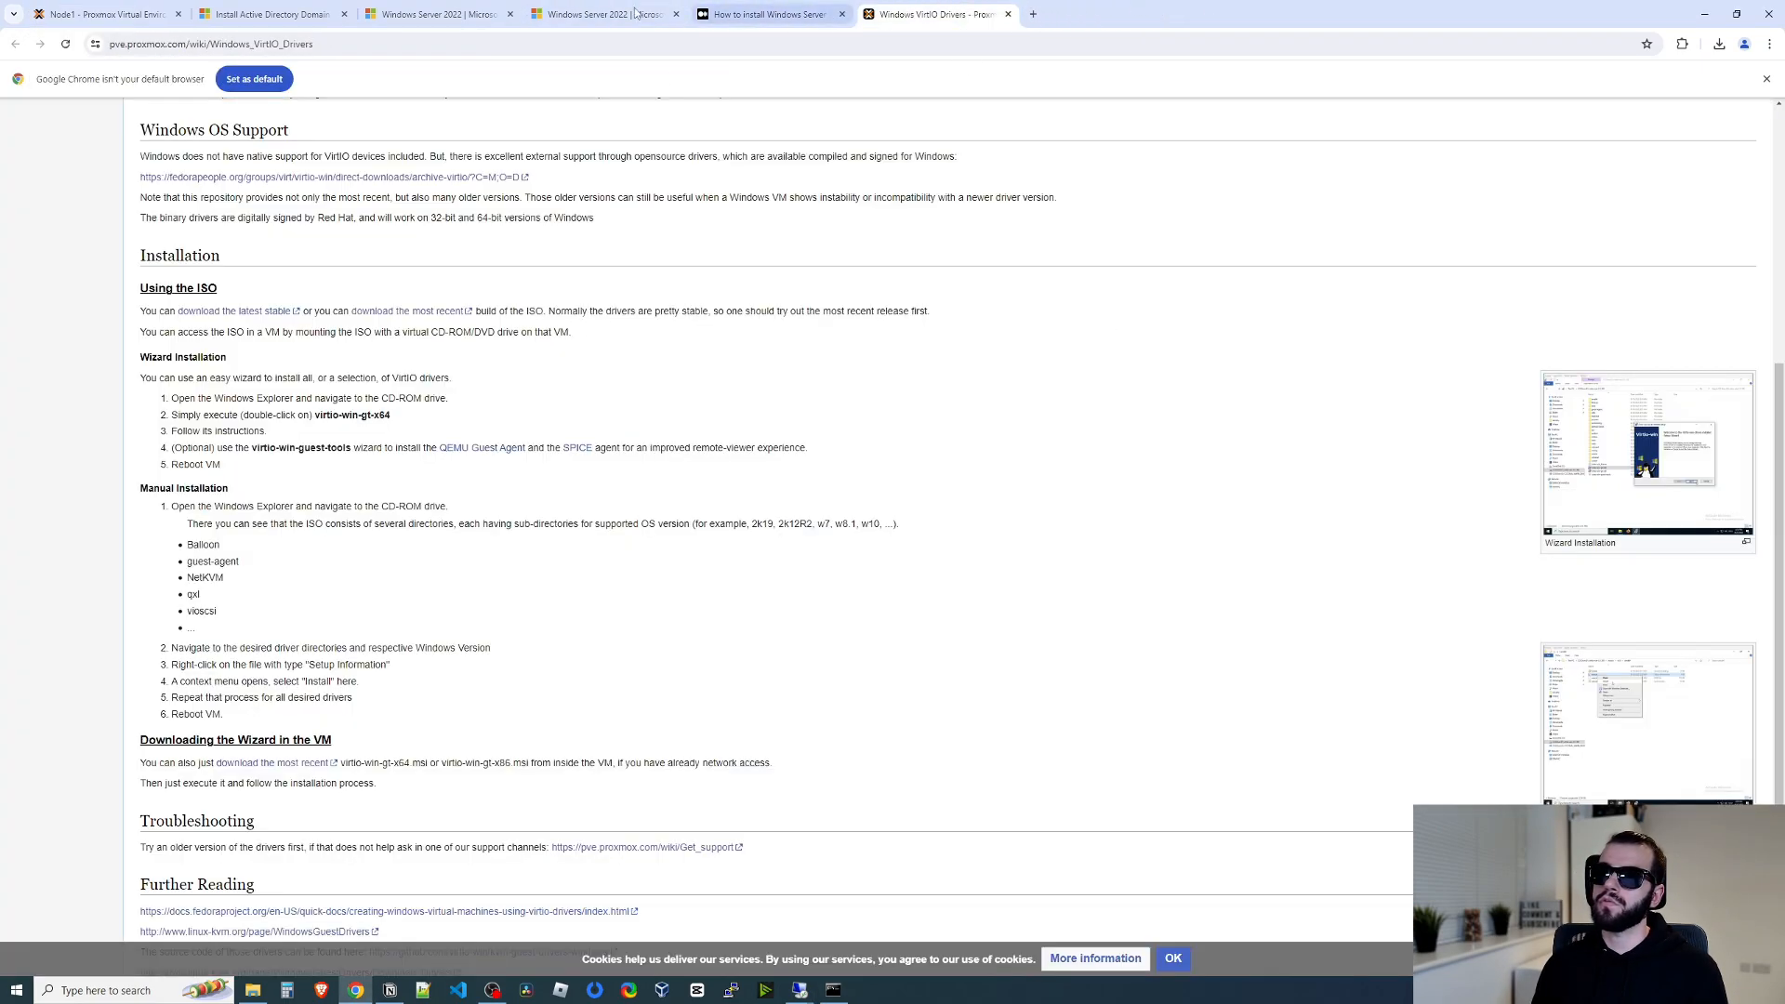
Read the Server Manager procedure for installing AD DS in the Microsoft documentation, and return to the homelabad01 remote session.
click(446, 13)
click(302, 12)
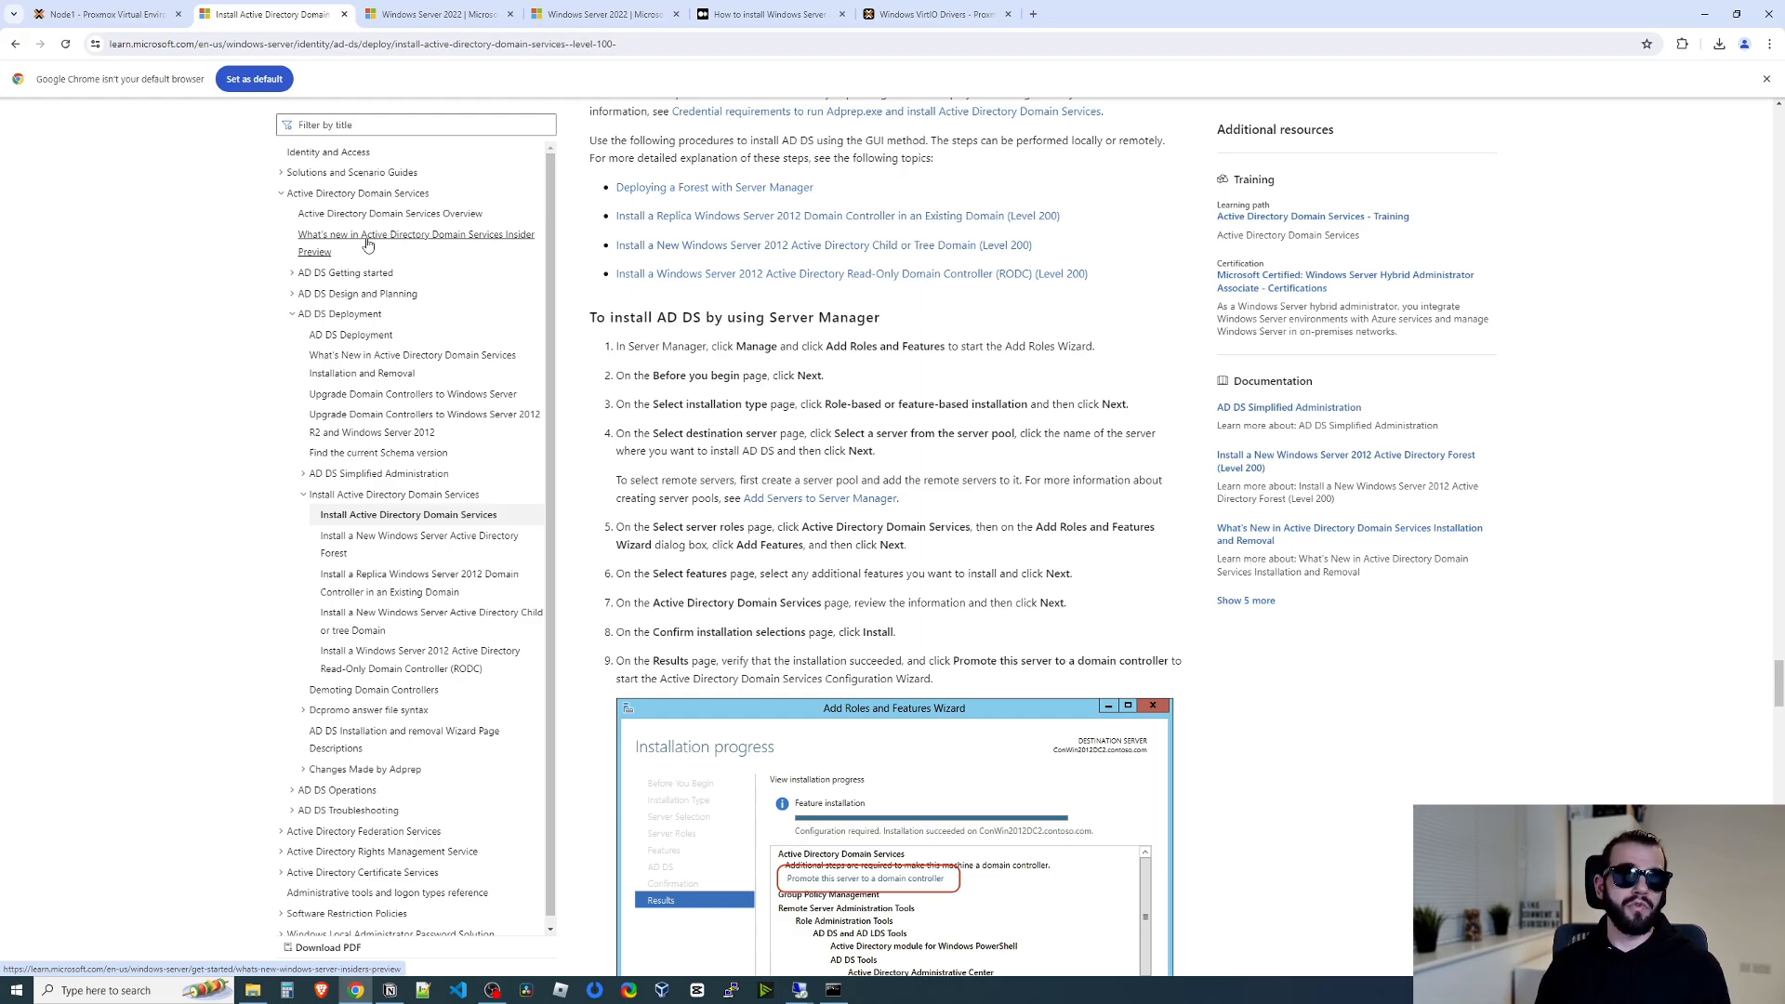
drag(675, 347, 824, 347)
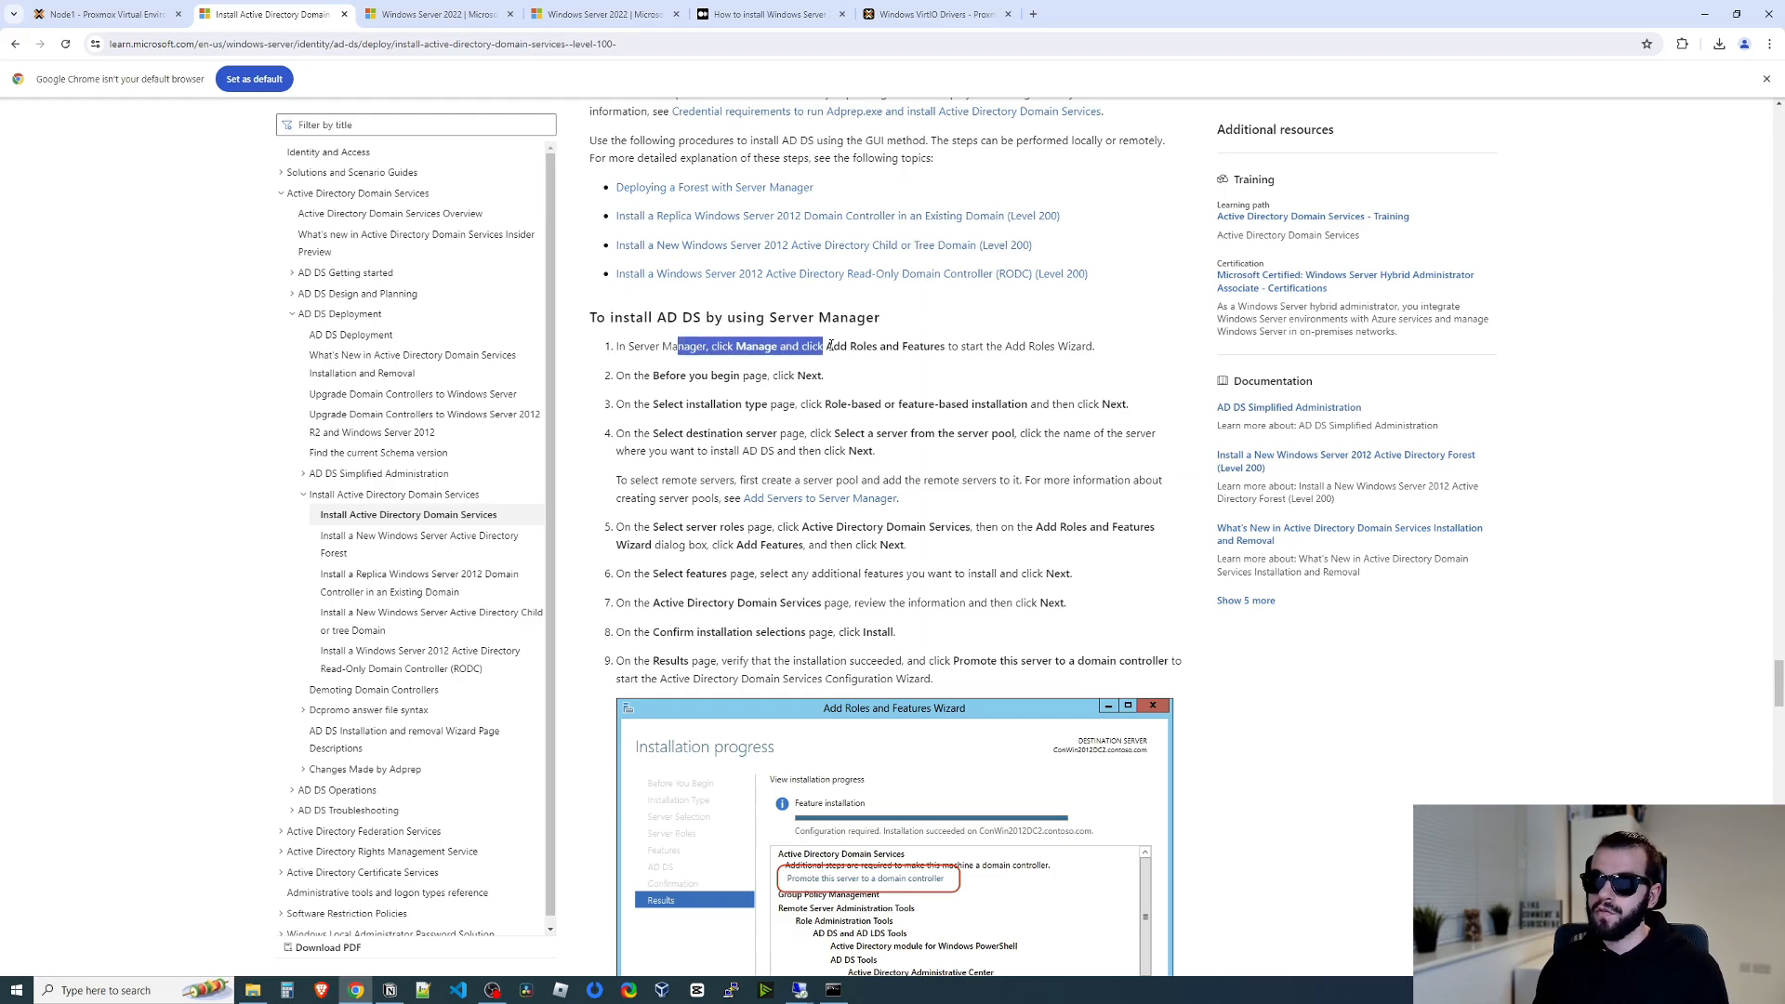
click(825, 347)
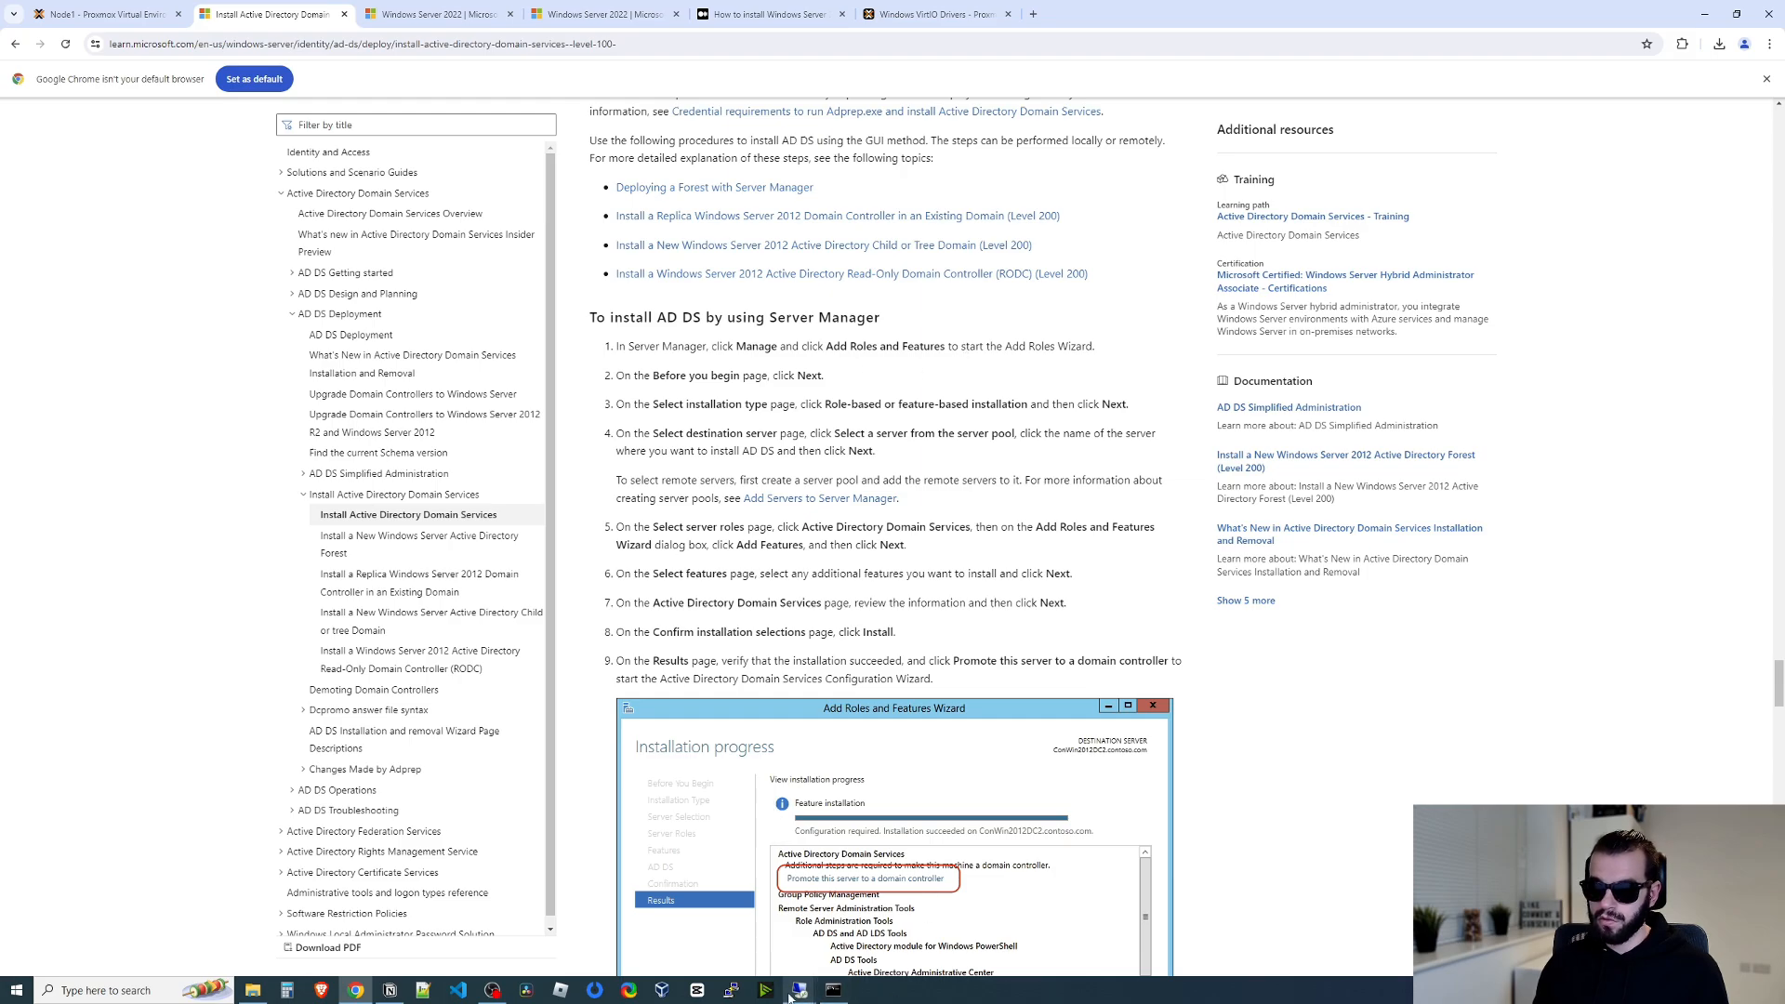
click(819, 965)
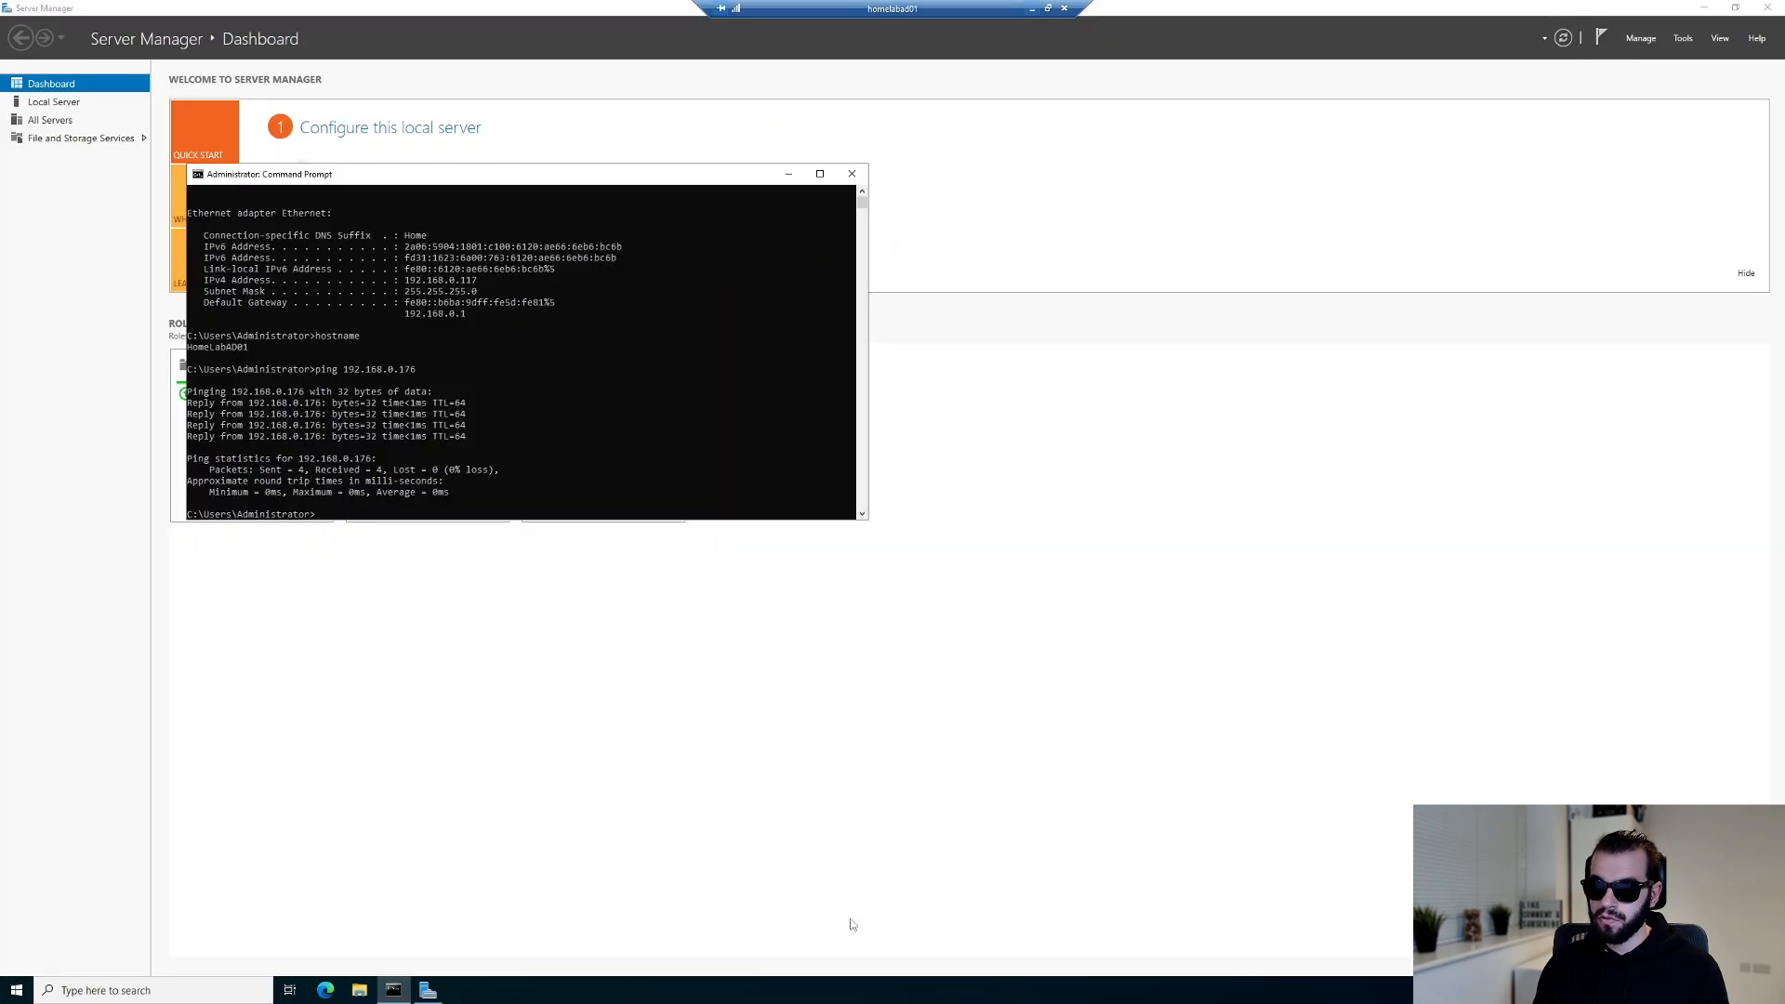
Start adding roles with a role-based installation and select Active Directory Domain Services, including its required features and management tools.
click(437, 171)
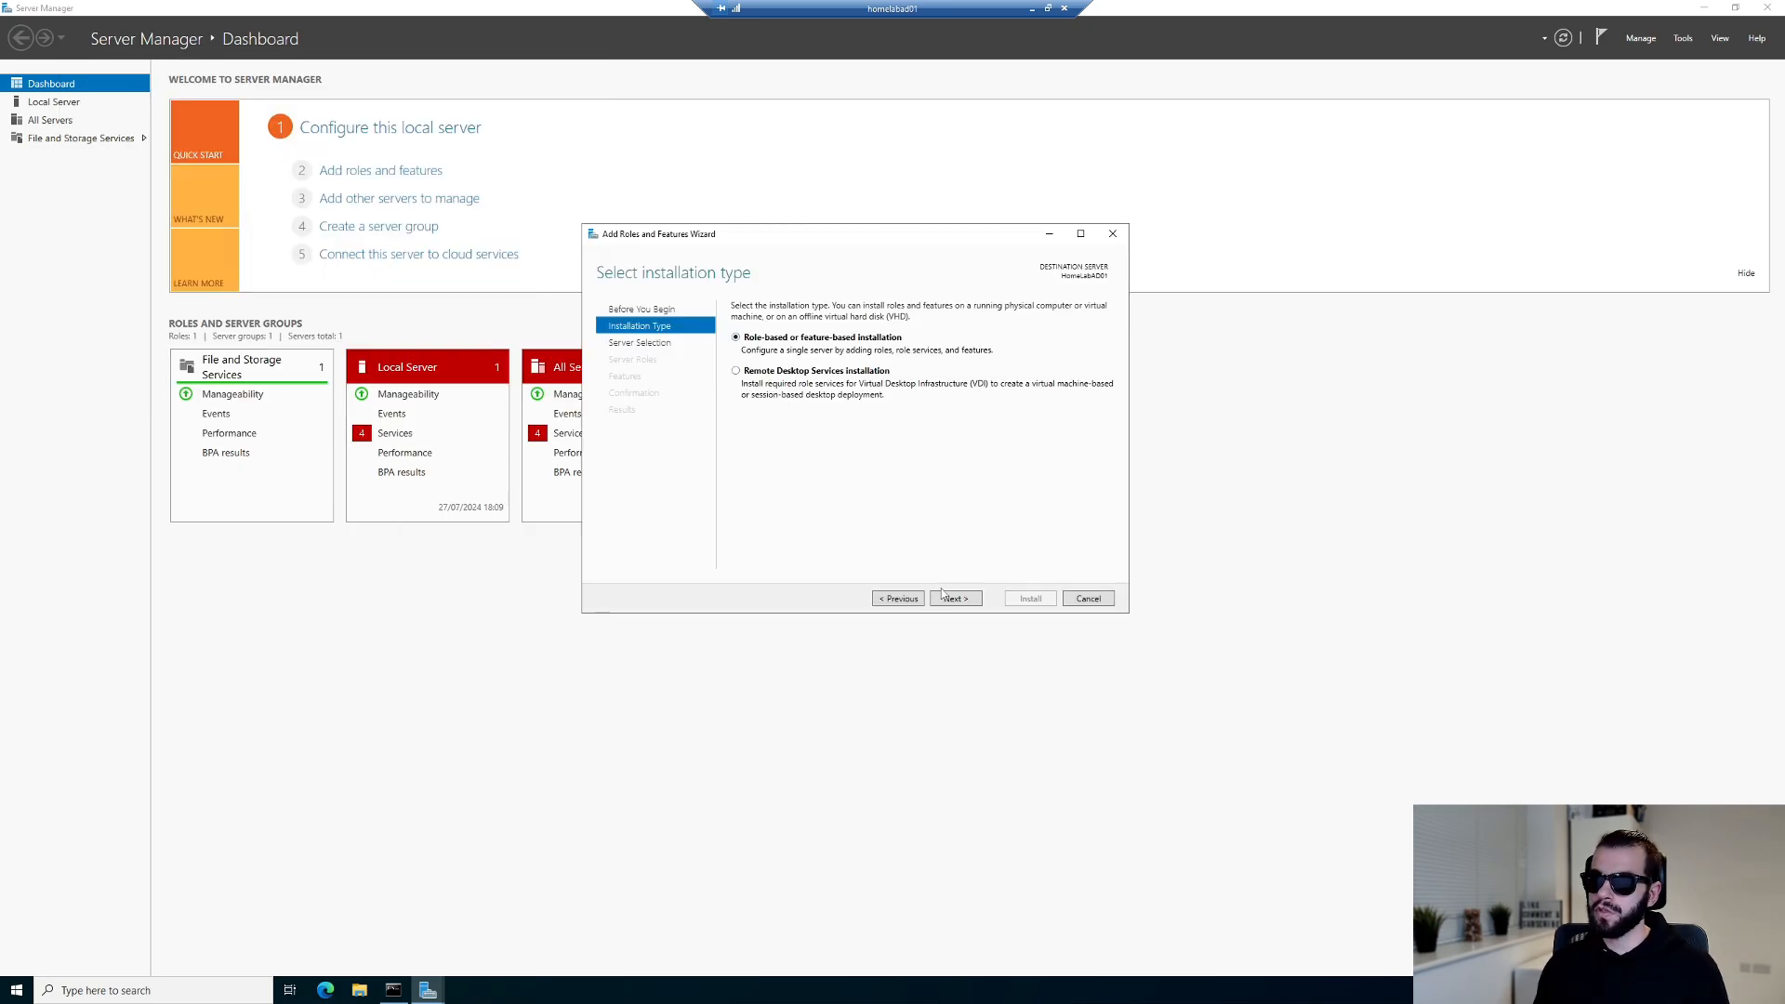
click(956, 599)
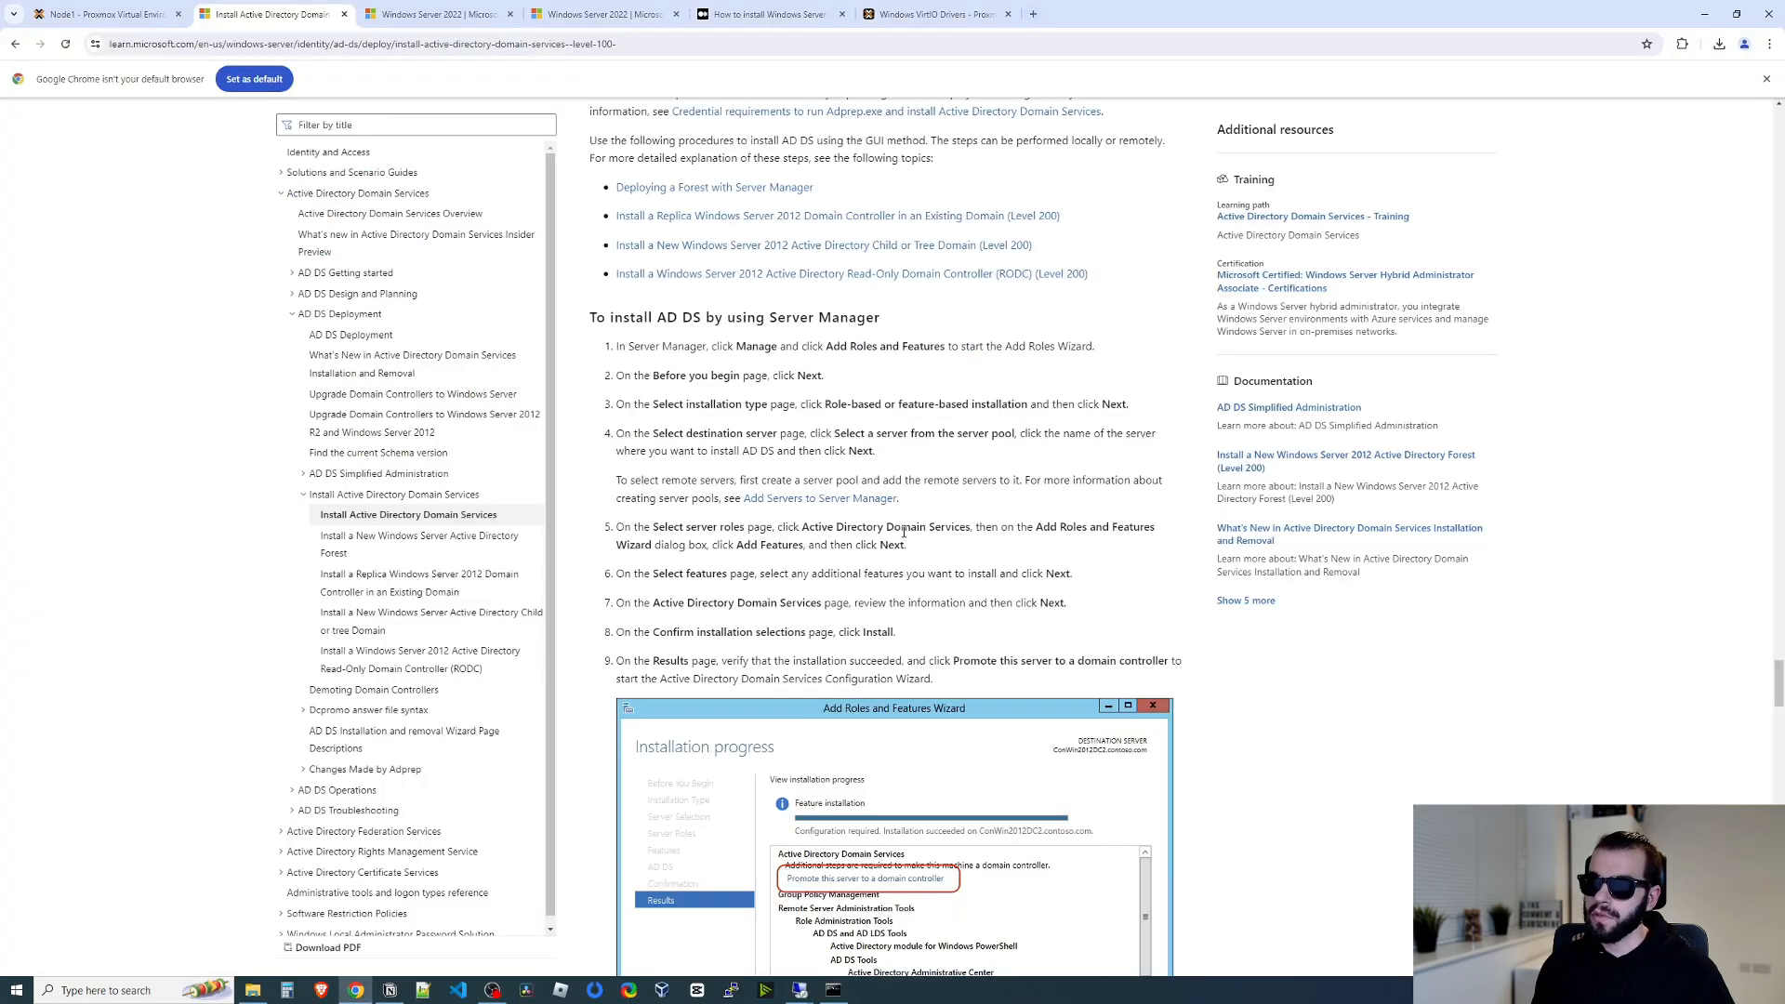
drag(877, 528, 1028, 529)
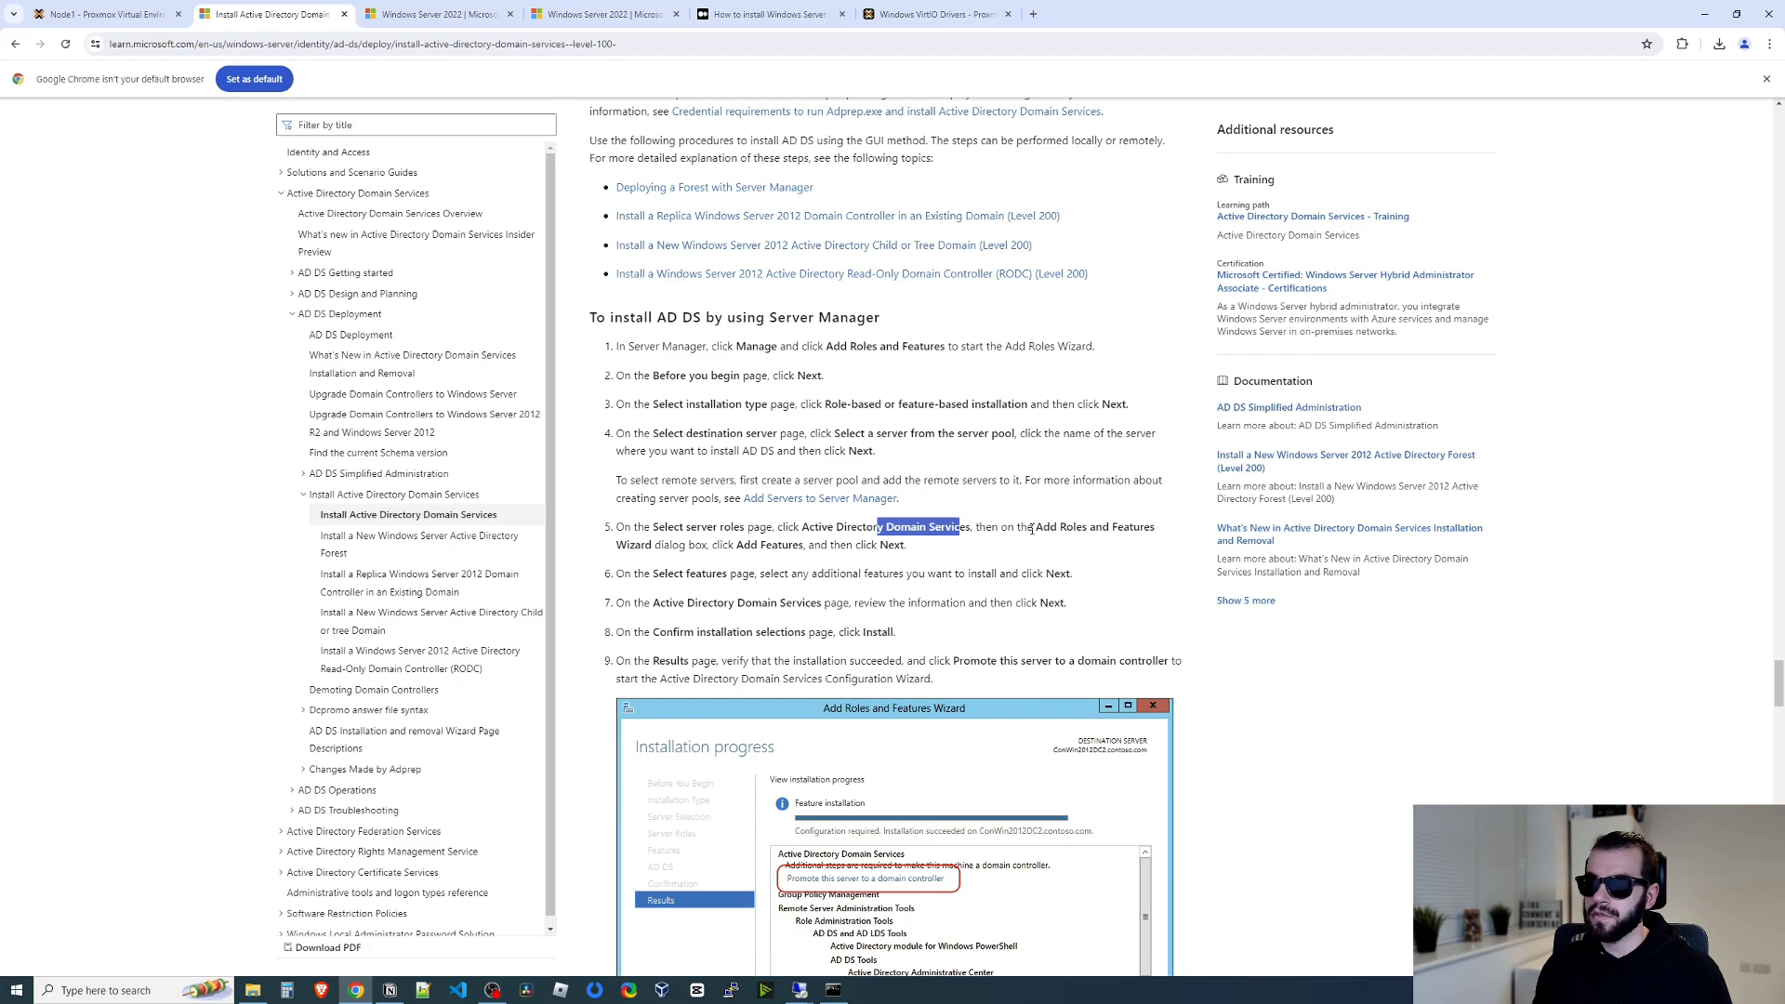
click(1032, 529)
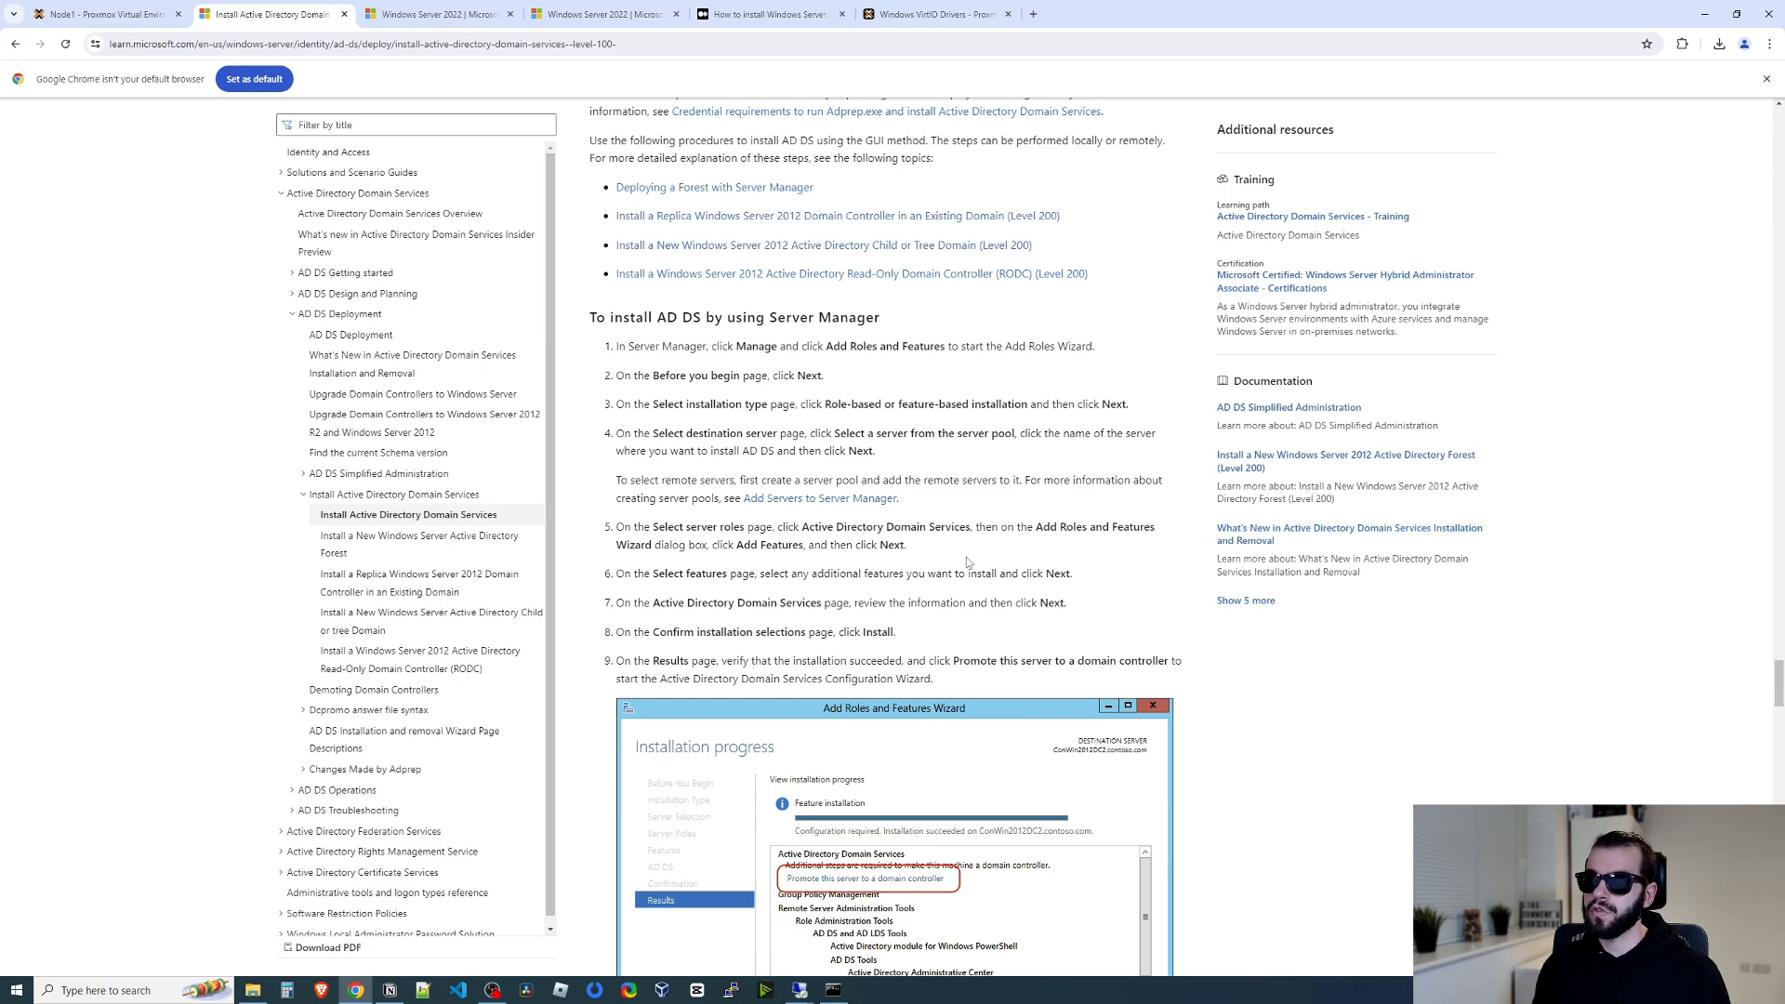
click(801, 991)
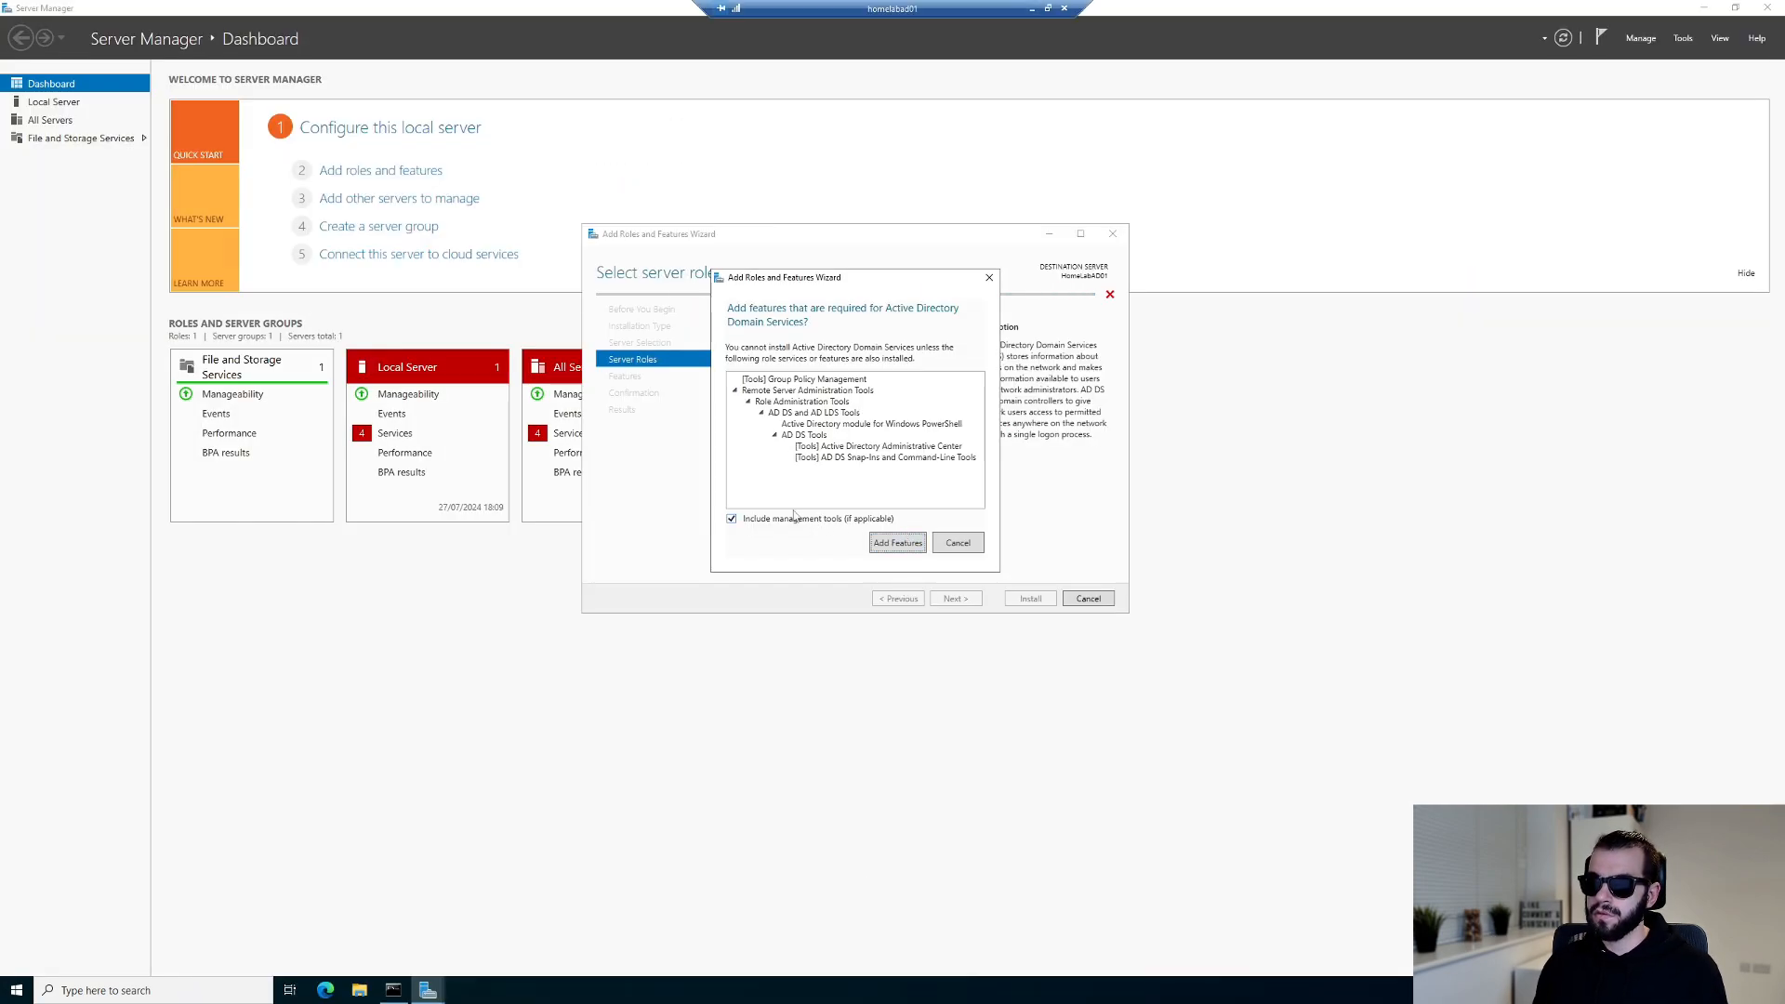
click(898, 546)
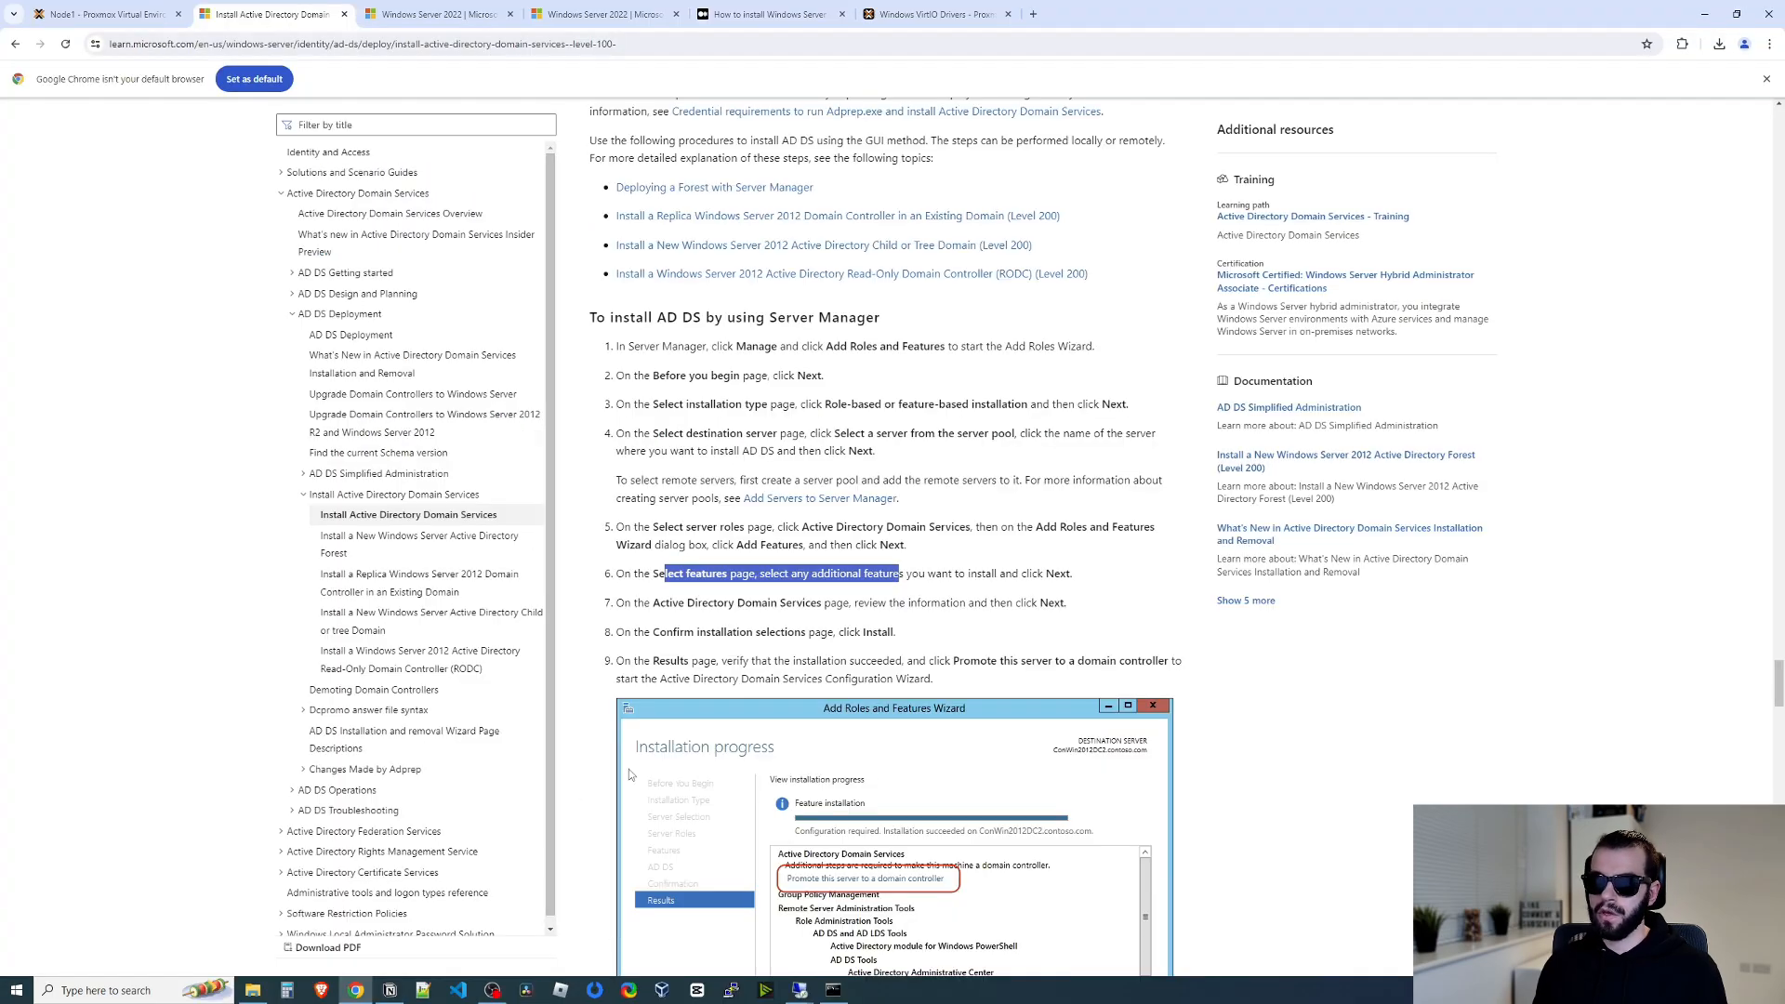
Accept the features and AD DS pages, allow automatic restart of the destination server, and install the selected role.
click(978, 510)
click(801, 989)
click(833, 943)
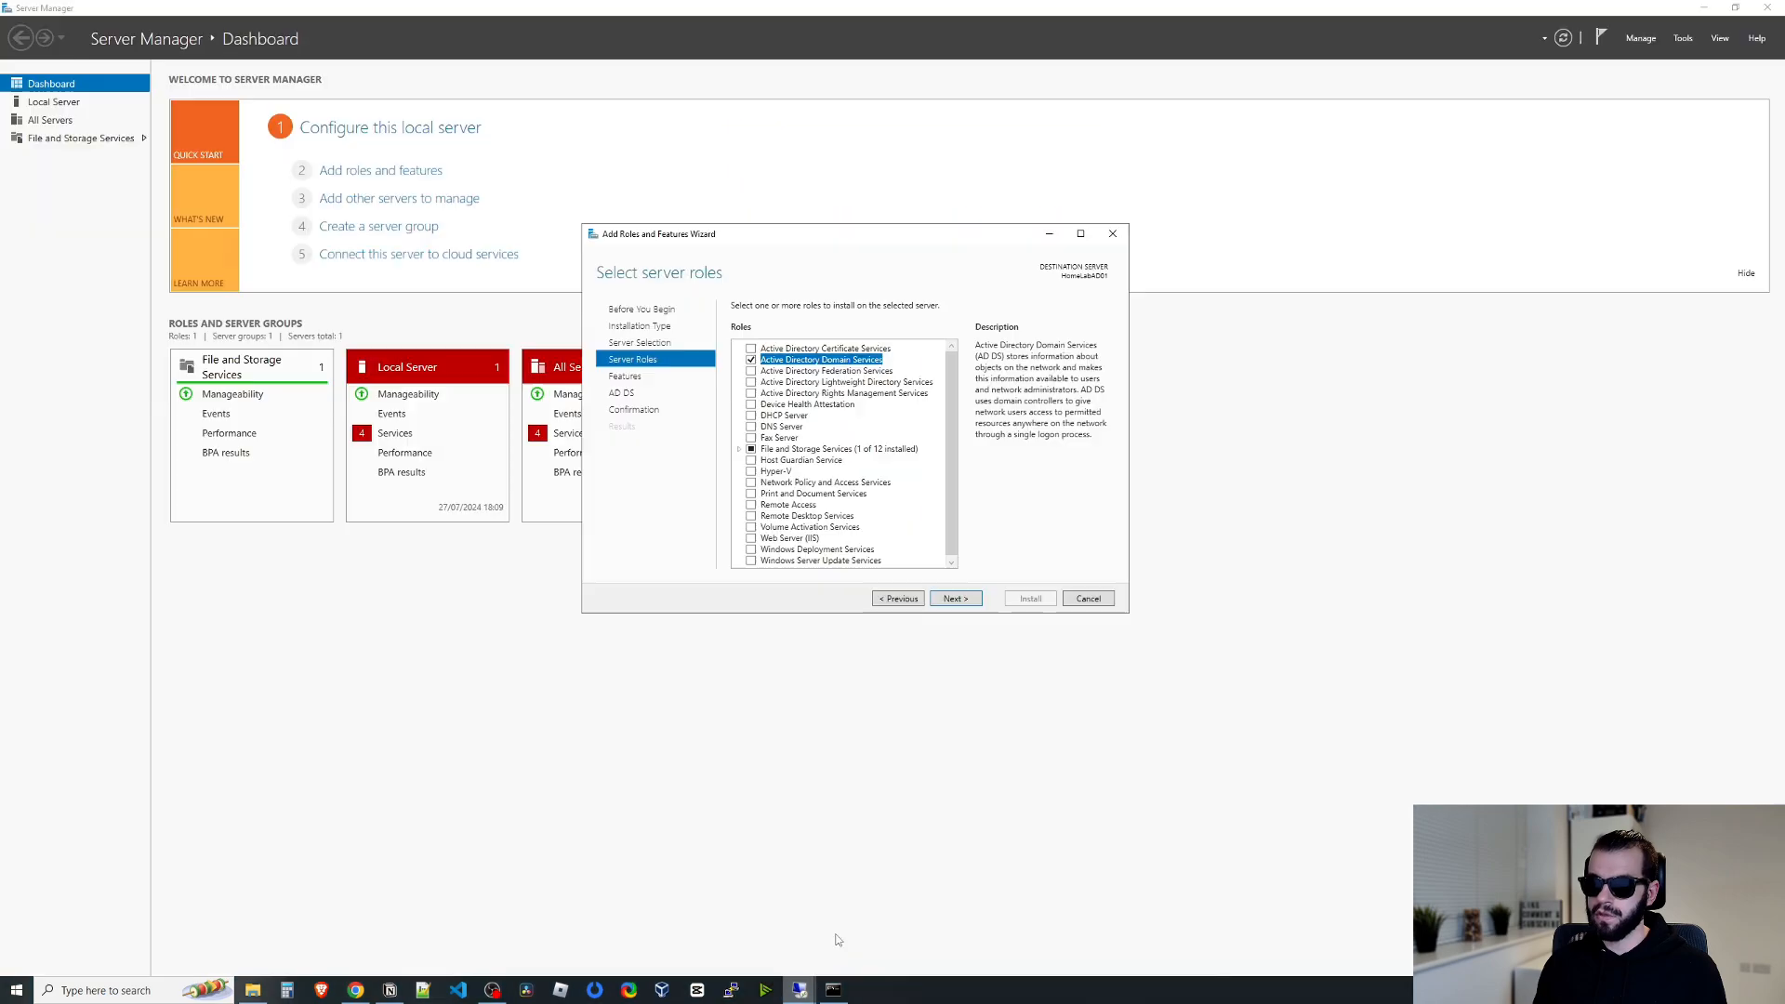
click(957, 601)
click(957, 601)
click(959, 603)
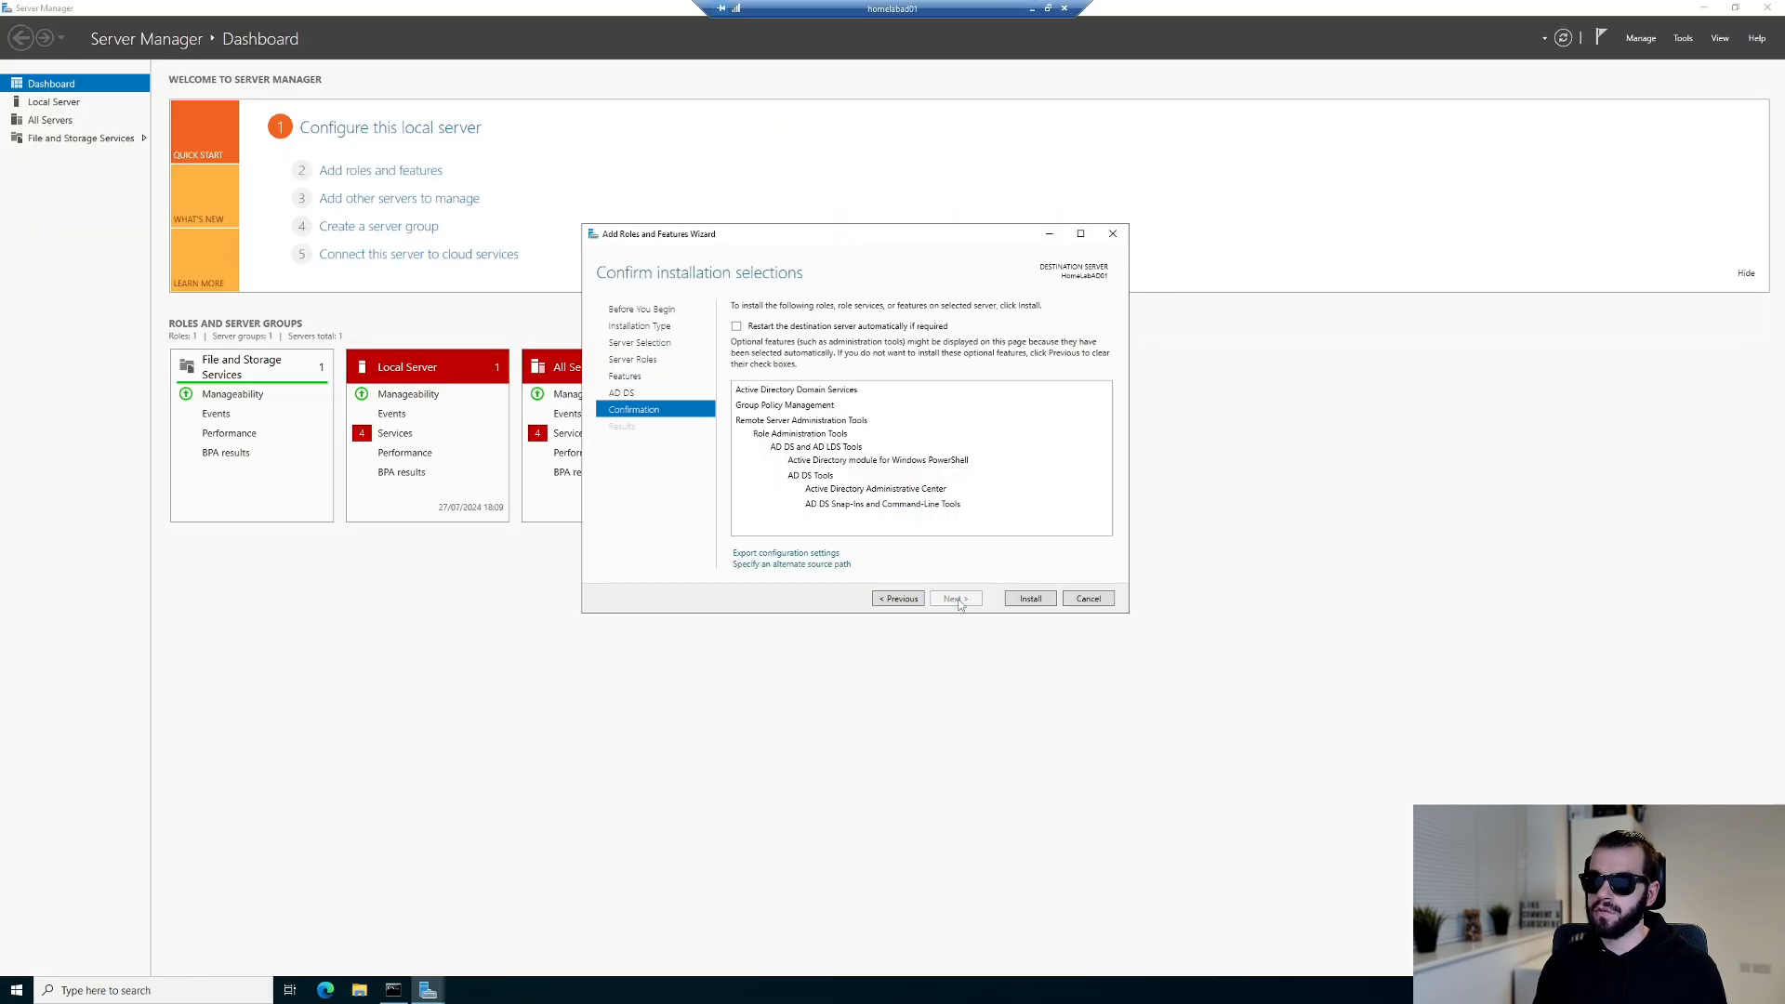
click(856, 331)
click(1024, 599)
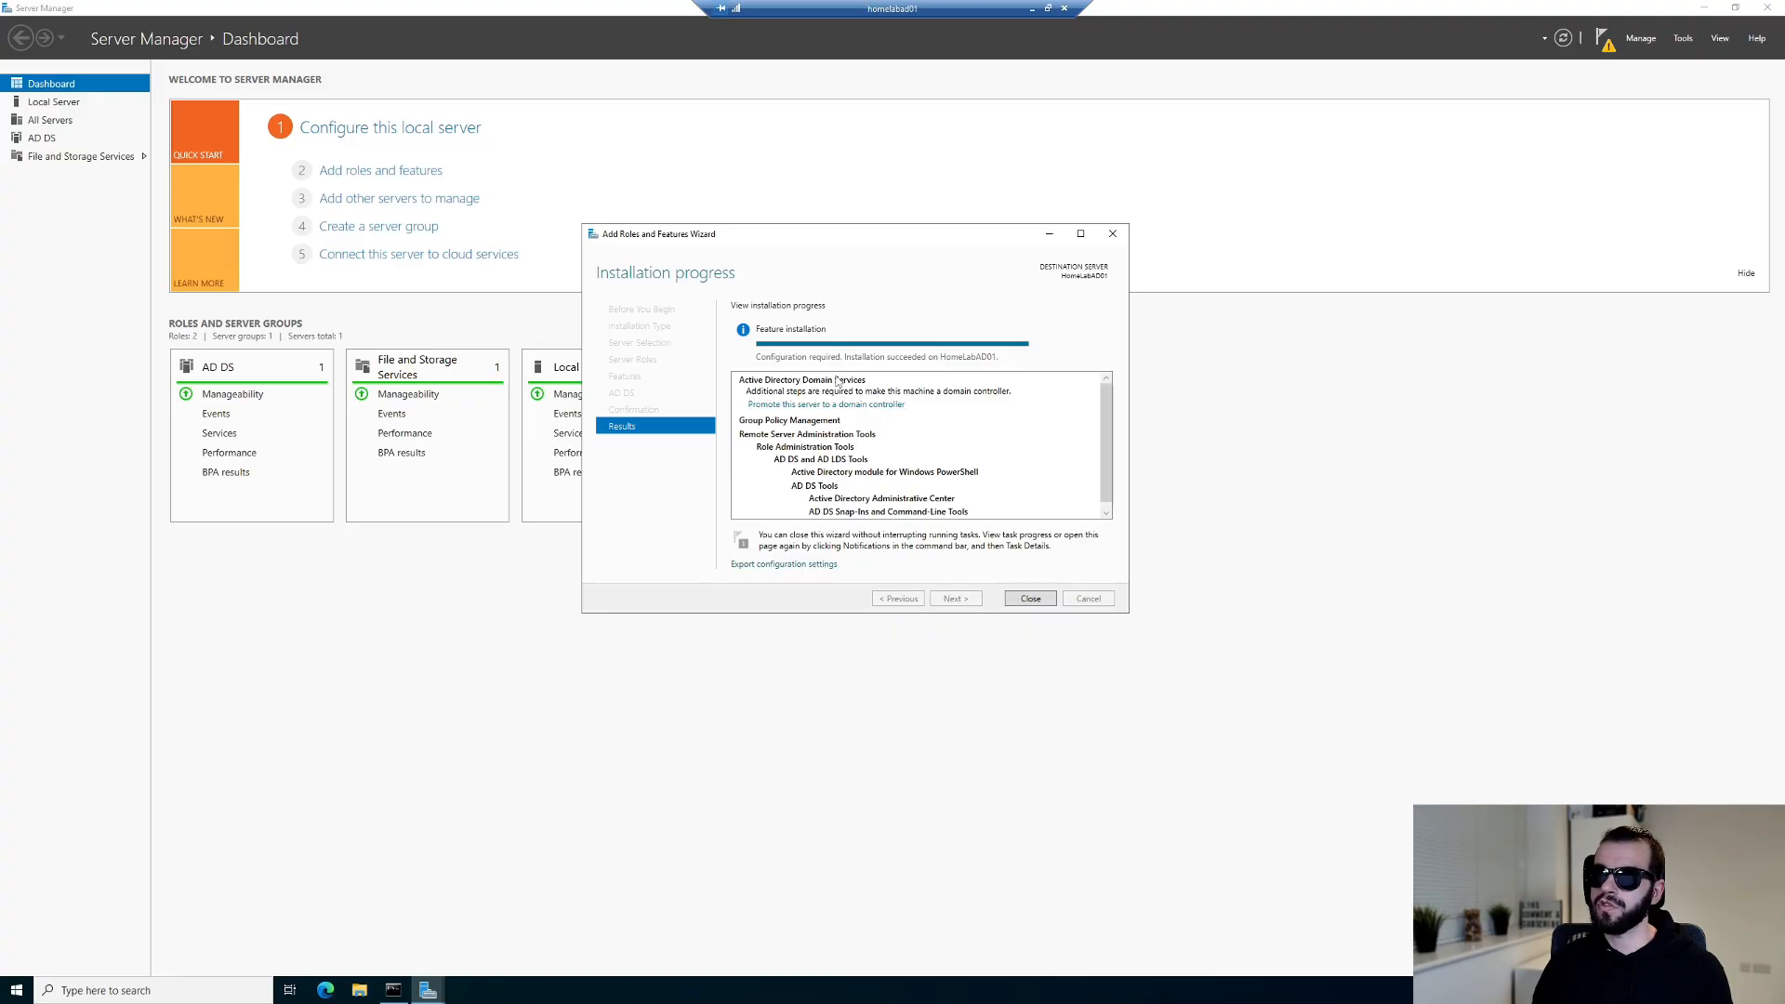
Start promoting the server to a domain controller and try to select the existing domain HomeLab, using the HOMELABAD01 administrator account.
click(863, 405)
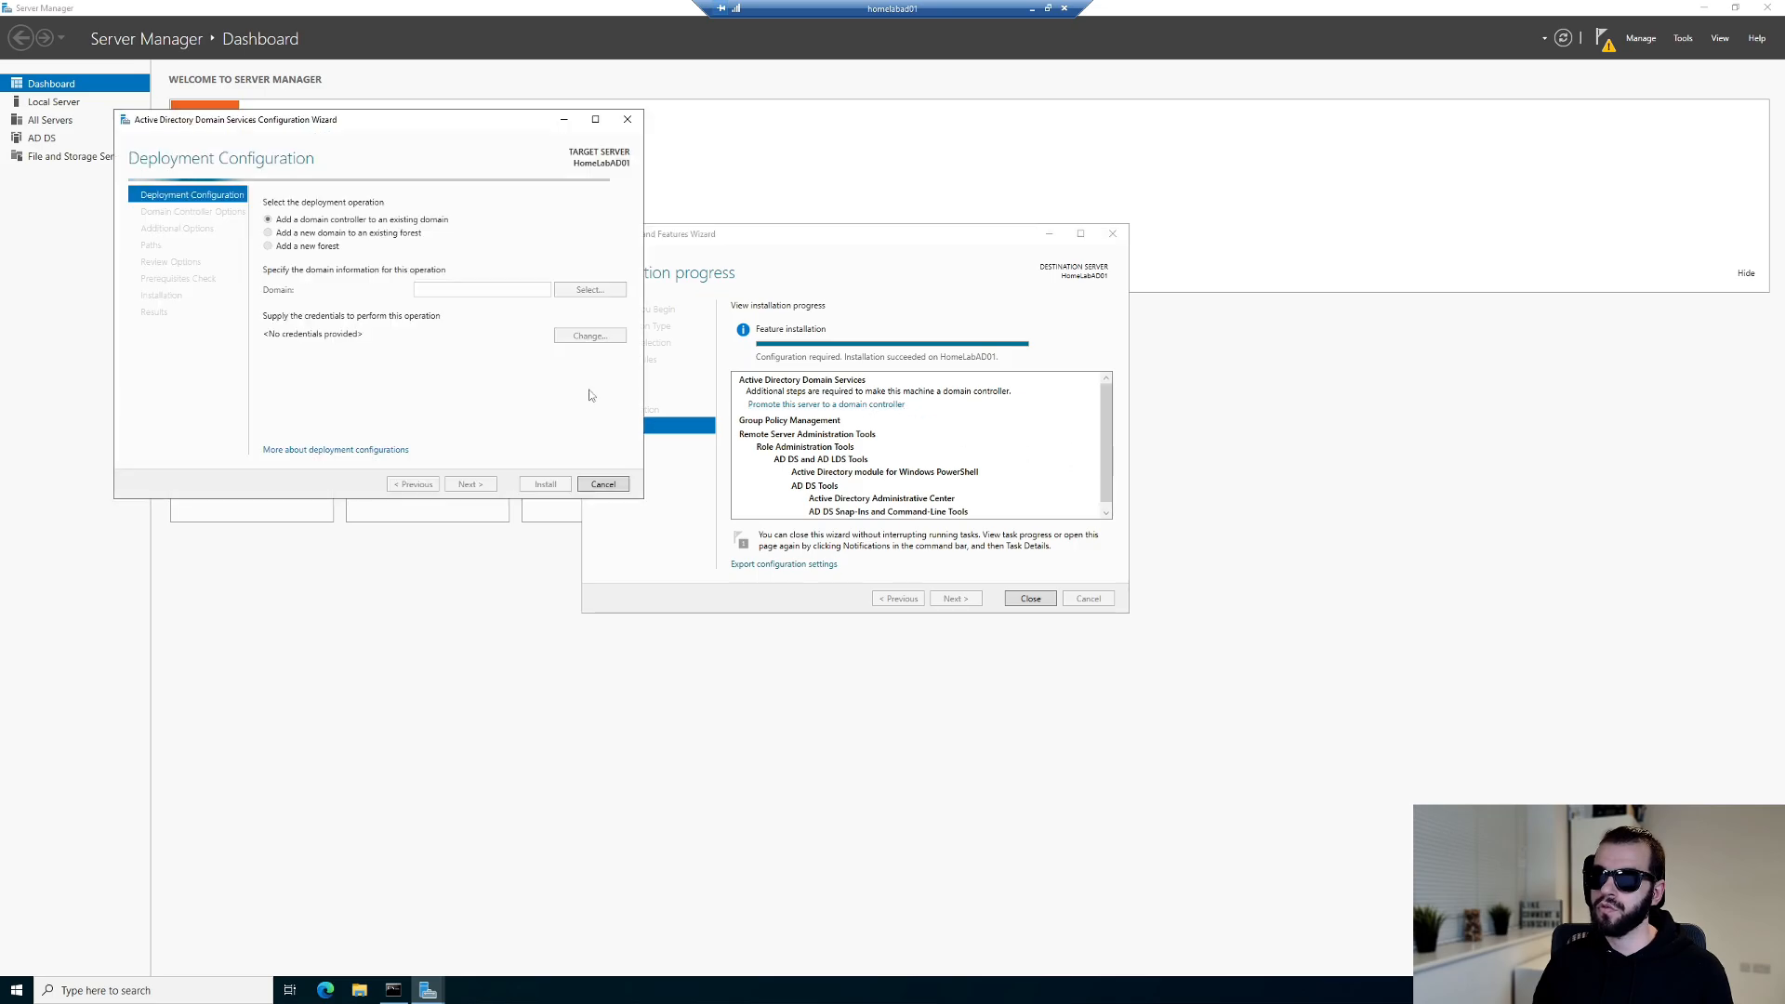
drag(426, 132, 1456, 126)
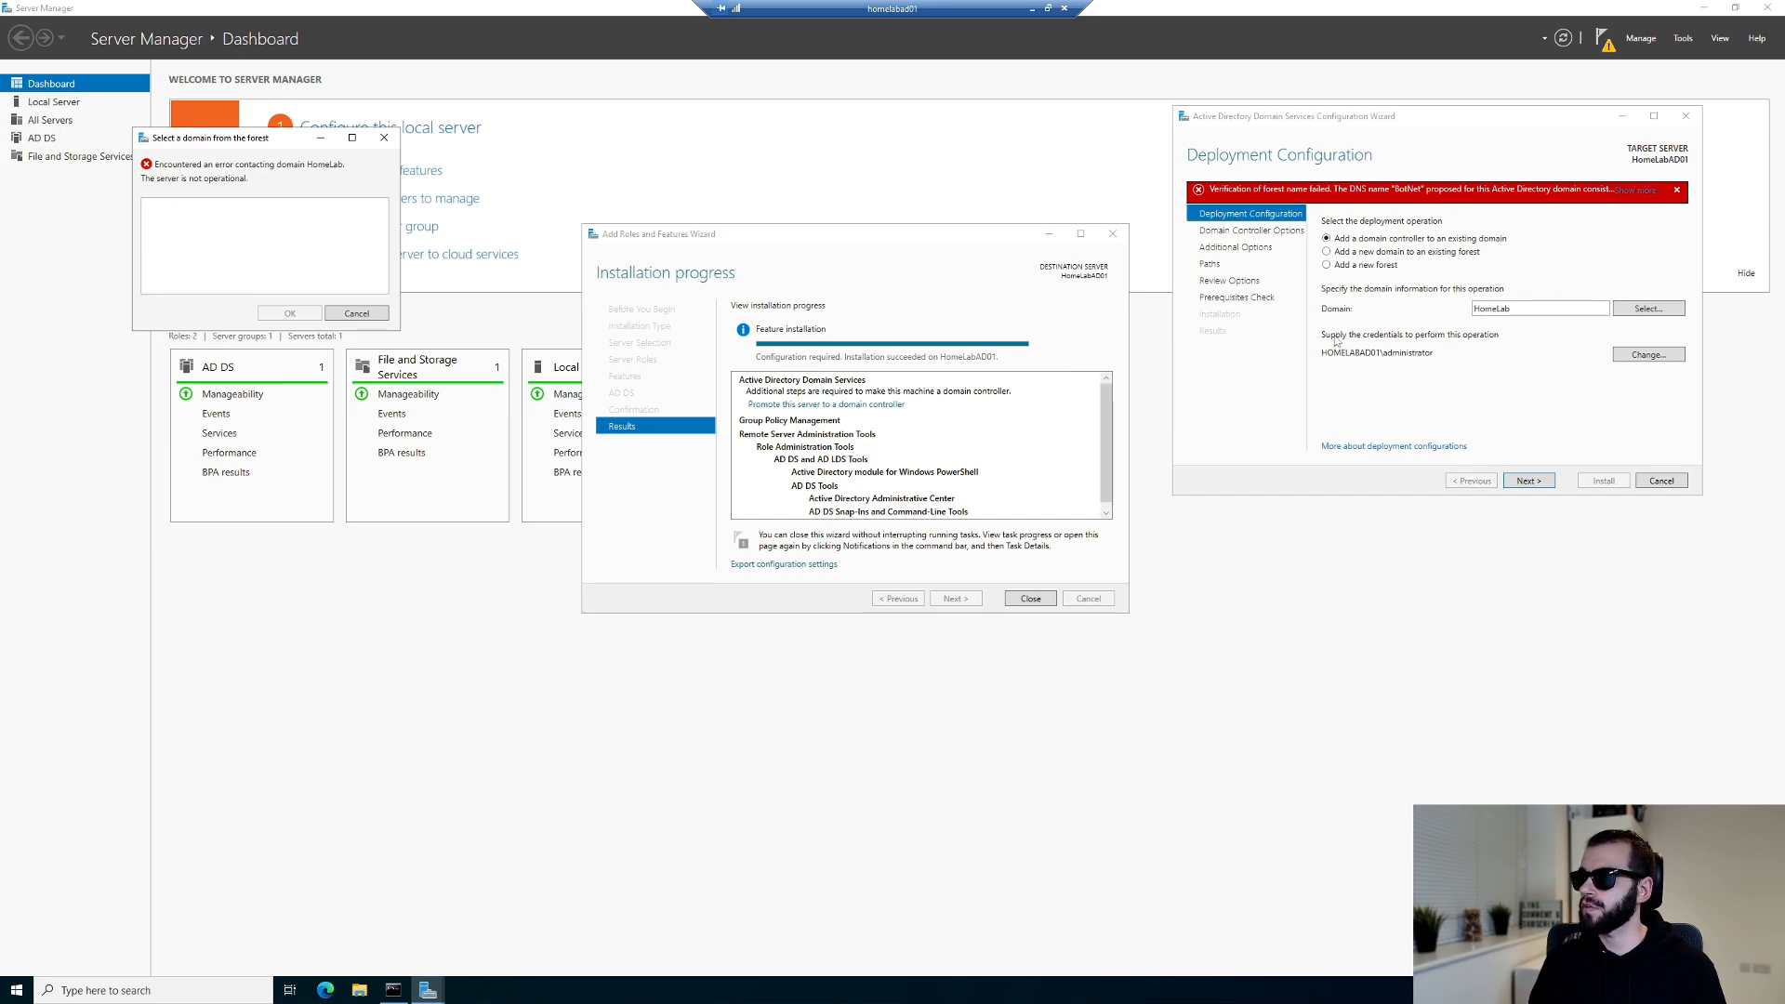
drag(271, 139, 866, 217)
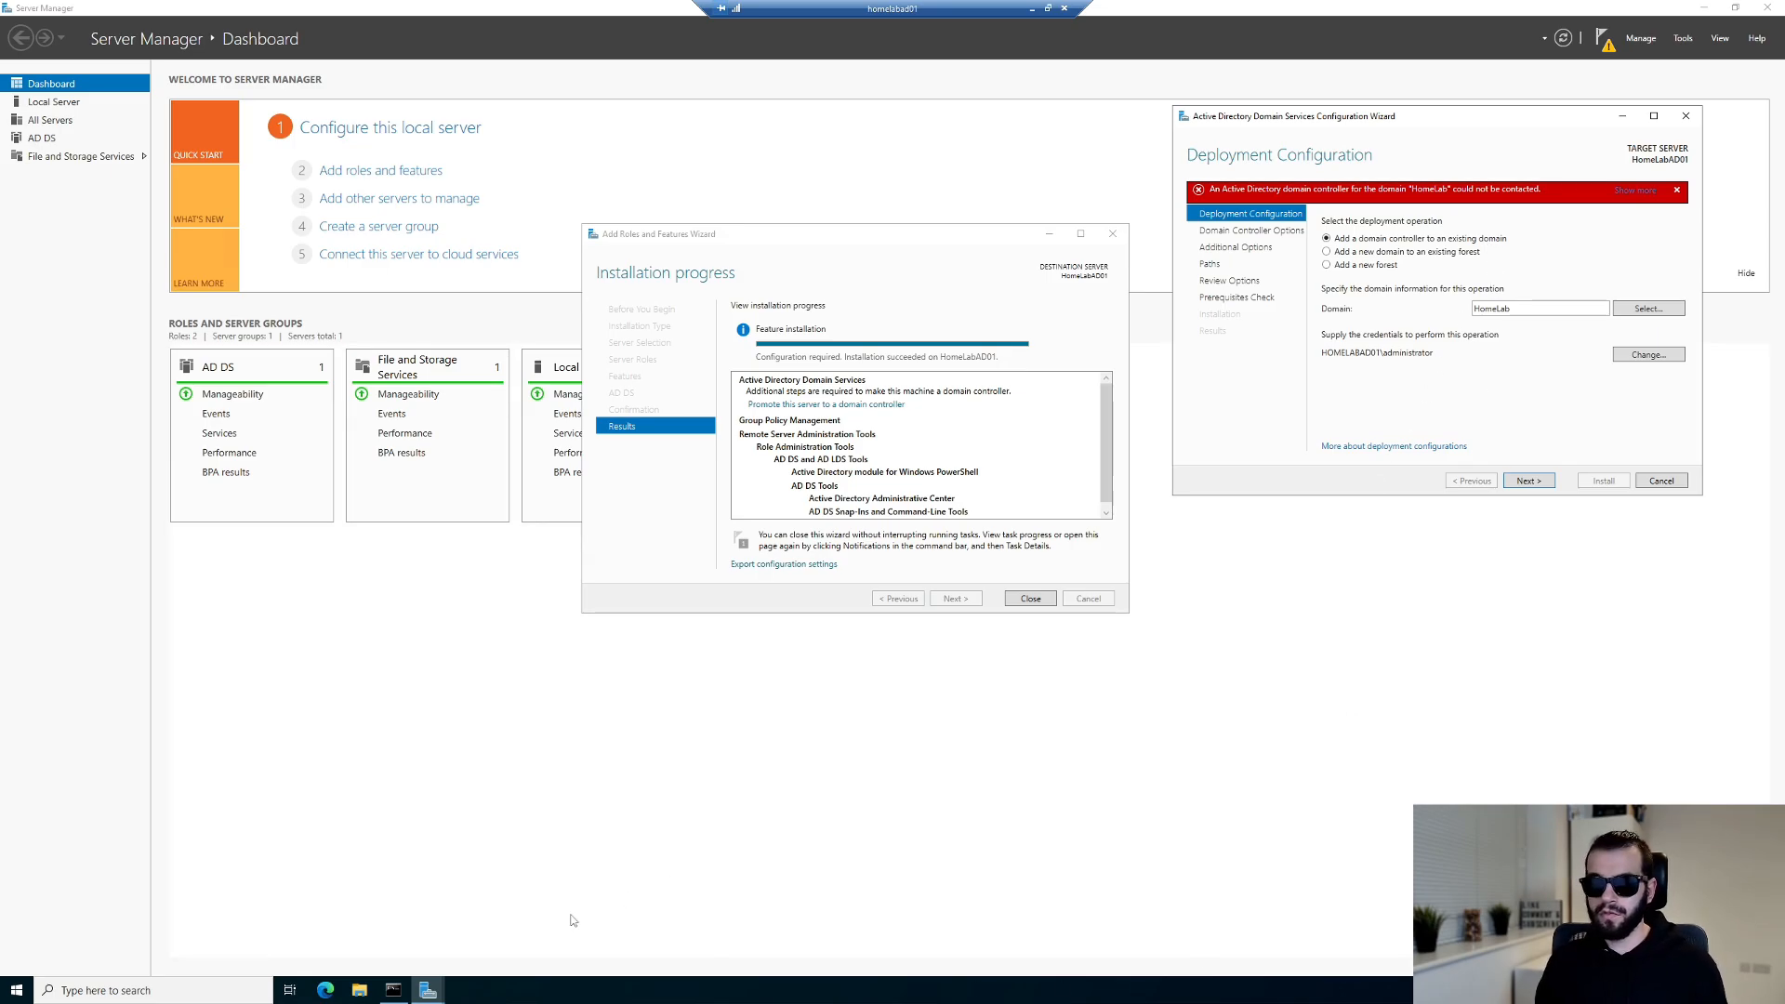
Search Windows for the system settings and open the advanced System Properties from the About page.
click(17, 990)
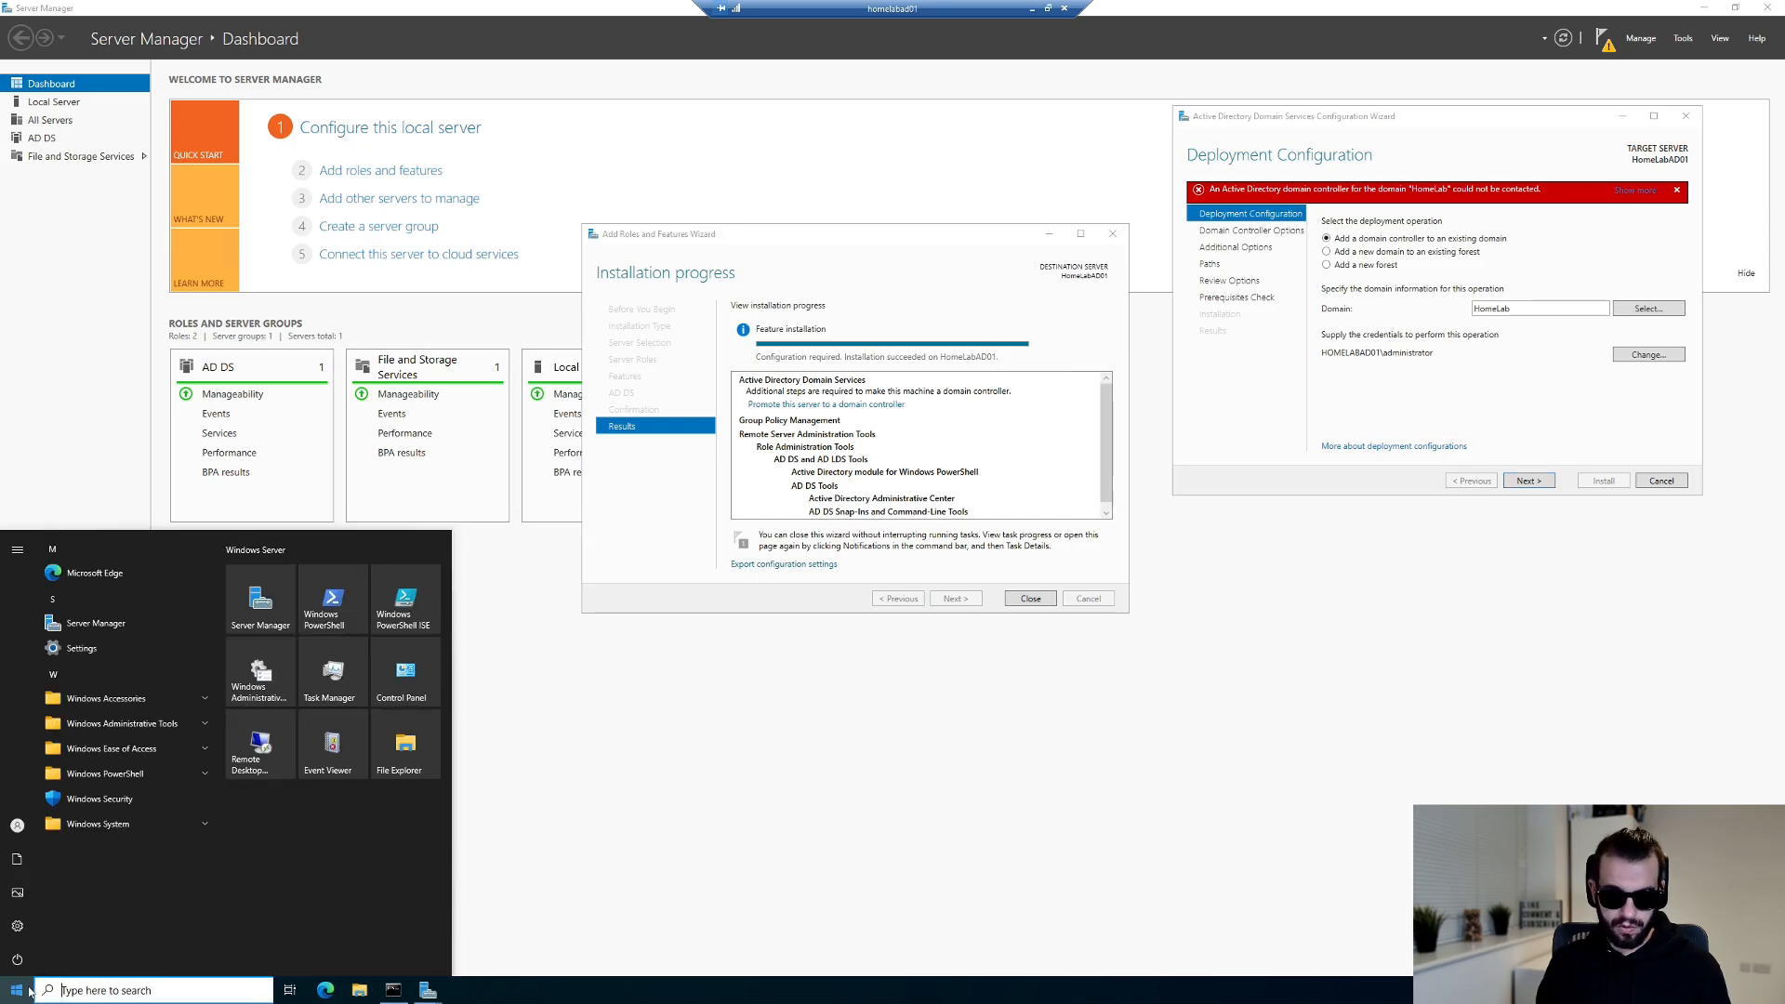
text(system)
key(Down)
key(Down)
key(Down)
key(Down)
key(Down)
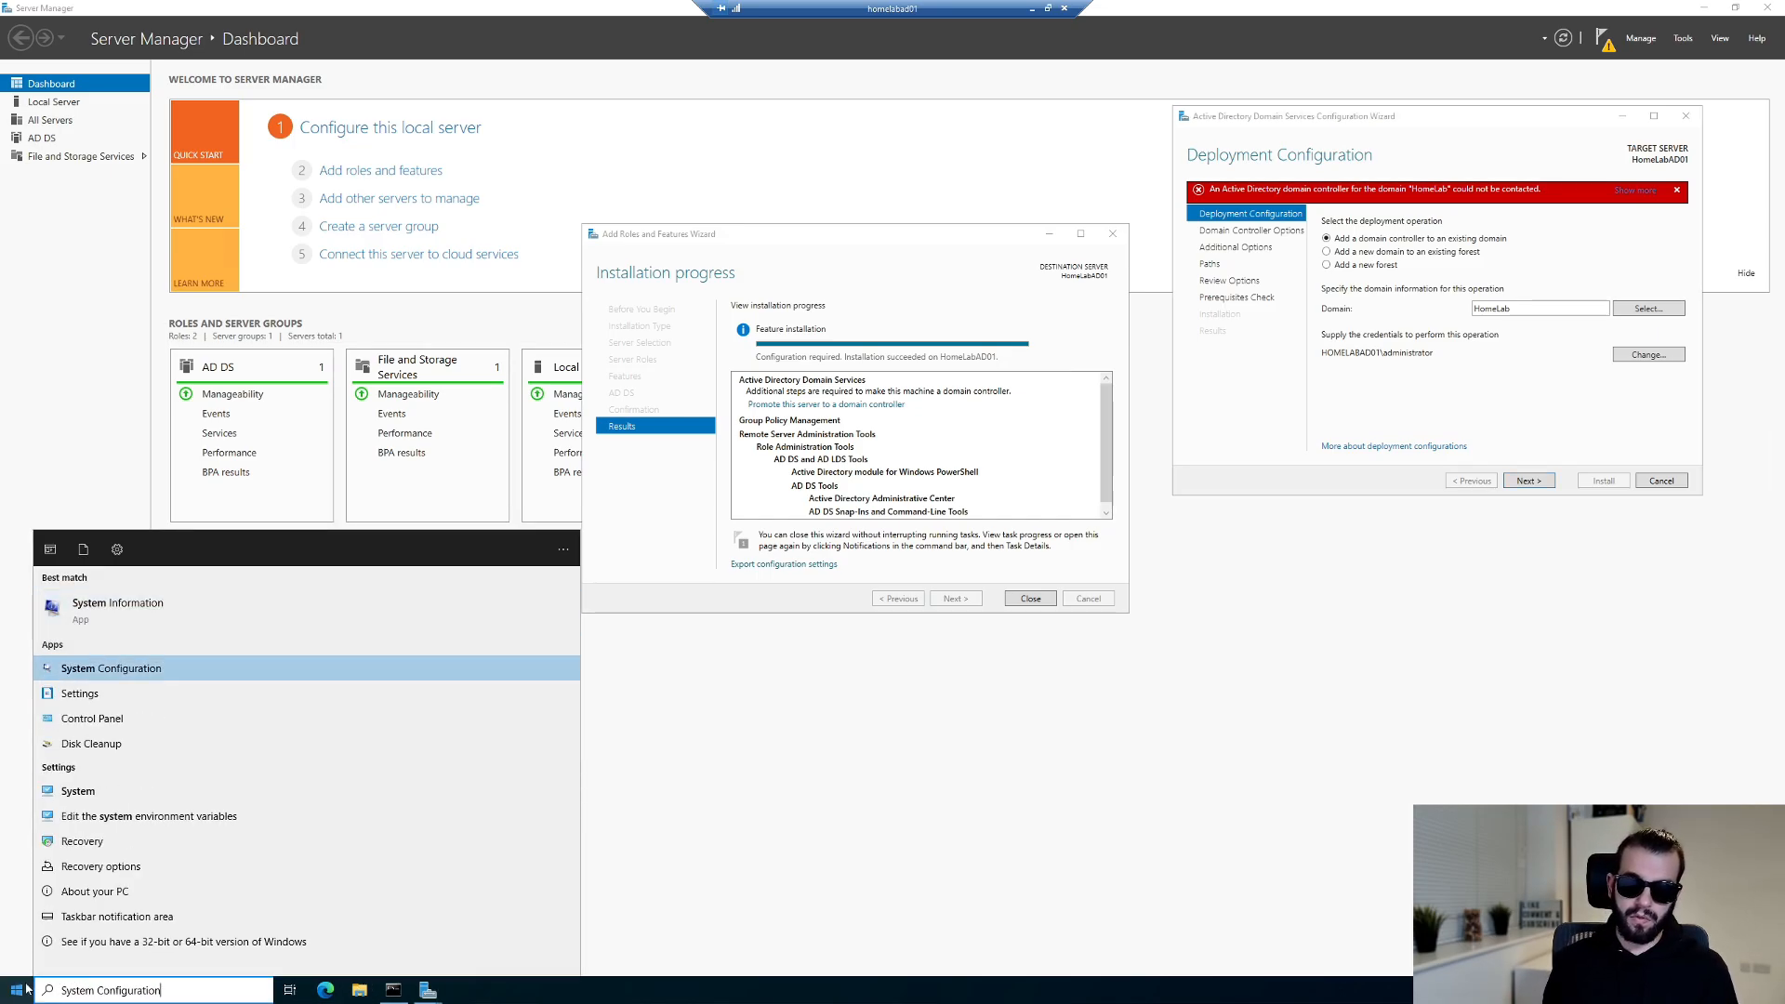
key(Return)
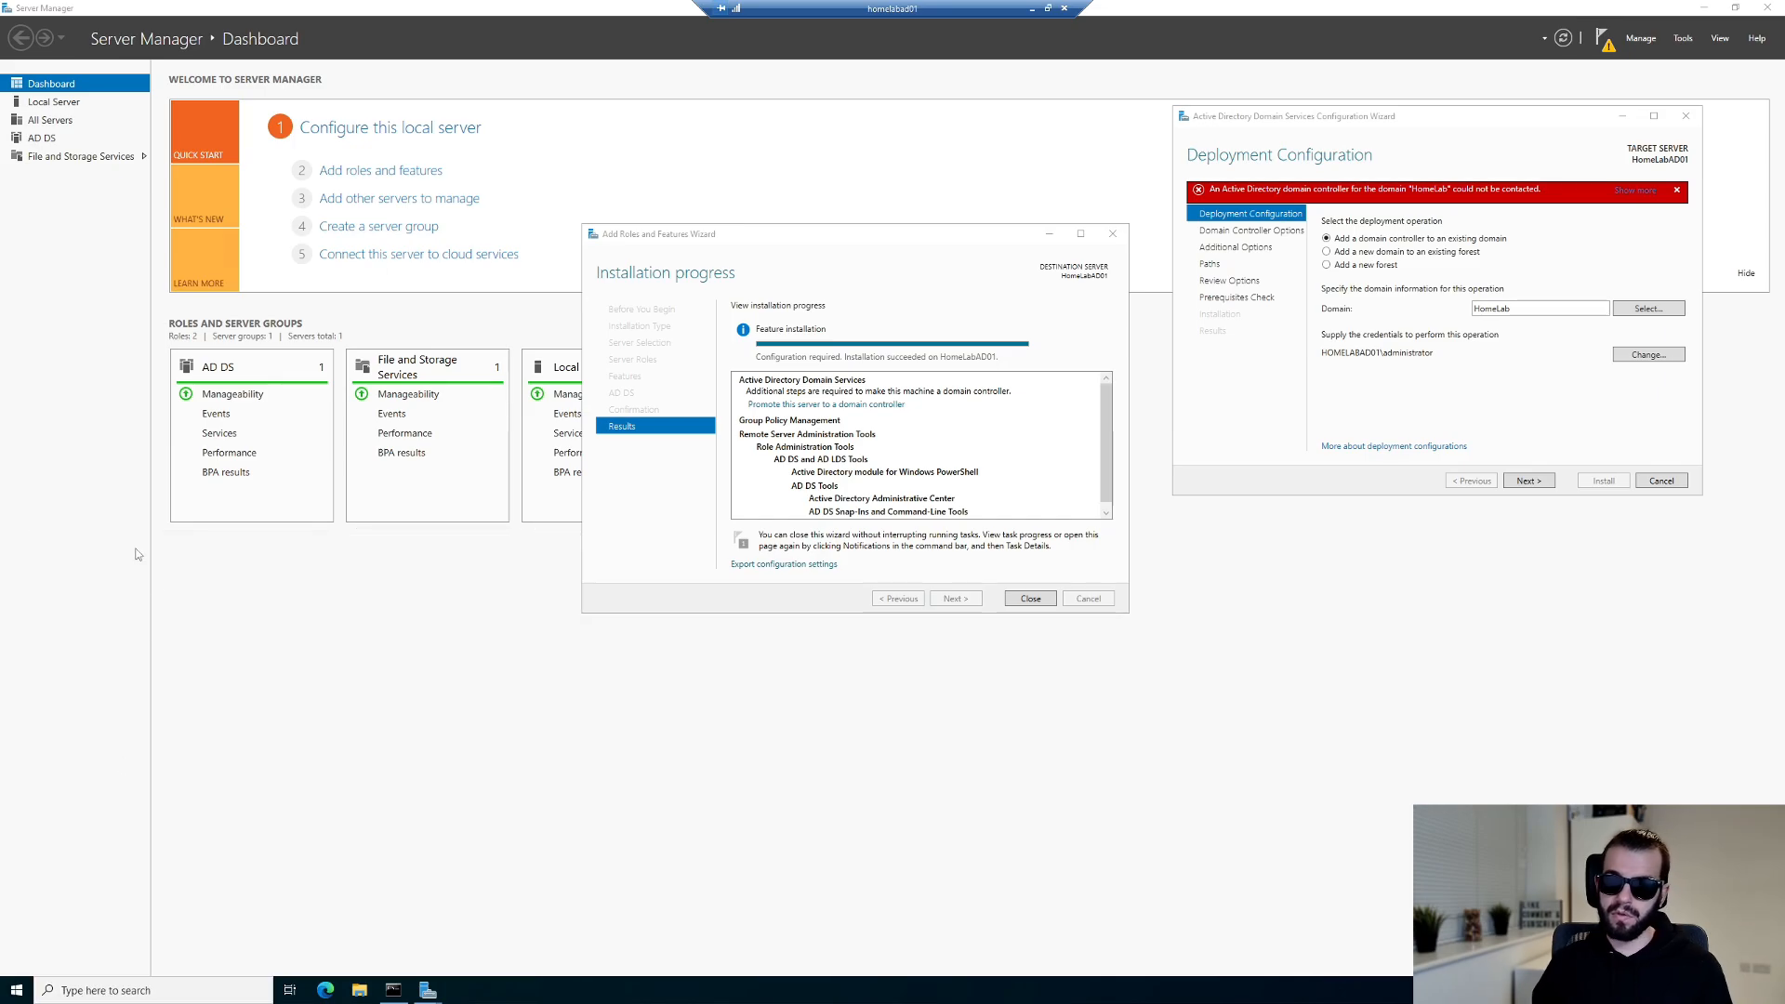
click(1355, 330)
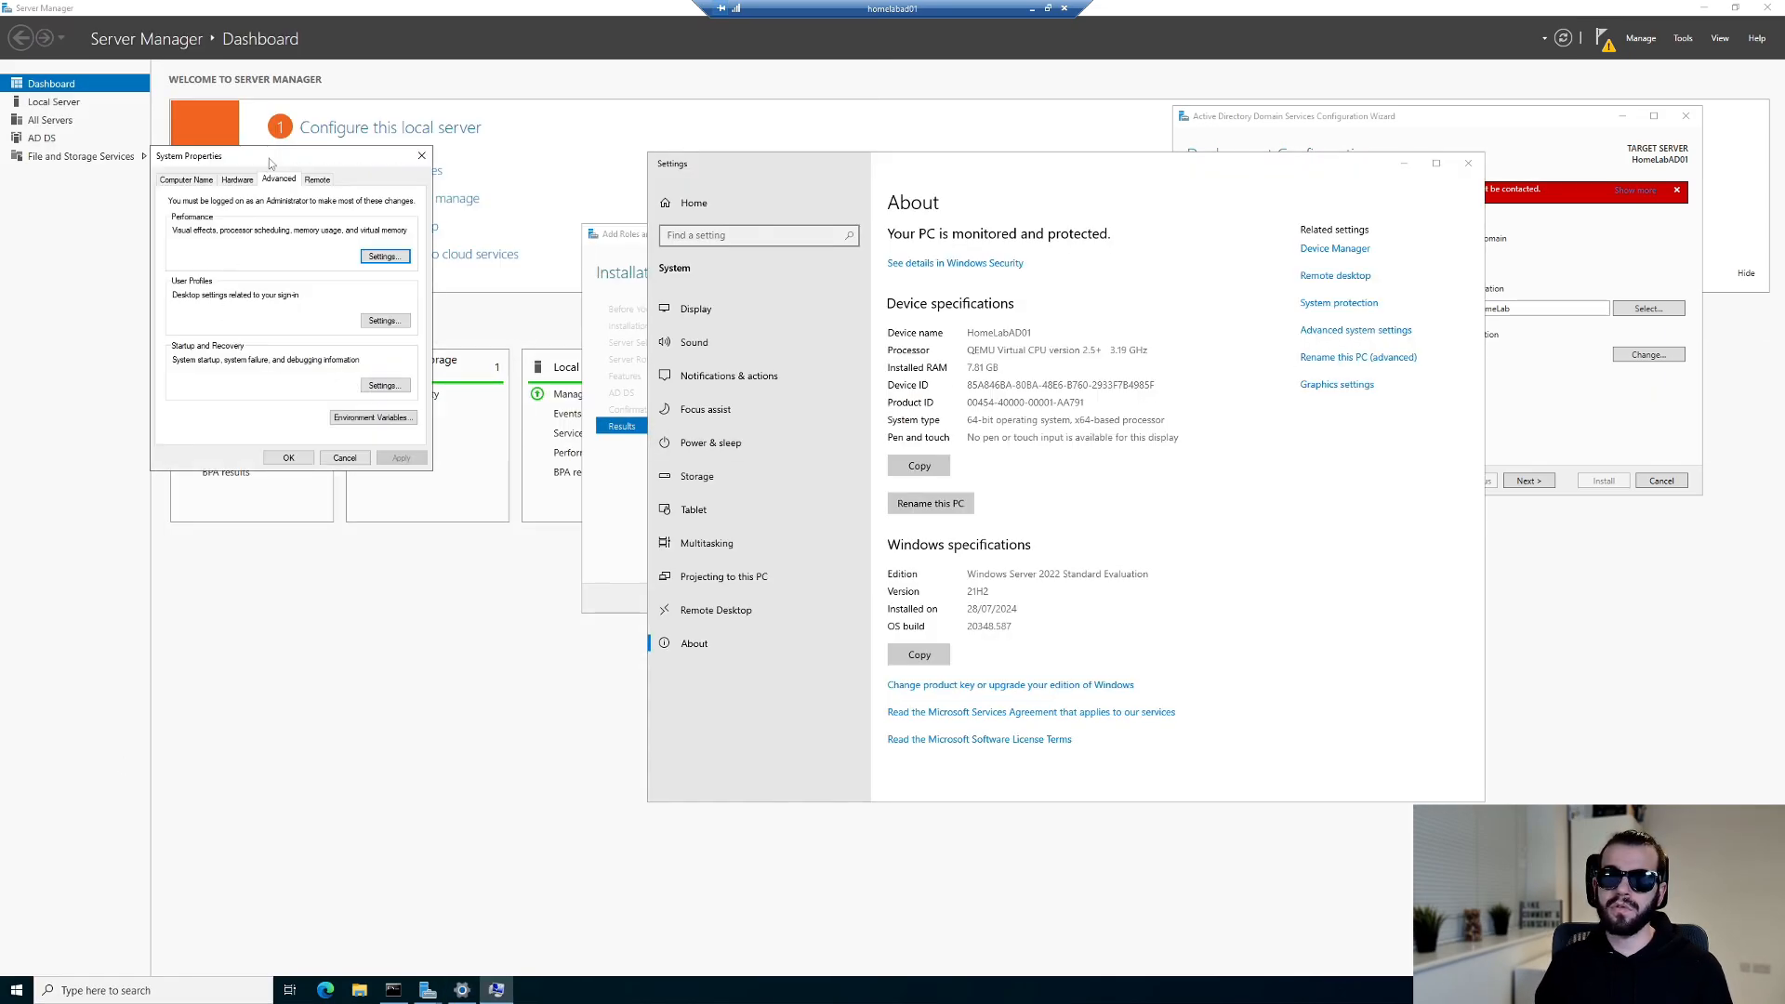
Try to make the computer a member of the domain HomeLab through its computer name settings.
drag(271, 164, 835, 292)
click(753, 308)
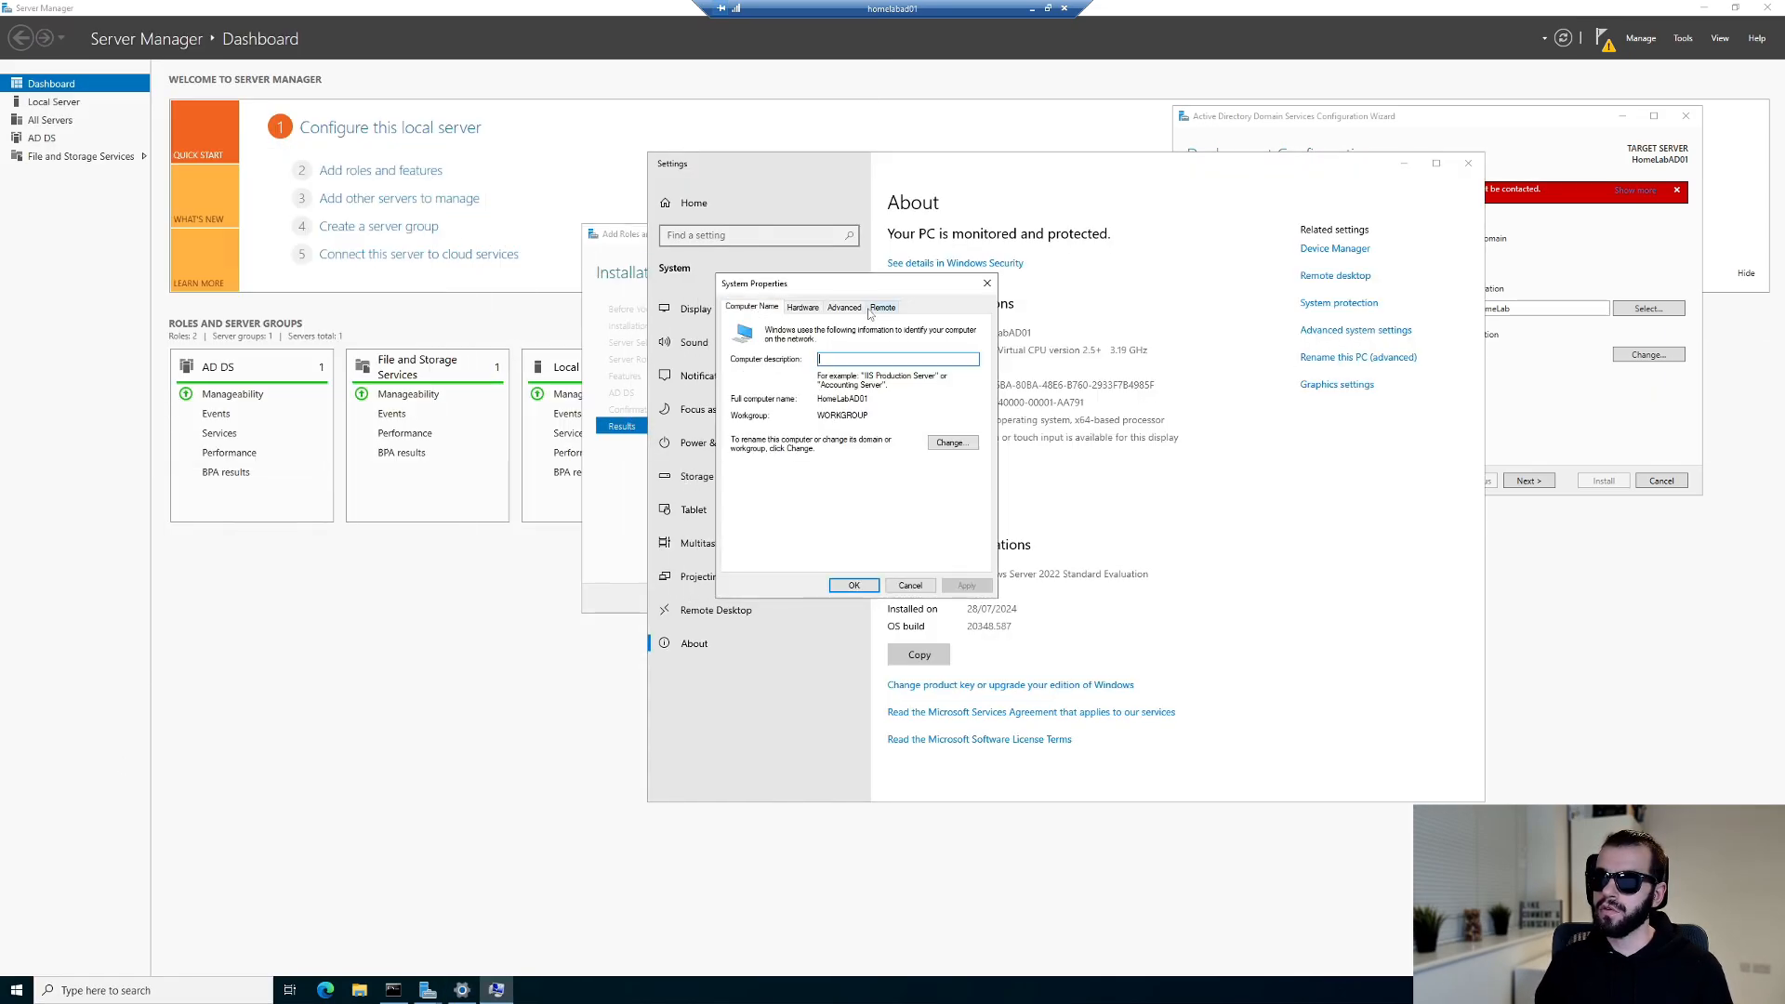
click(953, 443)
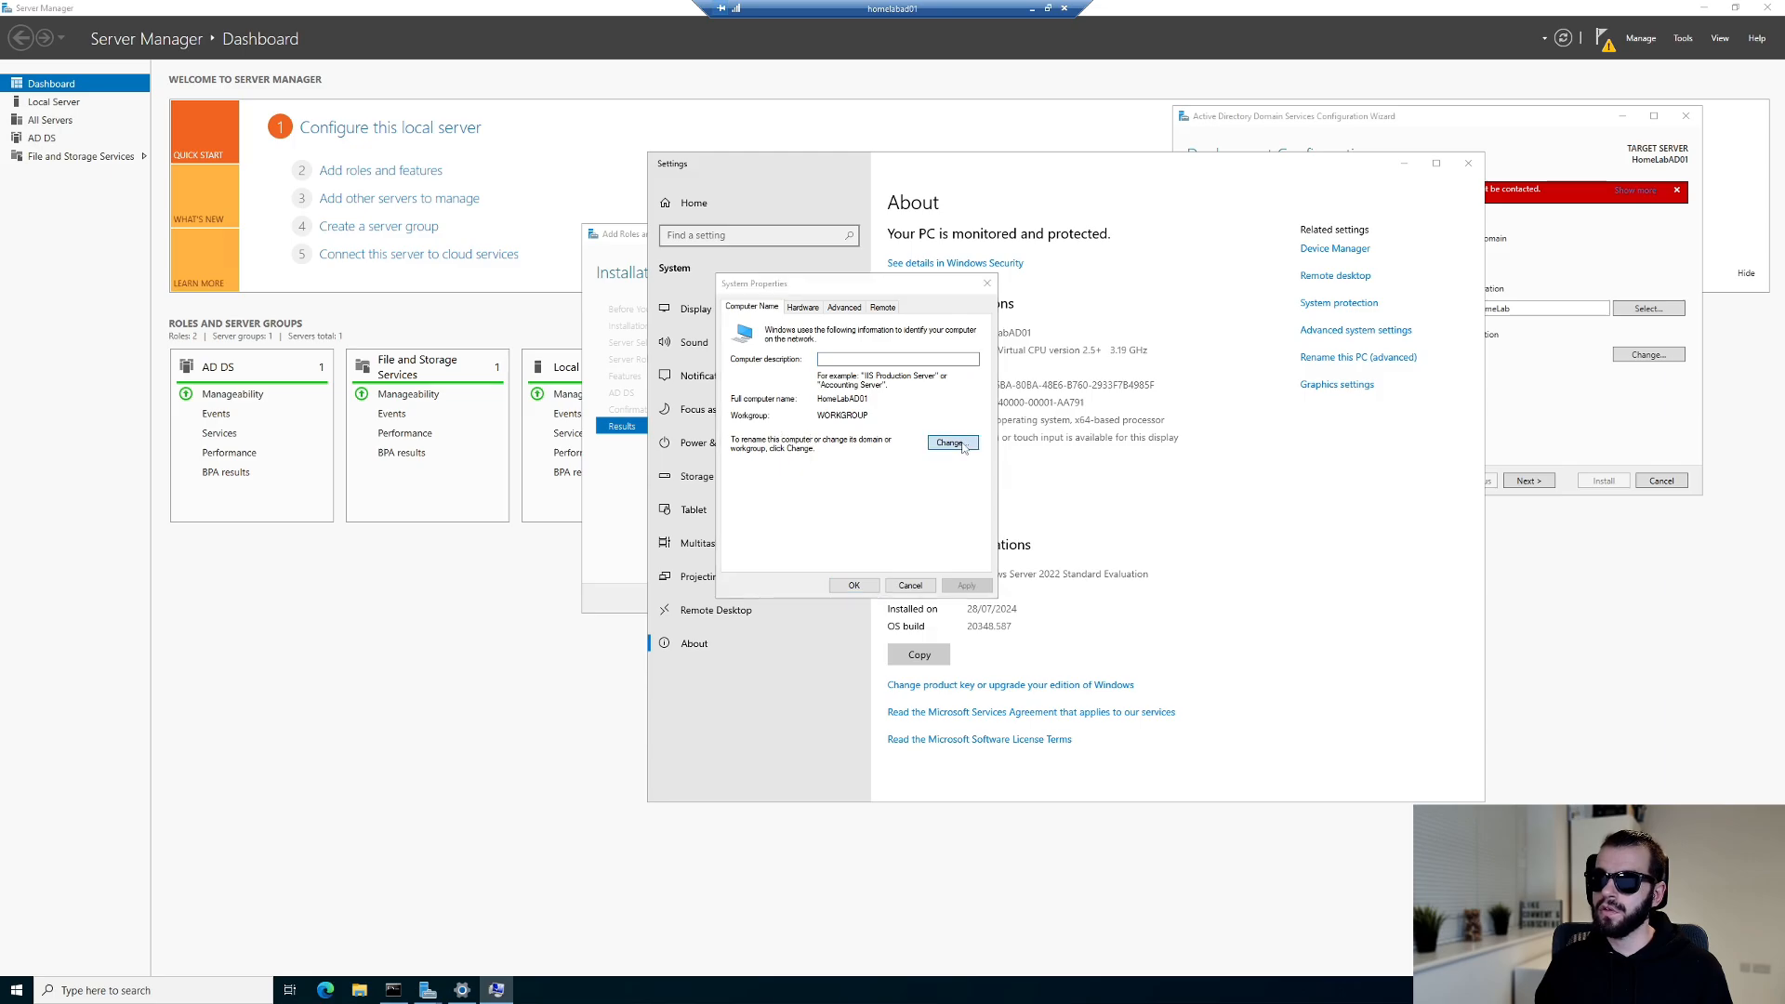
click(748, 472)
click(754, 485)
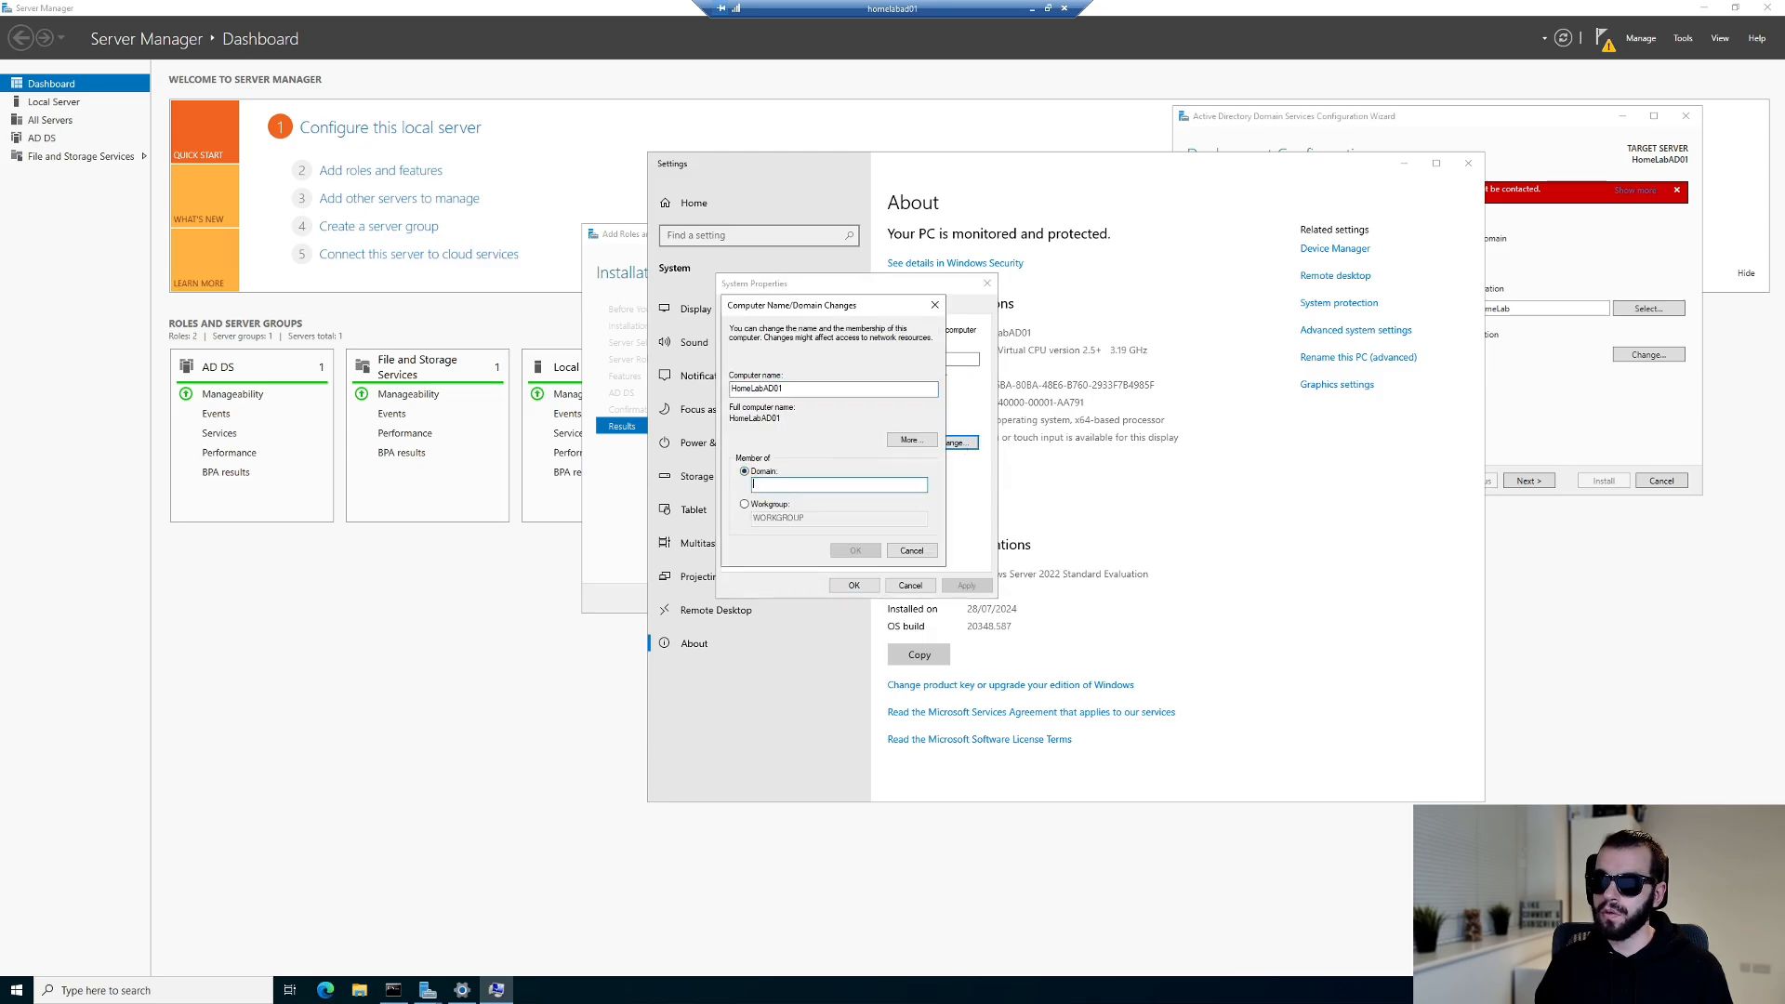
text(HomeLab)
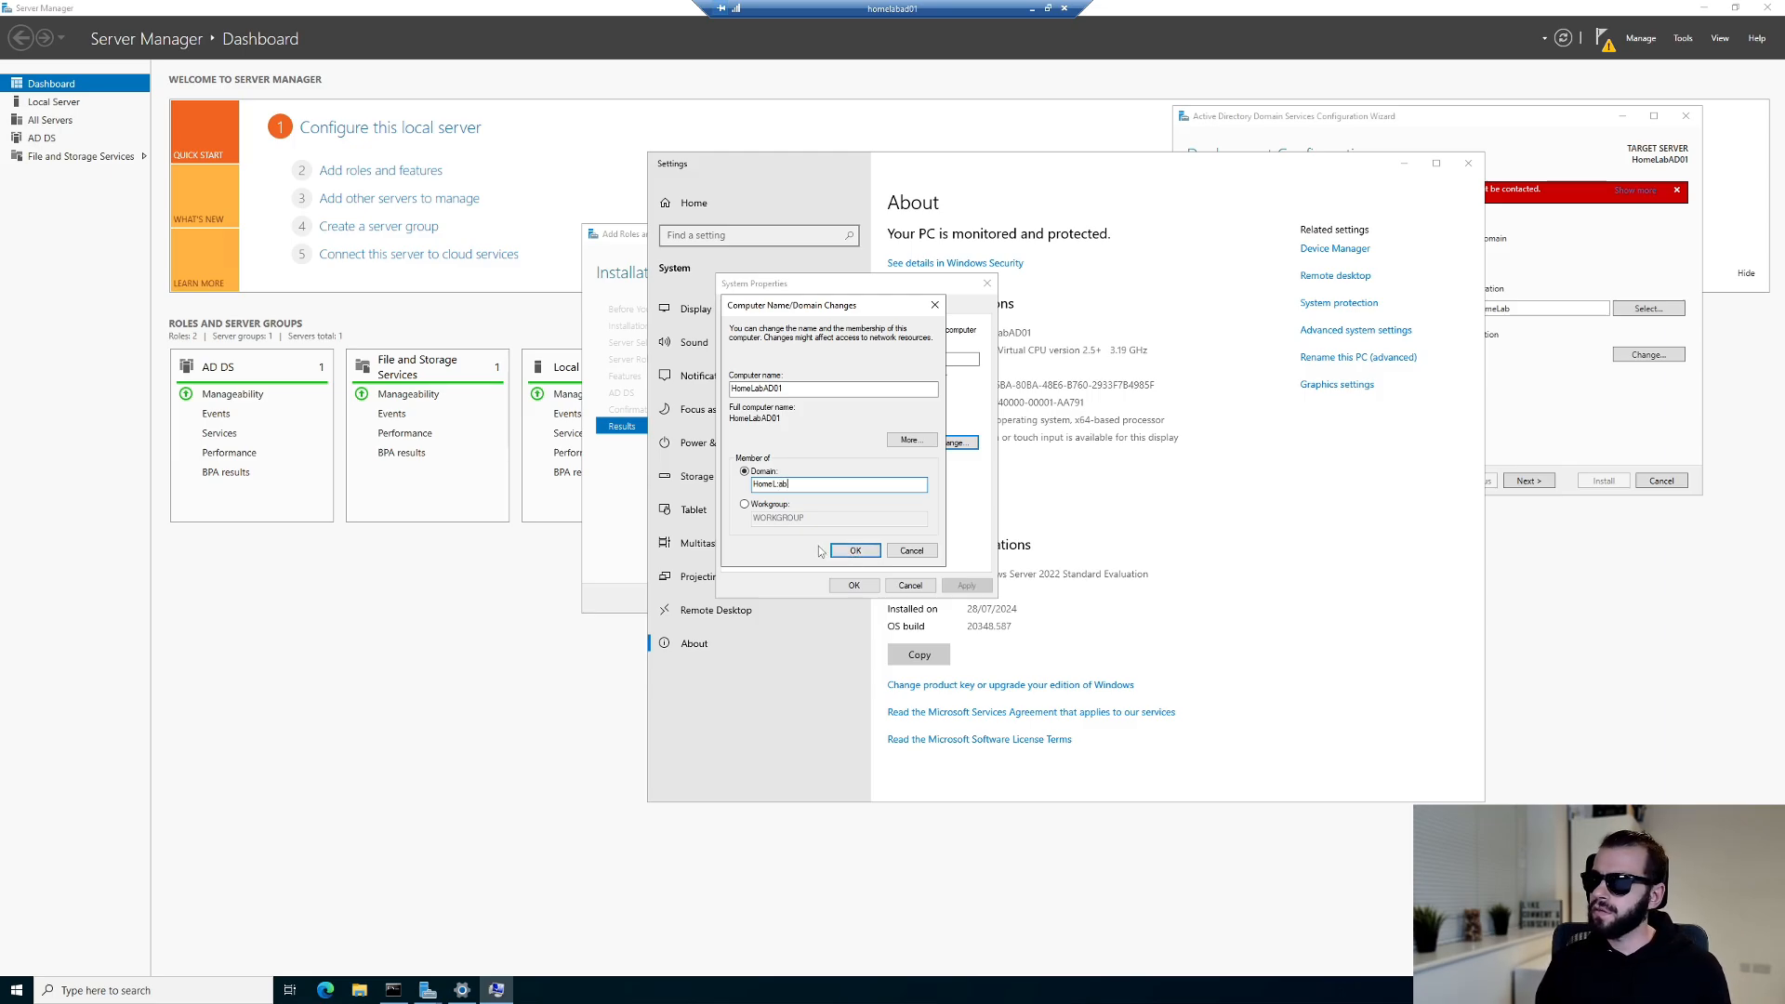
click(857, 551)
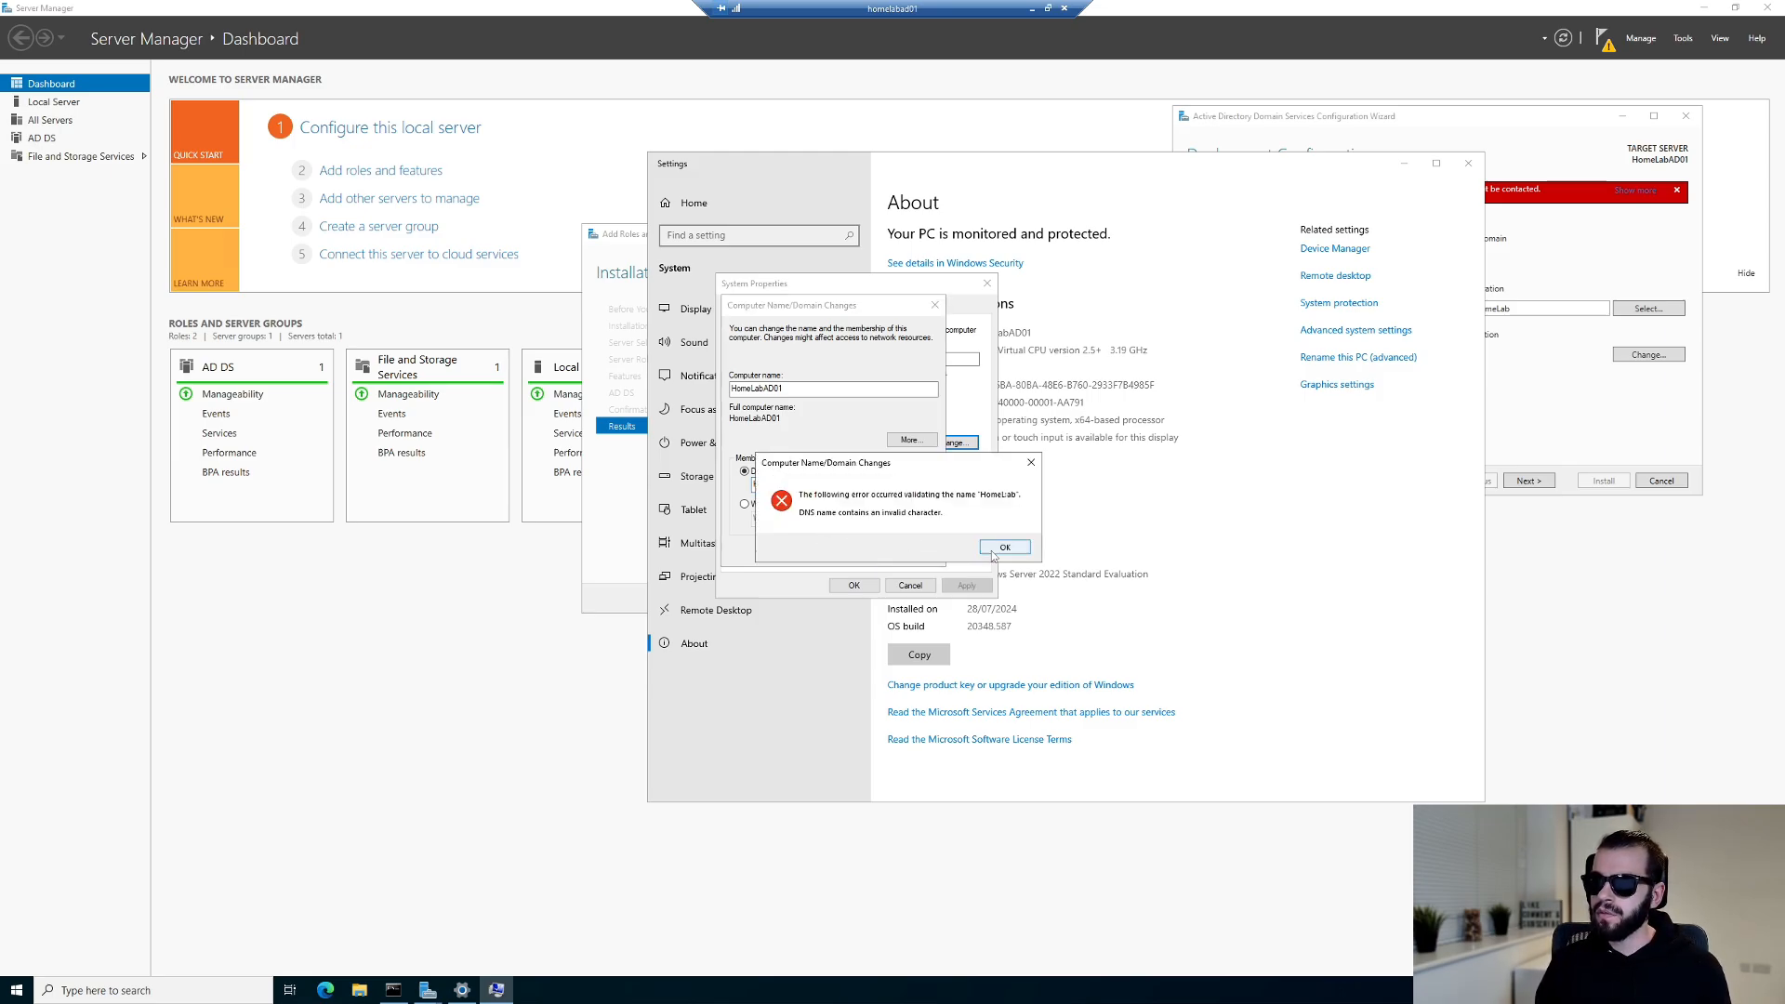
click(992, 550)
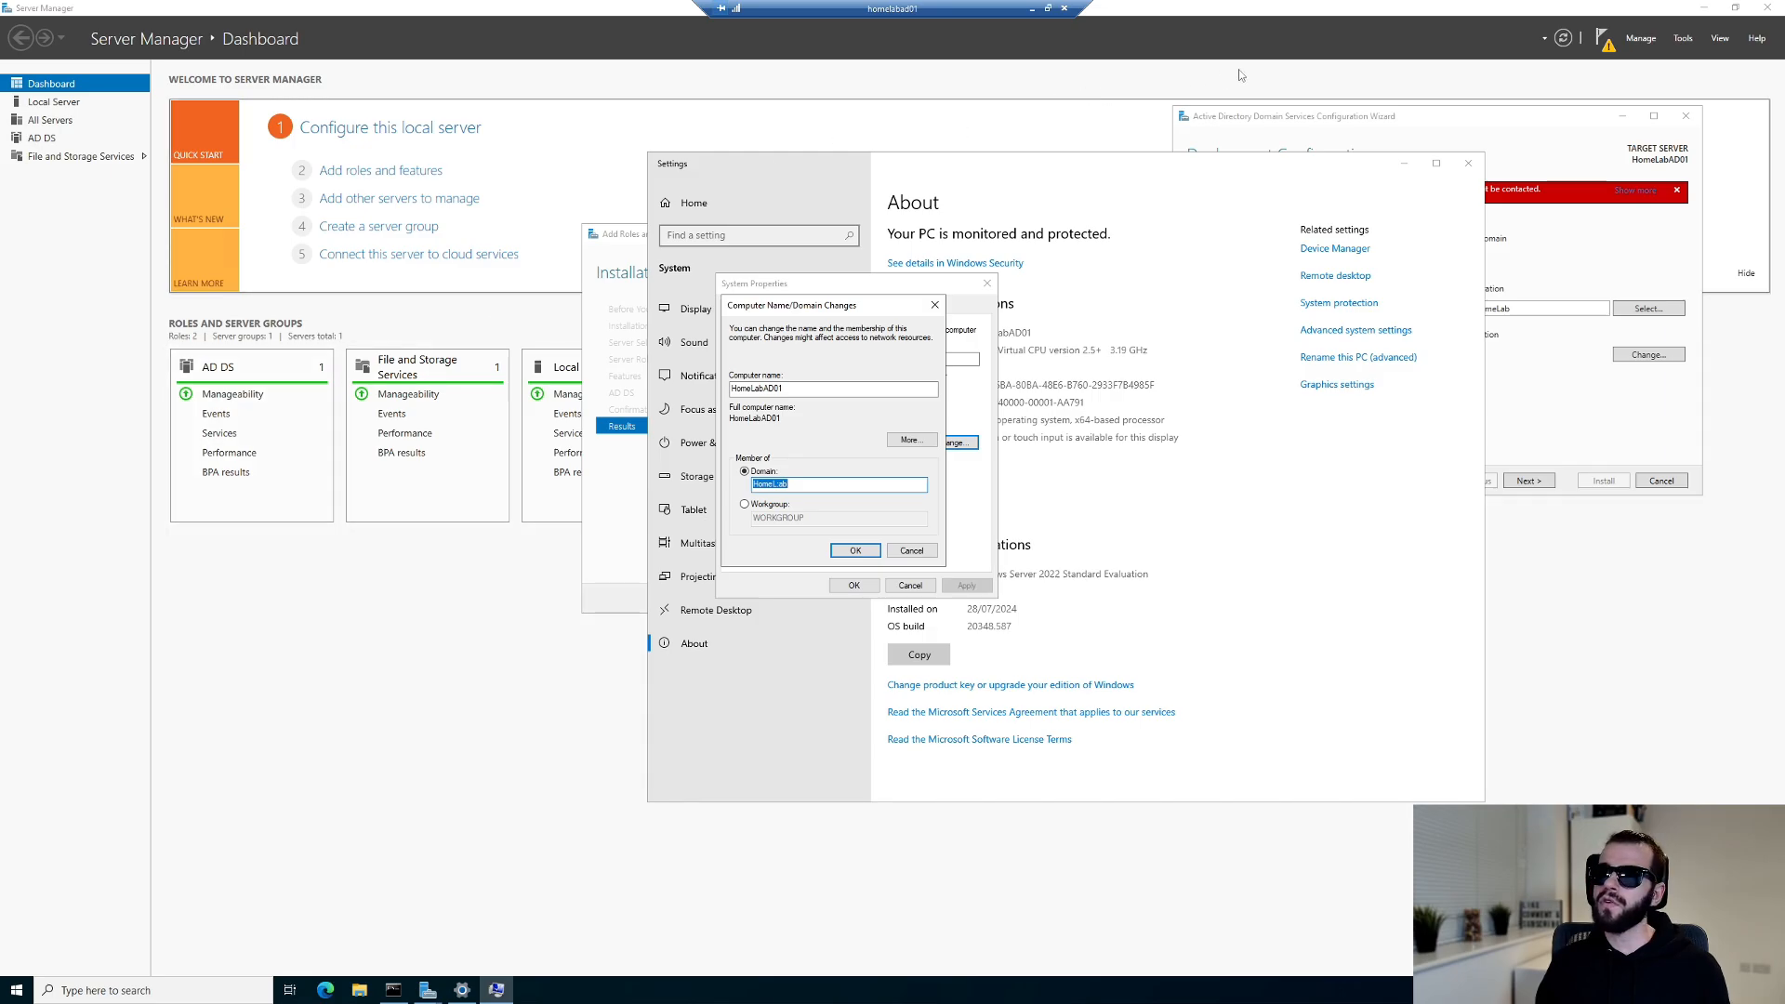
Minimise the remote session and search Google for "create domain controller server 2022" in a new browser tab.
click(1032, 8)
click(1035, 14)
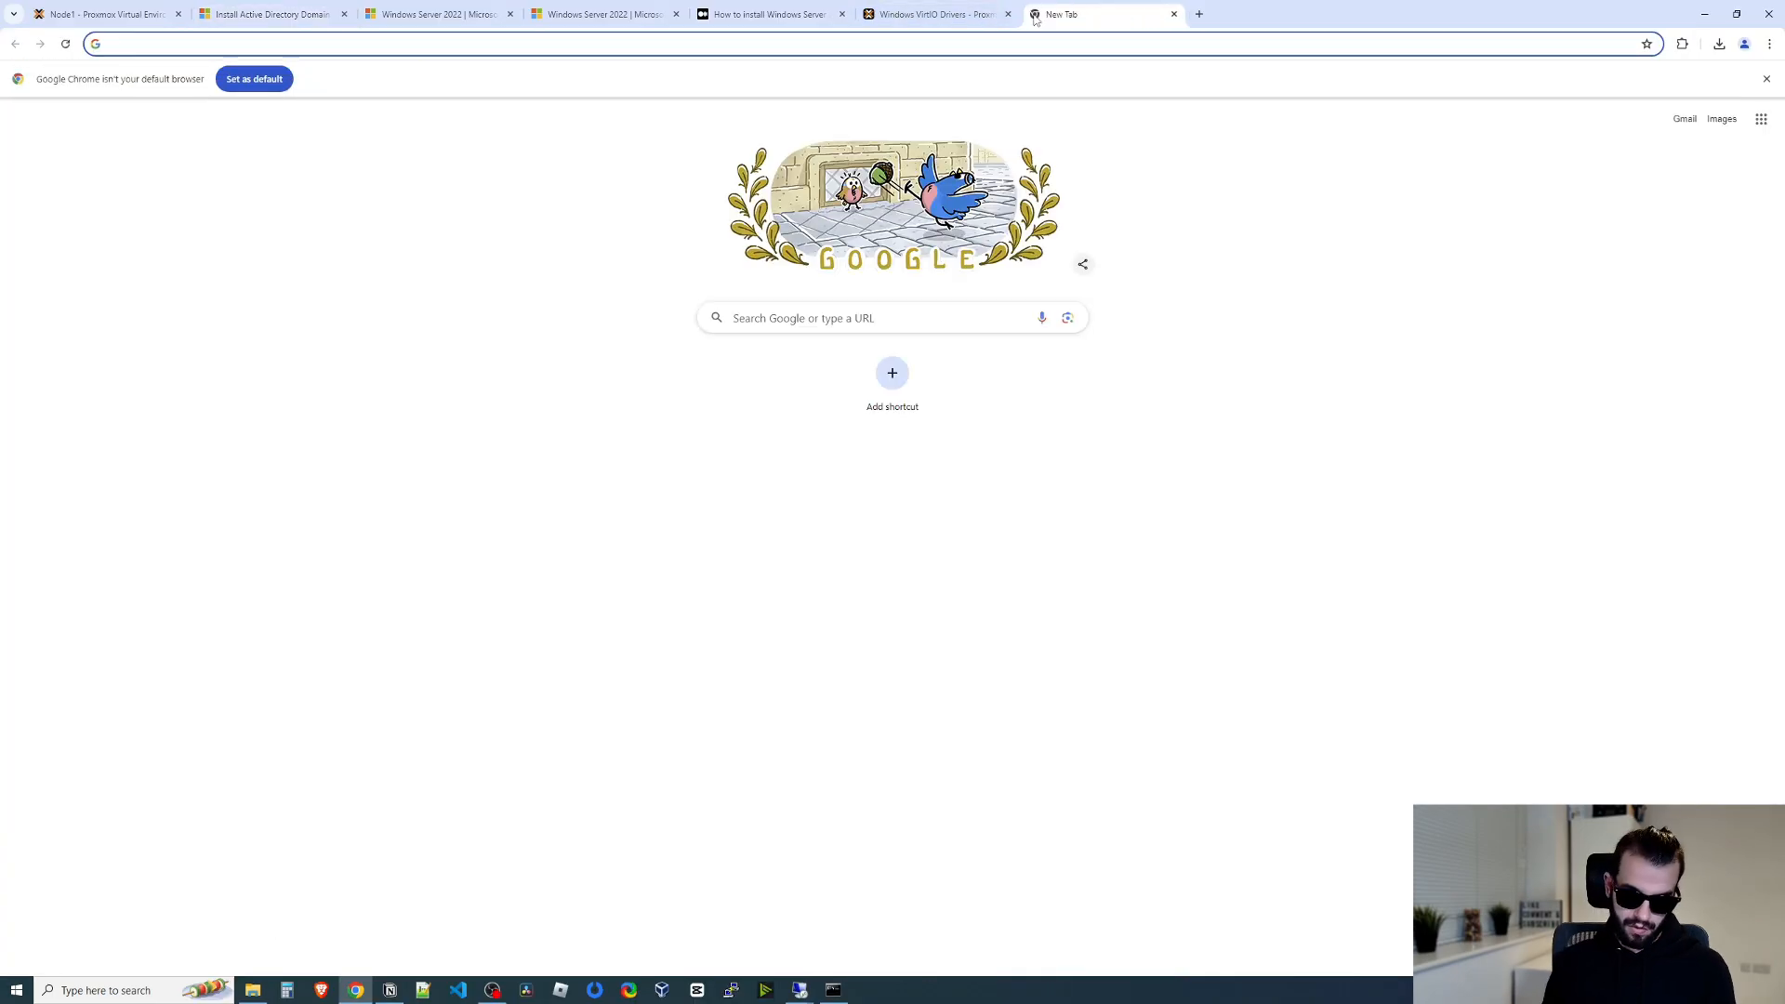
text(create domain)
key(Down)
key(Down)
key(Down)
key(Down)
key(Down)
key(Down)
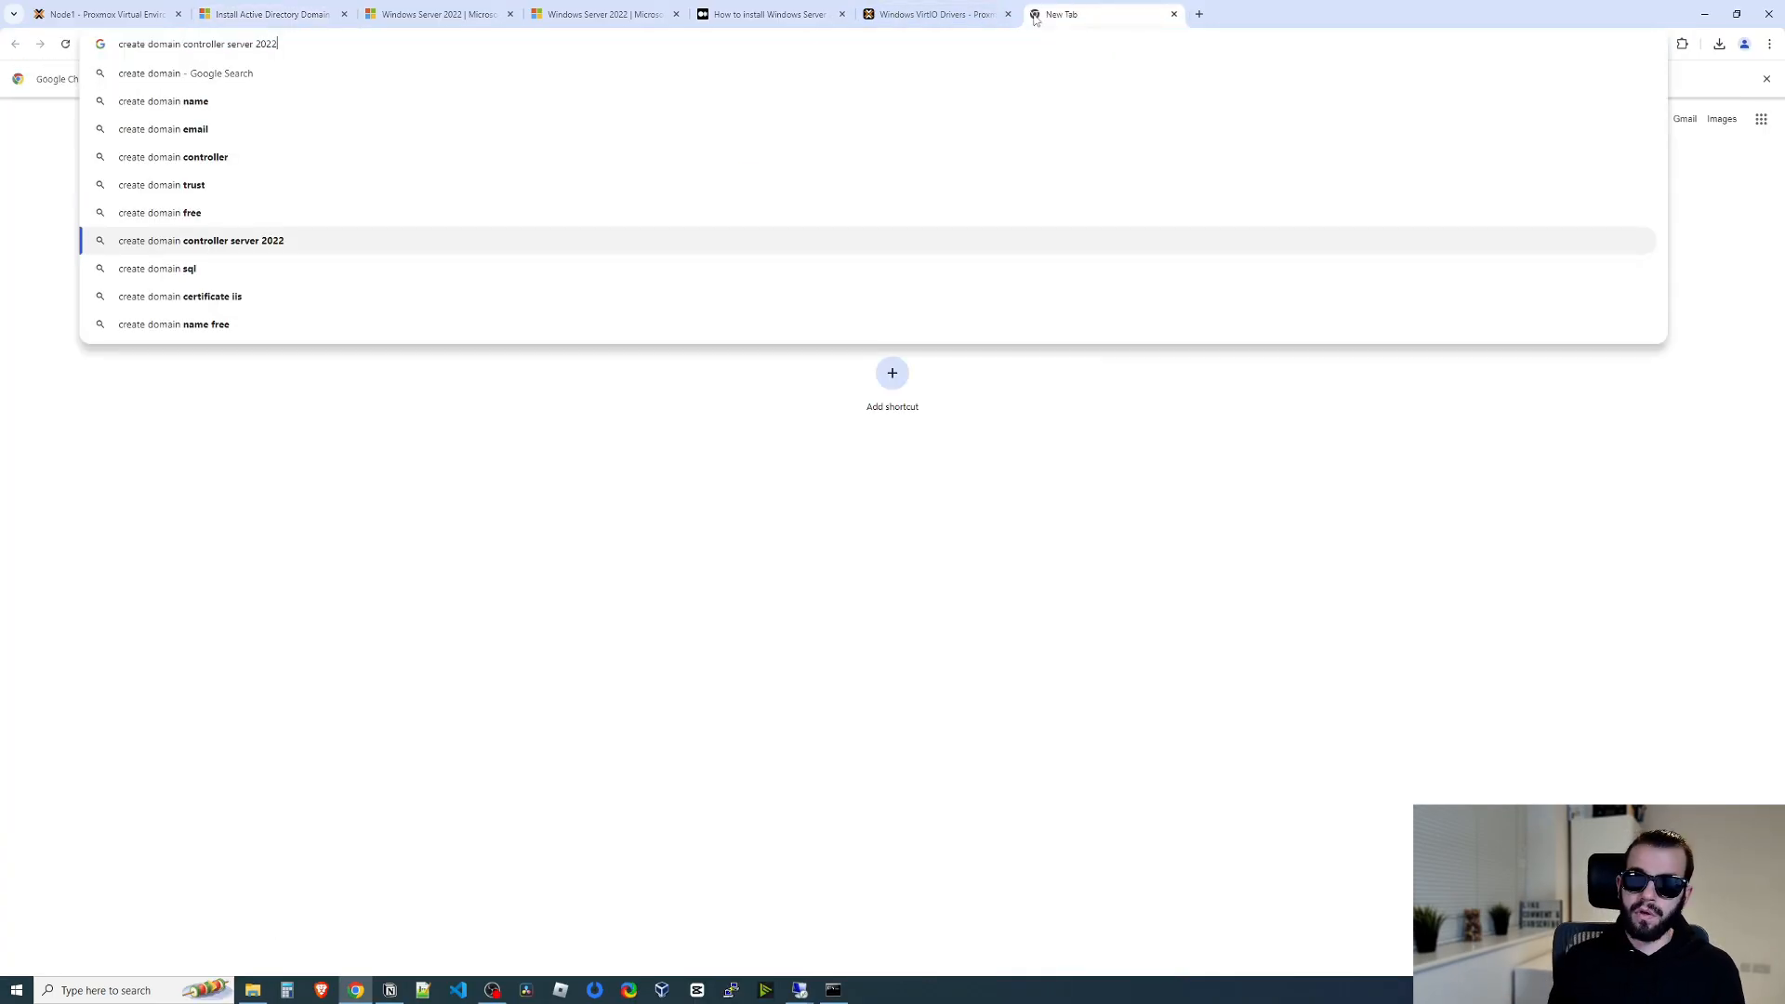
key(Return)
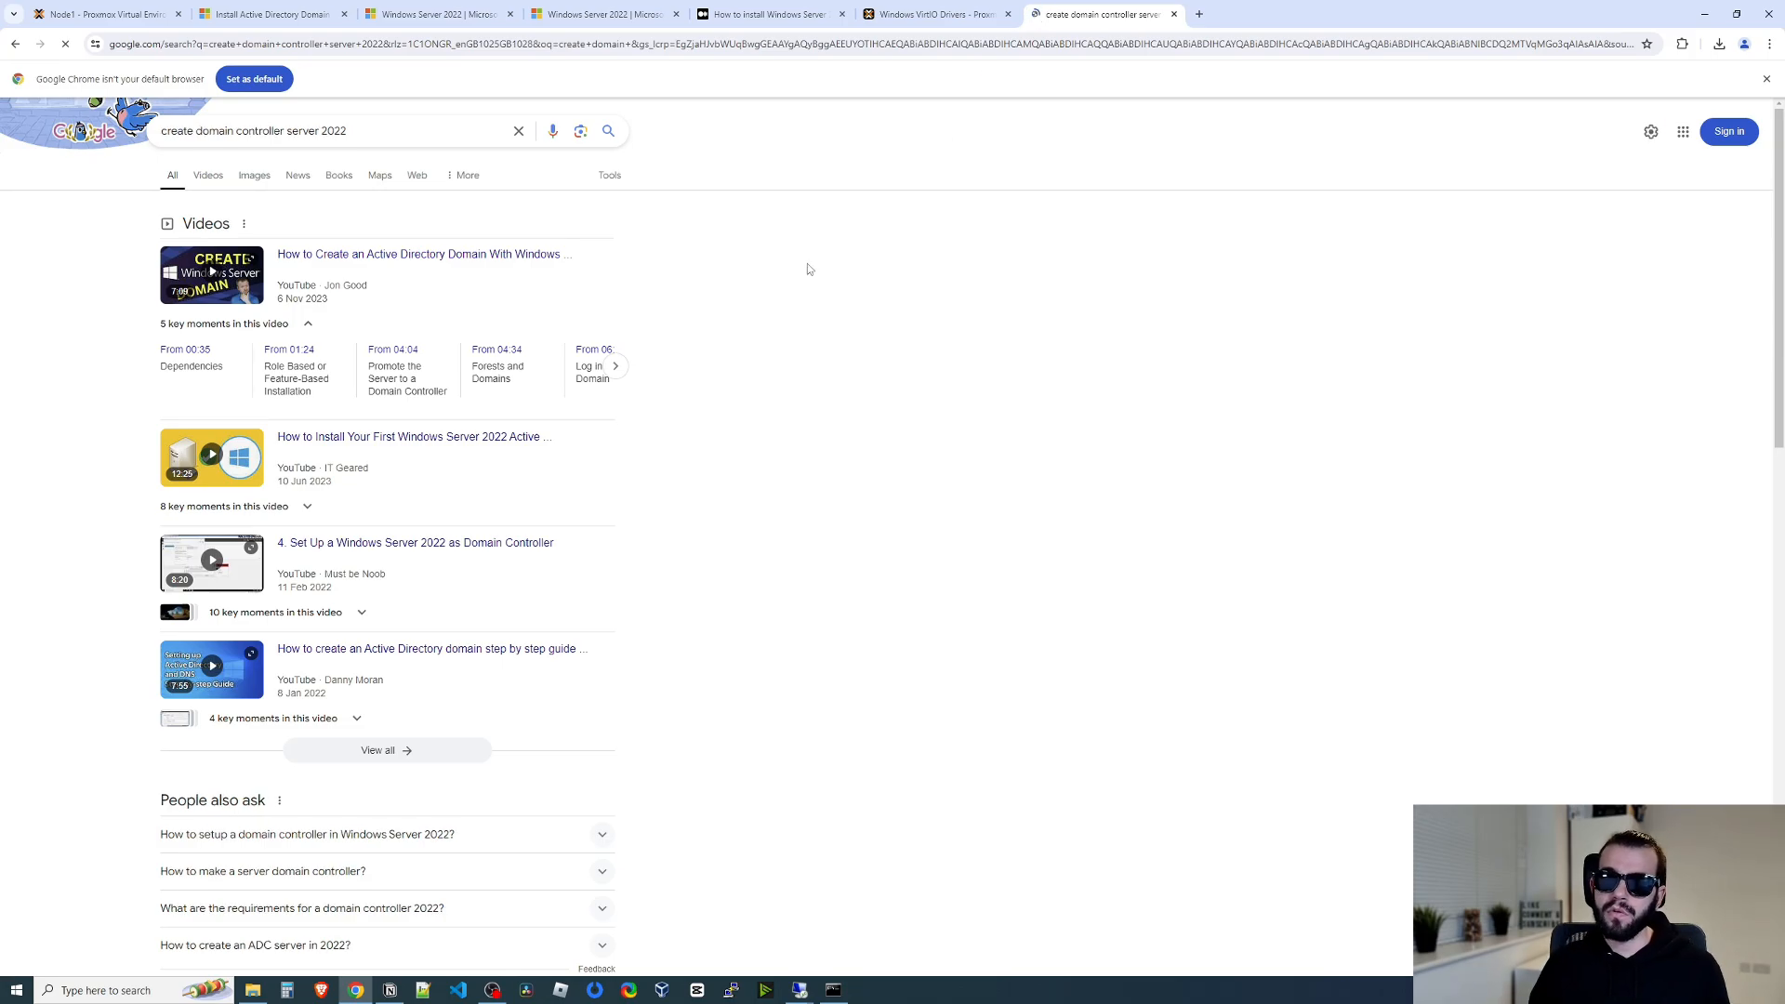
Open the TechTarget article on setting up a Windows Server domain controller and read how to create a Windows Server 2022 domain controller.
click(530, 452)
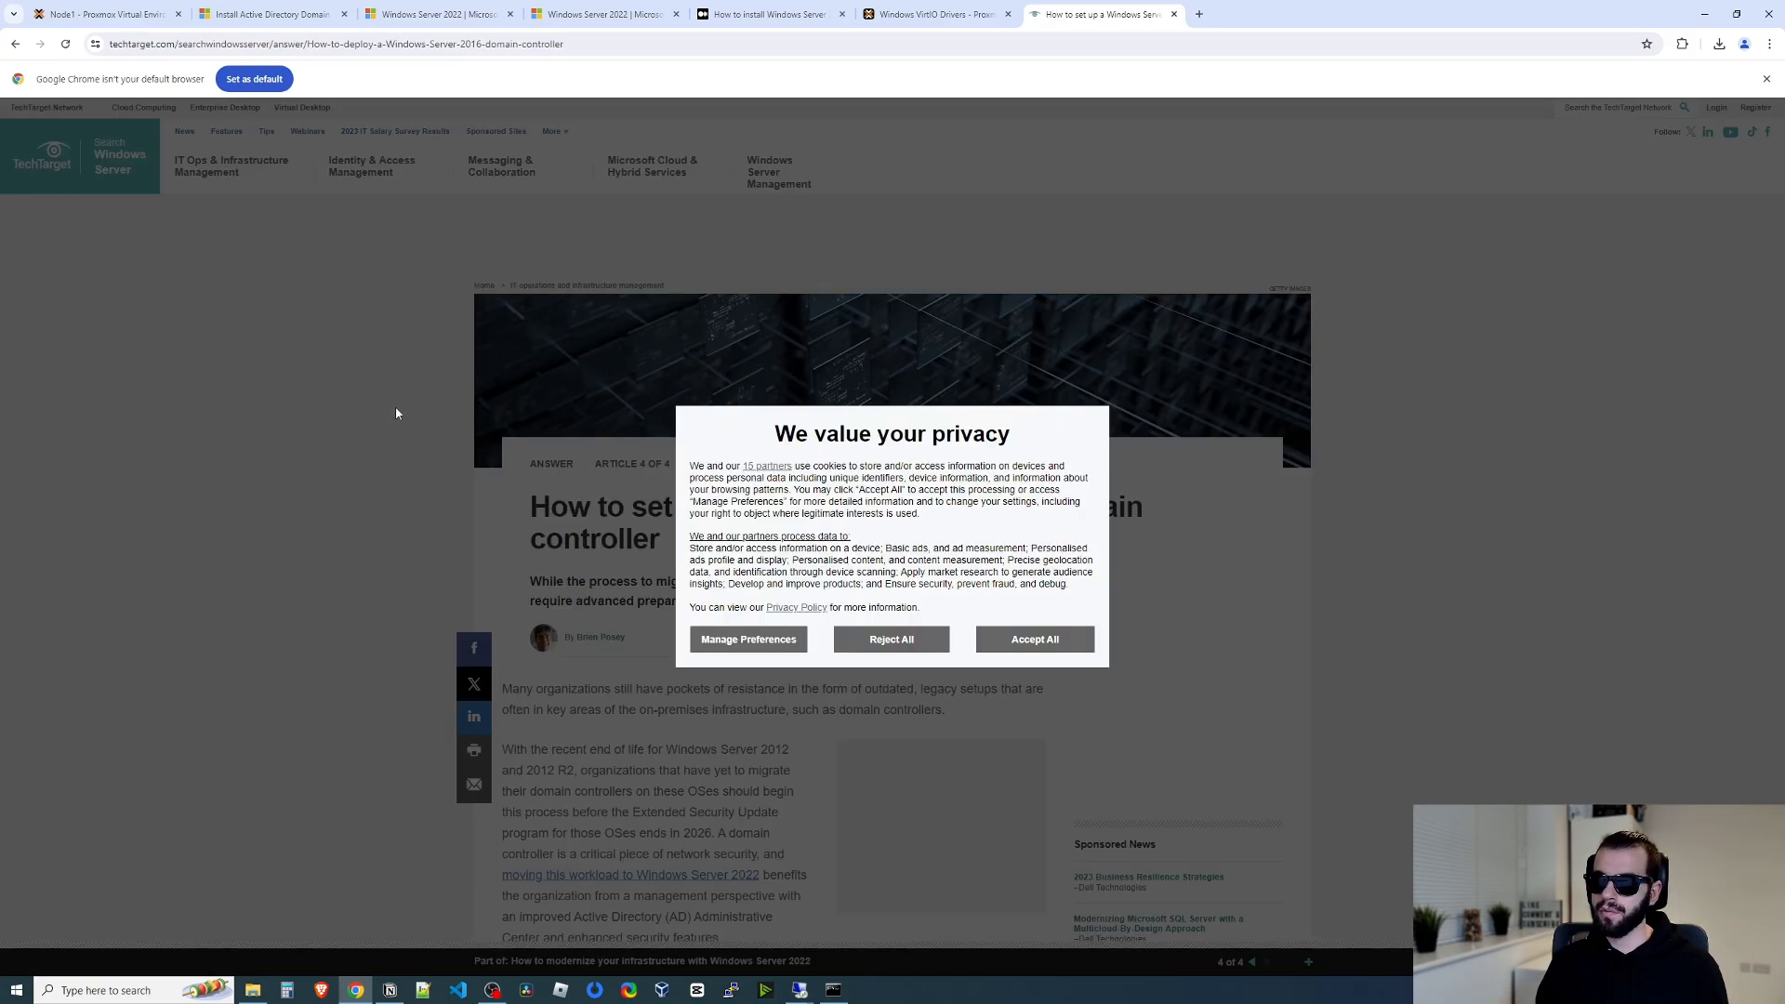
click(1035, 646)
scroll(610, 438, down, 3)
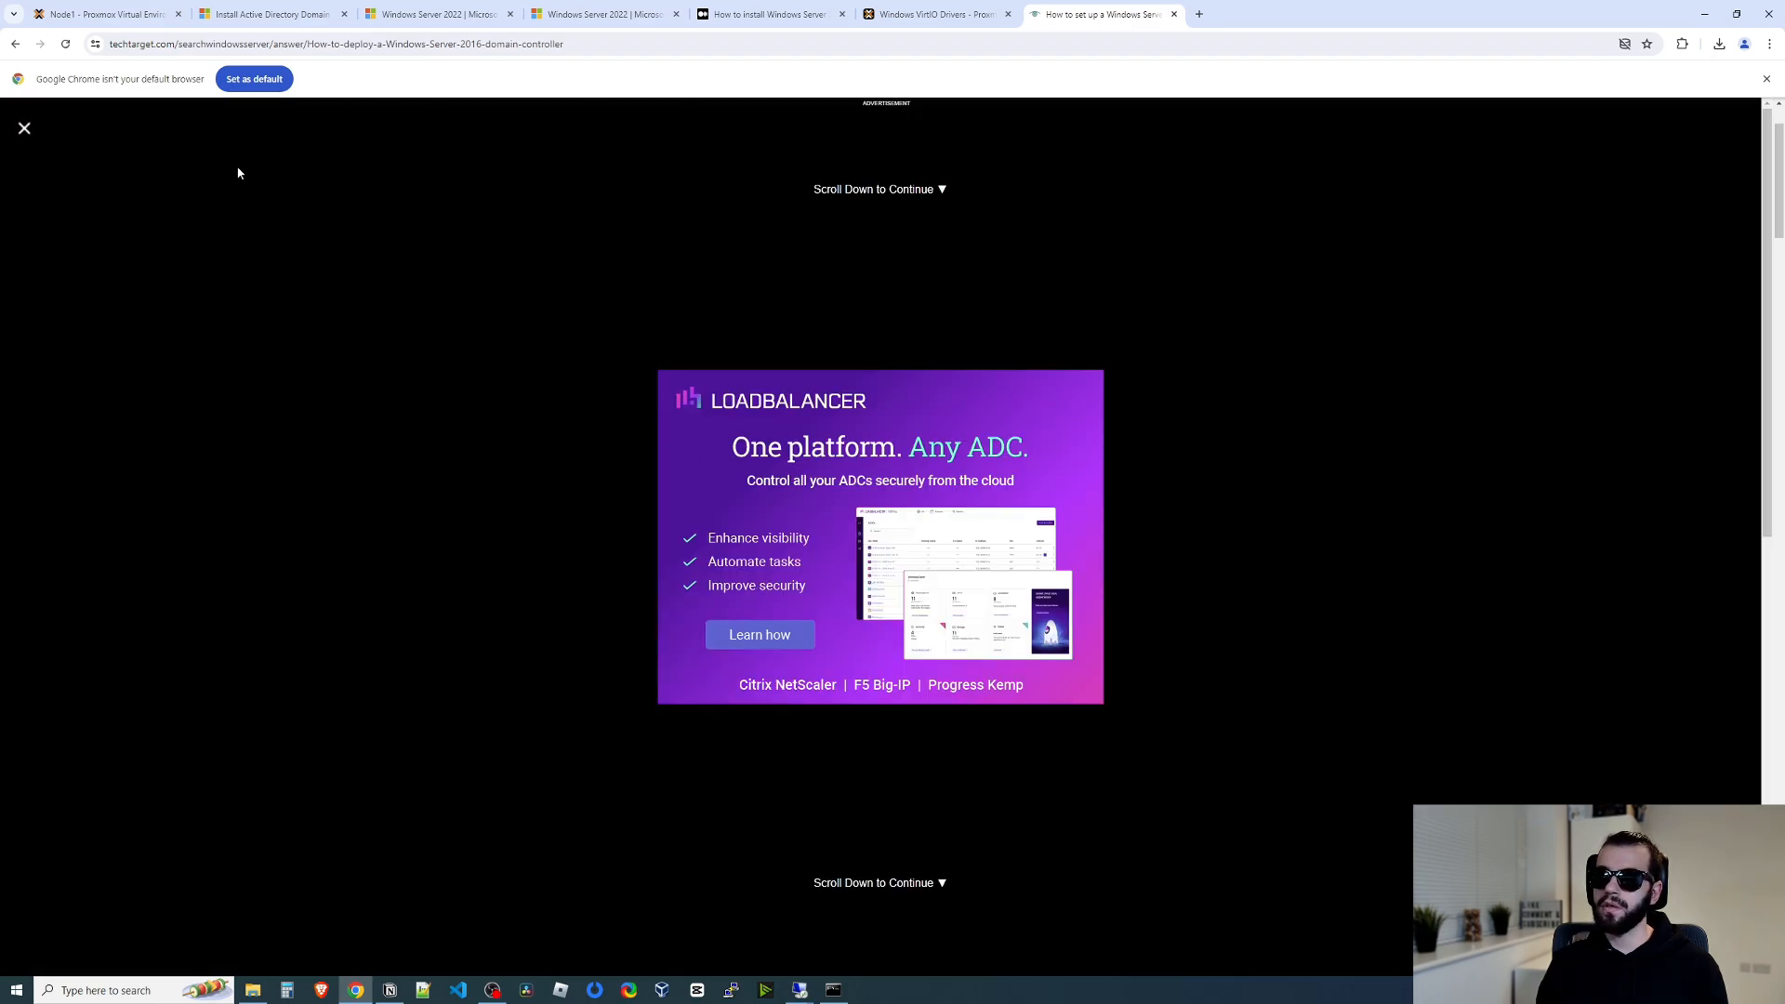
click(25, 128)
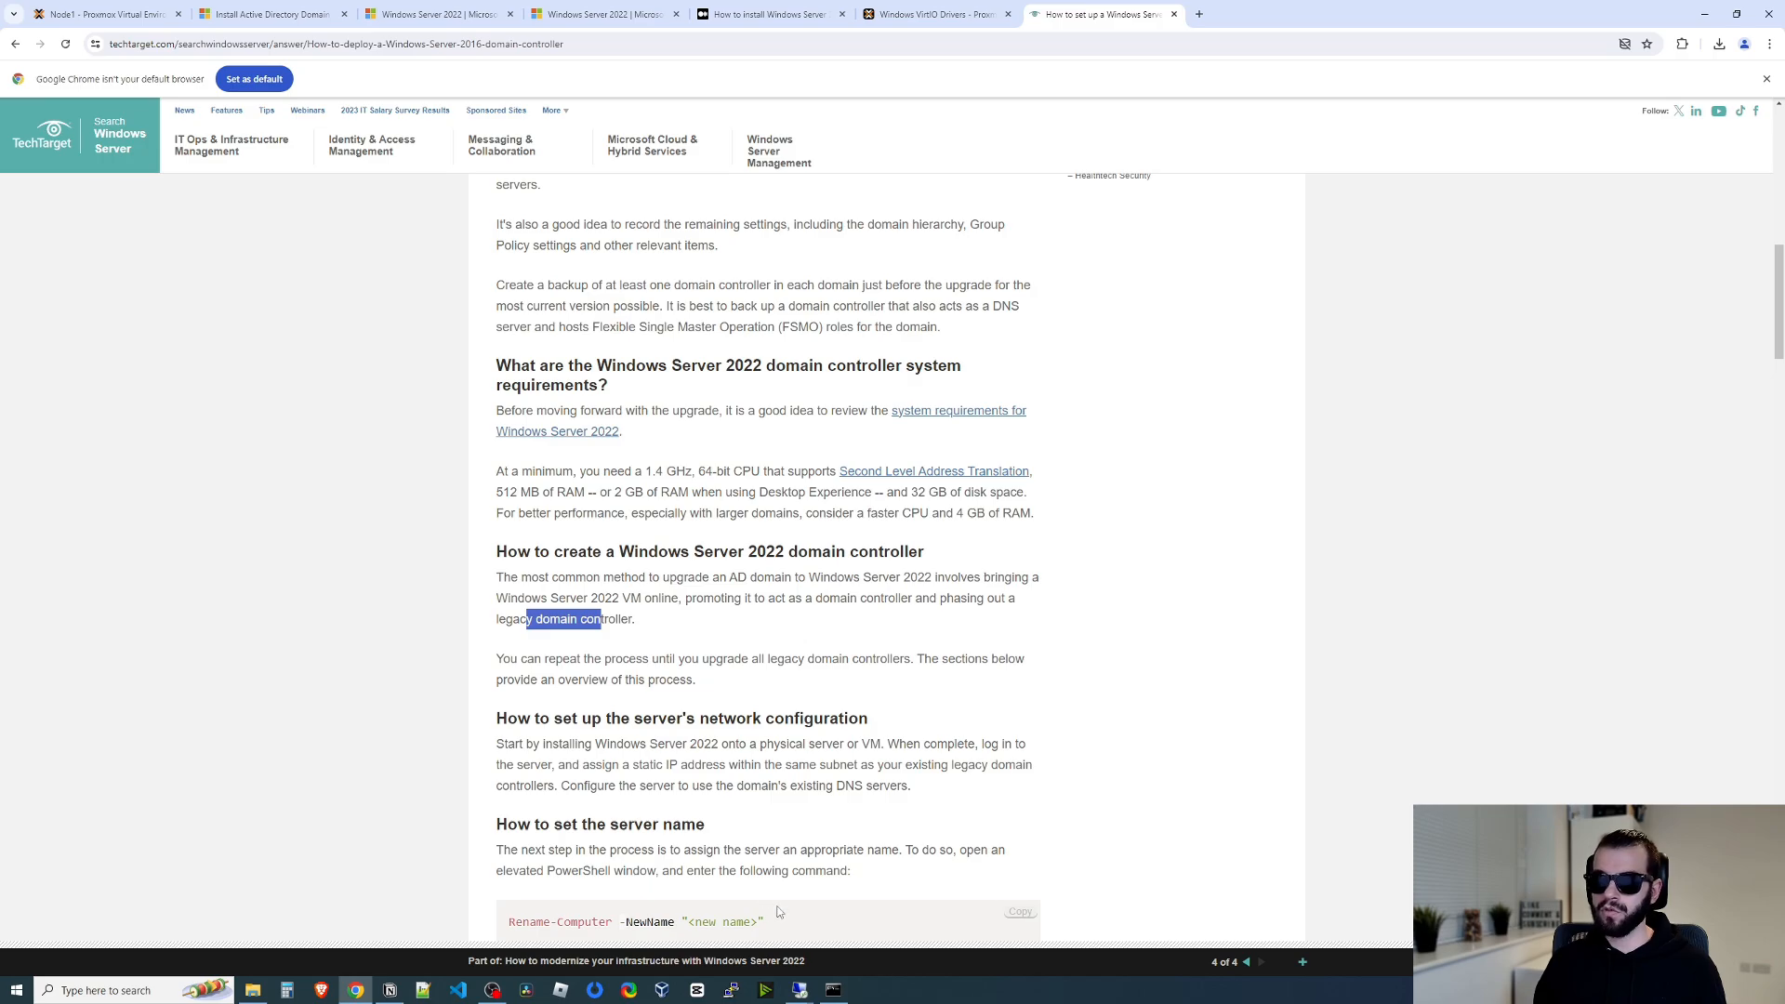
click(751, 696)
Return to the homelabad01 remote session, cancel the domain membership change and close System Properties.
mouse_move(801, 993)
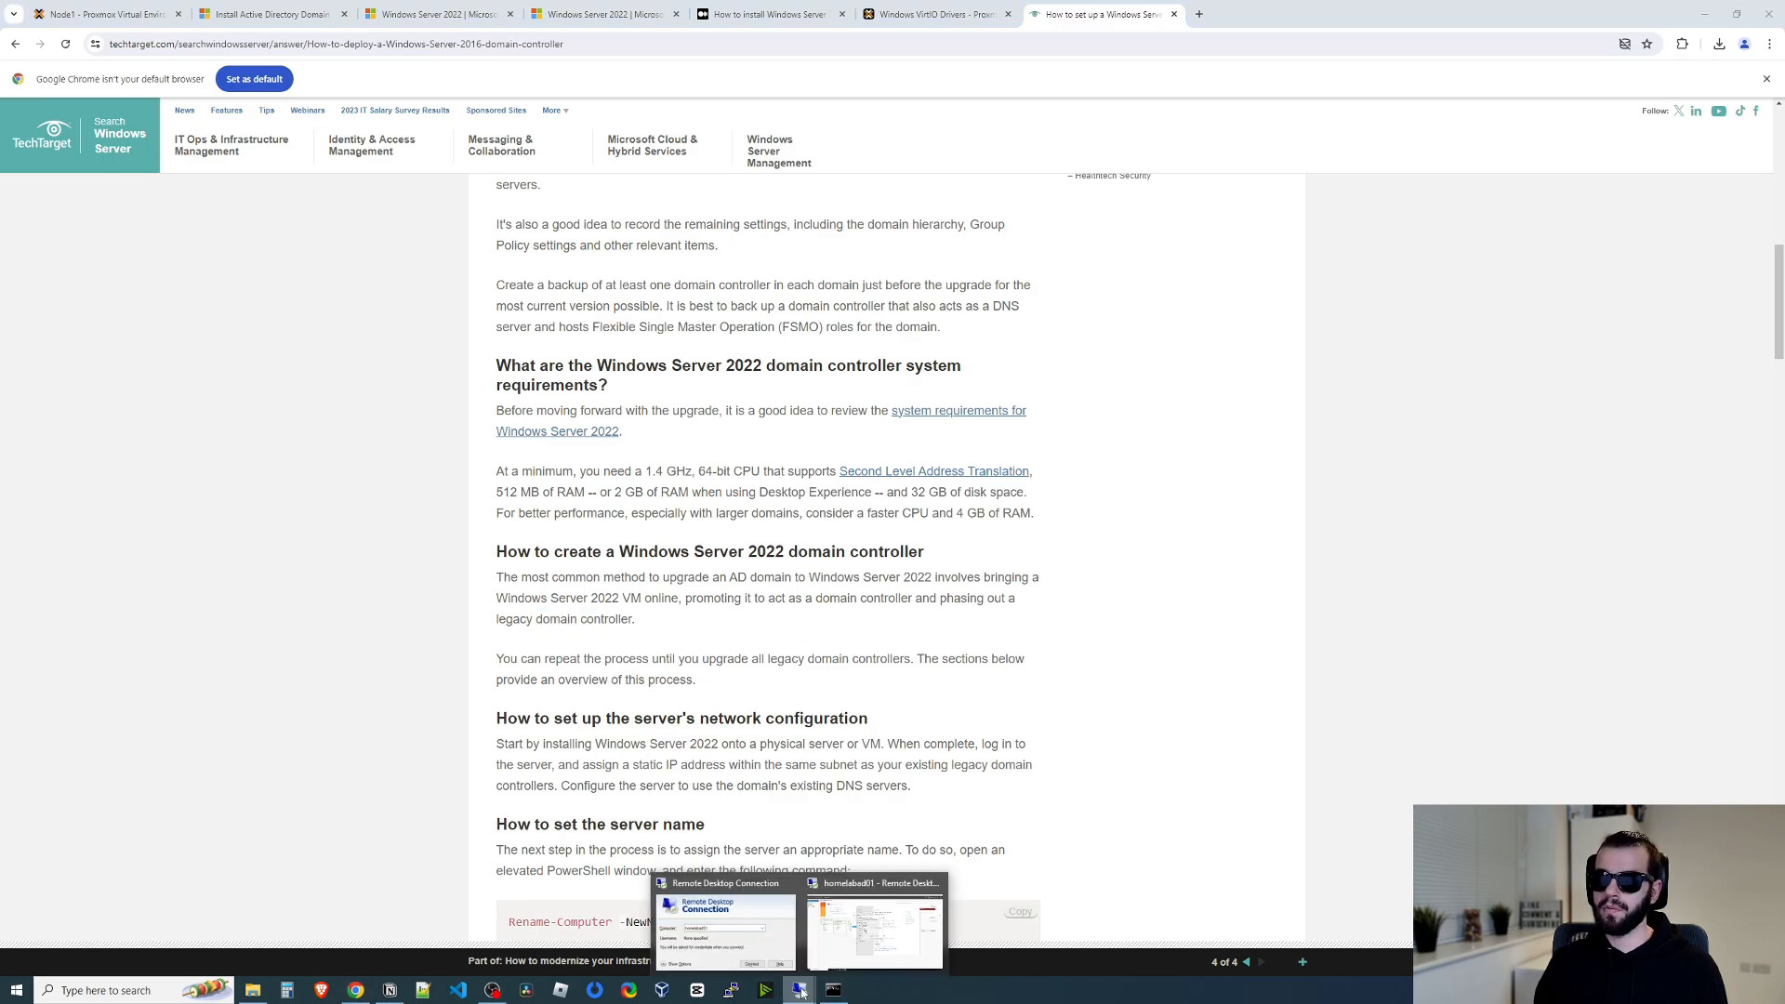
click(881, 937)
click(909, 555)
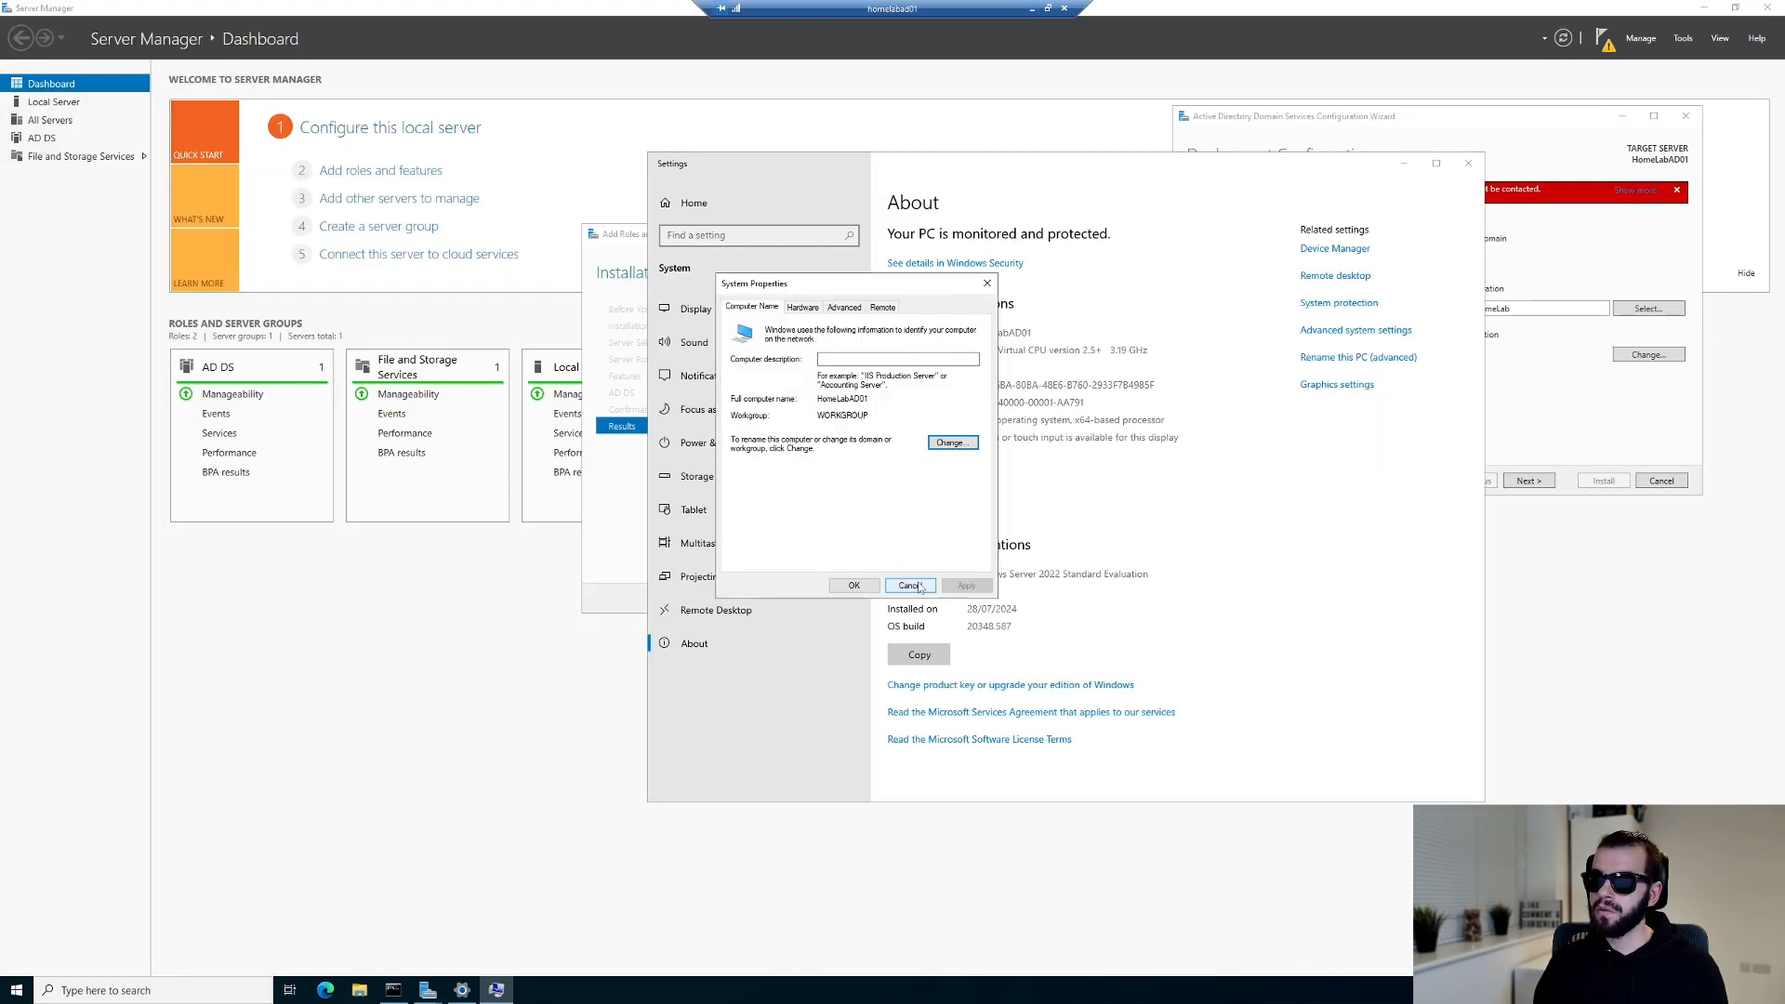
click(910, 584)
click(1416, 249)
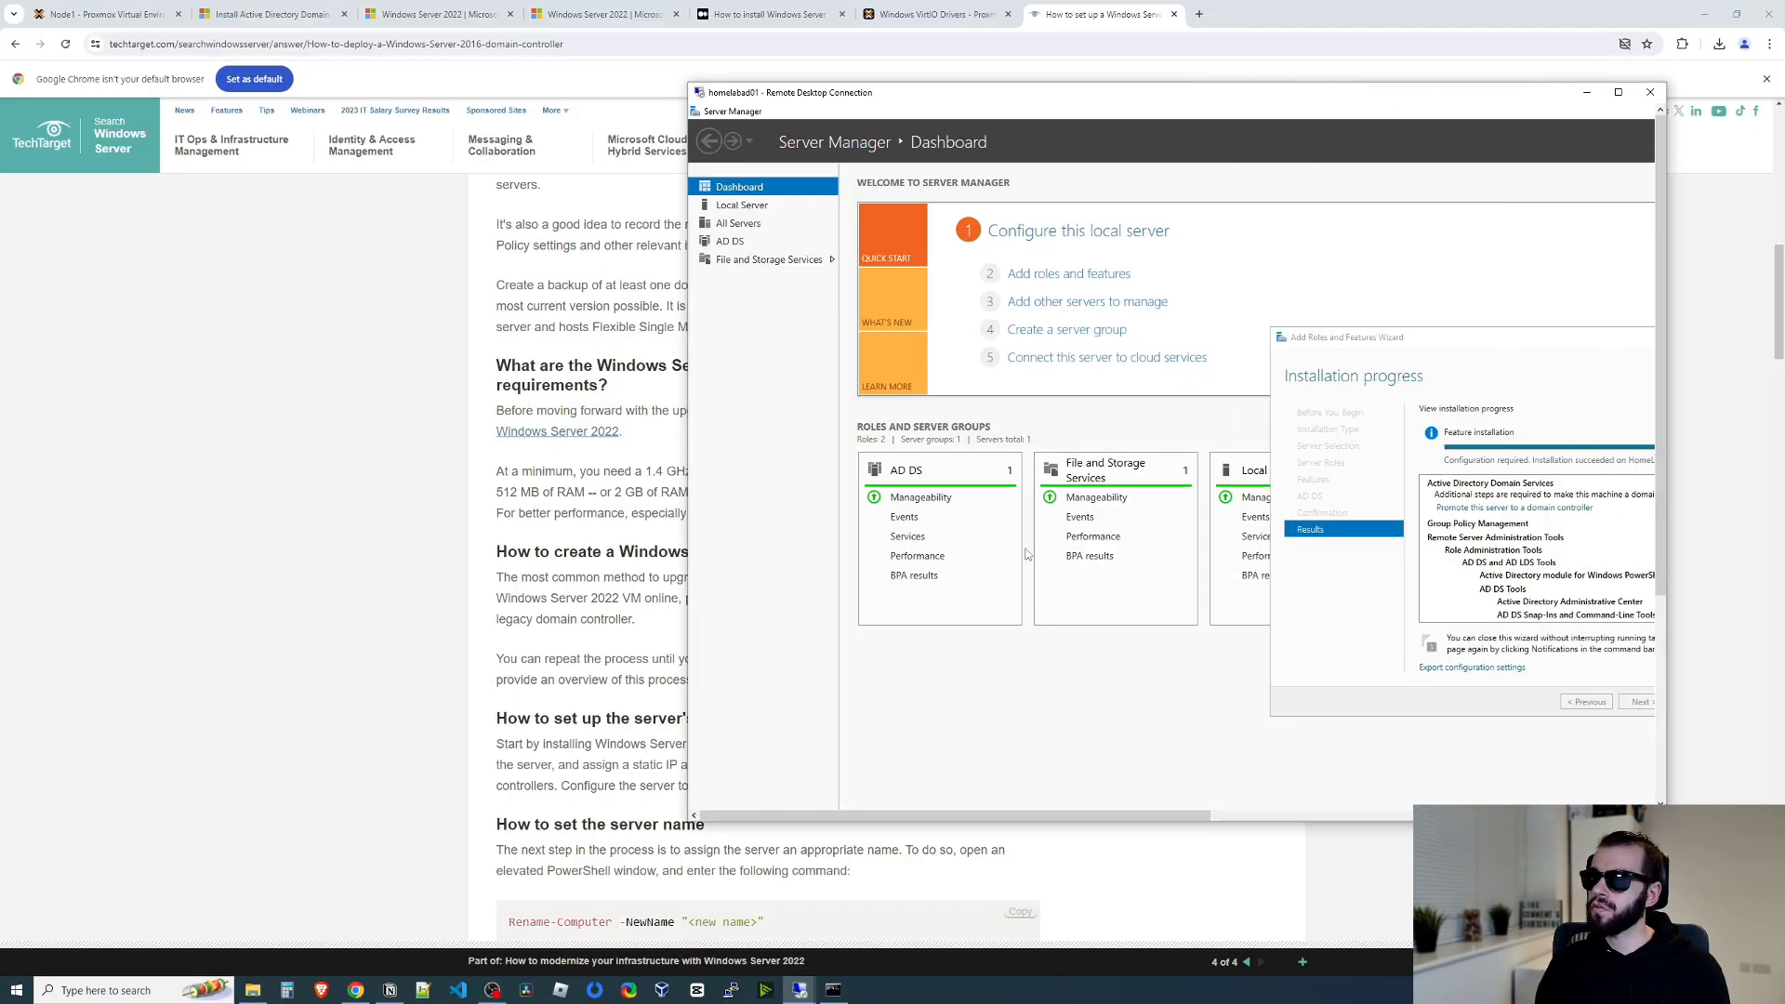
Search Google for "create domain windows" and read the SoftKeys article on creating a domain in Windows 10.
drag(1122, 103, 1172, 107)
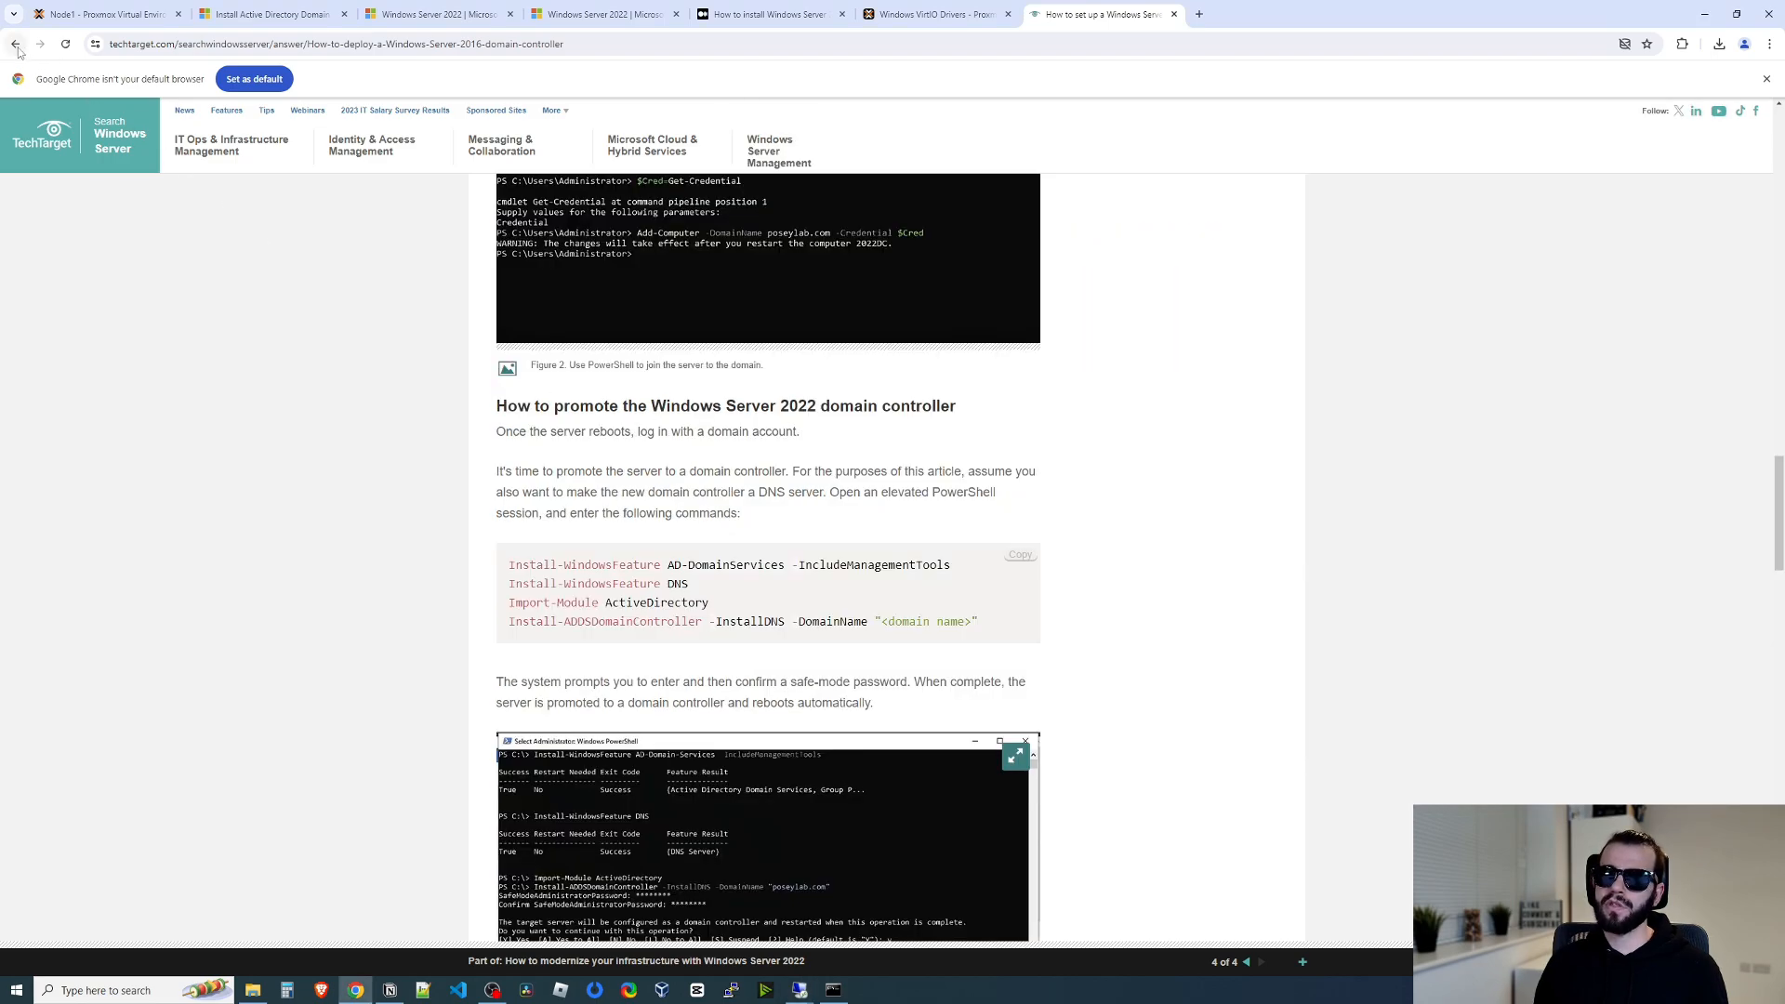
click(16, 44)
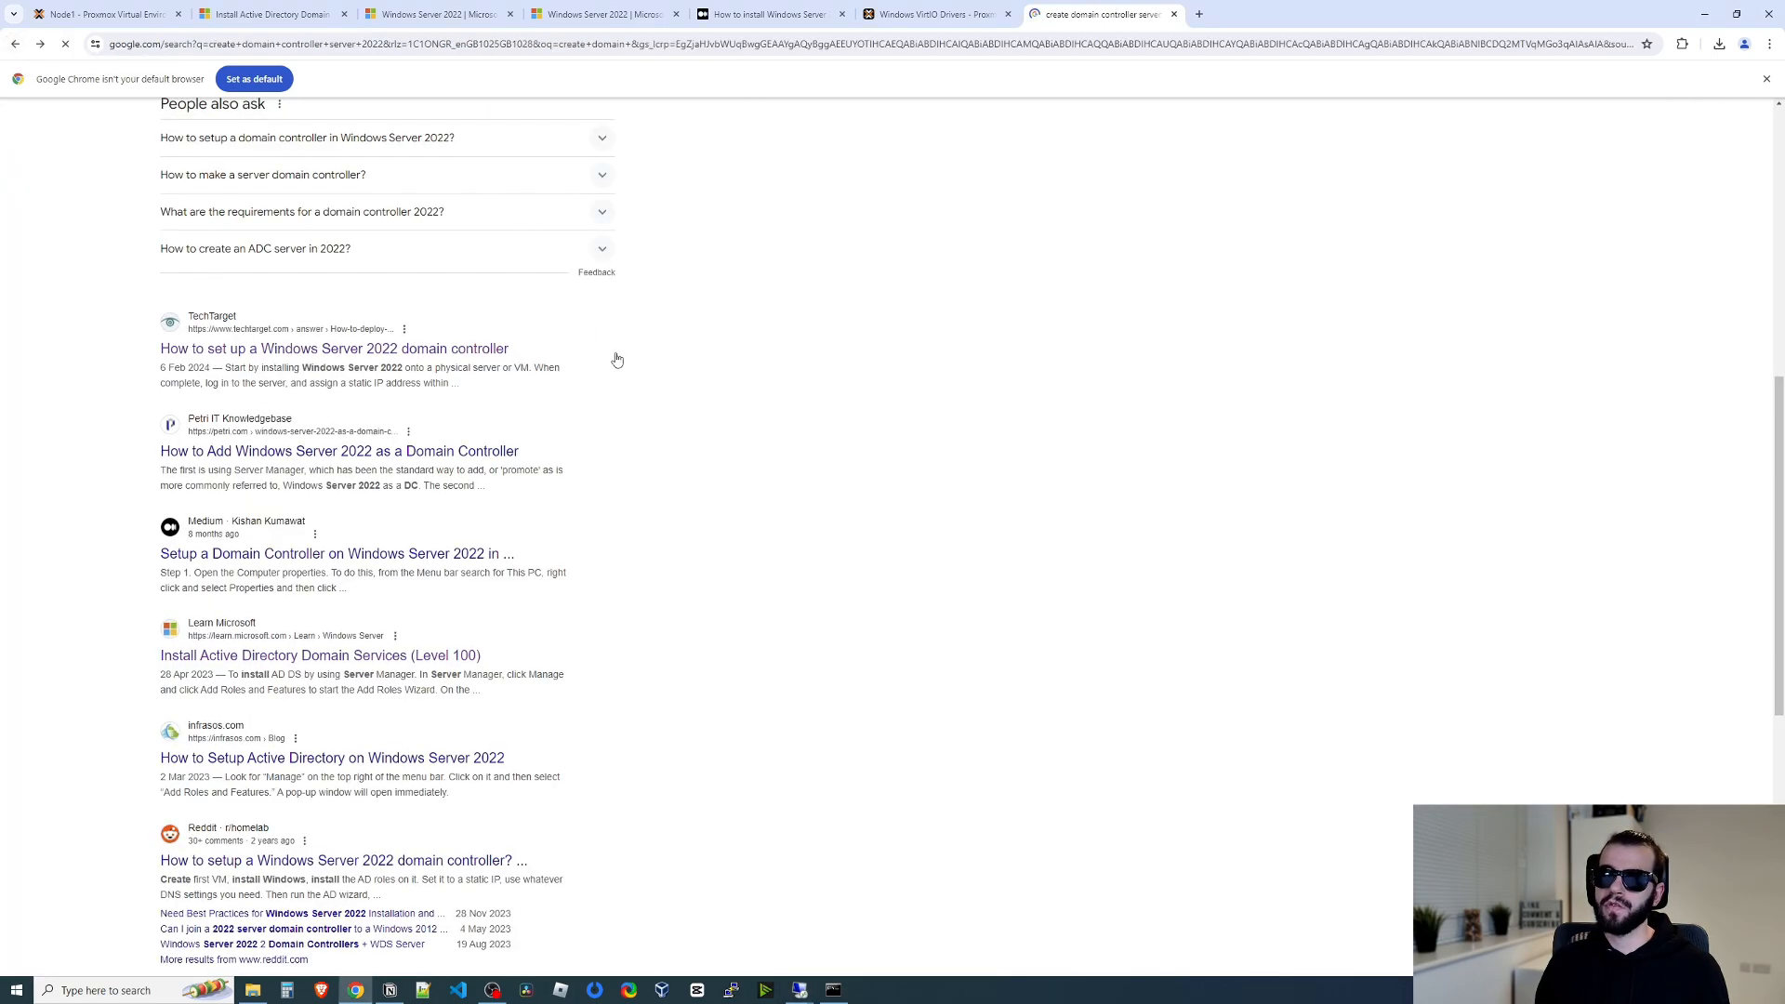
scroll(766, 438, up, 7)
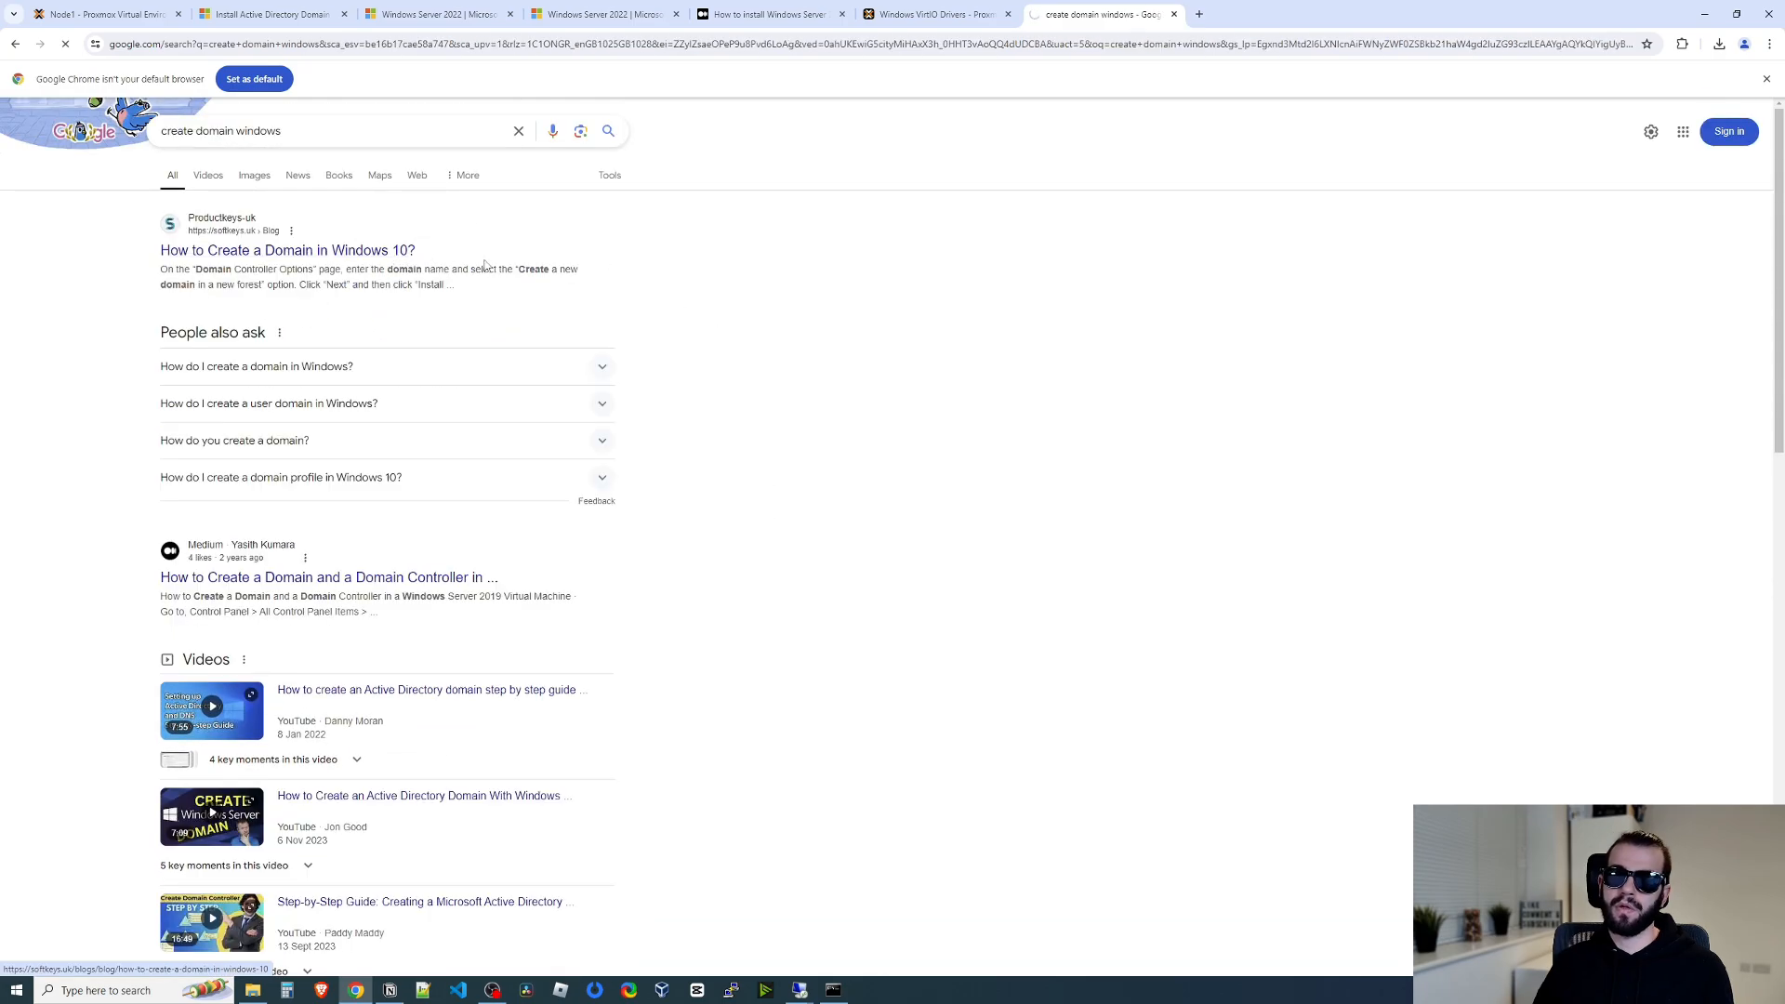
click(484, 259)
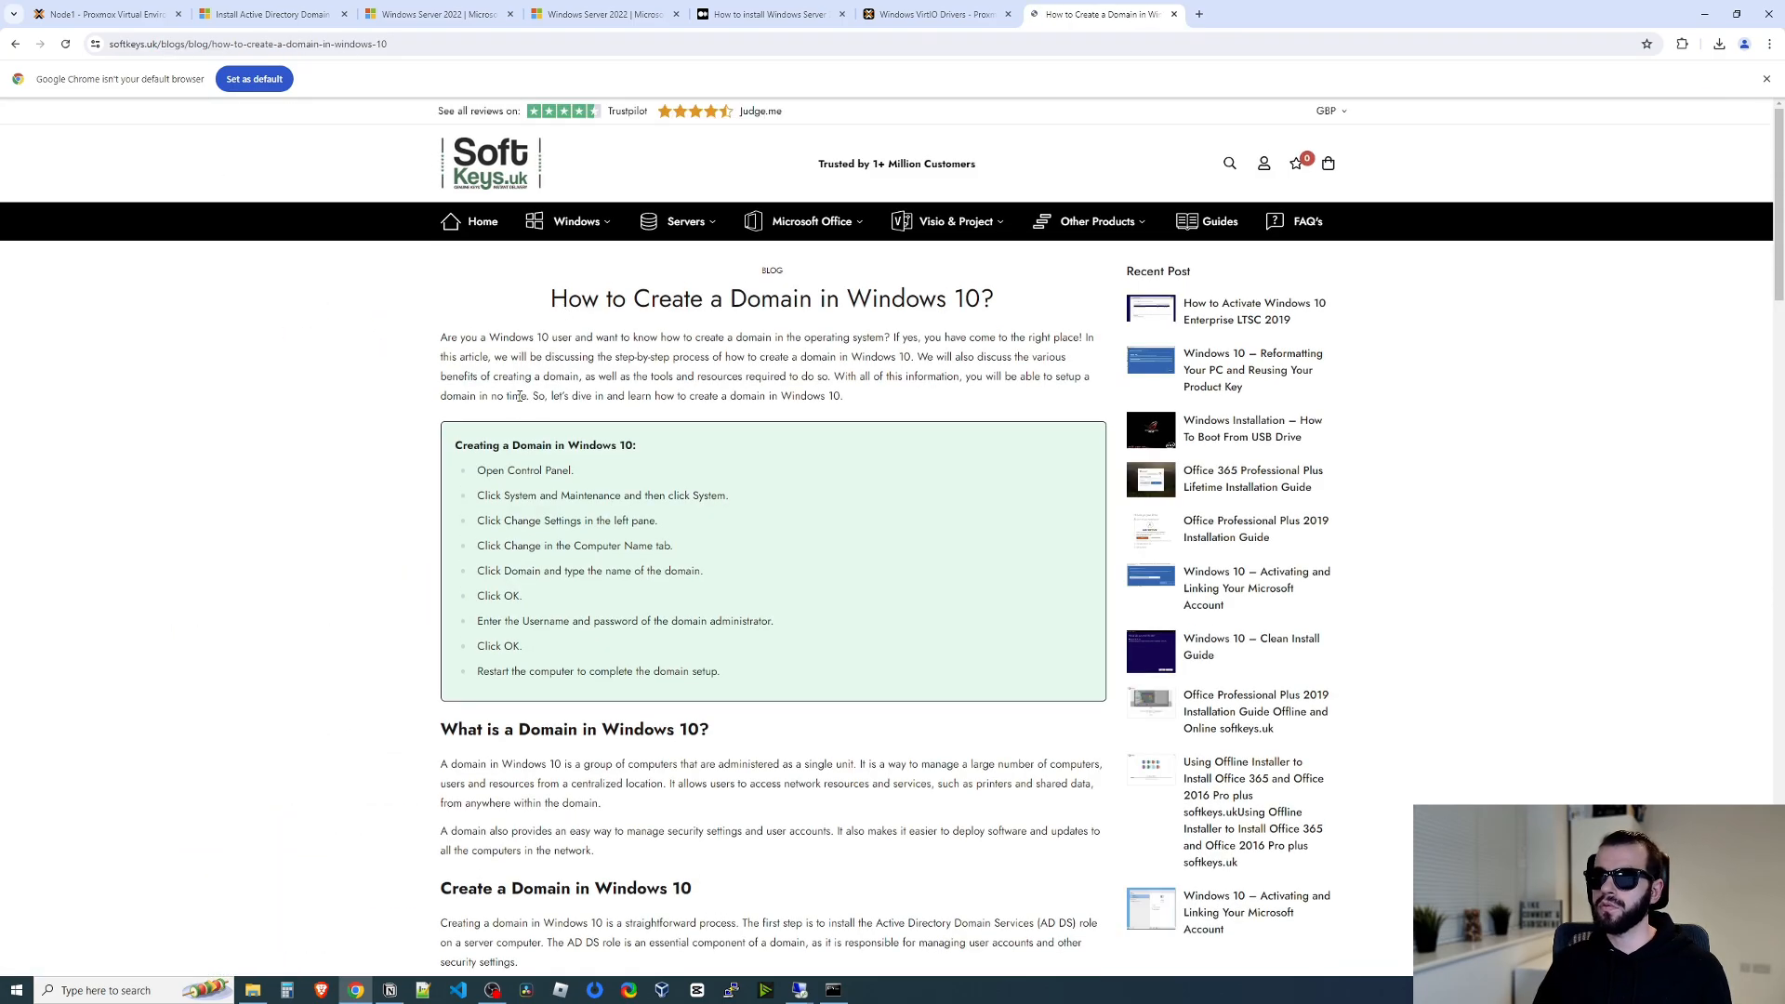
scroll(420, 430, down, 5)
scroll(420, 430, down, 3)
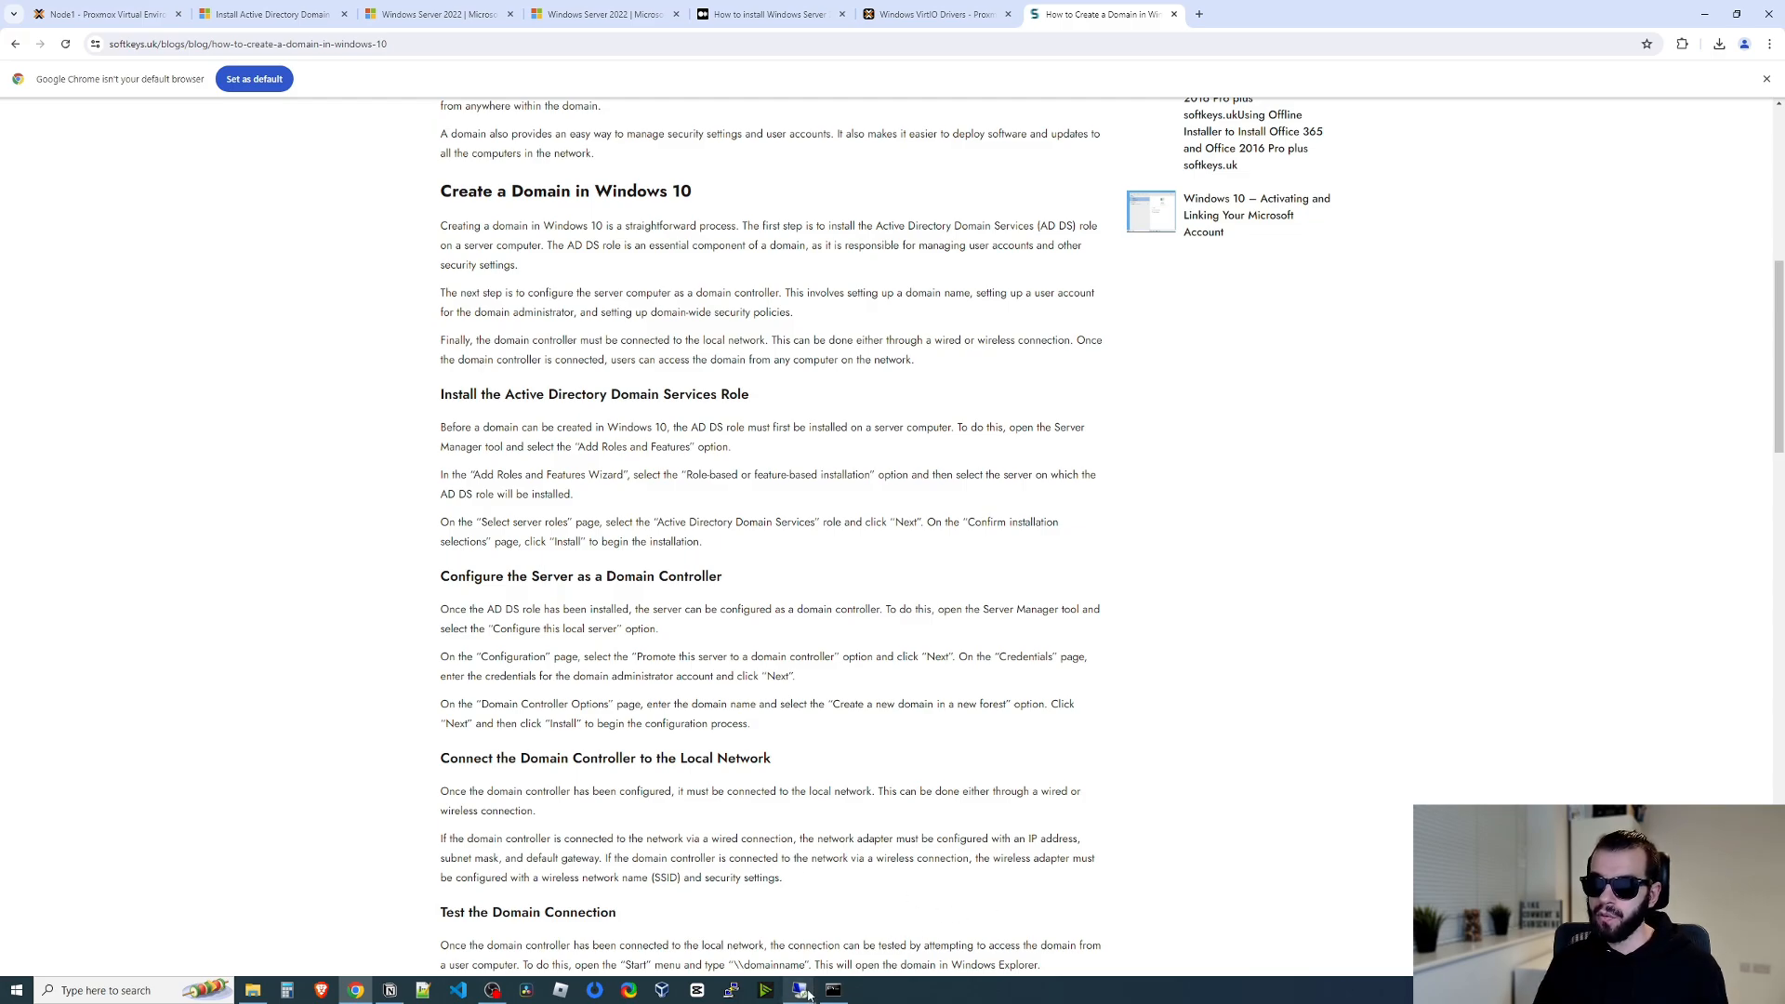
Return to the homelabad01 remote session and try to use HomeLab as the root domain name of a new forest.
mouse_move(808, 994)
click(874, 927)
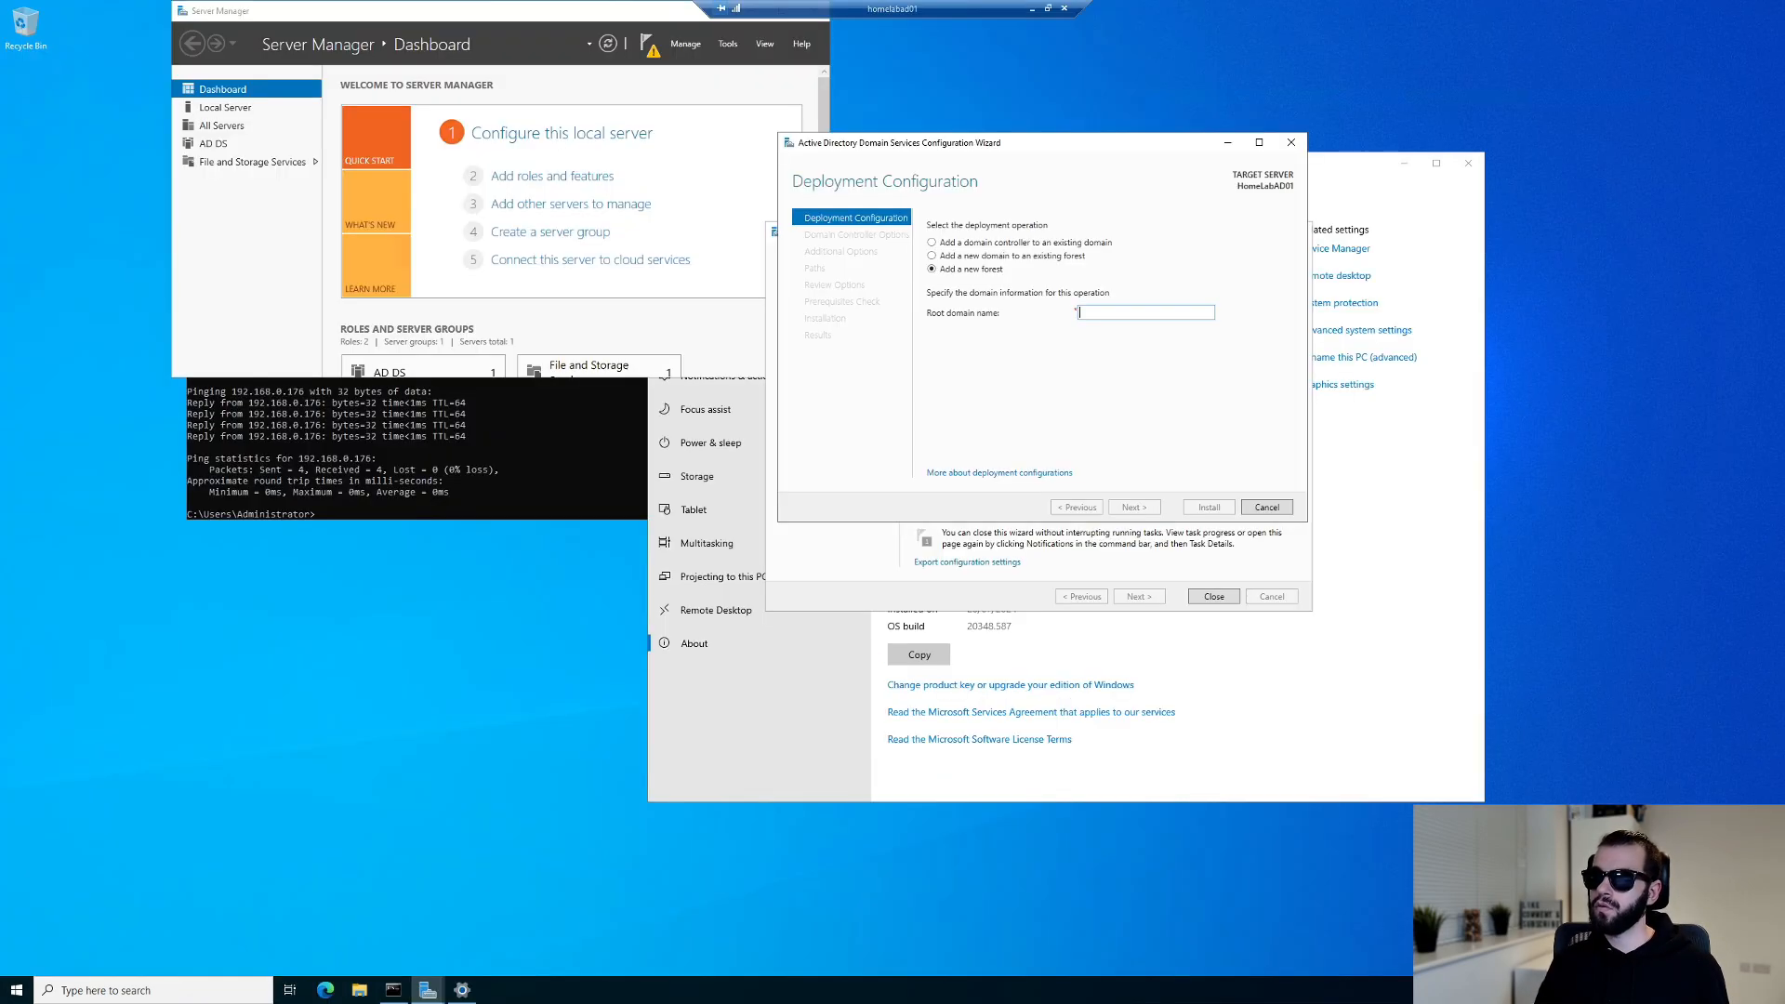
text(HomeLab)
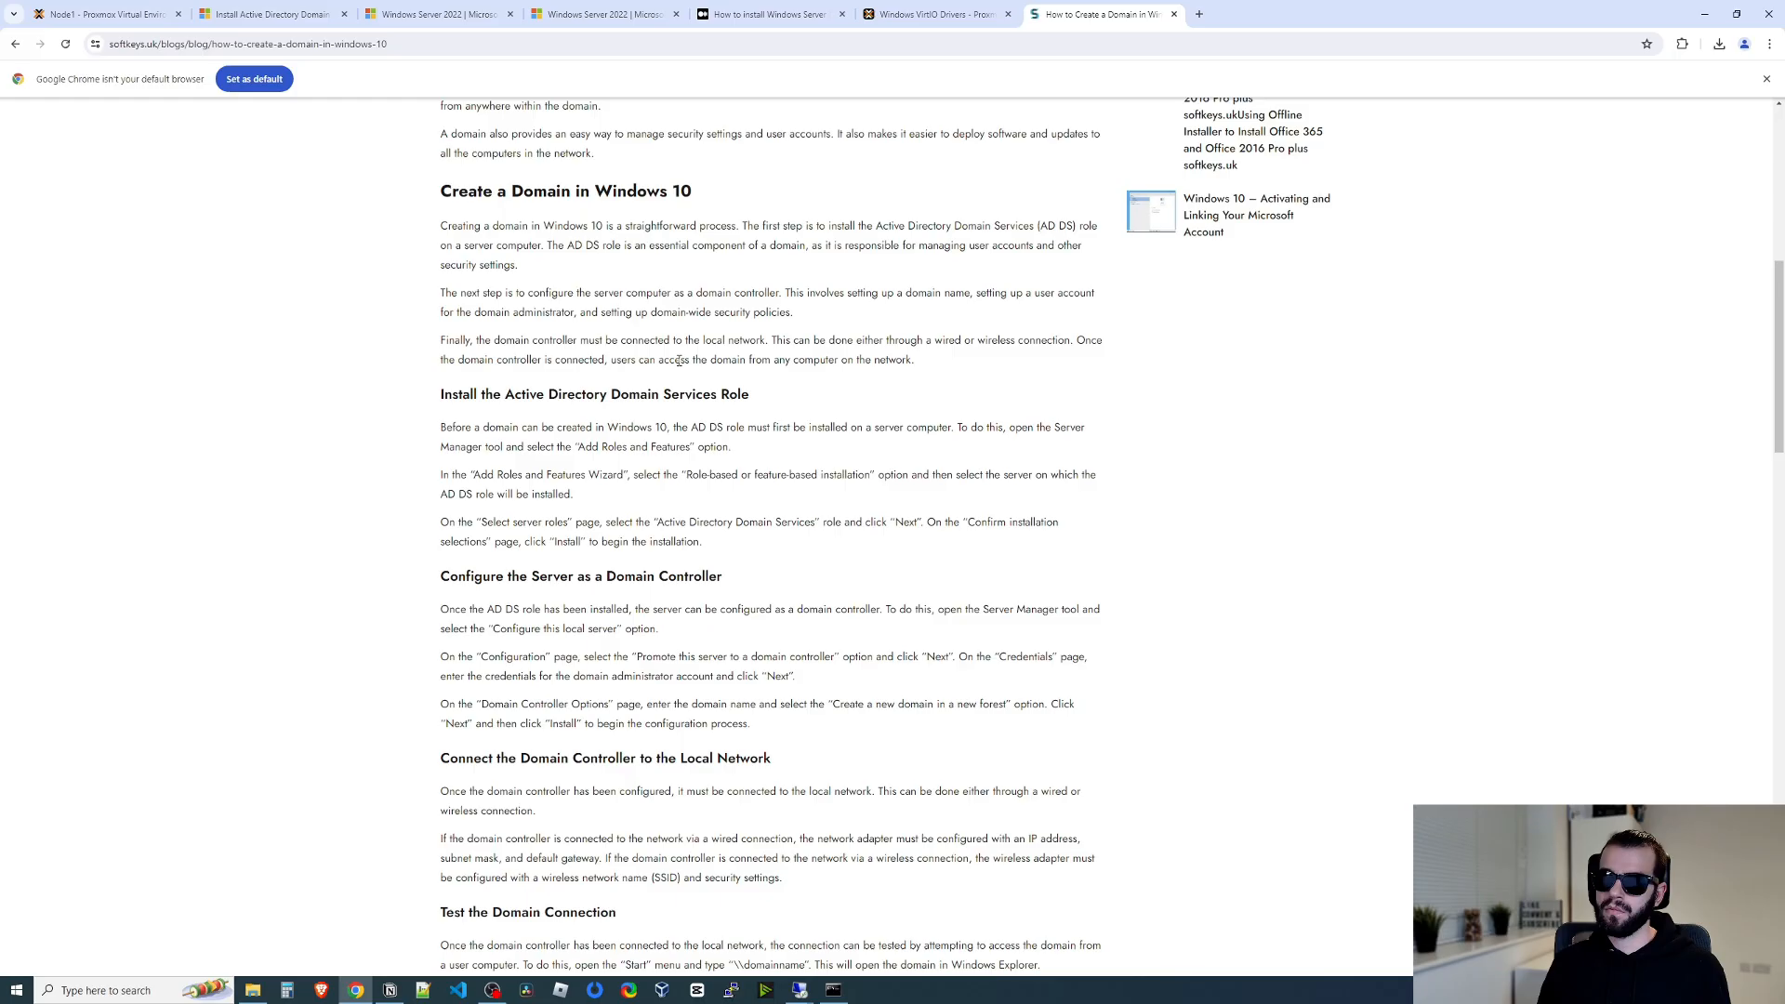
Check the SoftKeys article's section on configuring the server as a domain controller and open the local server's configuration in Server Manager.
scroll(573, 493, down, 2)
drag(470, 377, 1020, 381)
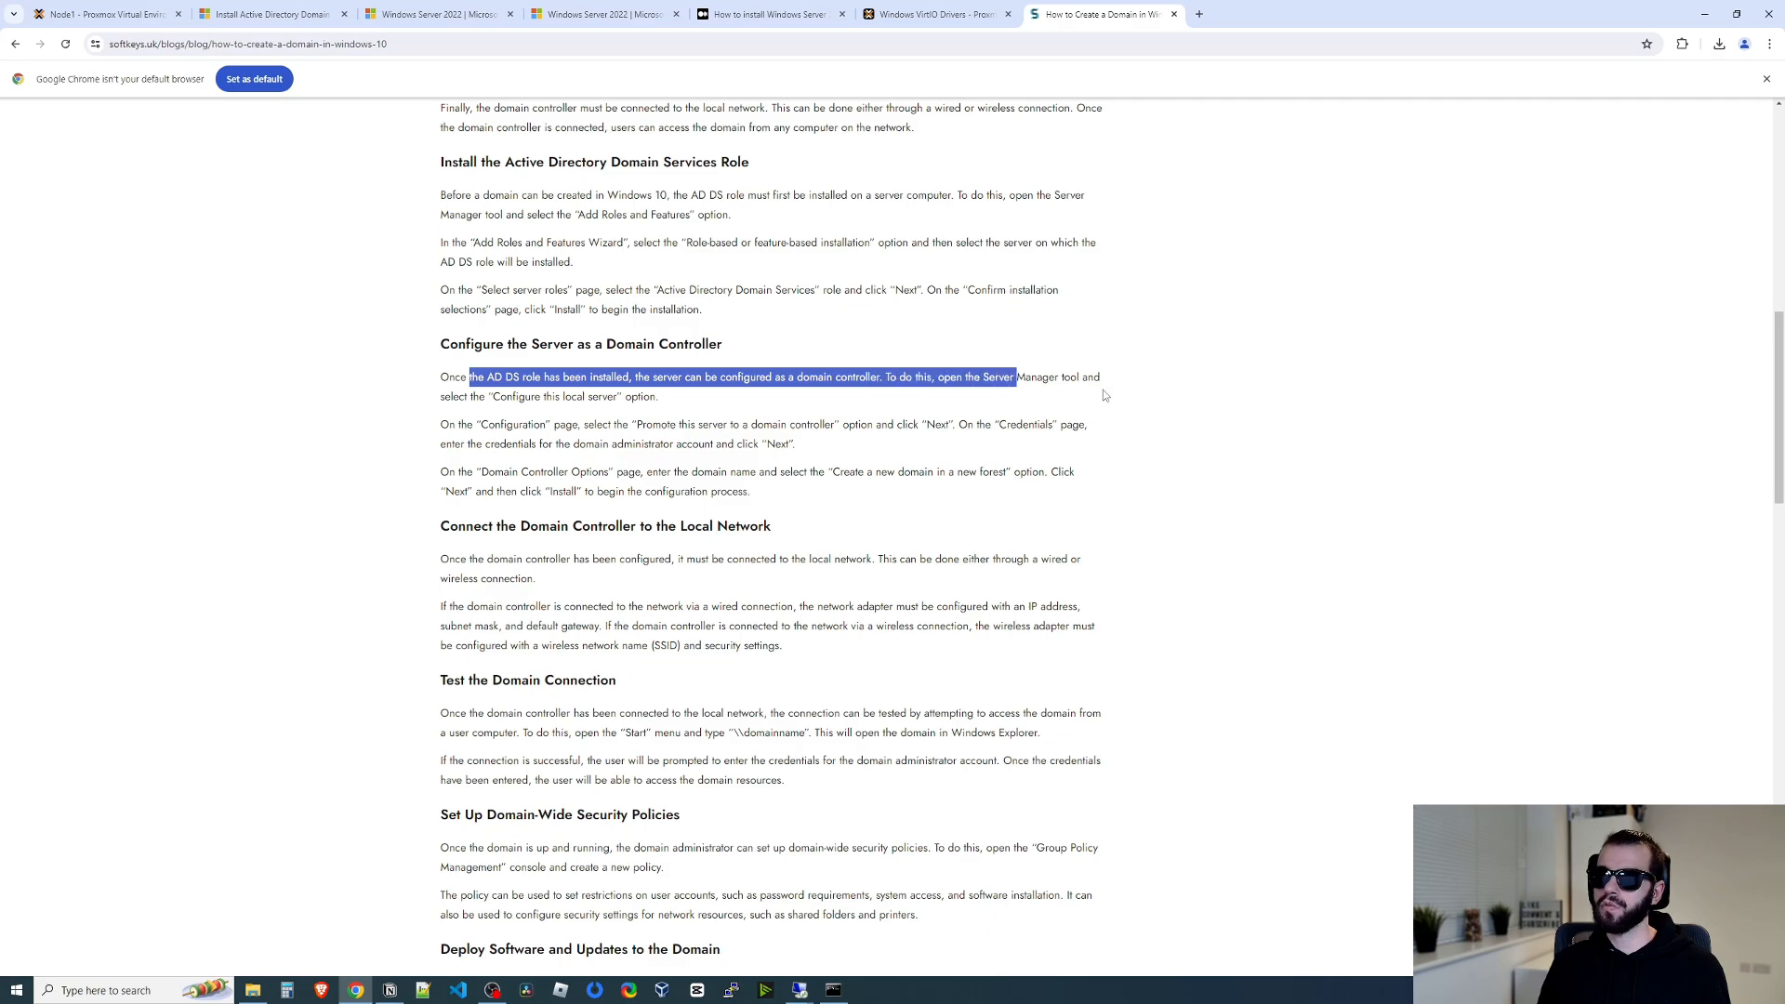
click(549, 402)
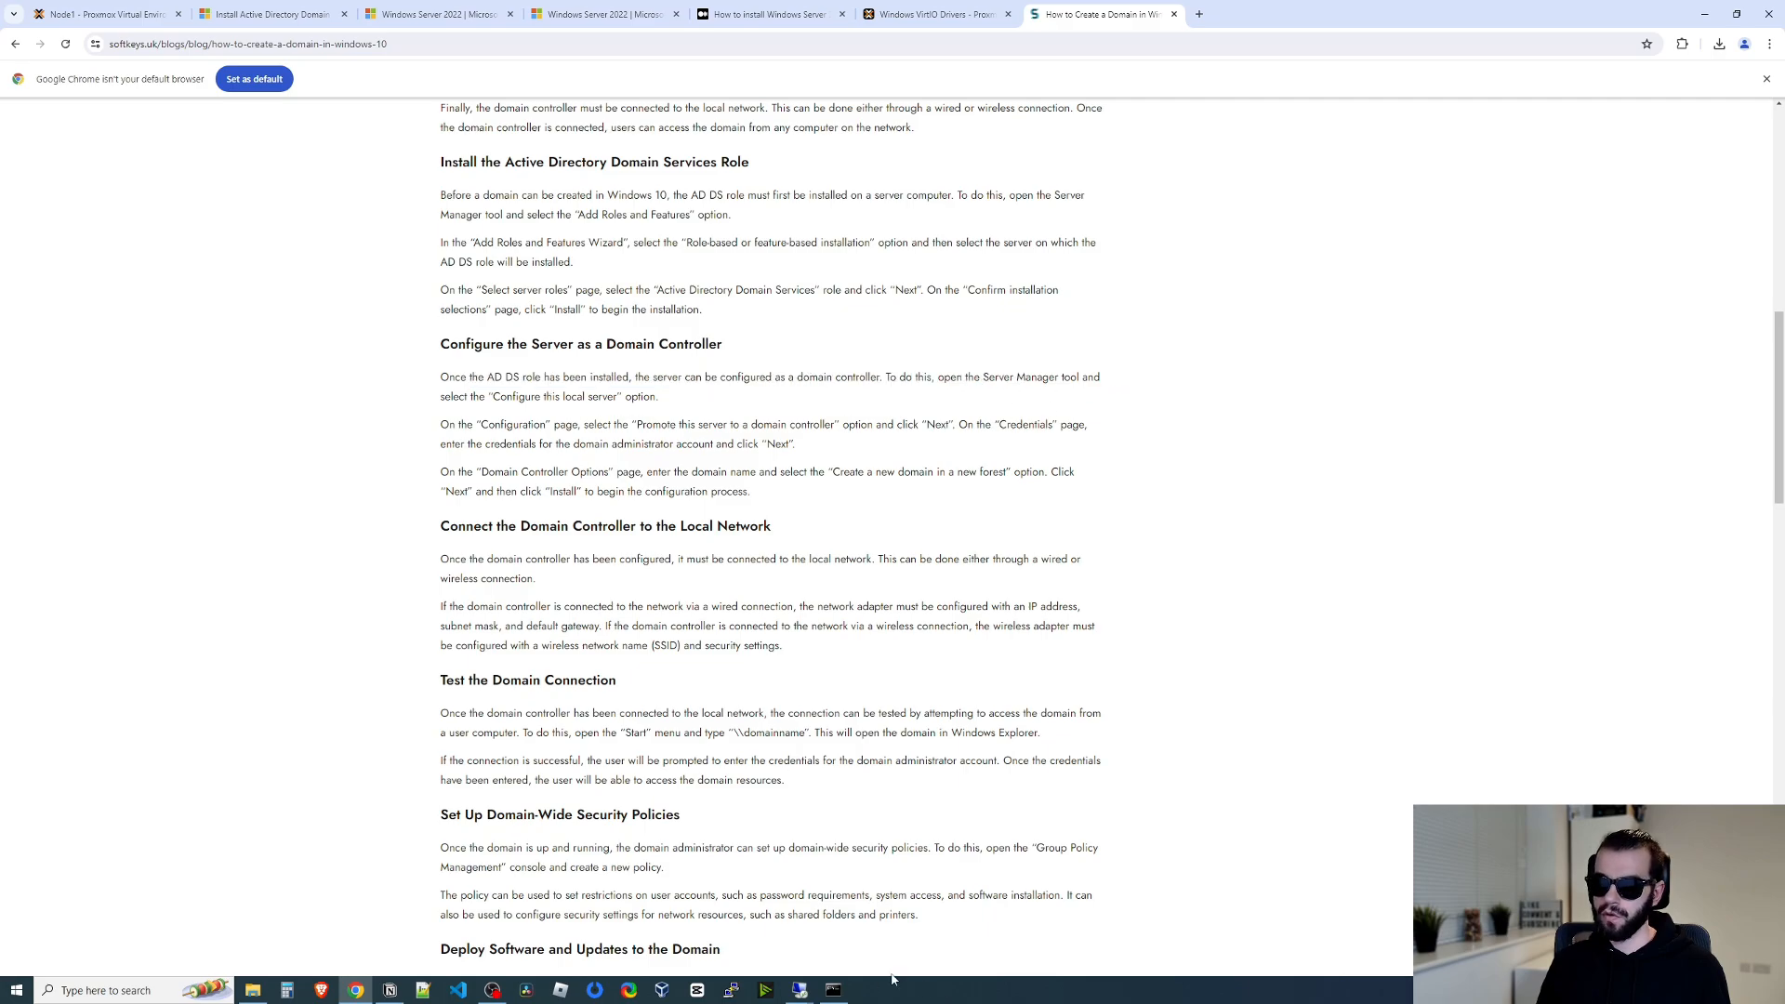
click(799, 989)
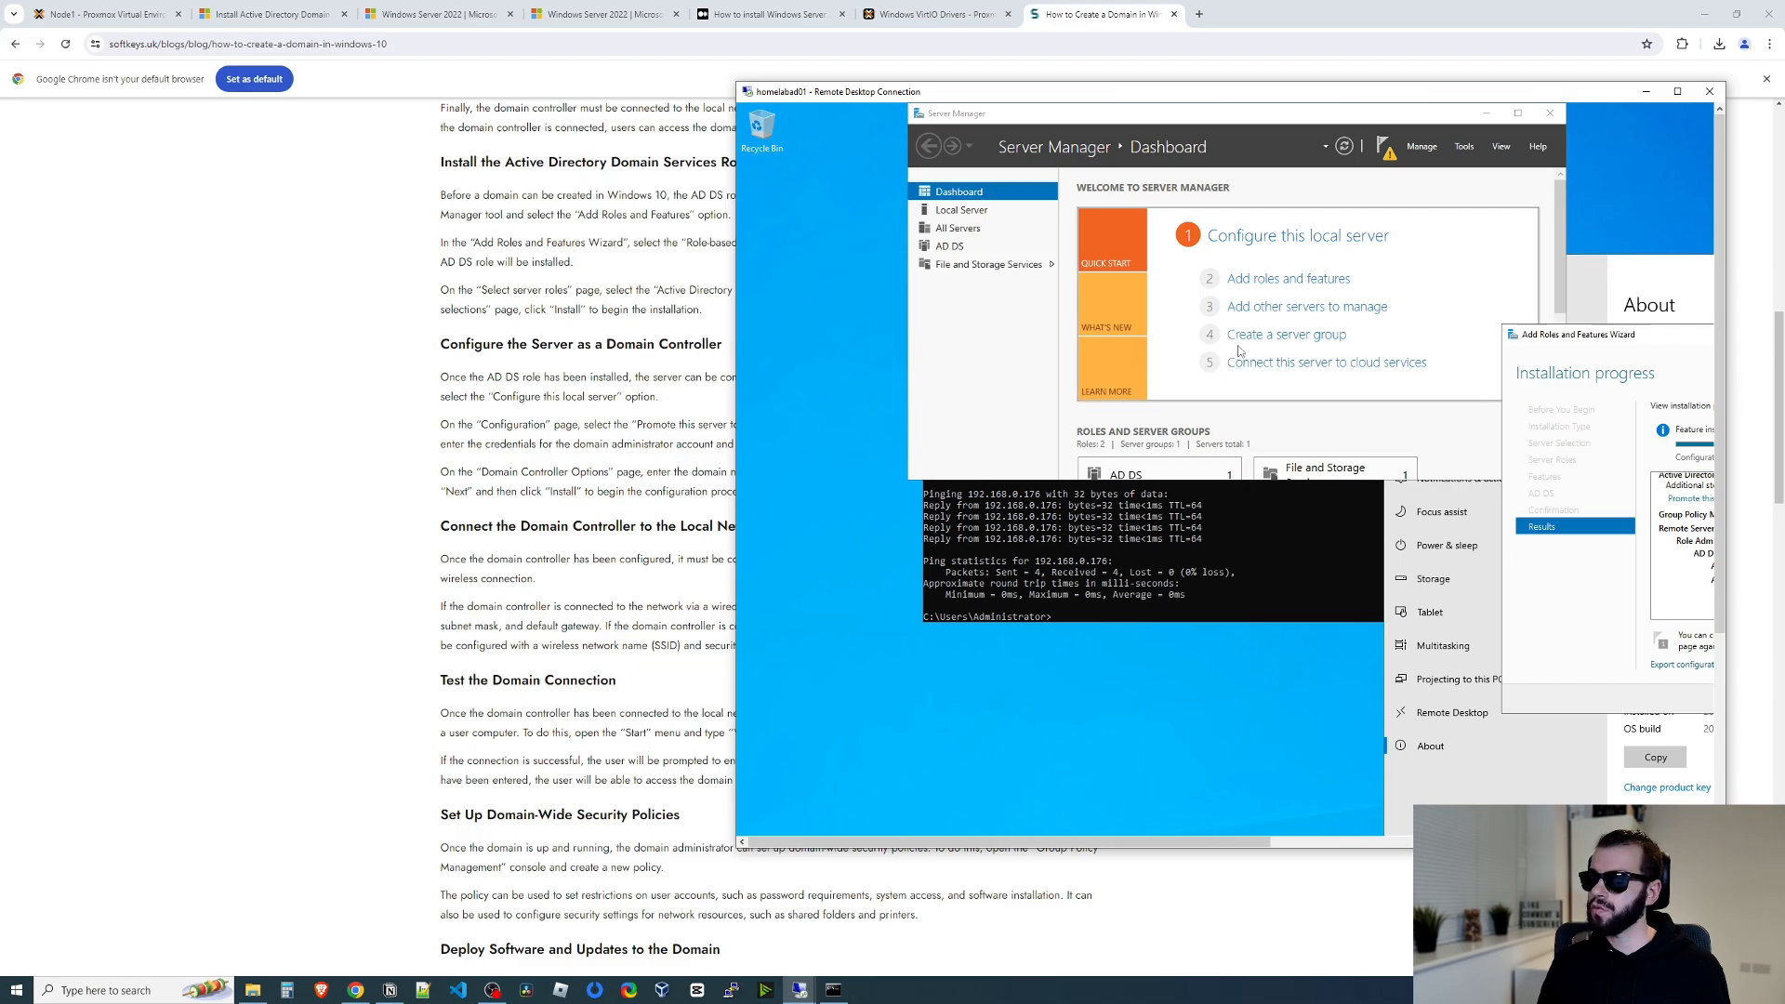
click(1301, 237)
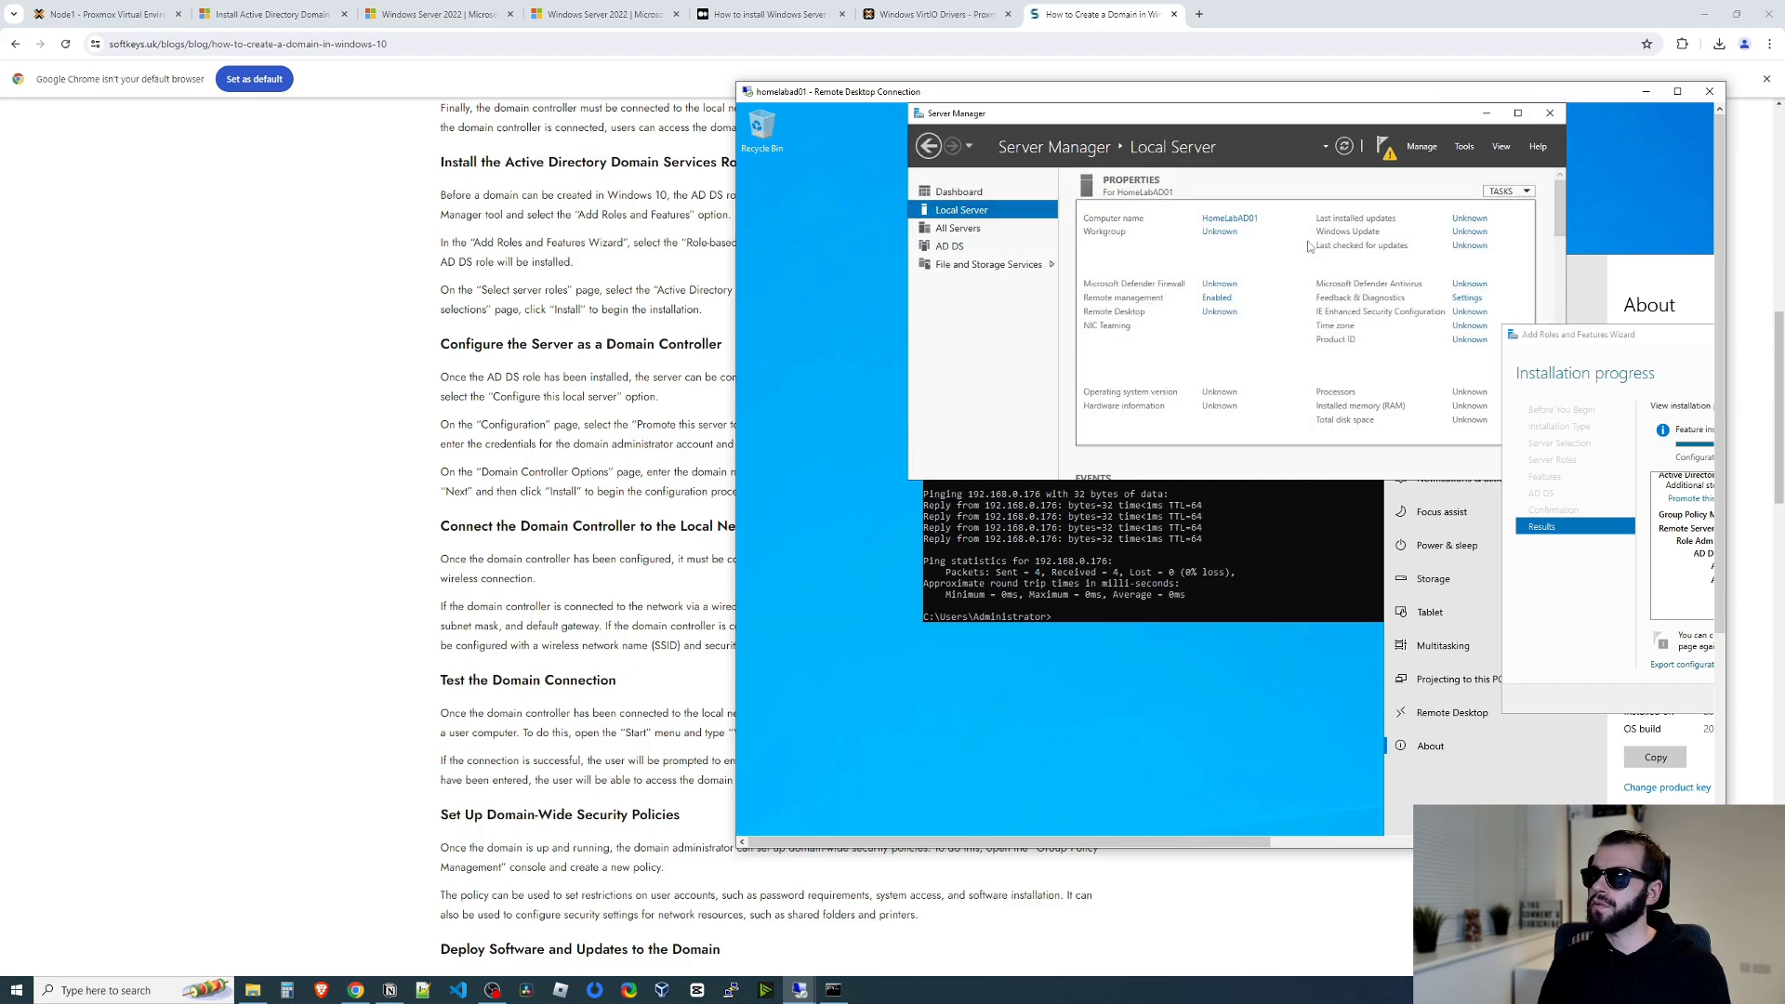
Return to the SoftKeys article and read its instruction on promoting the server to a domain controller.
click(576, 471)
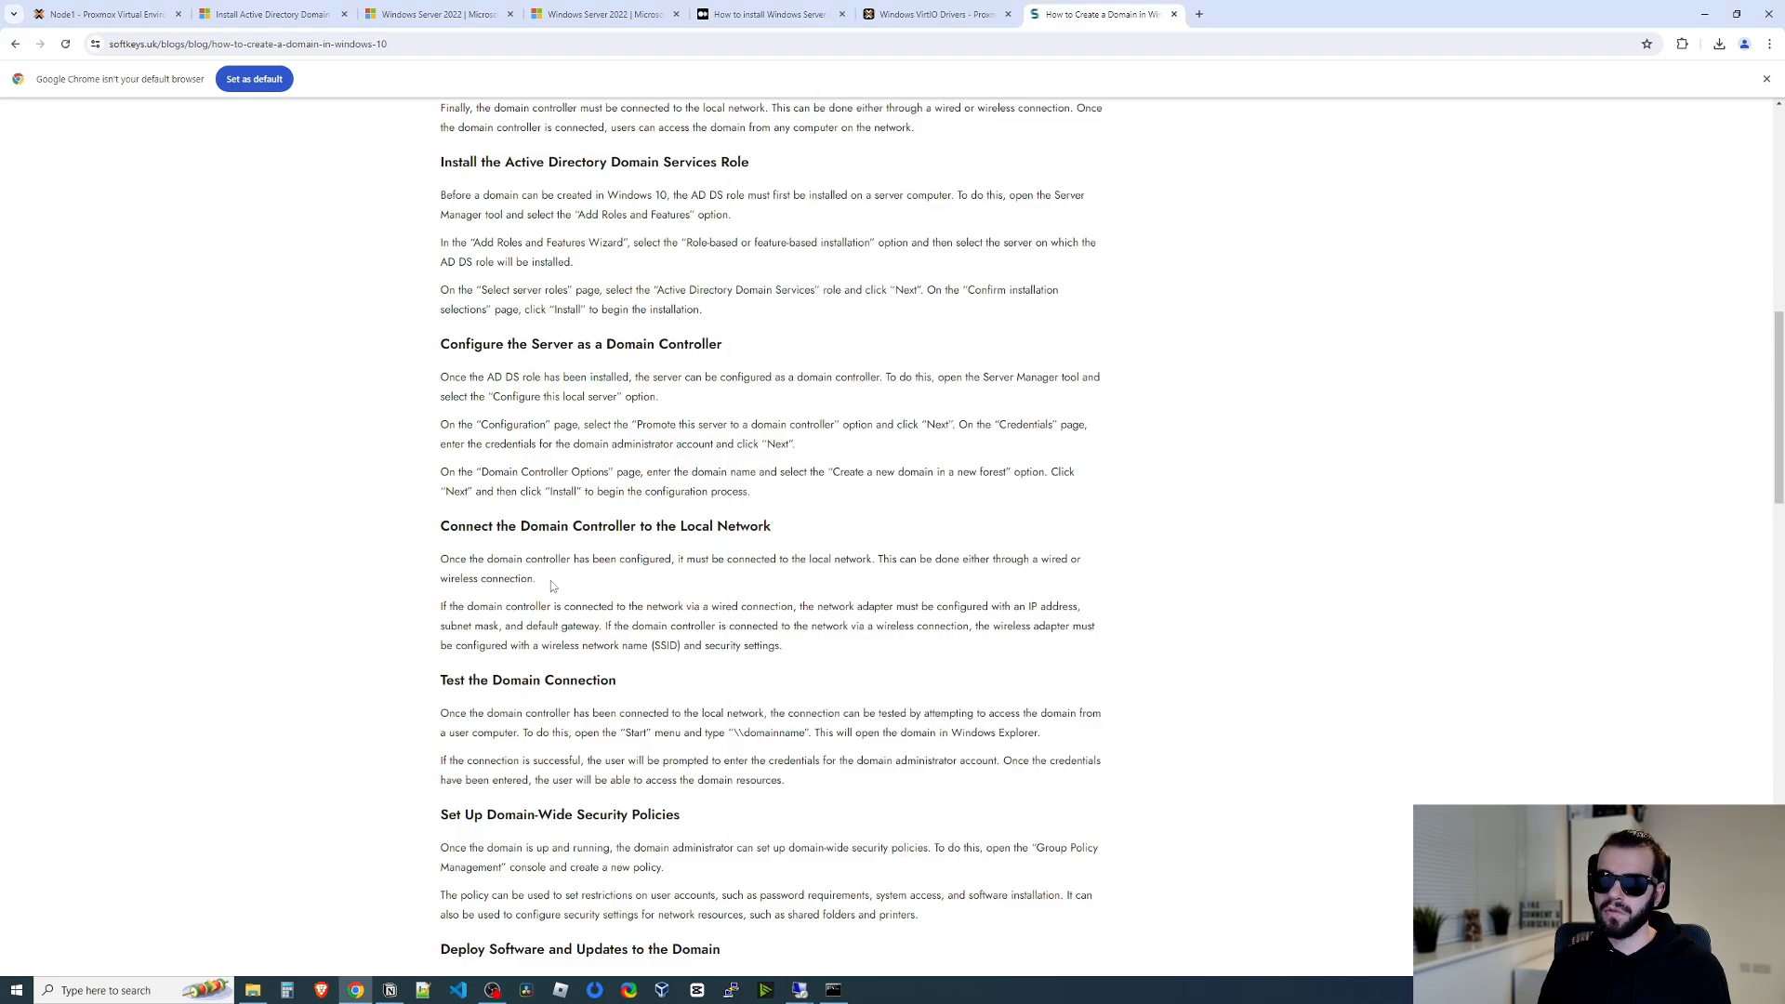
drag(458, 428, 709, 428)
click(767, 428)
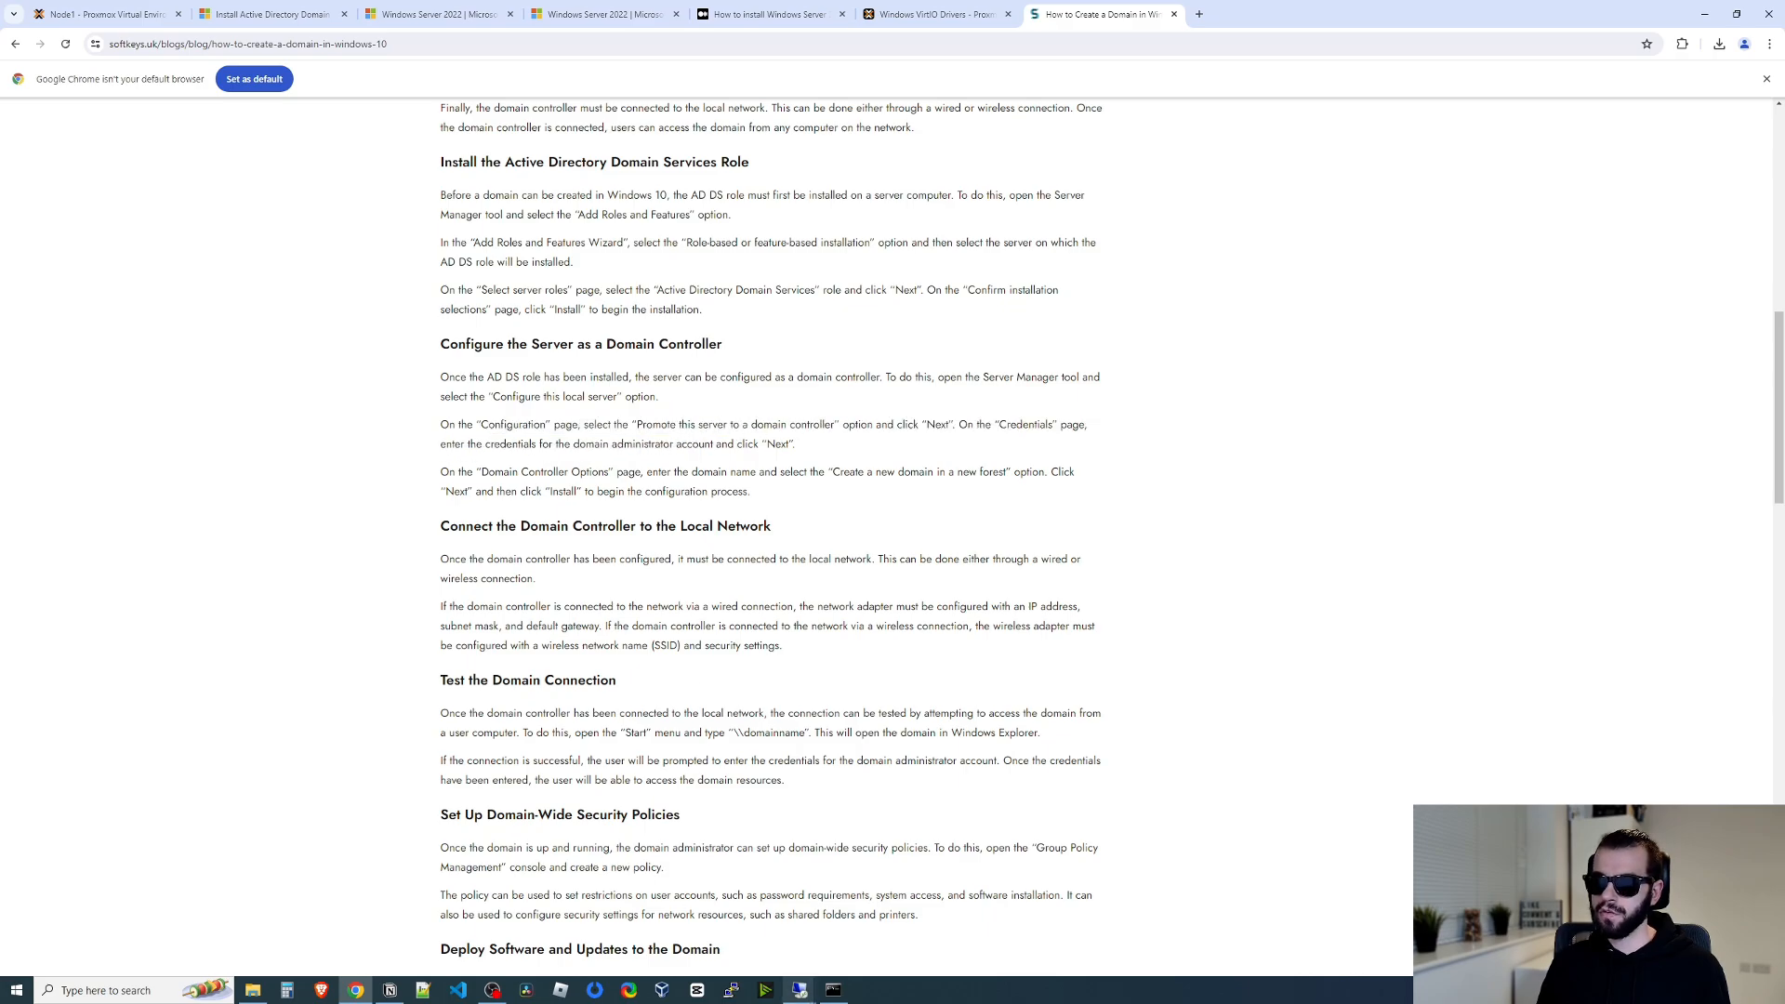
Close the Add Roles and Features Wizard in the remote session and start promoting this server to a domain controller from the post-deployment notification.
click(800, 991)
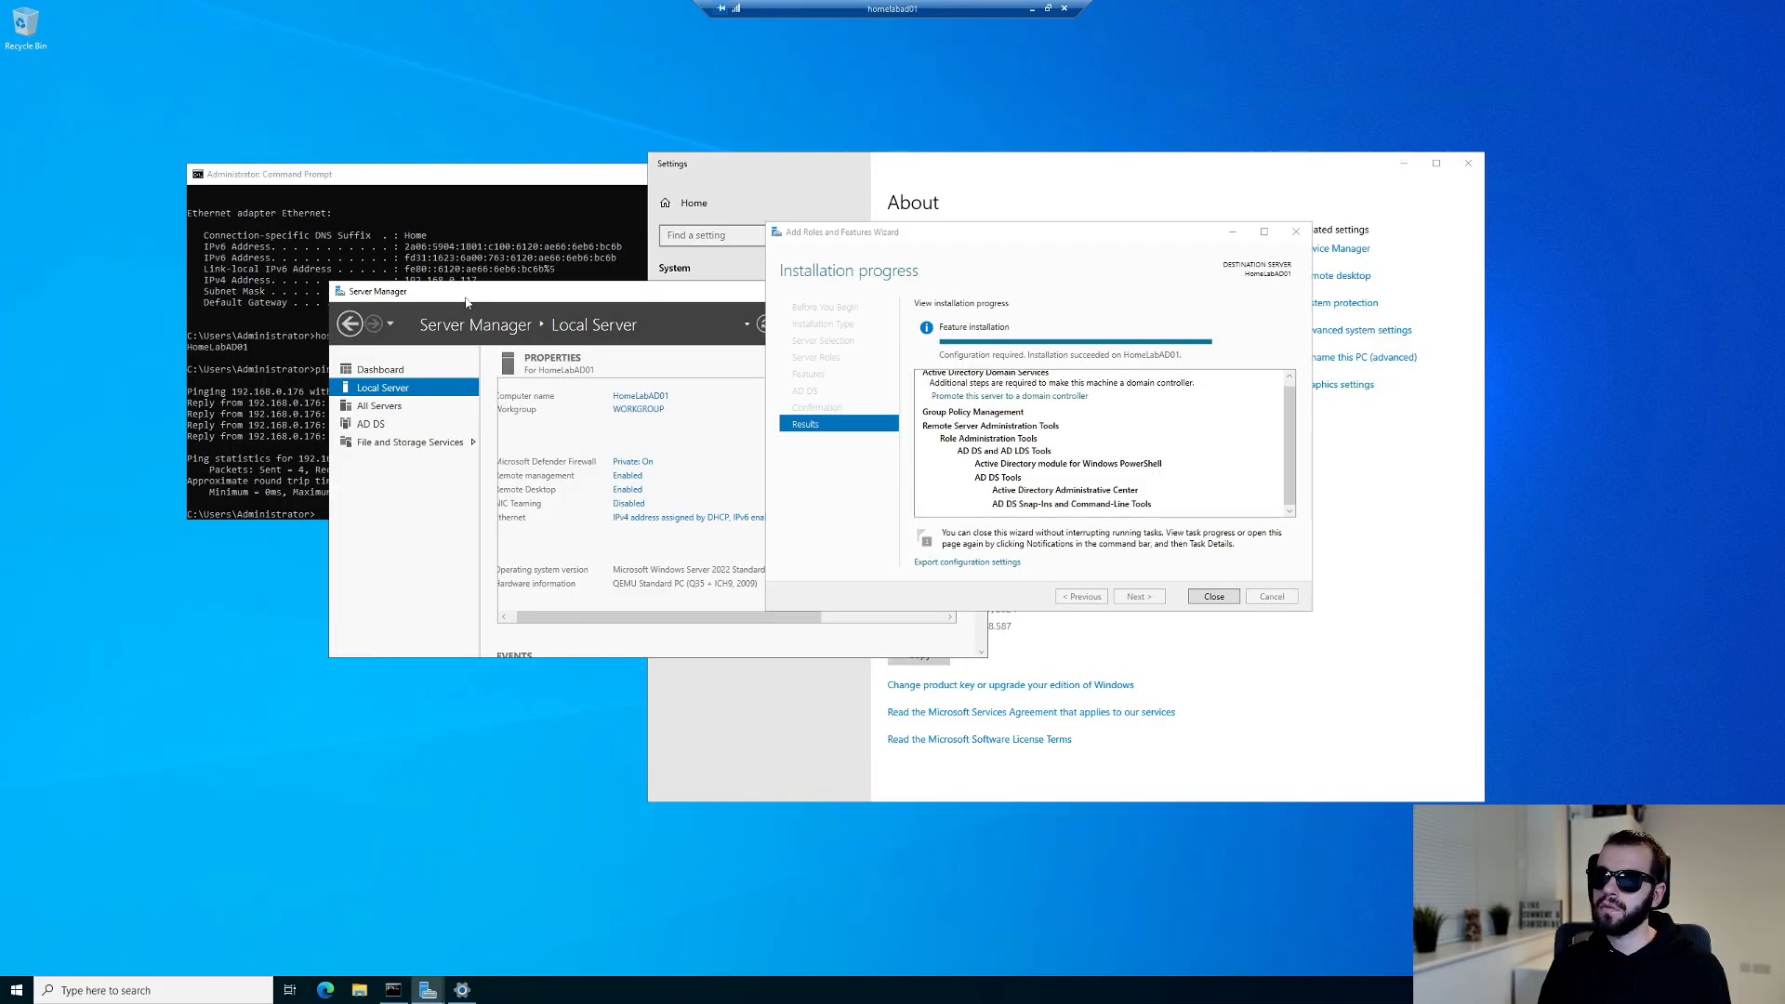
click(1214, 598)
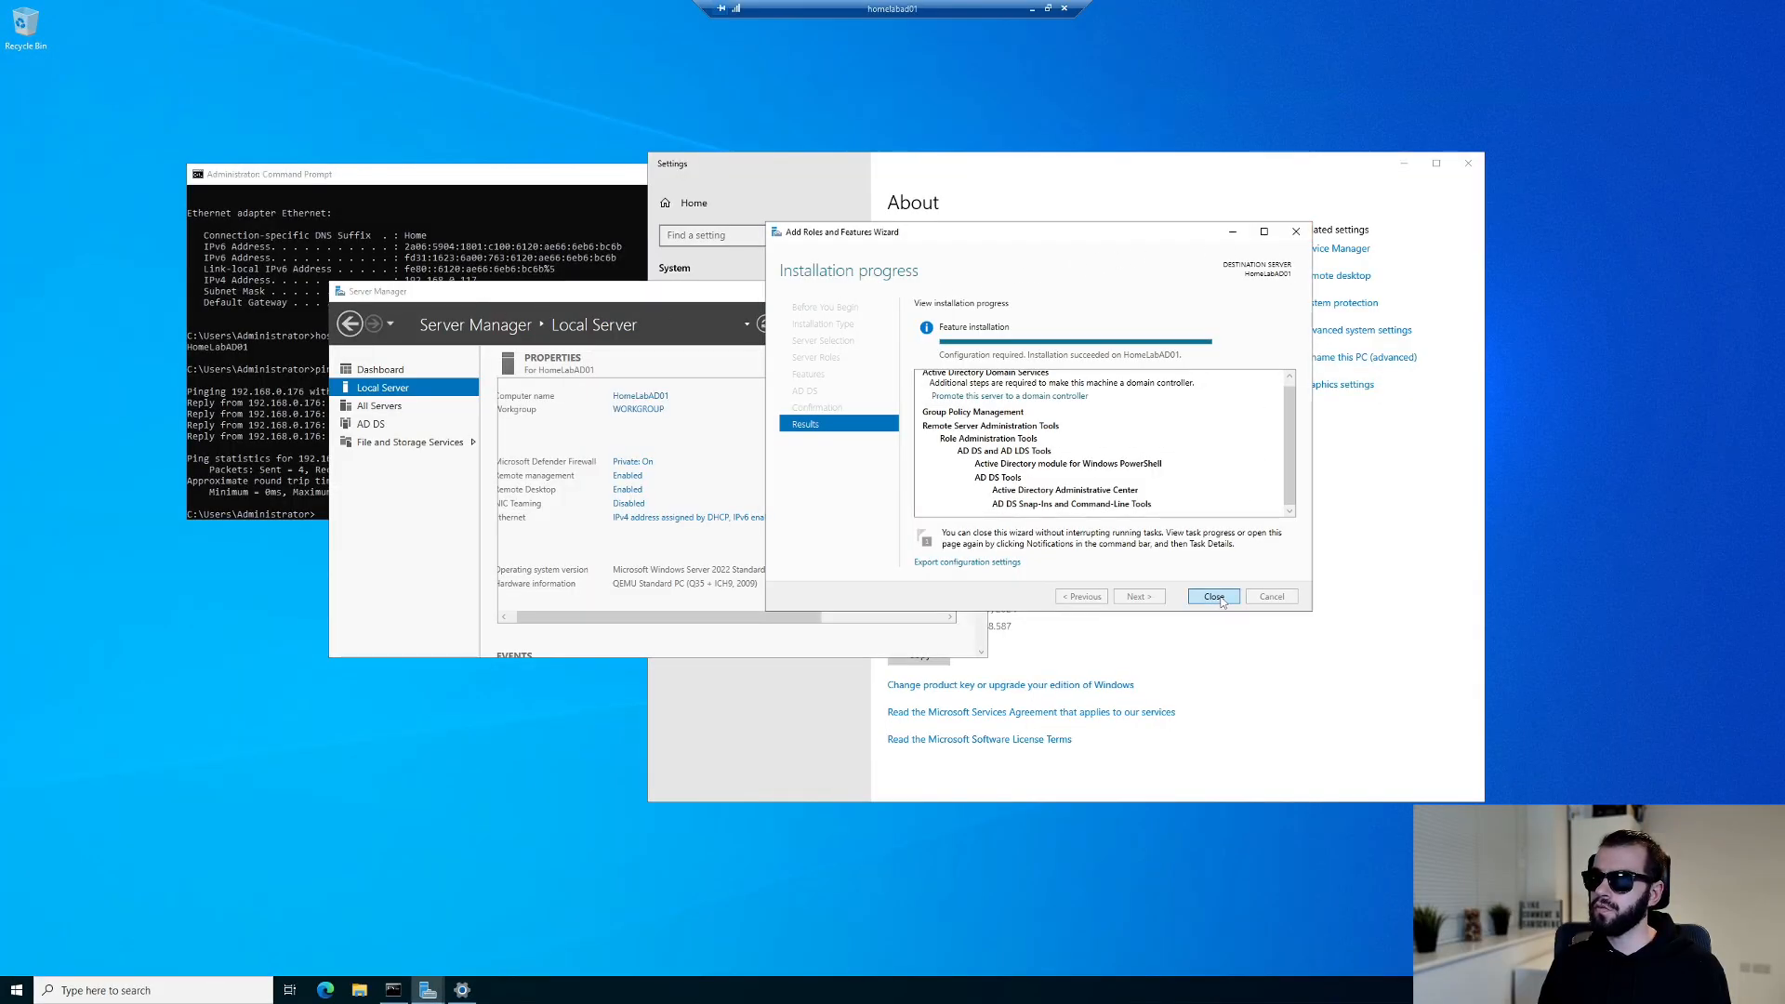
click(939, 291)
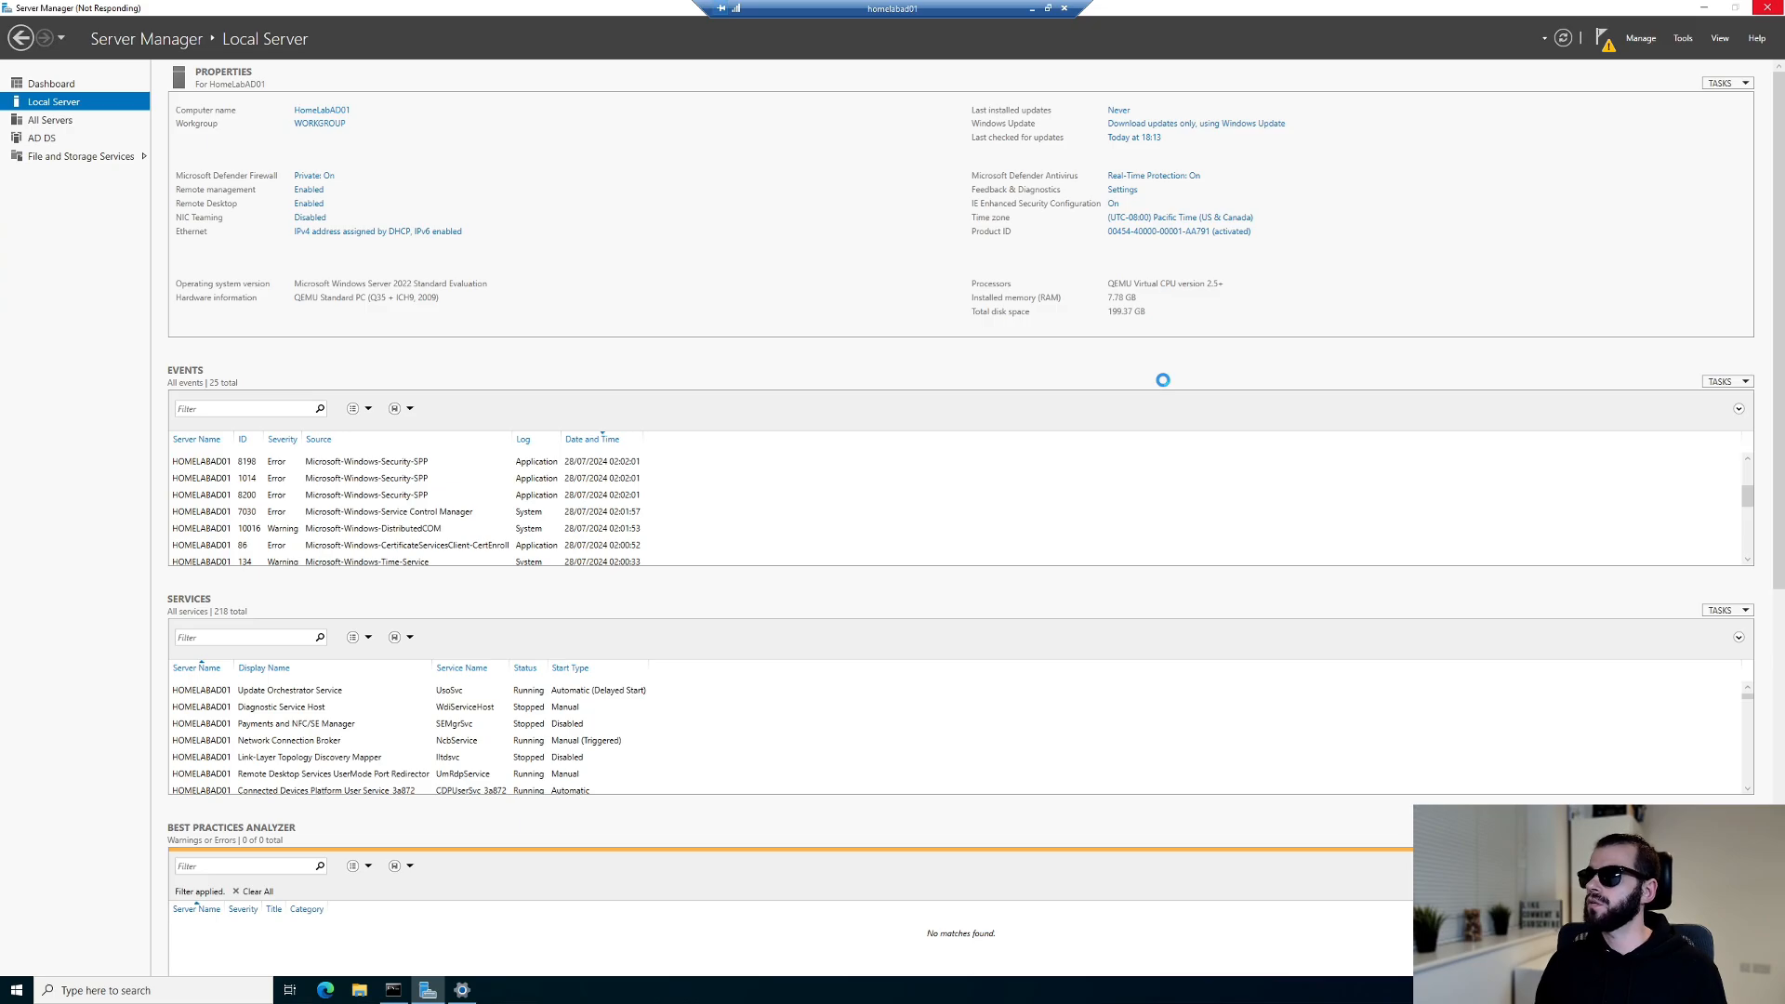
click(1600, 43)
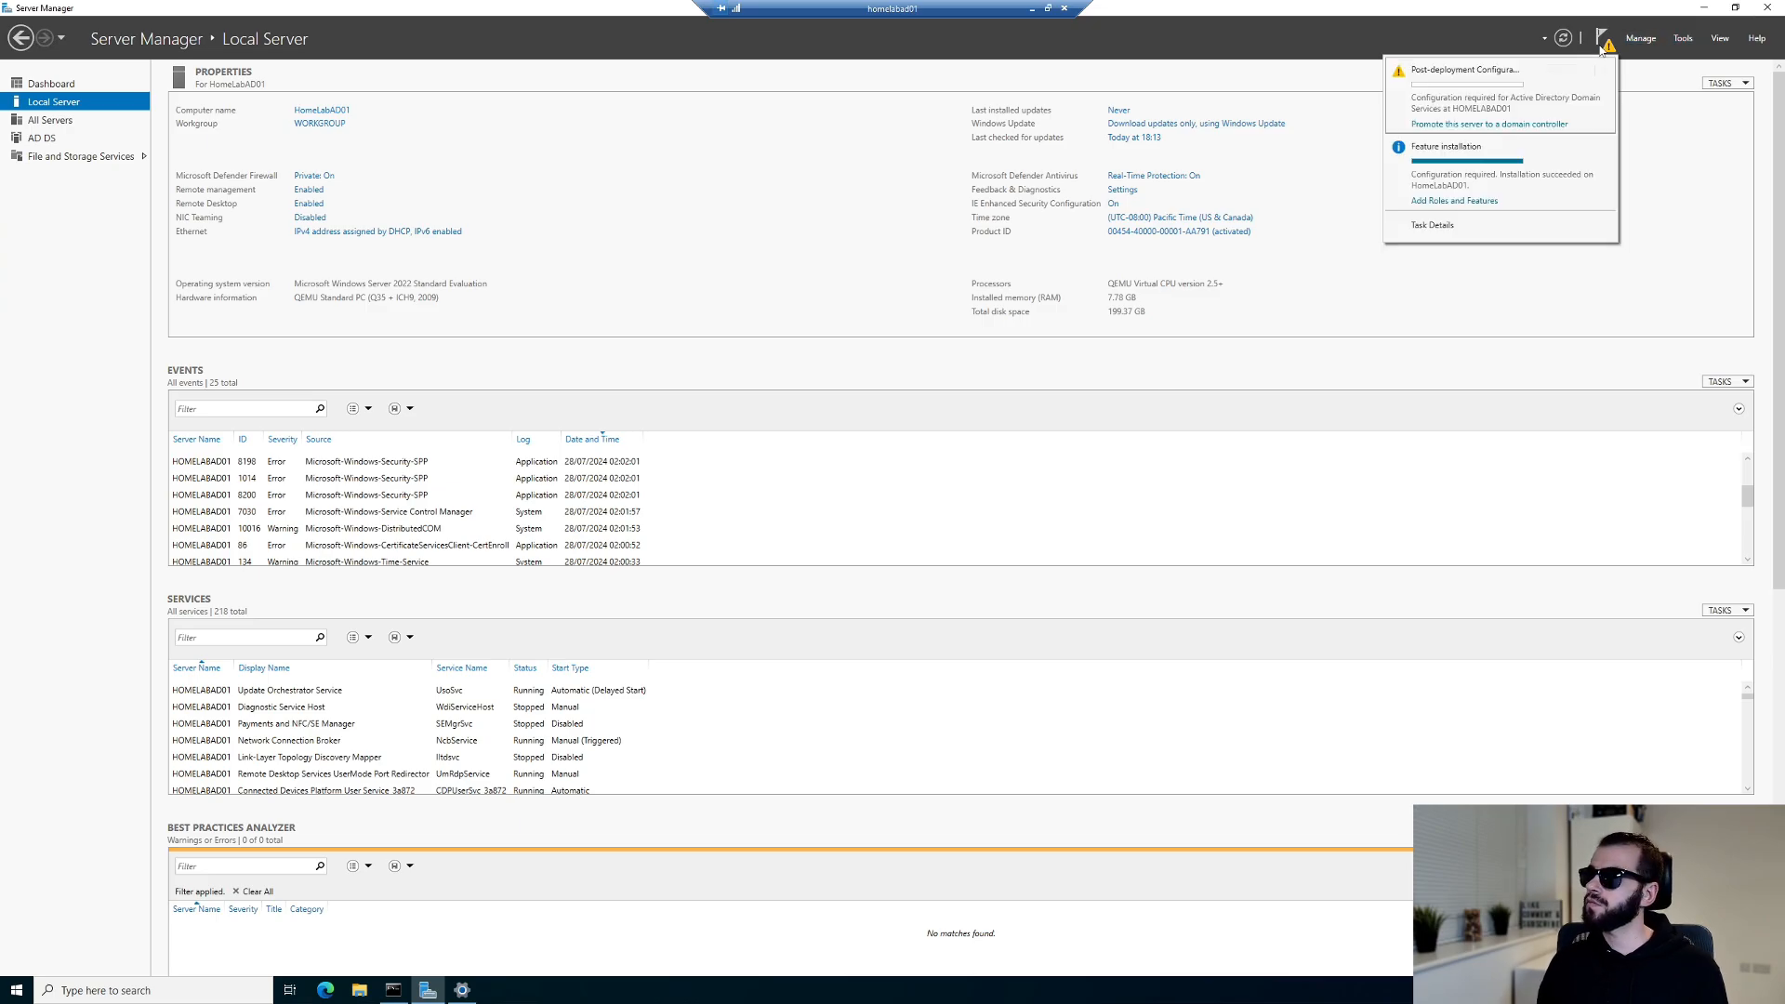
click(1524, 124)
drag(241, 29, 879, 137)
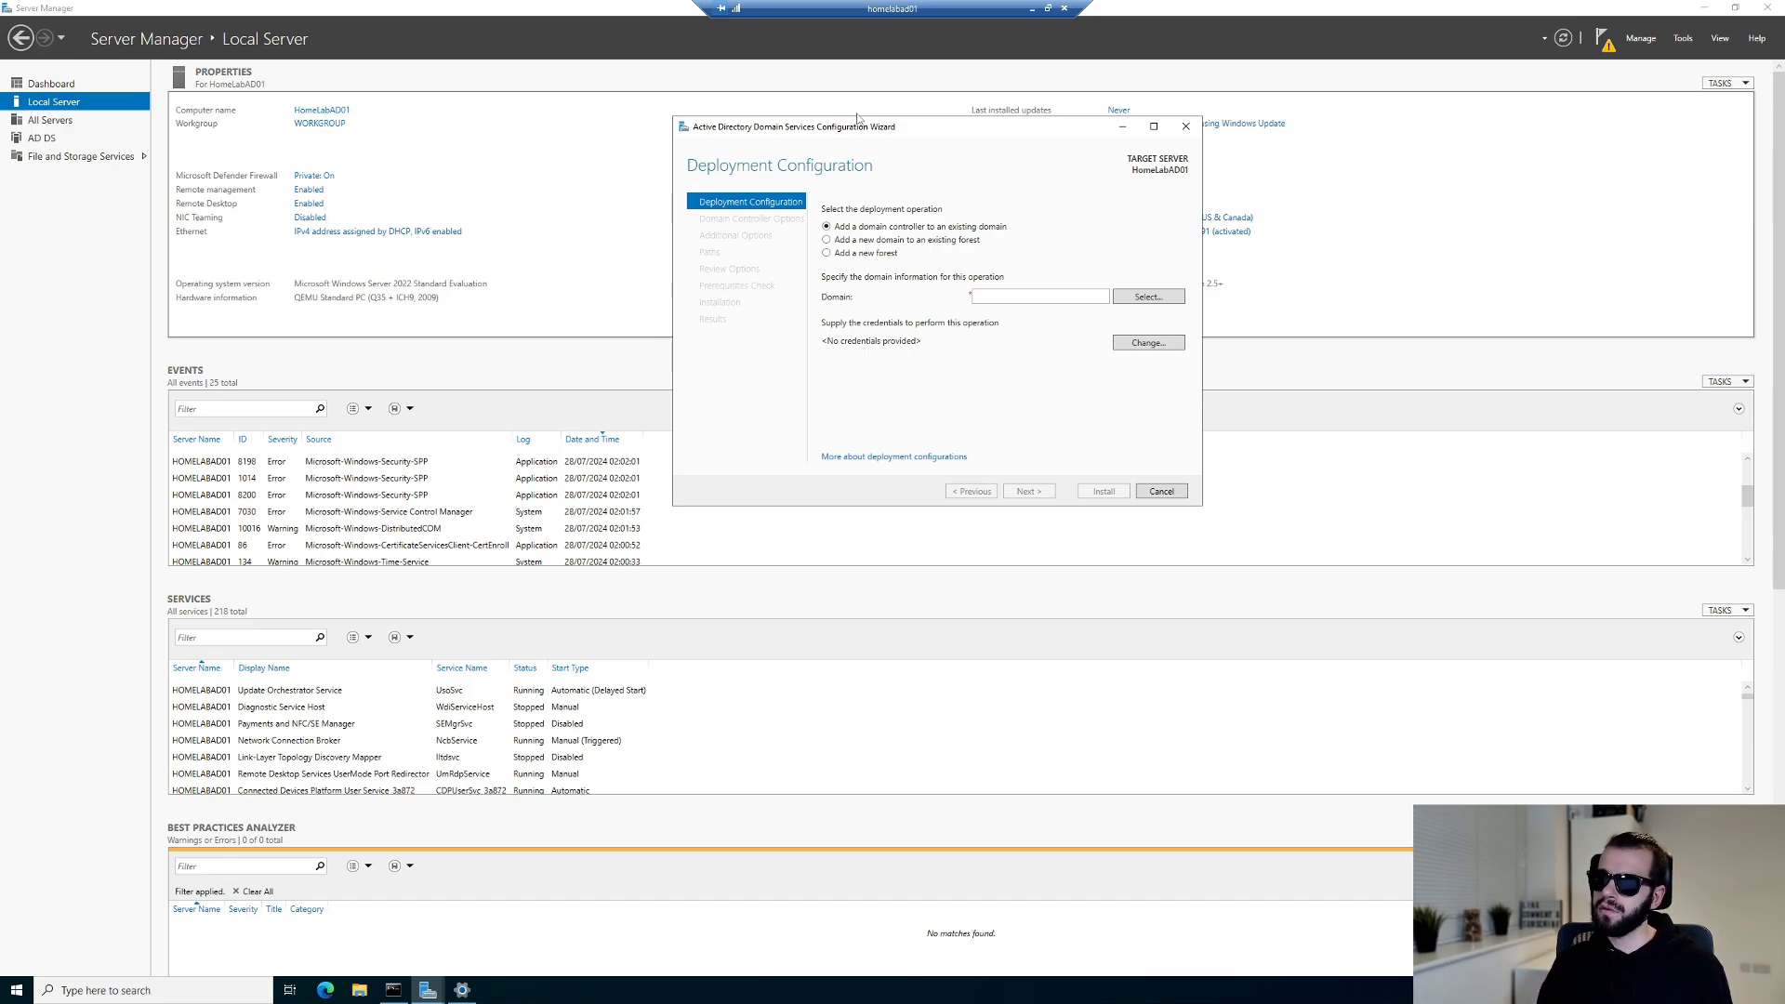
drag(995, 128, 1230, 172)
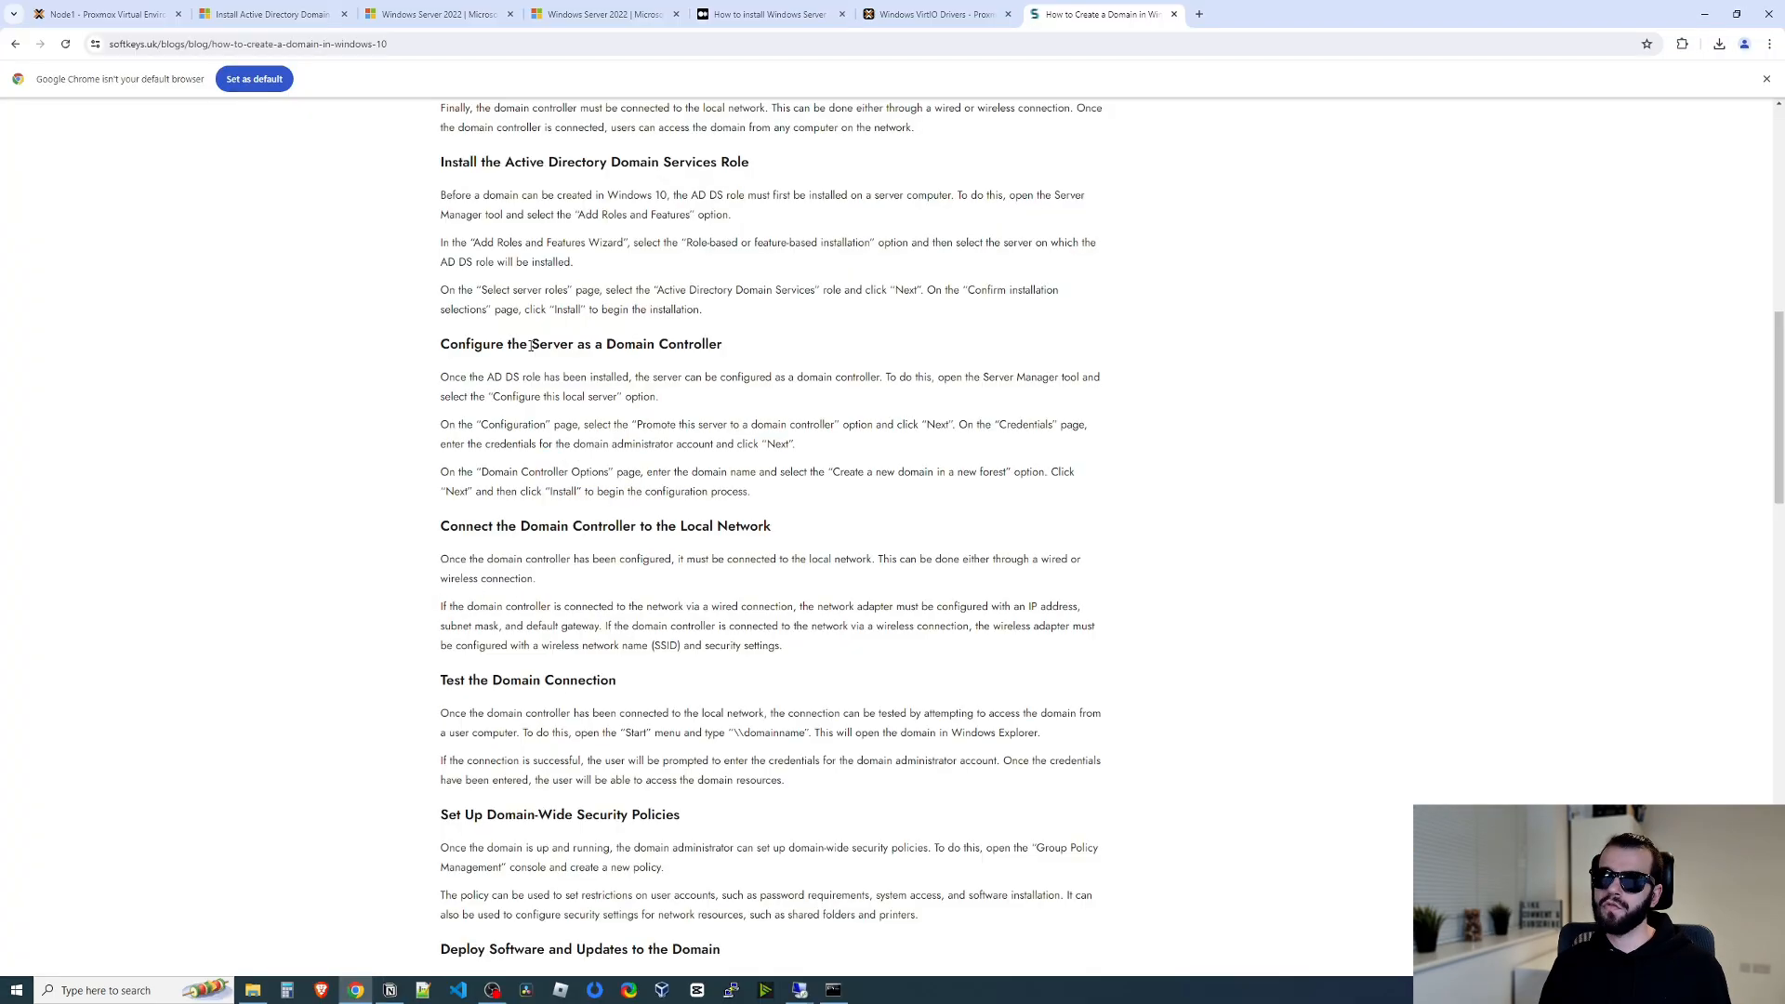
Reread the SoftKeys article's steps for the Configuration and Domain Controller Options pages.
drag(532, 344, 668, 343)
click(724, 342)
drag(458, 381, 547, 372)
drag(695, 376, 815, 378)
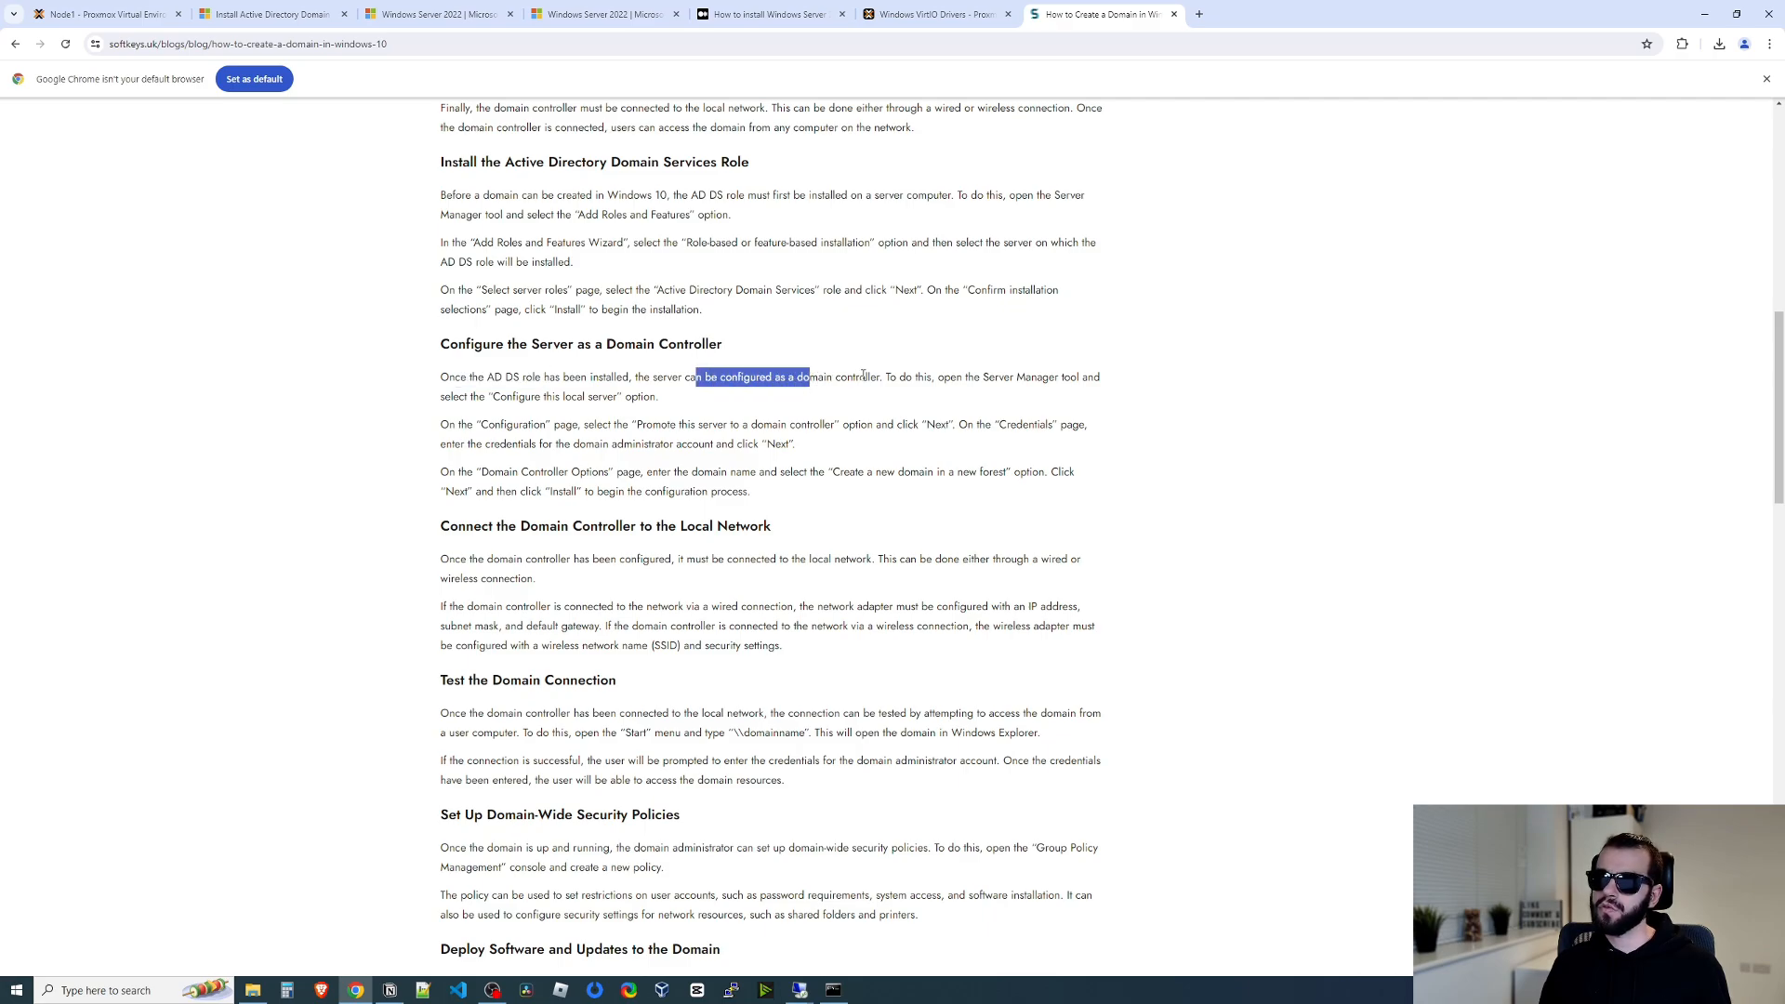
drag(697, 425, 519, 424)
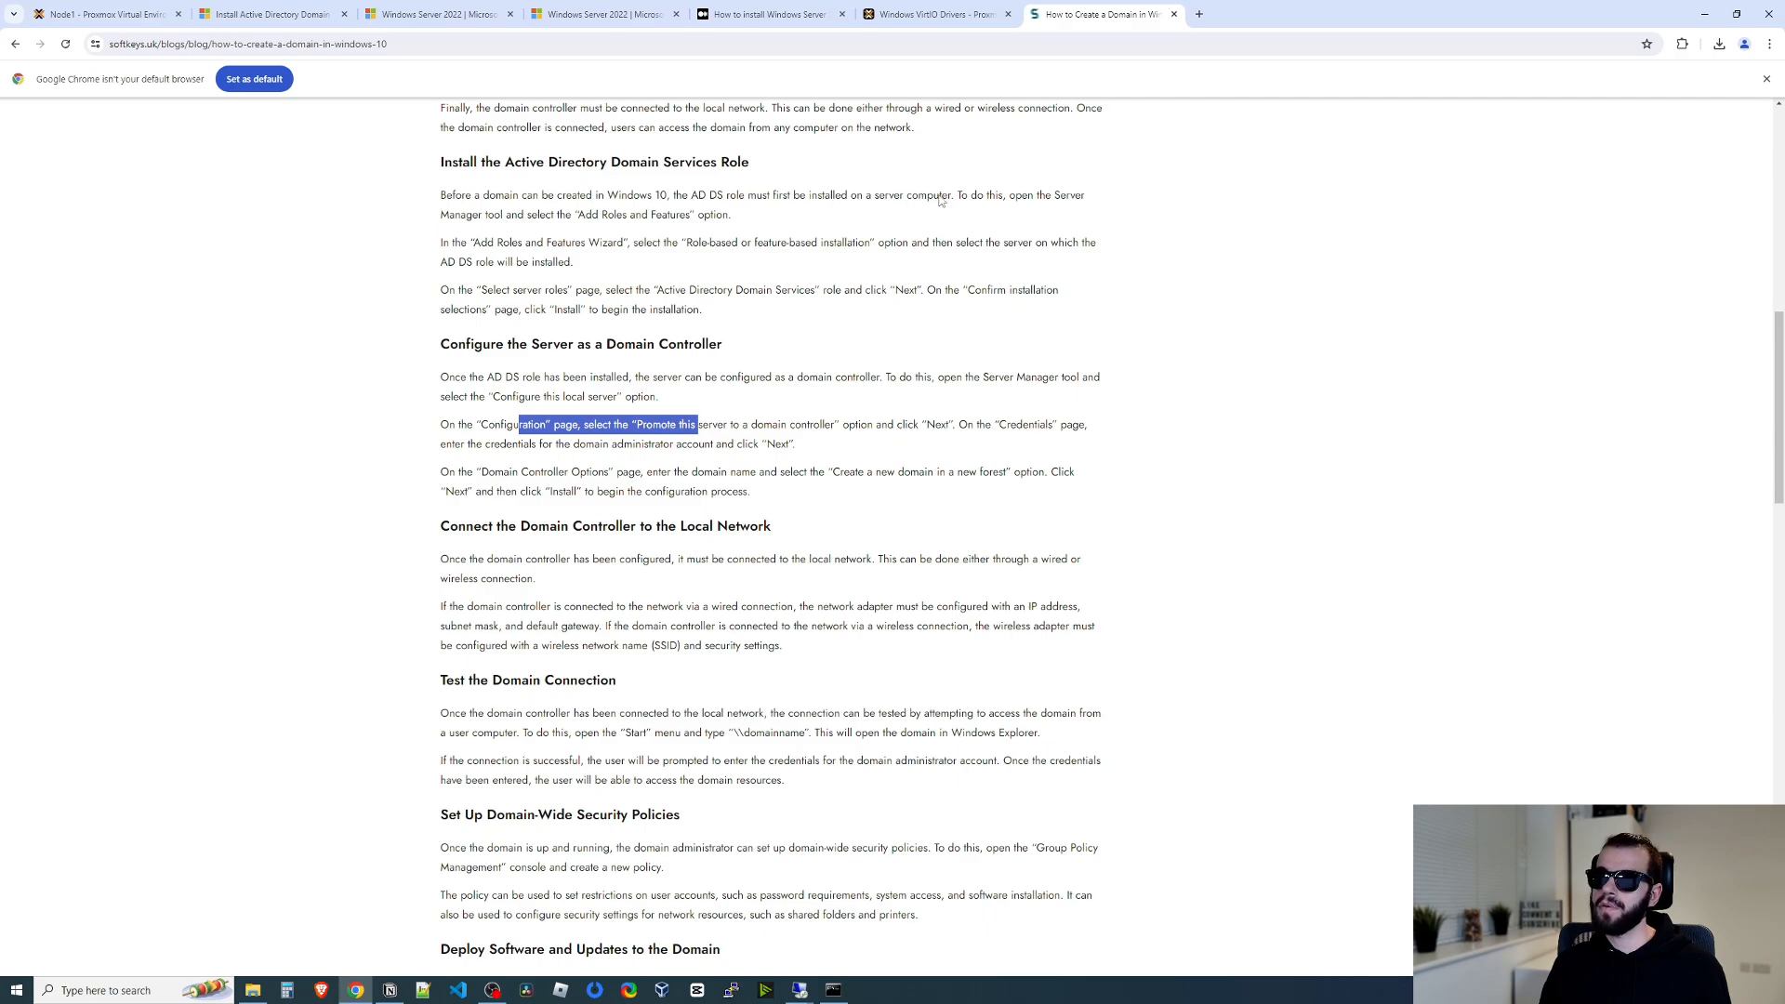
click(450, 486)
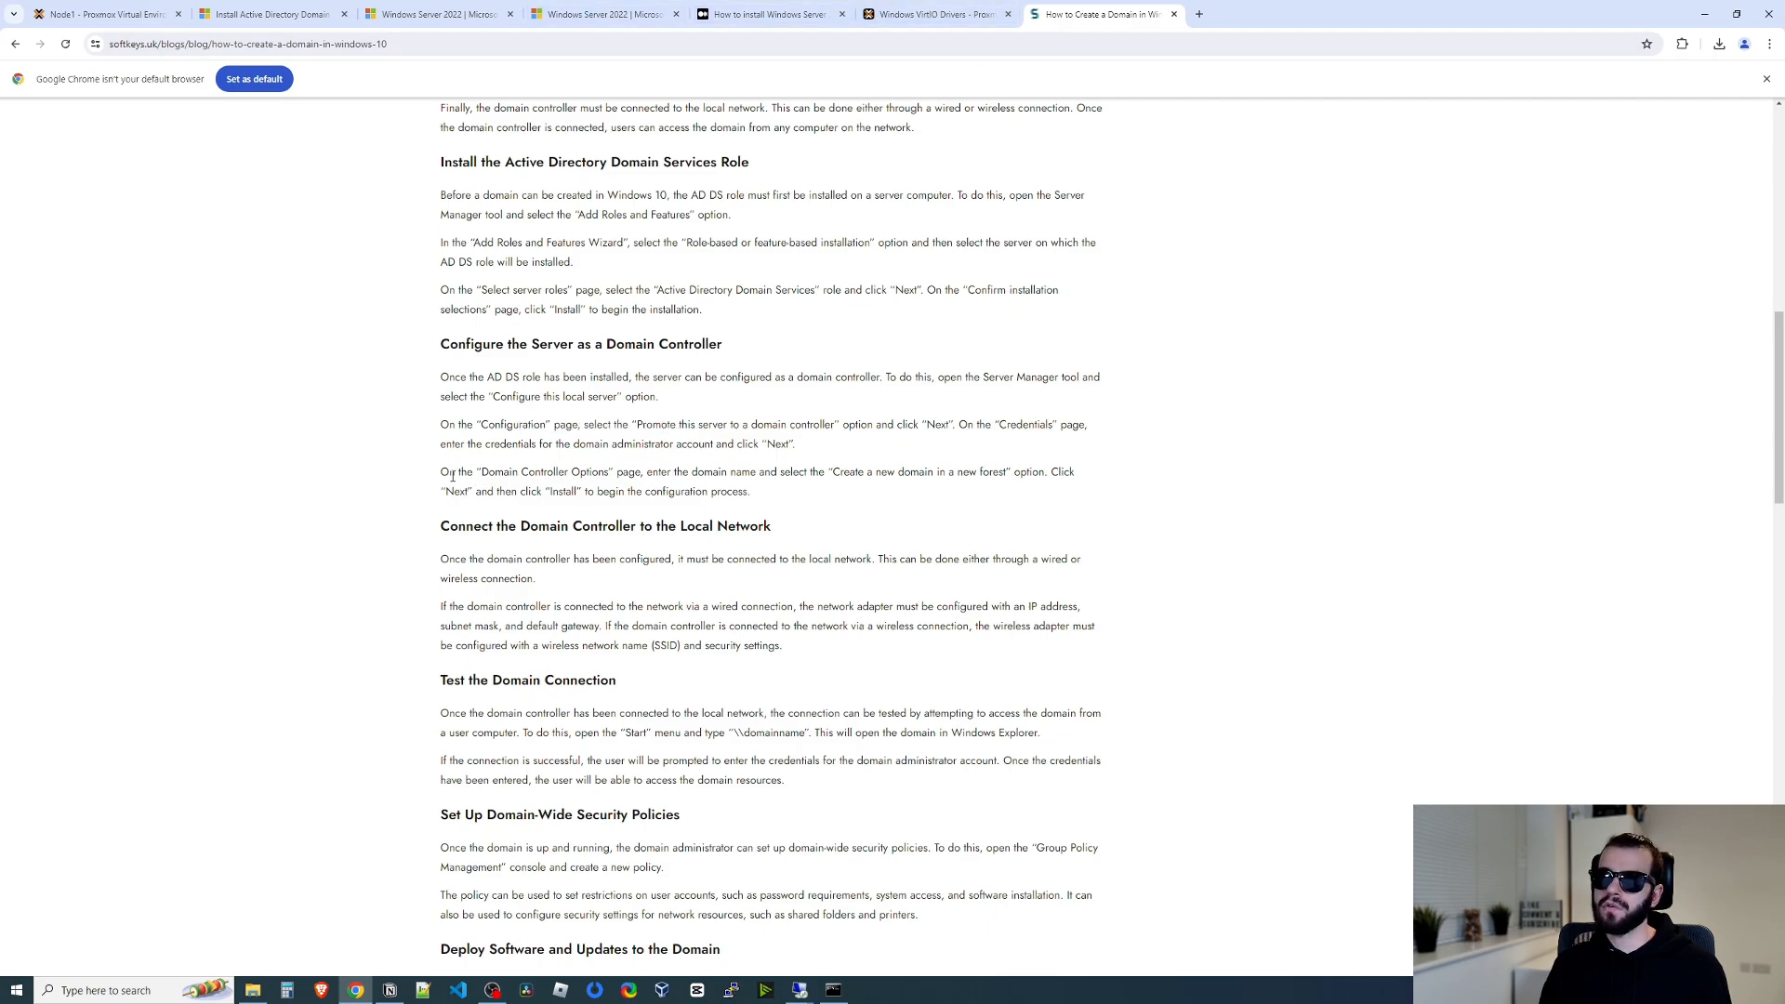
drag(451, 470, 677, 473)
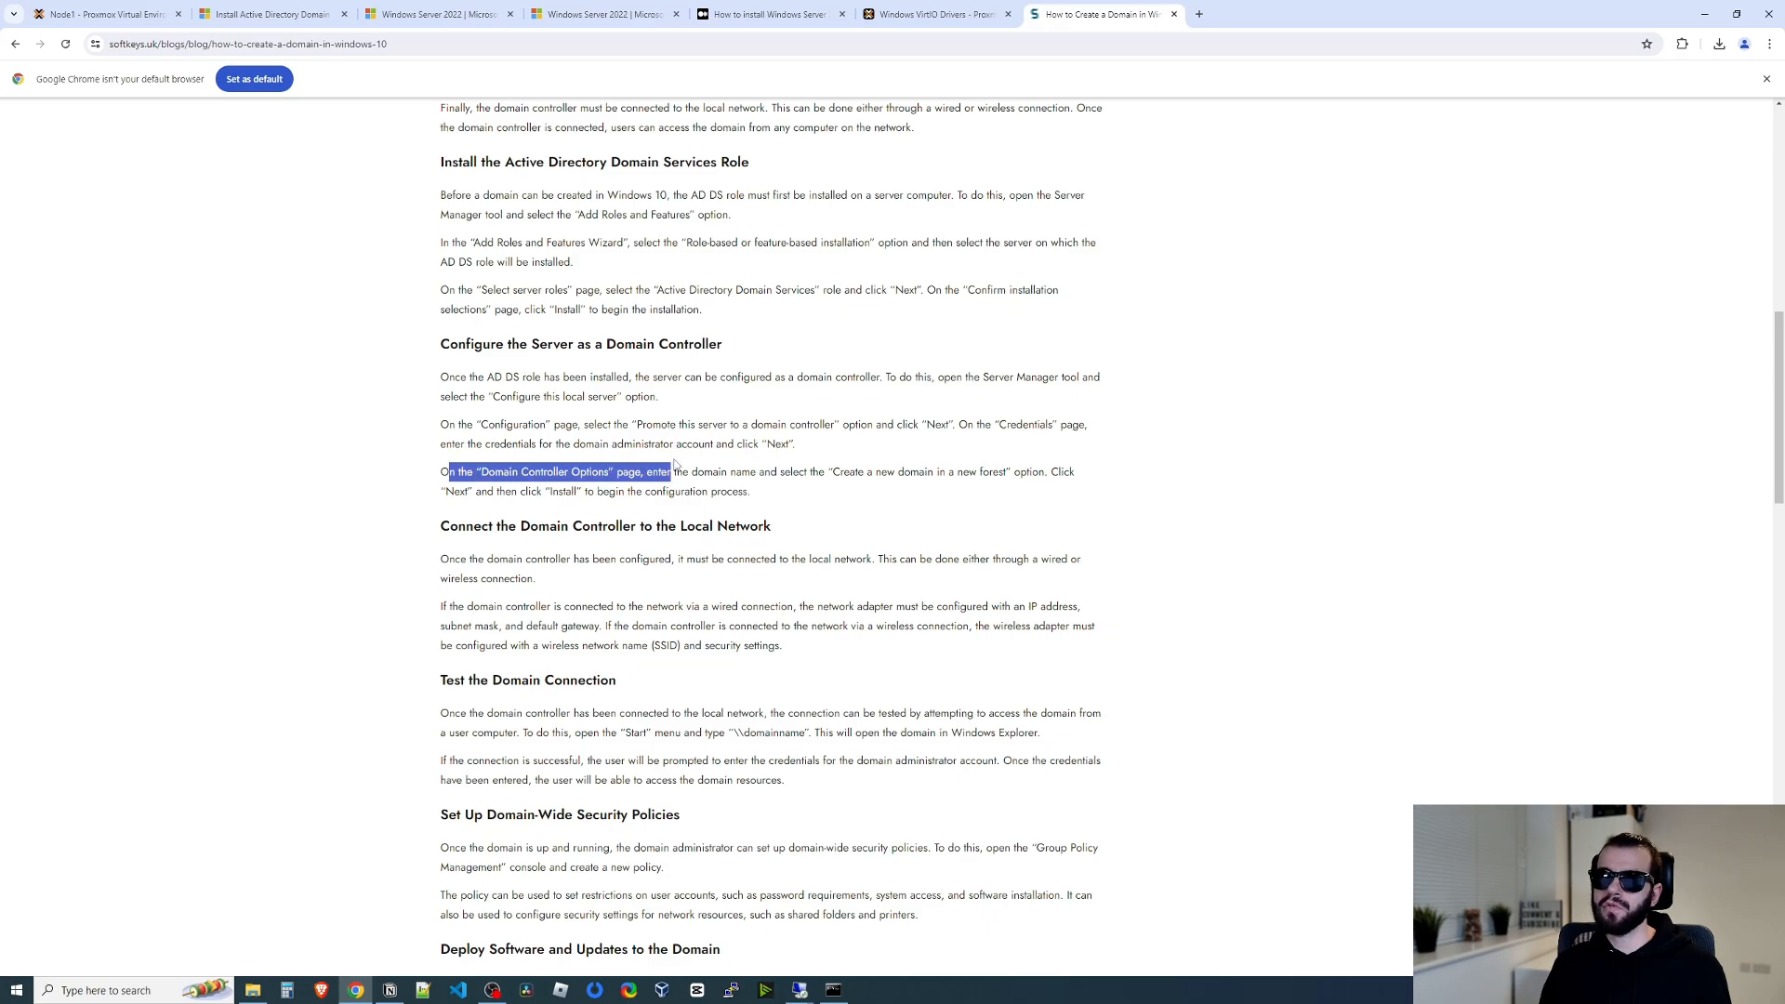
Try to add a domain controller to the existing domain HOMELABAD01, supplying the administrator user name and account password.
click(800, 990)
click(731, 929)
click(1395, 377)
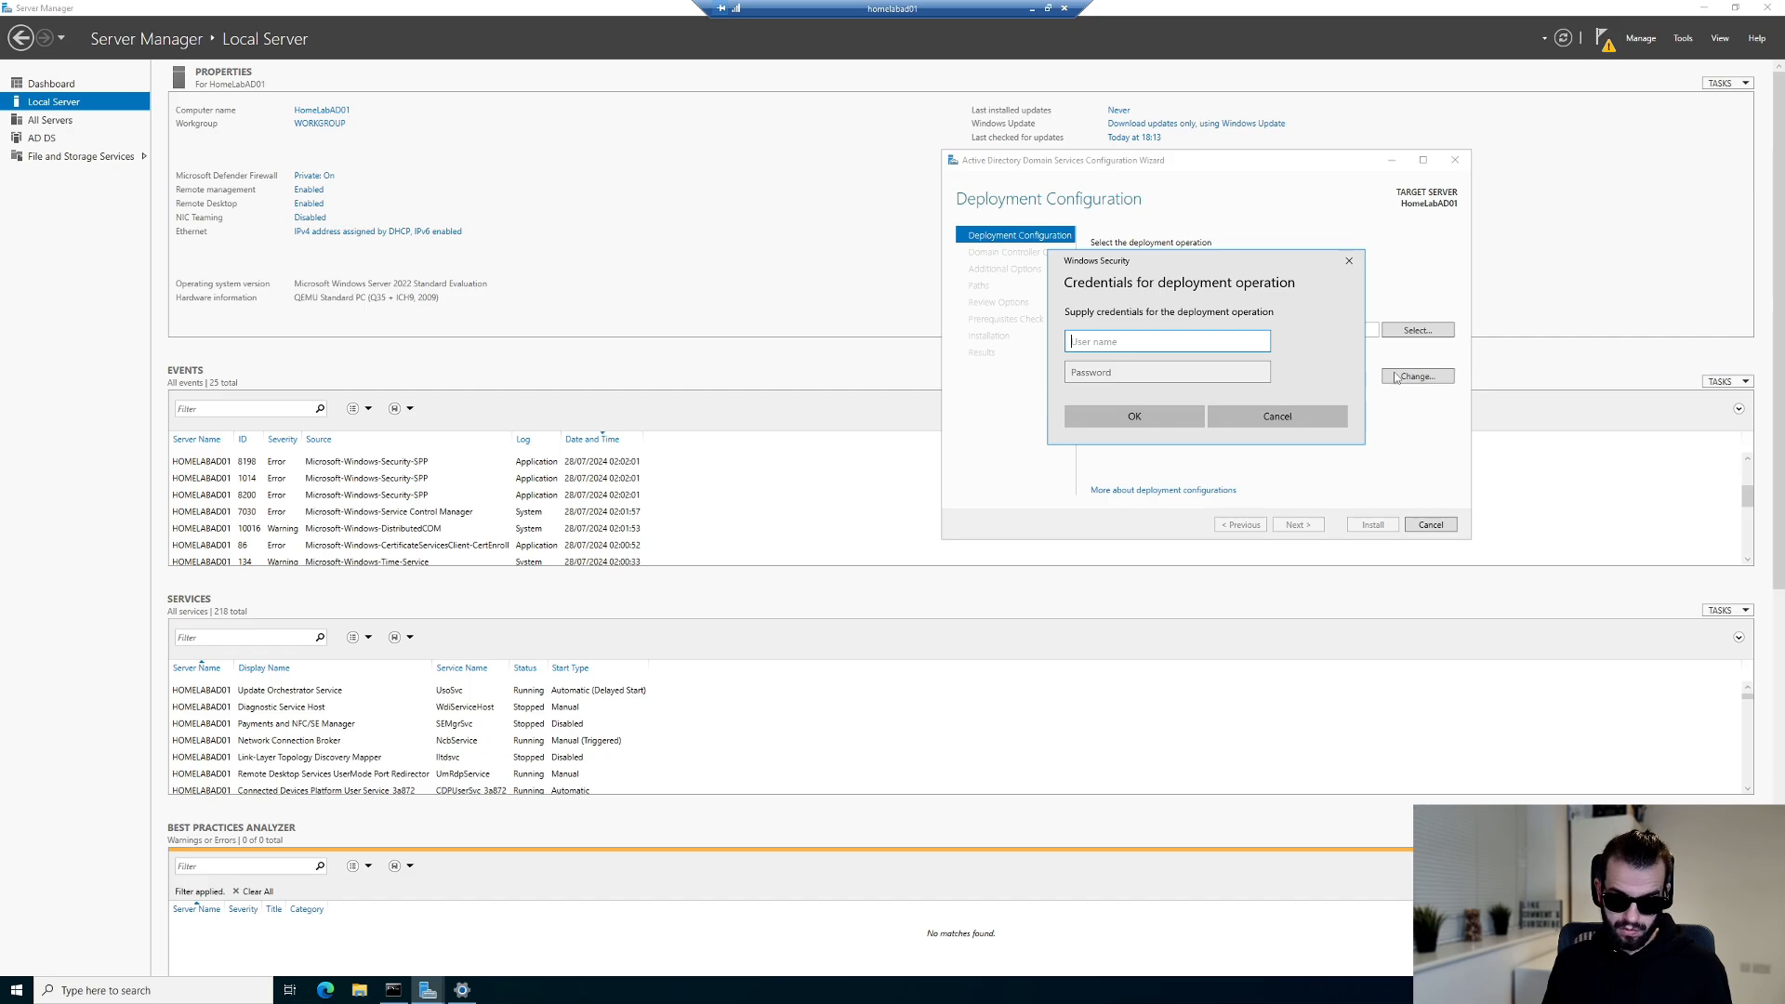
text(adm)
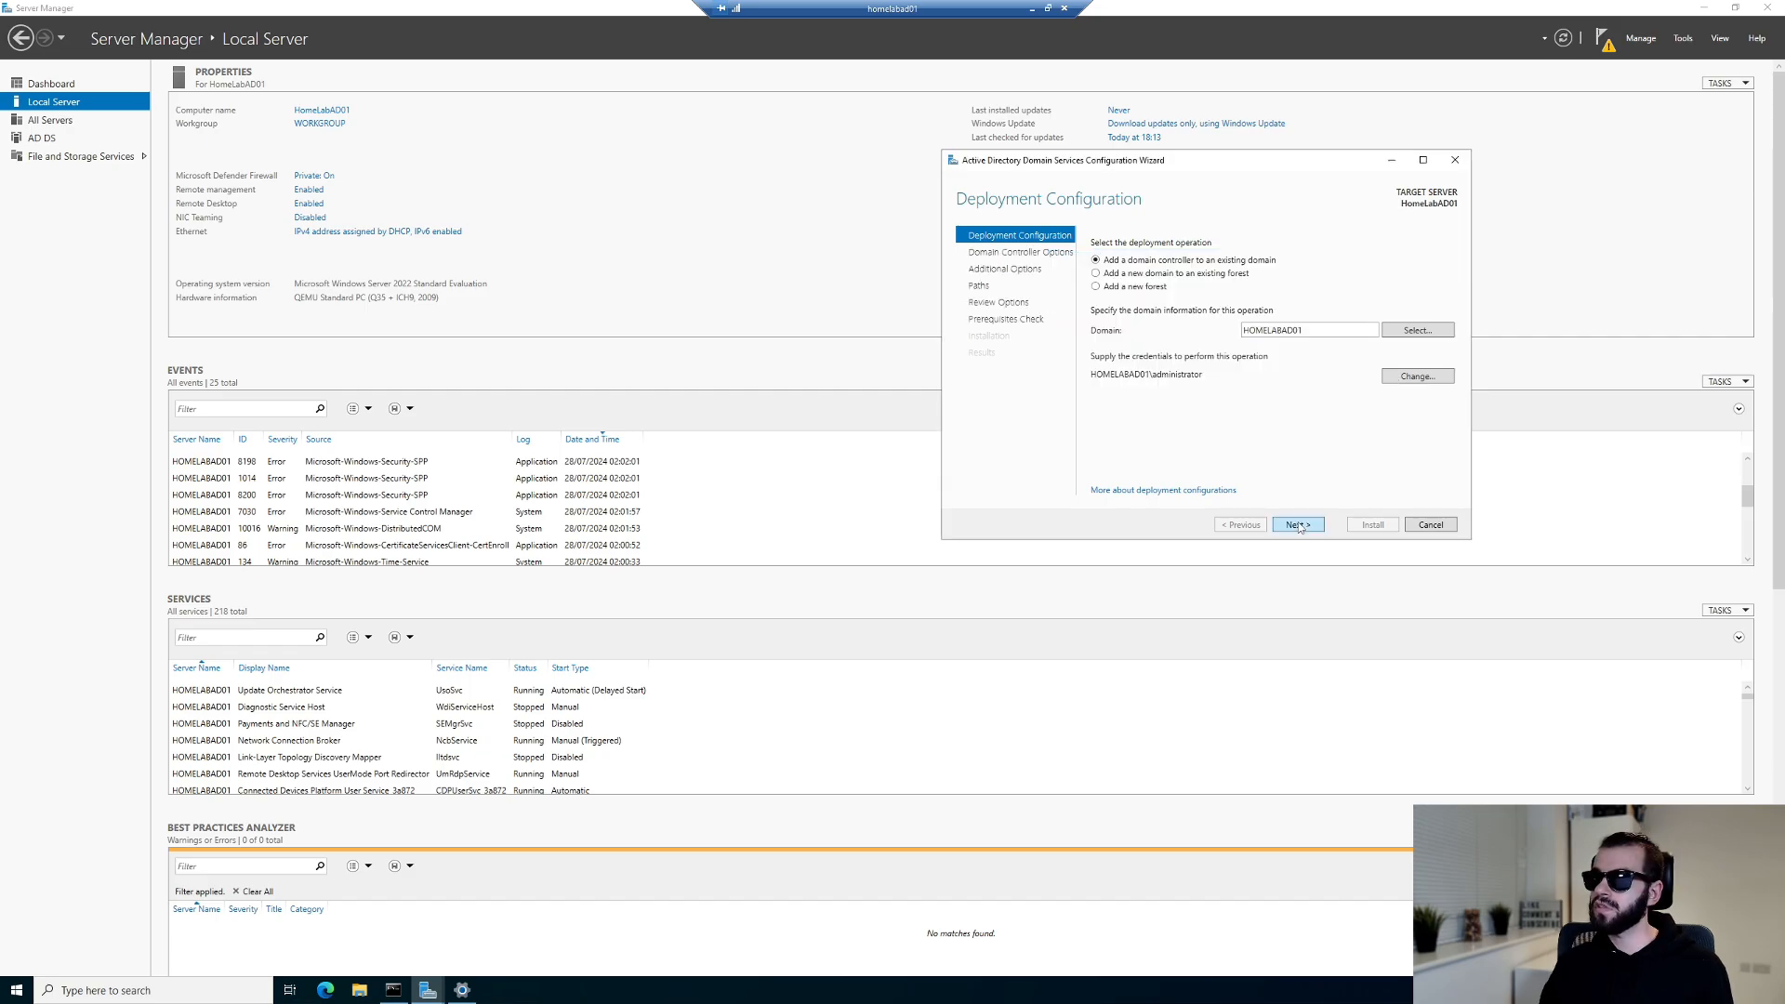
click(1299, 525)
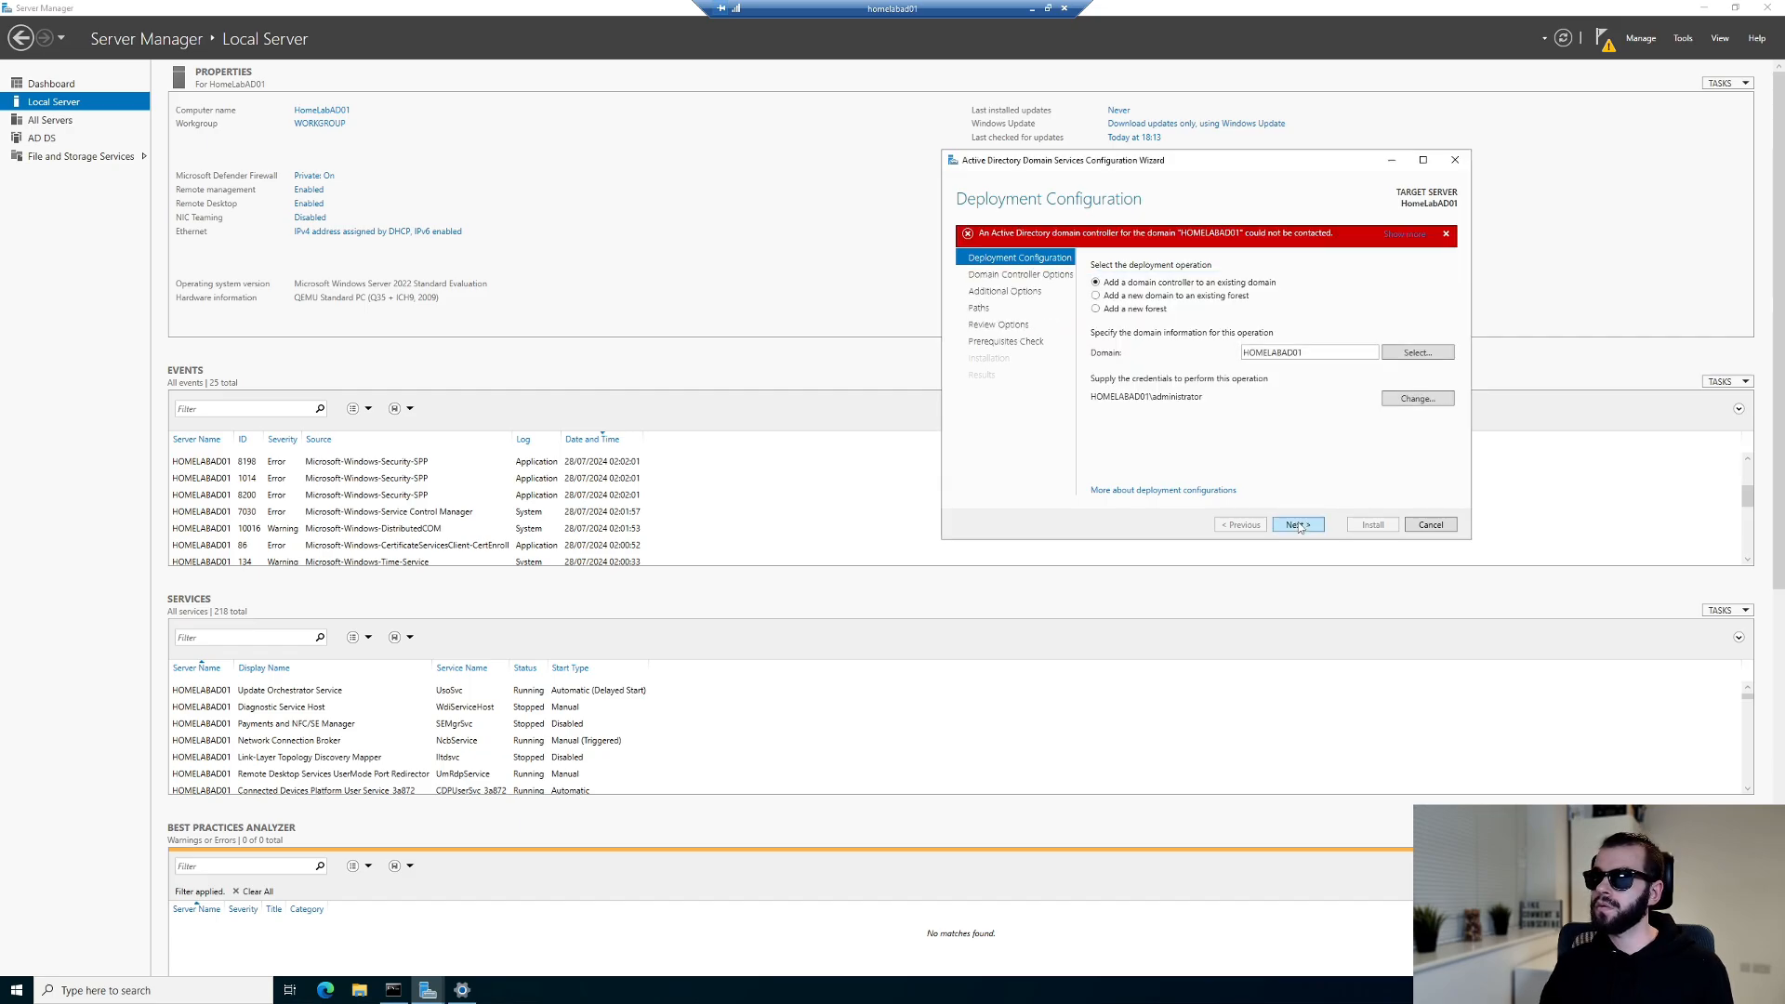
Select adding a new forest as the deployment operation and minimise the remote session to recheck the article.
click(1096, 308)
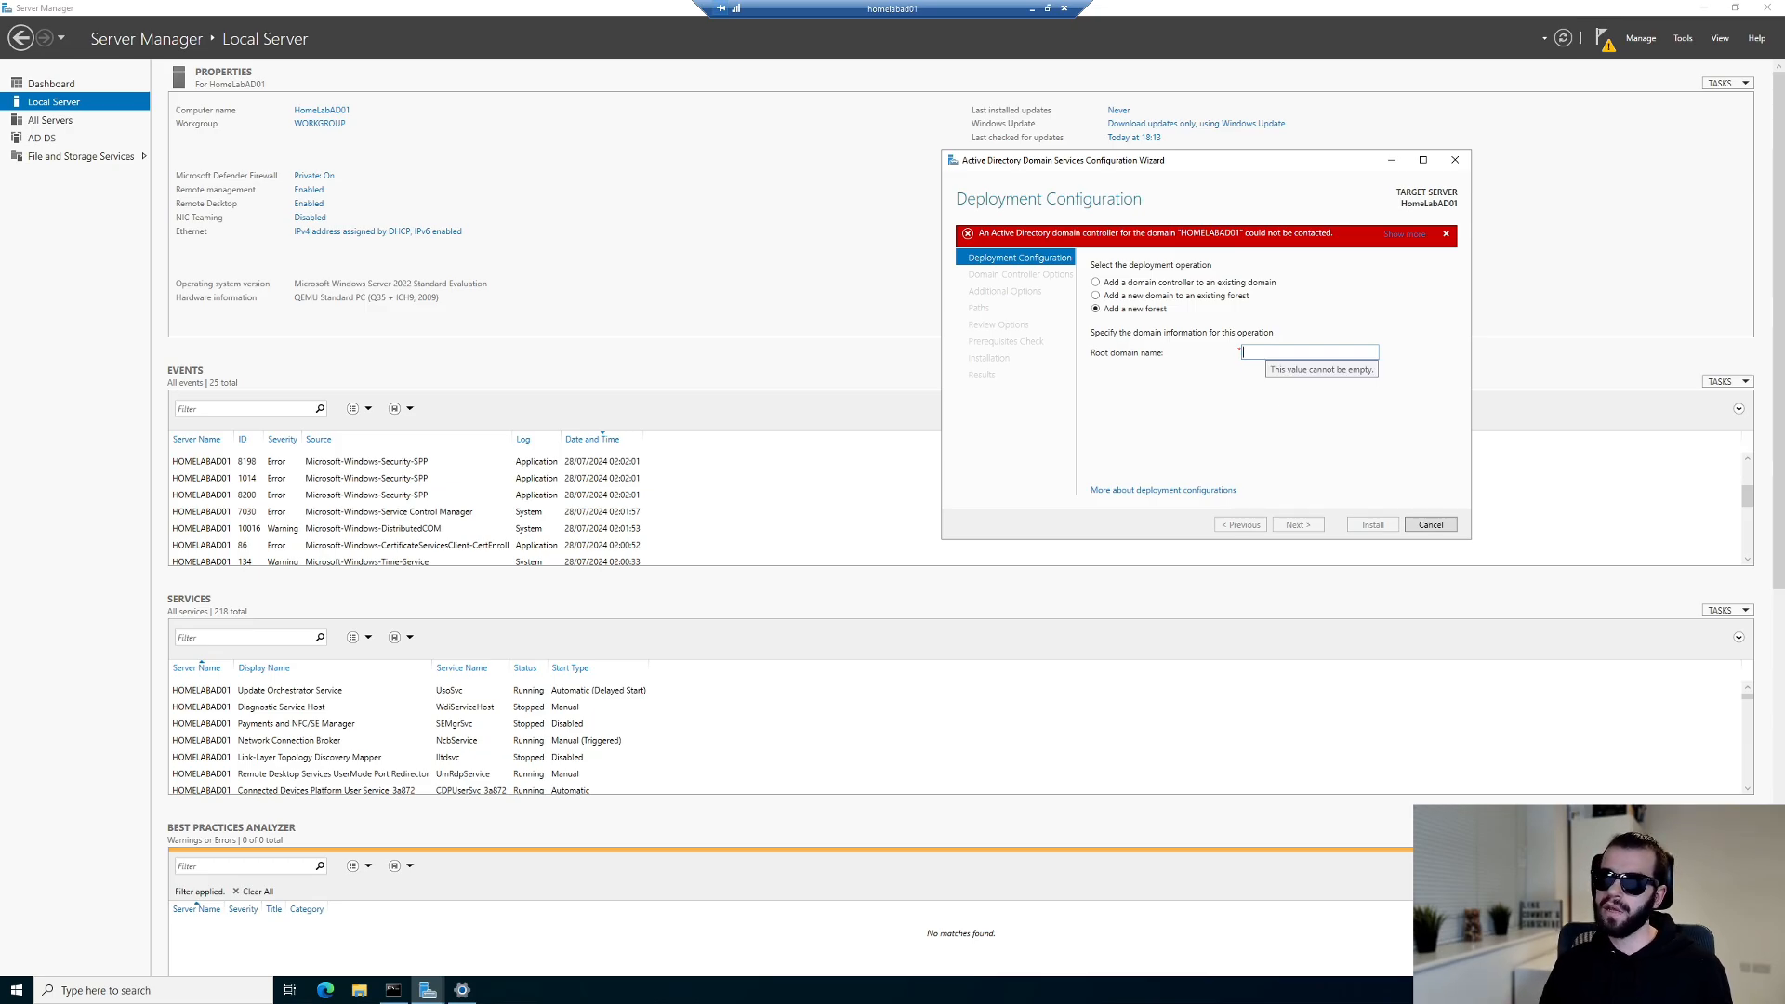
click(1032, 9)
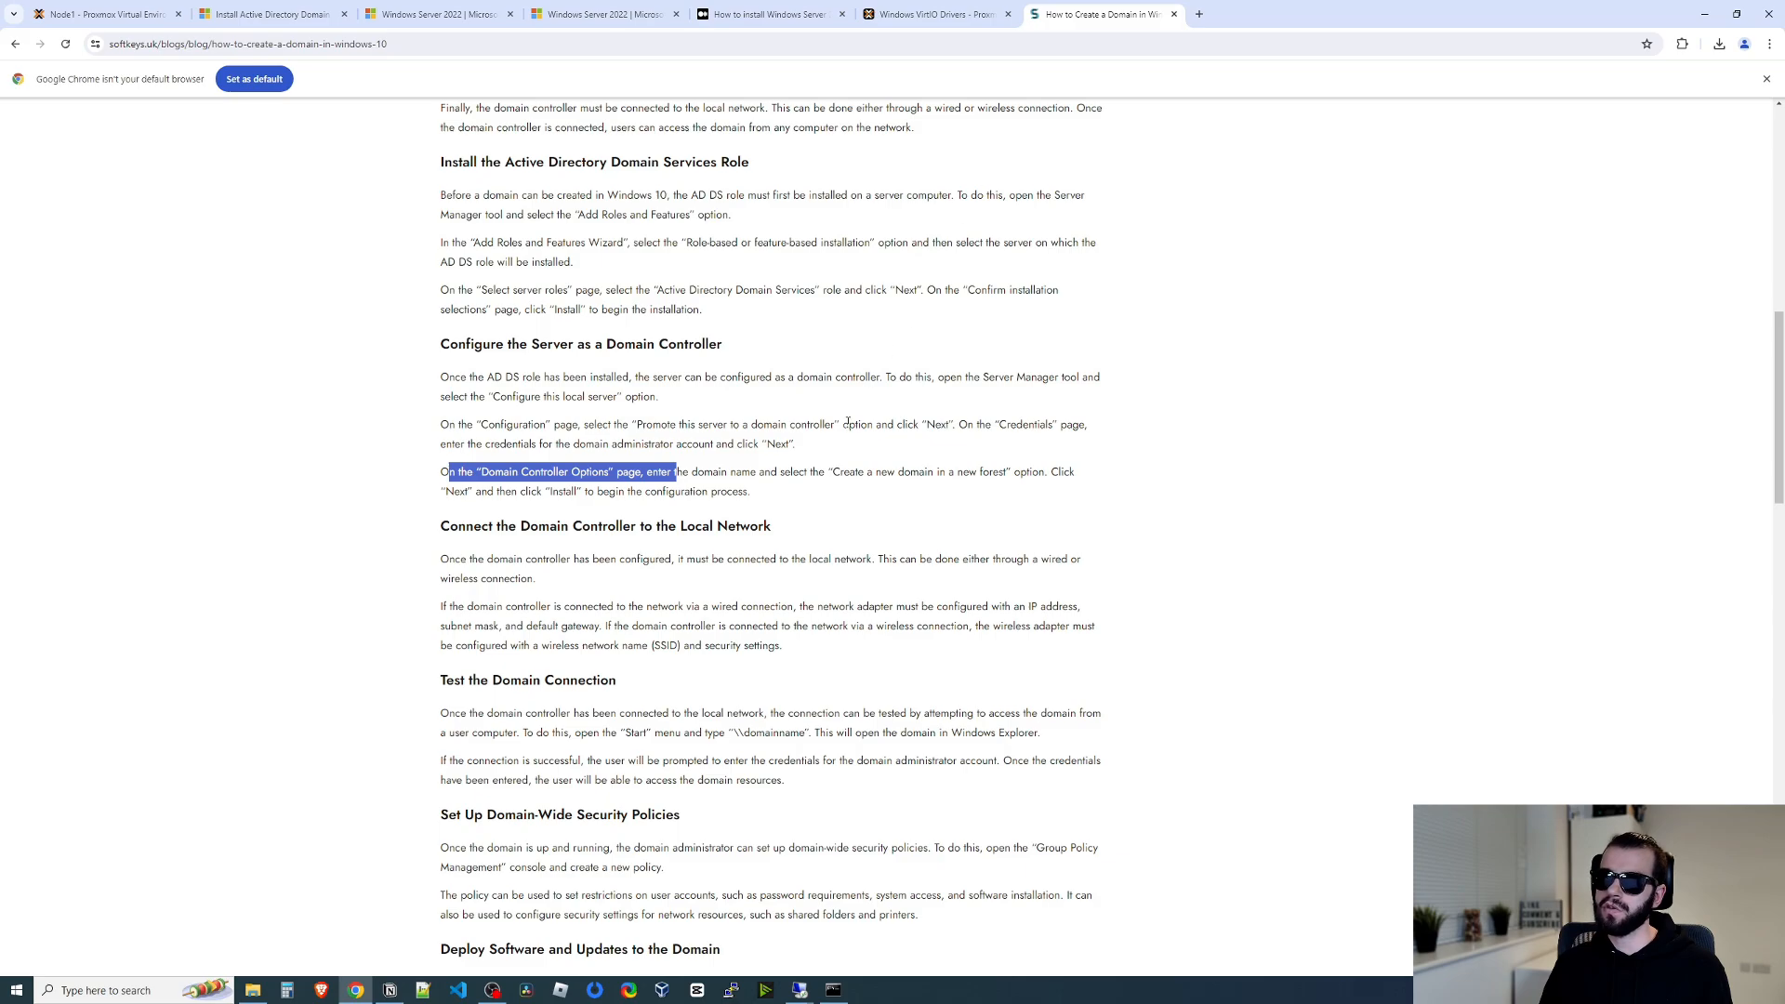
click(899, 355)
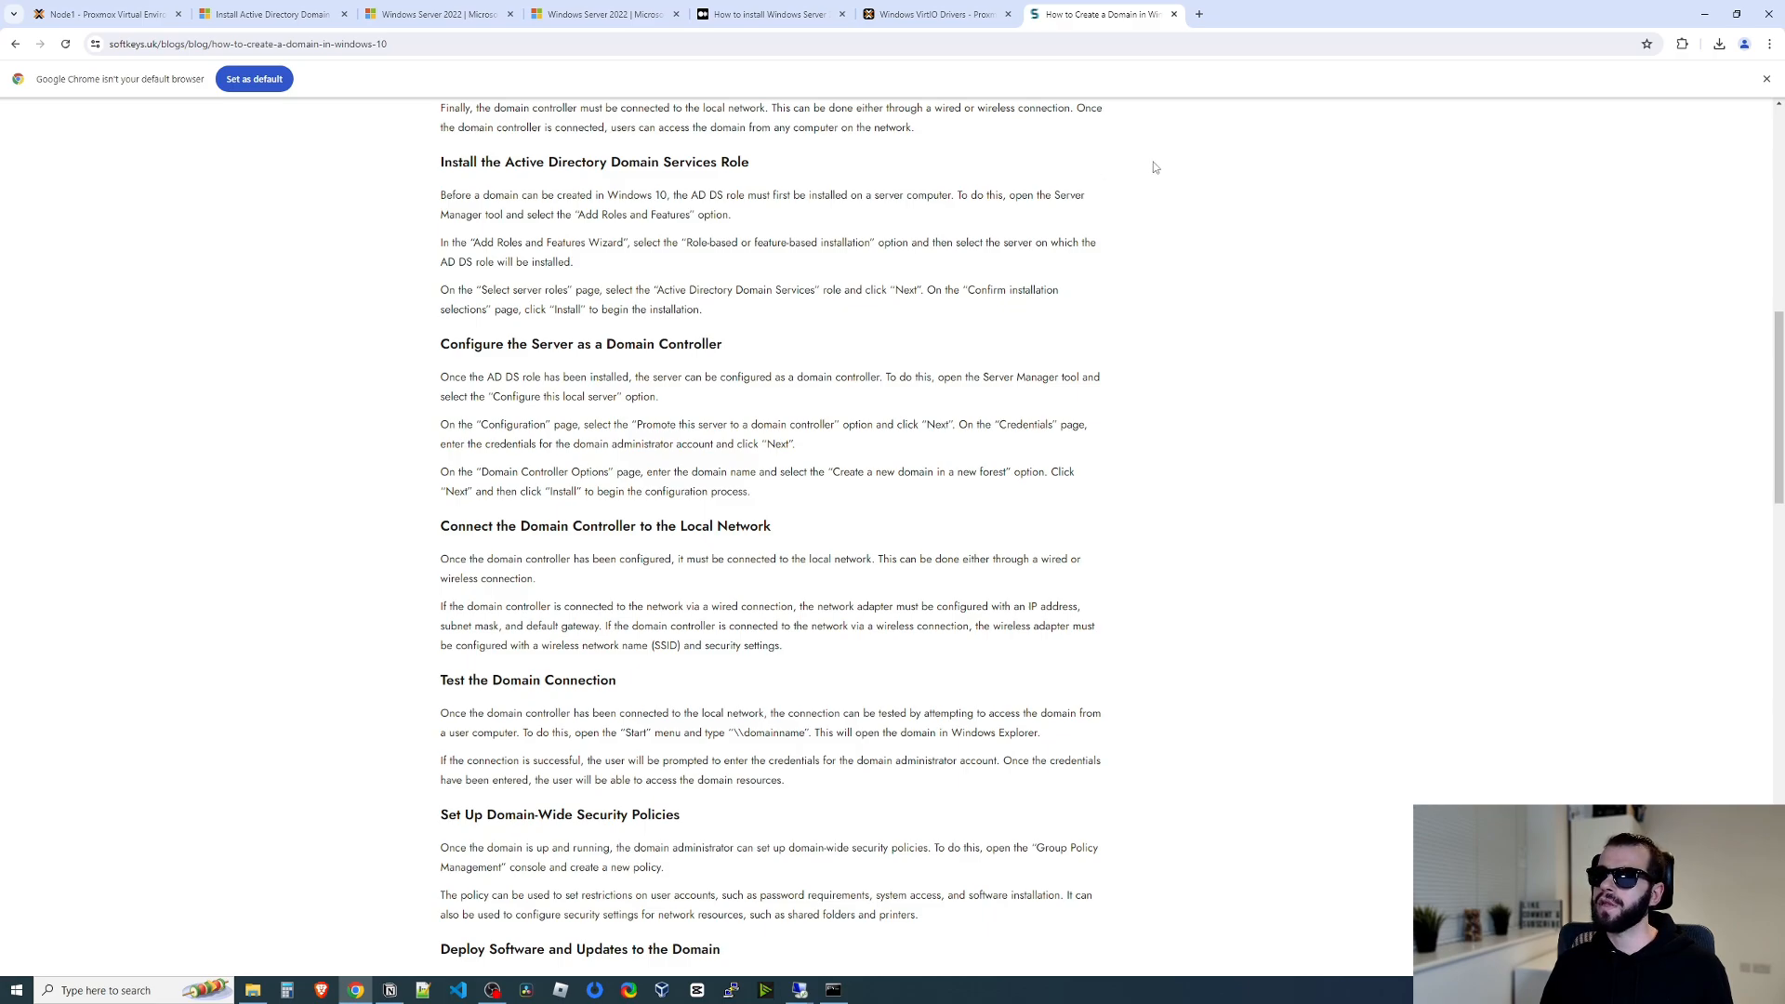
Search Google for "how to create domain windows 2022" in a new tab and read the Medium guide on setting up a domain controller.
click(1200, 21)
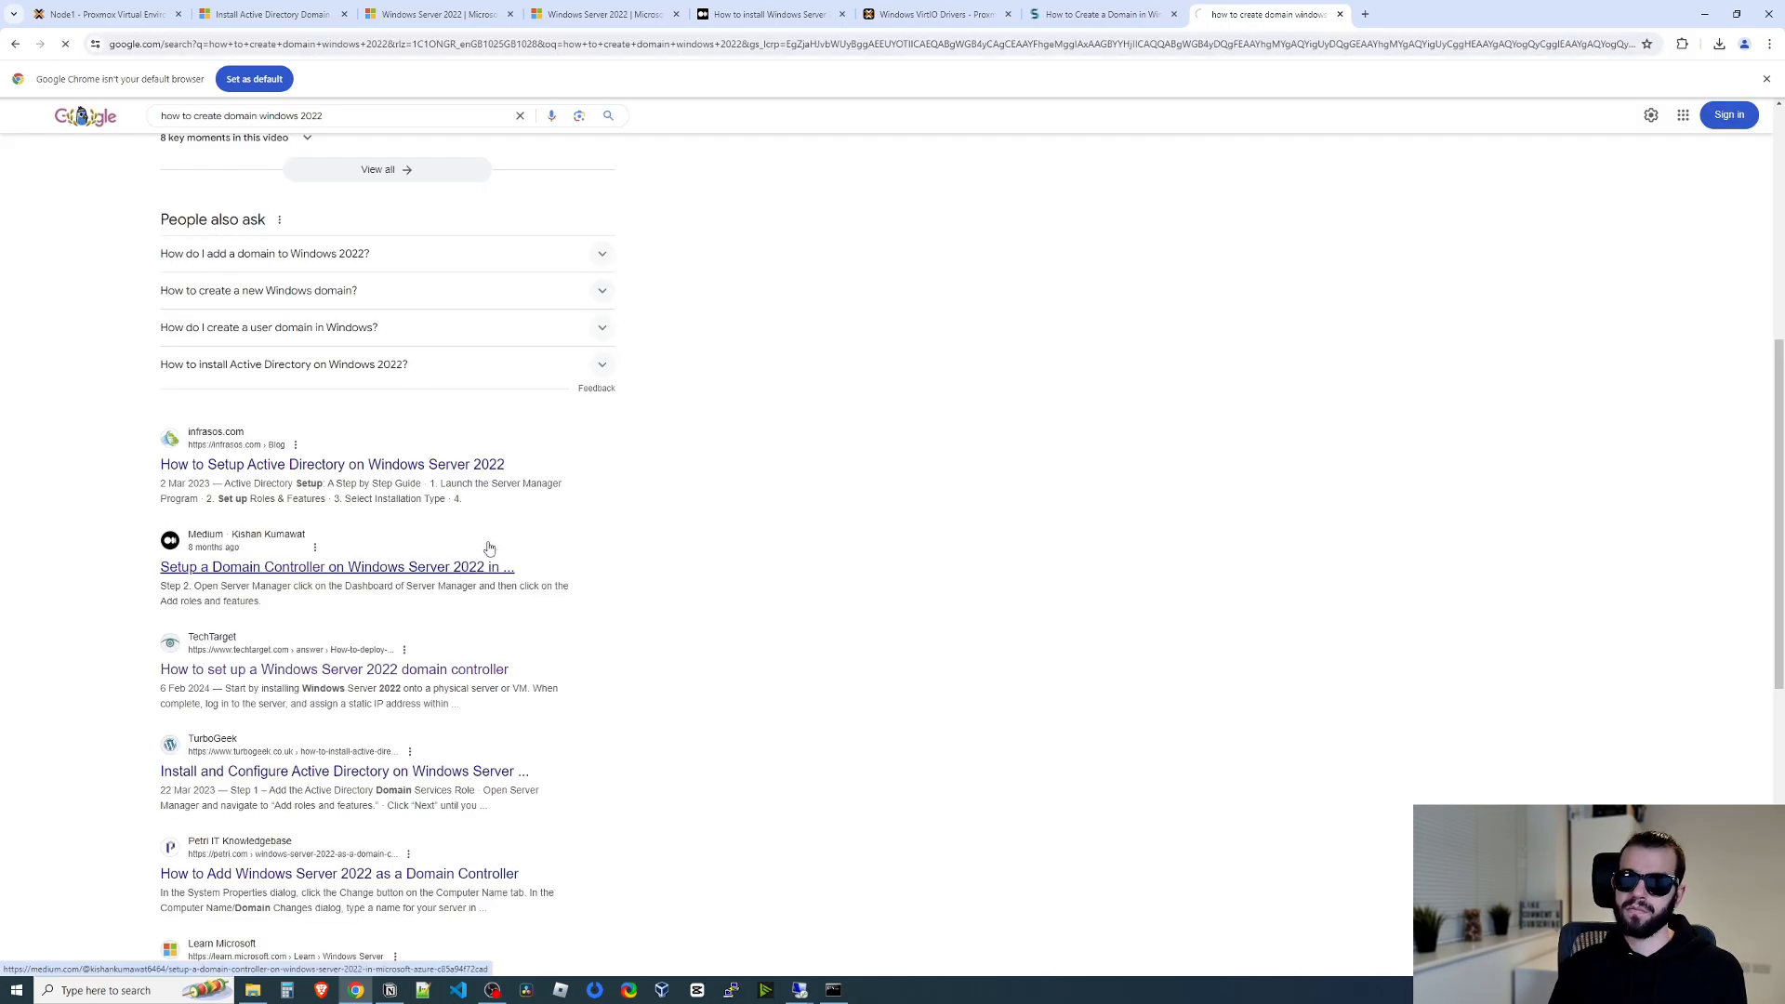
click(486, 557)
scroll(1222, 469, down, 5)
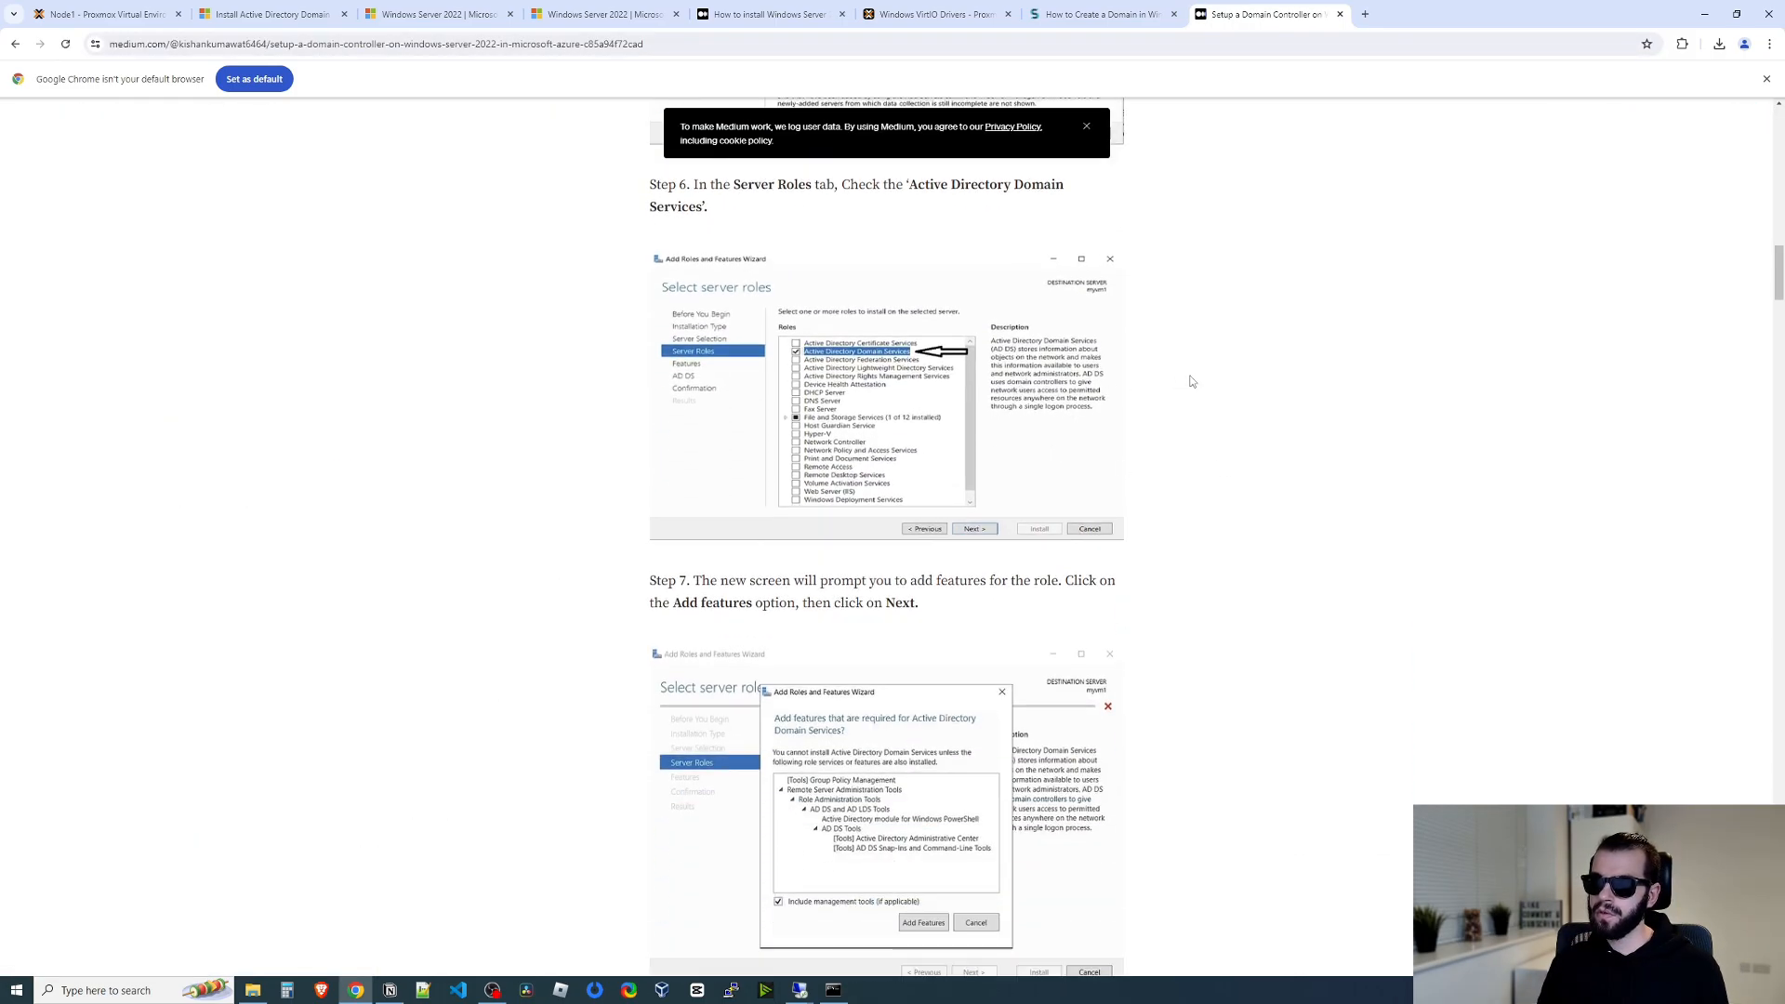
scroll(1194, 379, down, 15)
Return to the remote session, enter the Botnet root domain name for the new forest and continue to Domain Controller Options.
mouse_move(798, 989)
click(860, 931)
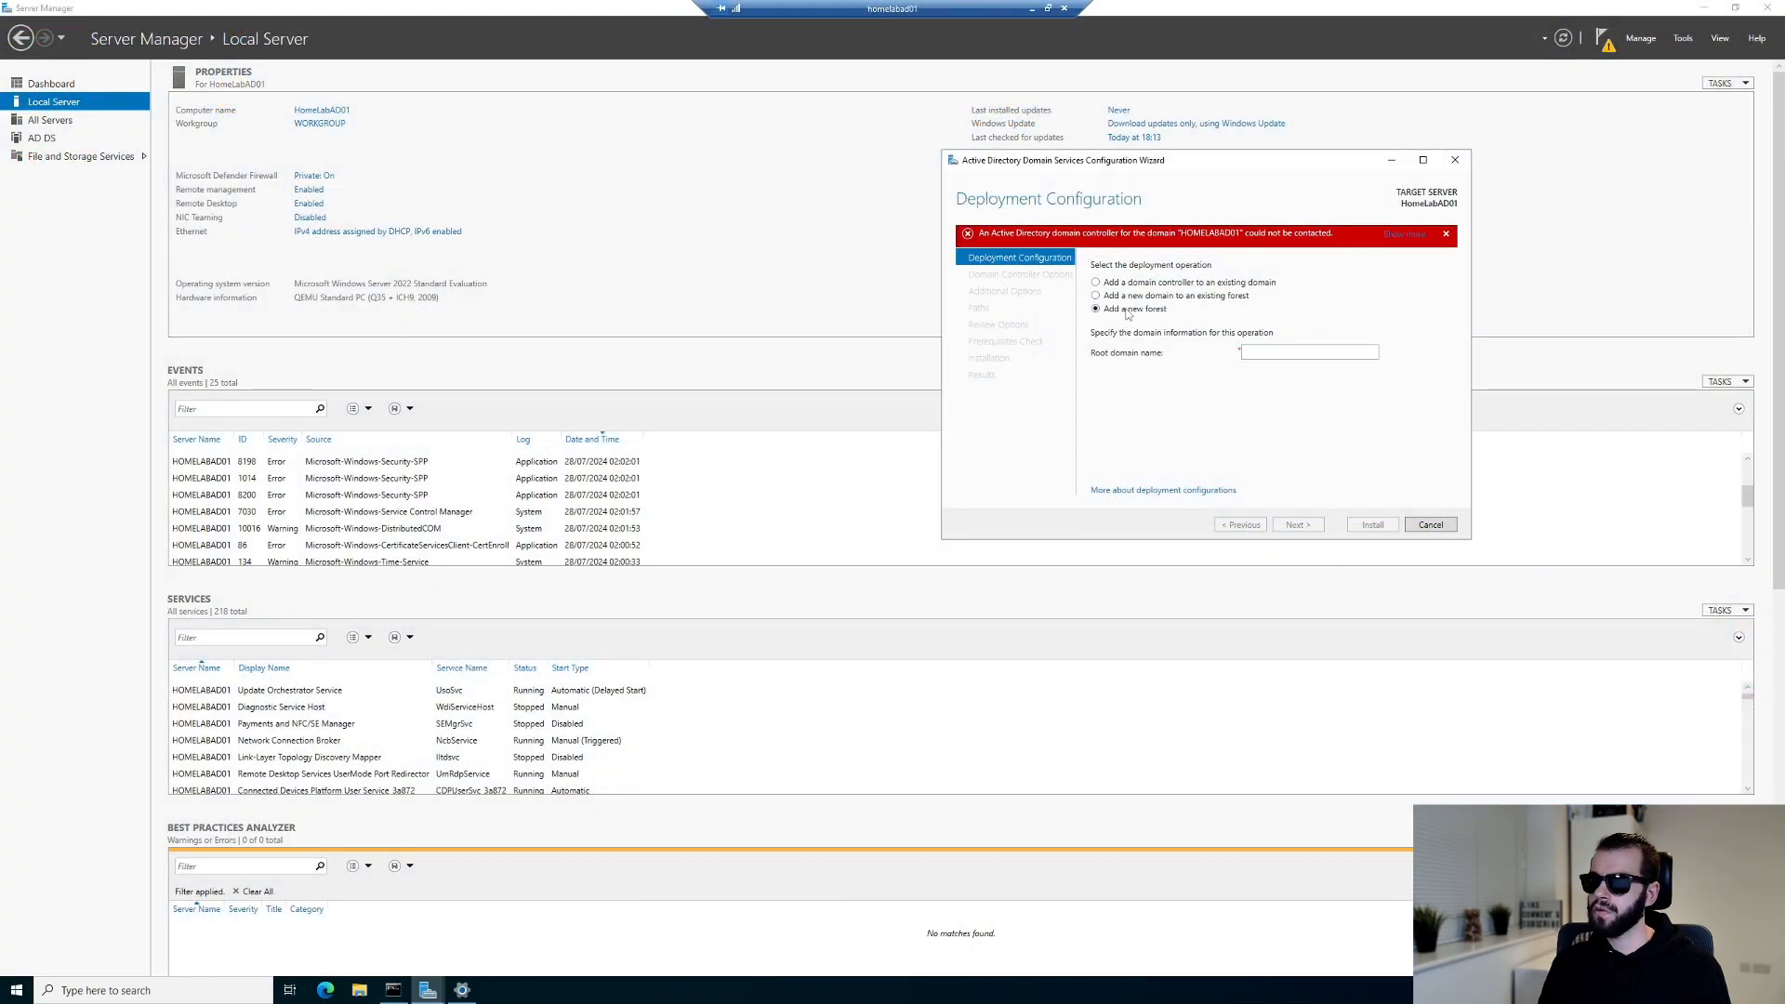
click(1259, 354)
text(Botnet)
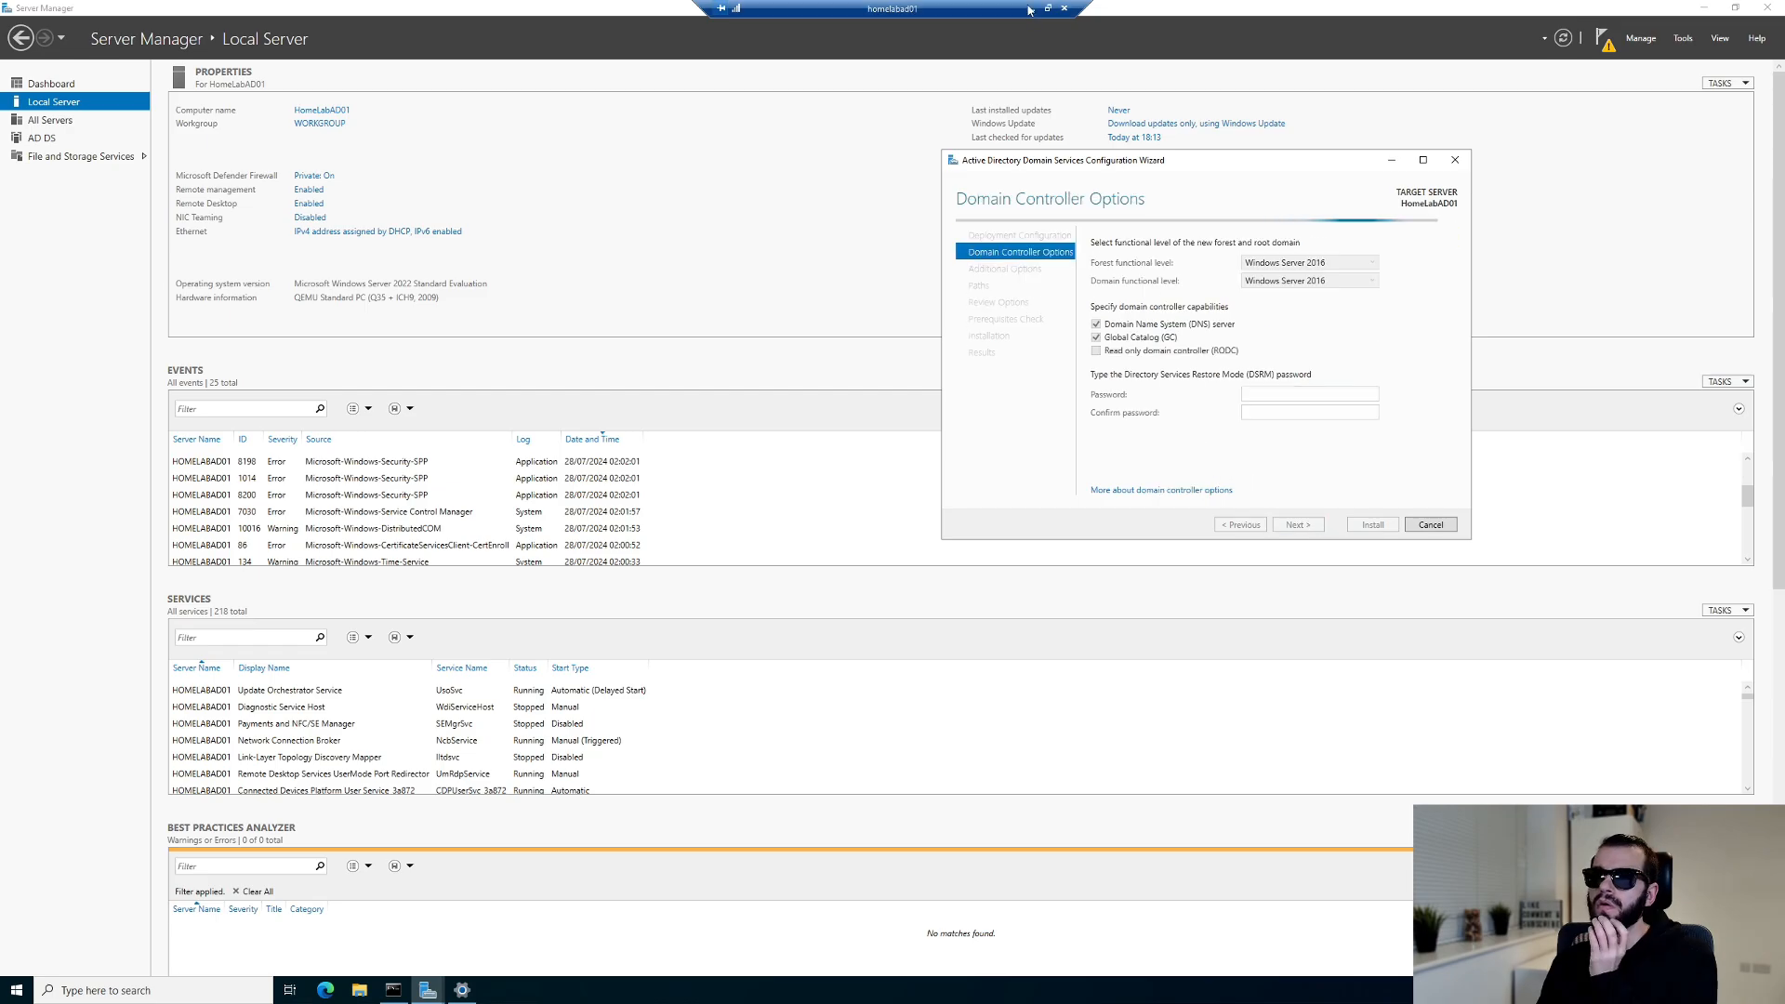
Read the Medium guide's steps on Domain Controller Options and the DSRM password, and return to the homelabad01 remote session.
click(1032, 8)
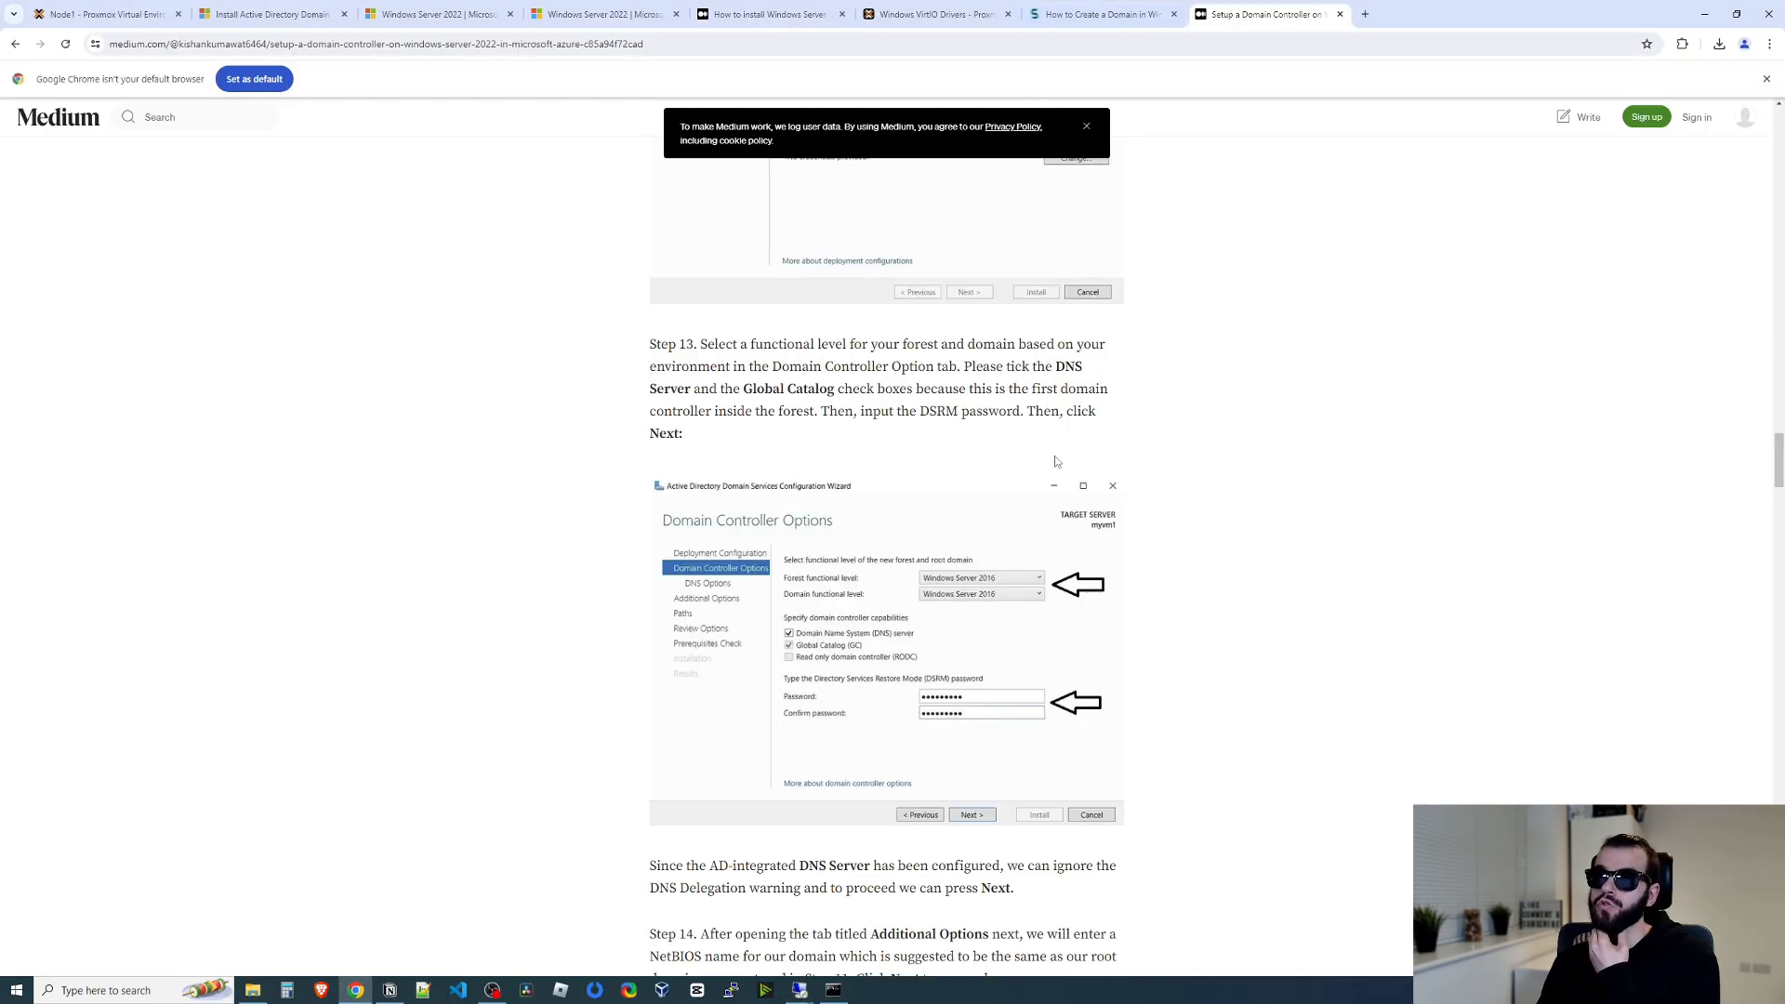
scroll(1147, 418, down, 5)
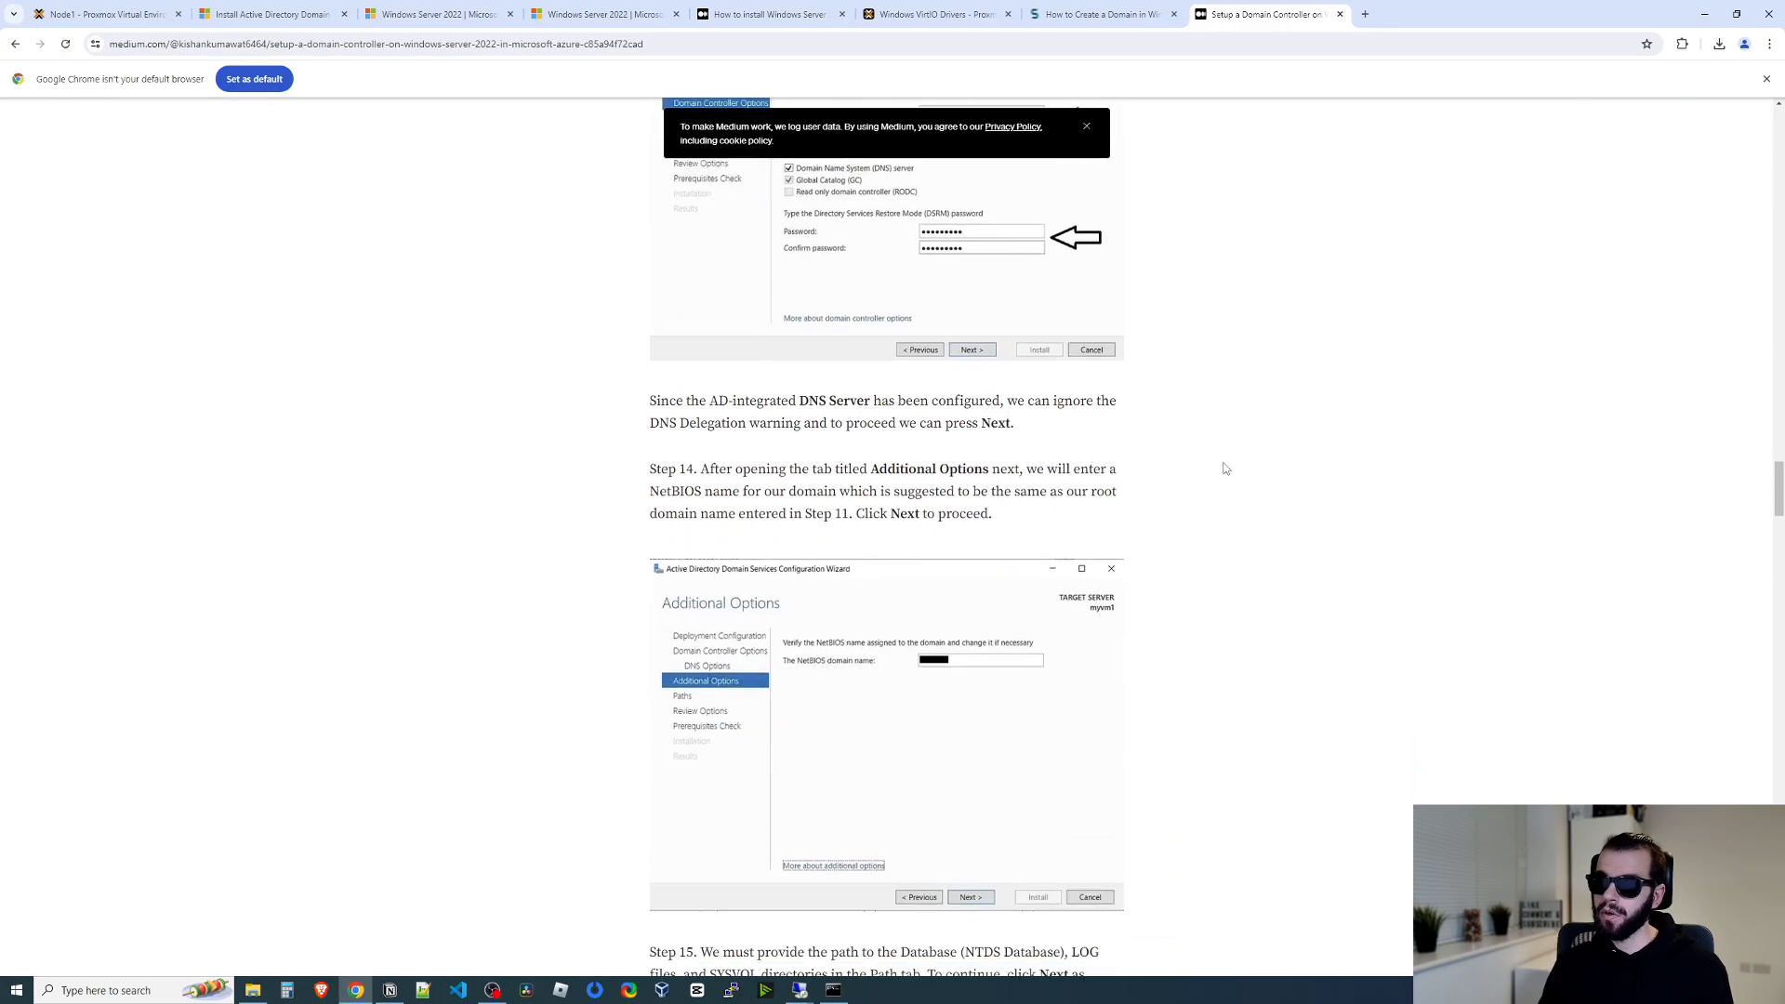
scroll(1225, 469, up, 9)
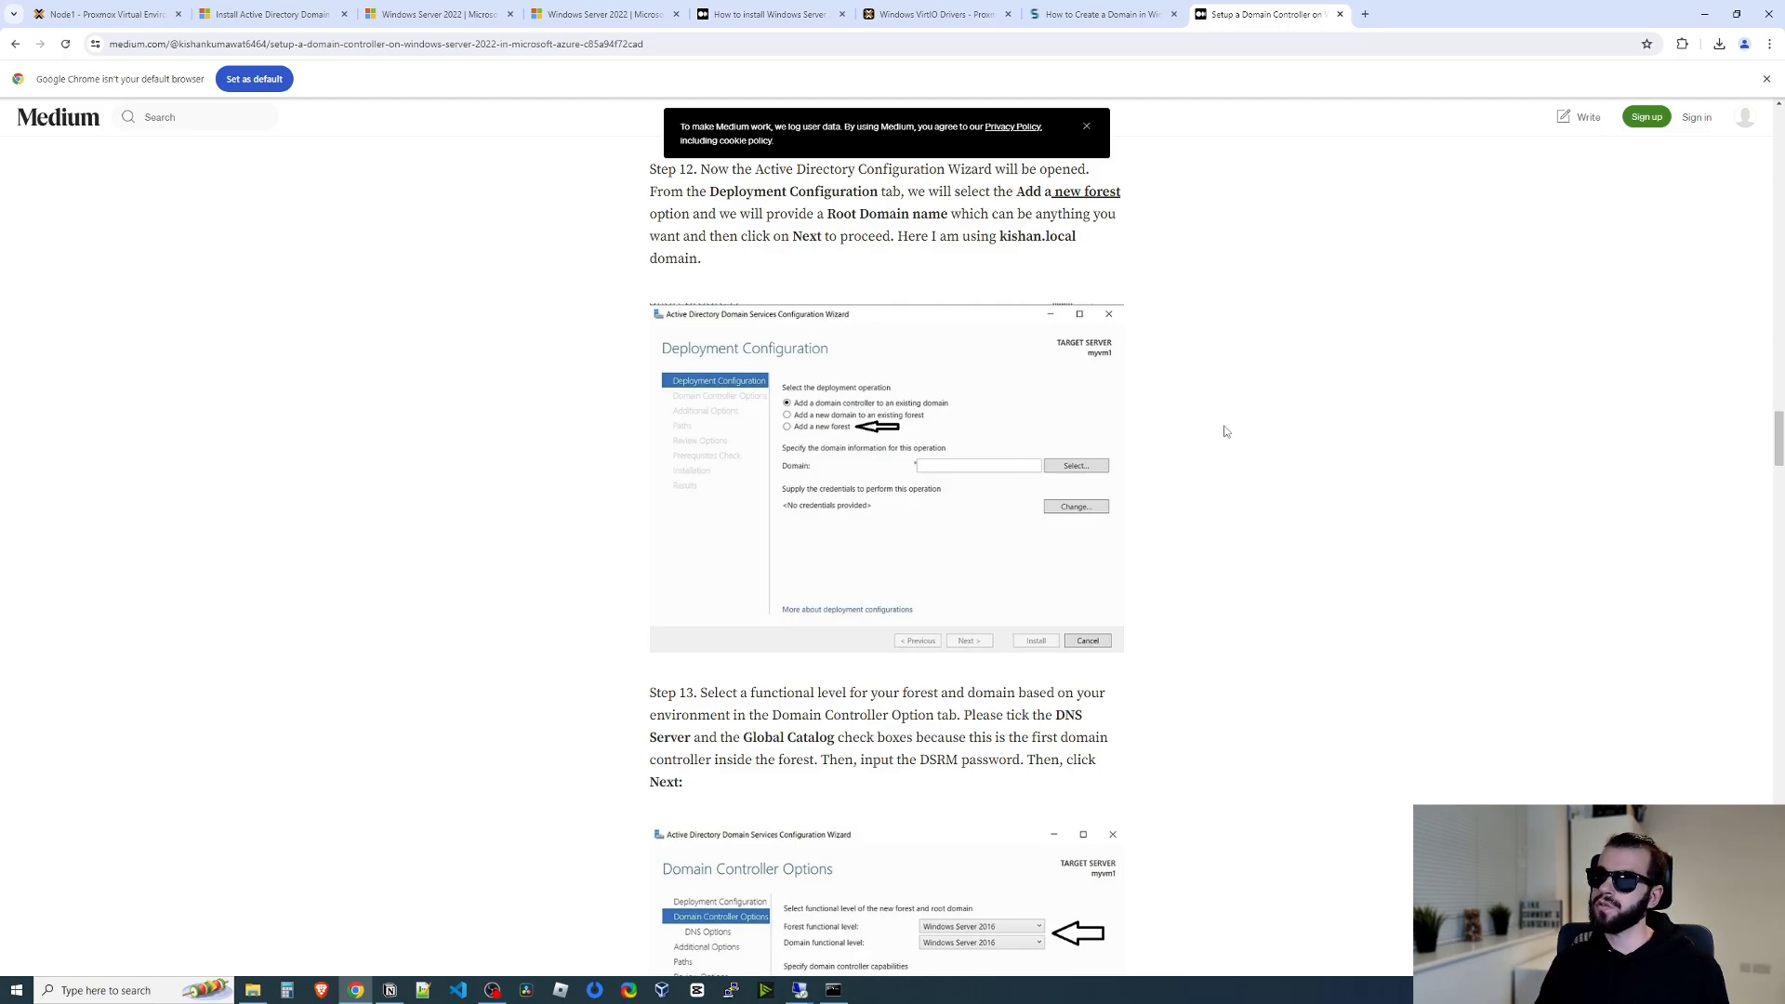
scroll(1223, 428, down, 5)
mouse_move(805, 991)
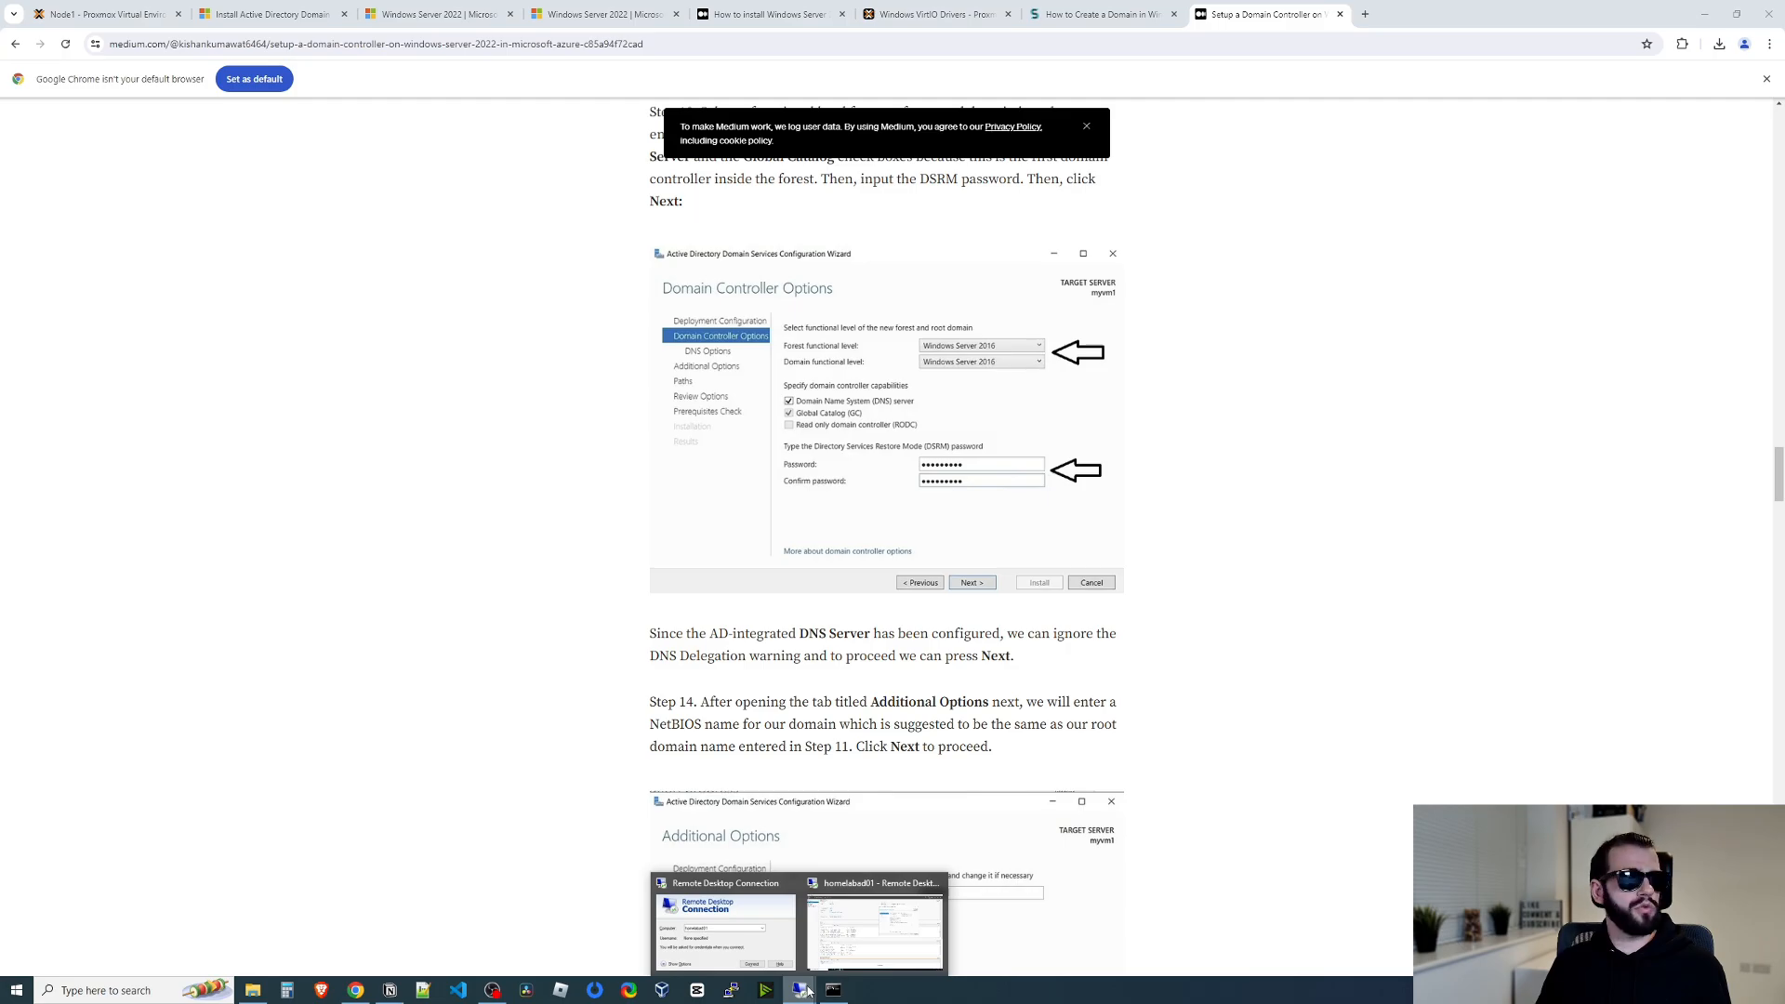
click(857, 894)
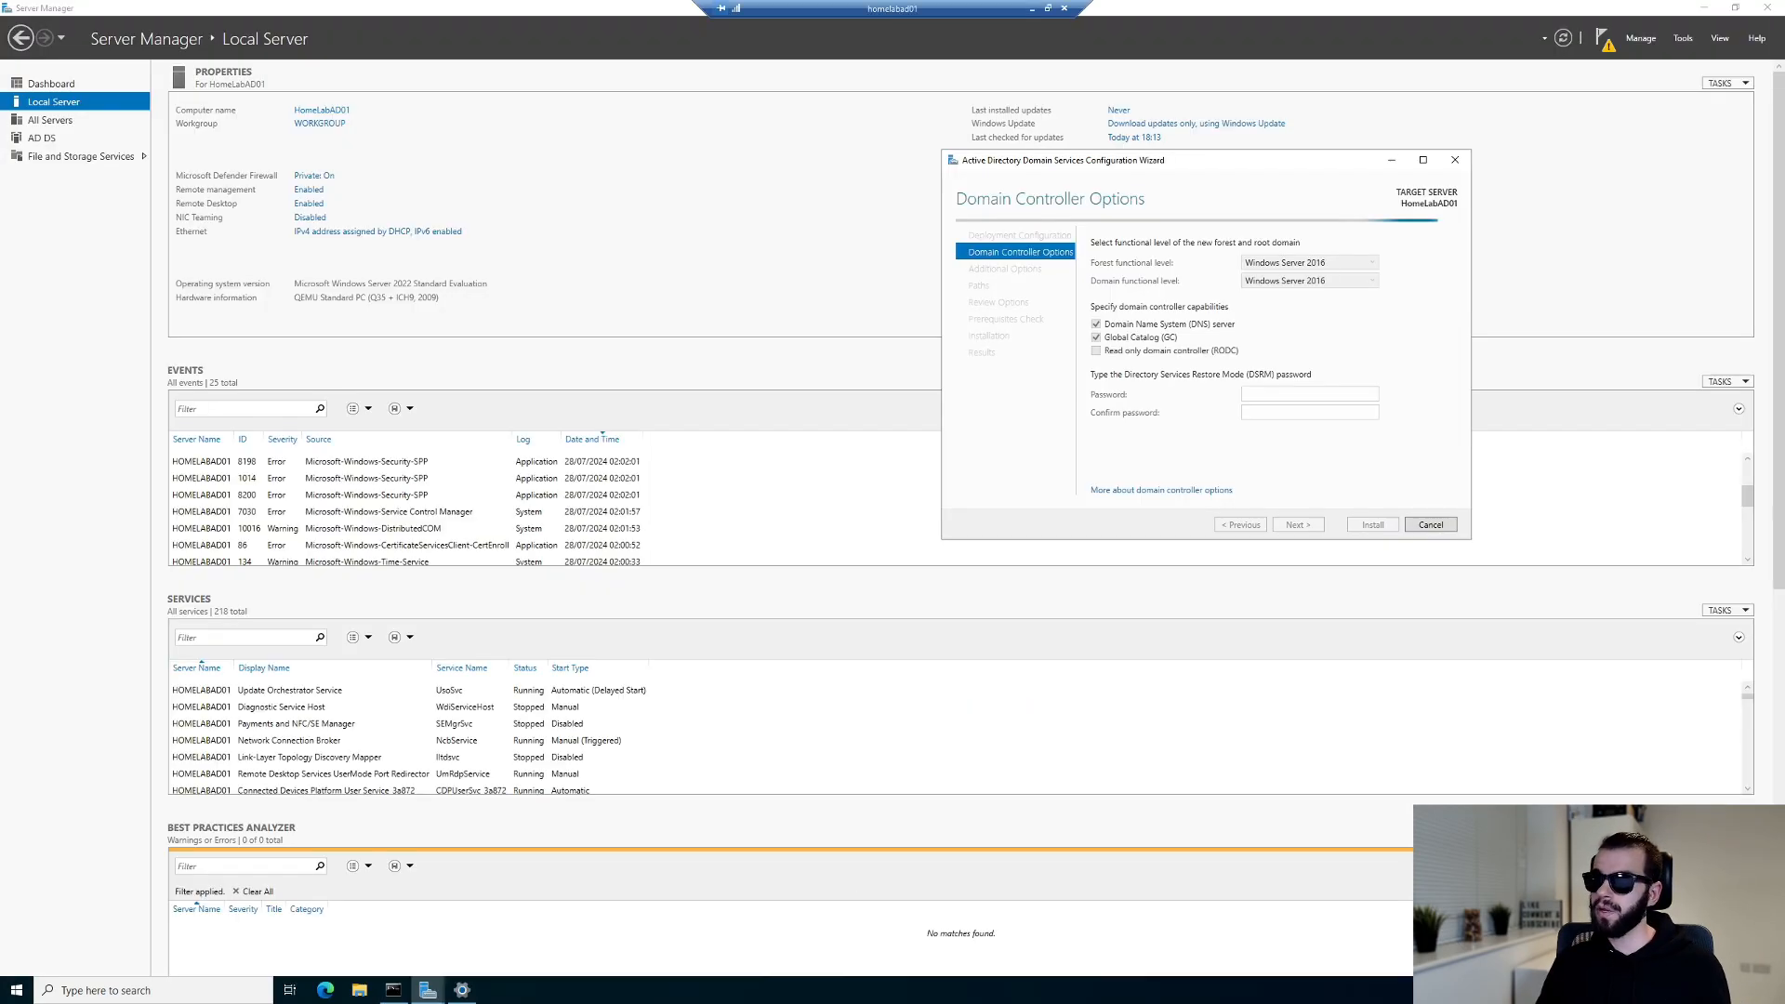
Enter and confirm the DSRM password, keeping the Windows Server 2016 functional levels, and continue to DNS Options.
drag(1203, 162, 1082, 176)
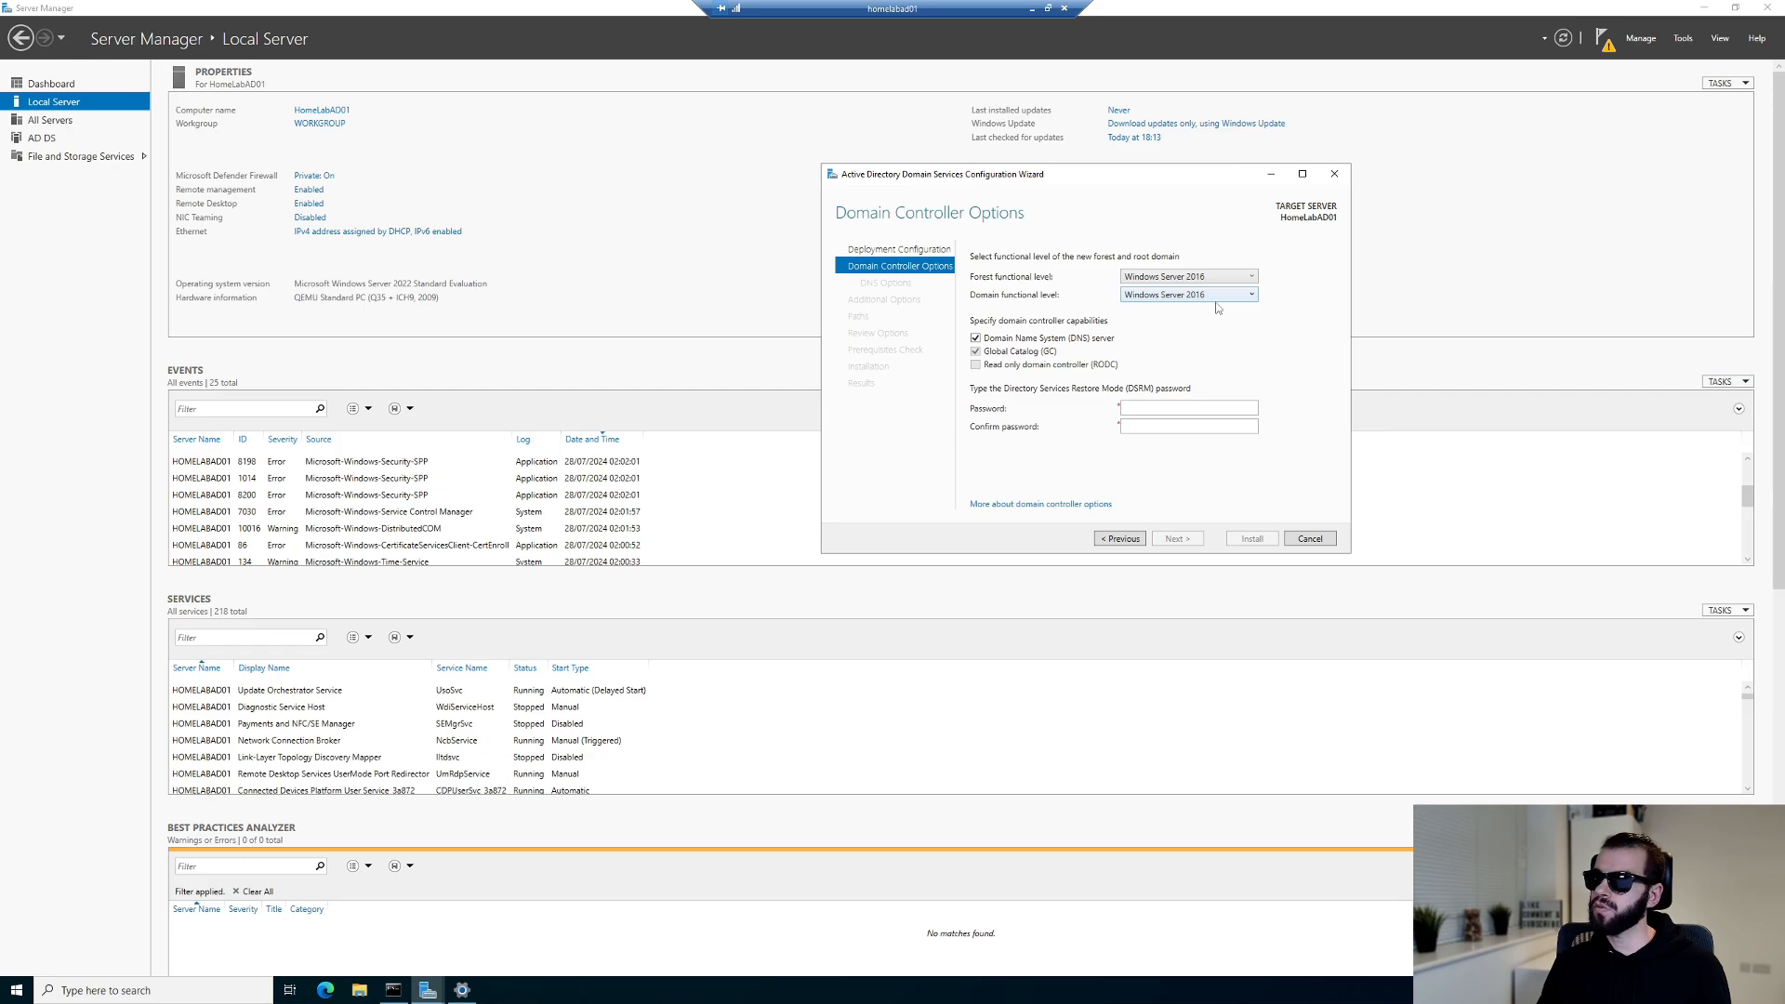
click(1180, 409)
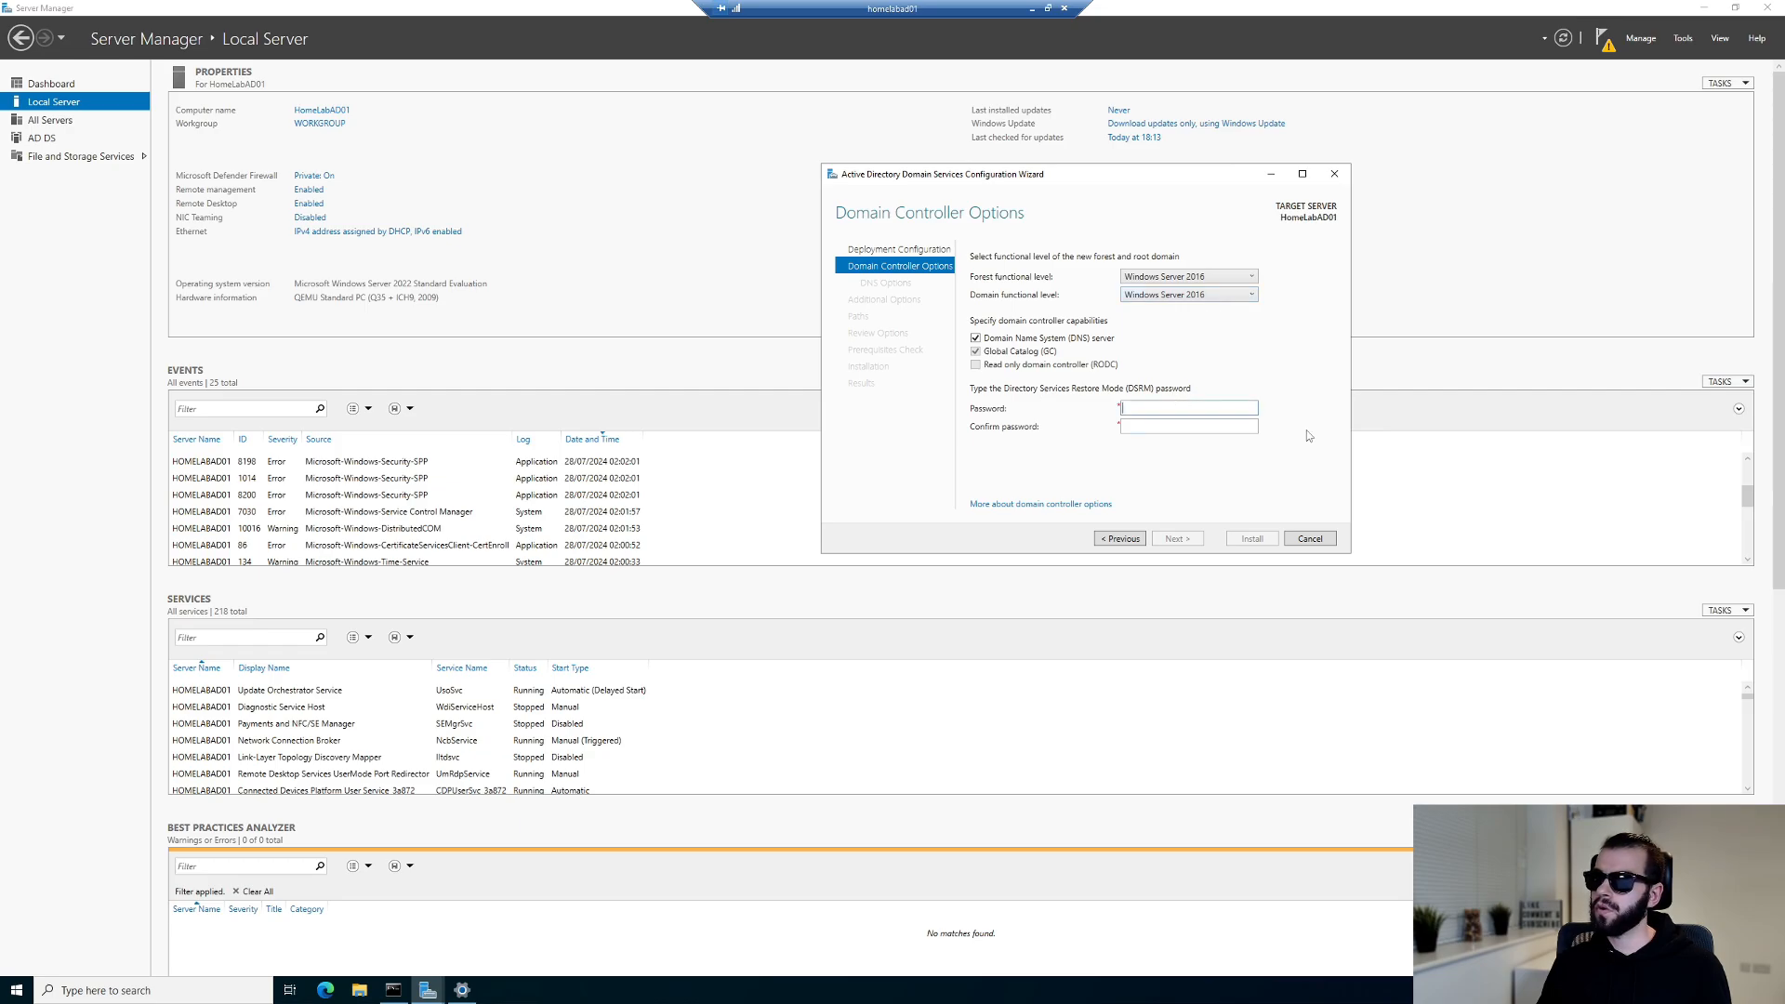
click(1196, 540)
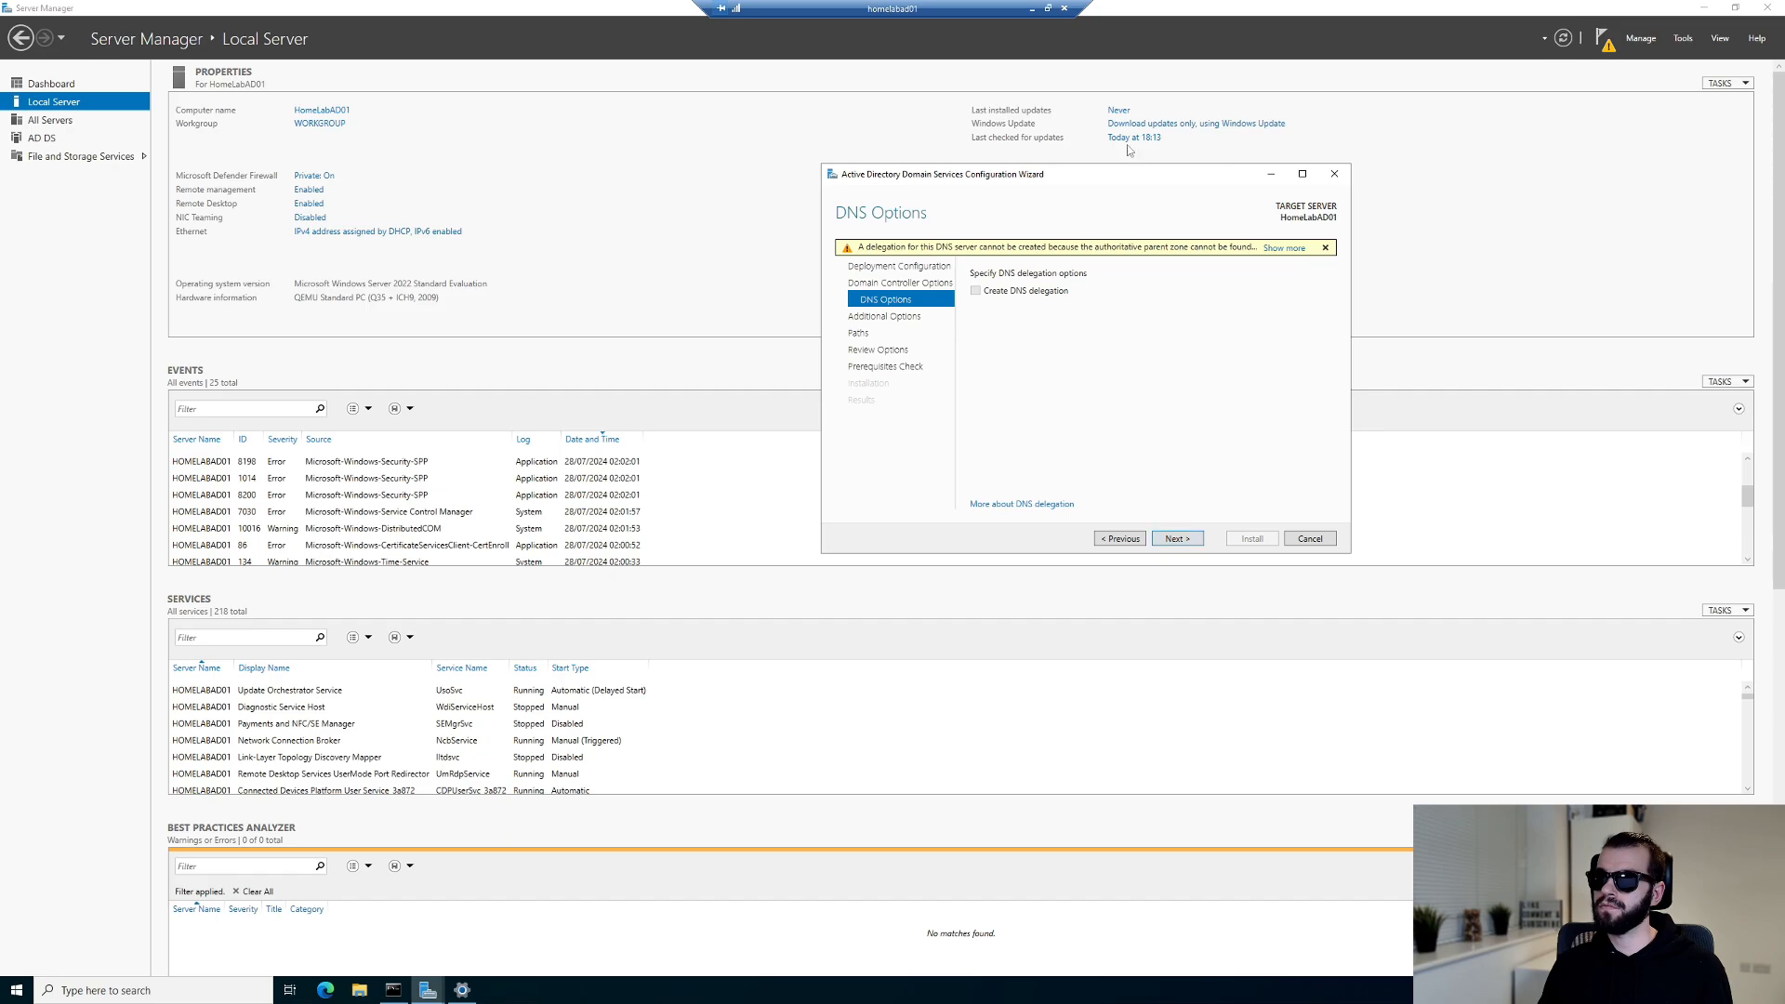
Check the Medium guide for the DNS delegation, NetBIOS name and Paths steps, and return to the remote session.
key(alt+Tab)
scroll(1197, 457, down, 15)
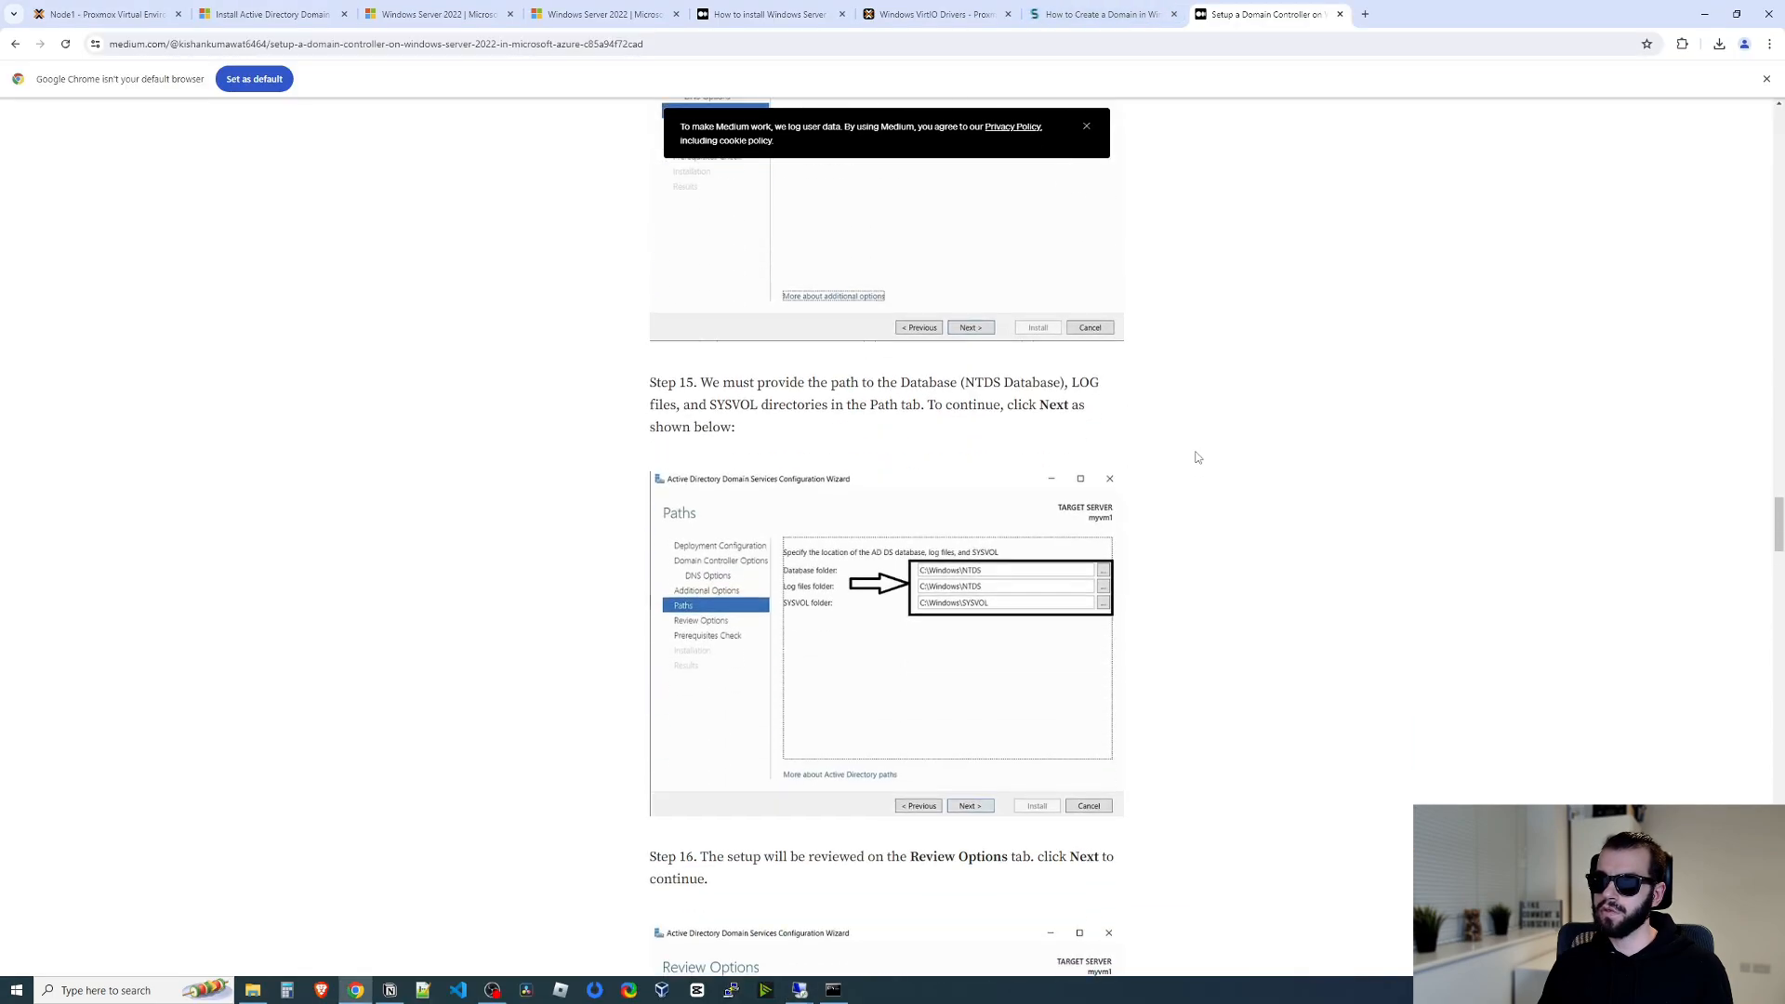
scroll(1193, 454, up, 2)
scroll(1193, 454, up, 5)
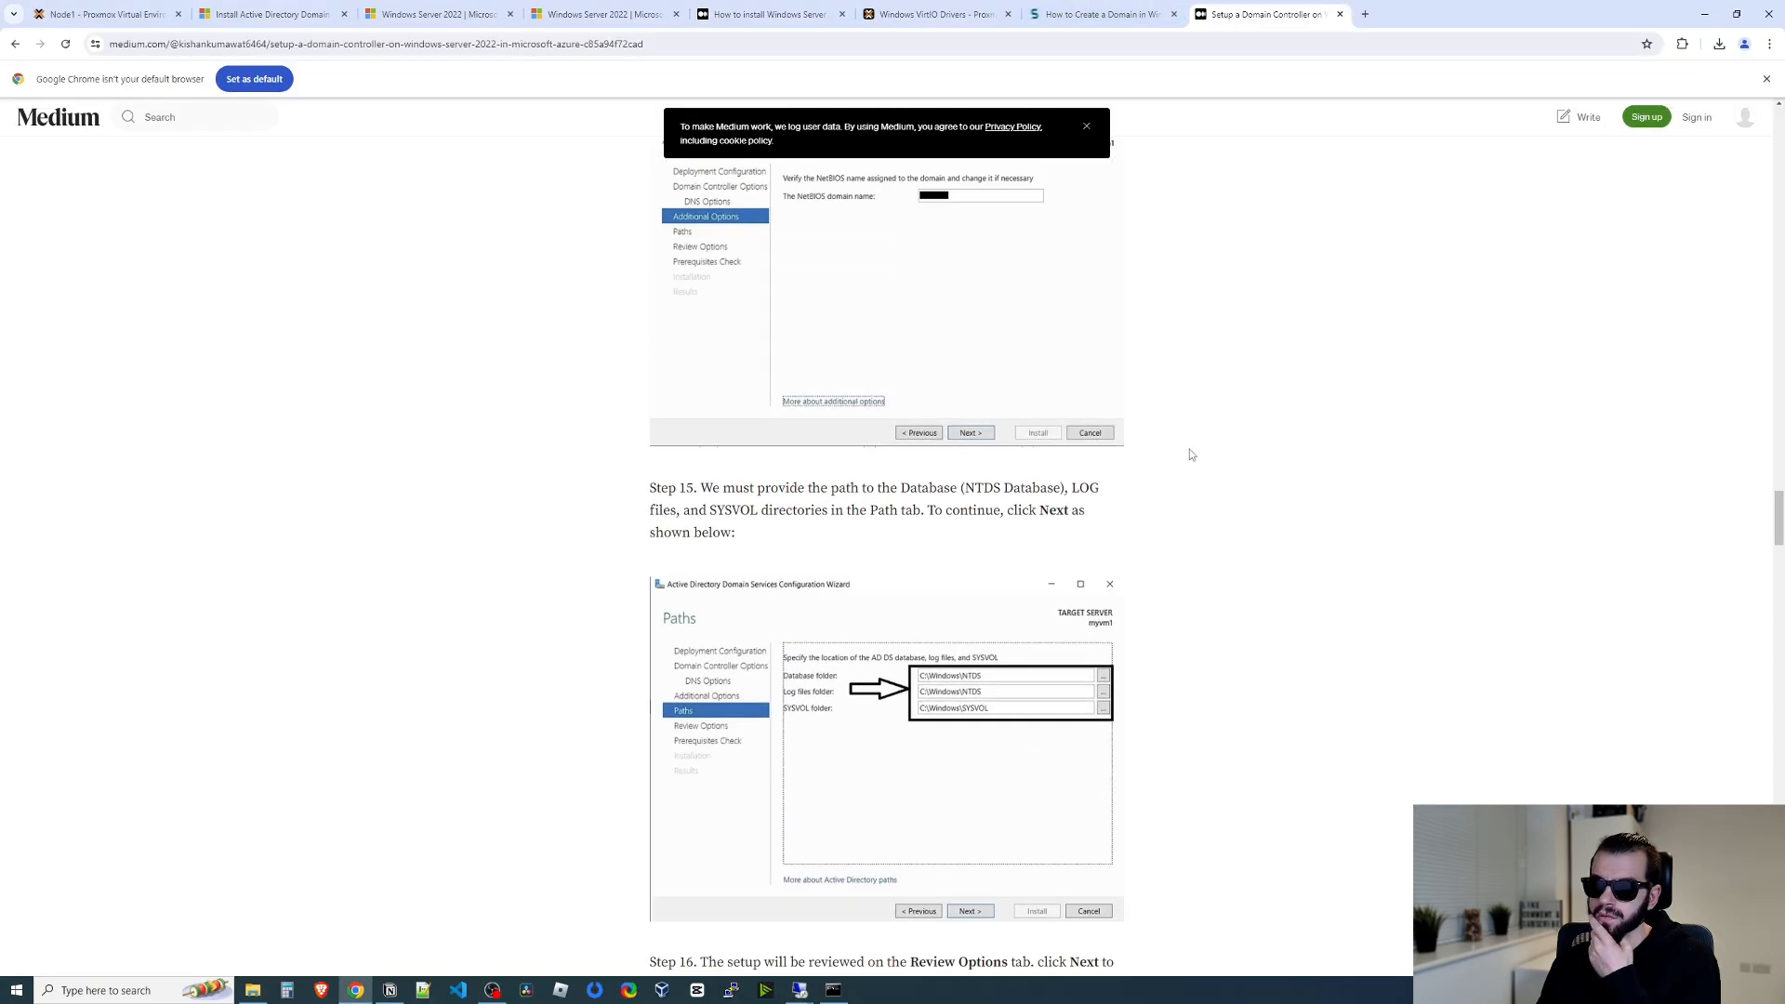
scroll(1190, 449, down, 2)
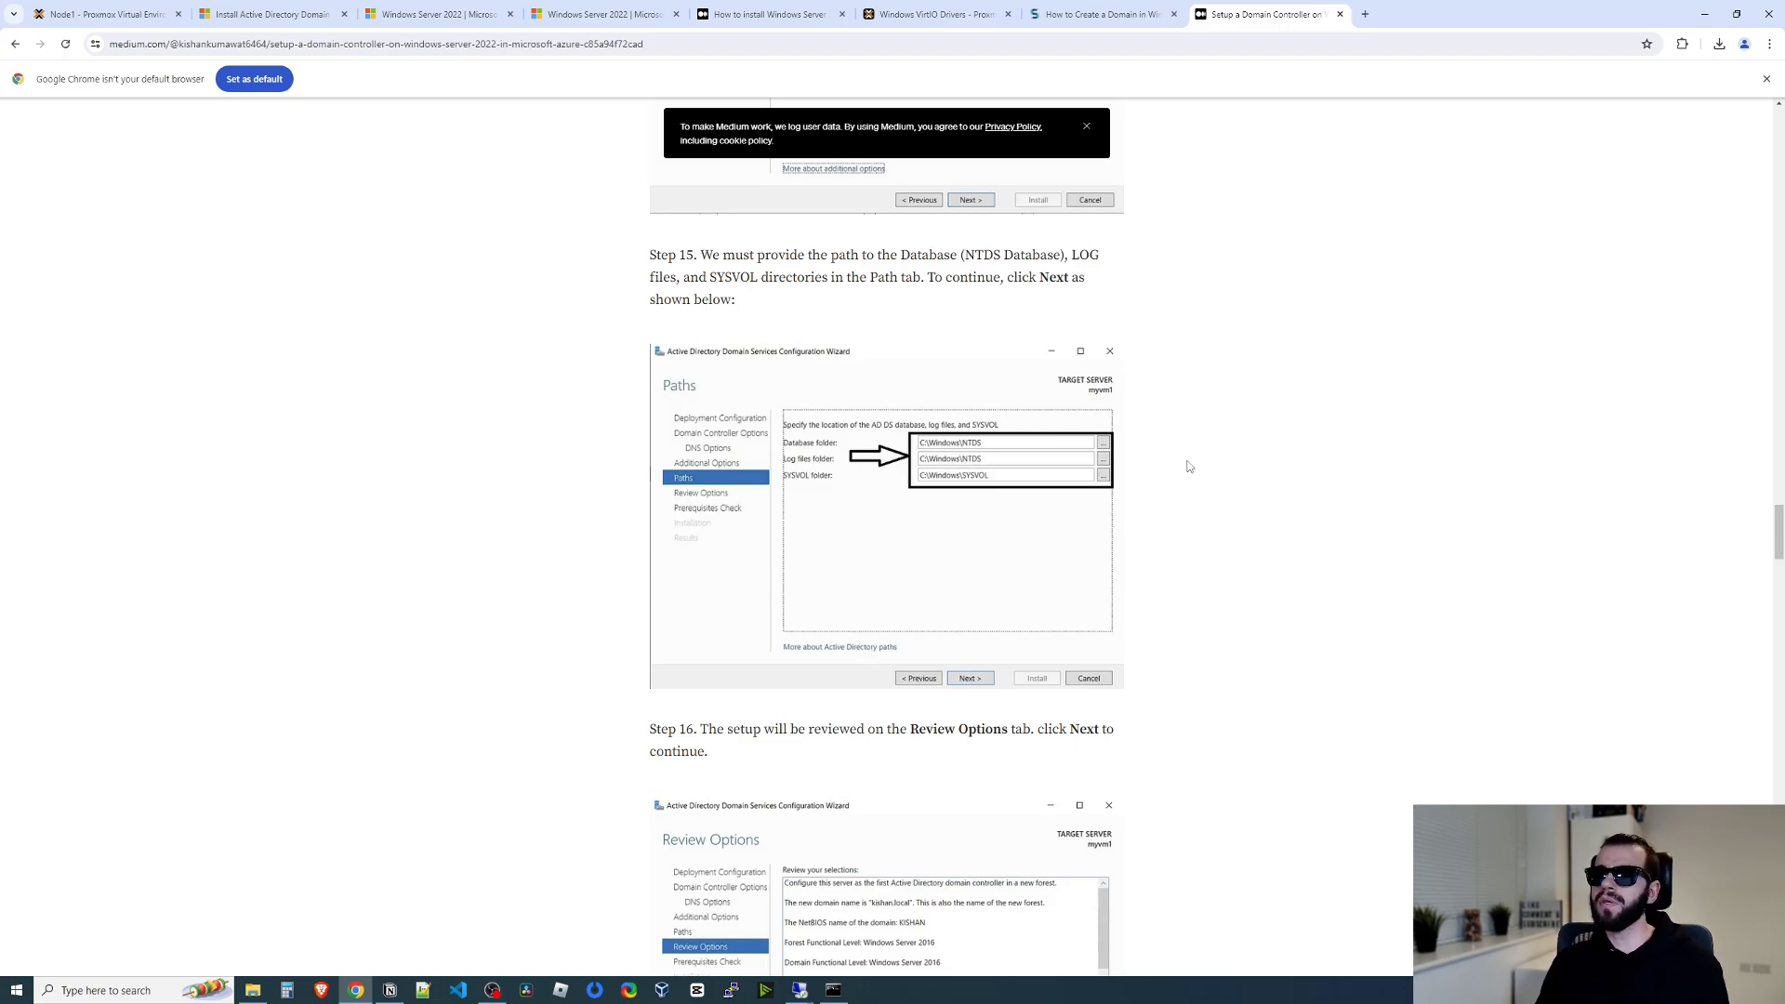
mouse_move(799, 990)
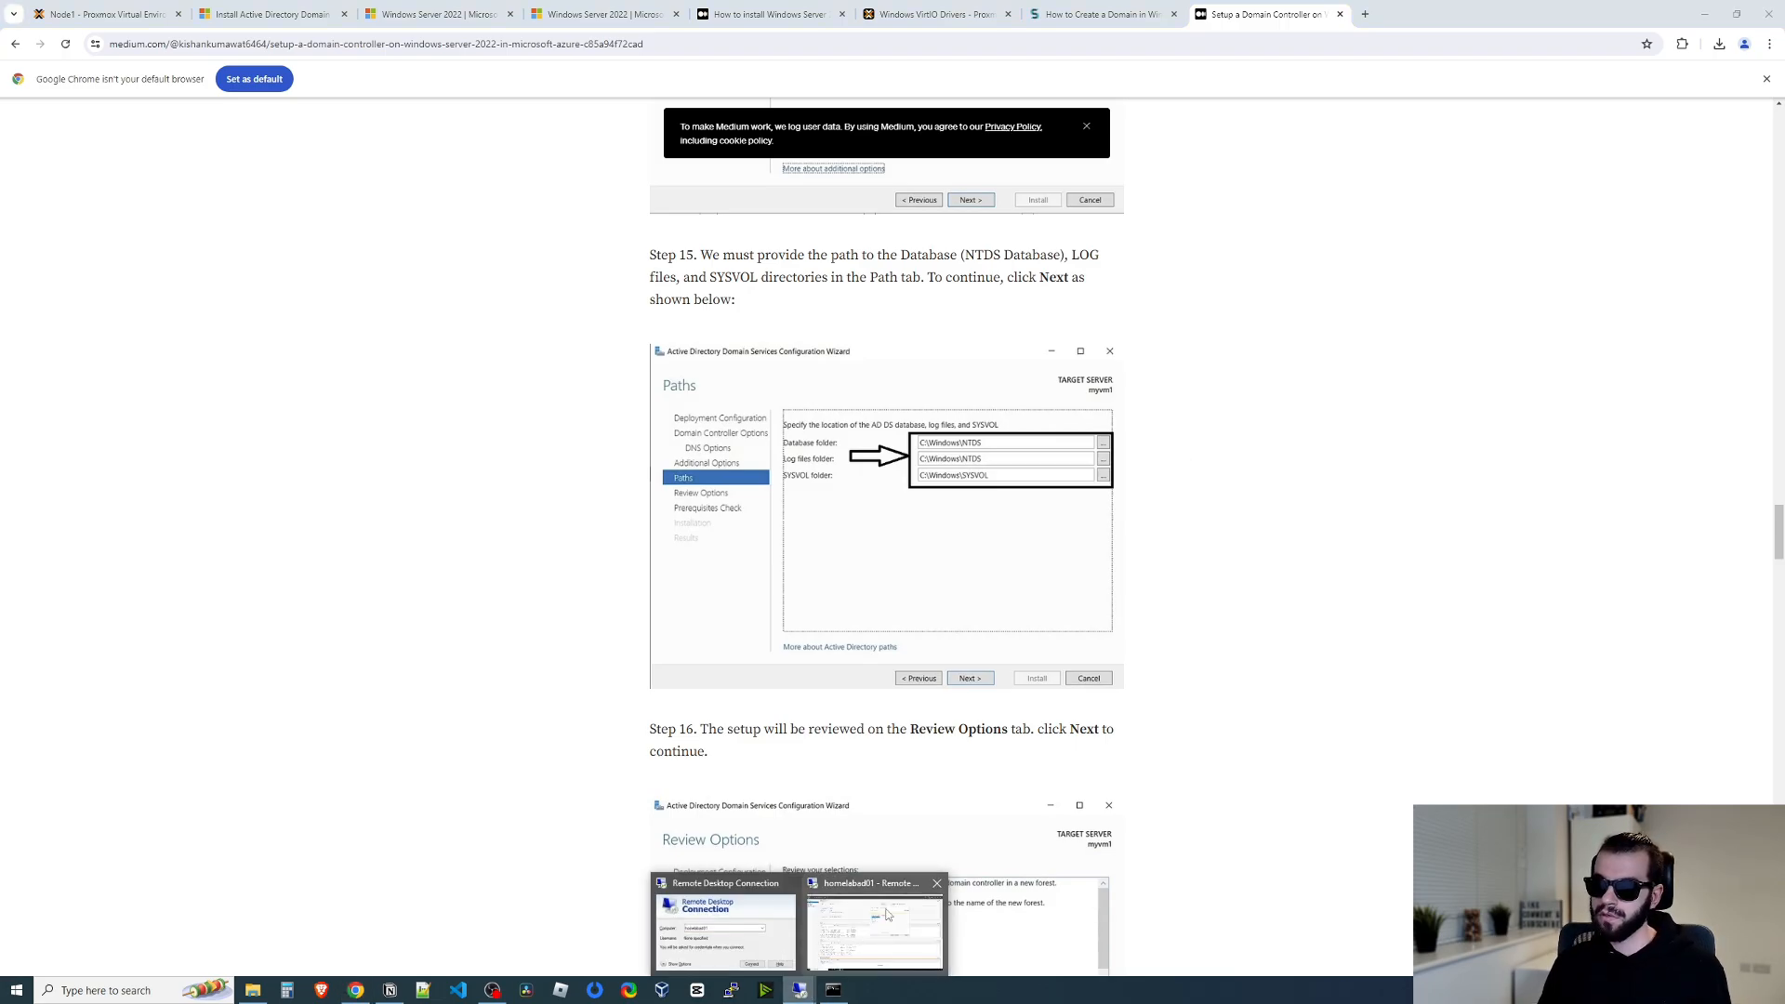
click(873, 930)
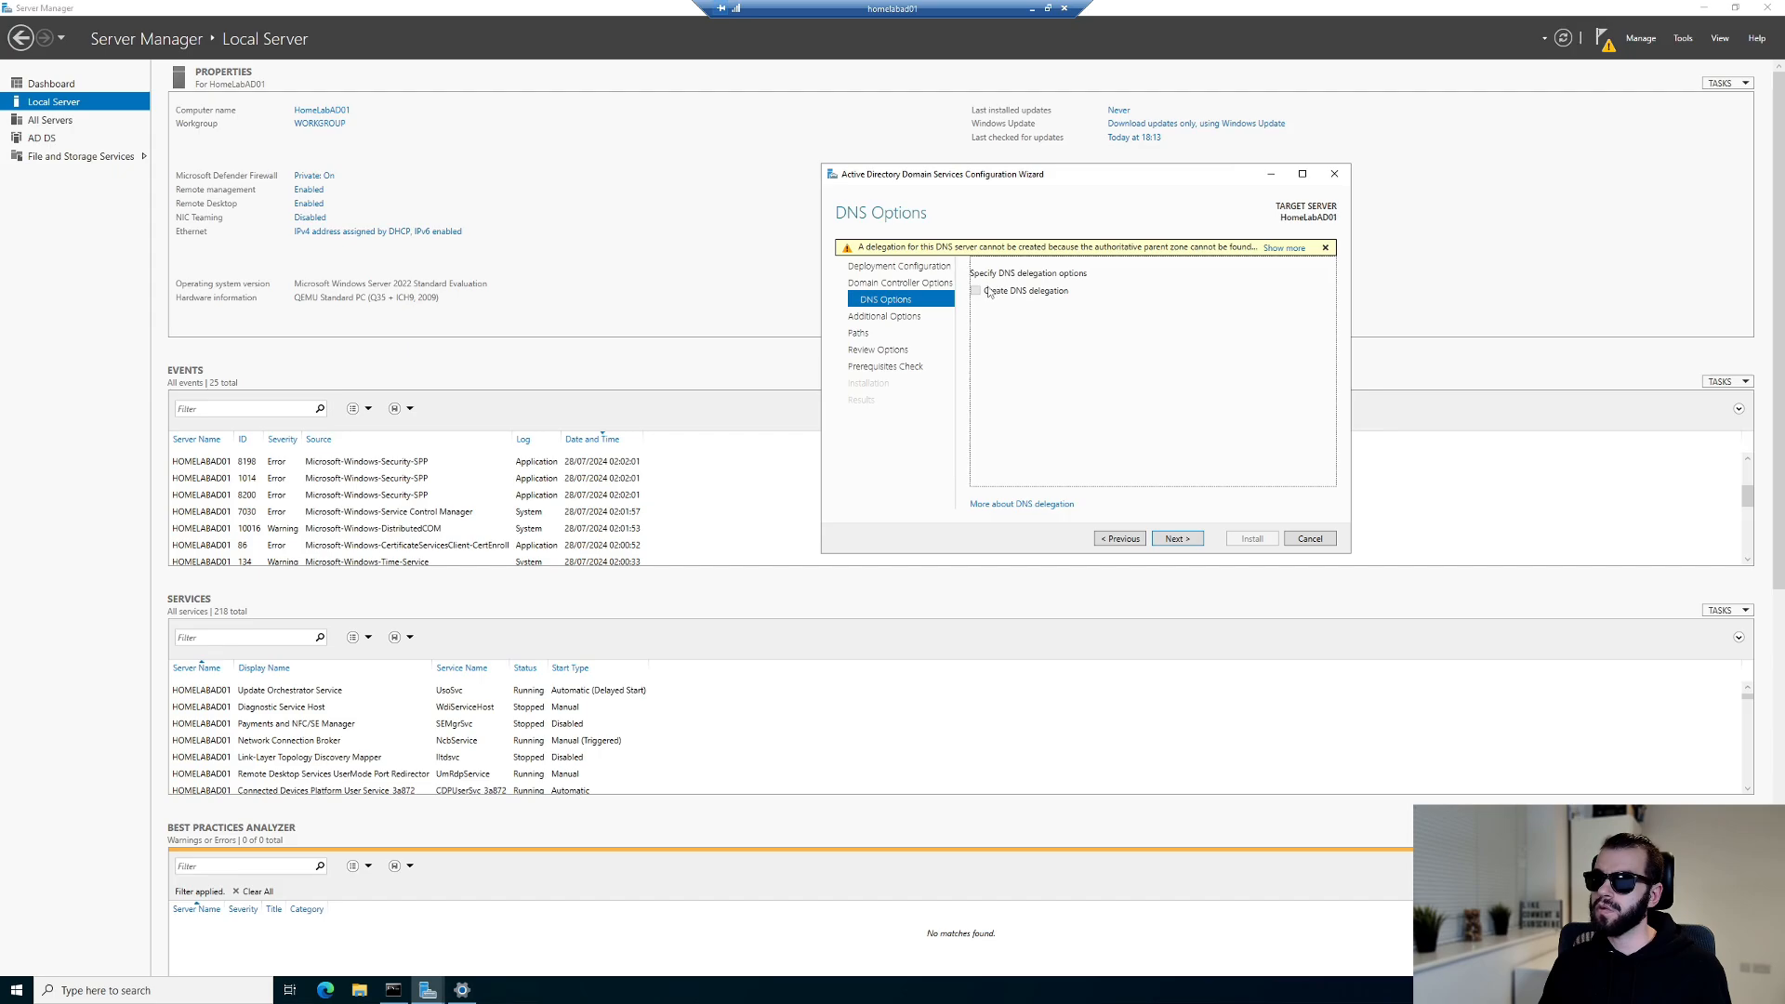
Keep the NetBIOS name BOTNET and the default NTDS and SYSVOL folders, run the prerequisites check and inspect its first error.
key(Return)
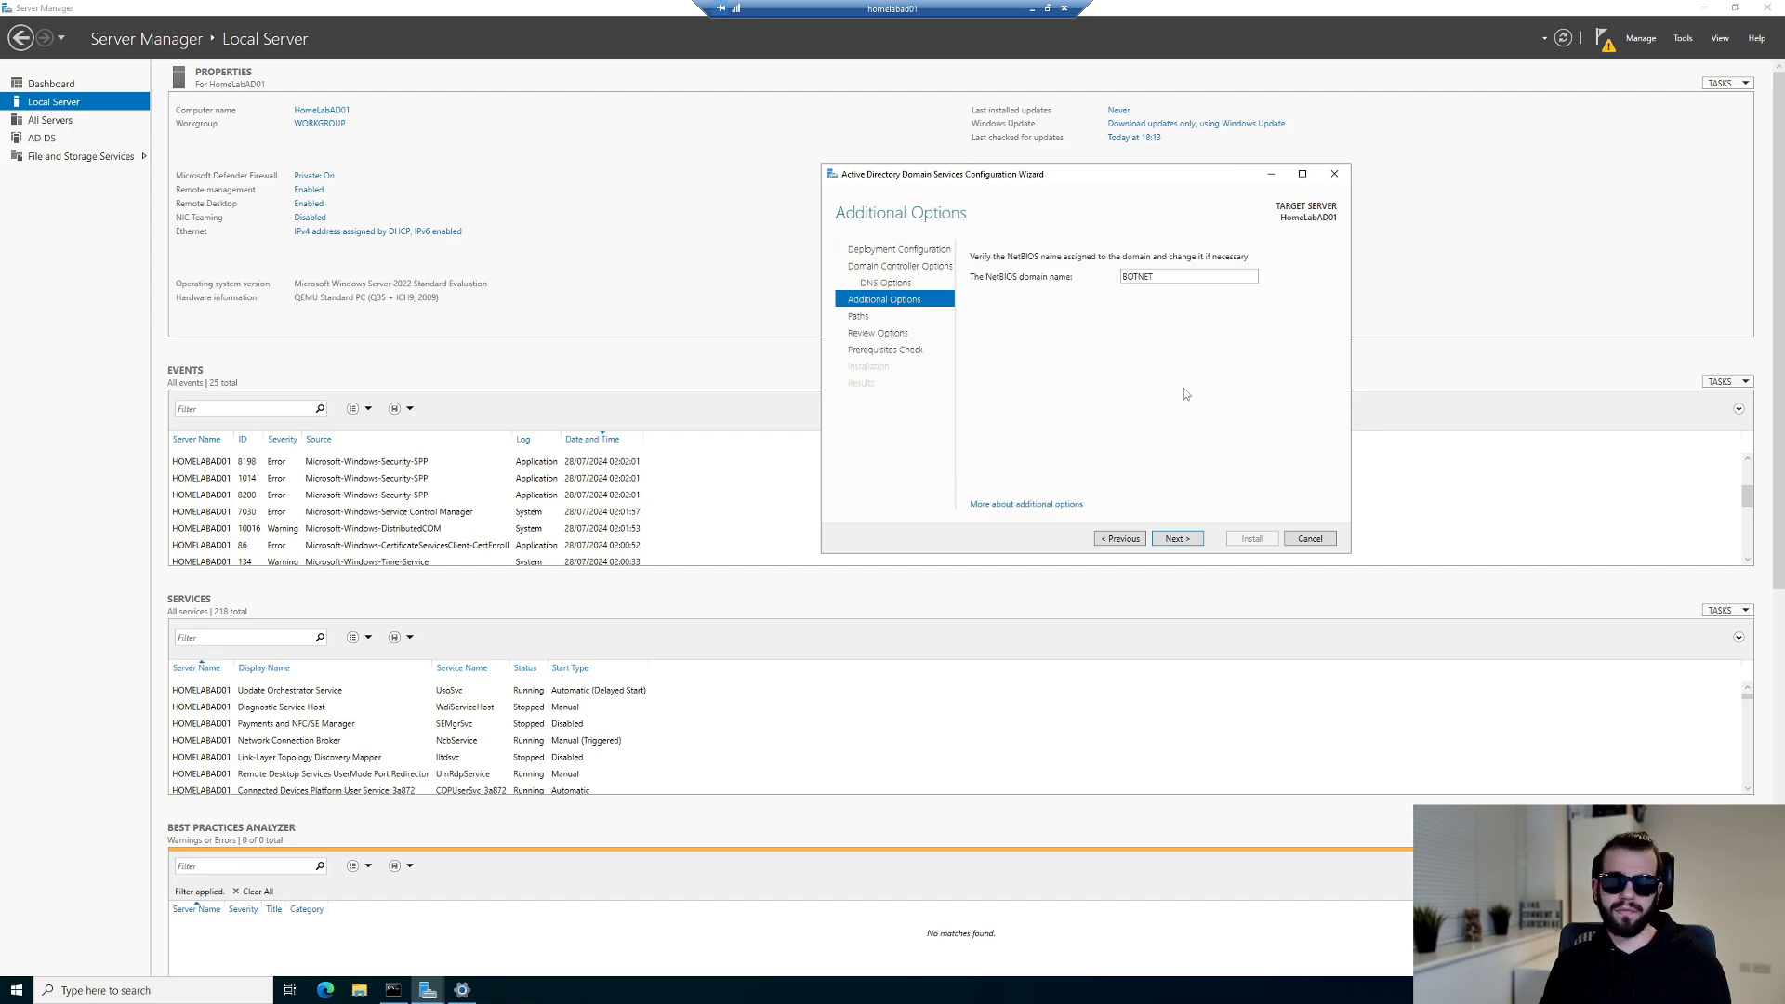
click(1188, 541)
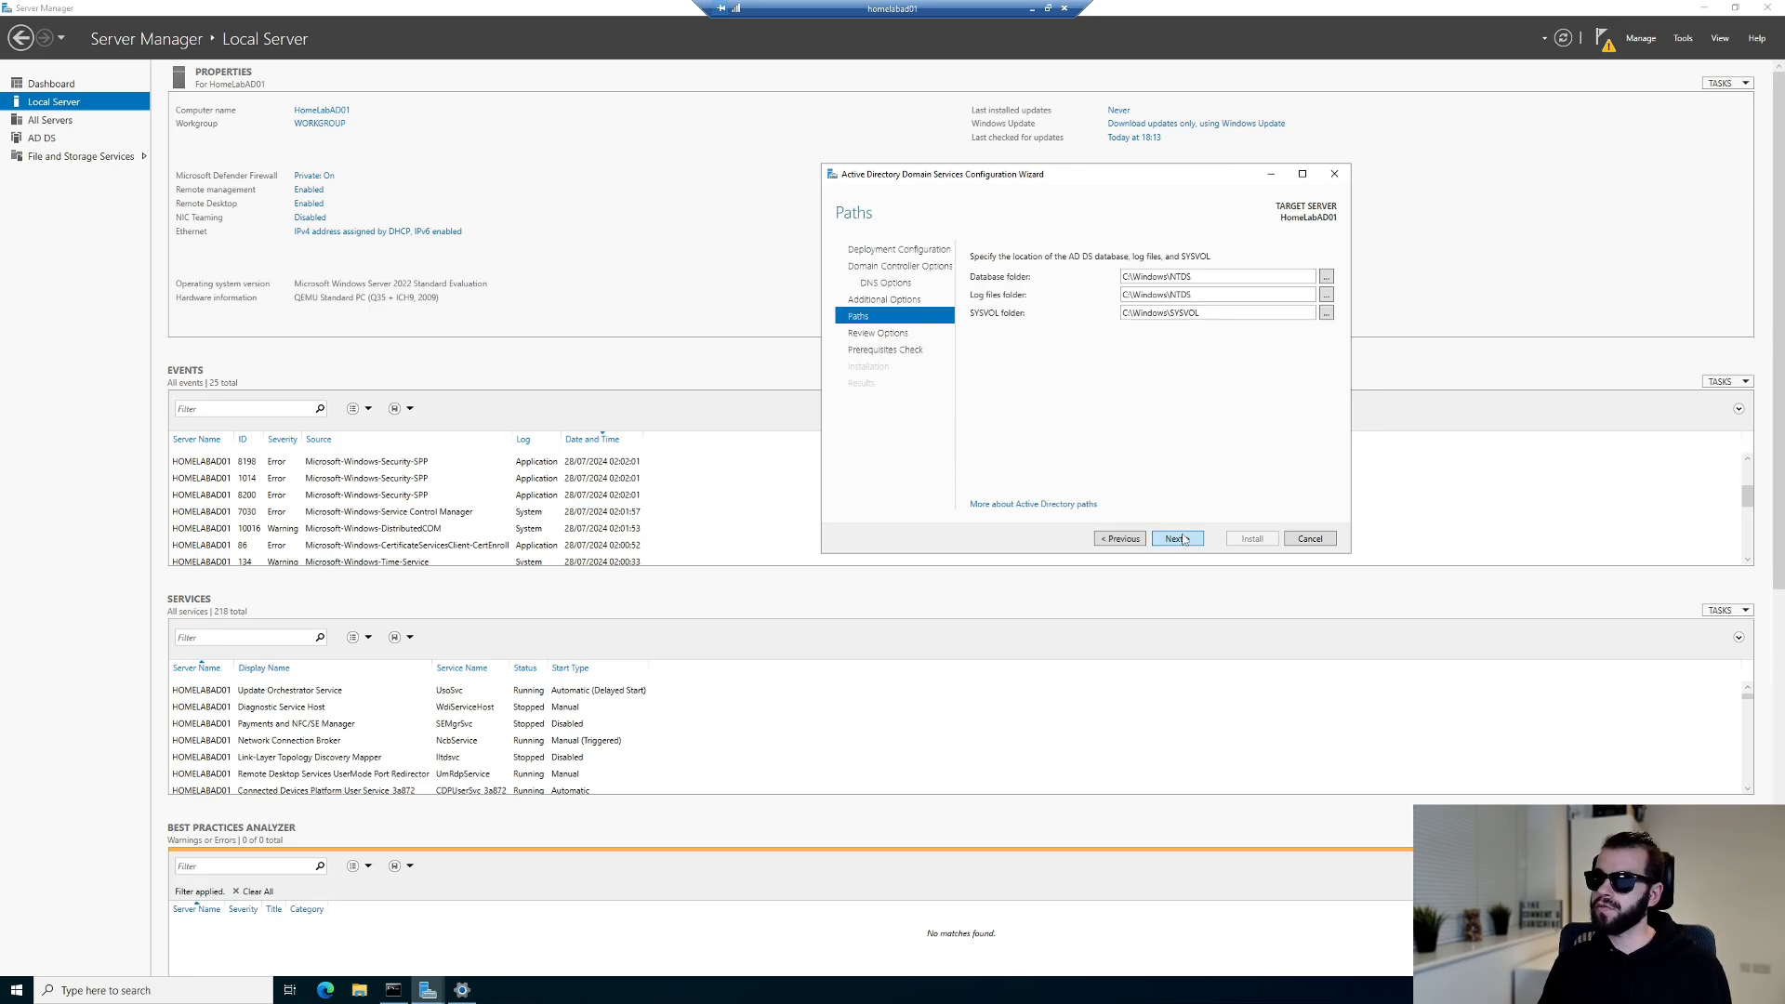
click(1183, 540)
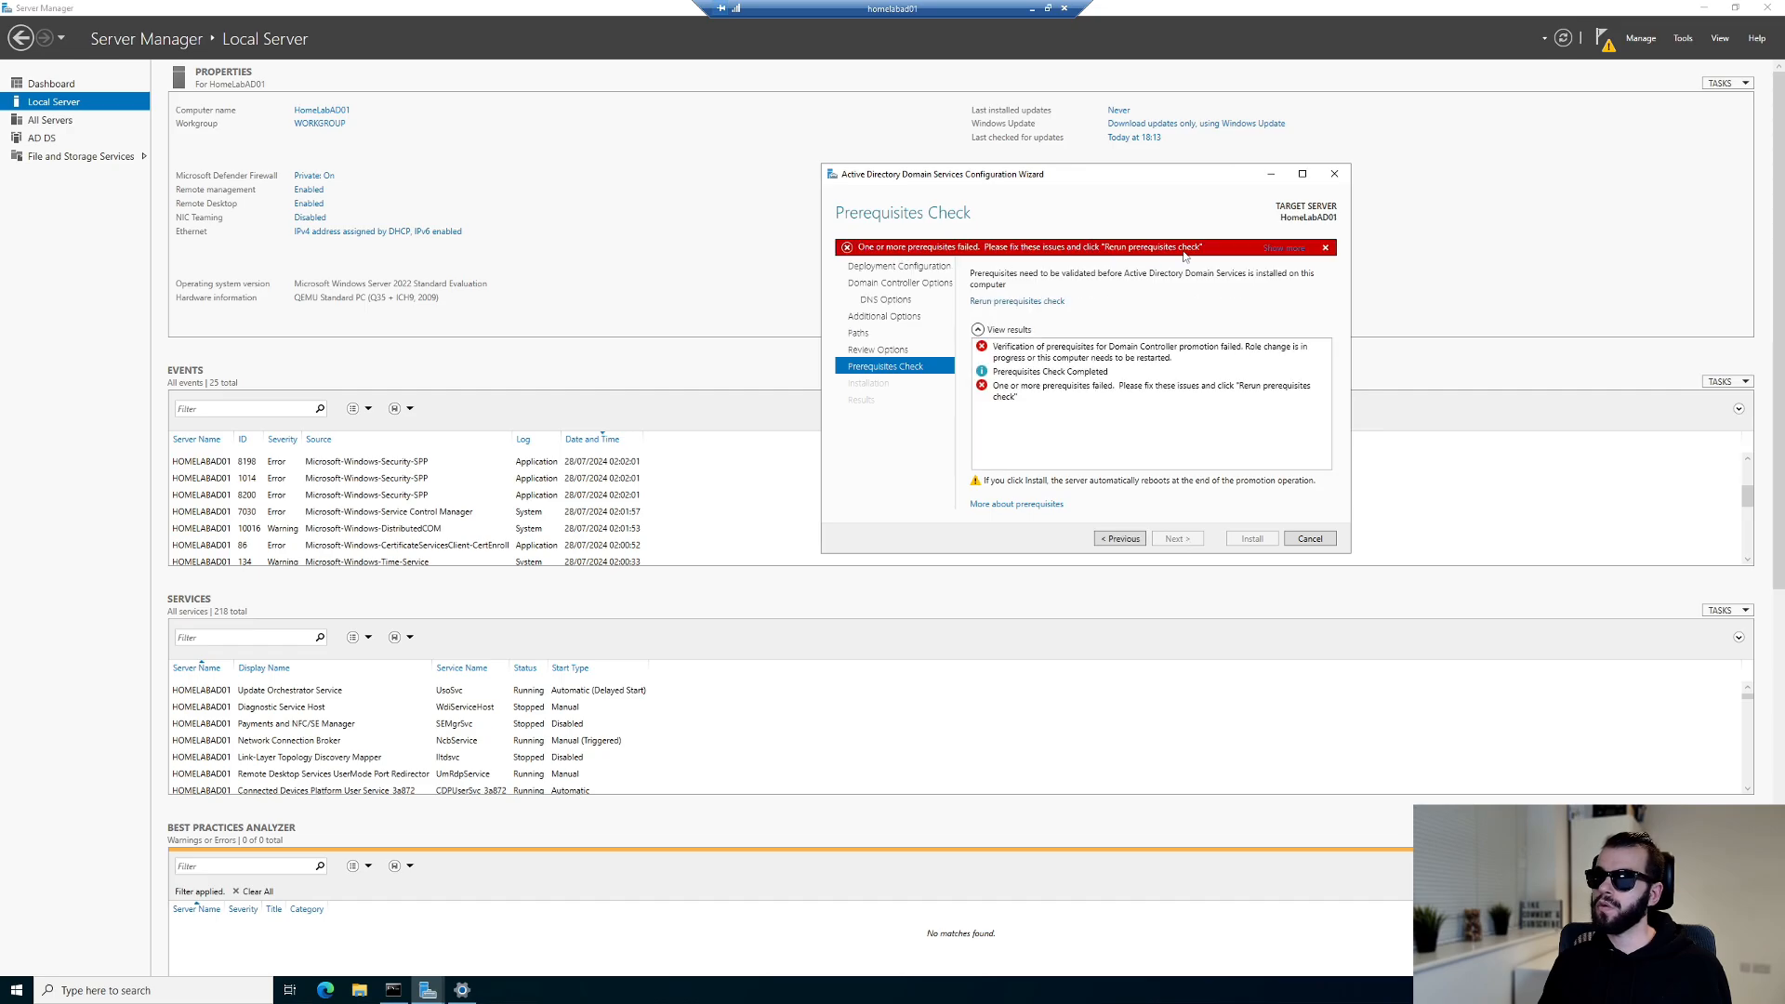
click(1069, 361)
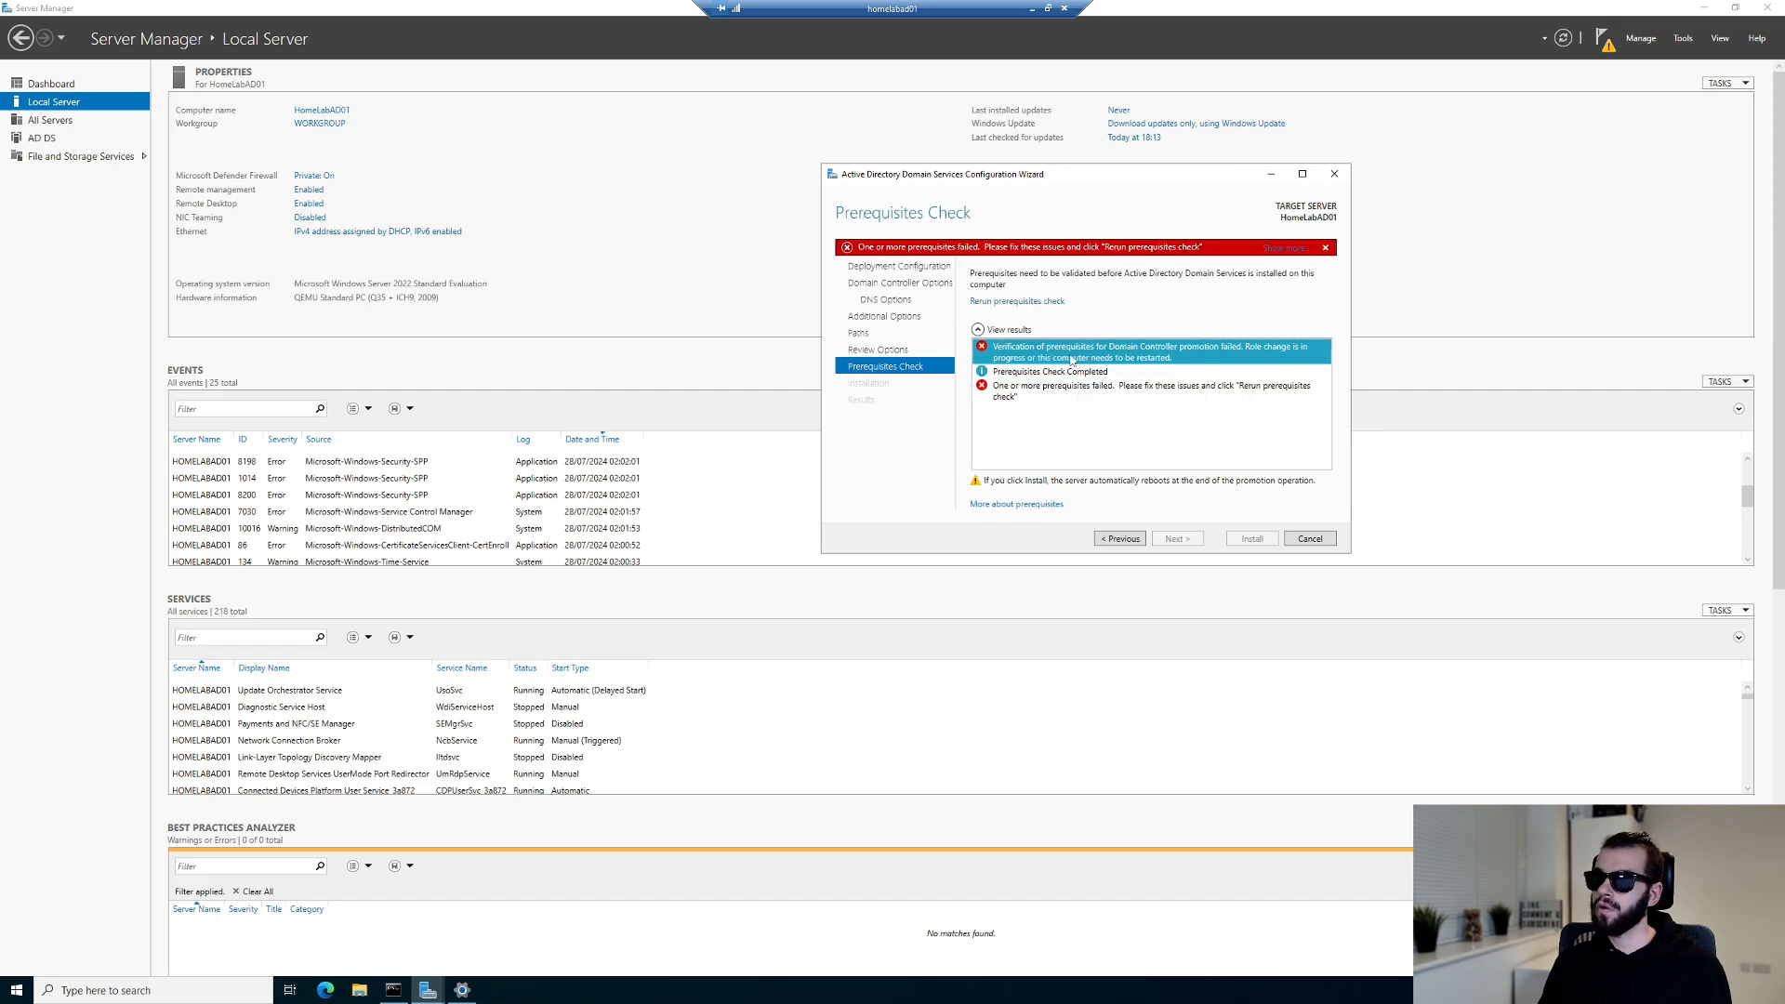
Cancel the domain services configuration wizard and restart the HomeLabAD01 server.
click(1329, 540)
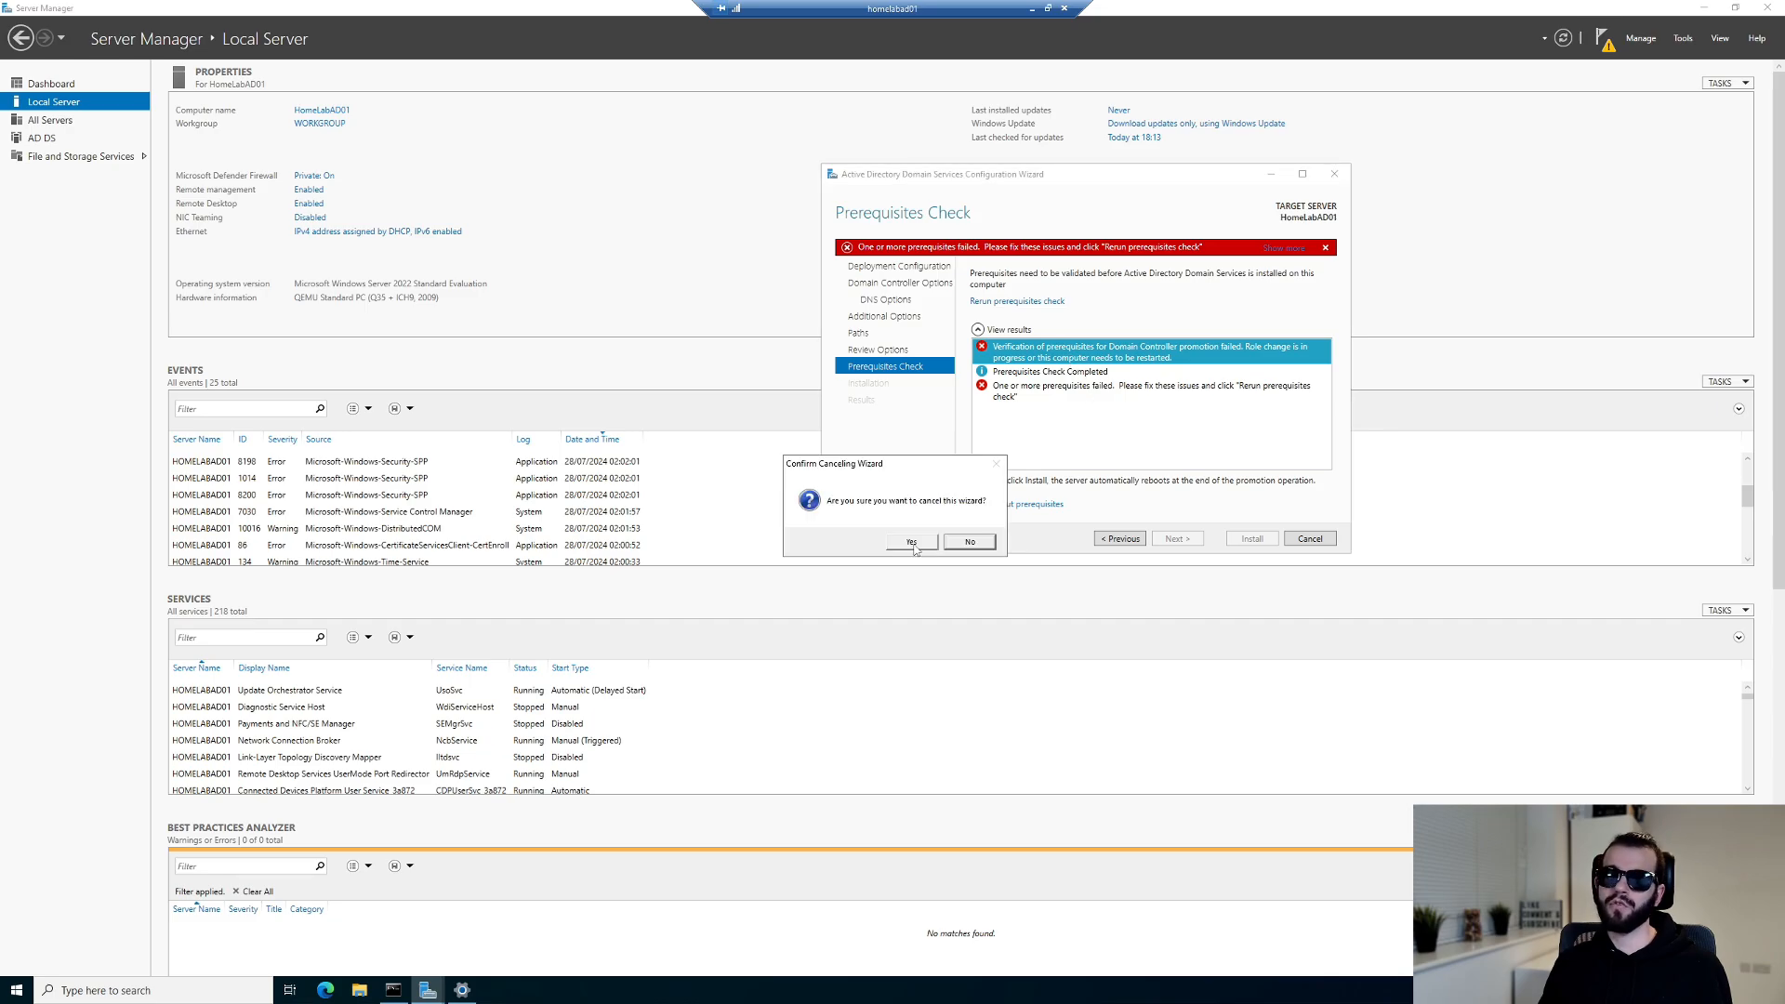
click(914, 542)
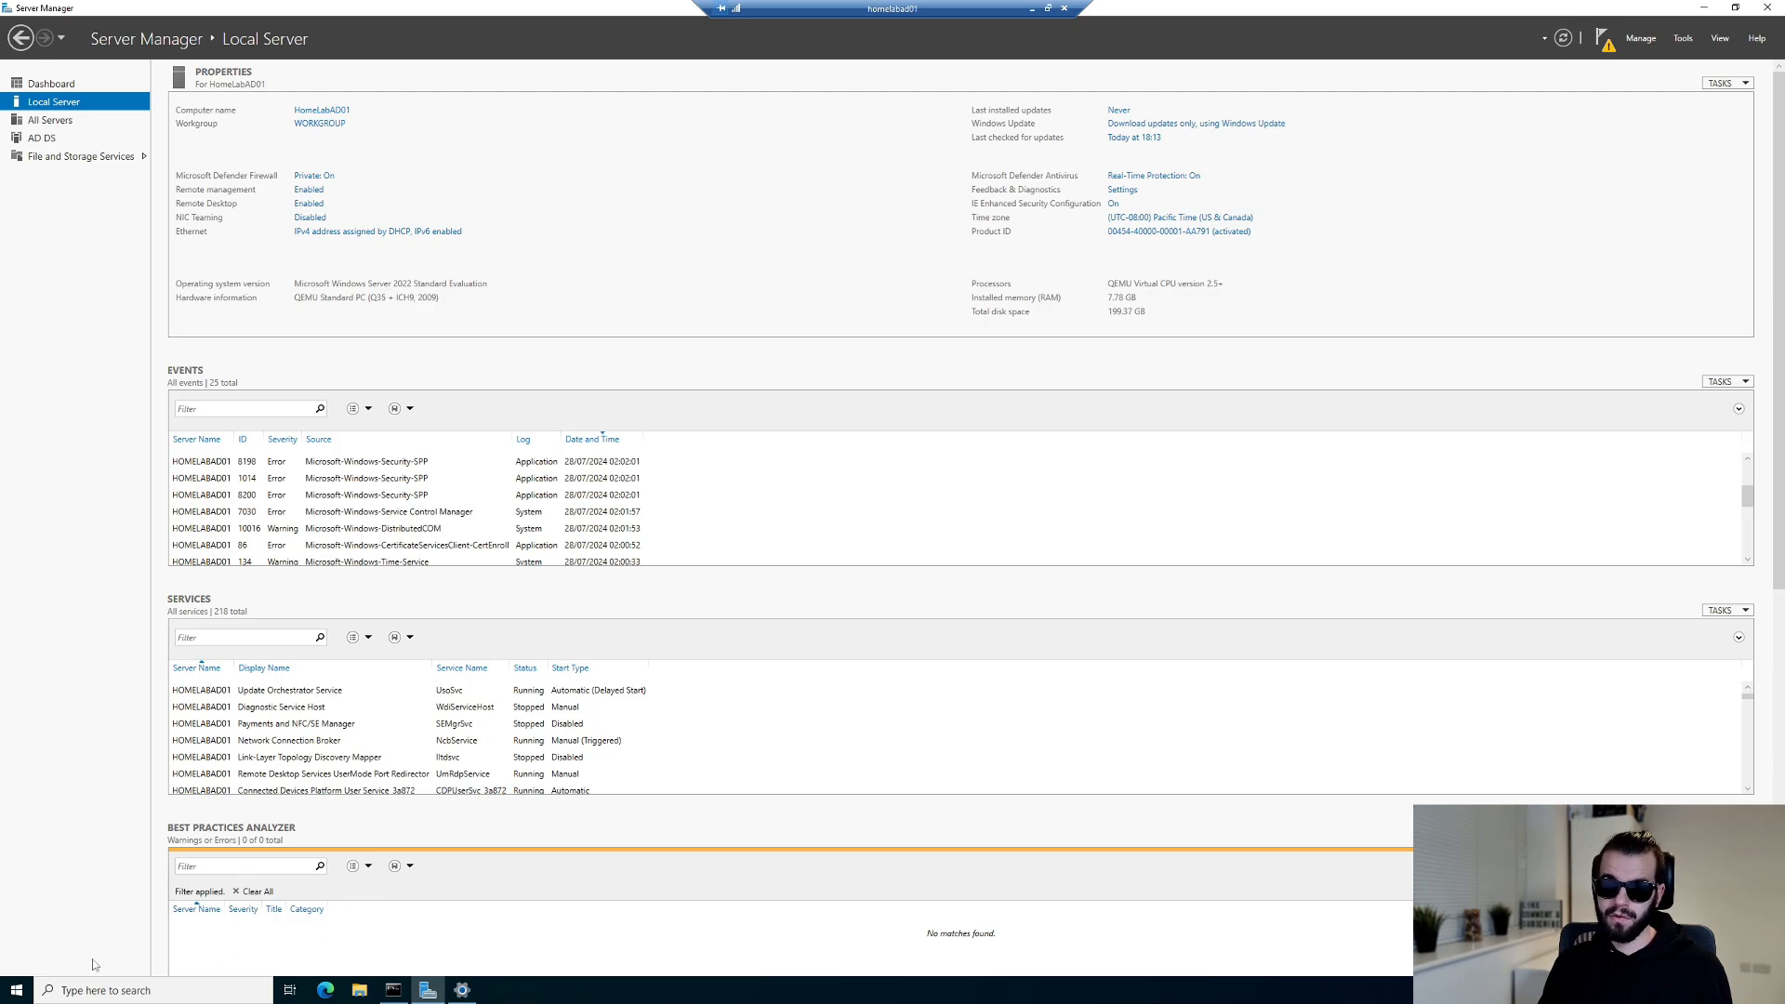
click(18, 991)
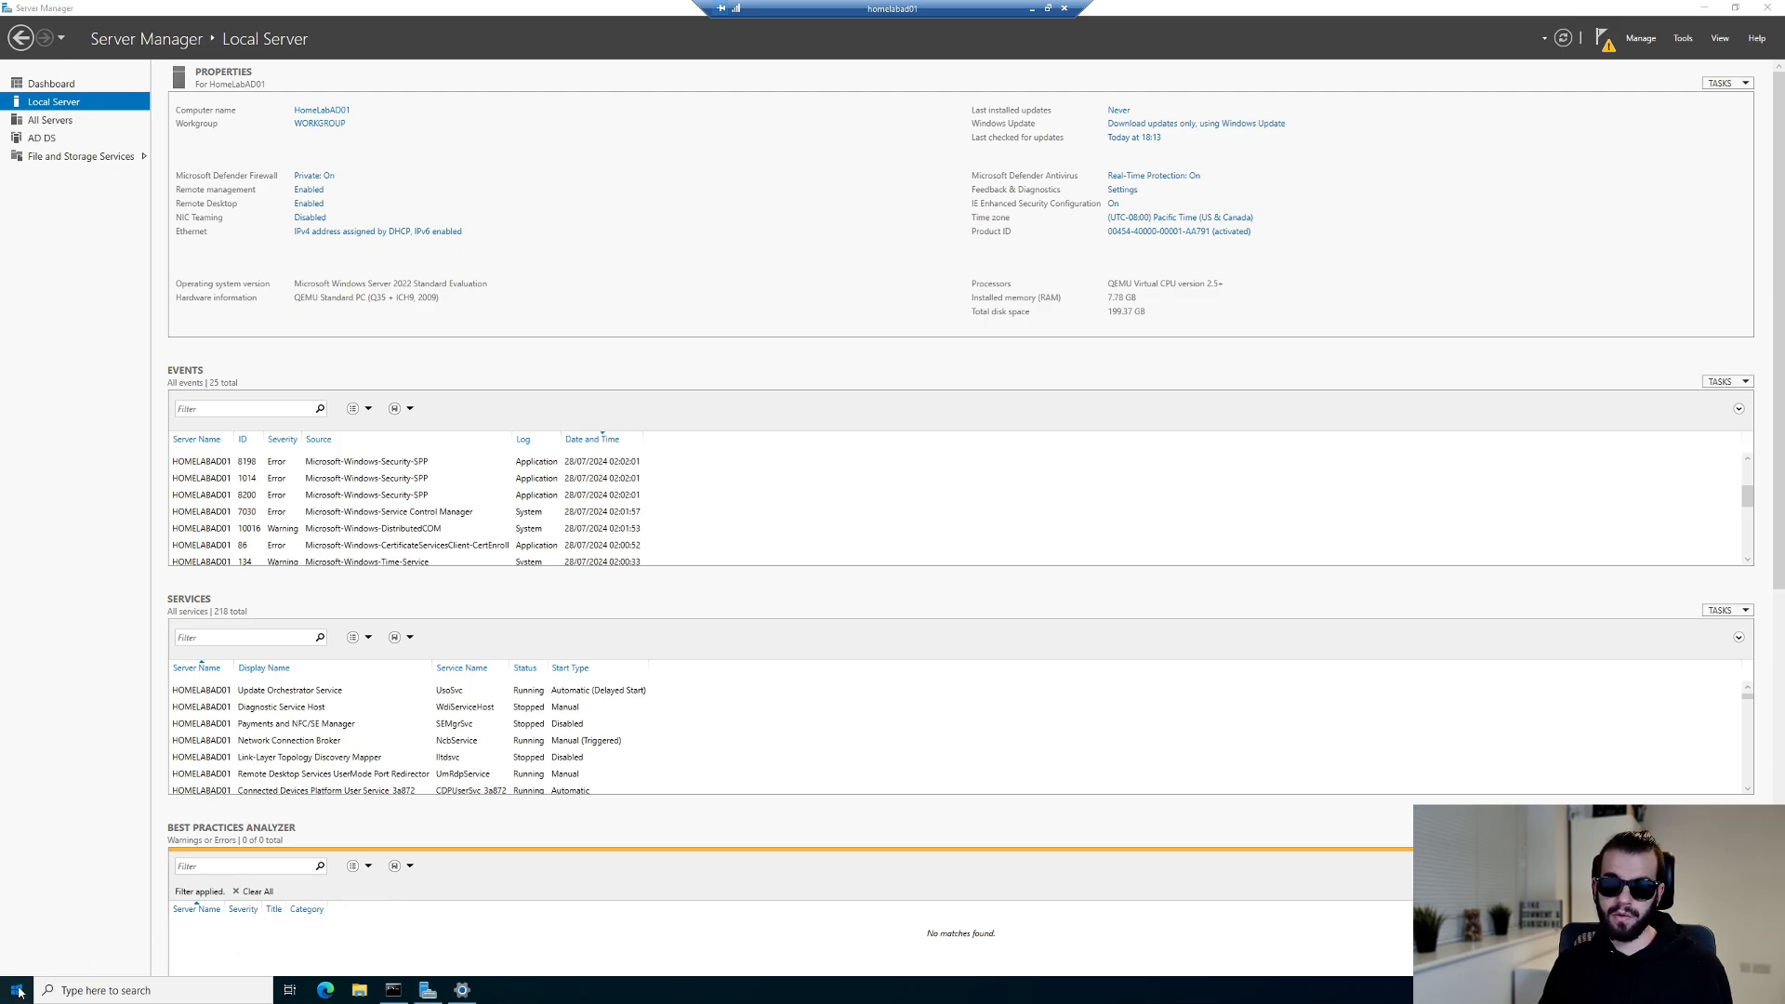
click(232, 920)
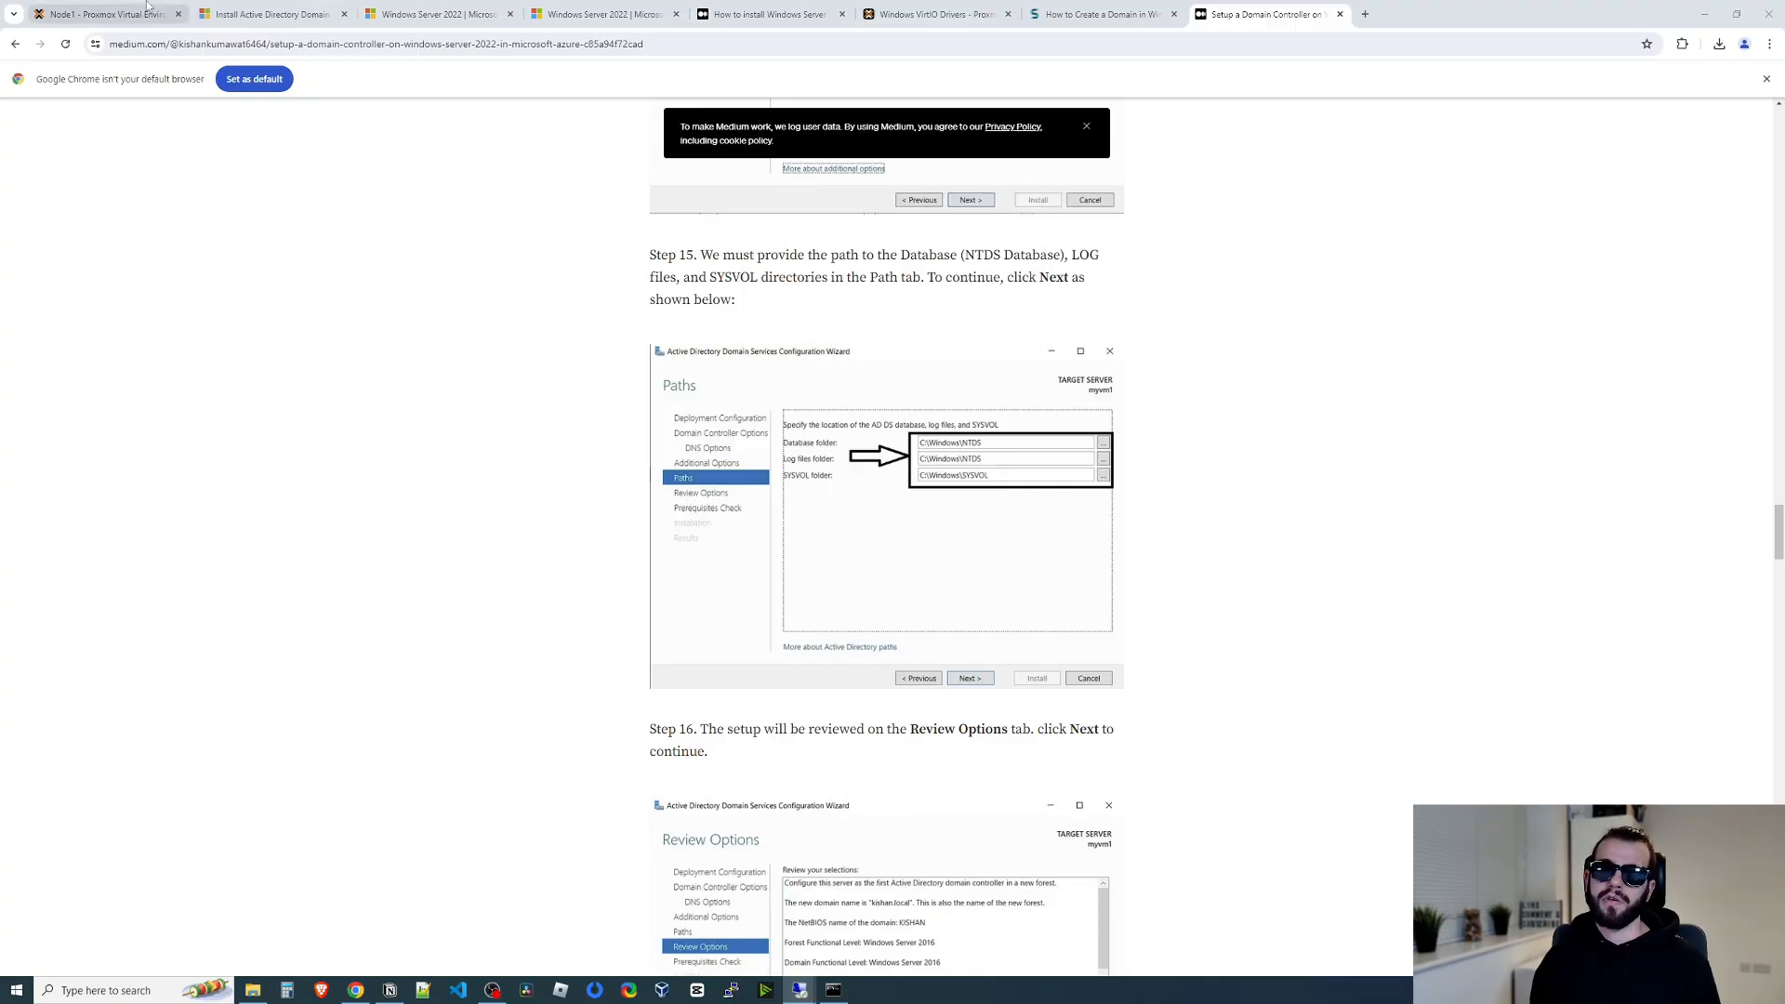
Check the HomeLabAD01 console in Proxmox and reconnect to homelabad01 over Remote Desktop with the administrator account password, remembering the credentials.
click(146, 11)
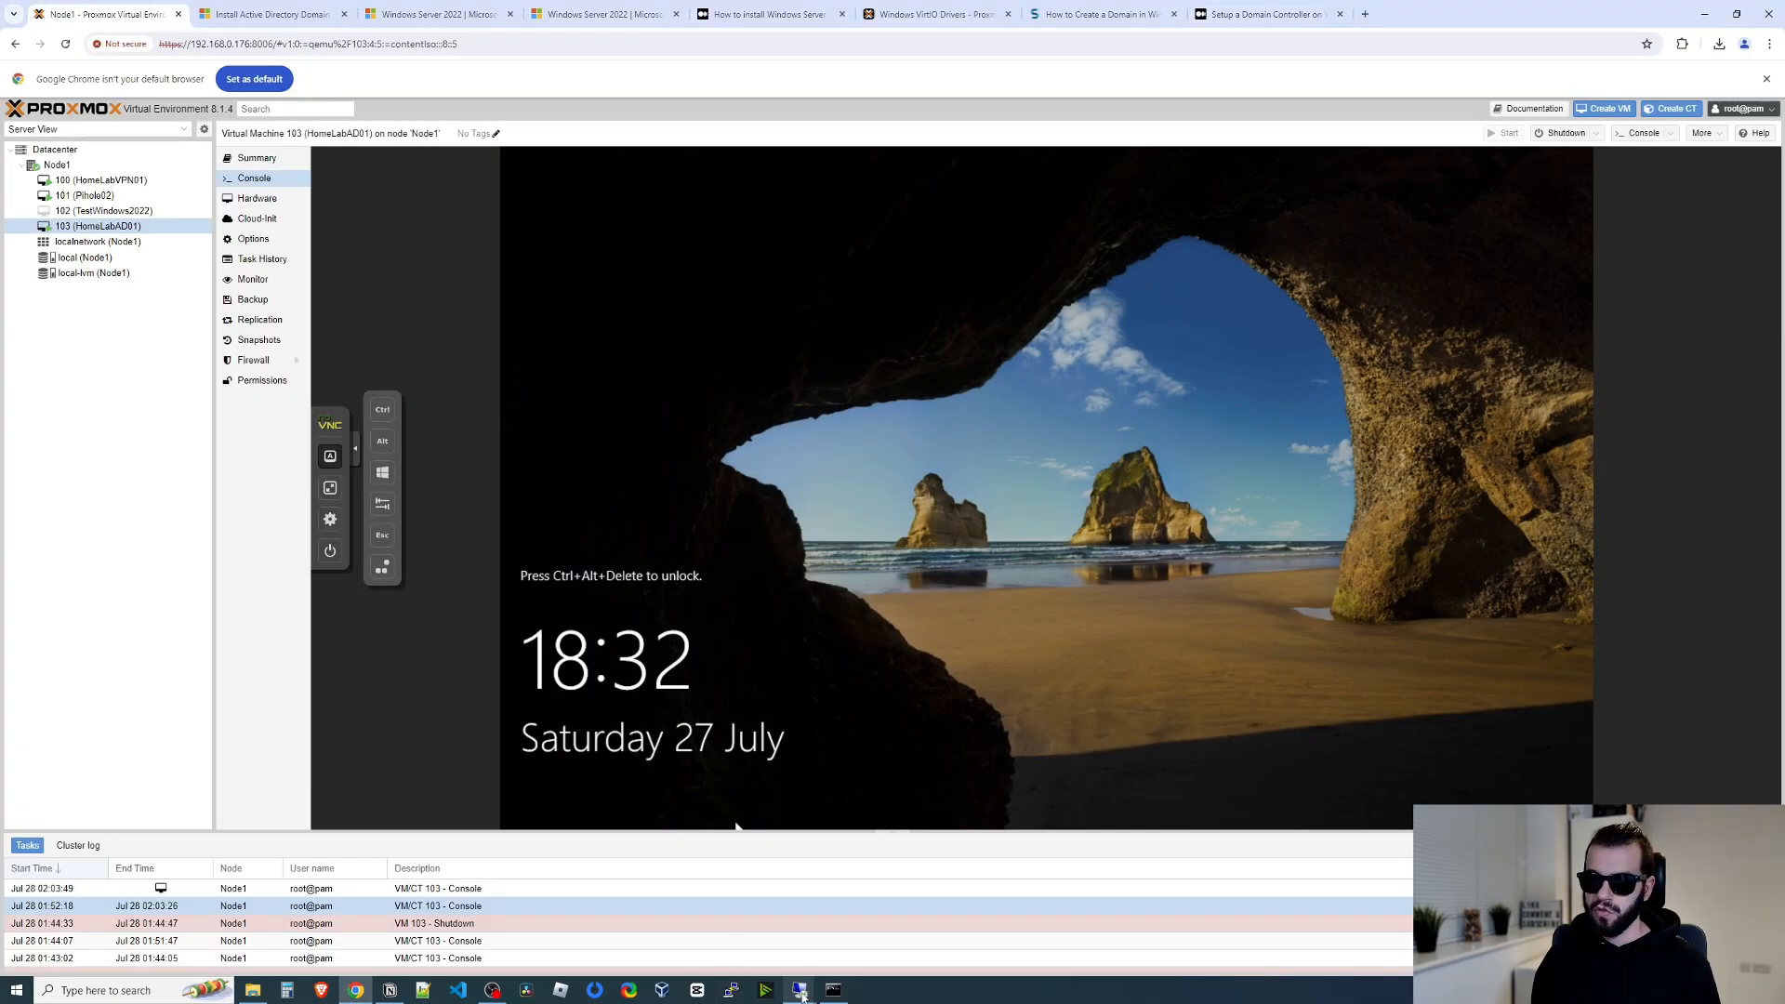
mouse_move(801, 993)
click(874, 934)
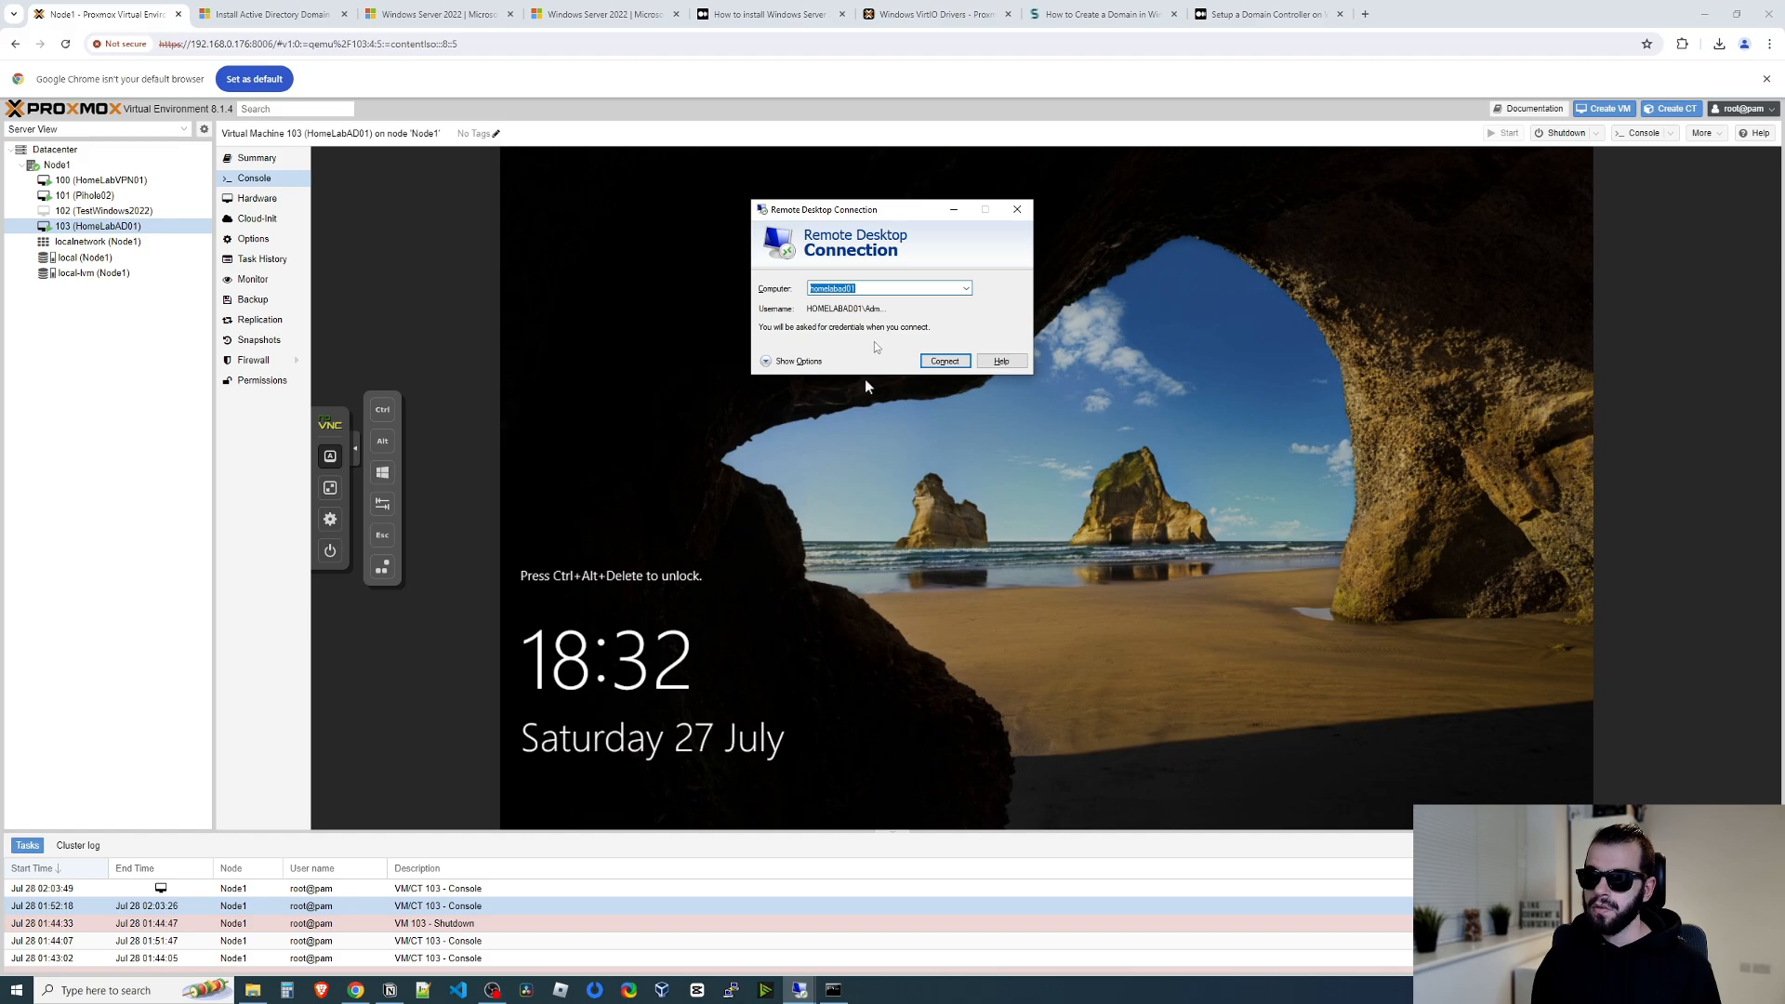
click(931, 361)
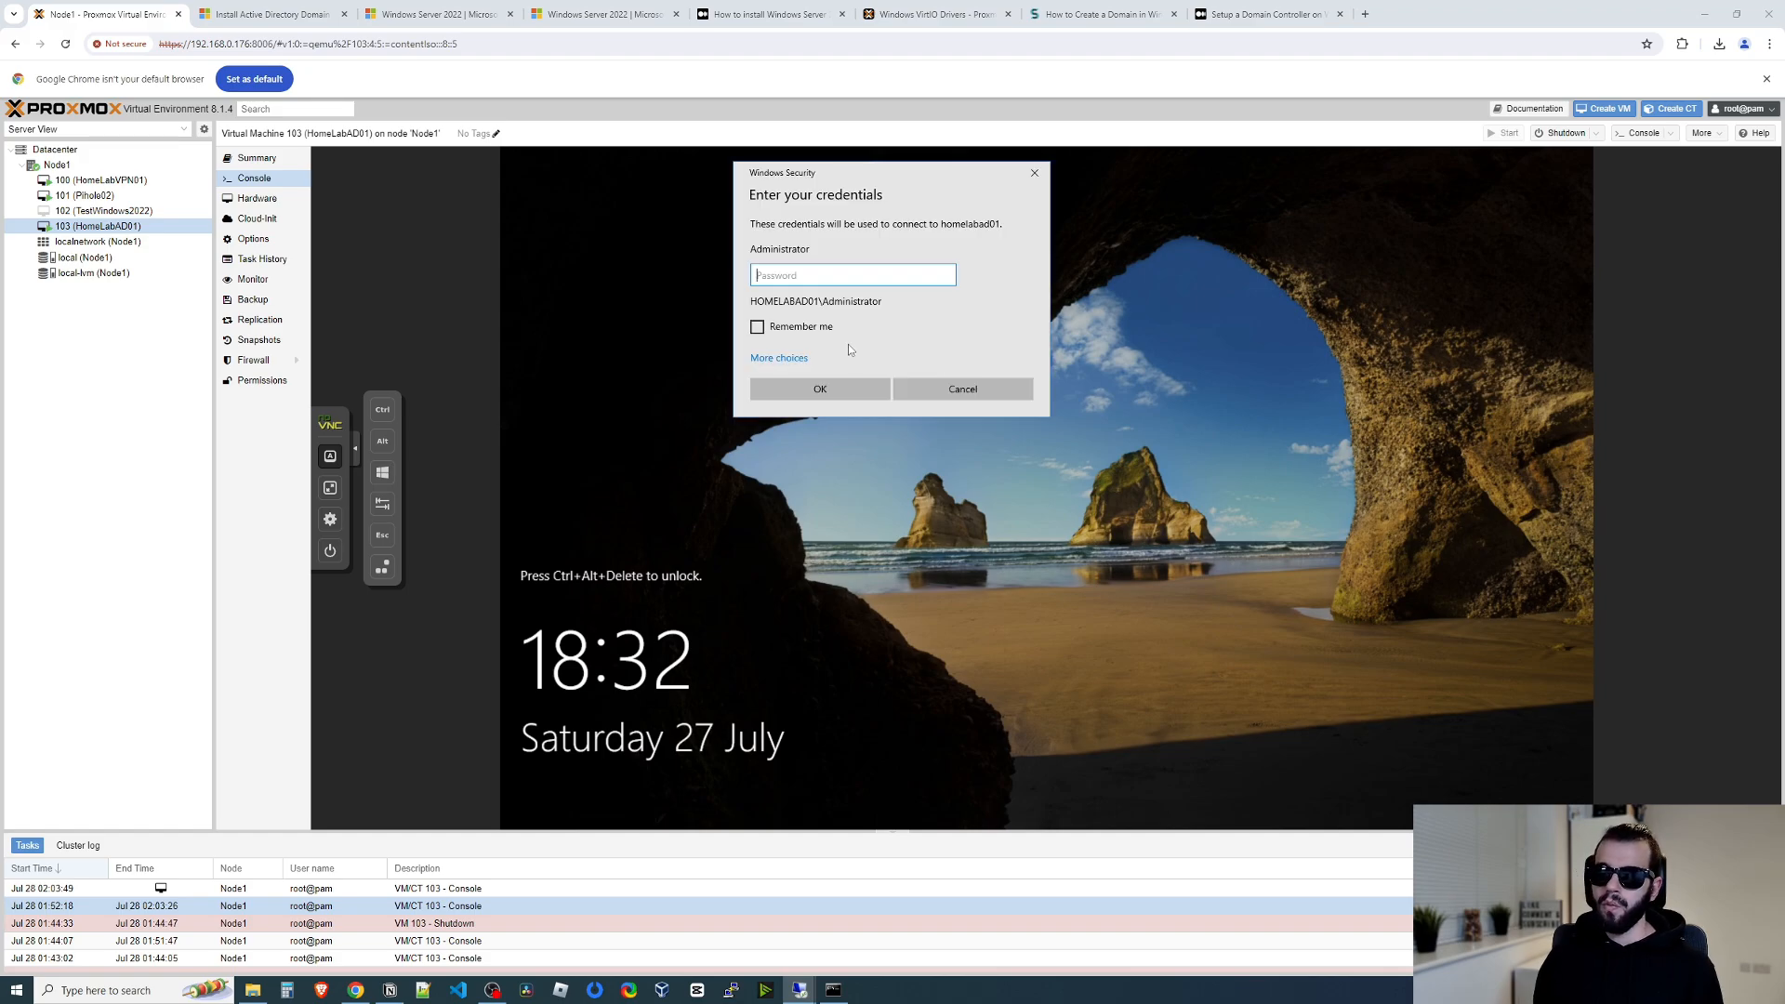
click(817, 327)
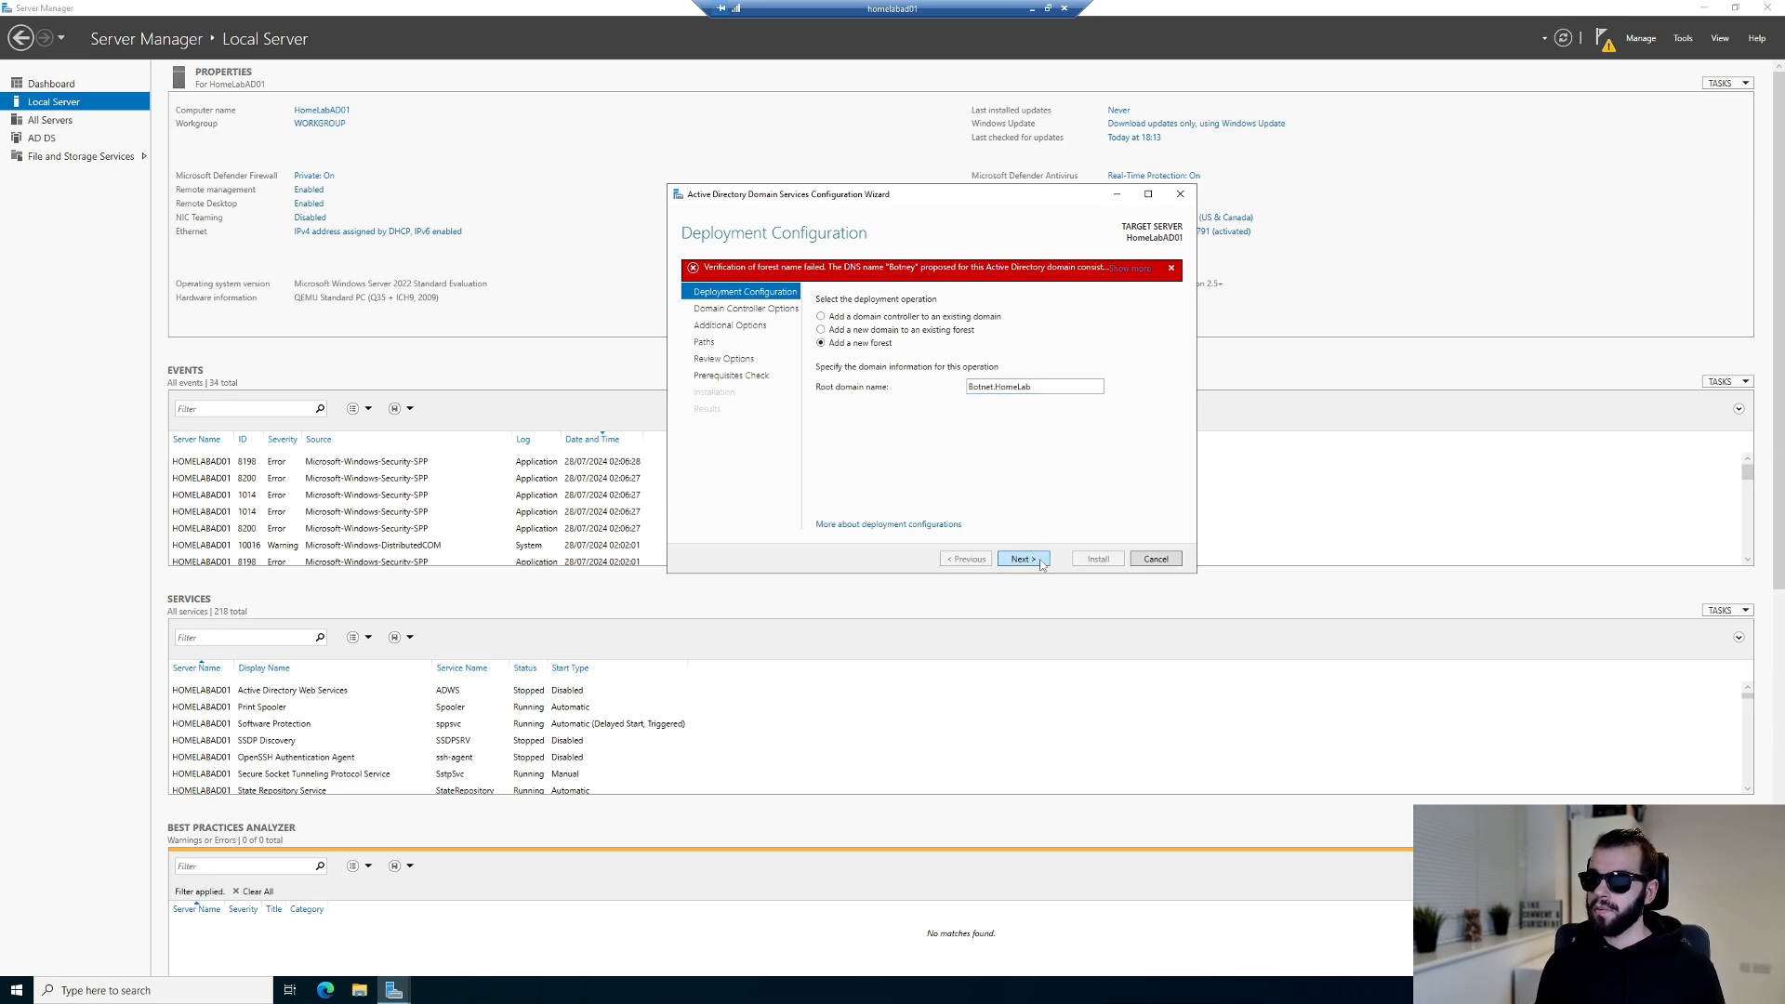
Use Botnet.HomeLab as the new forest's root domain, supply the DSRM password, and continue past DNS Options without creating a delegation.
click(1023, 559)
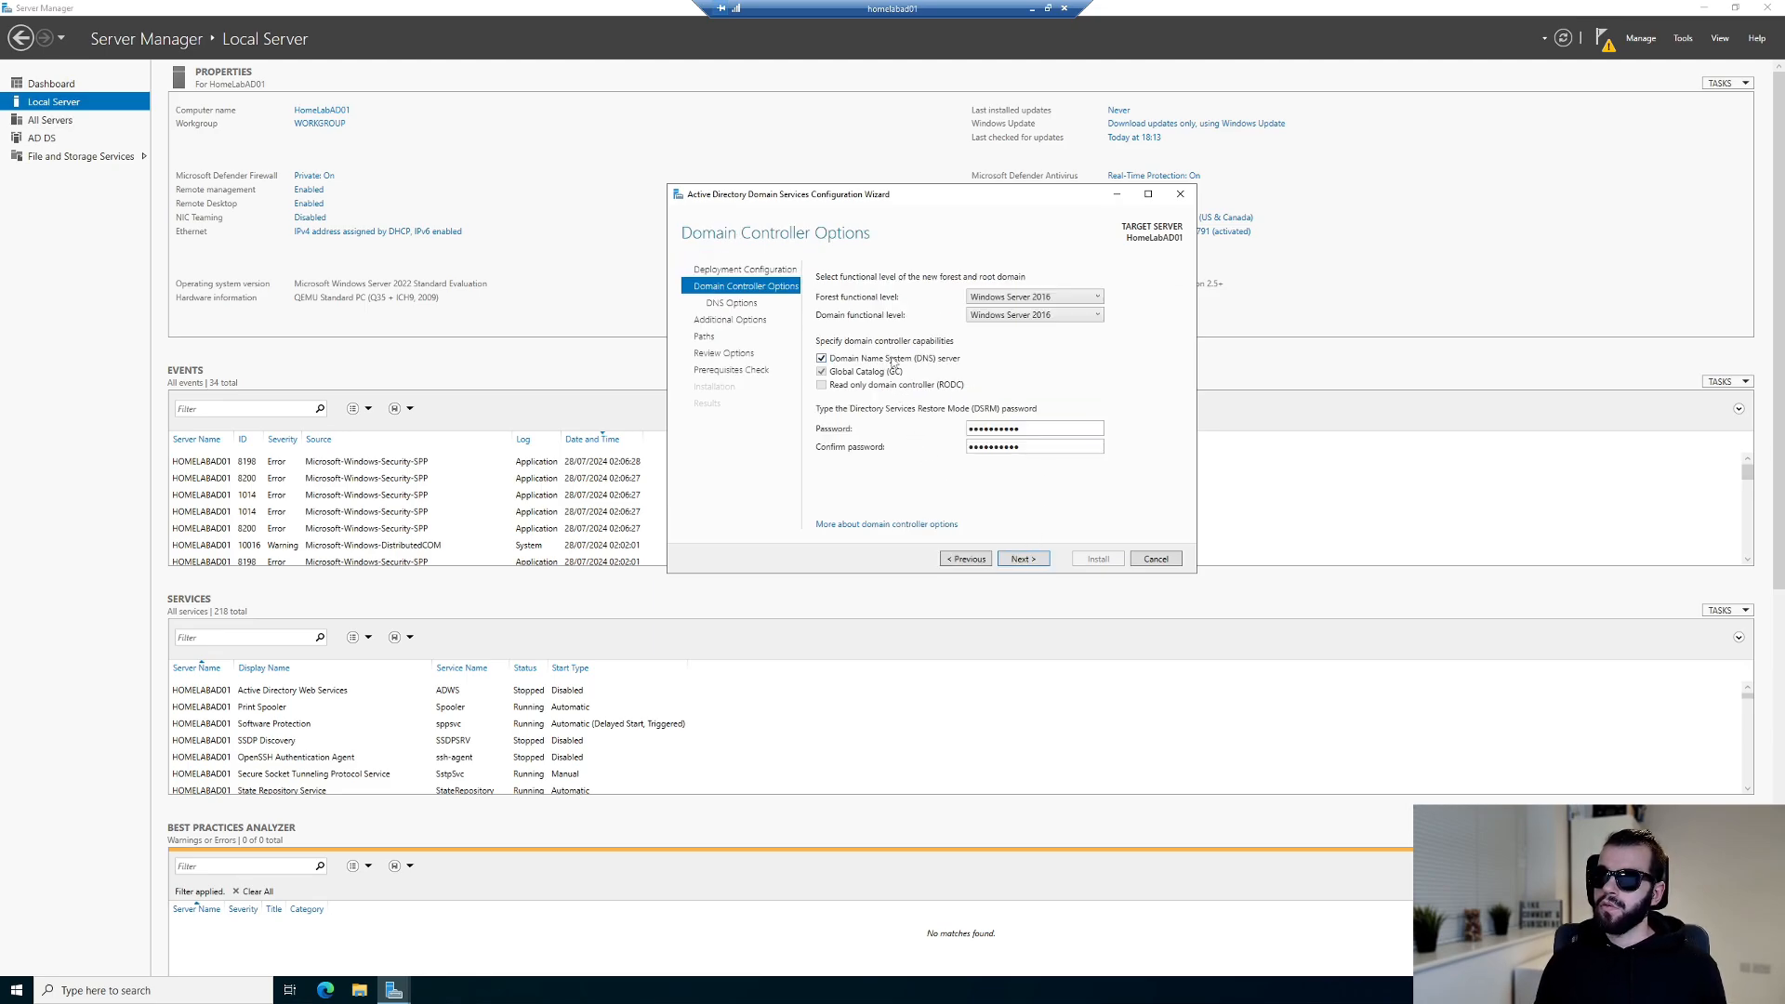
click(1023, 559)
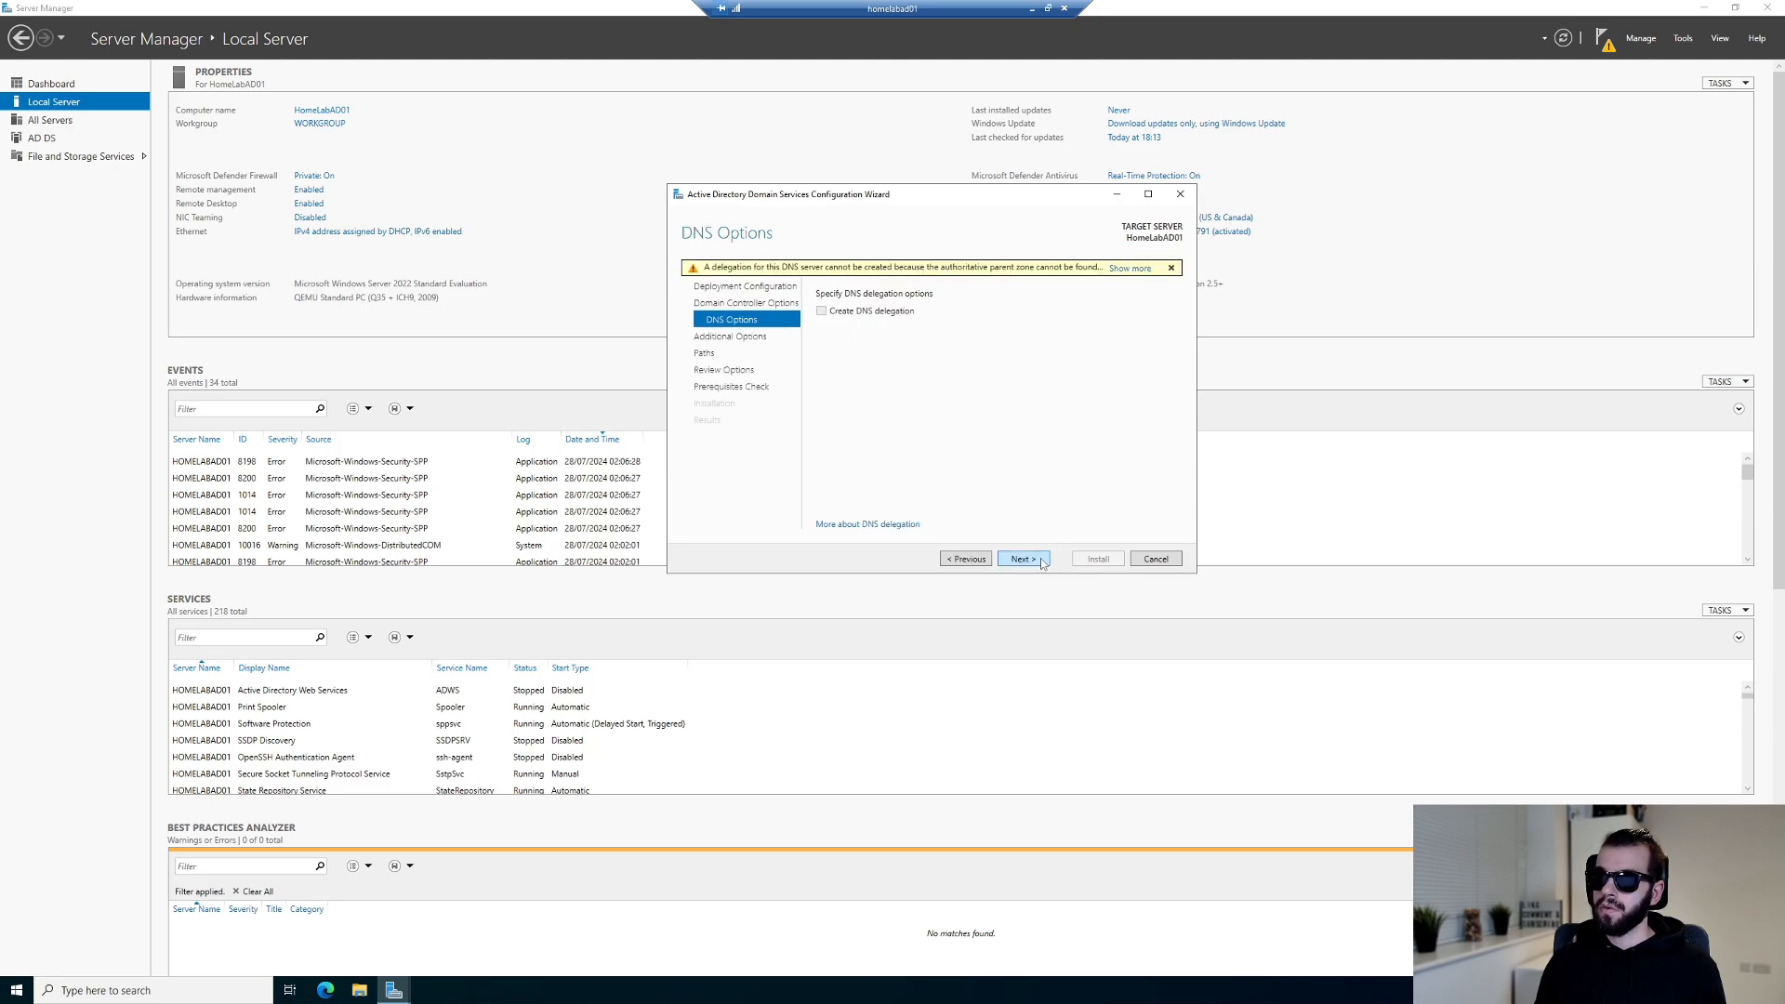
click(1041, 560)
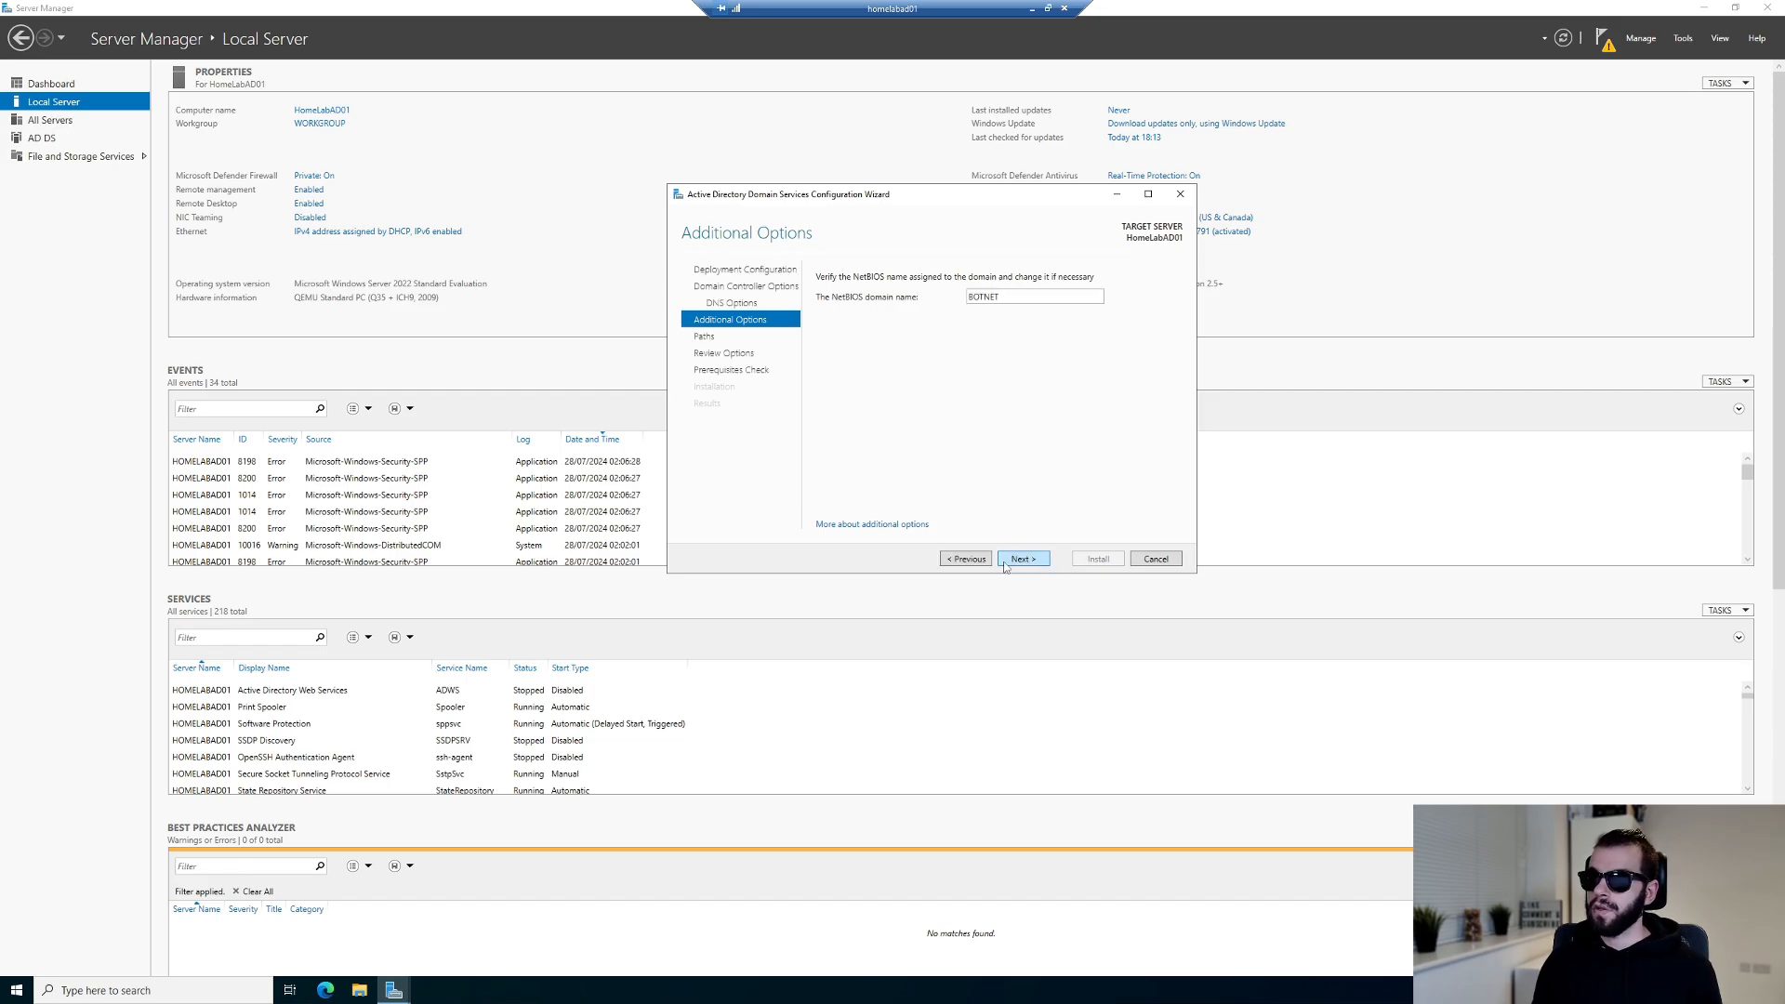
Accept the NetBIOS name BOTNET and the default database, log and SYSVOL folders, and run the prerequisites check.
click(1004, 562)
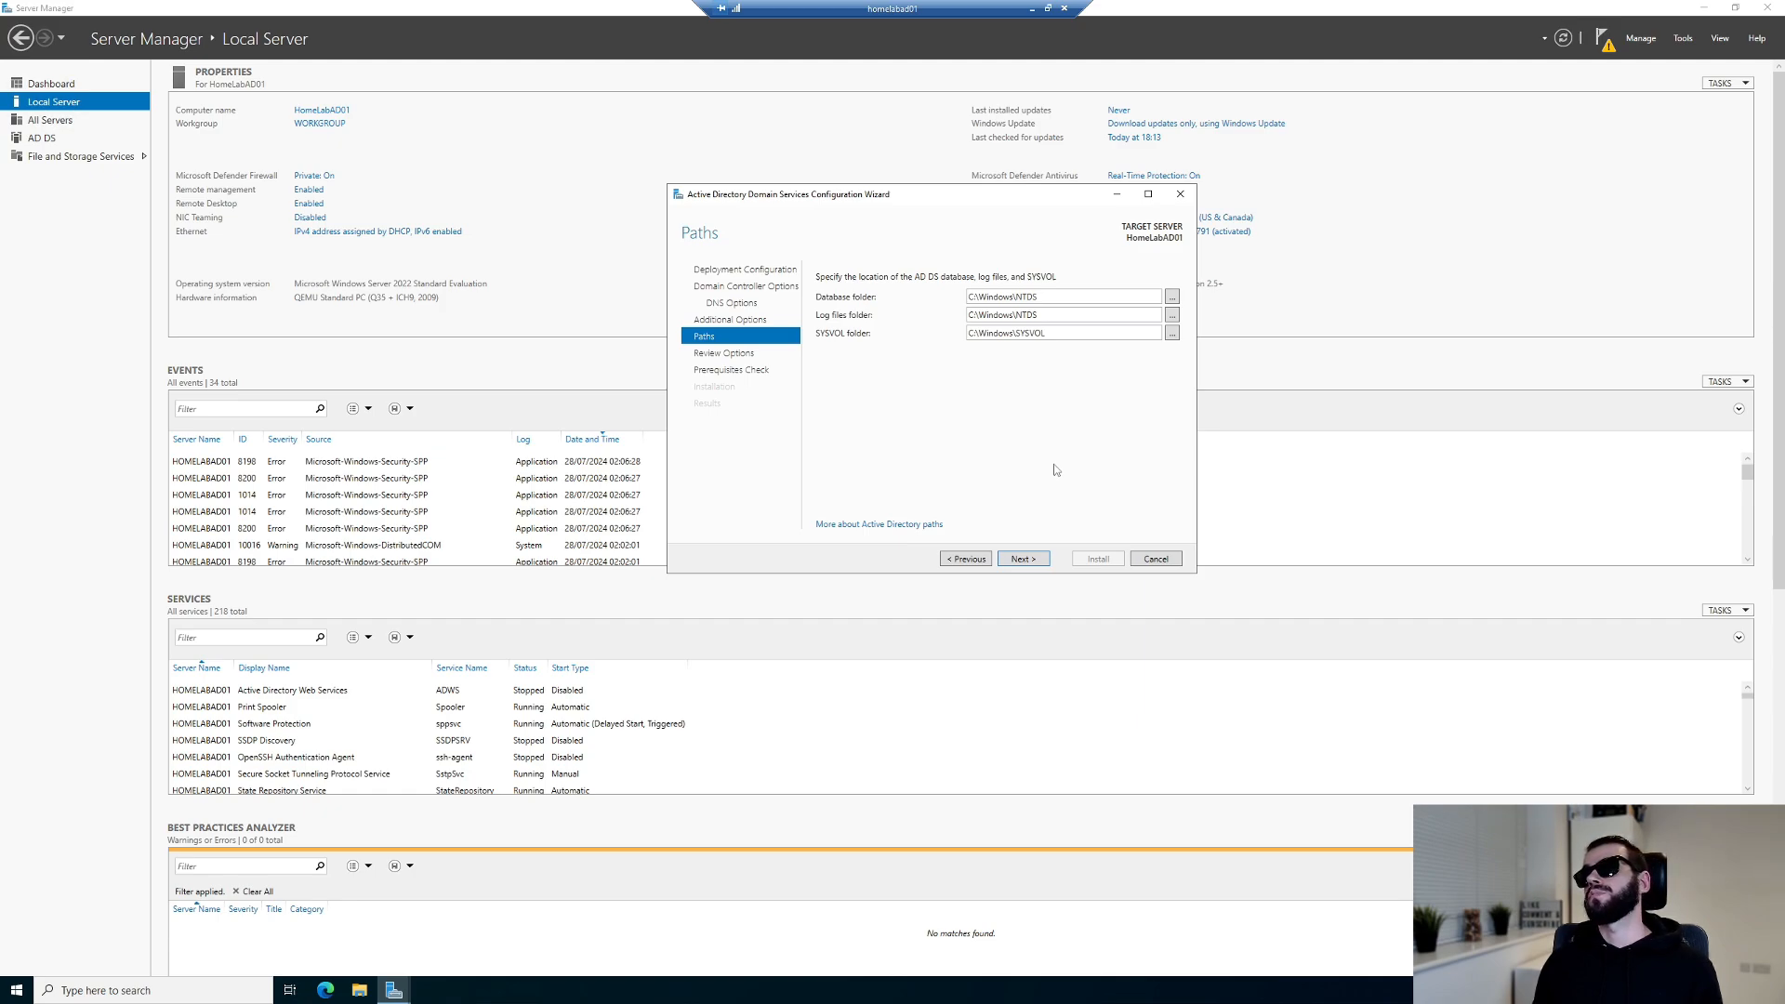
click(1043, 565)
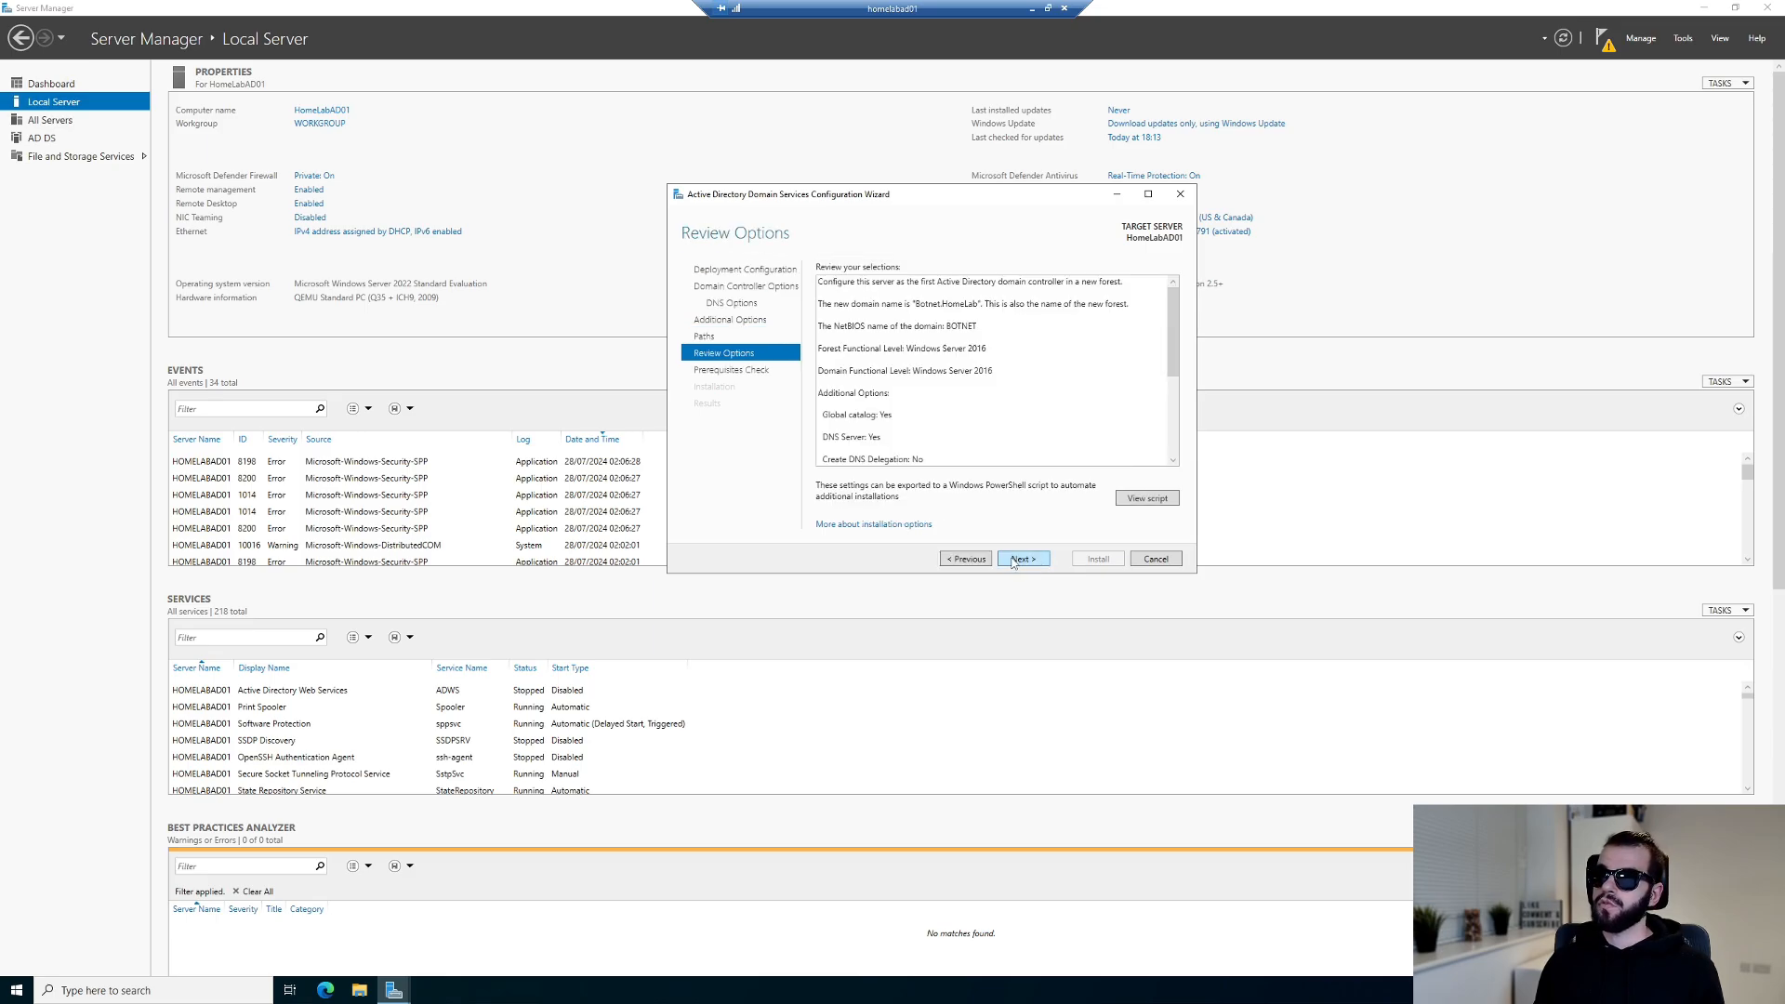
click(1013, 561)
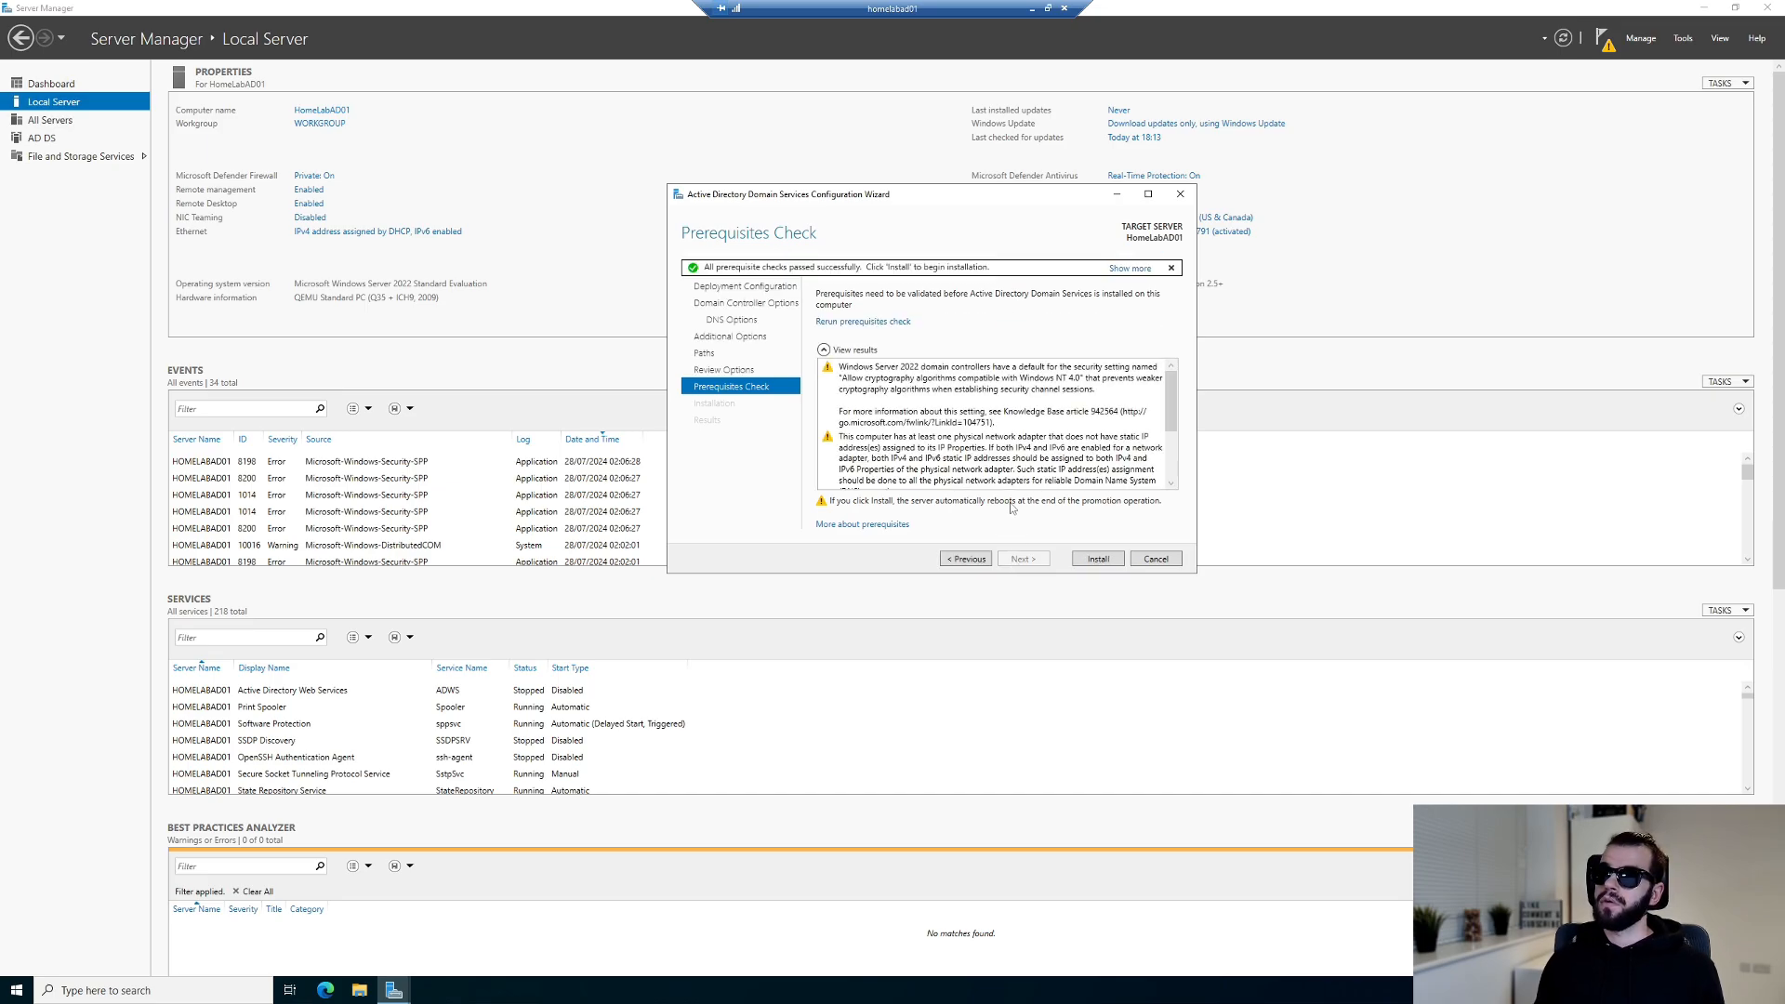
Review the prerequisites check results, install the domain controller promotion, and dismiss the ended remote session notice.
scroll(1166, 405, down, 4)
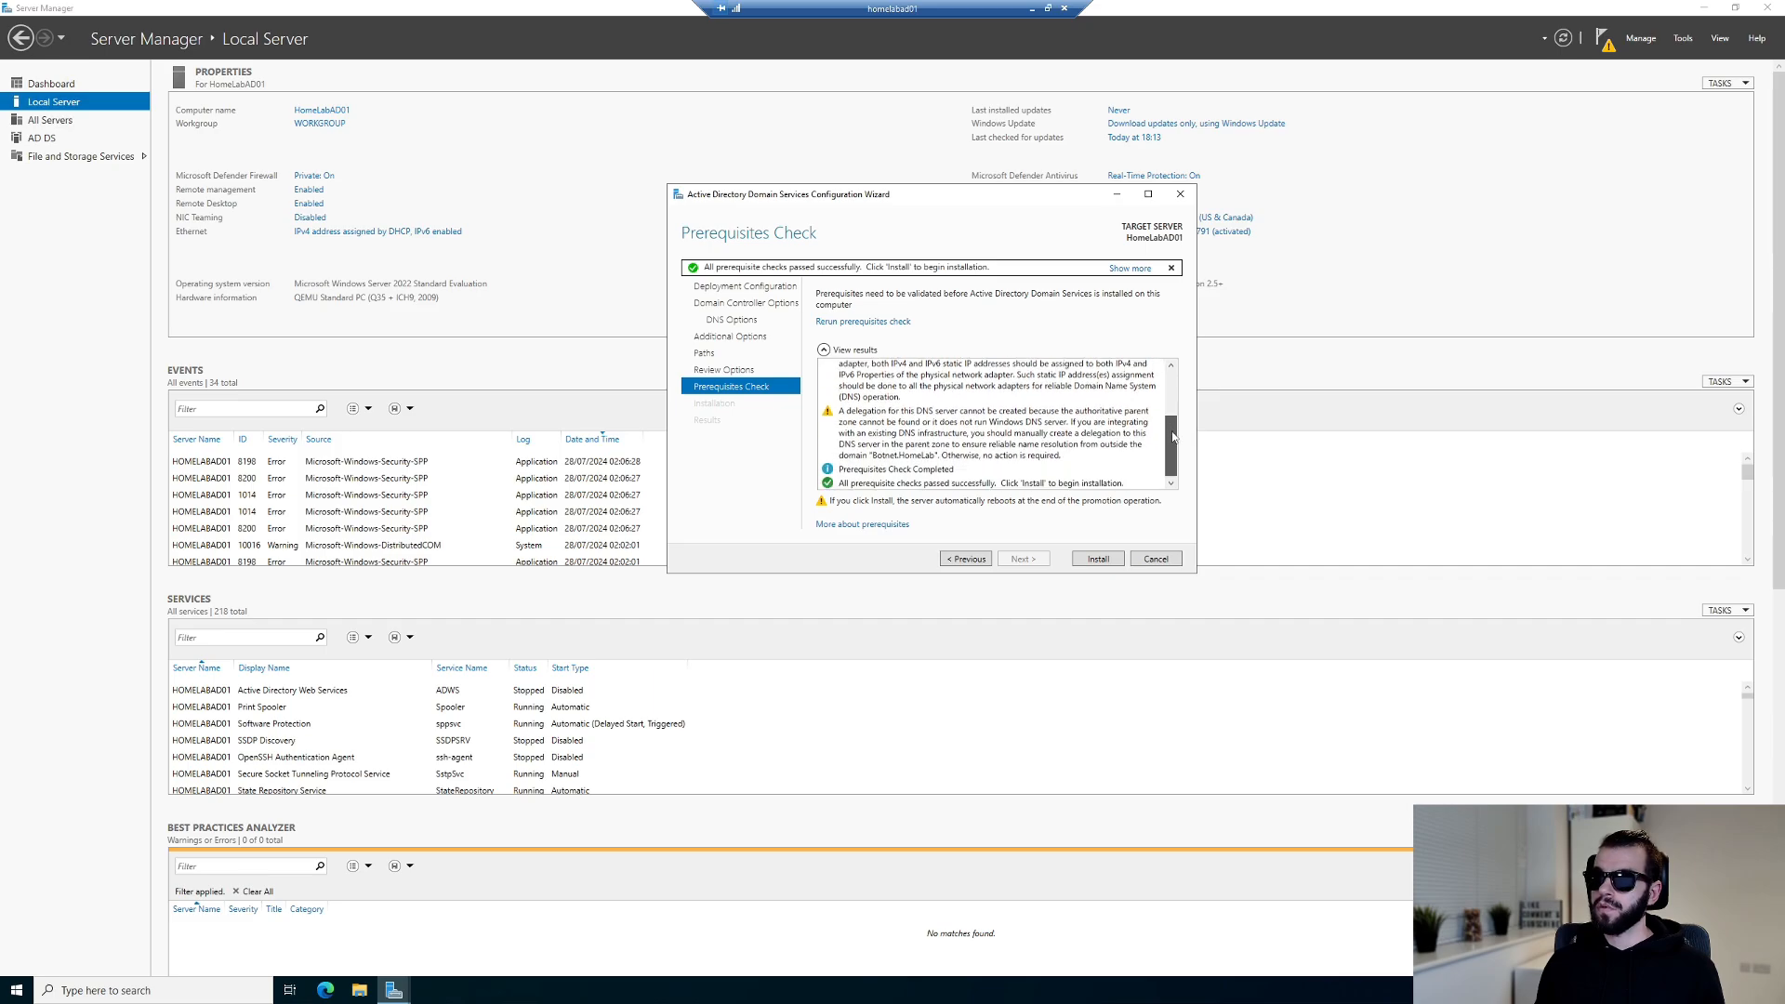
click(1098, 558)
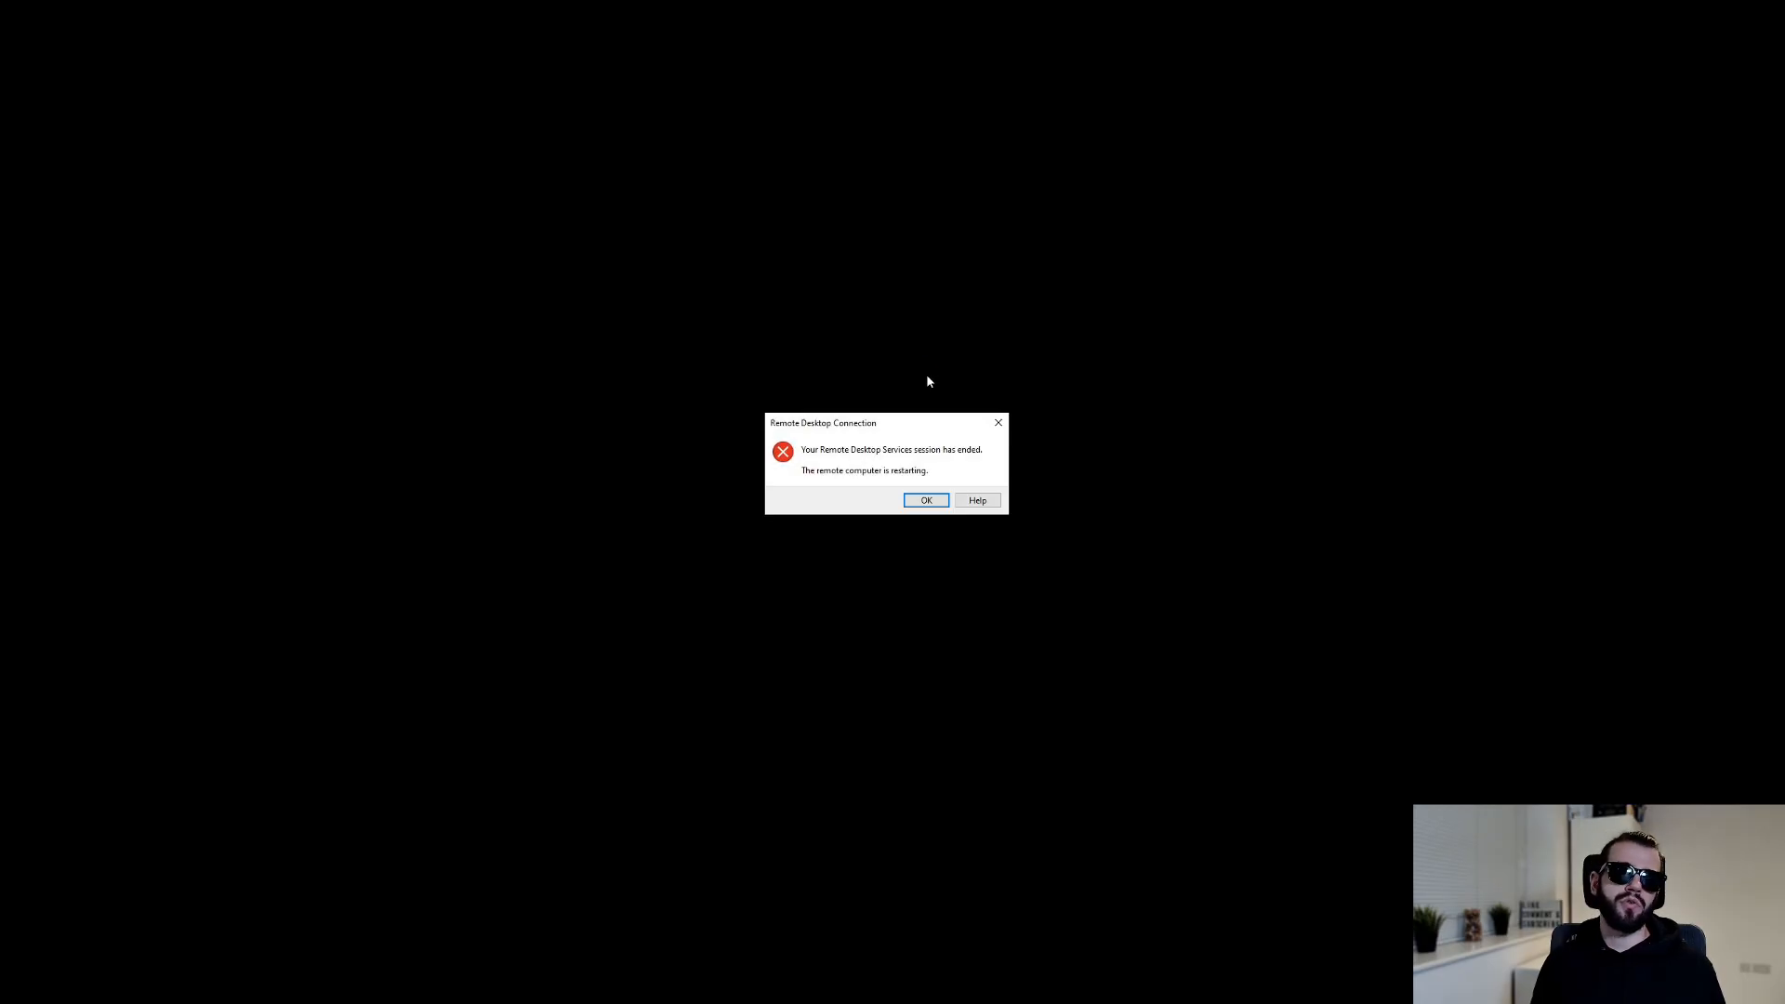
click(972, 499)
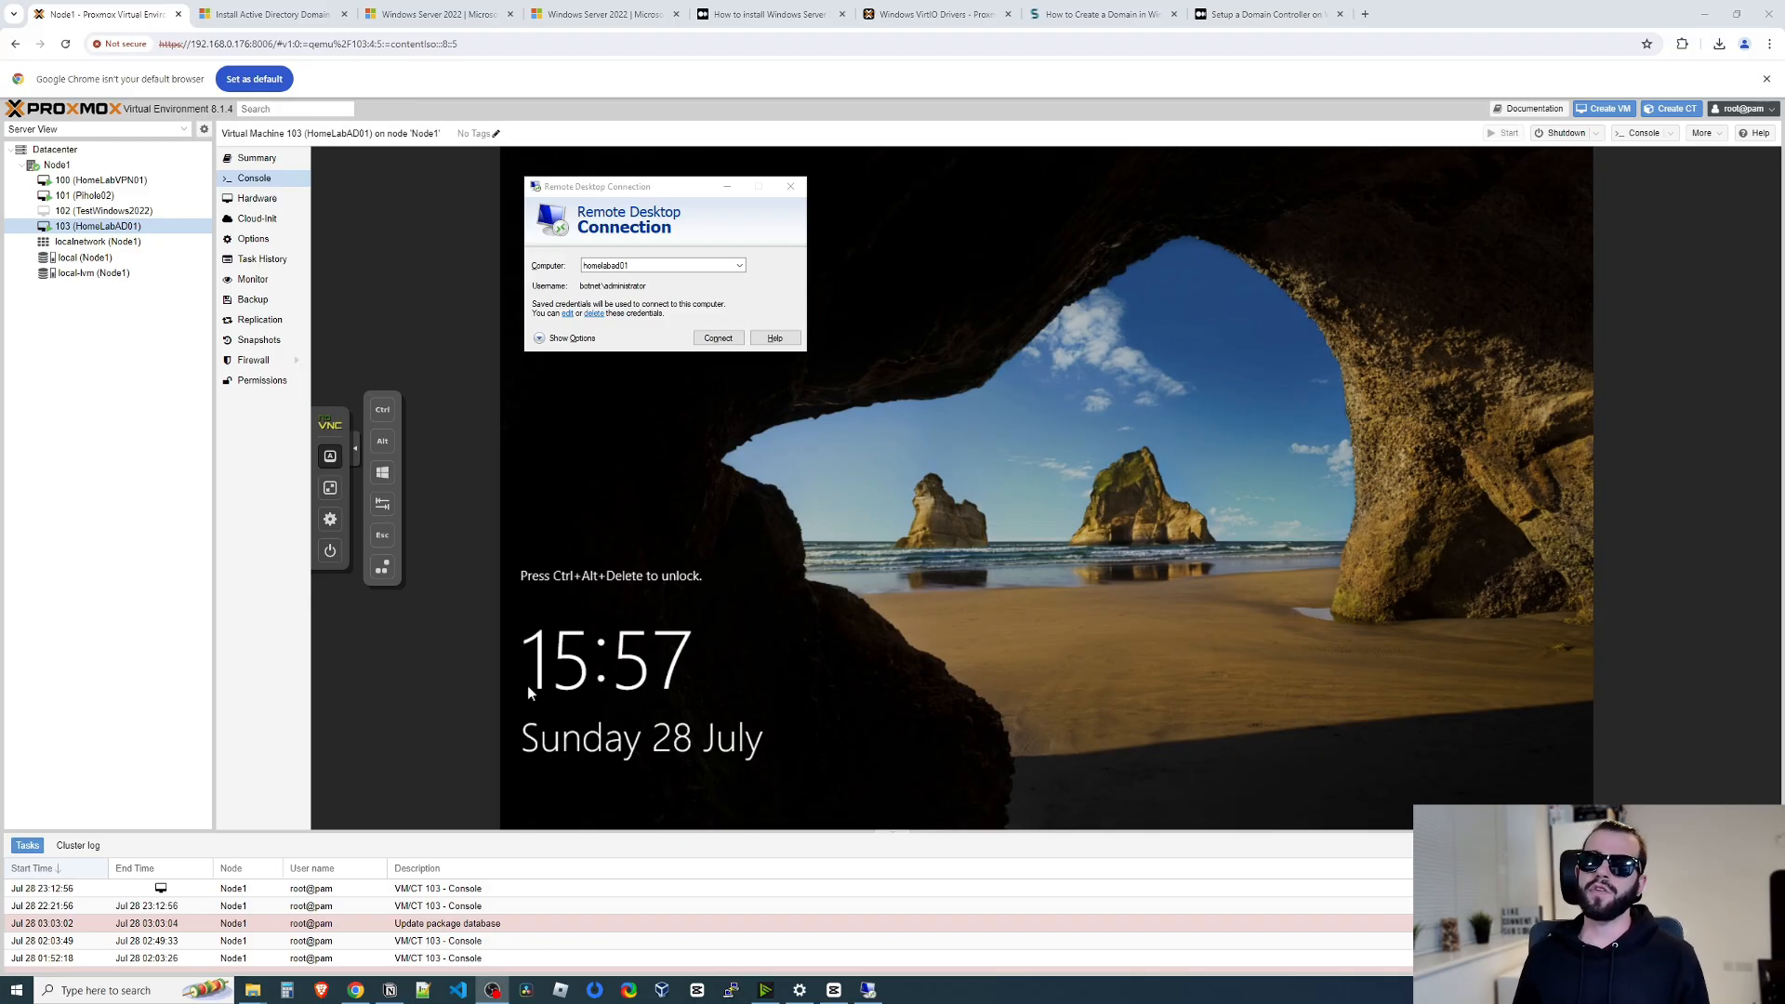
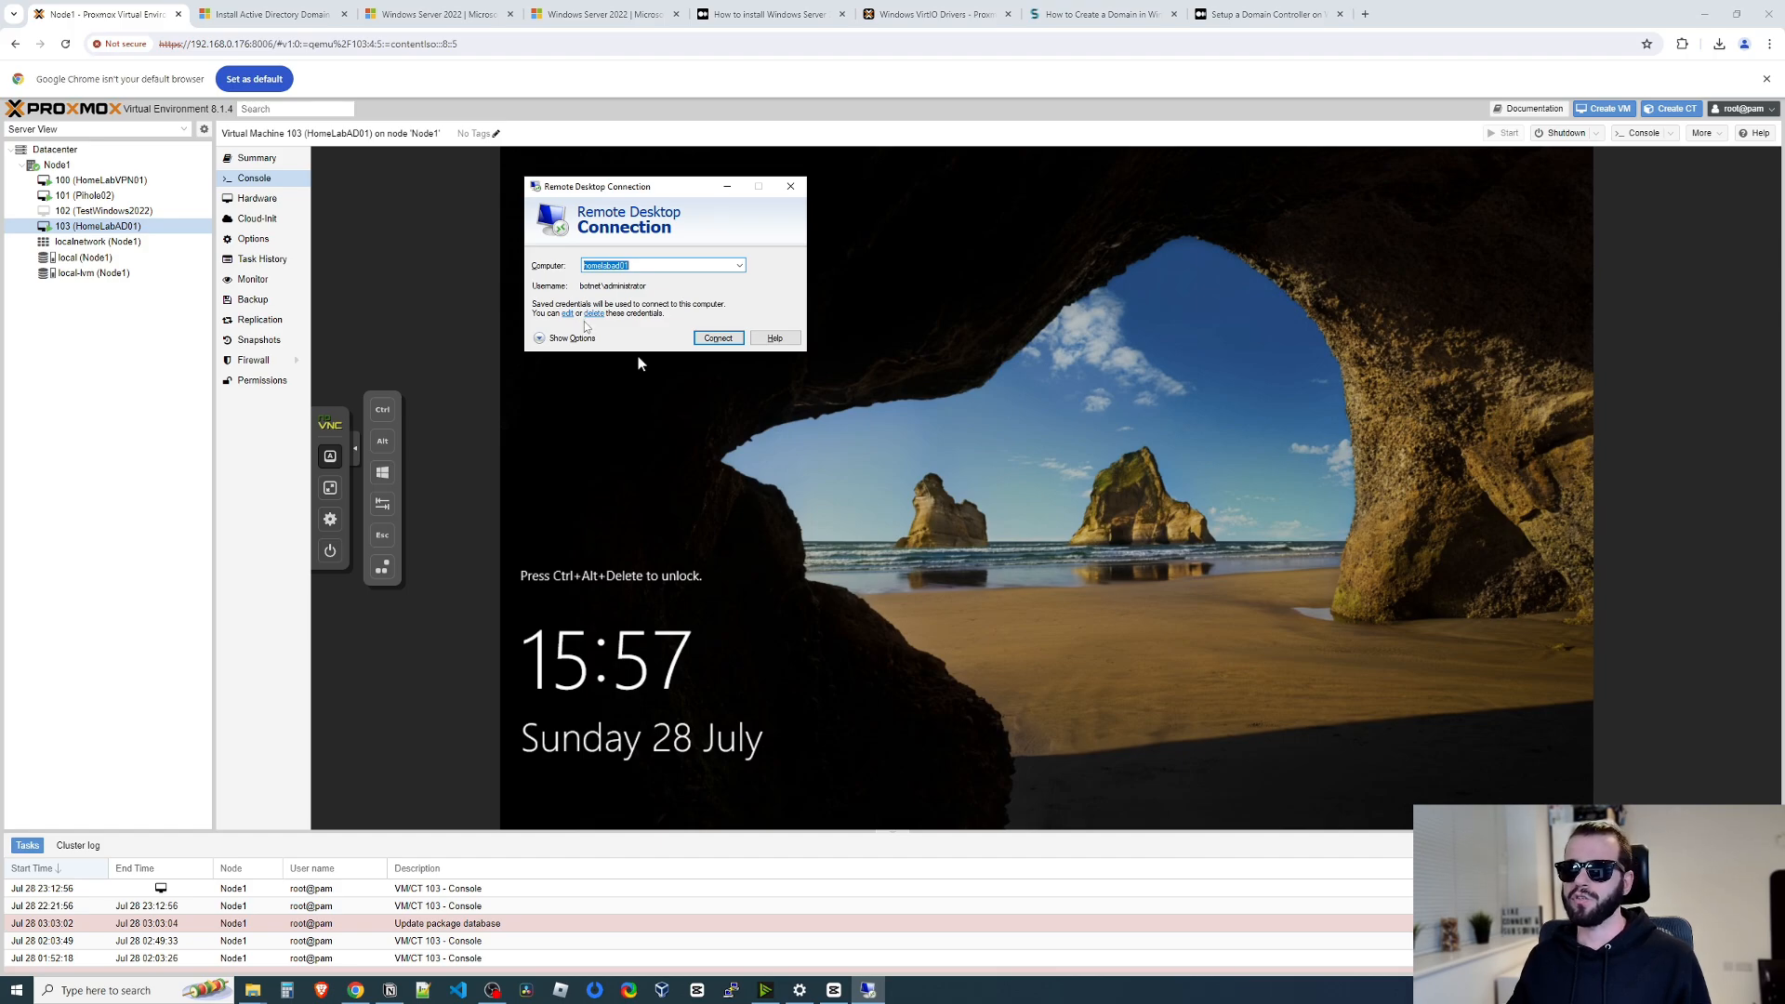
Reconnect to homelabad01 with the saved credentials and show the Users container of Botnet.HomeLab in Active Directory Users and Computers.
click(718, 338)
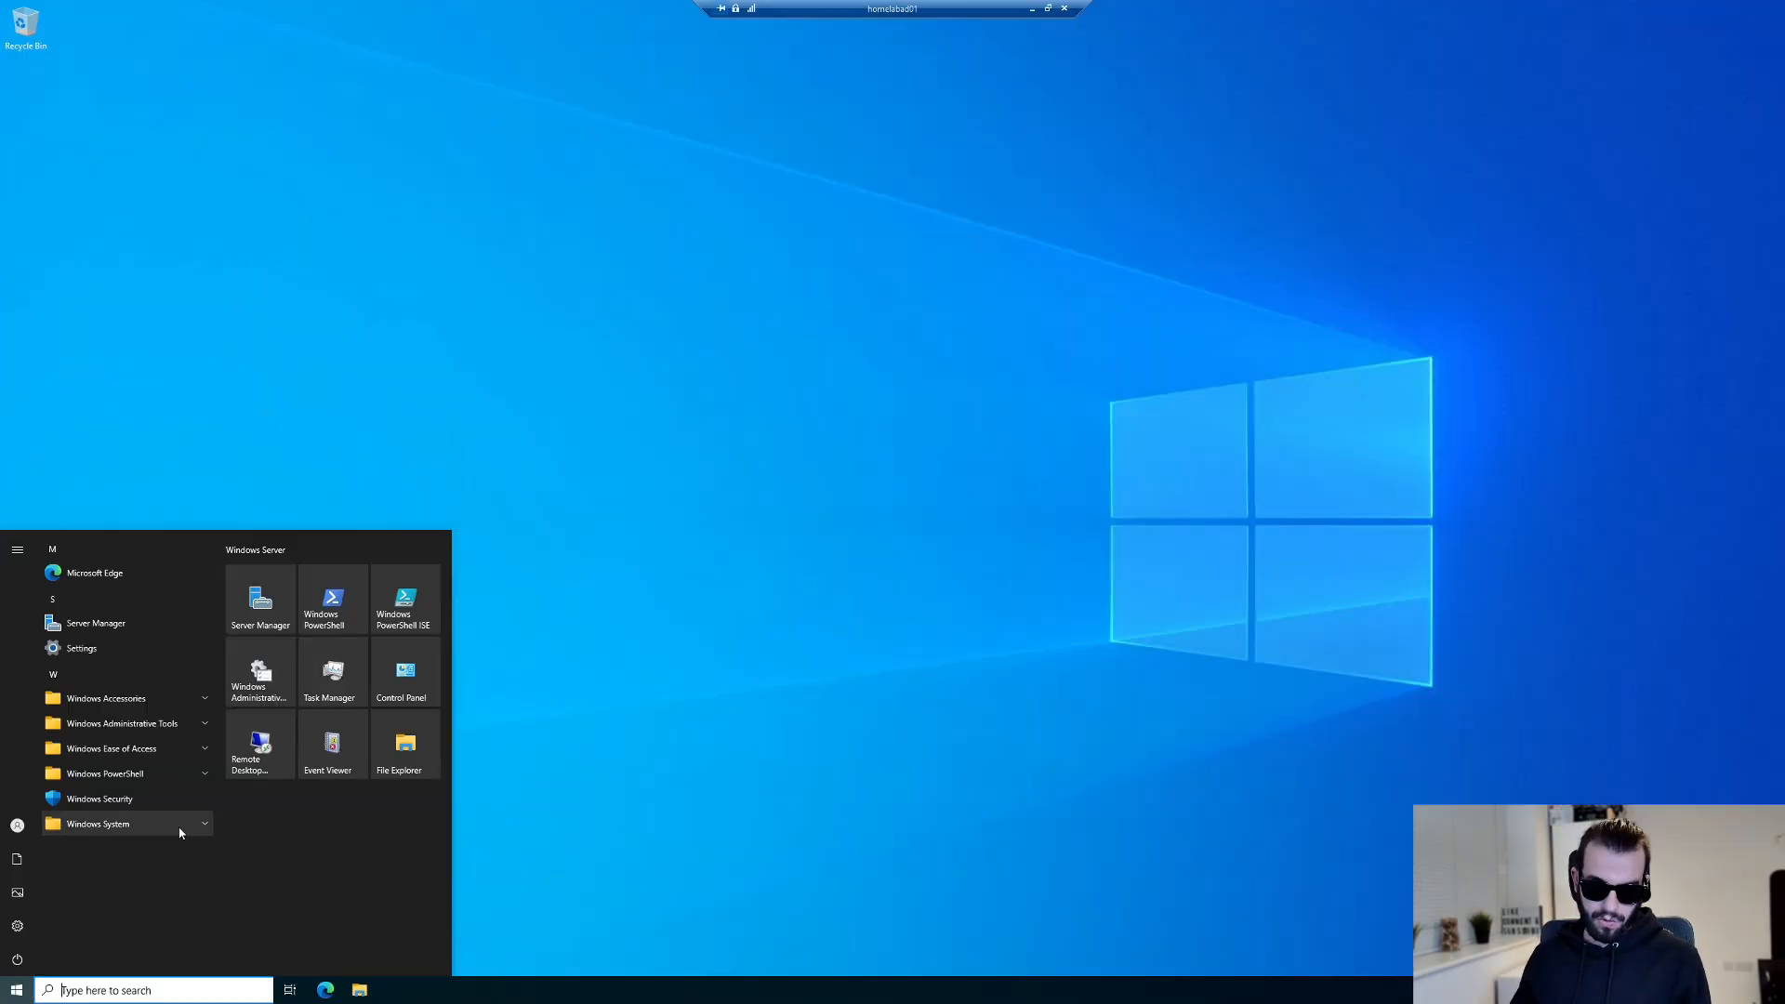
text(users)
key(Return)
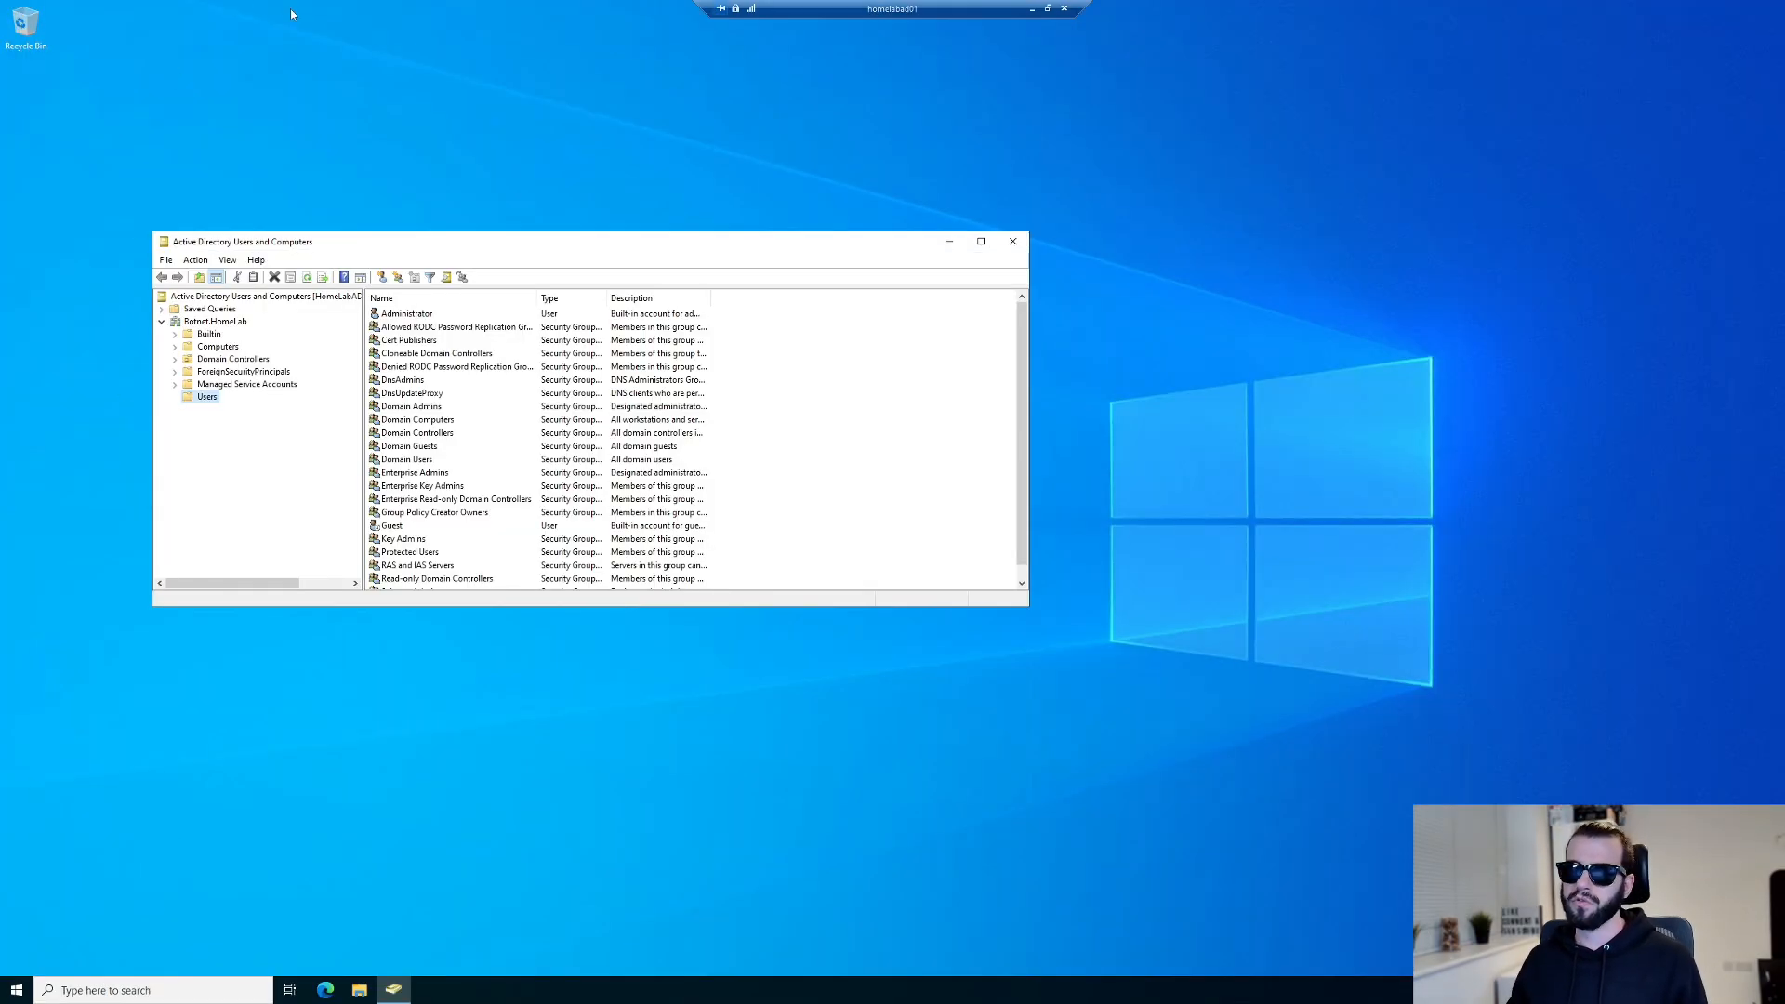
drag(464, 231, 582, 110)
click(303, 190)
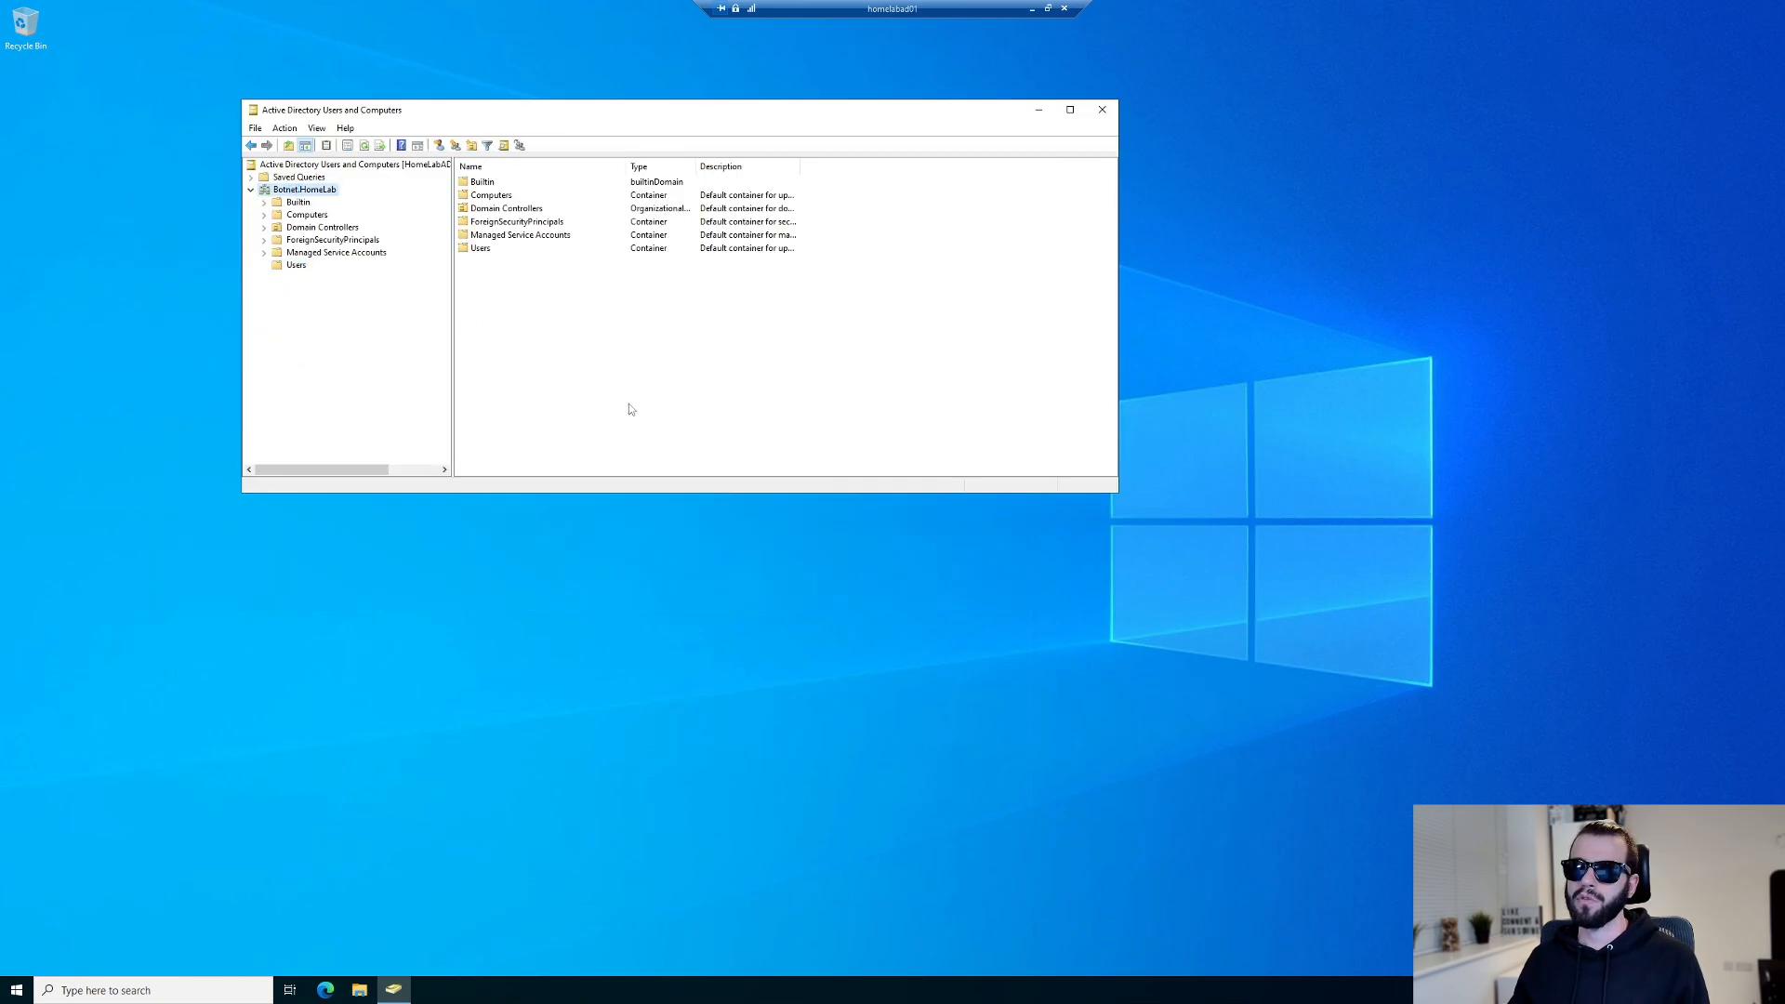
double_click(531, 247)
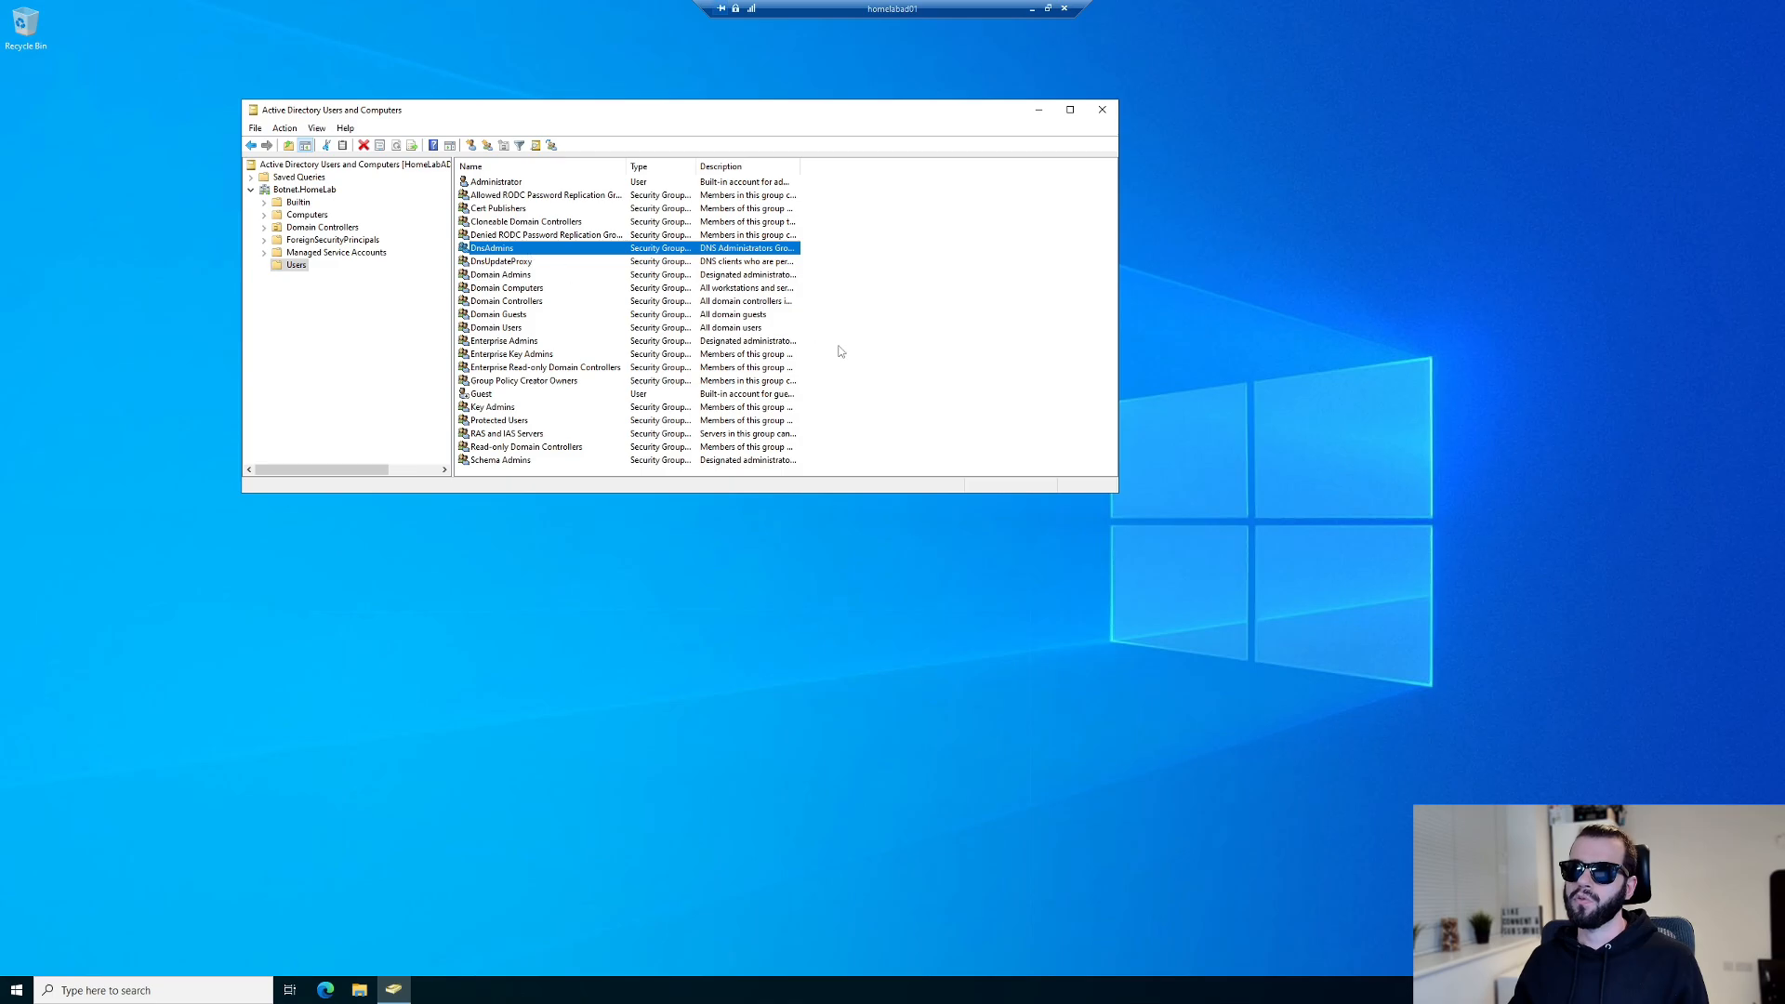
Create a new user in the Users container, filling in the first name, last name, logon name and account password, and enlarge the window.
right_click(958, 371)
mouse_move(1012, 420)
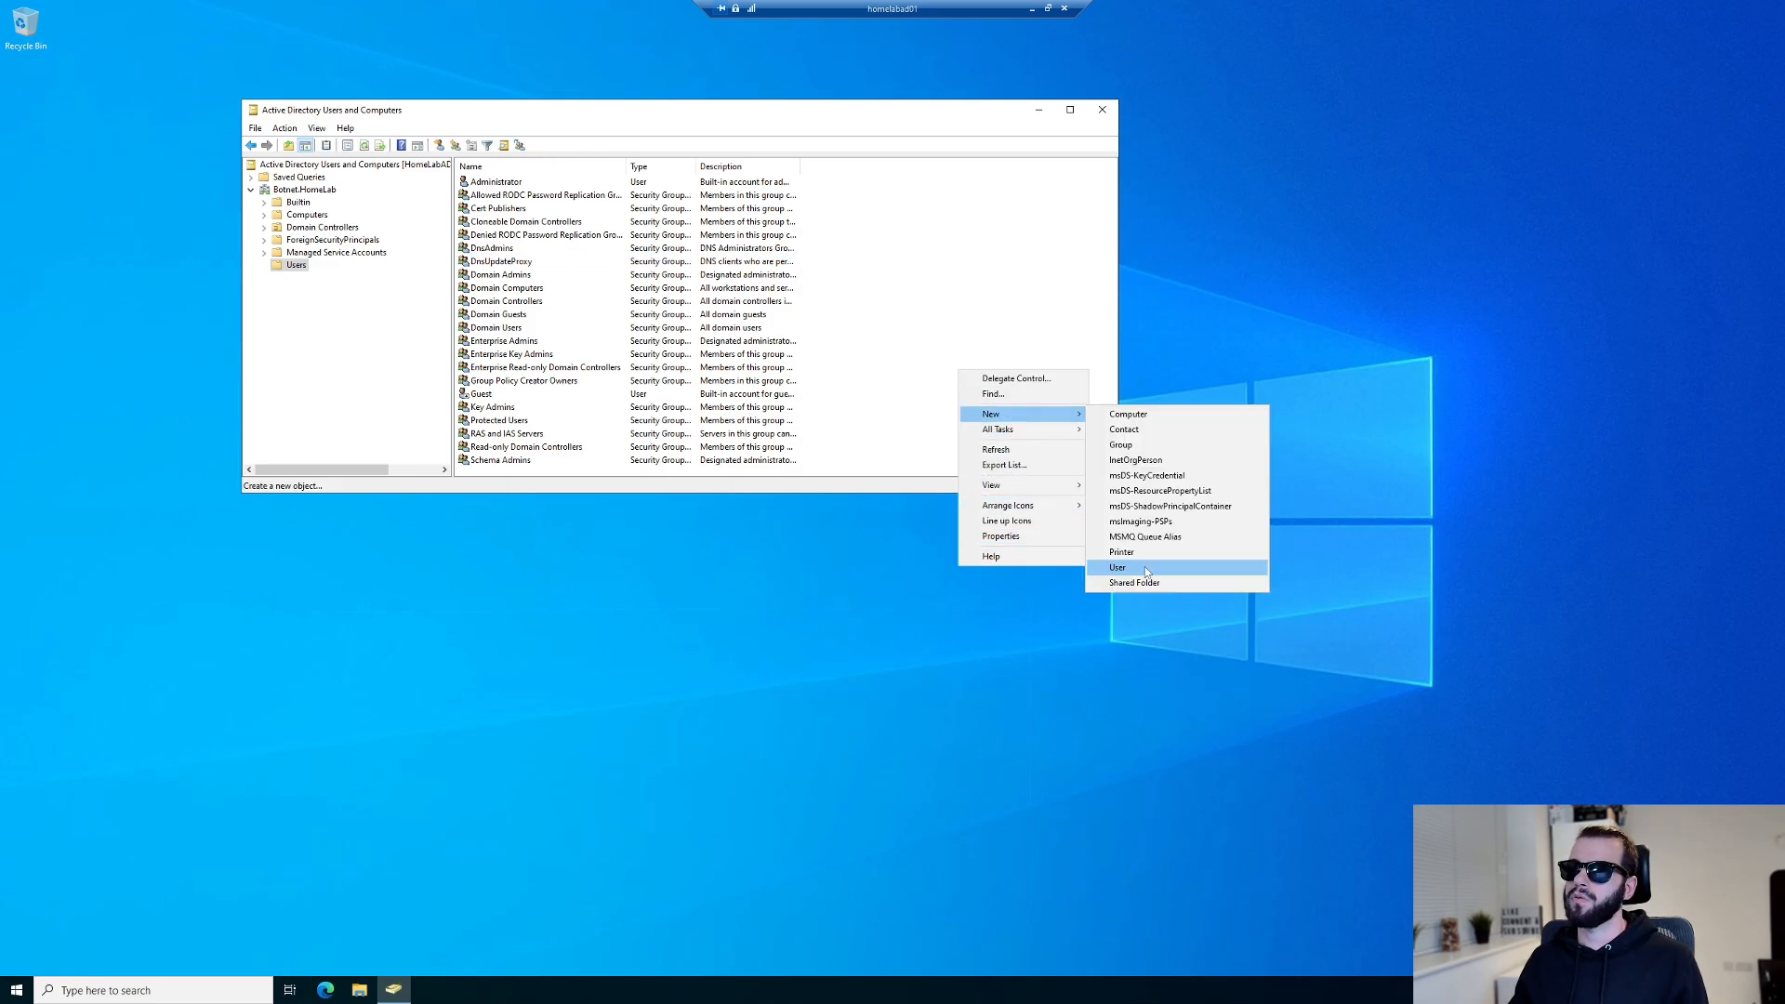
click(1118, 568)
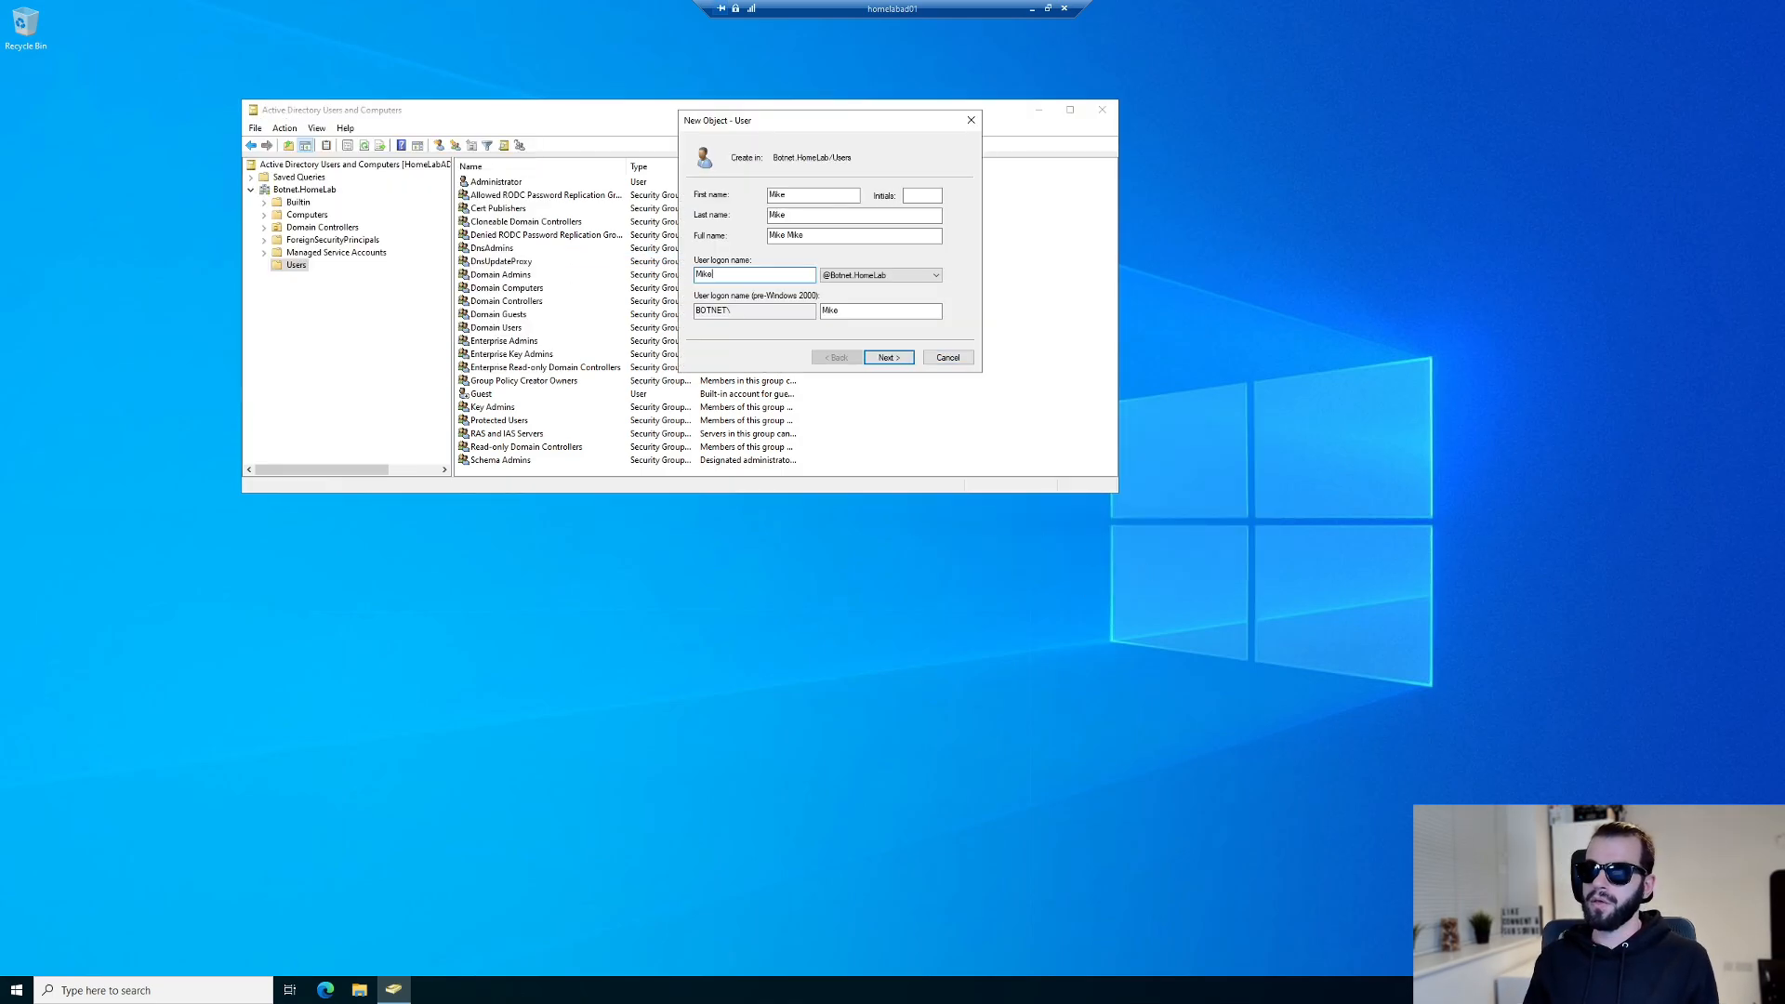
text(Cool)
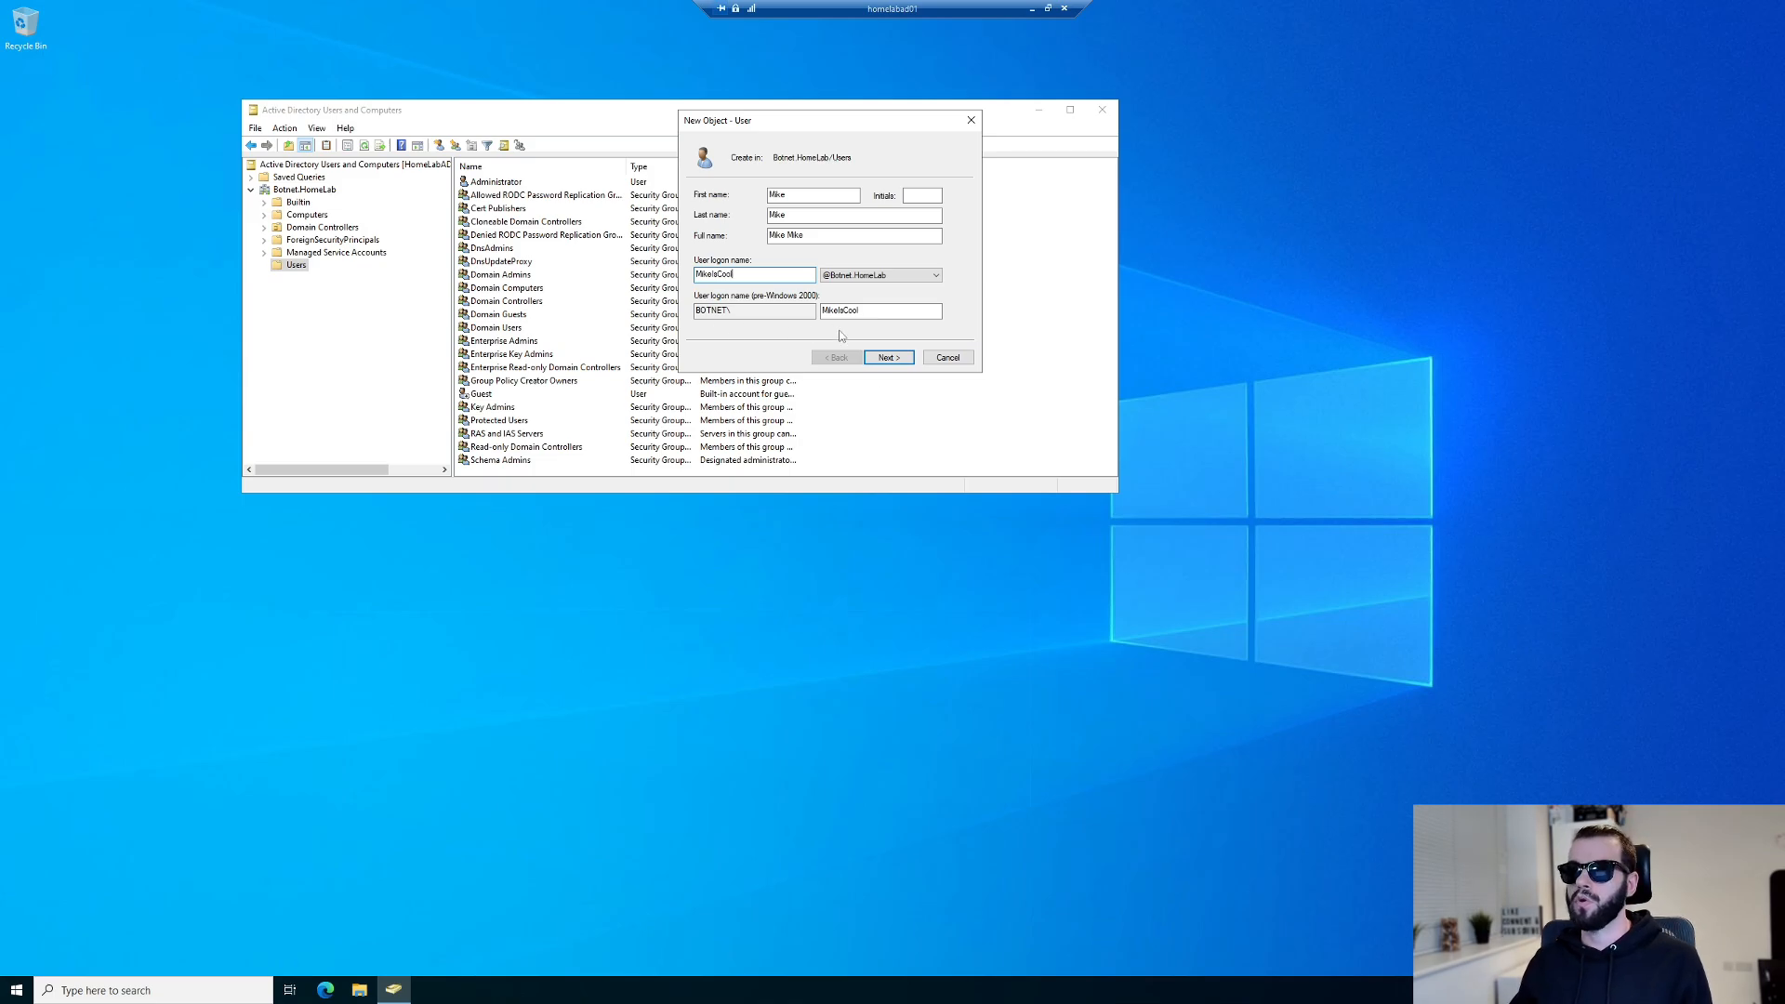
click(891, 359)
text(•••••)
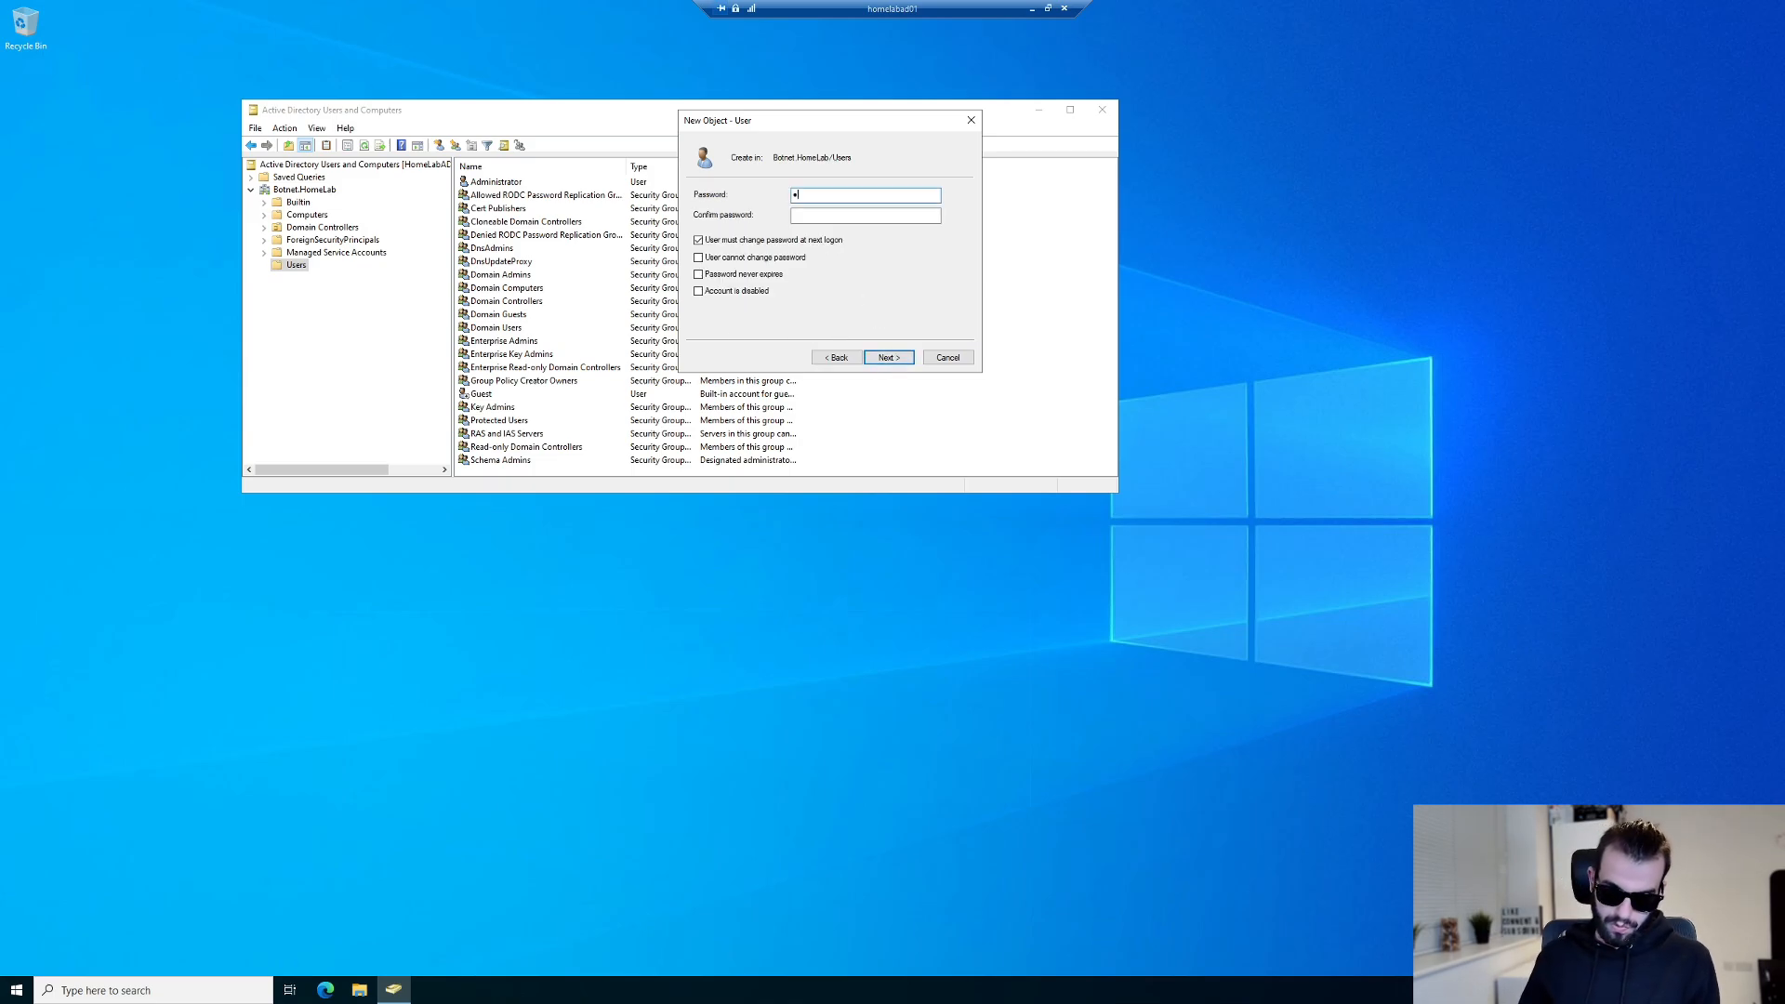
drag(1118, 493, 1208, 628)
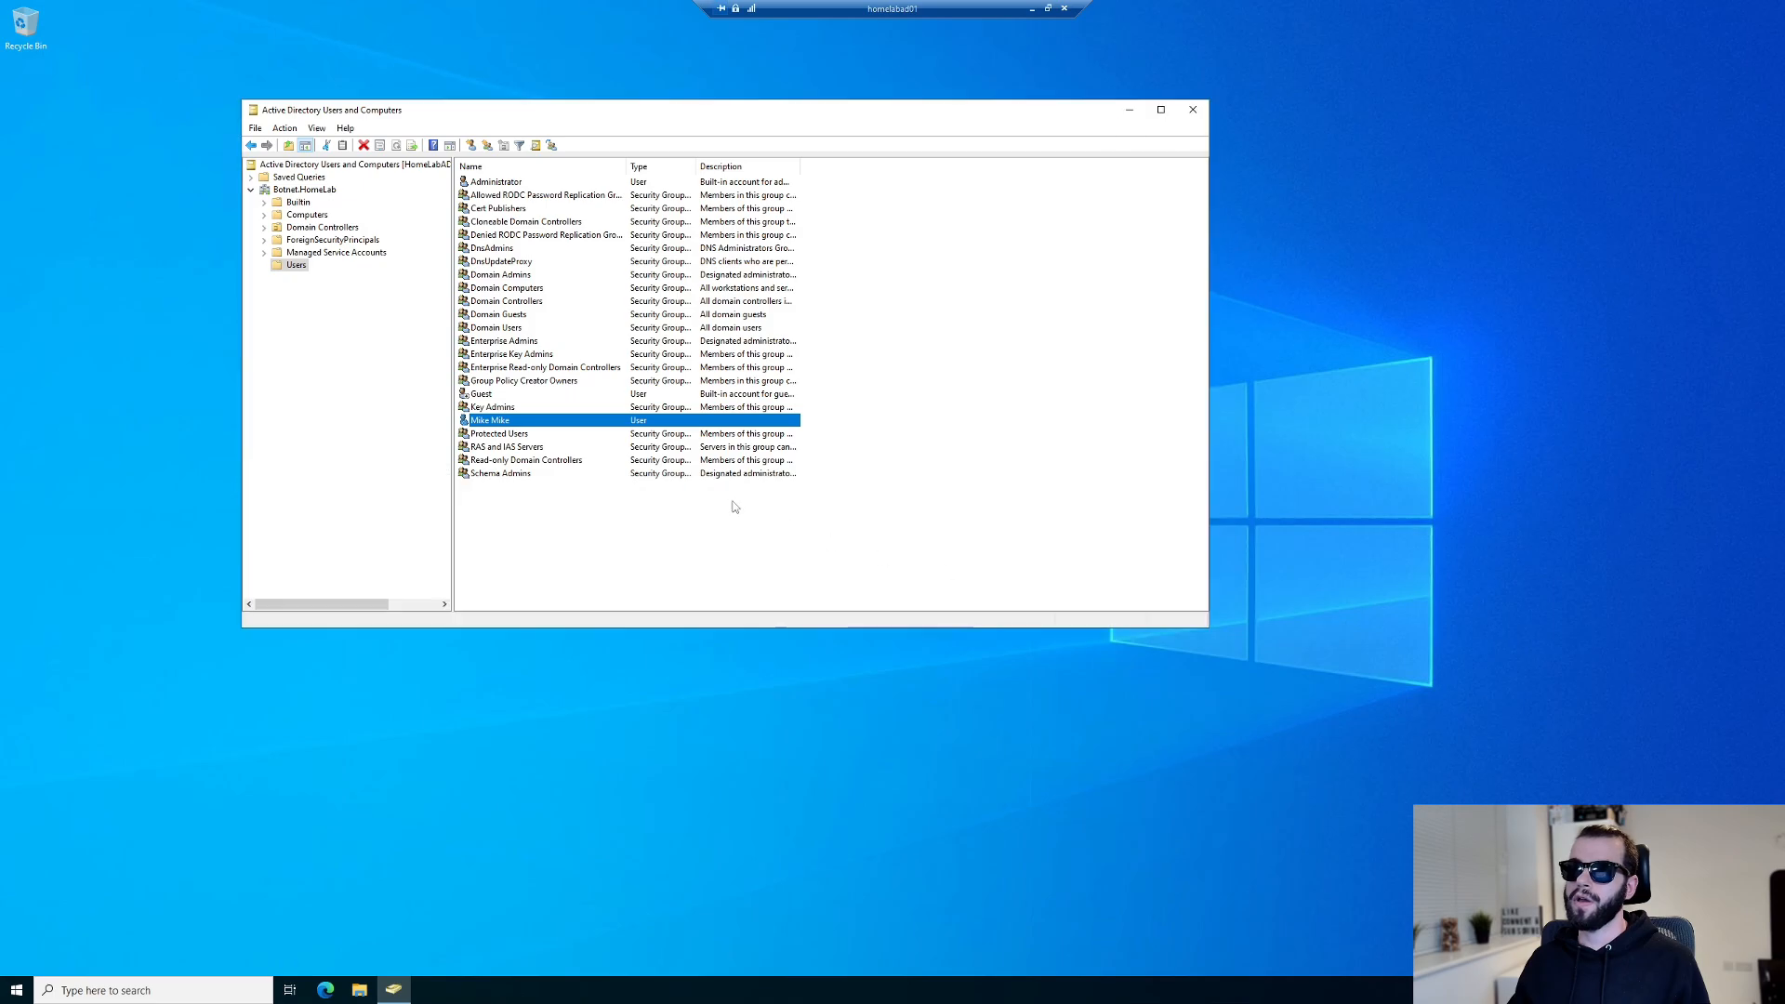
Set the new user's description to "King Of AD".
key(Return)
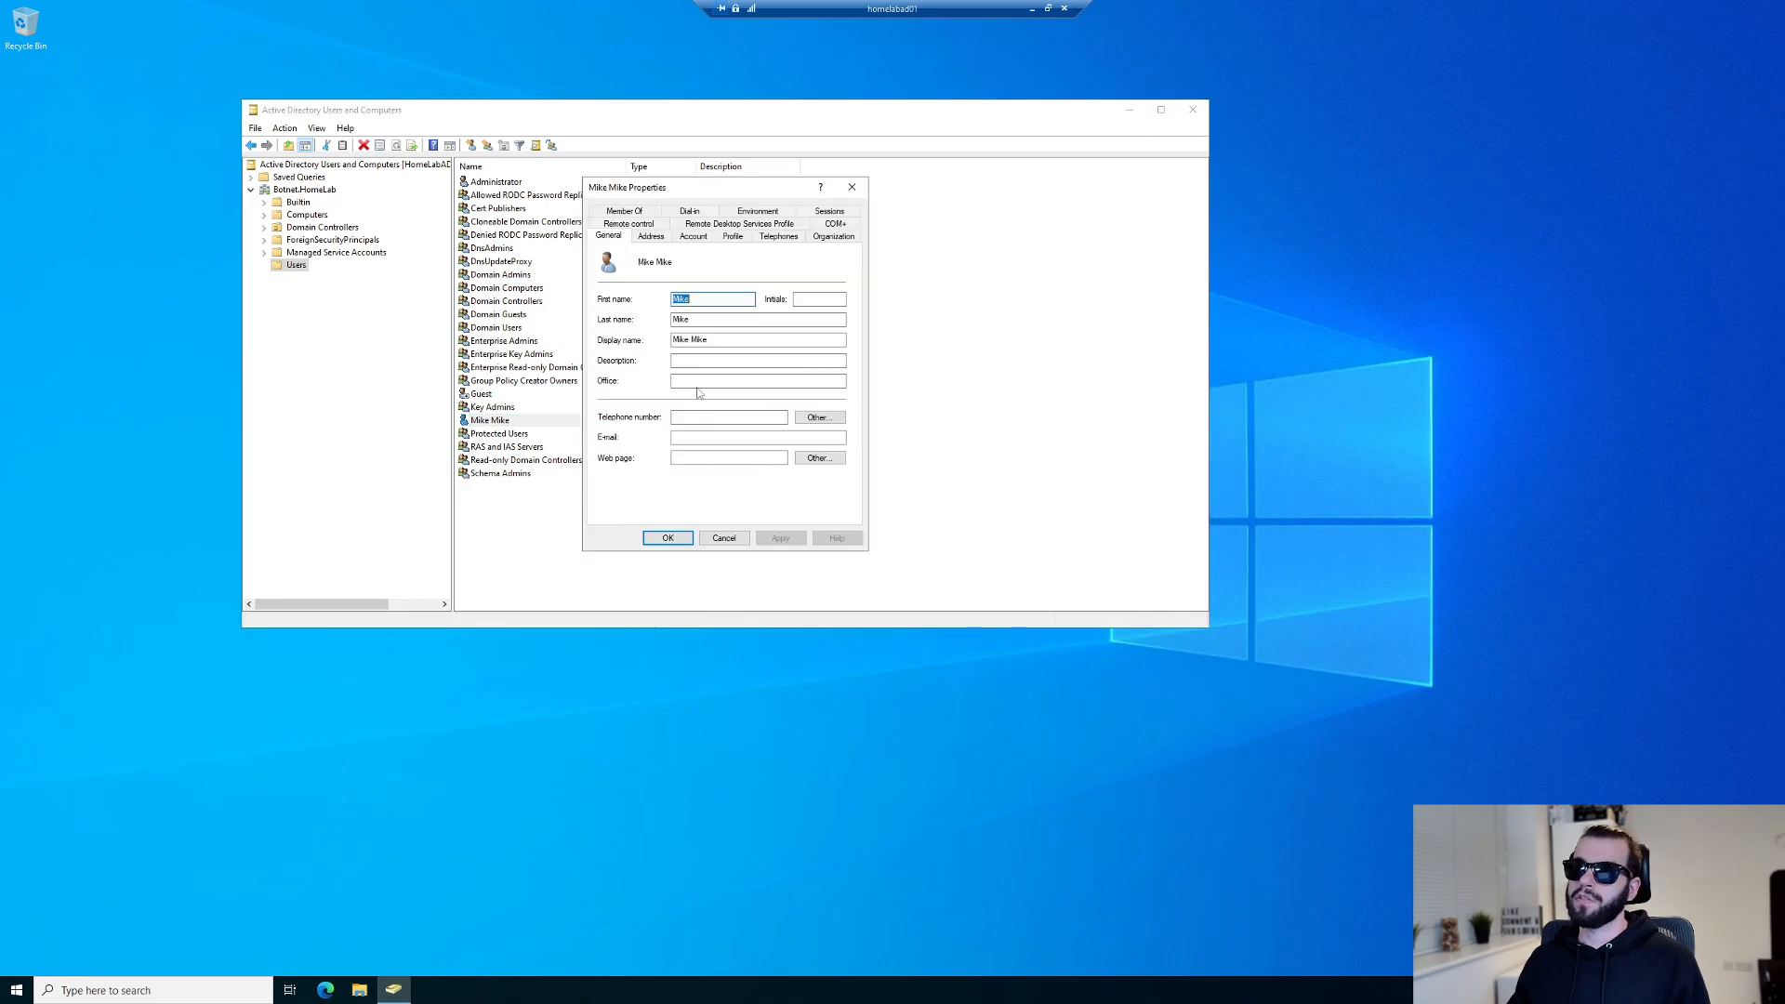
click(697, 360)
text(King )
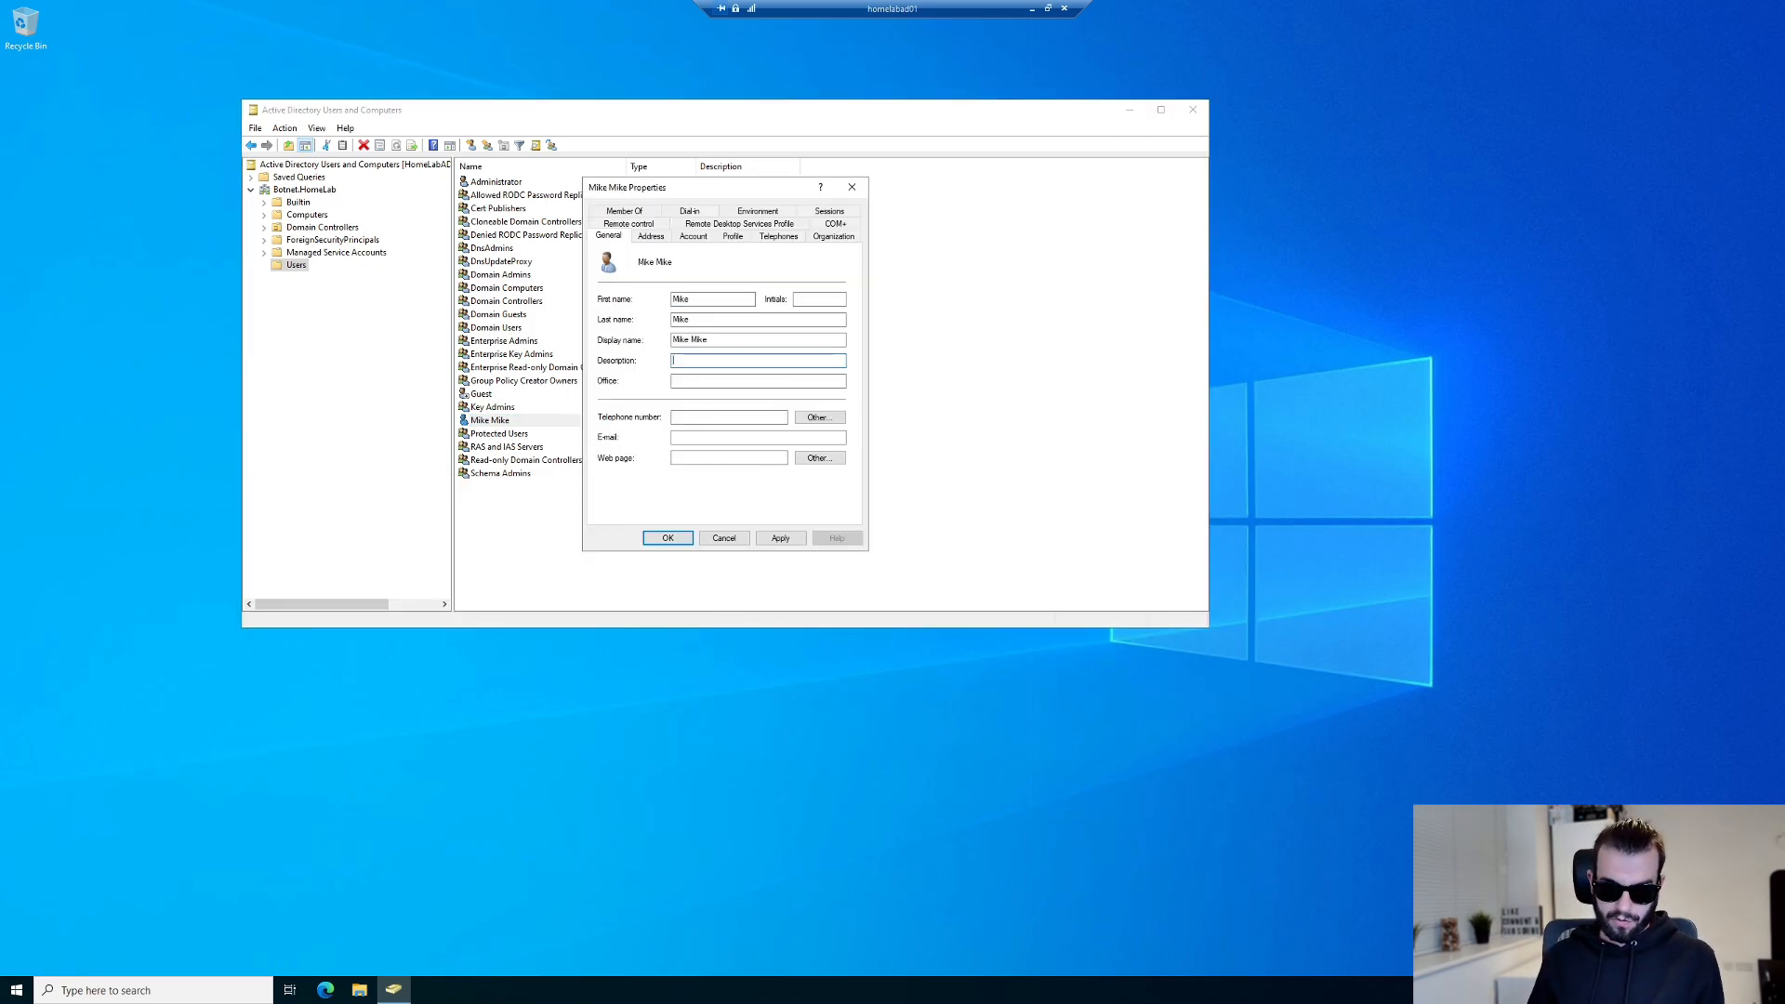
text(Of AD)
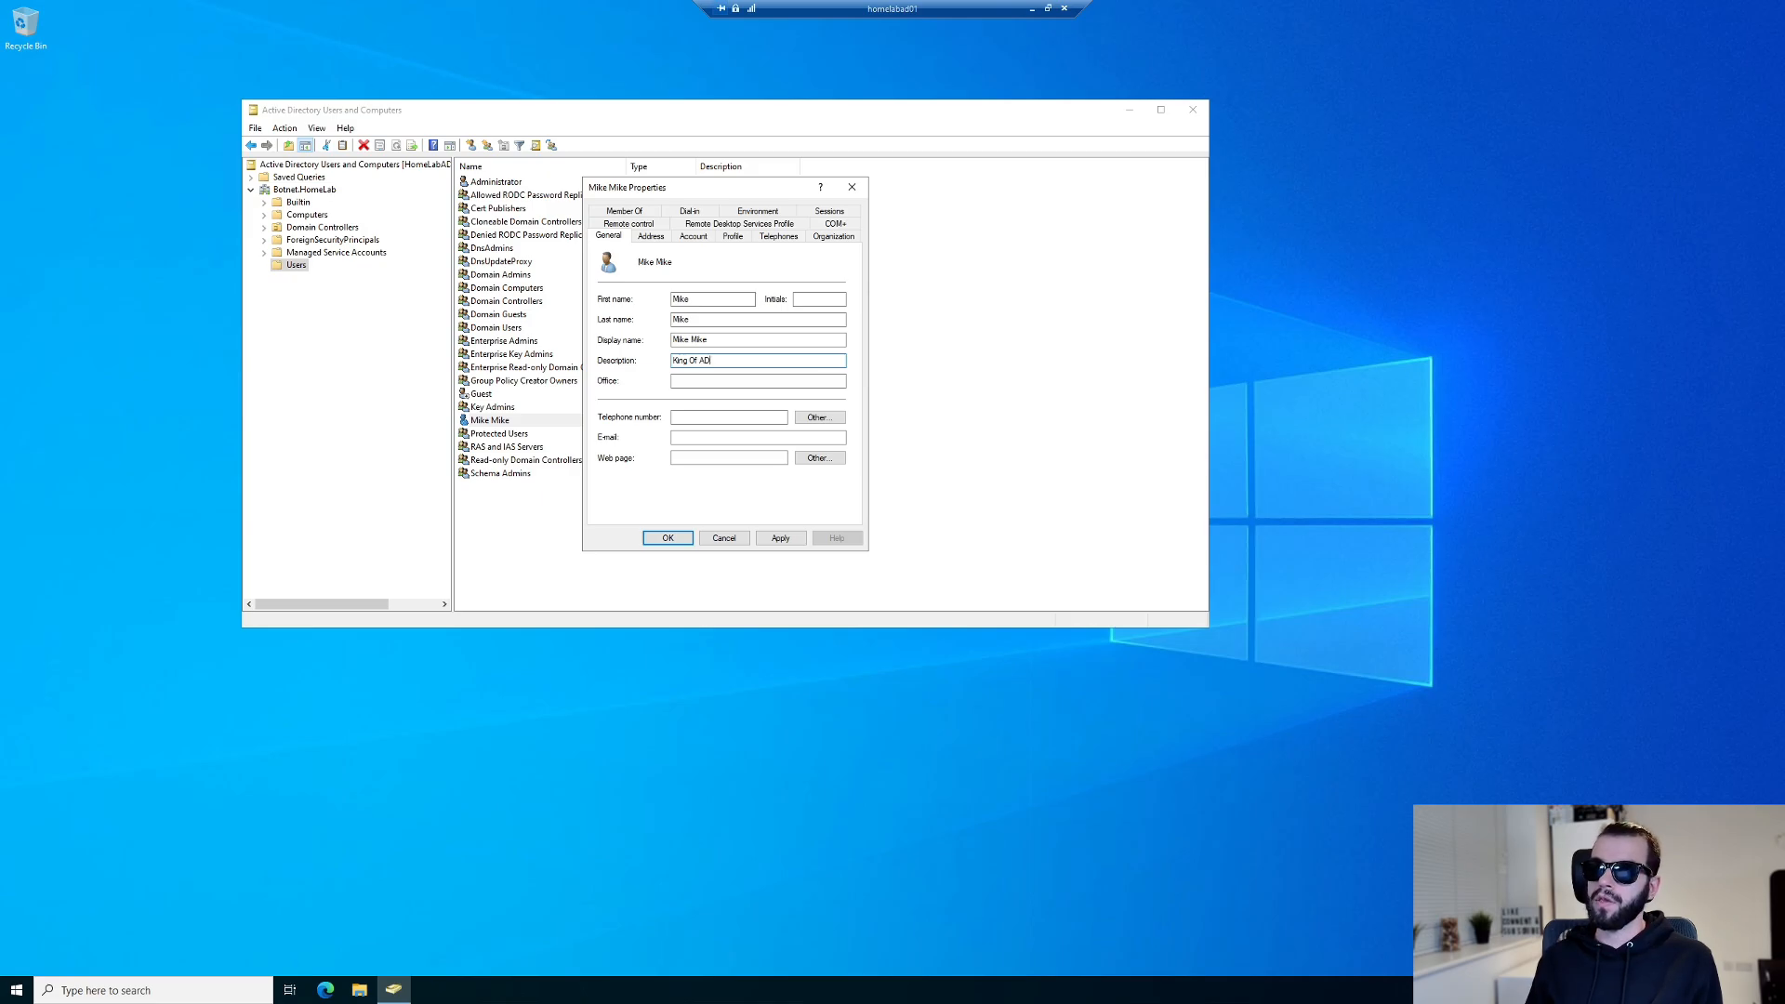
click(662, 539)
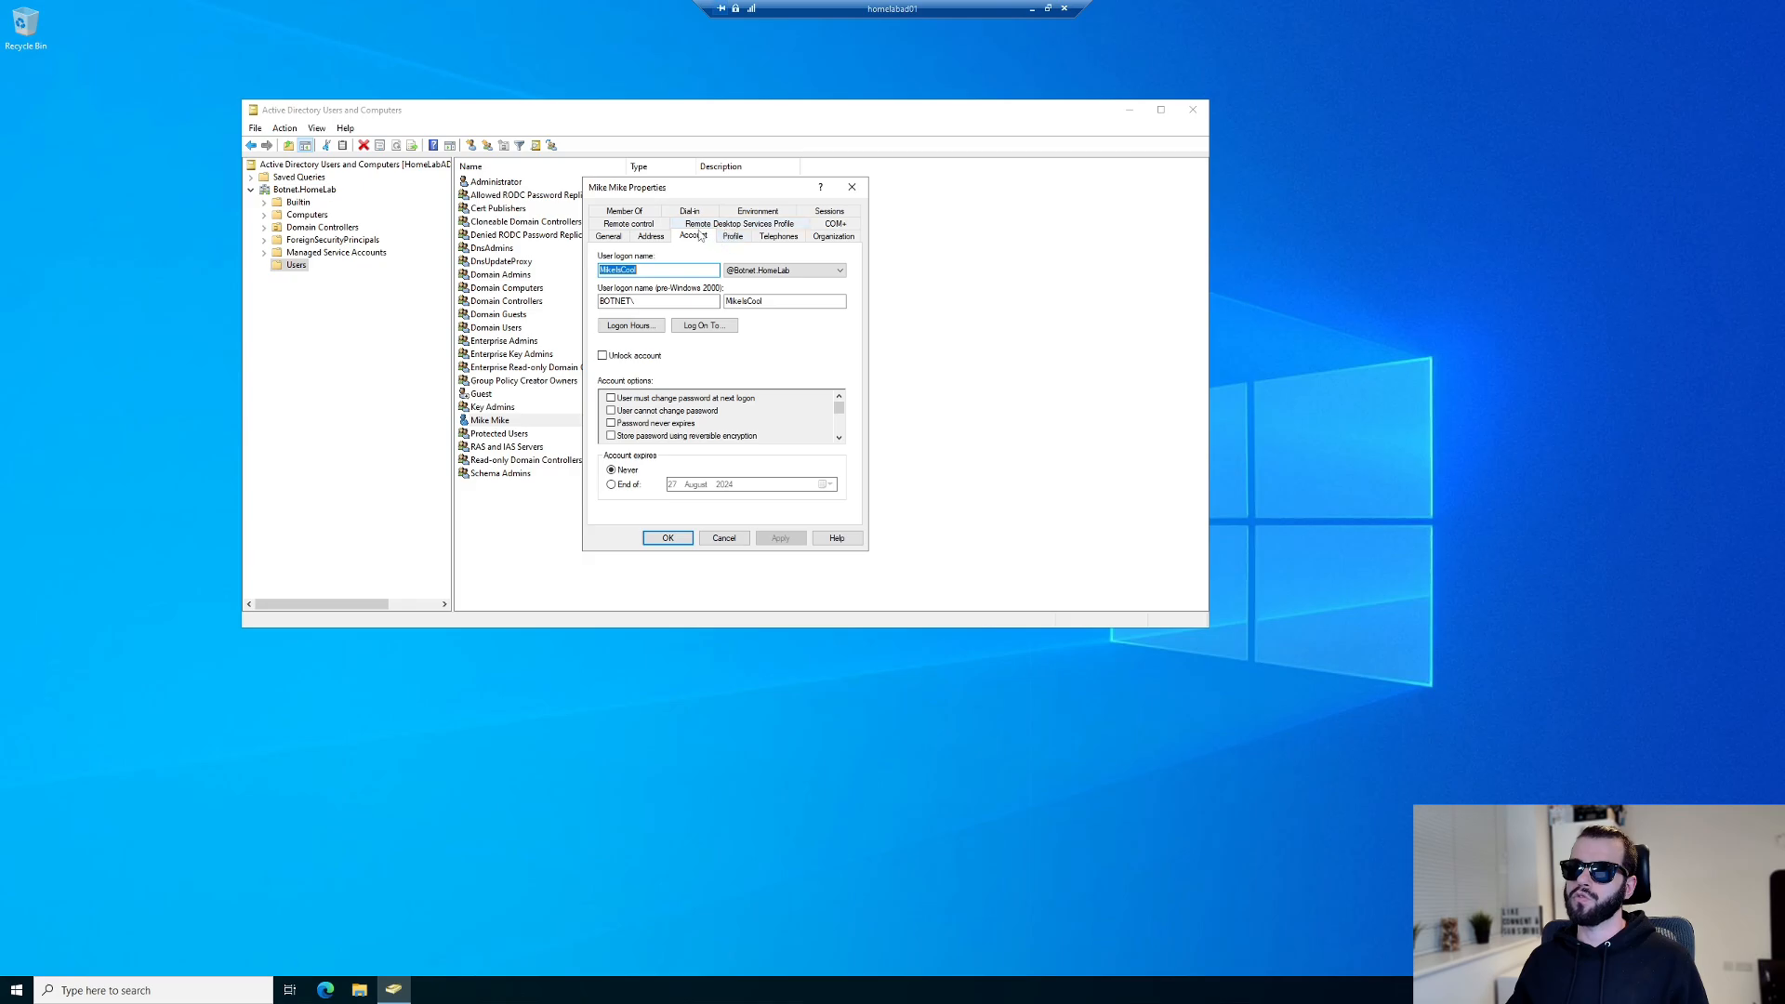
Check the new user's BOTNET logon name in the account properties and close them.
click(604, 301)
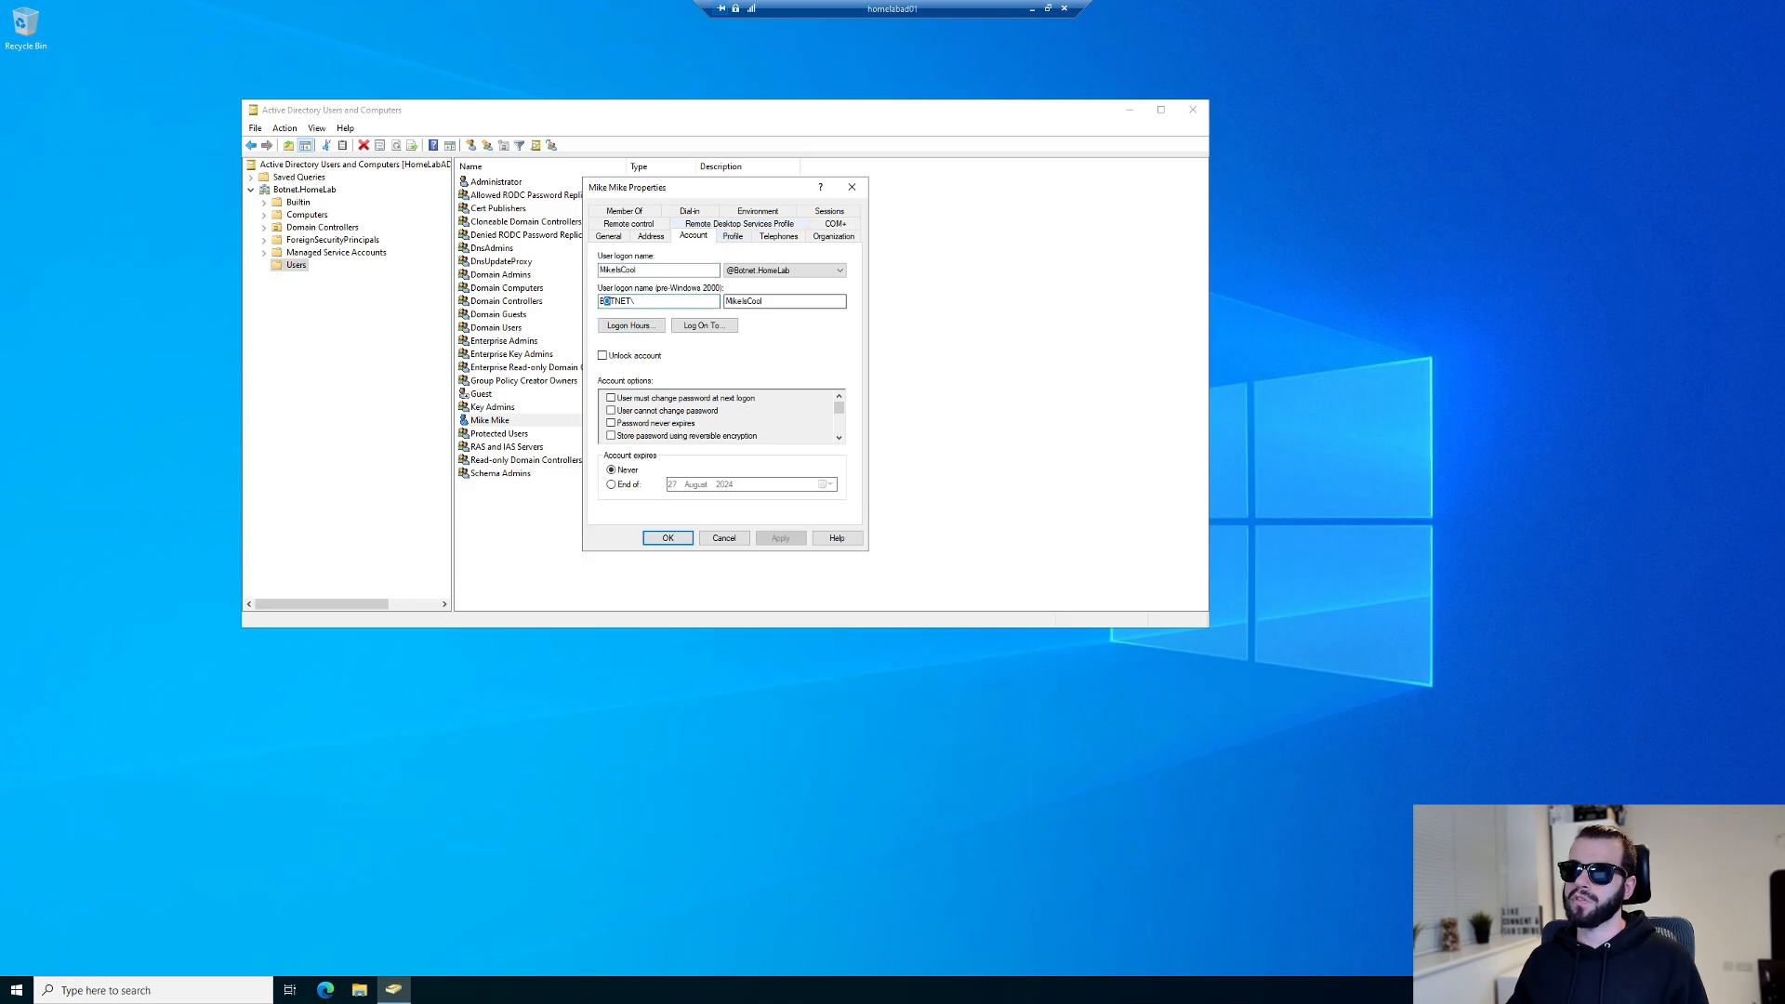
key(Tab)
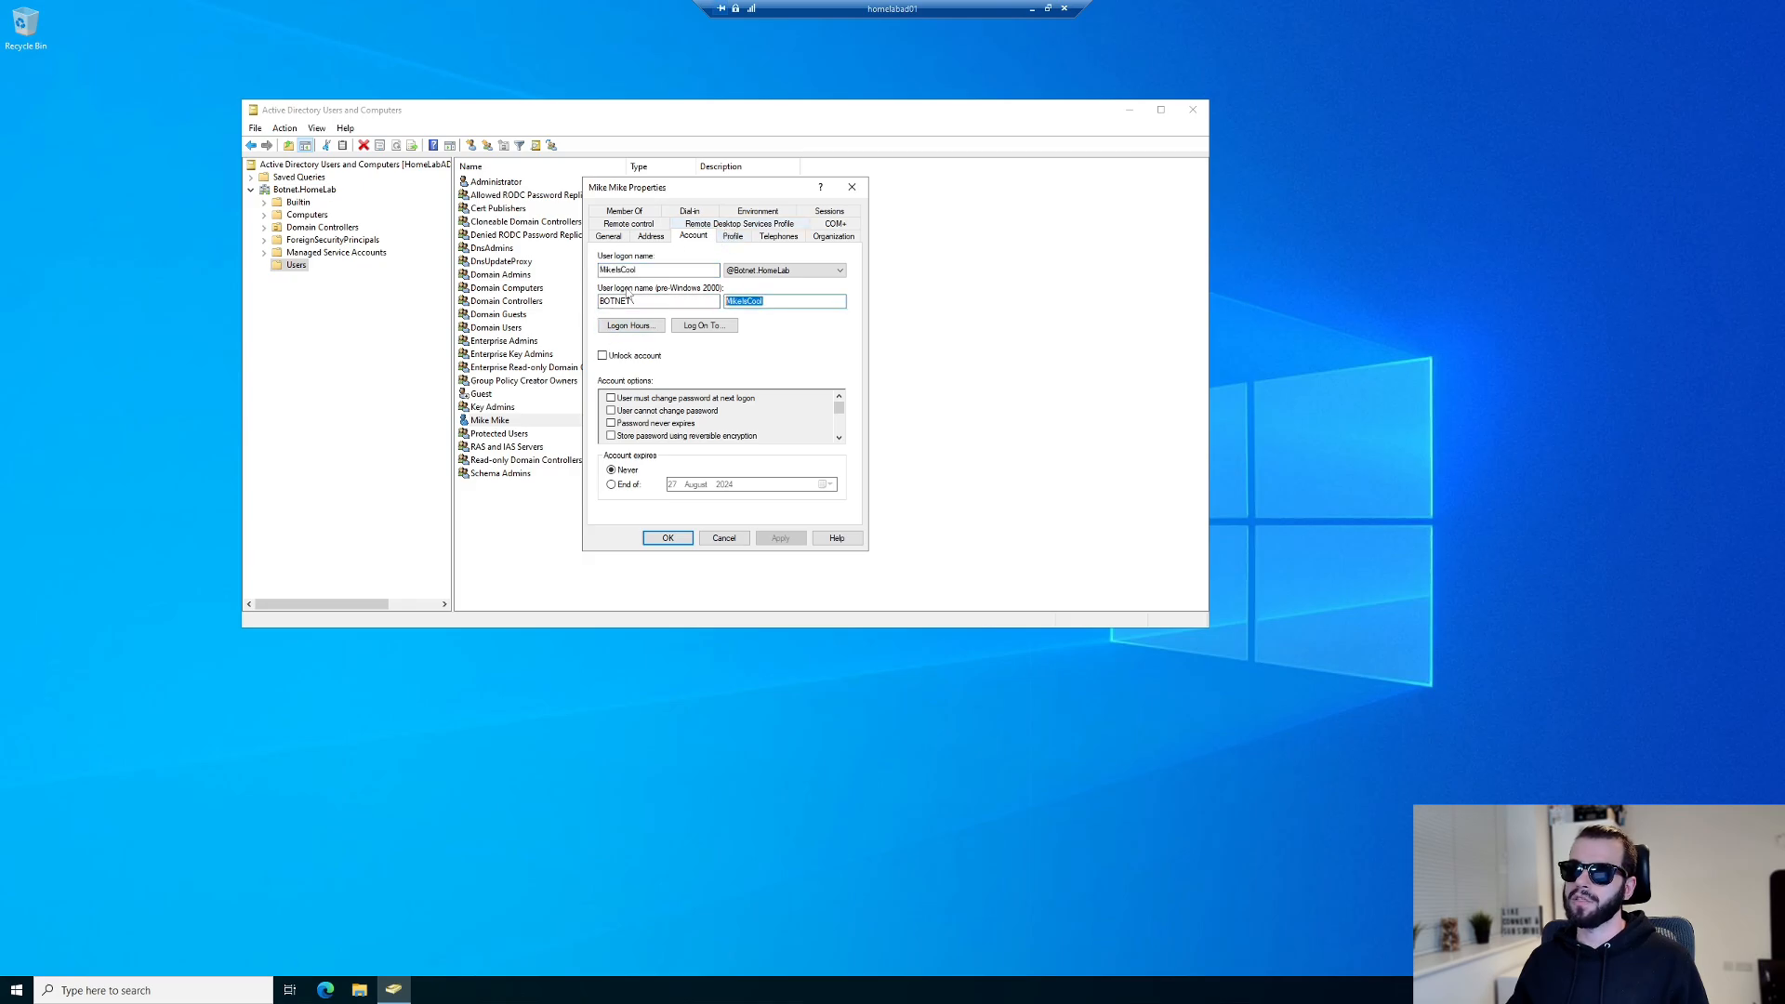
click(852, 188)
Leave the server session and try to connect to homelabad01 over Remote Desktop with the new domain user's logon name and password.
click(17, 990)
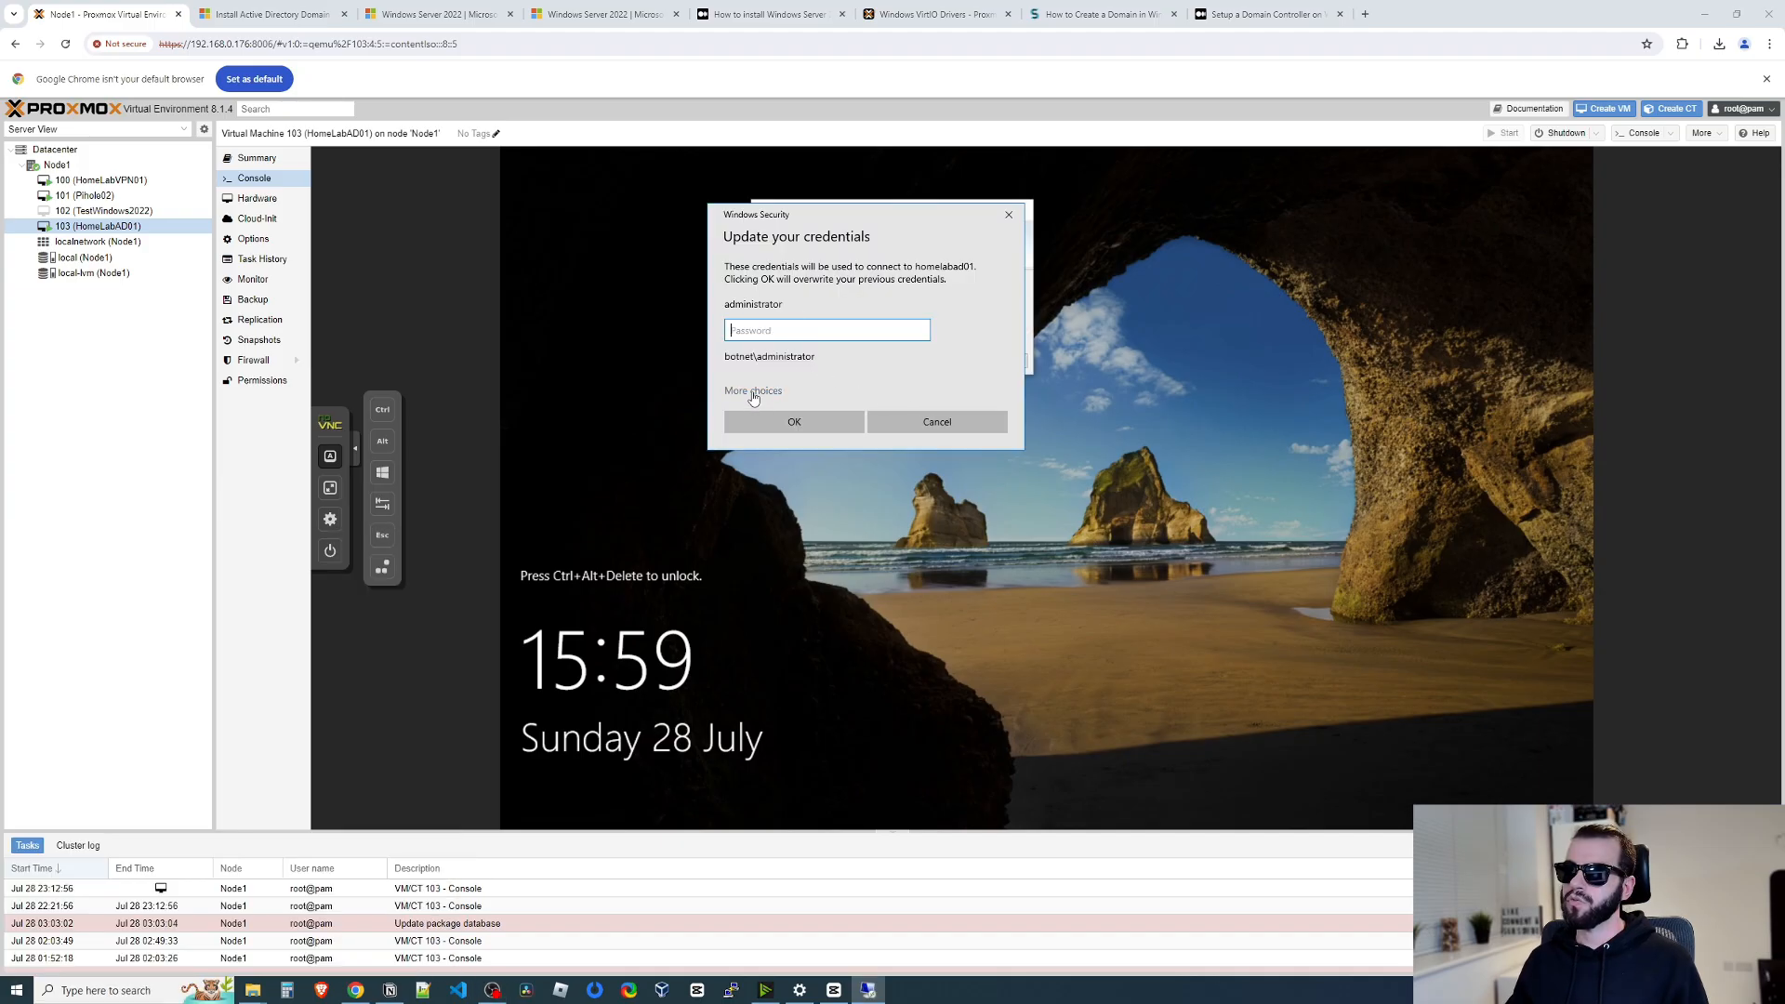
click(753, 387)
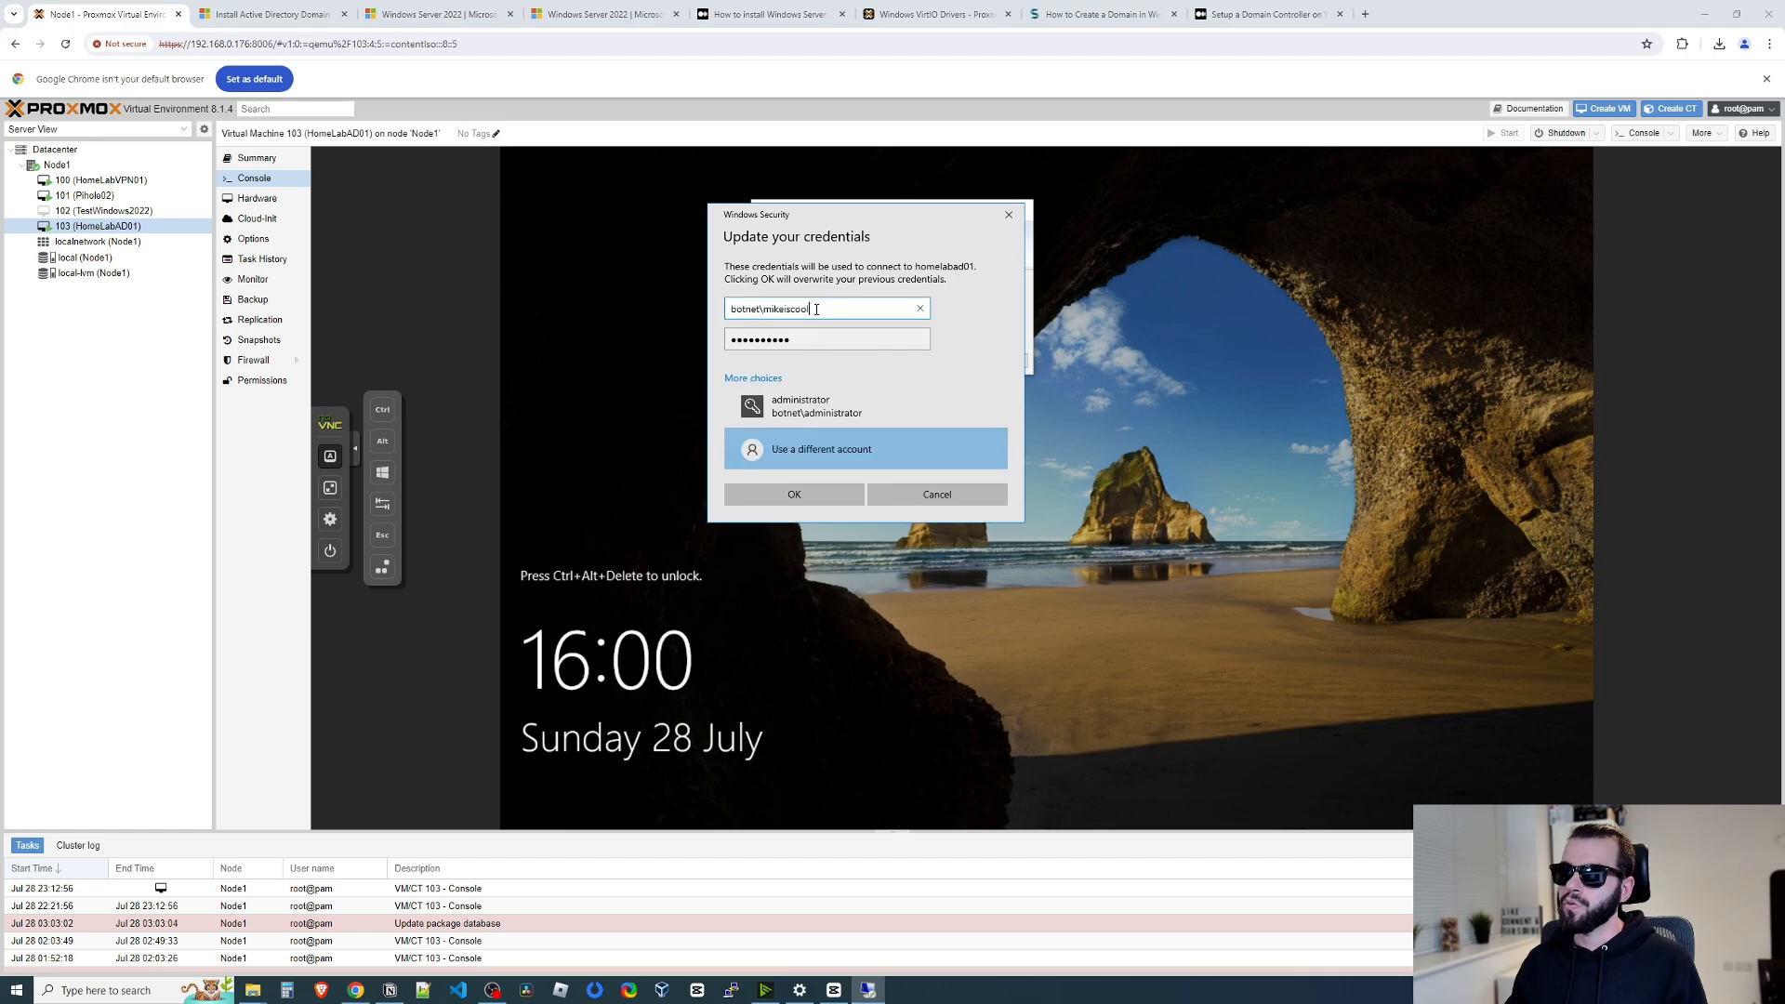
drag(816, 309, 678, 302)
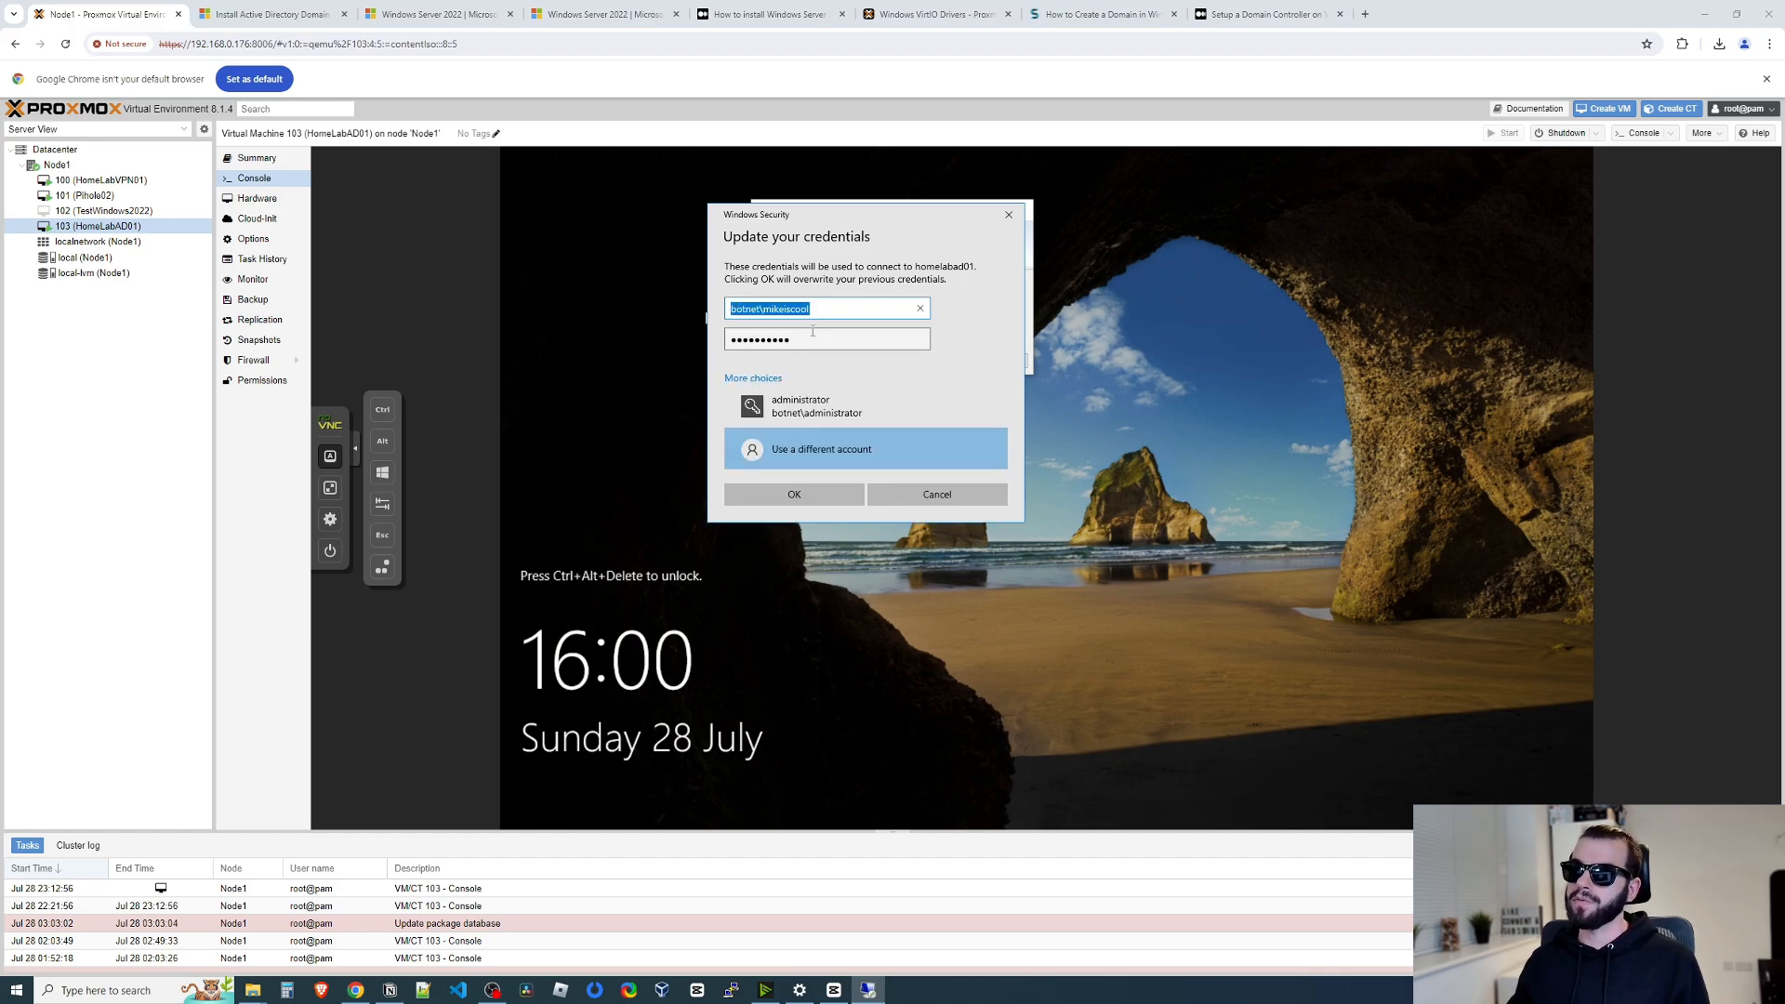
click(794, 494)
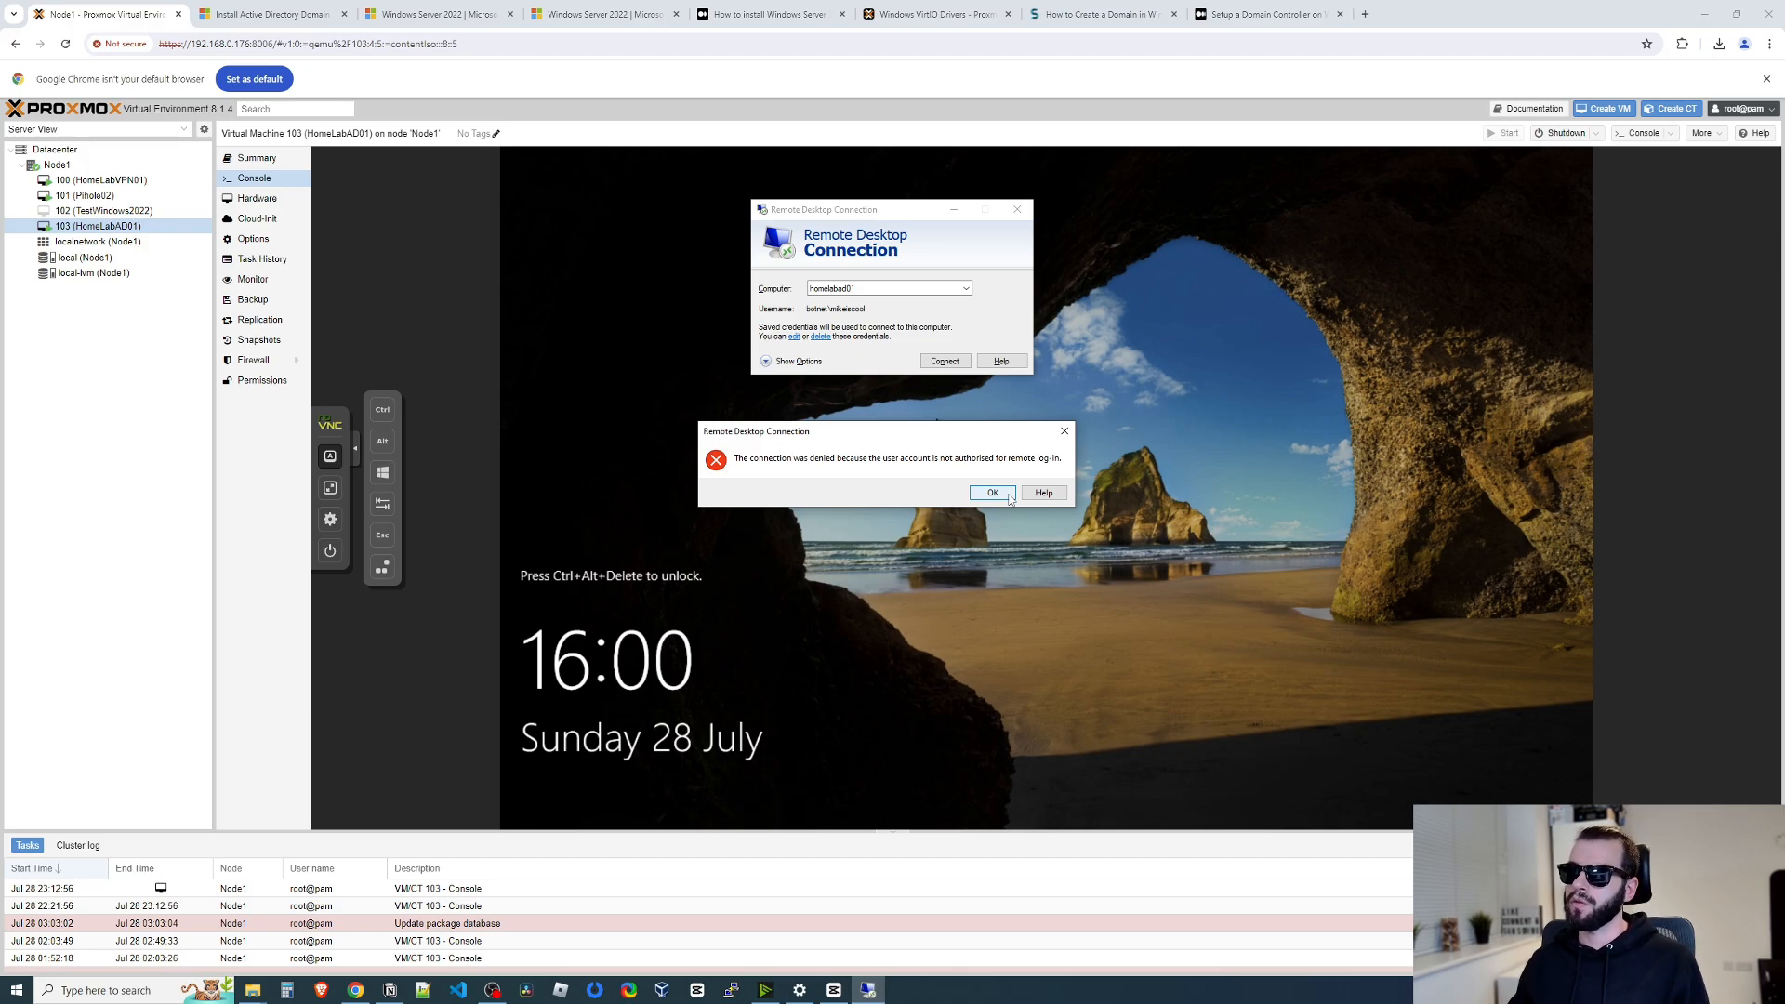
click(1008, 498)
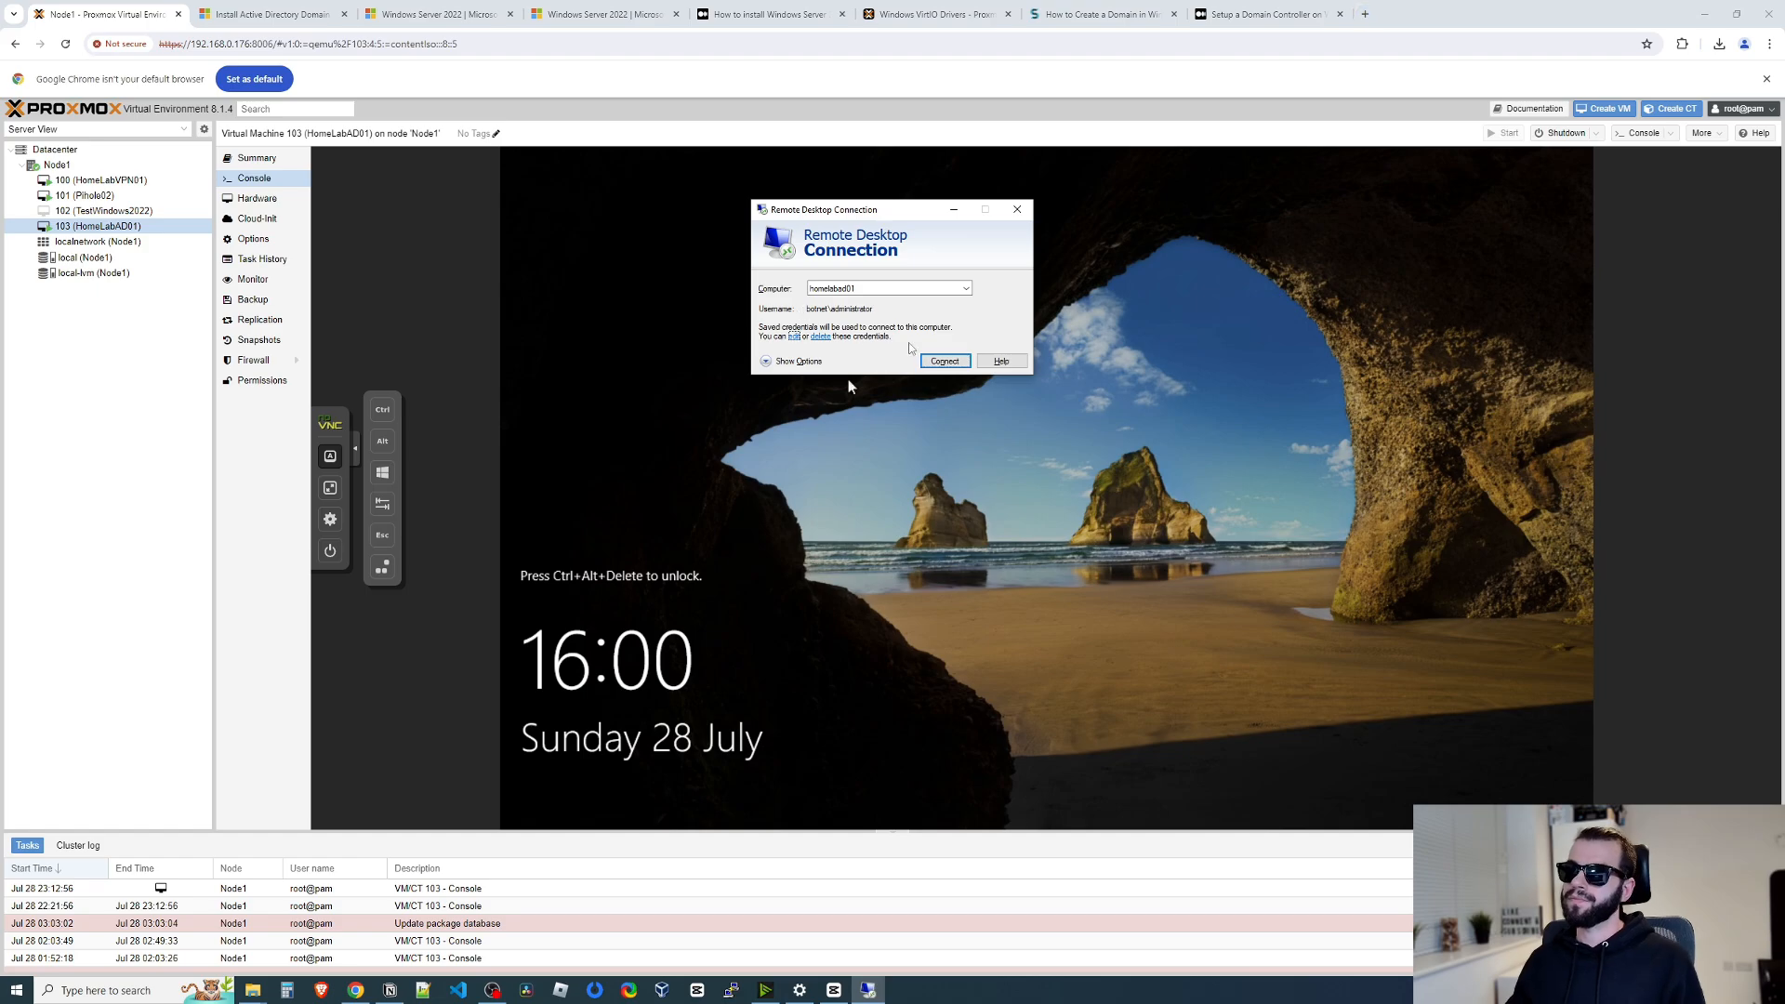
Reconnect to homelabad01 as botnet\administrator and reopen Active Directory Users and Computers.
click(944, 362)
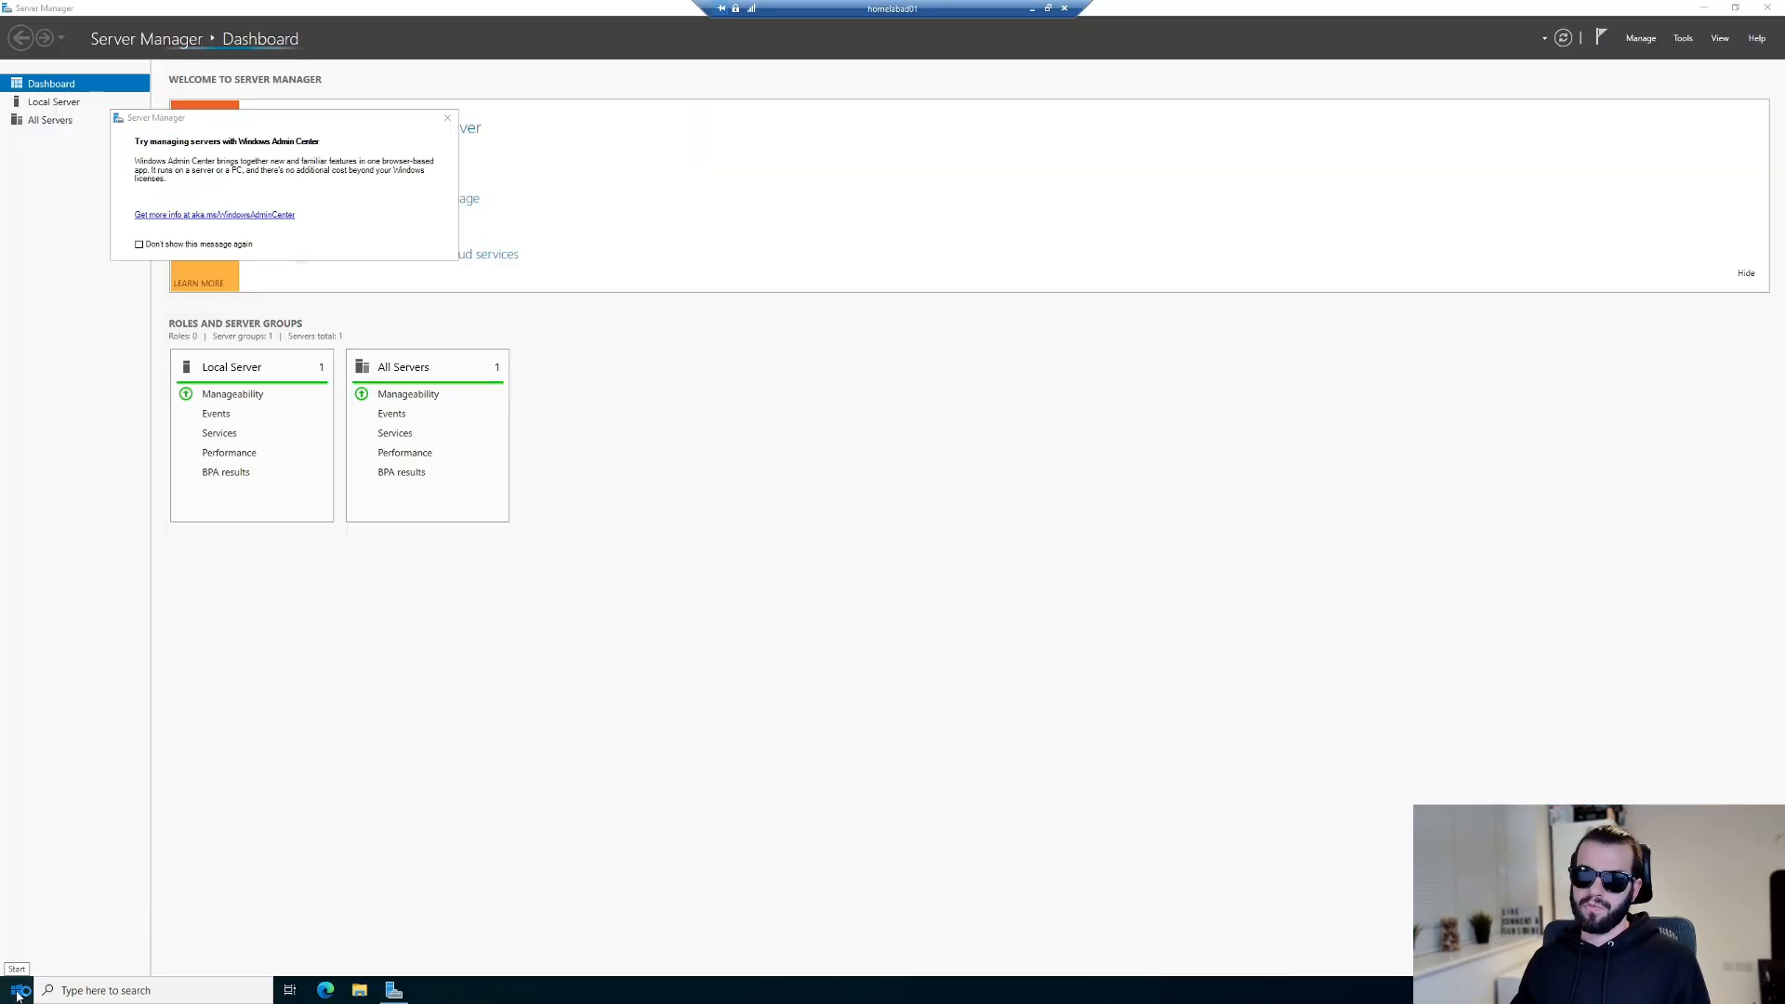
click(17, 991)
text(users)
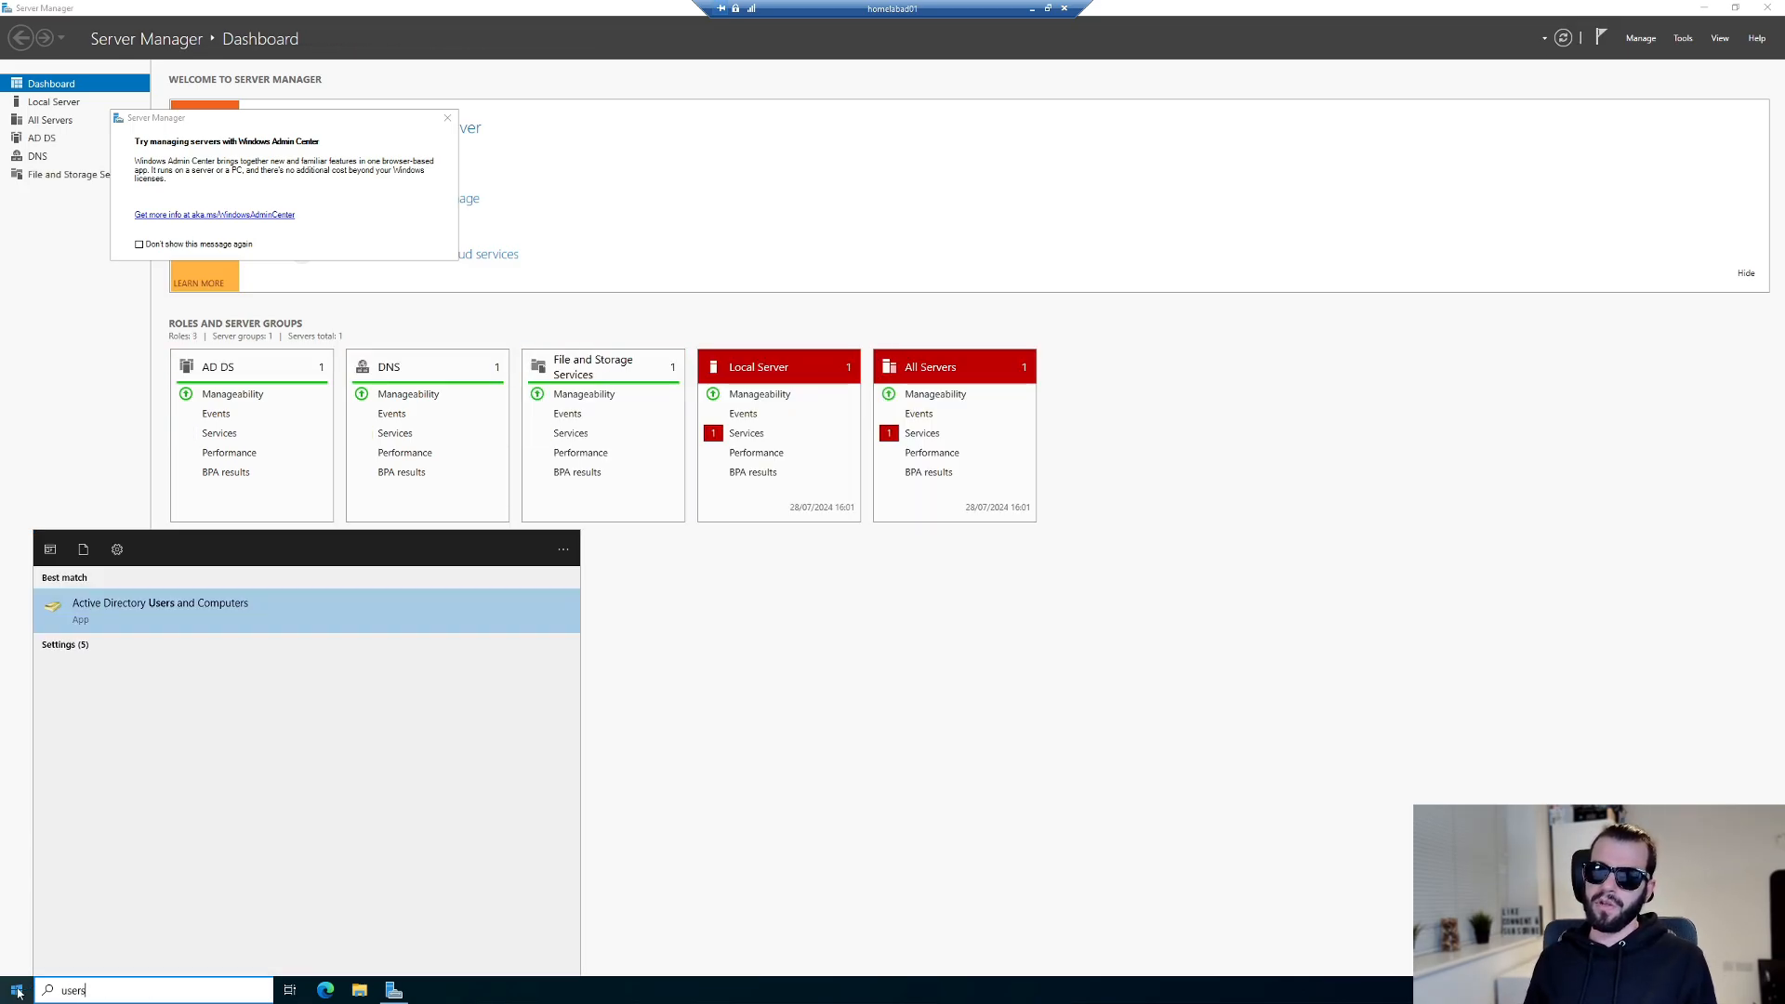
key(Return)
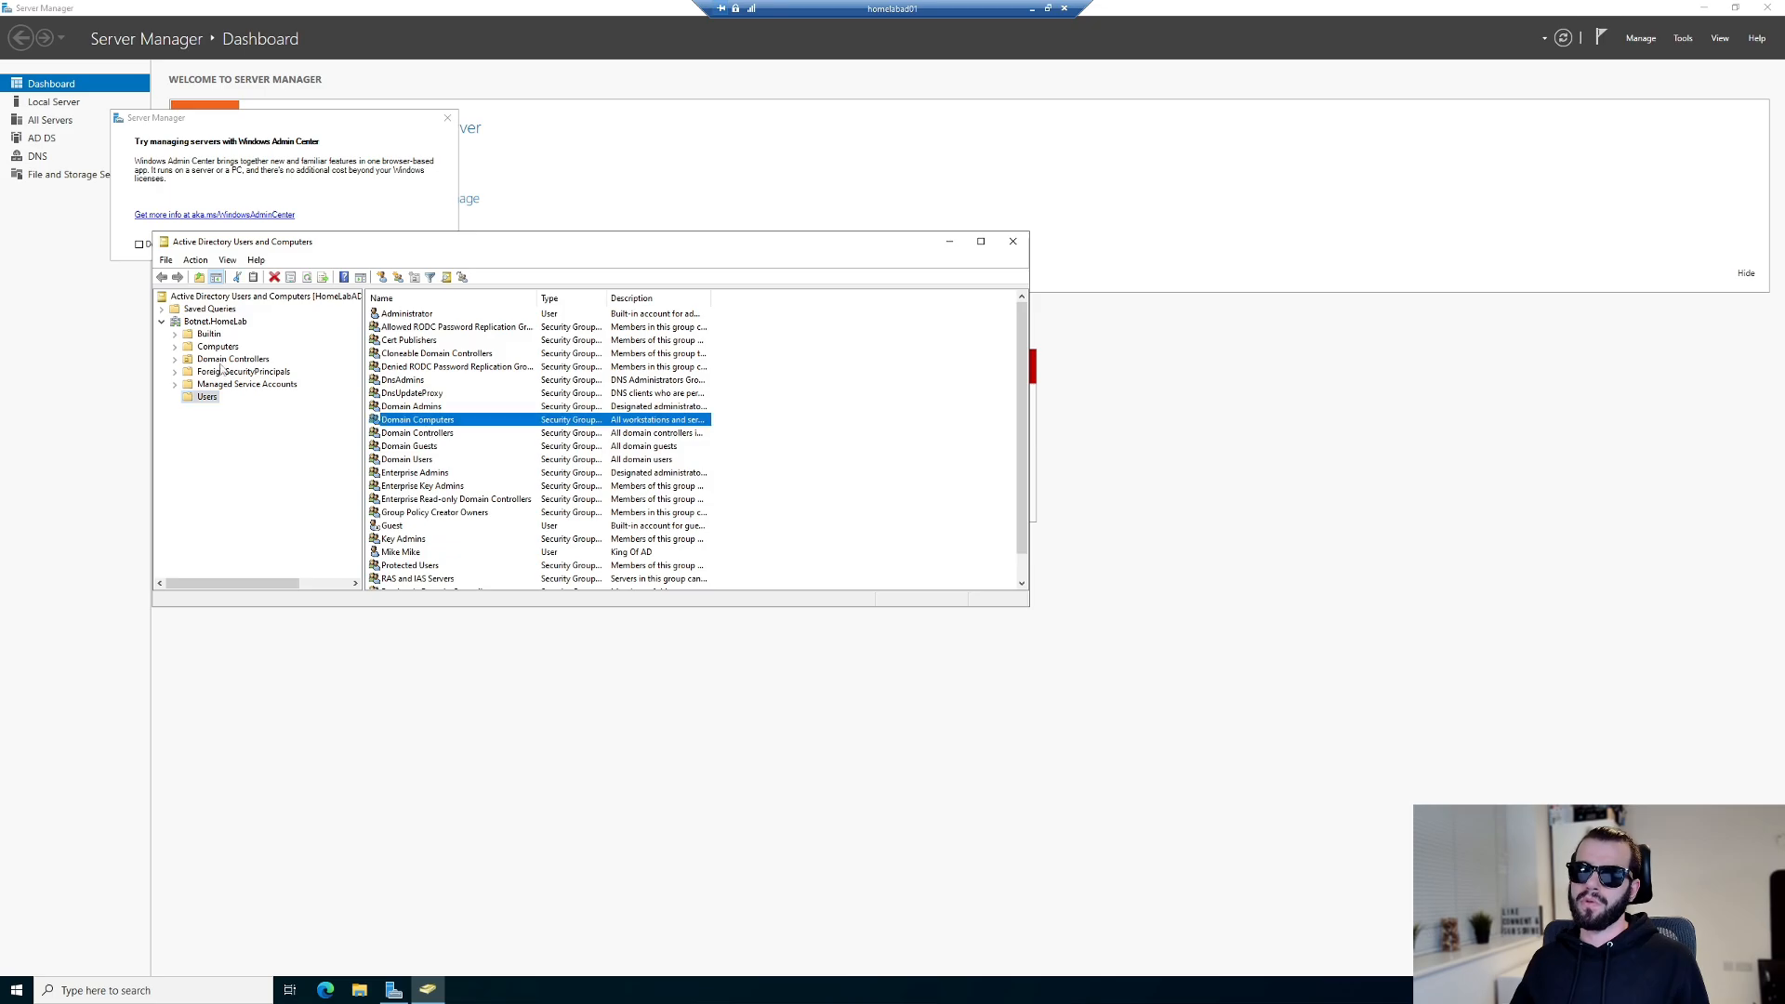
Examine the new user's account, permitted logon computers and profile settings for a remote logon restriction.
click(419, 552)
double_click(419, 552)
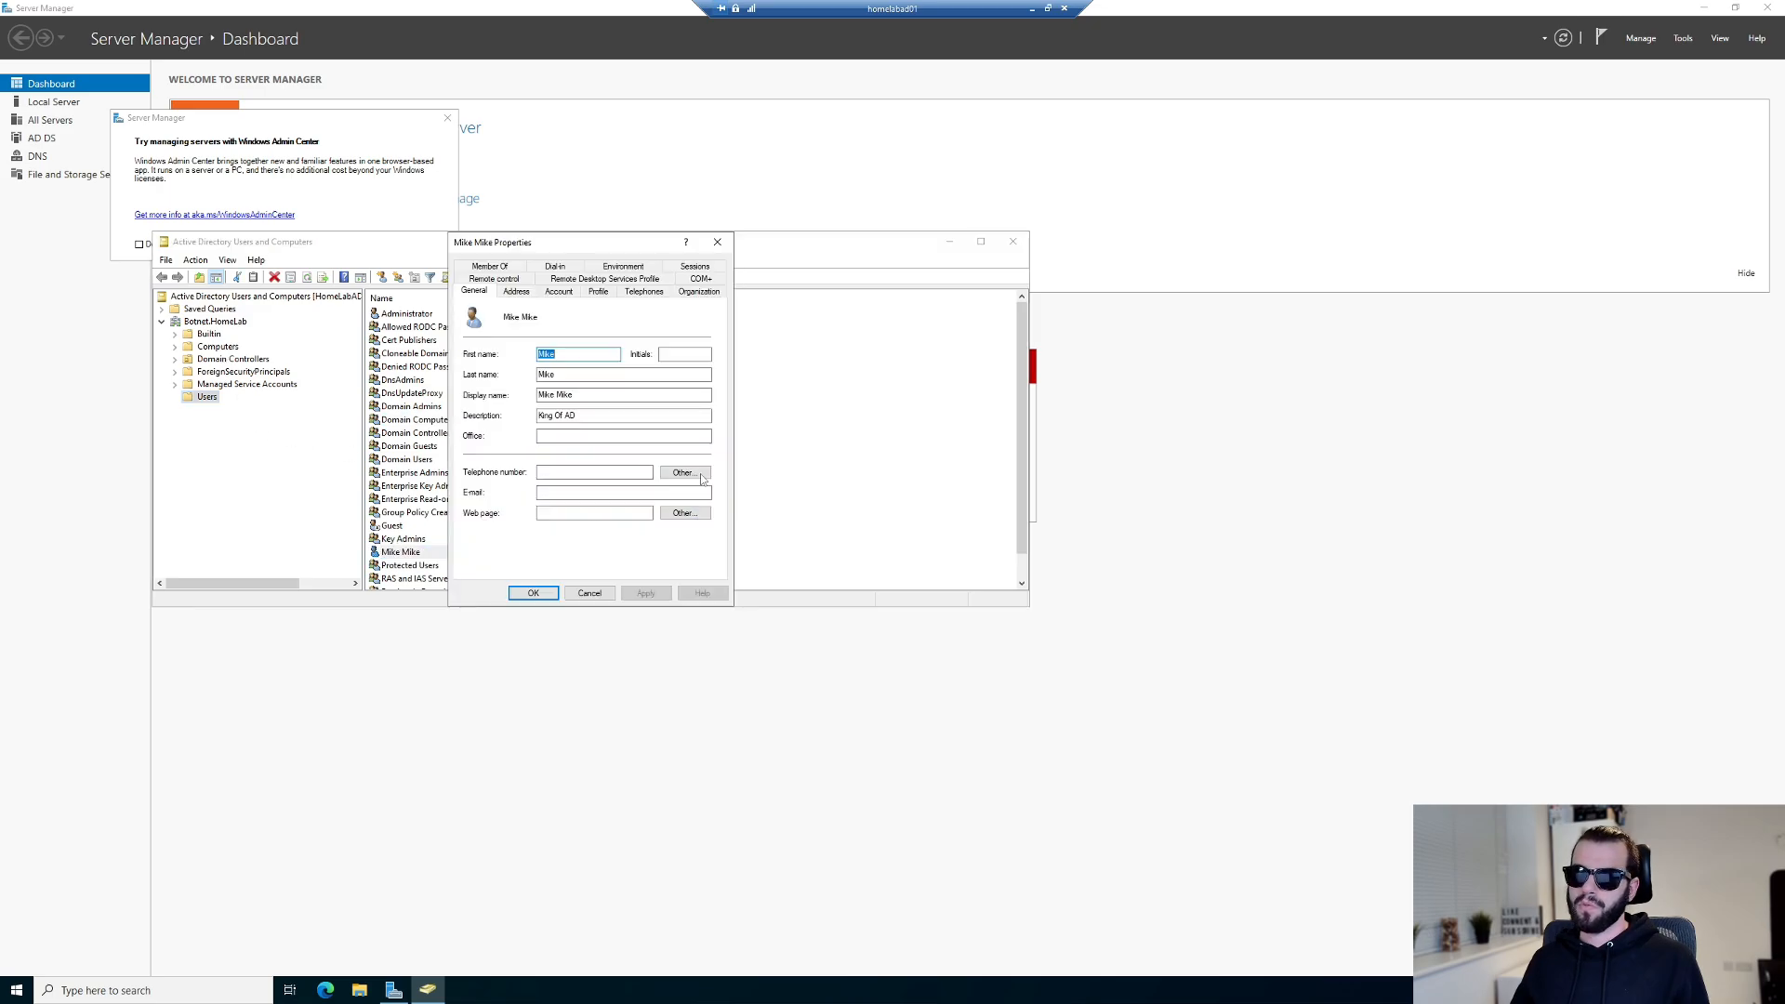
click(559, 291)
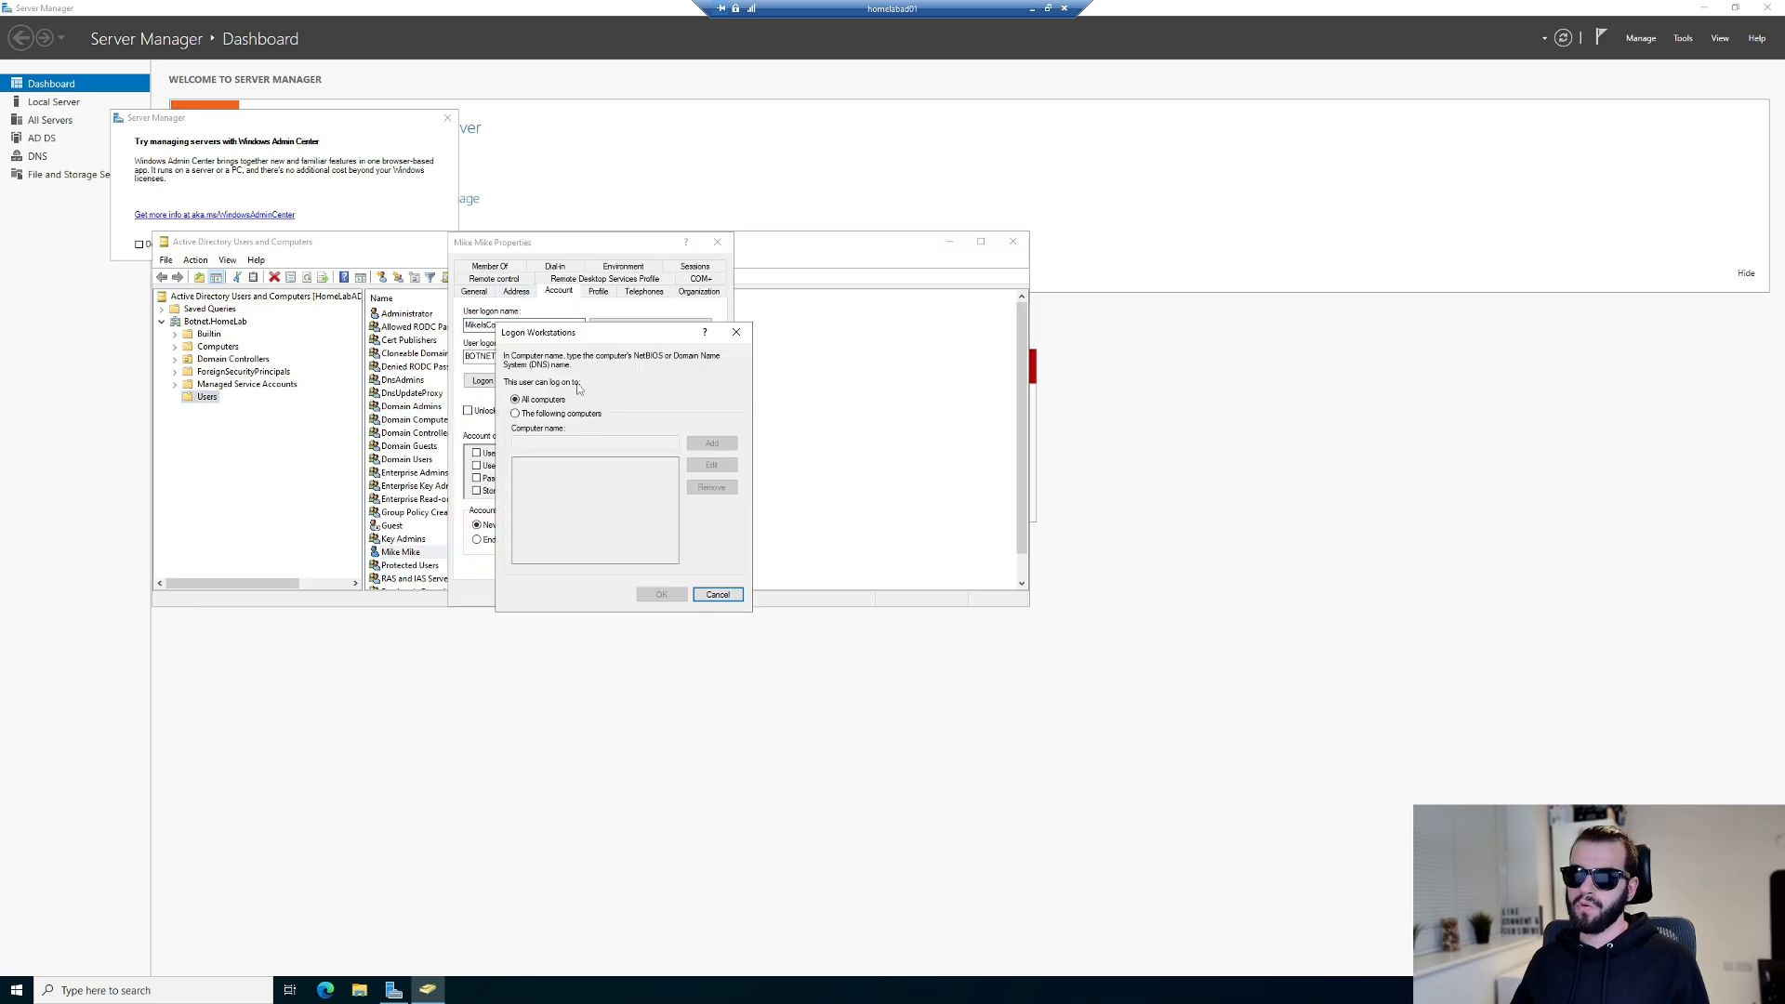
click(717, 594)
click(603, 292)
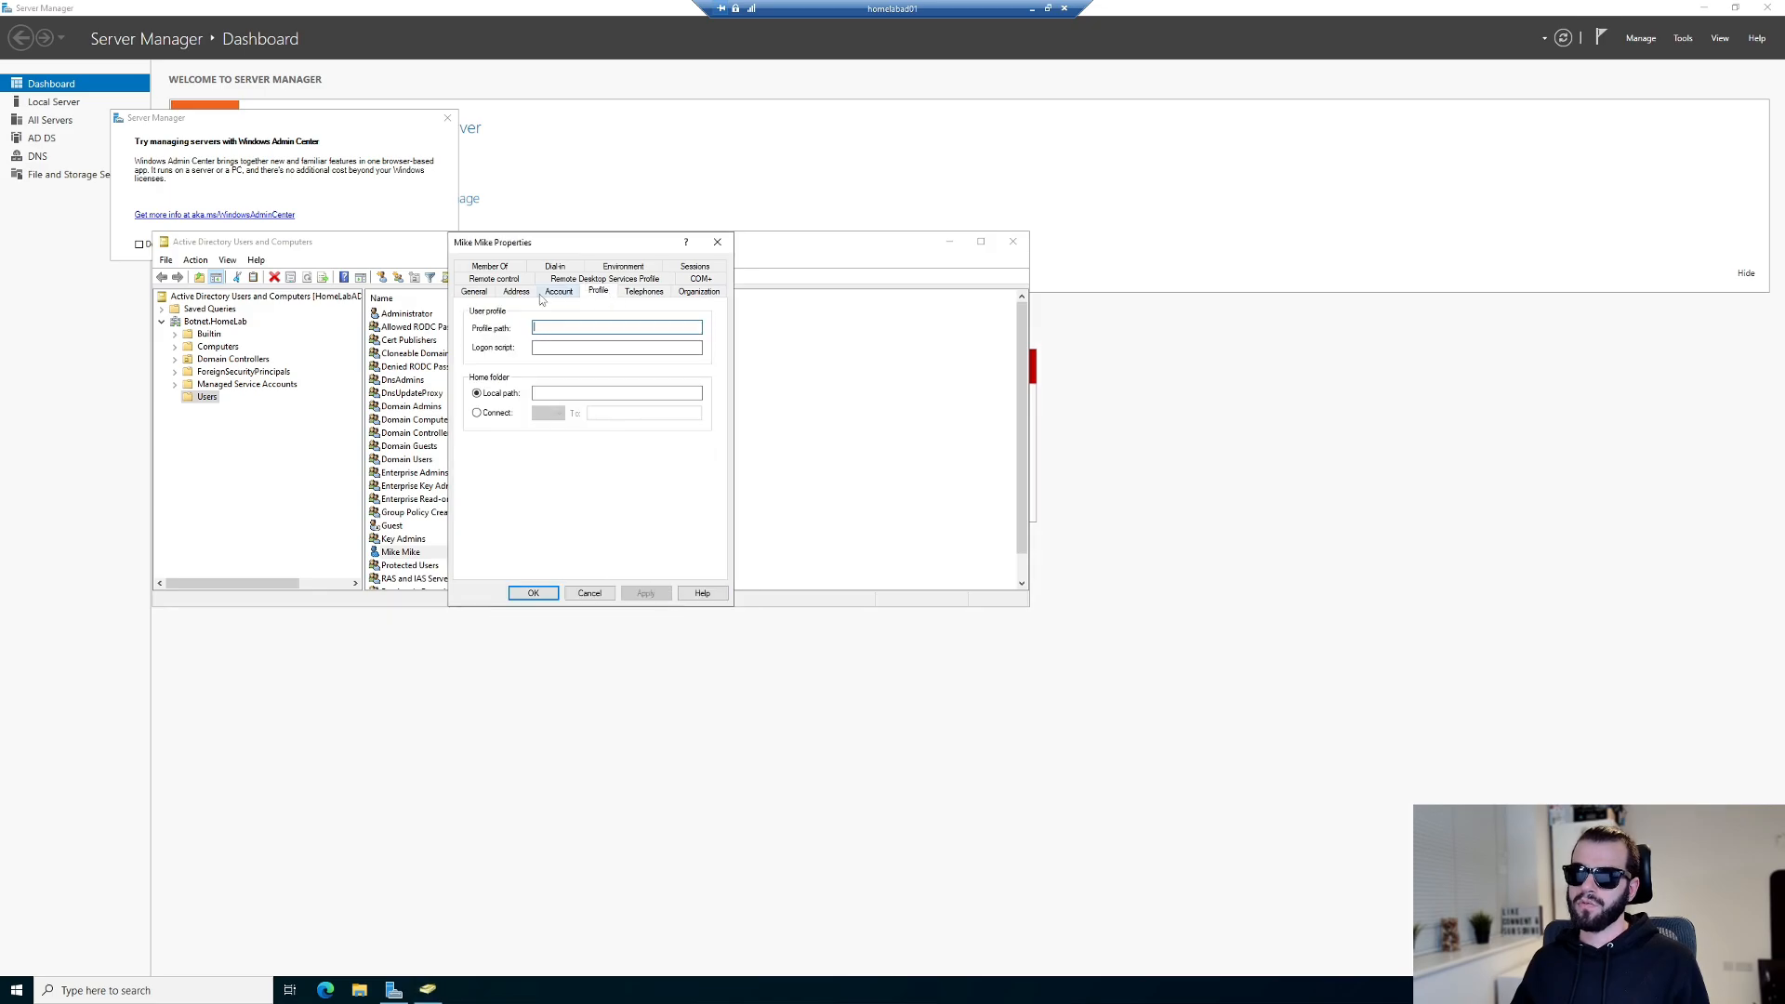
click(556, 292)
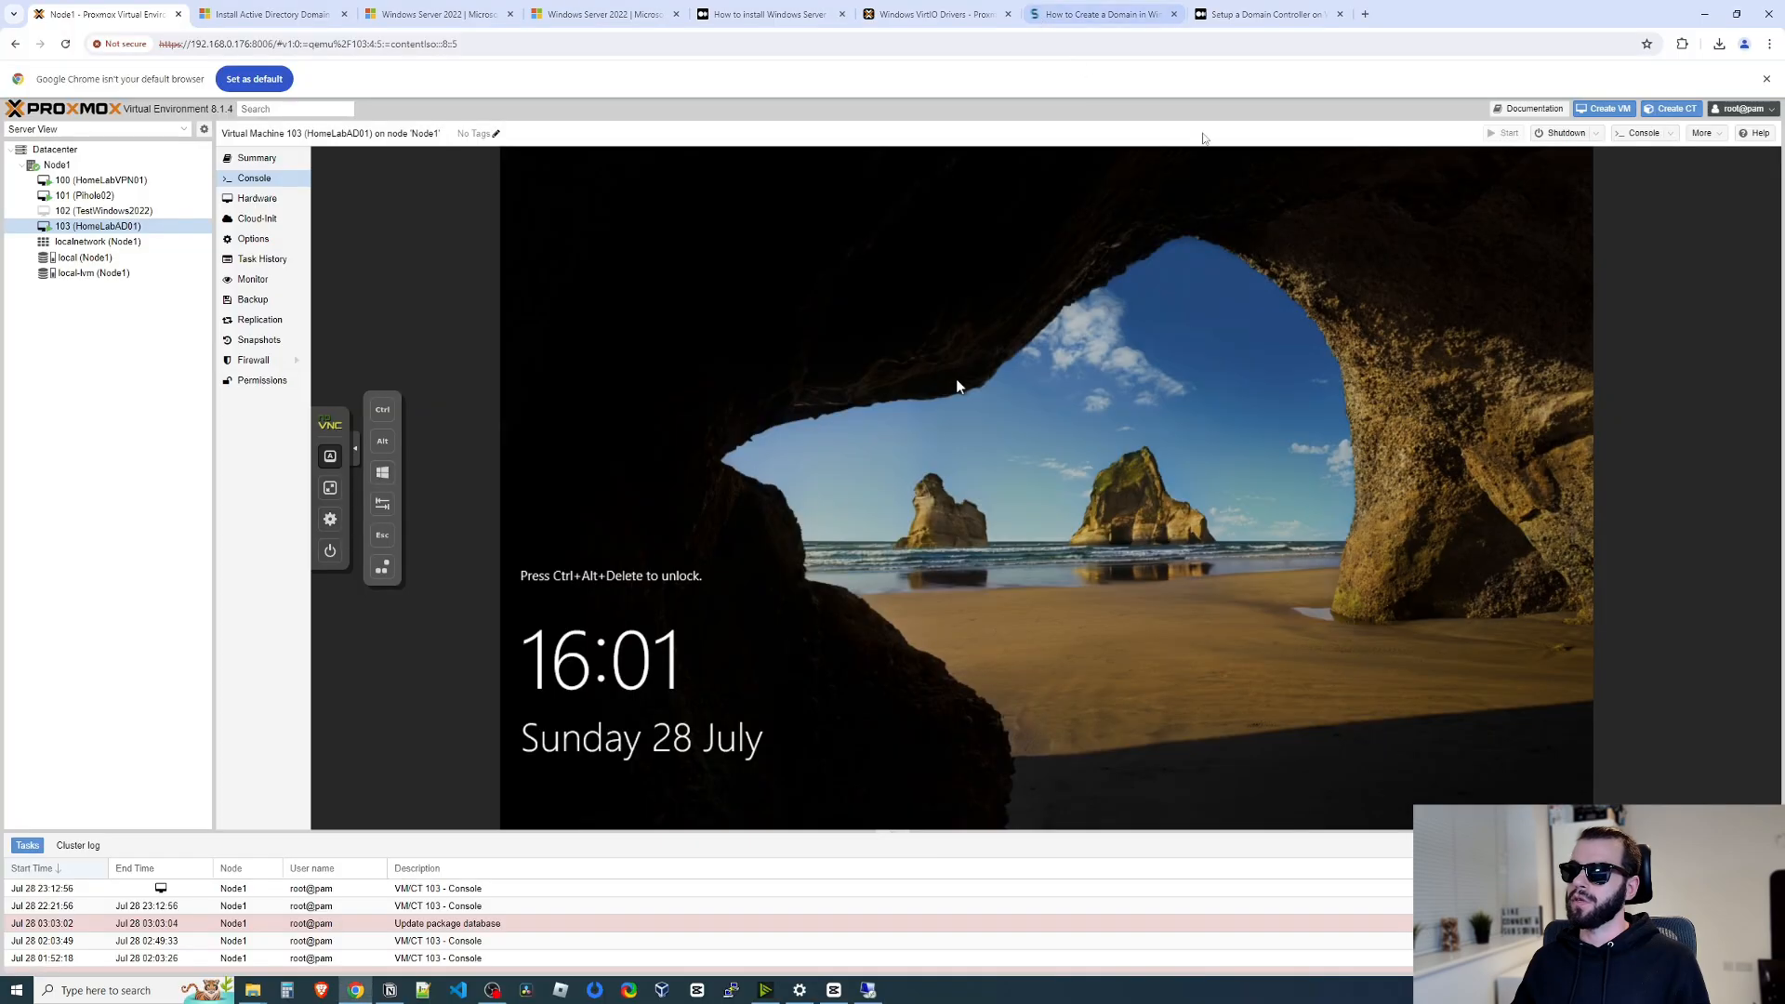
Search the web for "user is not authorized for remote login" and open the Geek Page fix linked in the Microsoft Community Hub thread.
click(1368, 13)
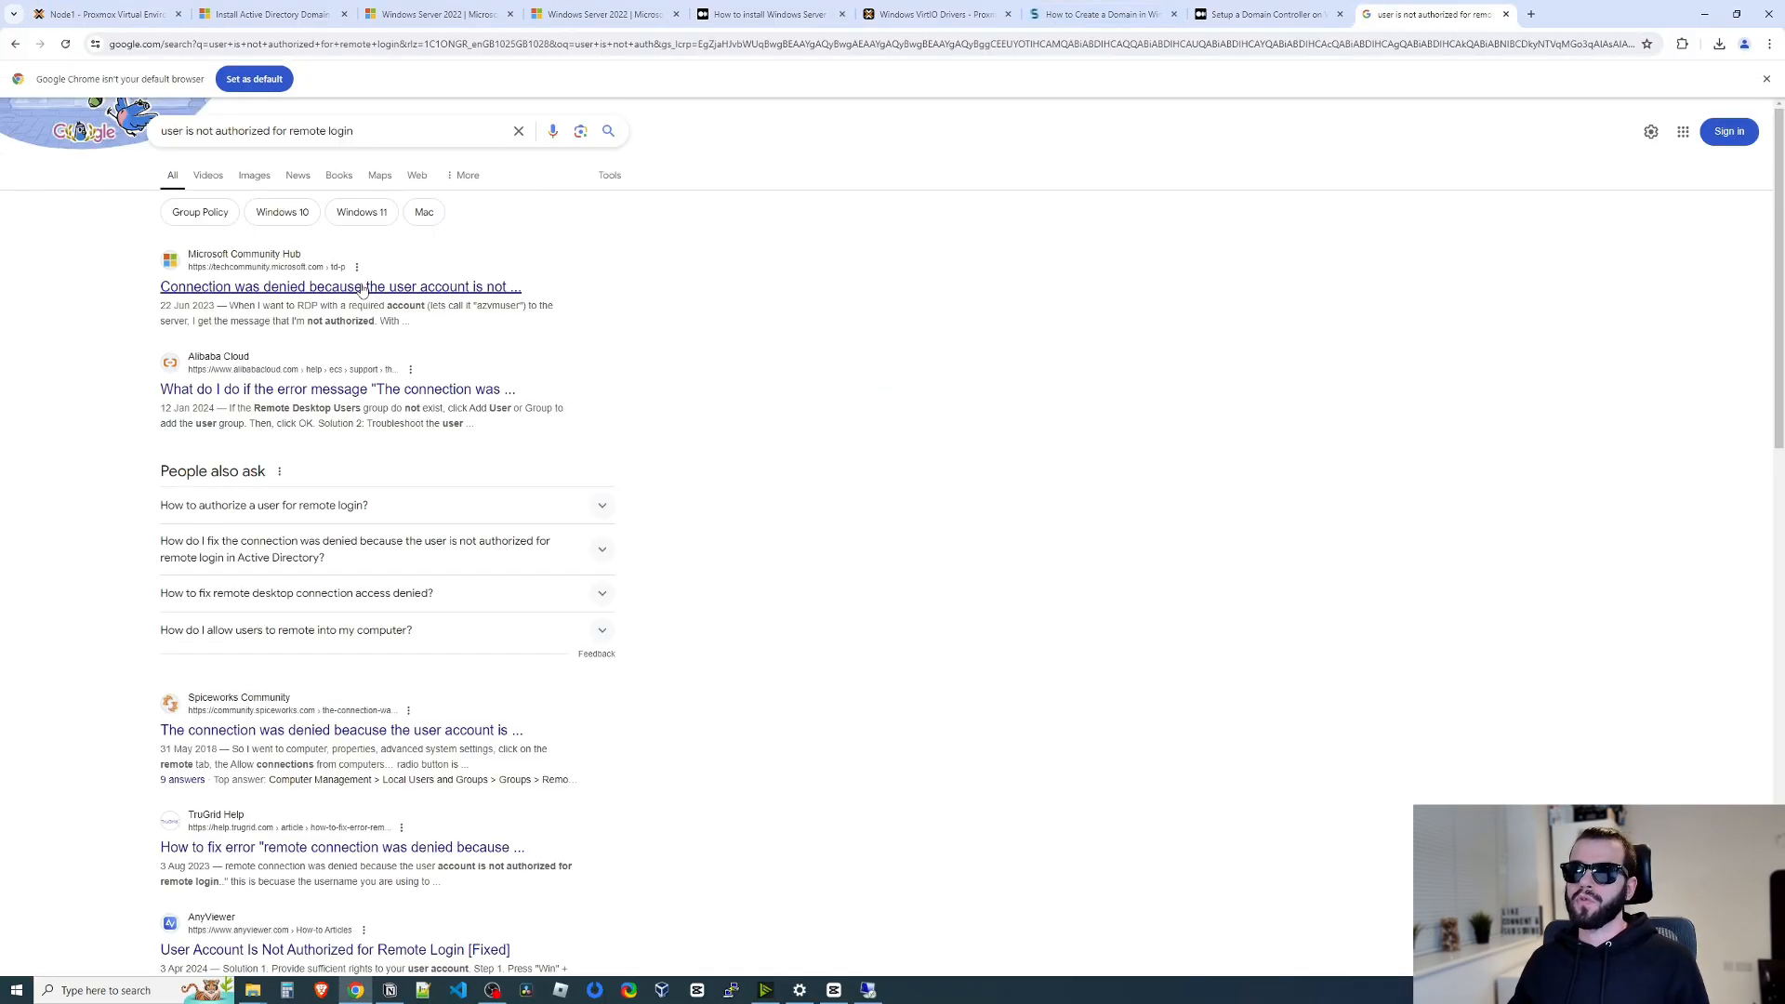
click(429, 293)
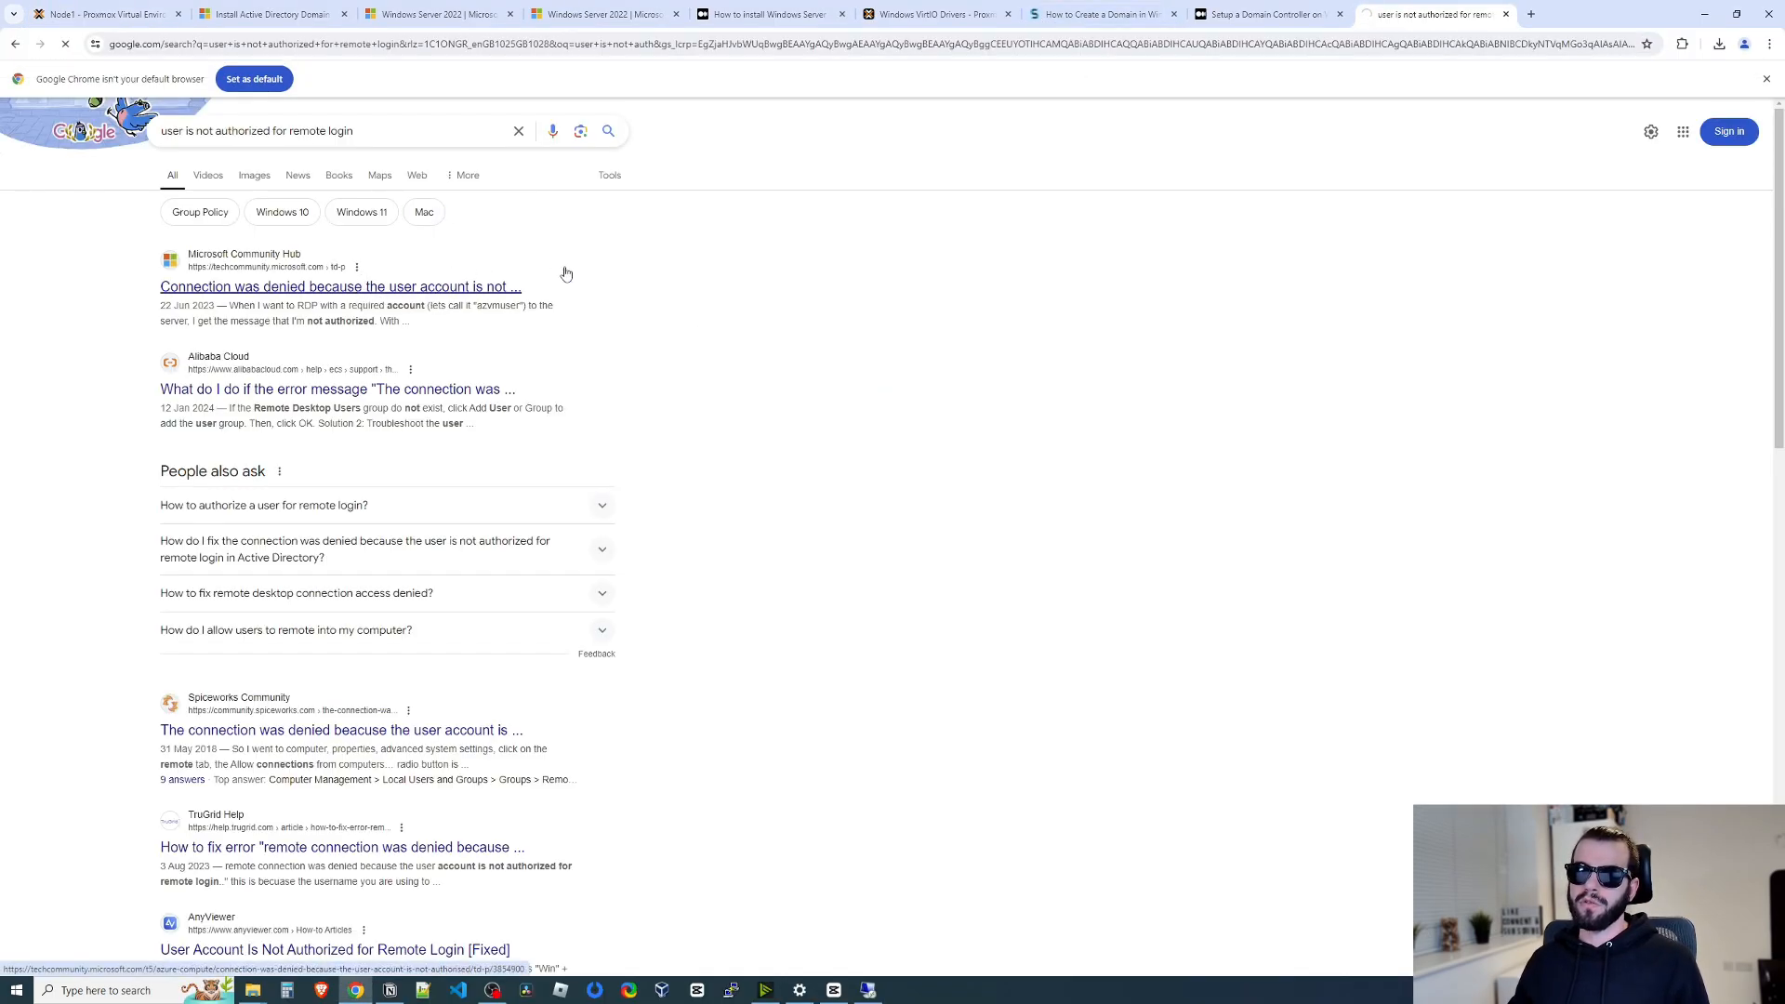
scroll(818, 454, down, 5)
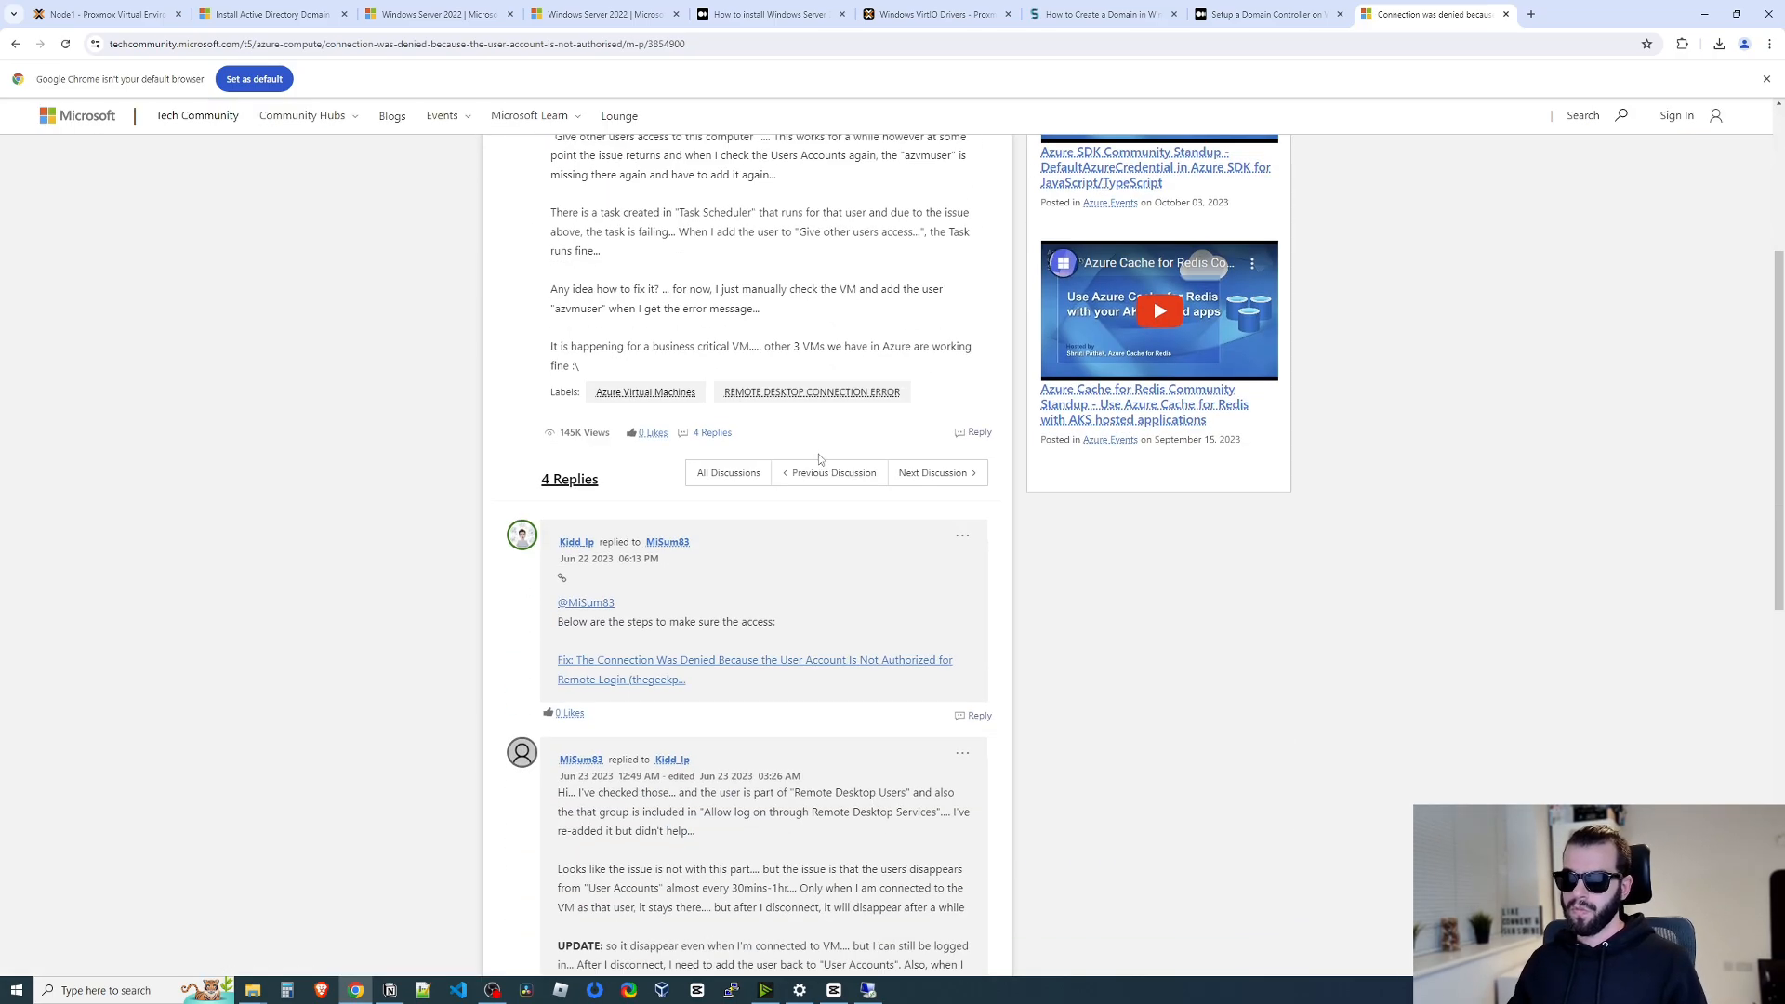
click(823, 427)
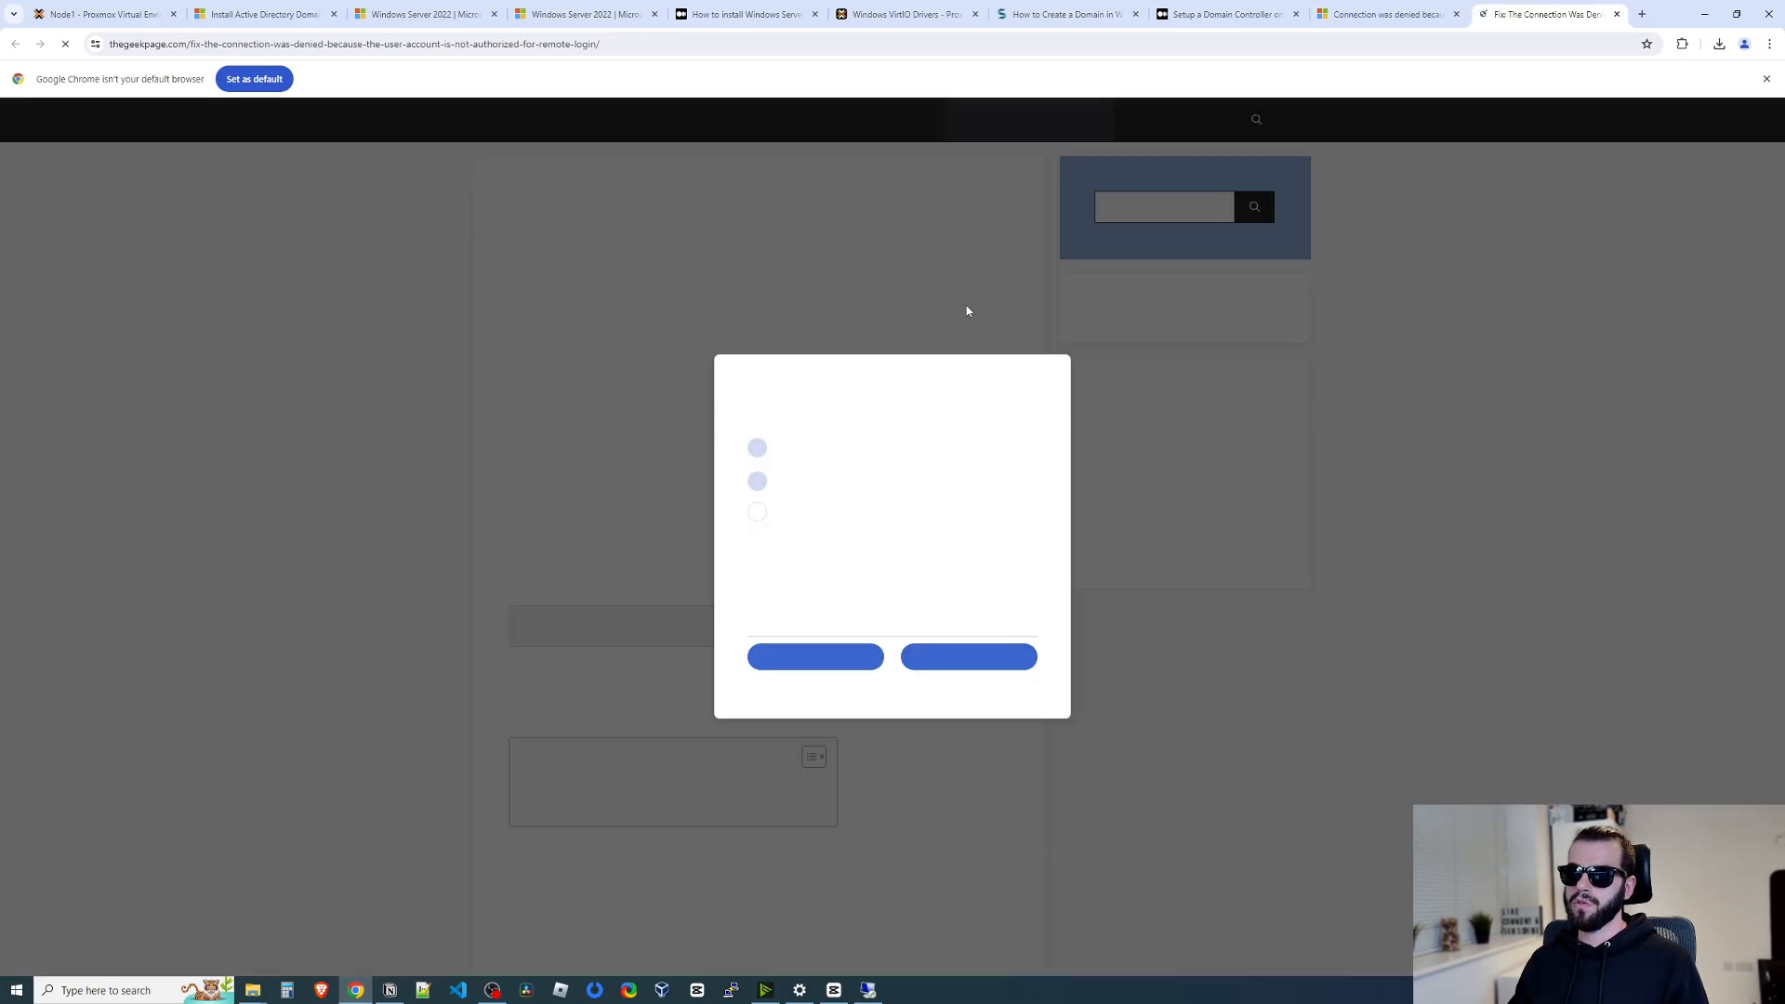
Dismiss the consent prompt and read the article's secpol.msc steps for User Rights Assignment.
click(999, 666)
scroll(999, 665, down, 10)
scroll(904, 565, up, 4)
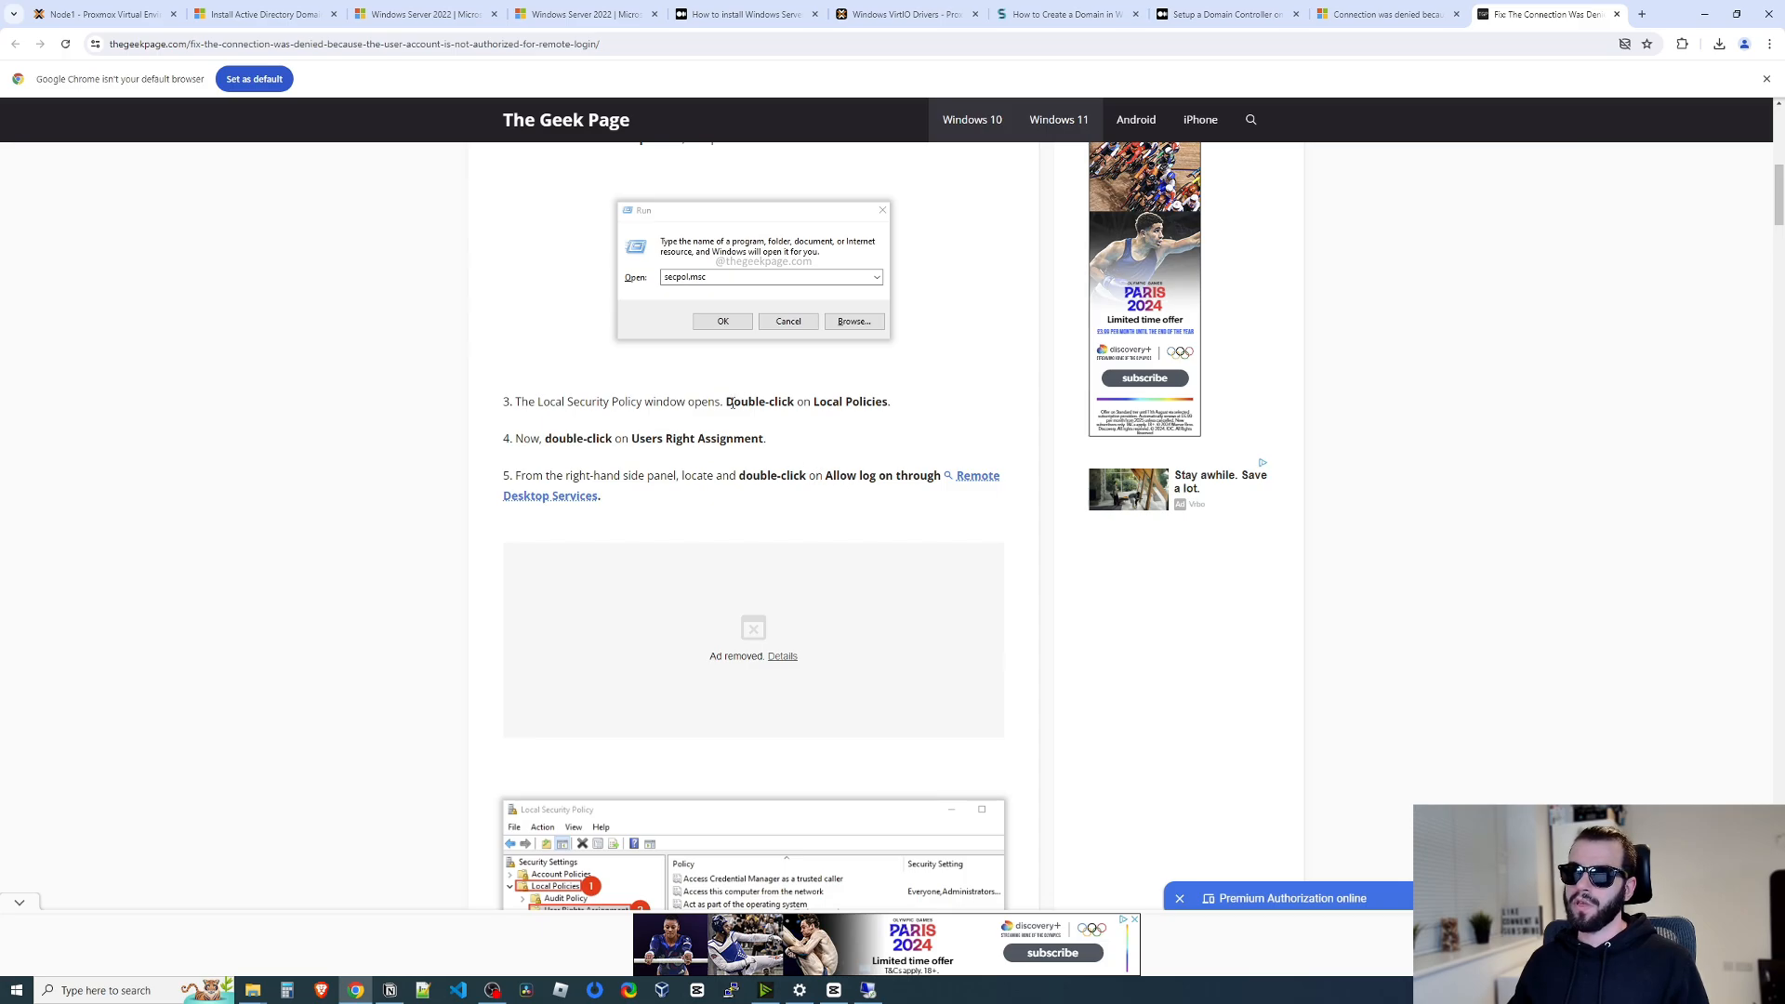
drag(673, 438, 705, 438)
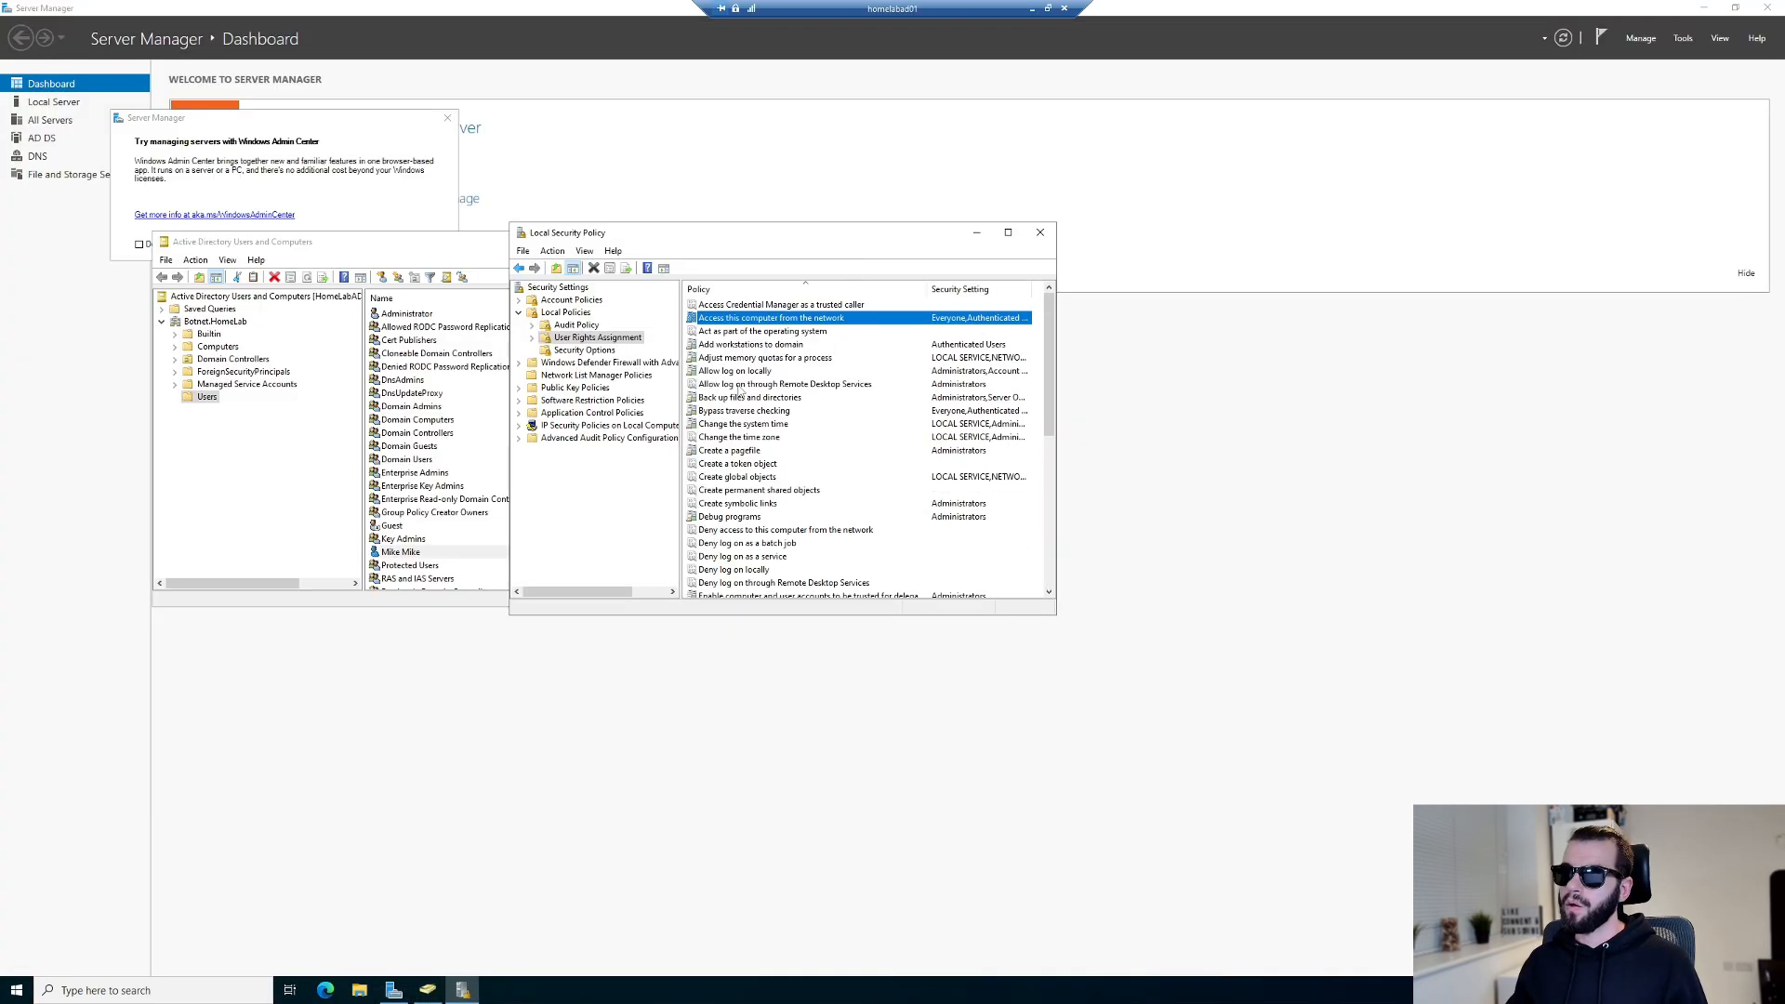
Add the new domain user to the "Allow log on through Remote Desktop Services" policy and save it.
click(790, 385)
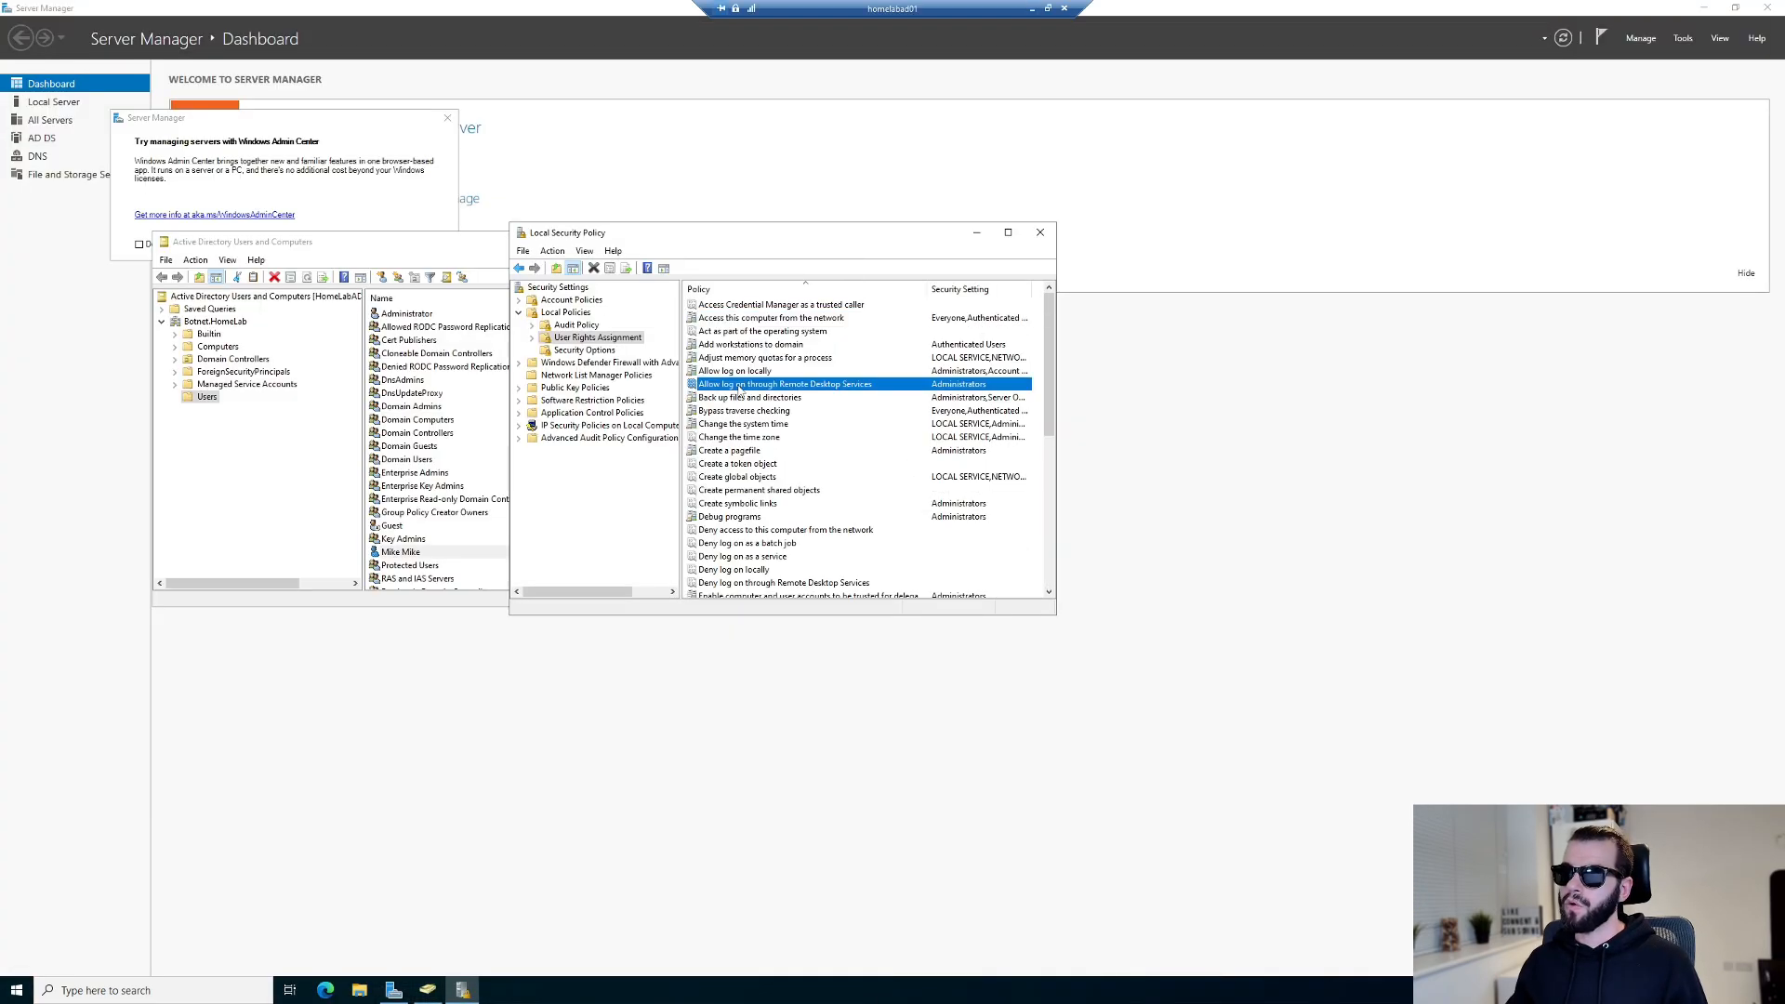
double_click(980, 390)
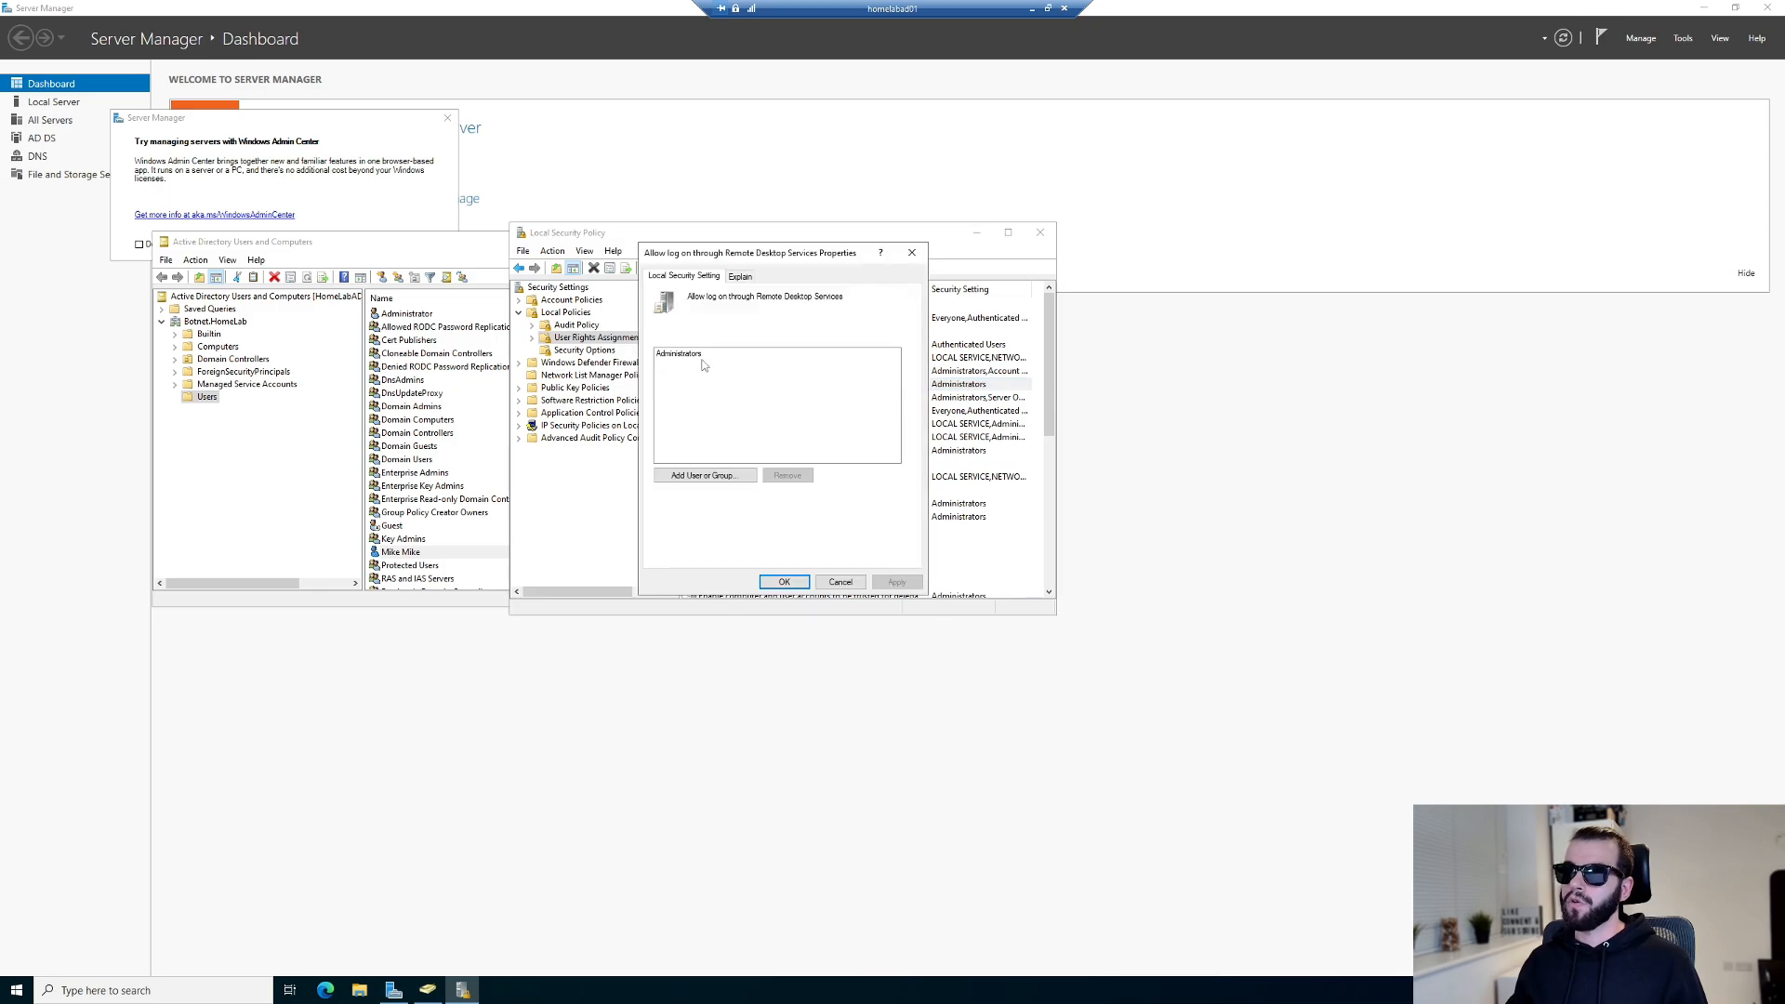
click(733, 478)
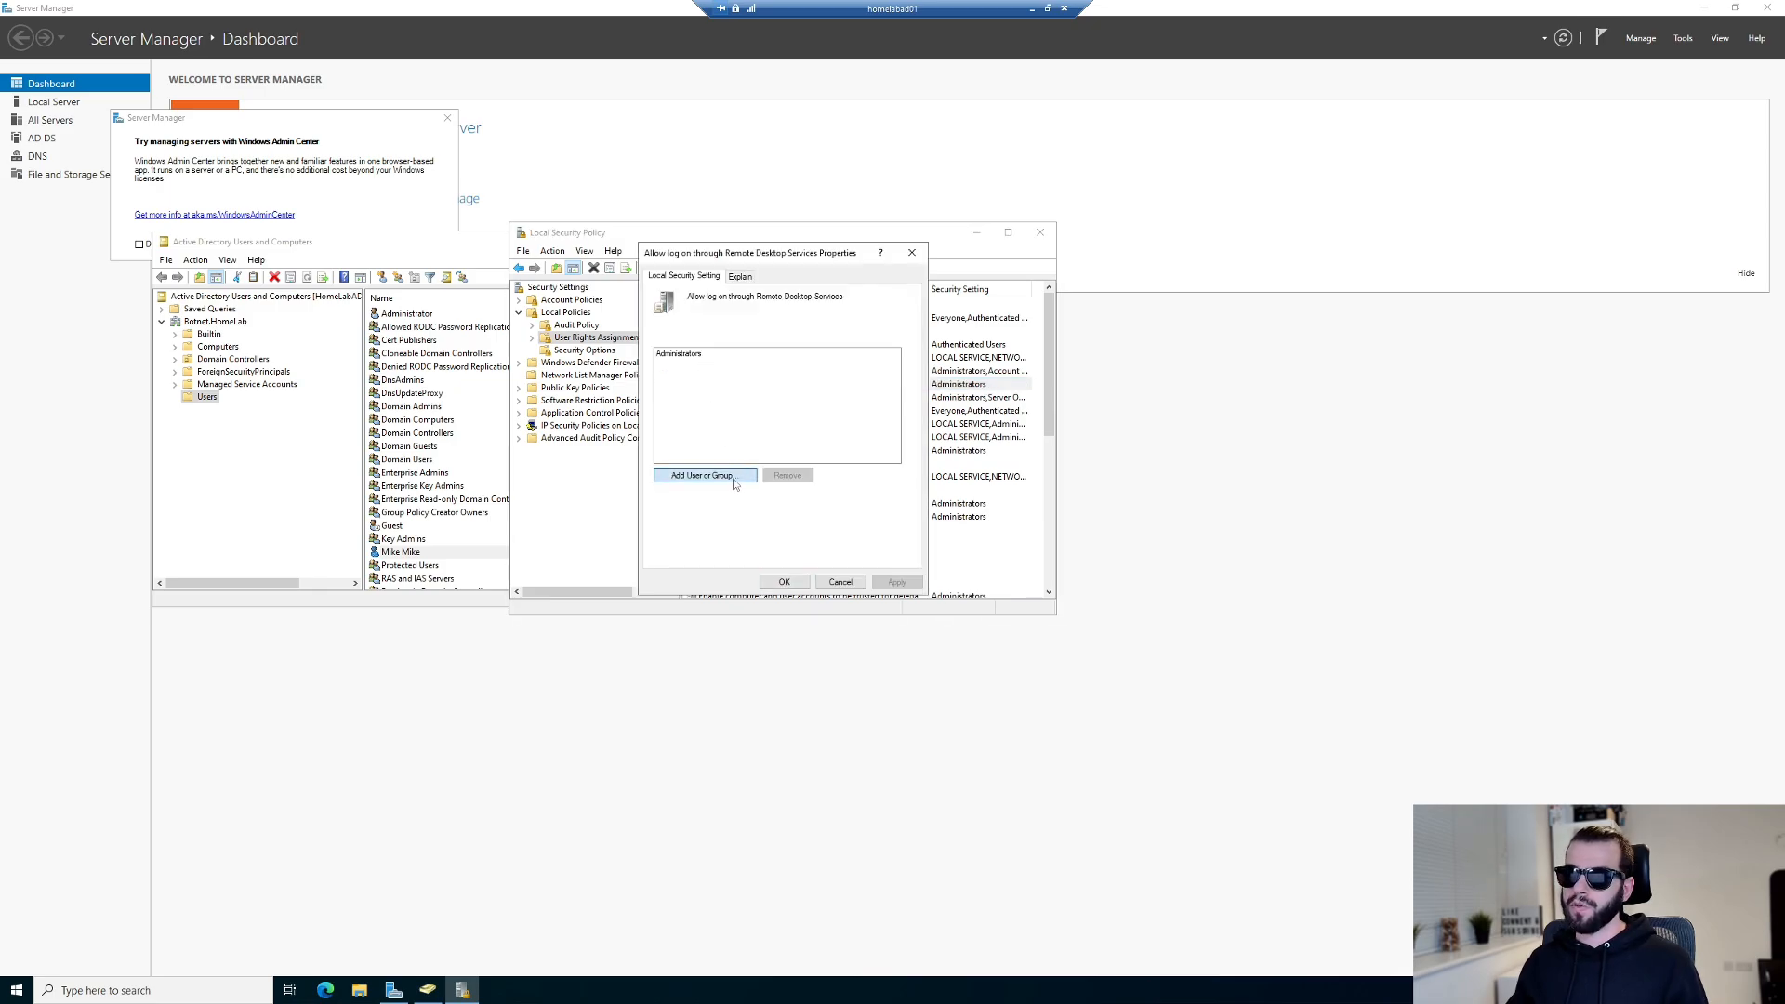
text(mike)
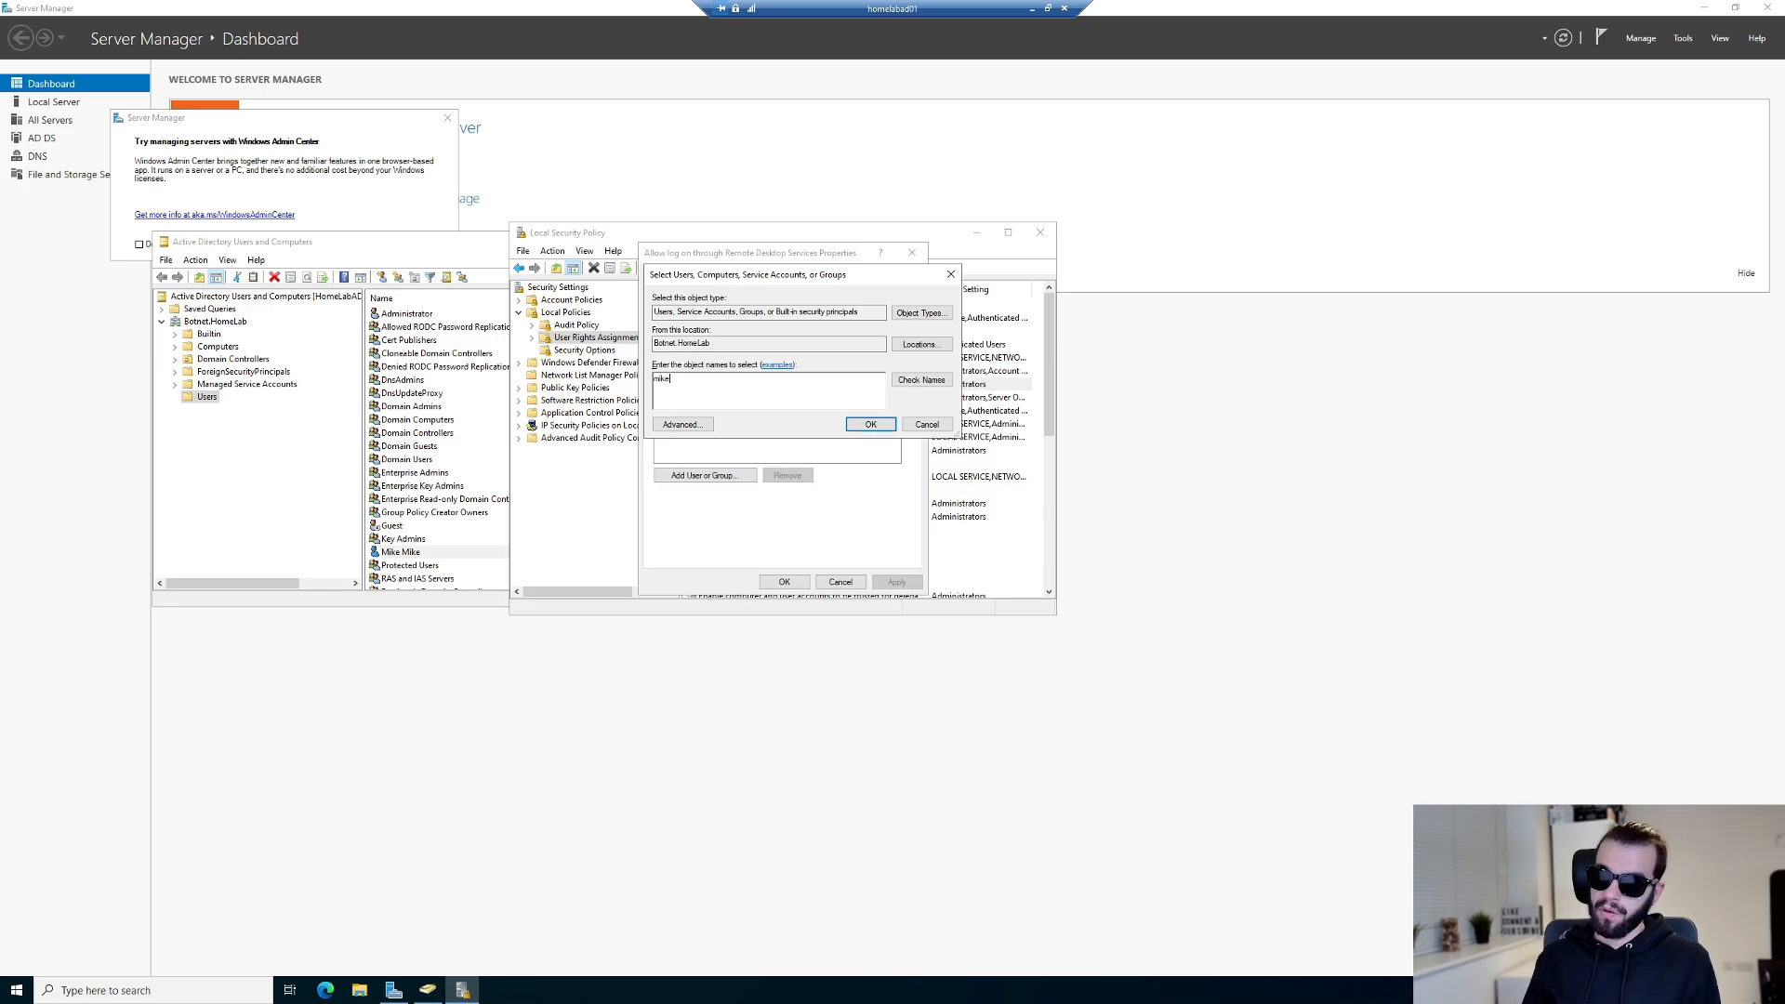
key(Return)
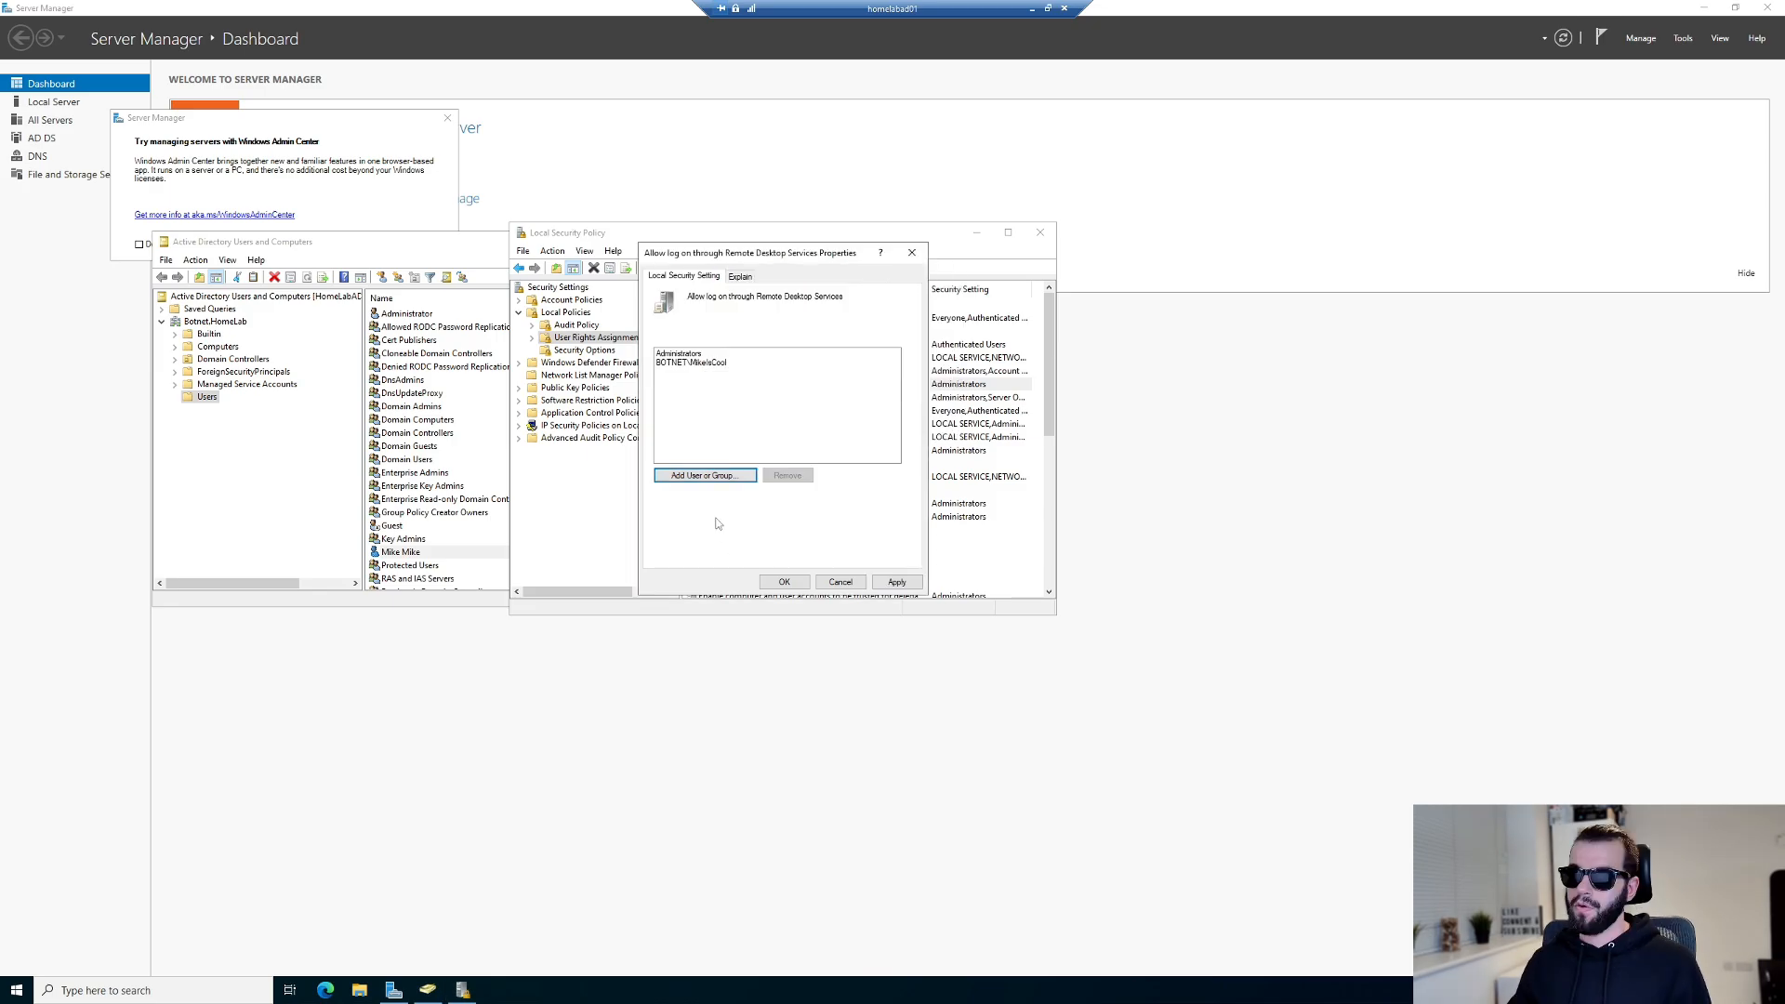
click(785, 583)
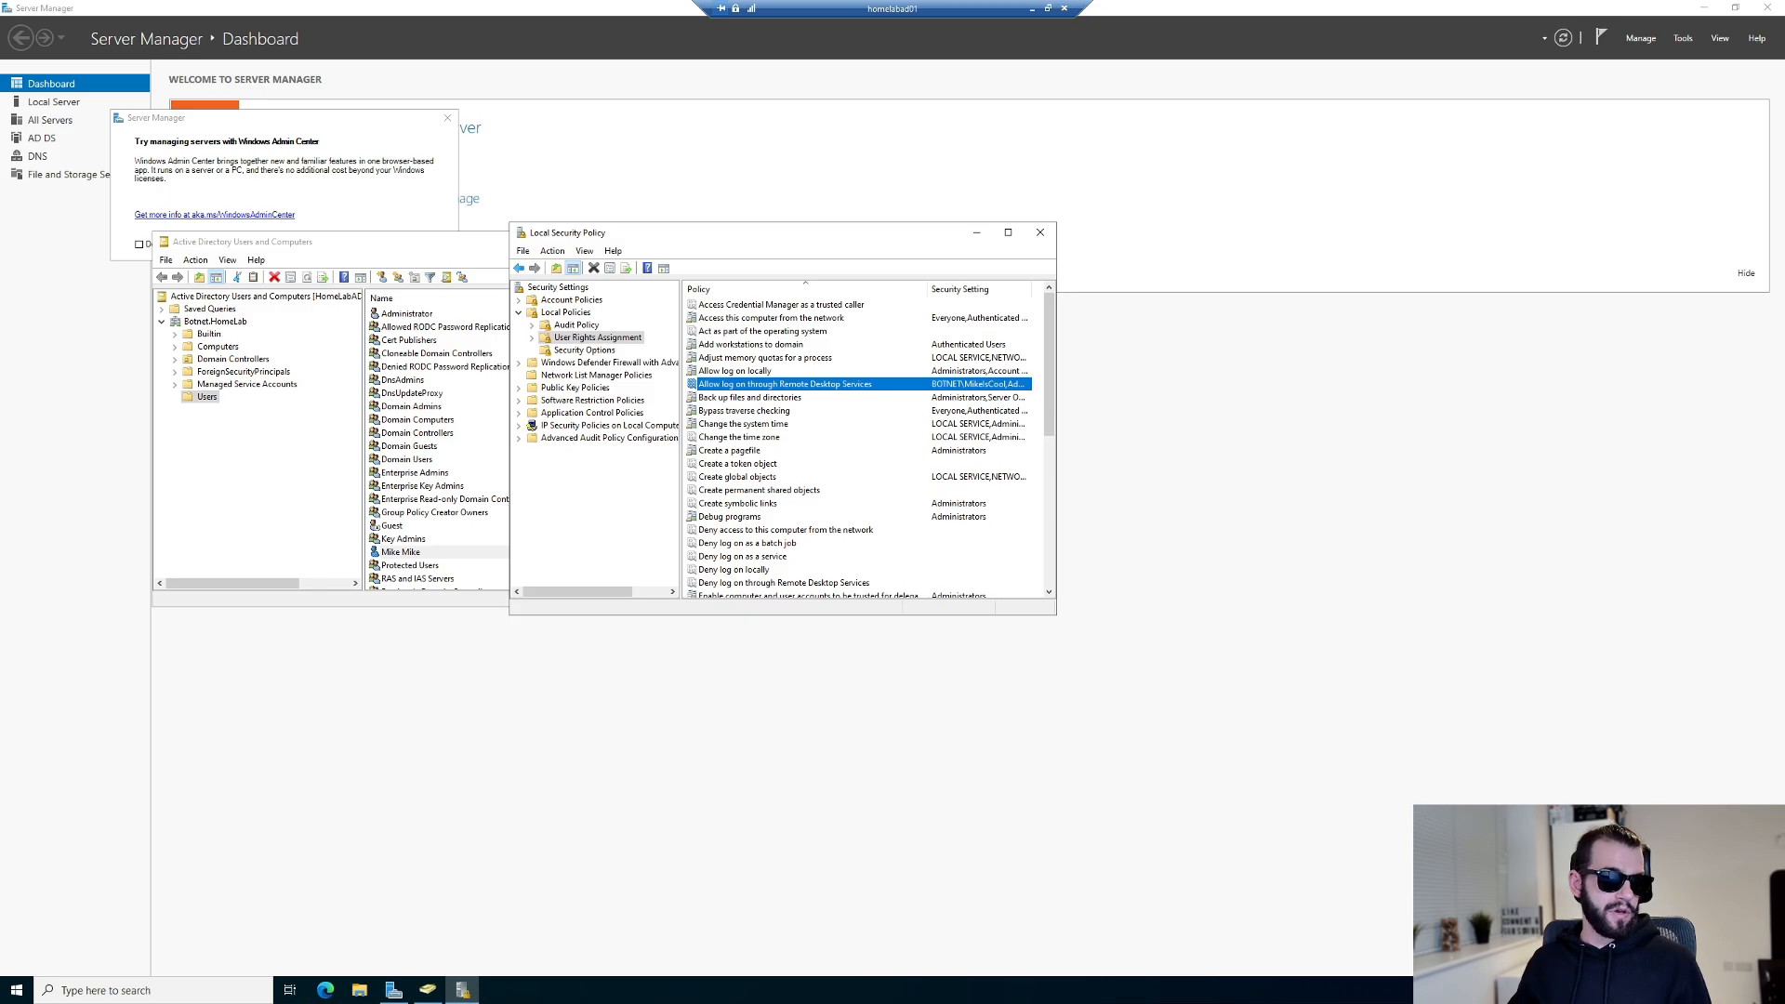
Update the saved homelabad01 credentials with the new botnet domain user's name and account password, and try to connect.
key(Return)
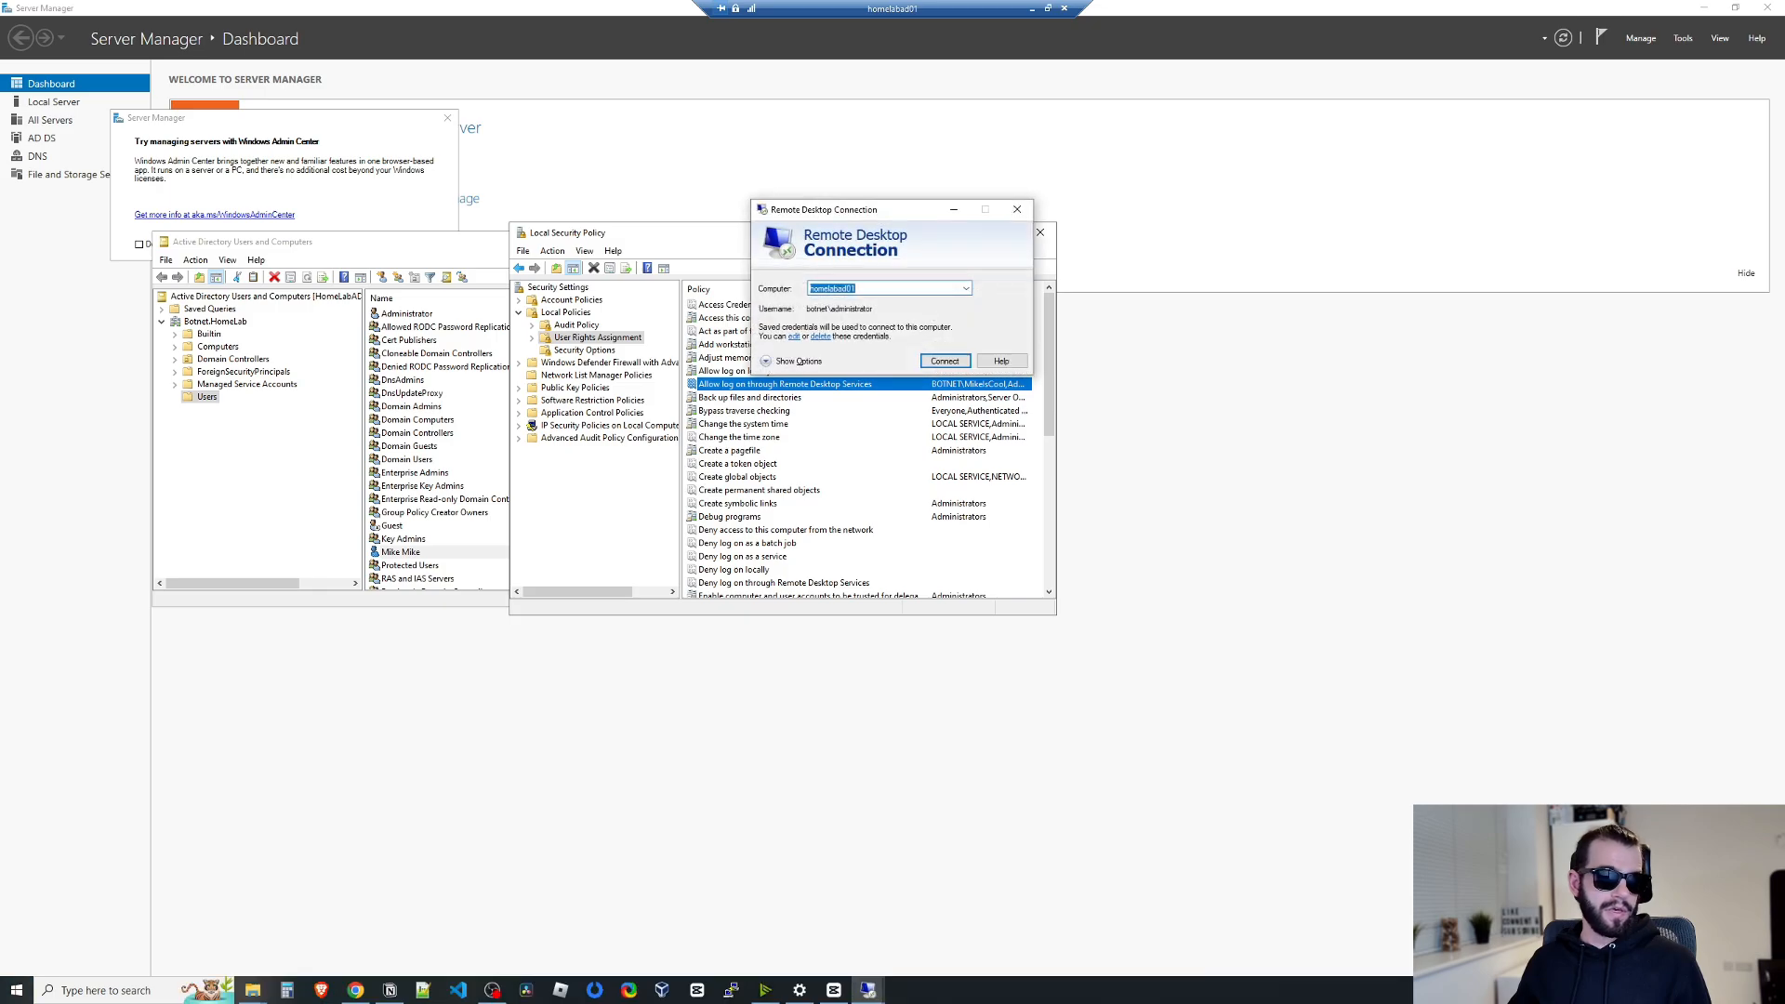
click(793, 336)
text(botnet\)
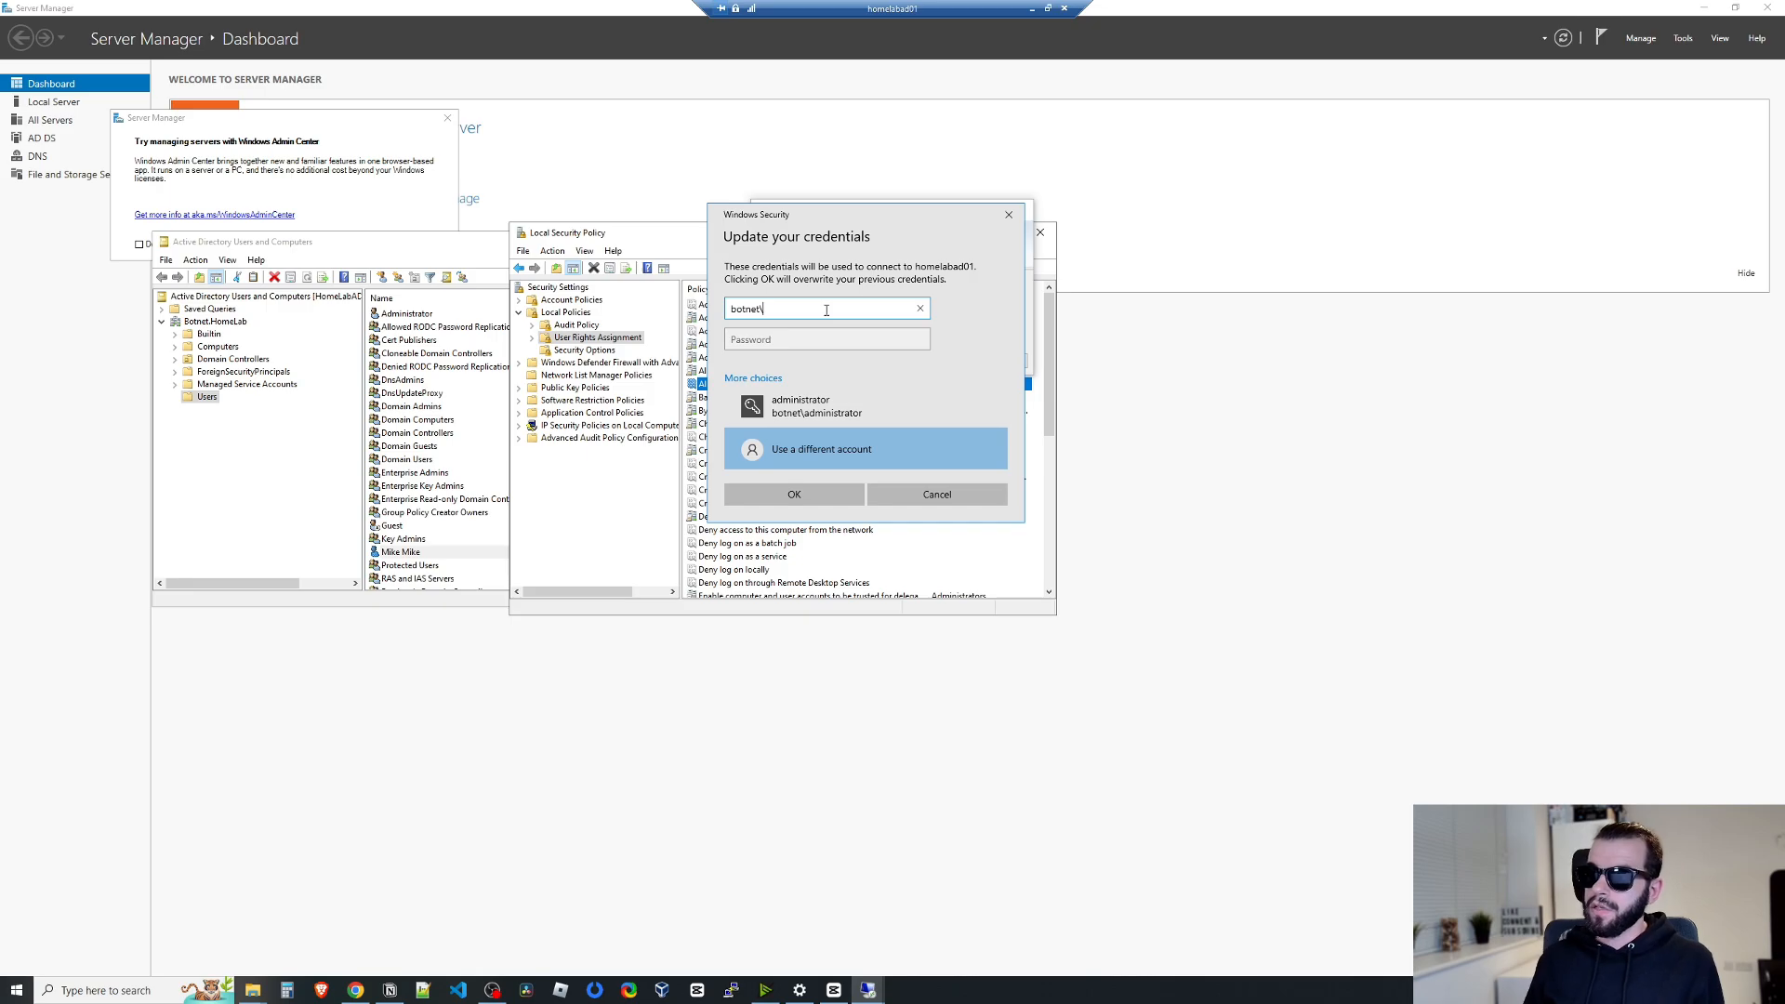
text(mikeisc)
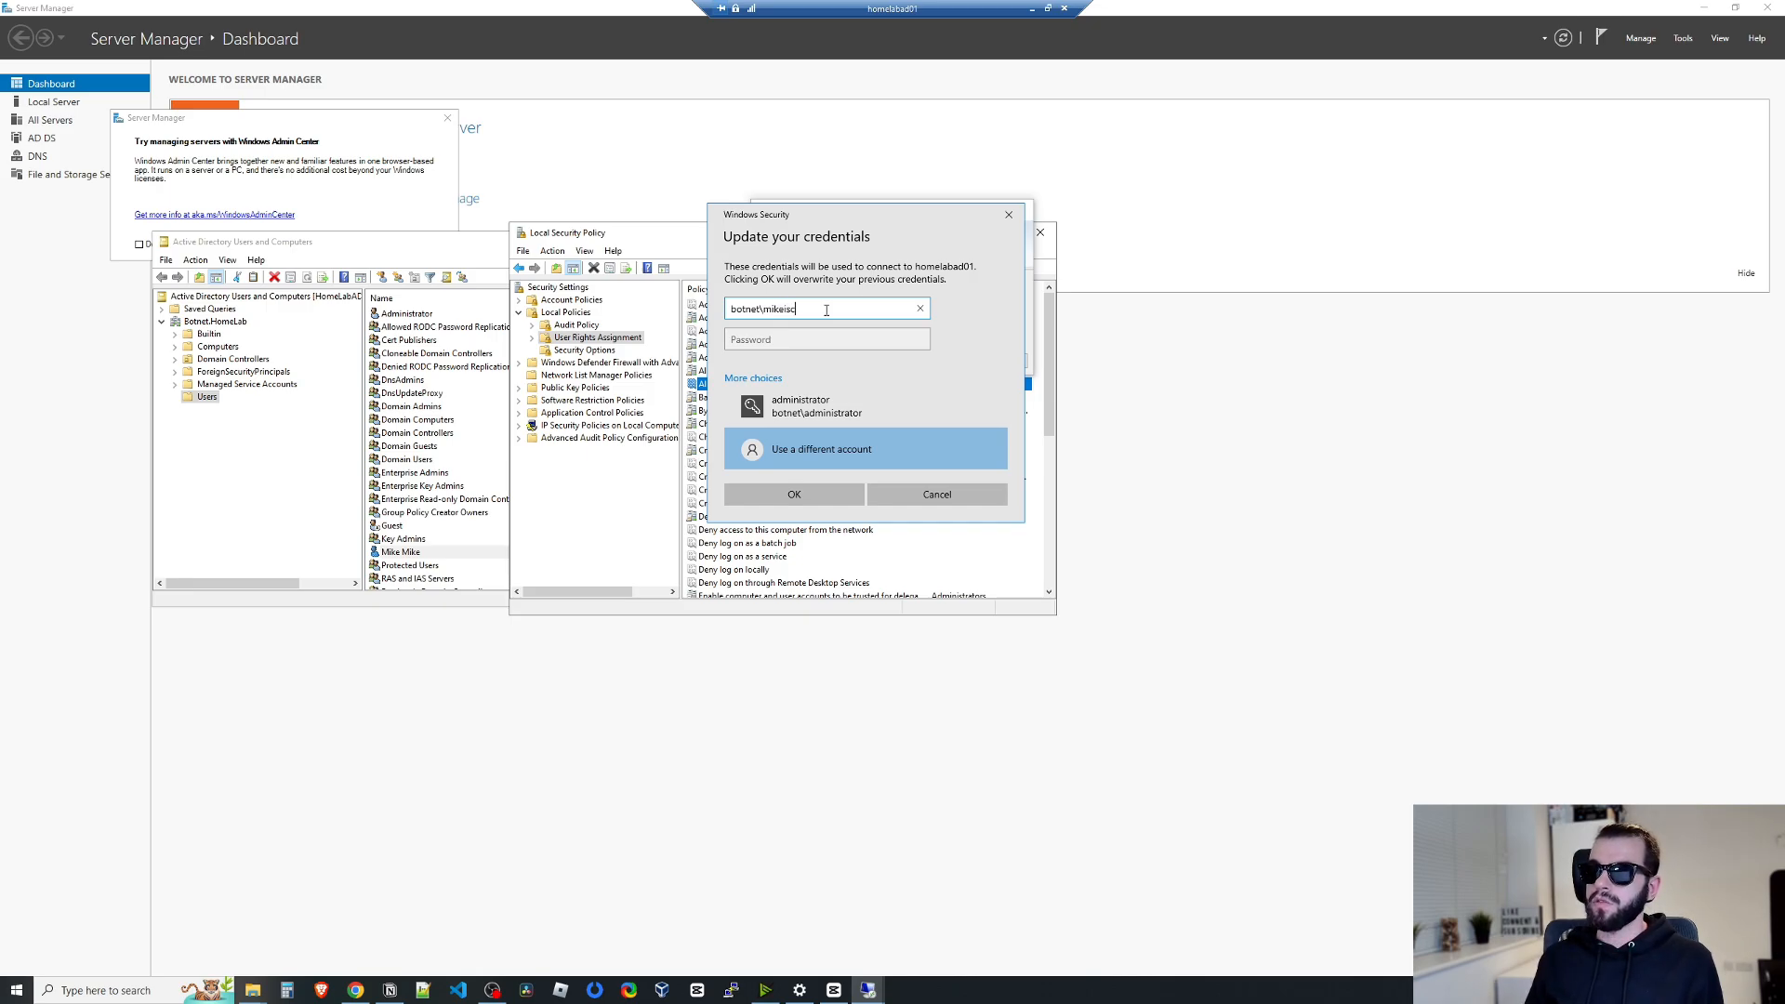
text(ool)
key(Tab)
text(•••••••••)
key(Return)
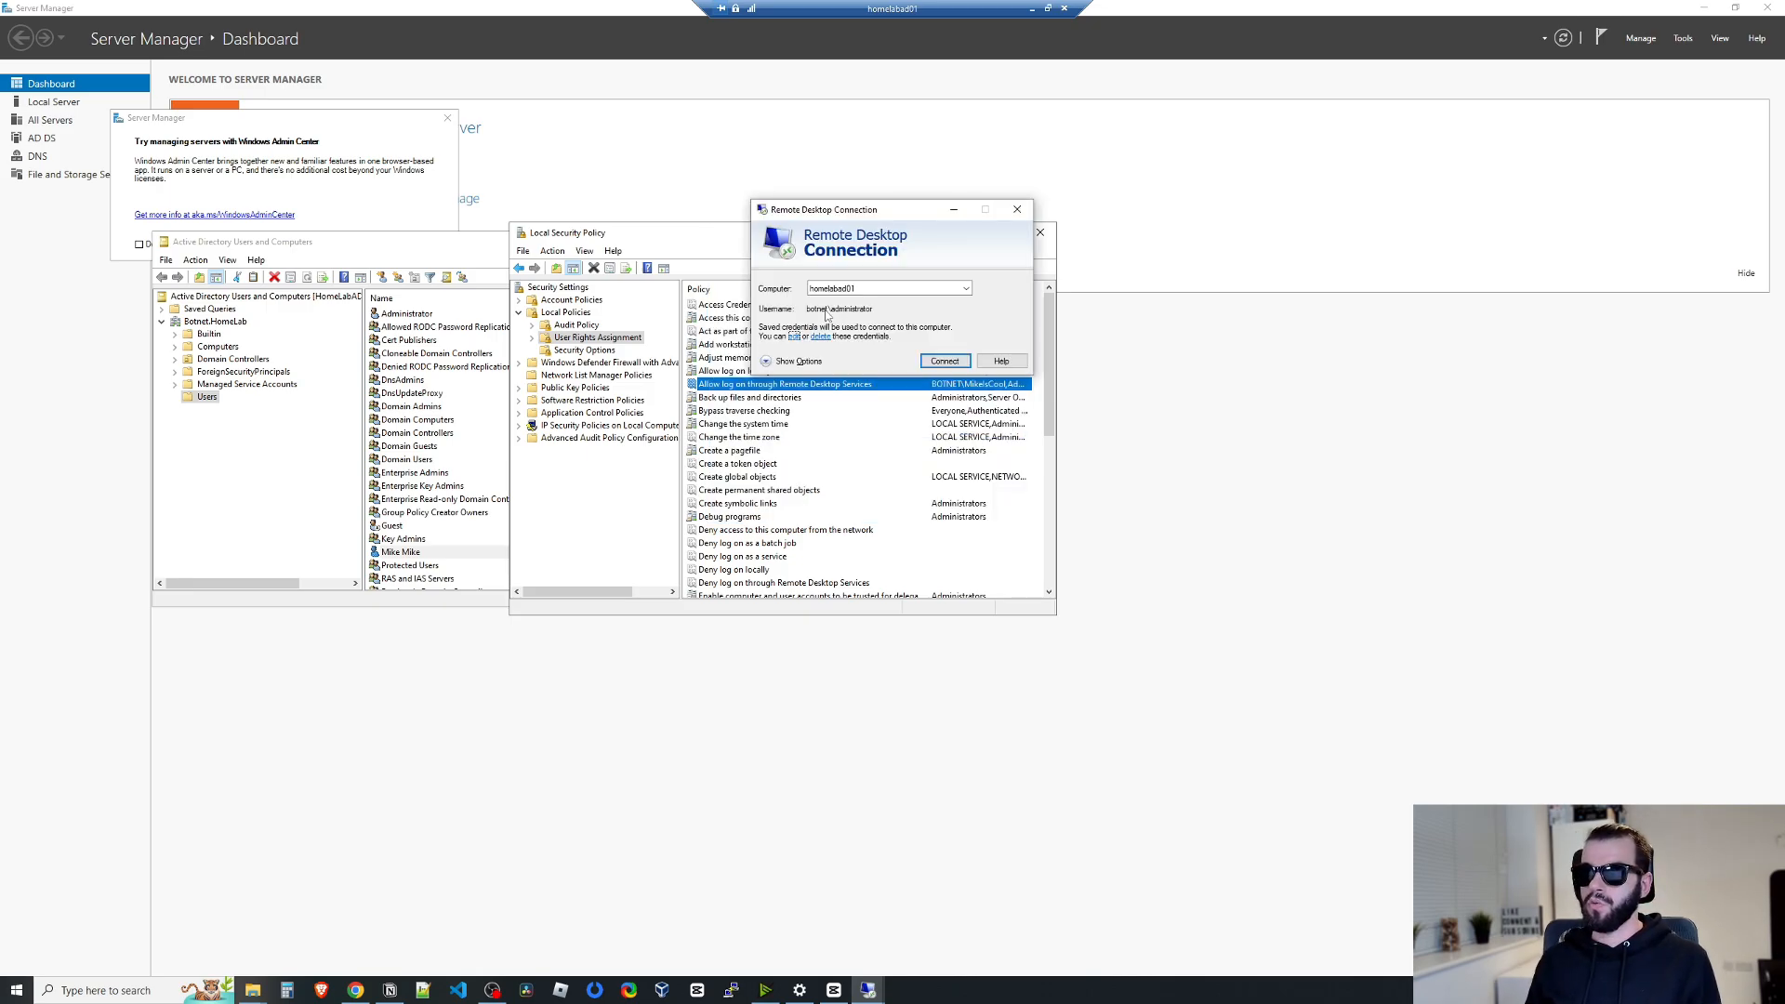
click(948, 362)
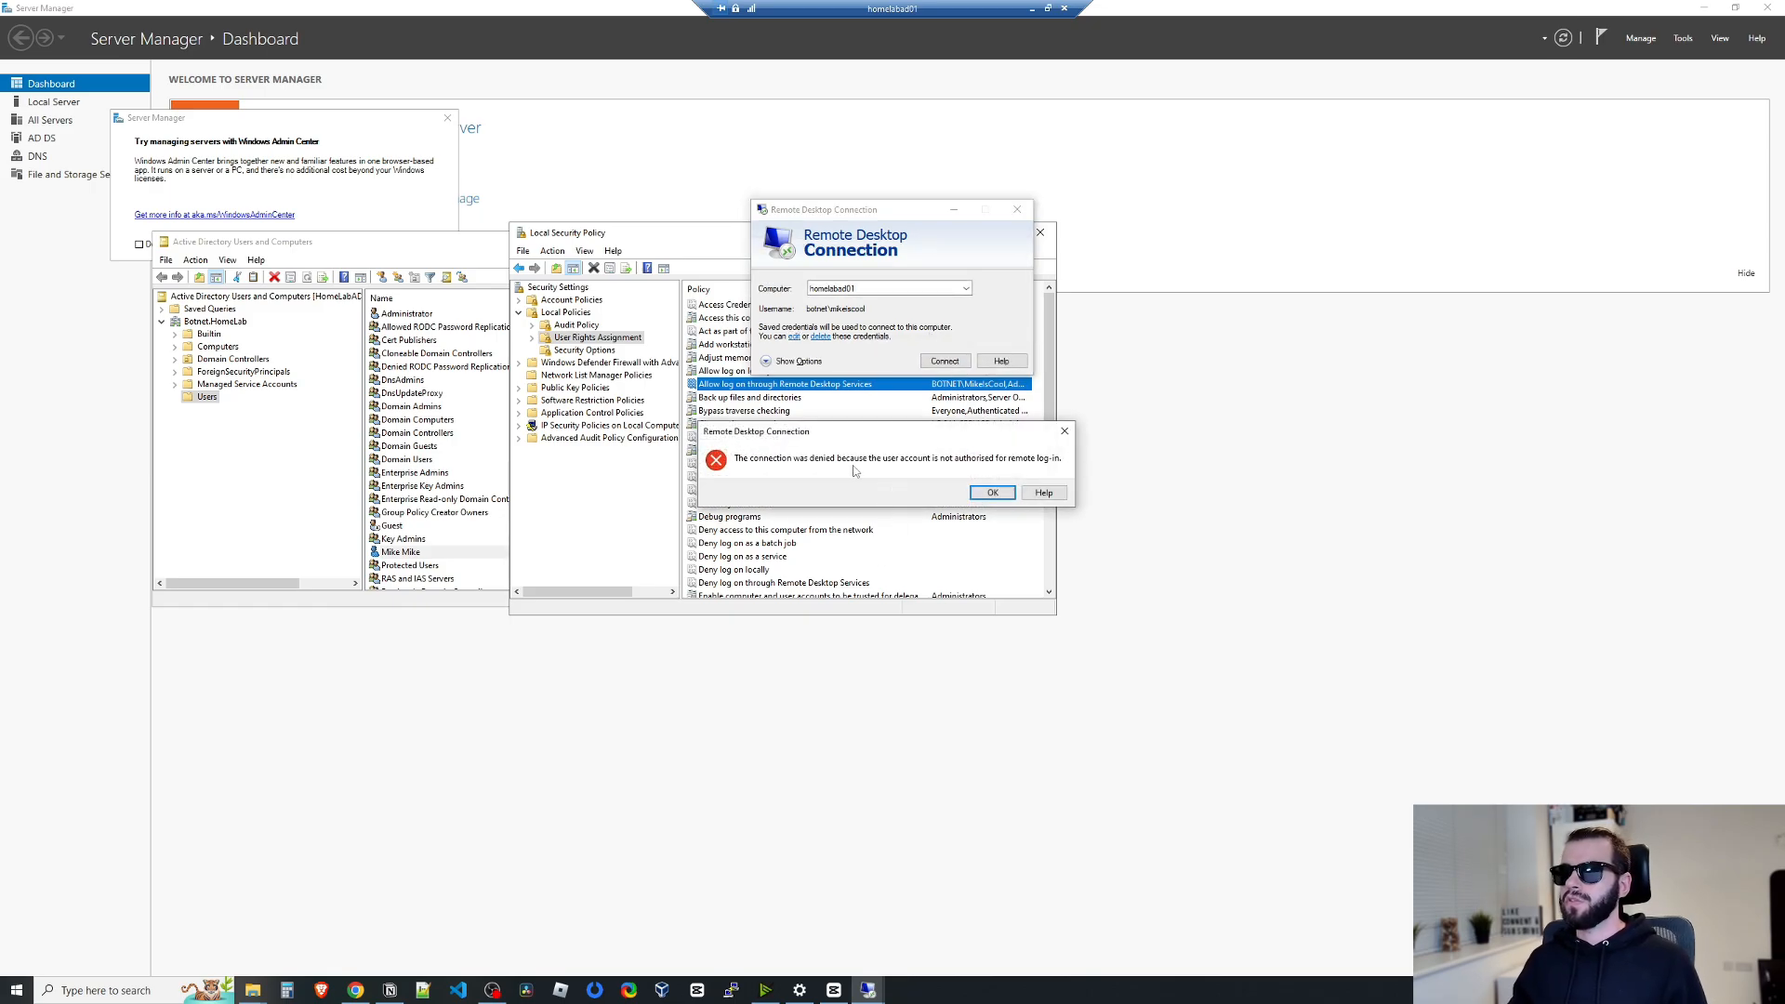
click(992, 493)
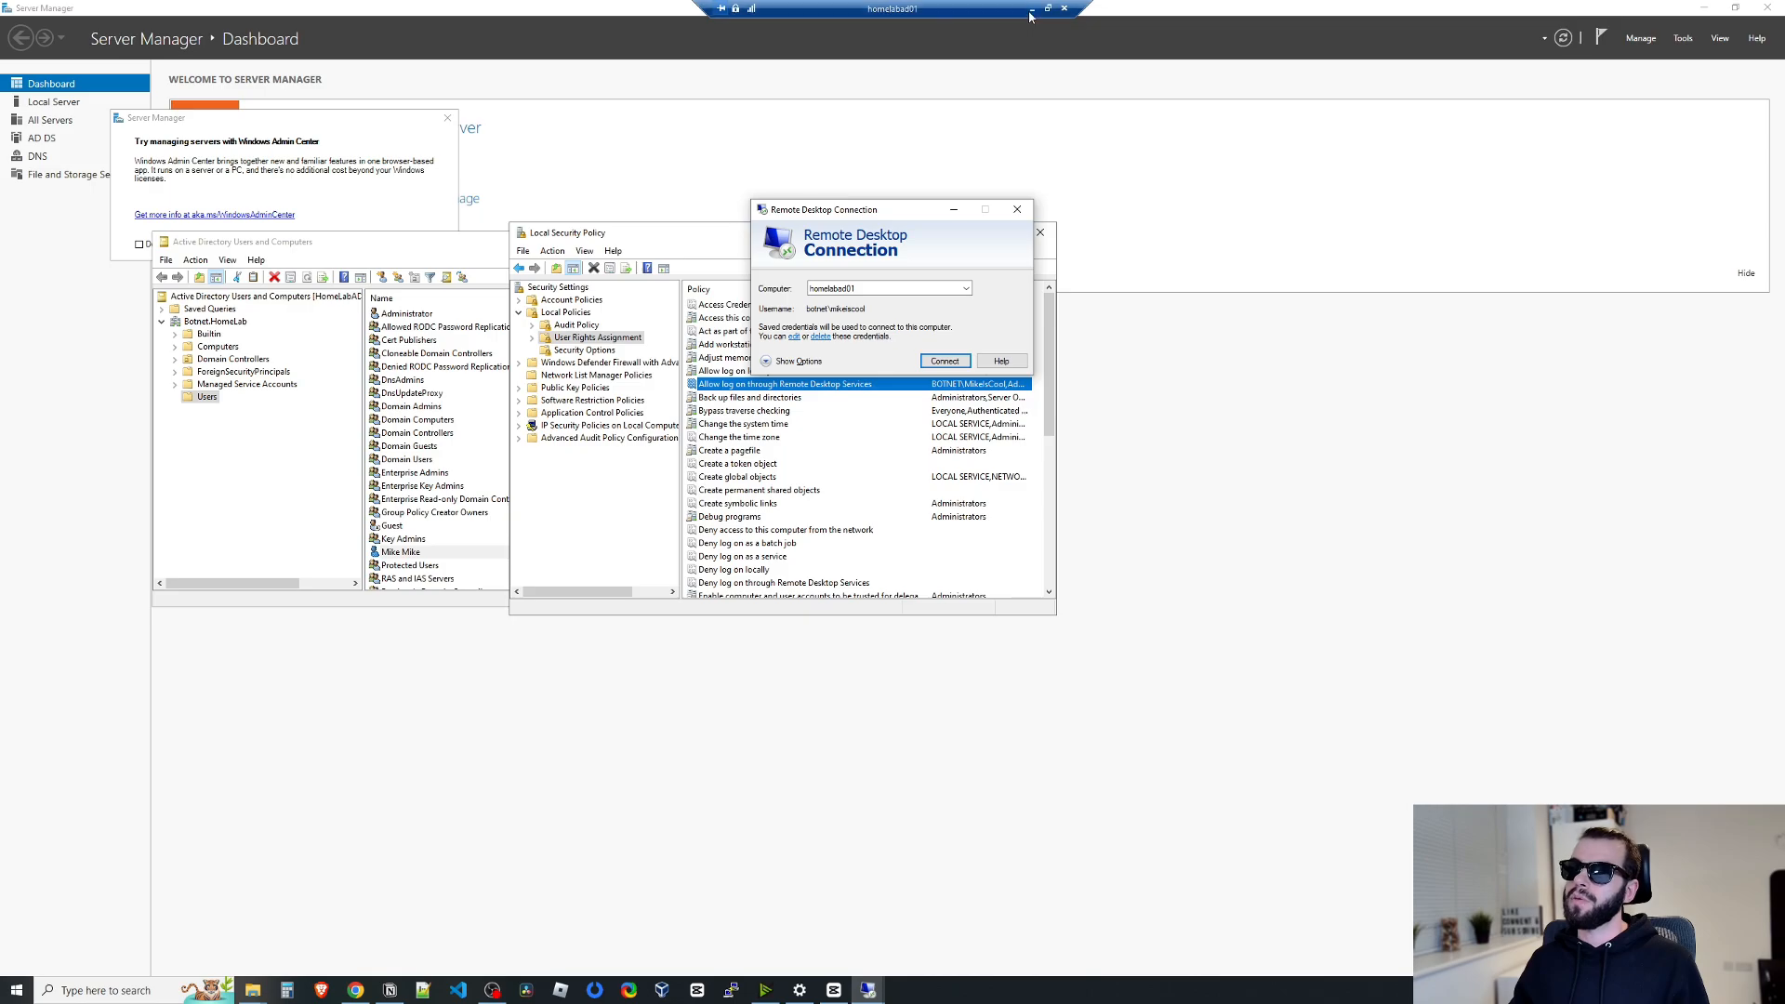
Return to the Geek Page article and select the gpupdate /force command that ends its first fix.
click(1032, 9)
scroll(698, 510, down, 20)
triple_click(561, 332)
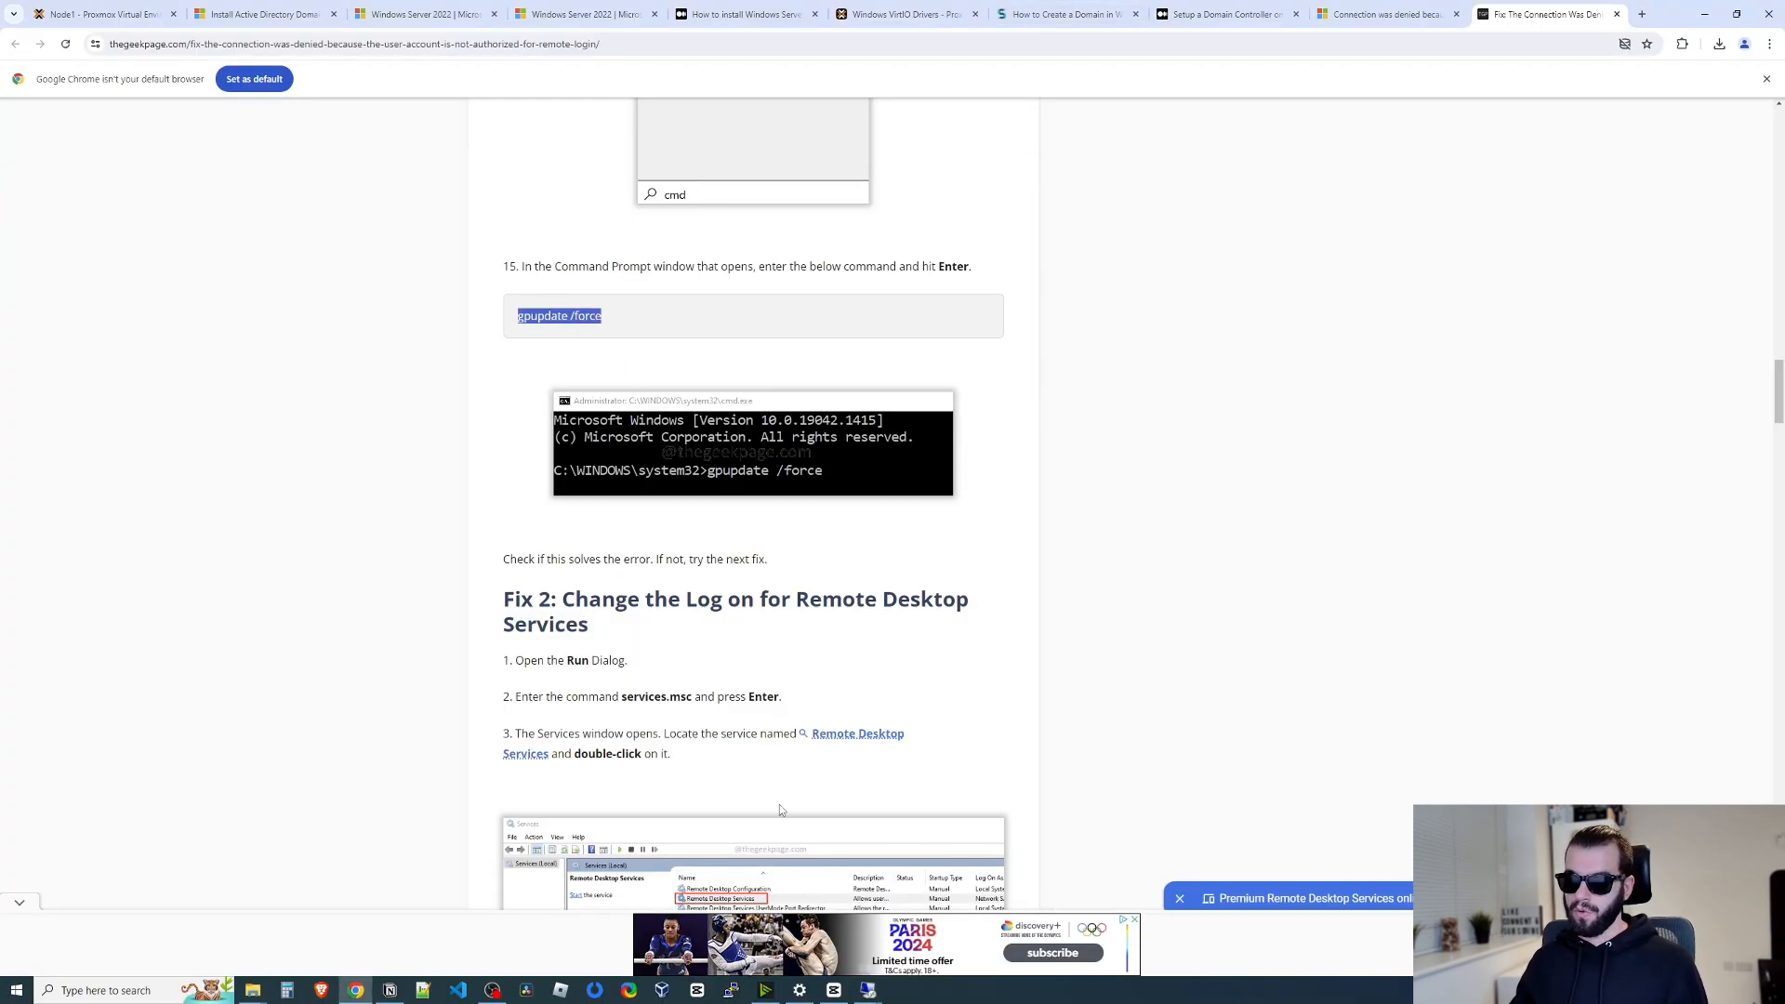
Retry the Remote Desktop connection to homelabad01 with the new user's saved credentials.
click(867, 991)
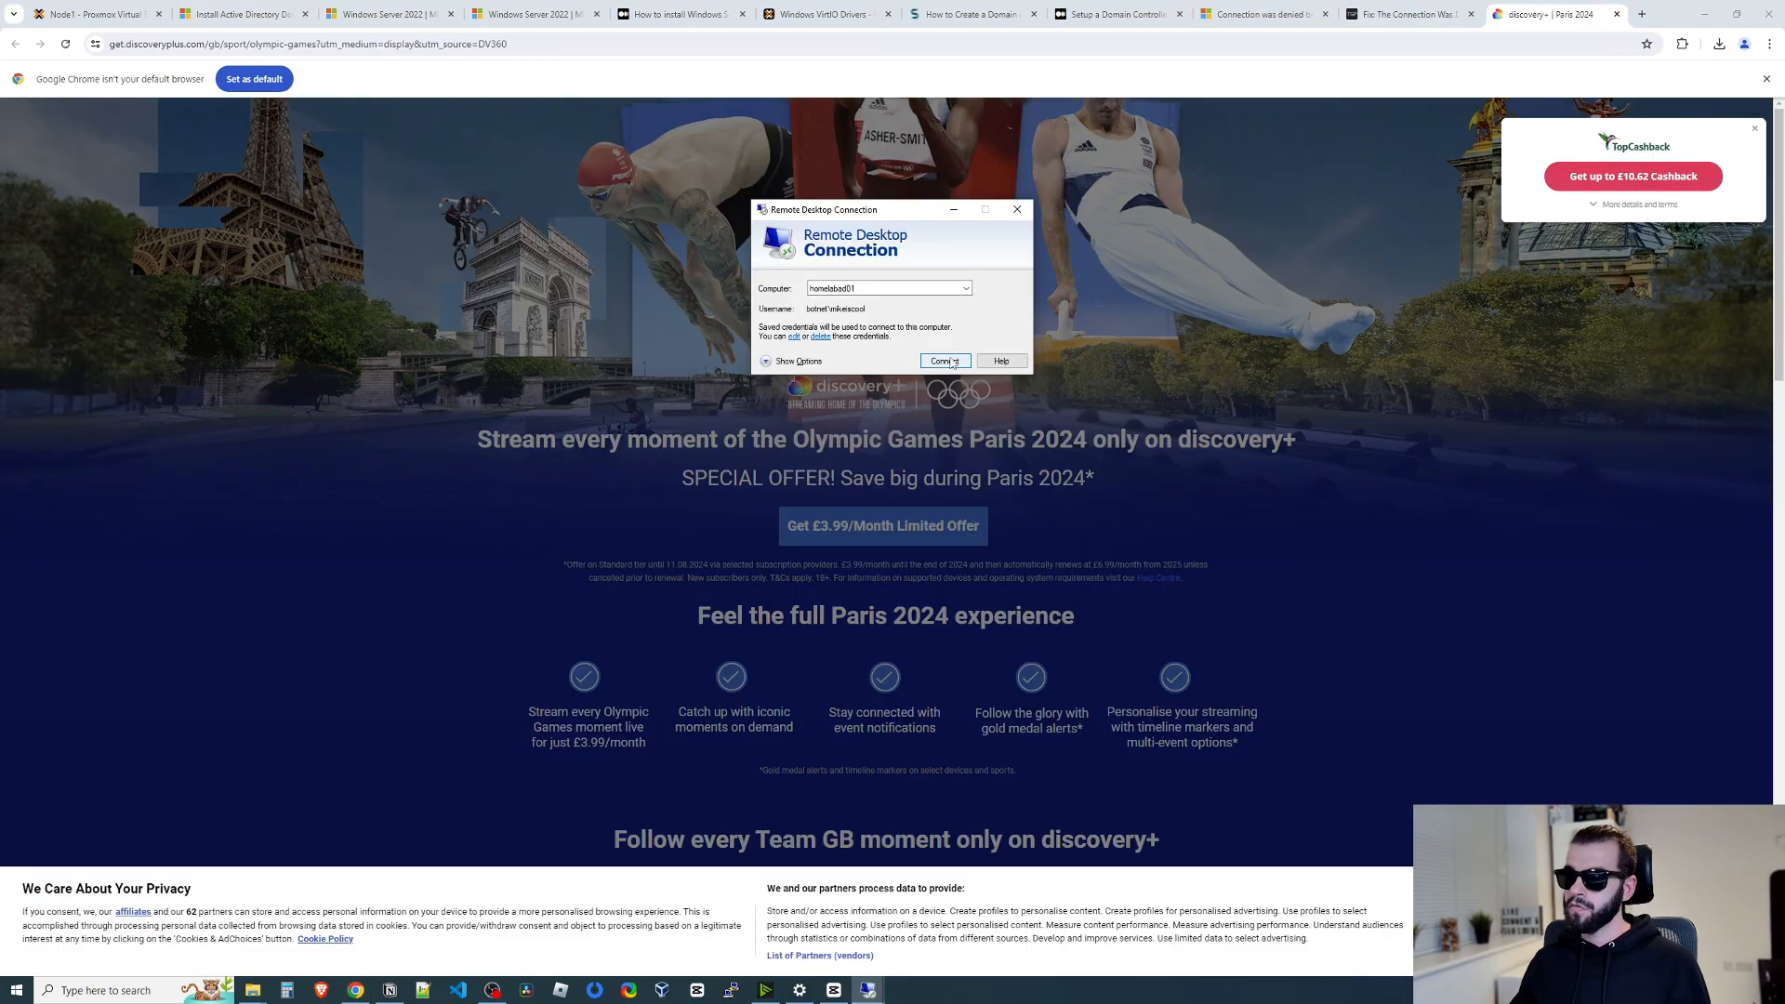
click(948, 362)
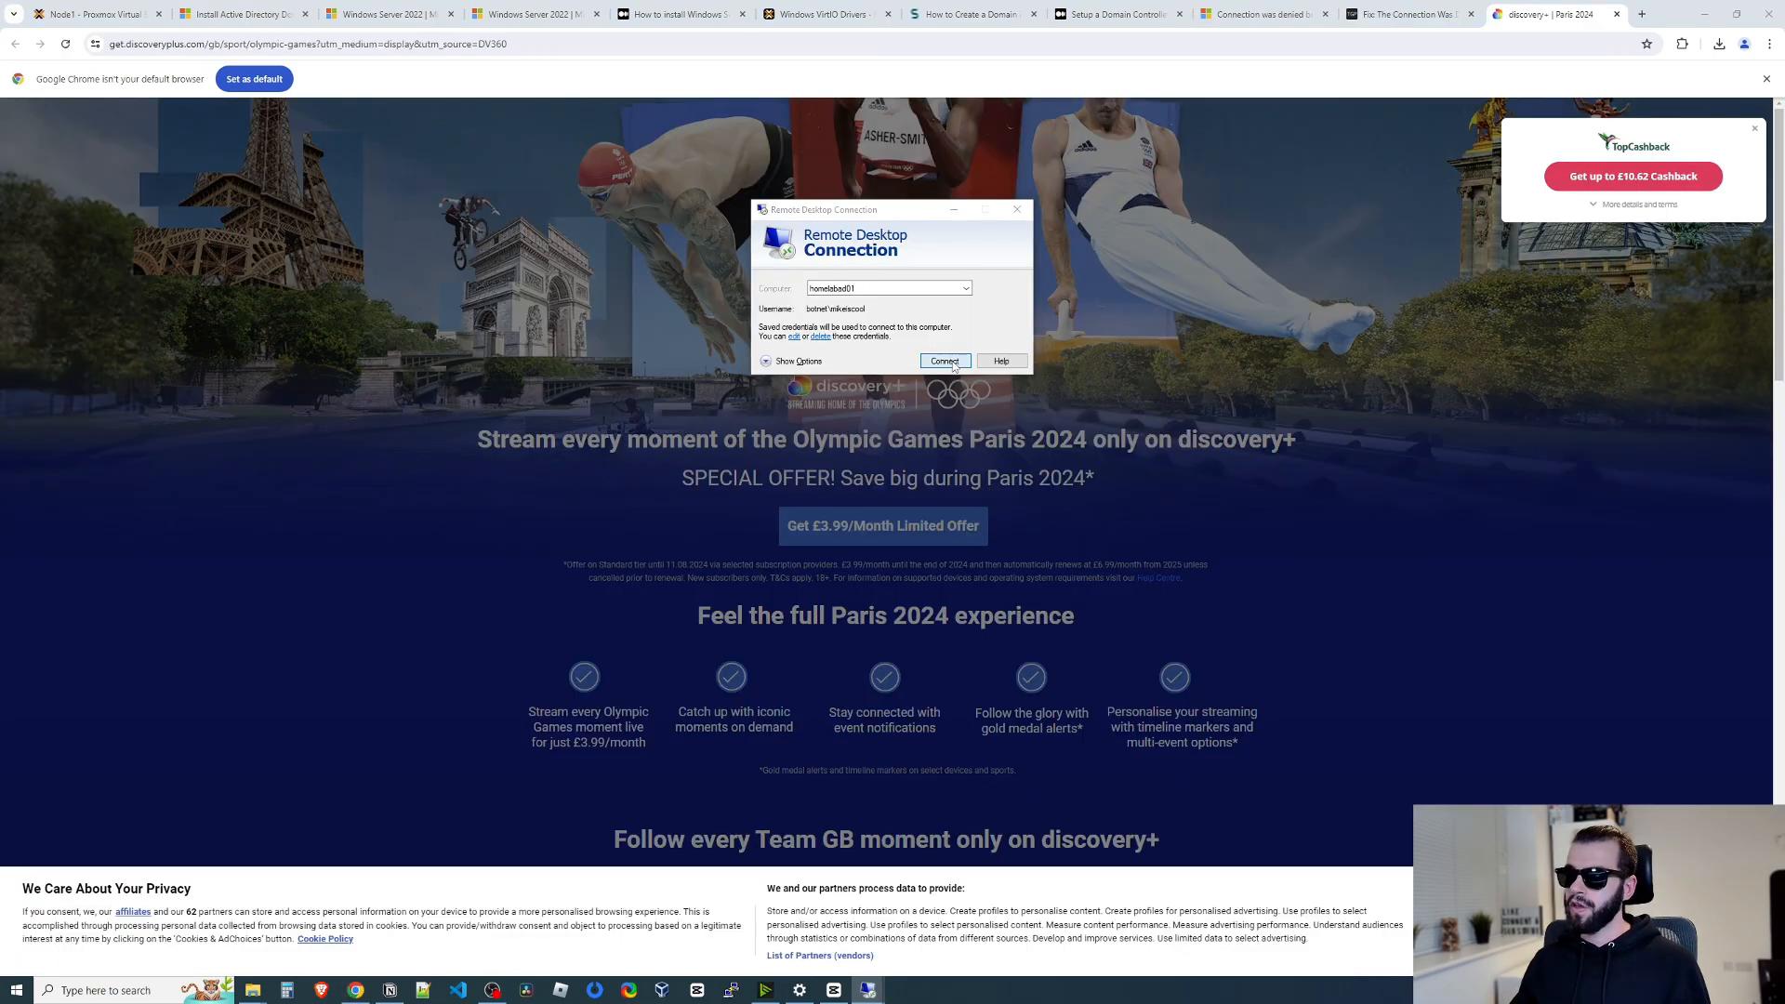
click(991, 492)
click(941, 707)
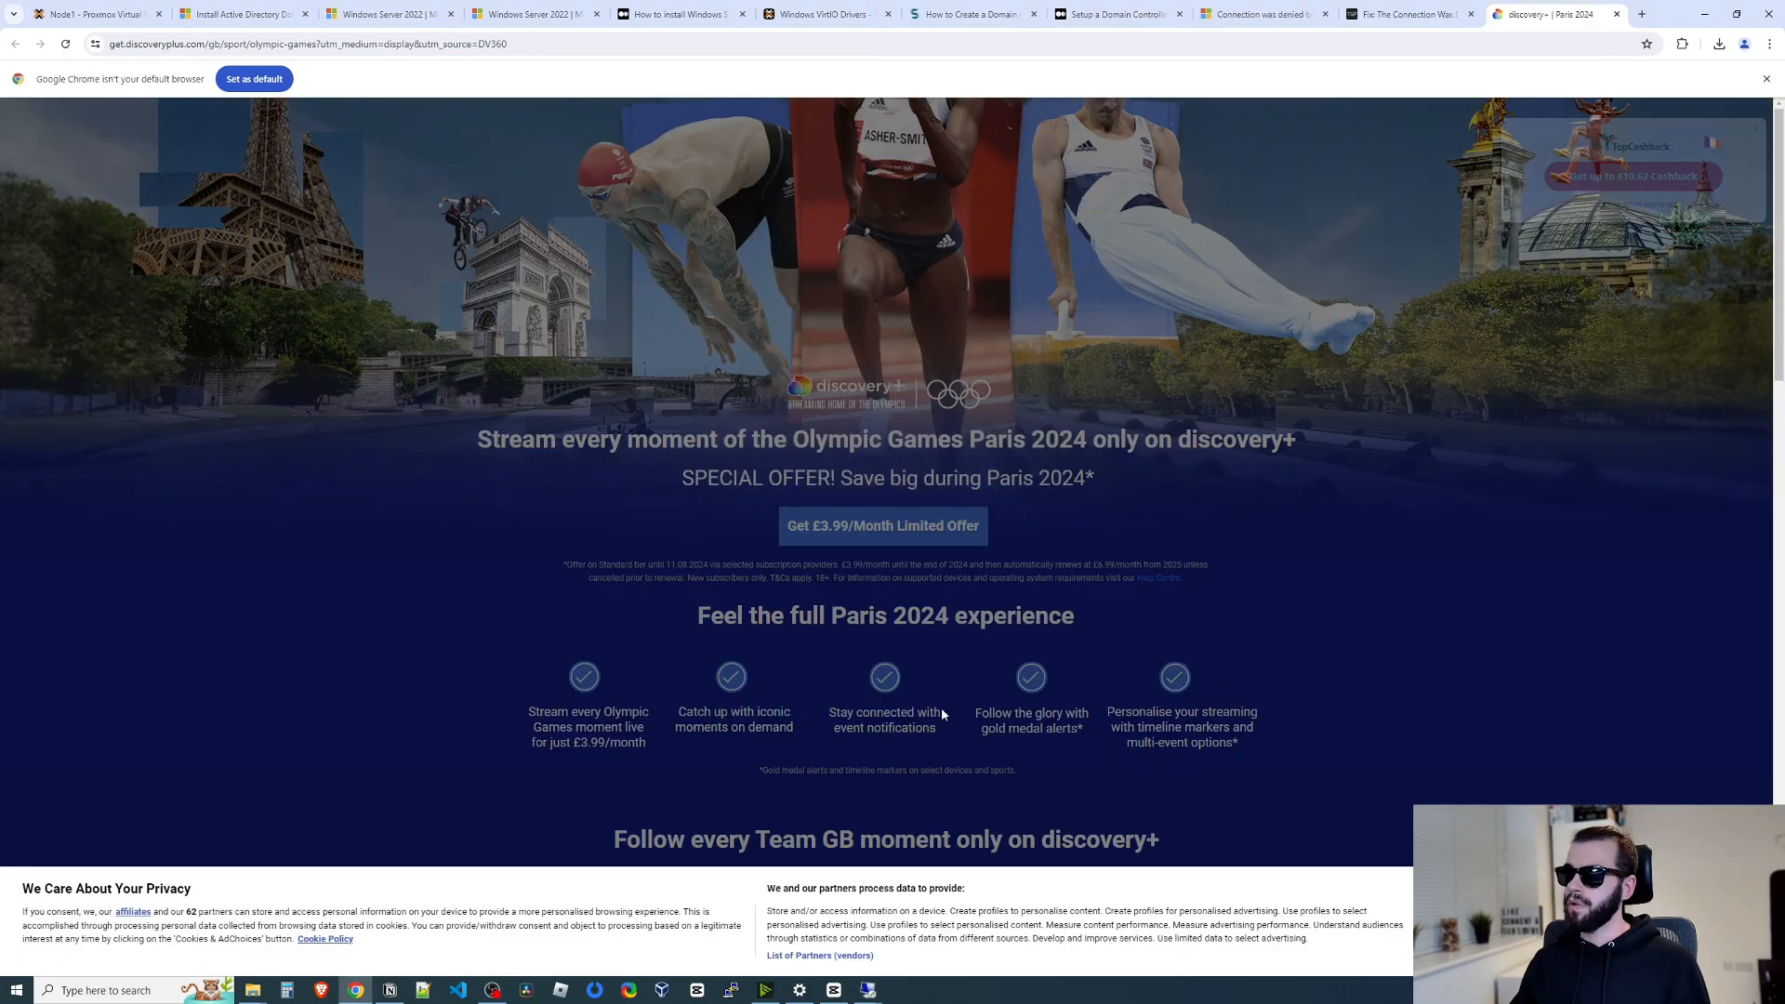
mouse_move(885, 979)
click(921, 929)
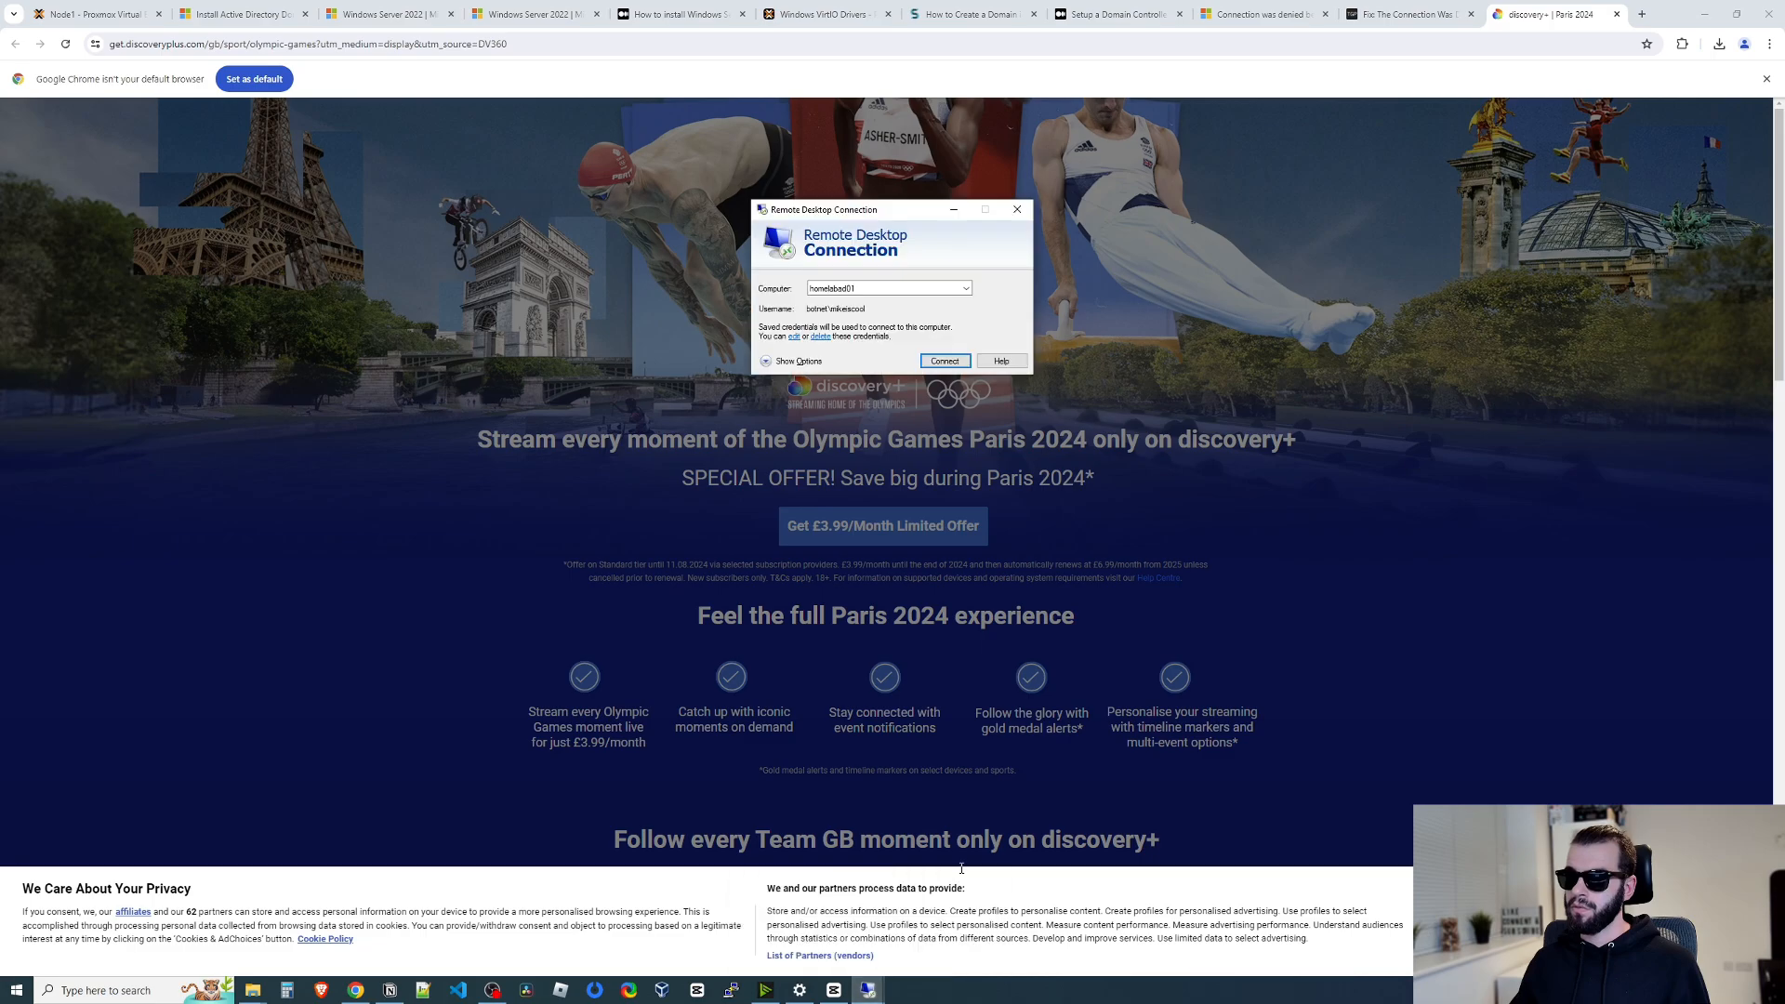
Locate and select the Remote Desktop Services entry in the Services list on homelabad01.
click(275, 537)
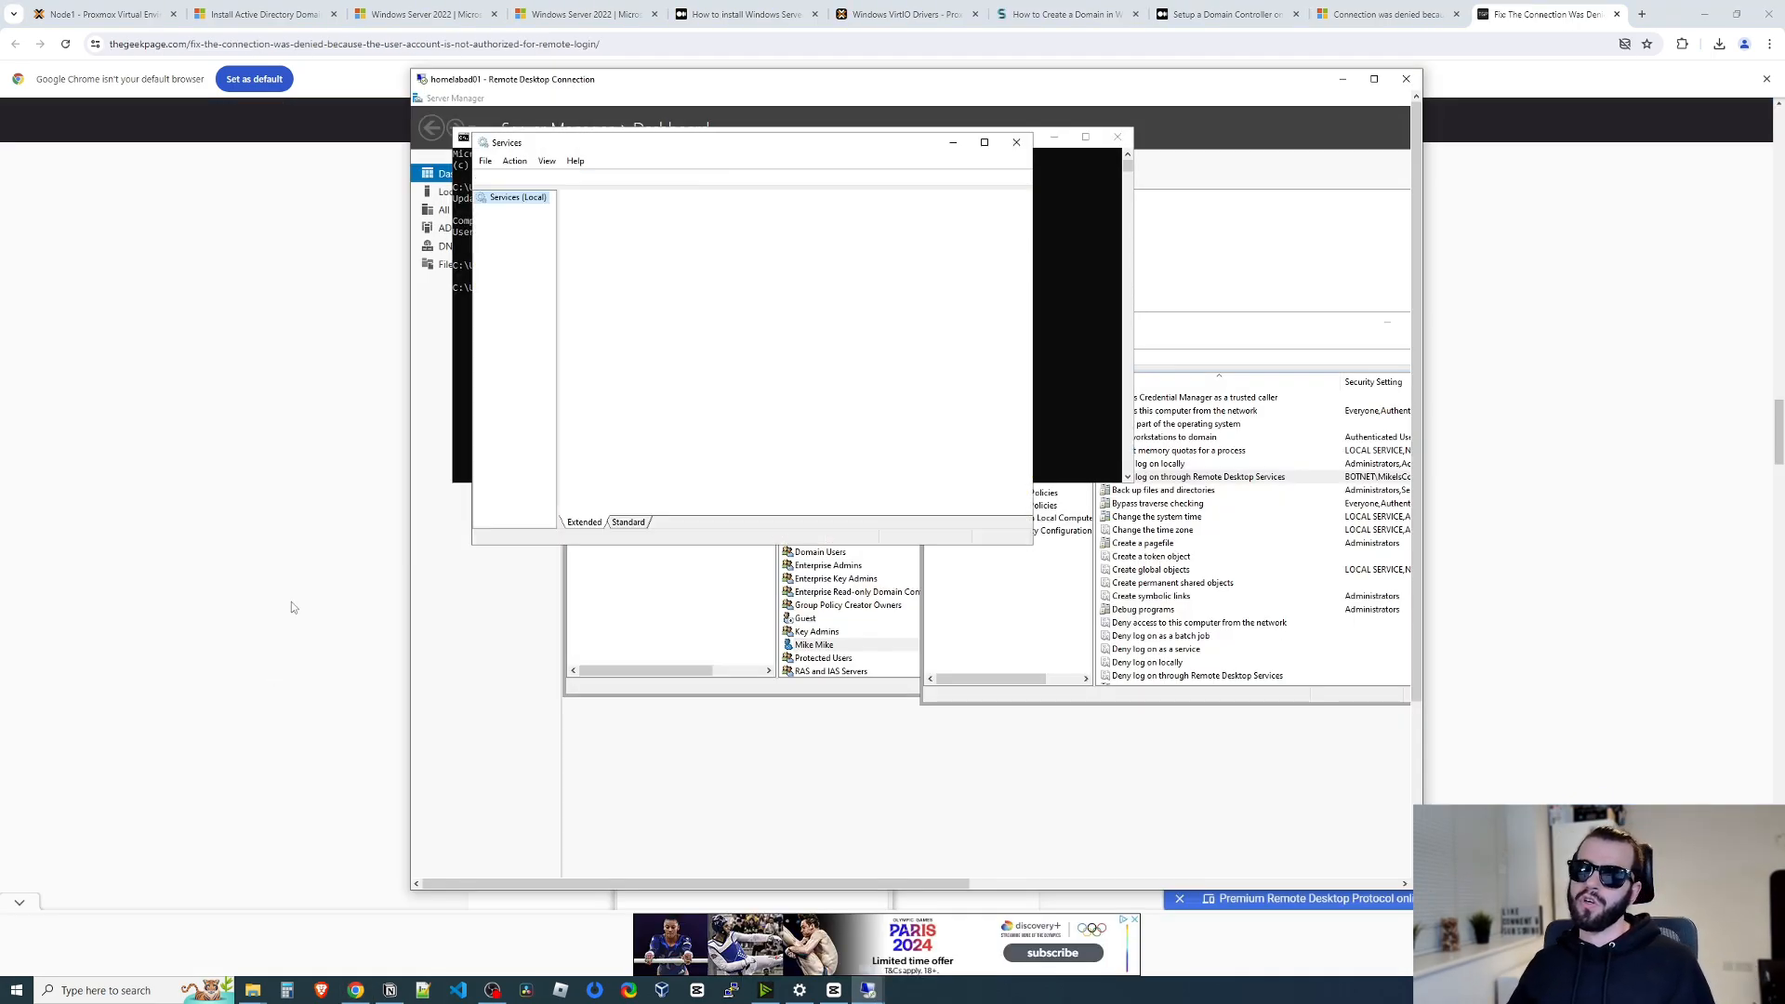
click(811, 353)
drag(1025, 236, 1049, 391)
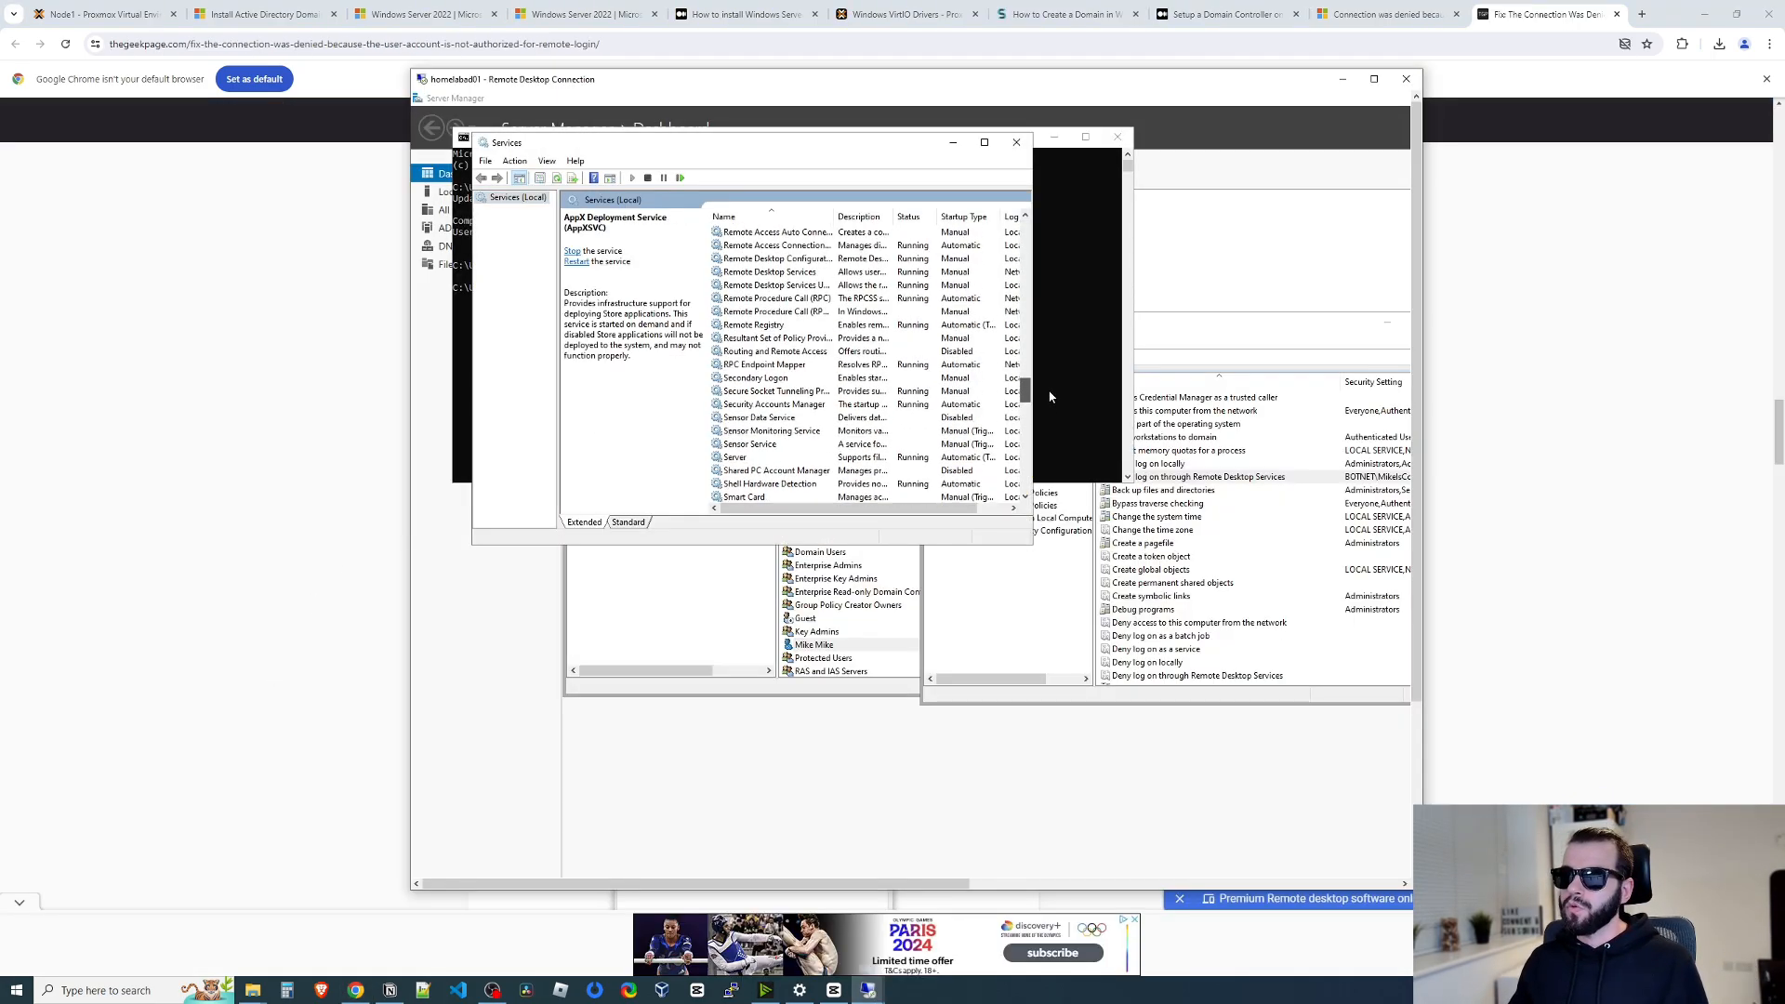
click(925, 273)
Read the article's remaining fixes and select the command for opening Local Users and Groups.
click(234, 666)
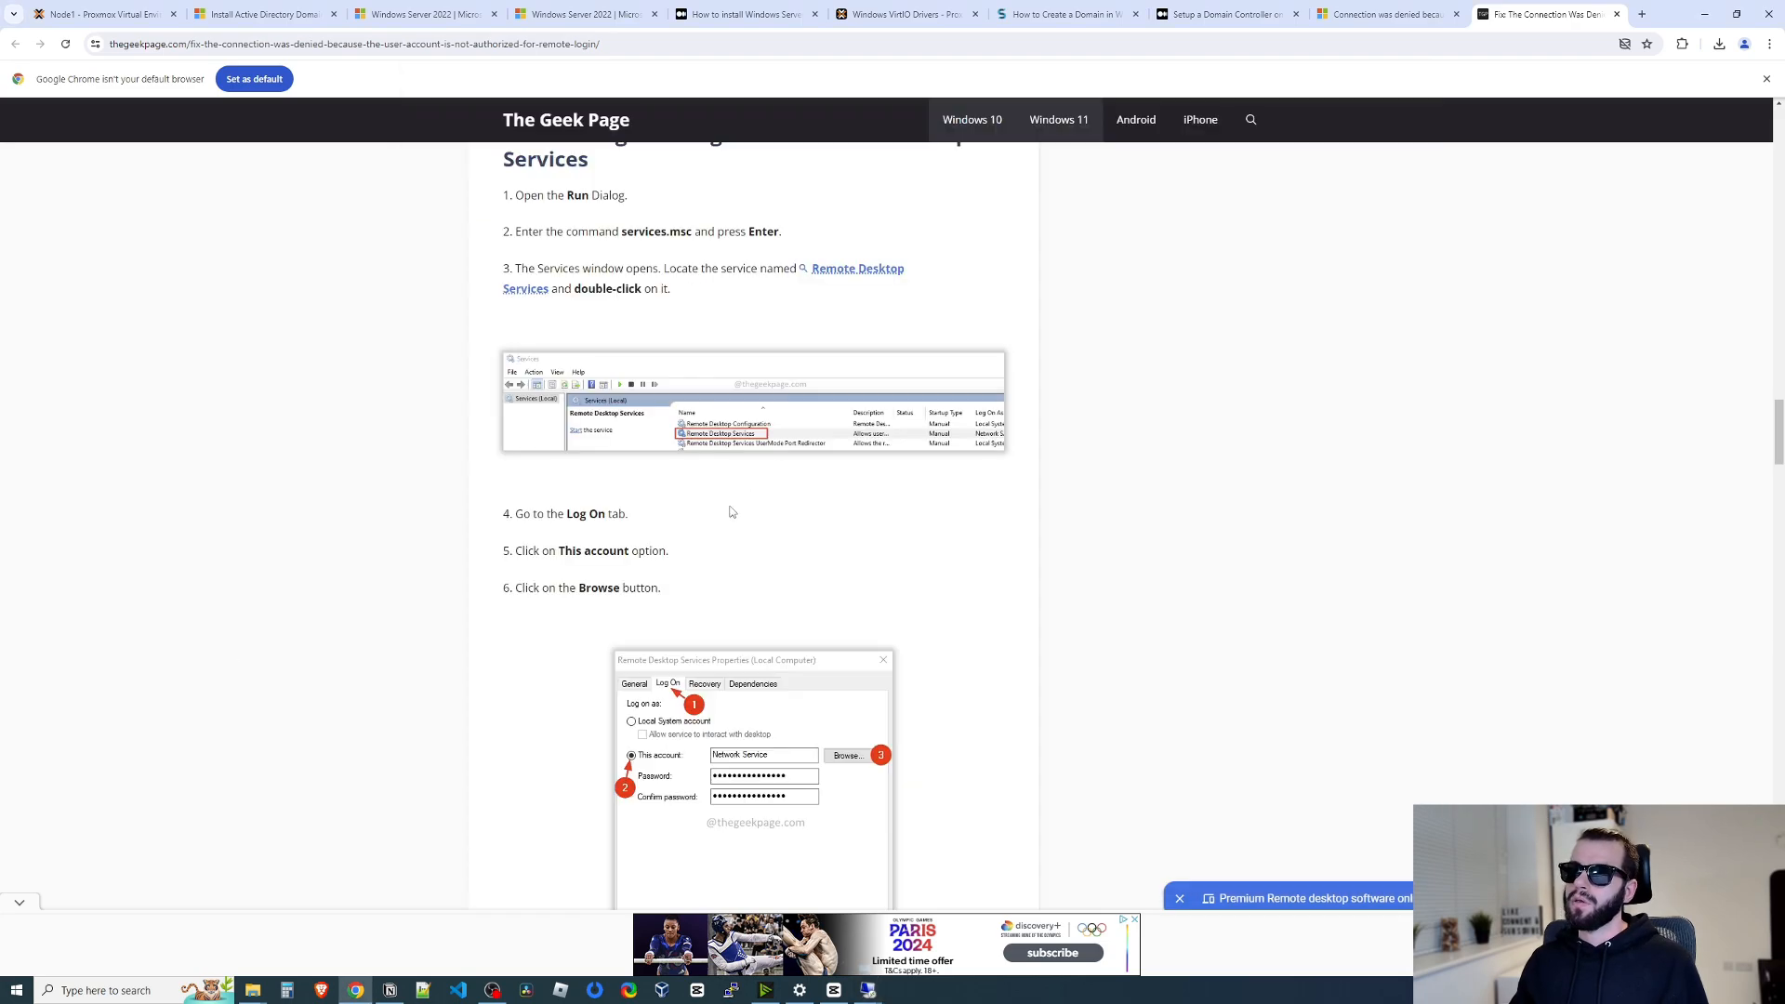
scroll(983, 511, down, 15)
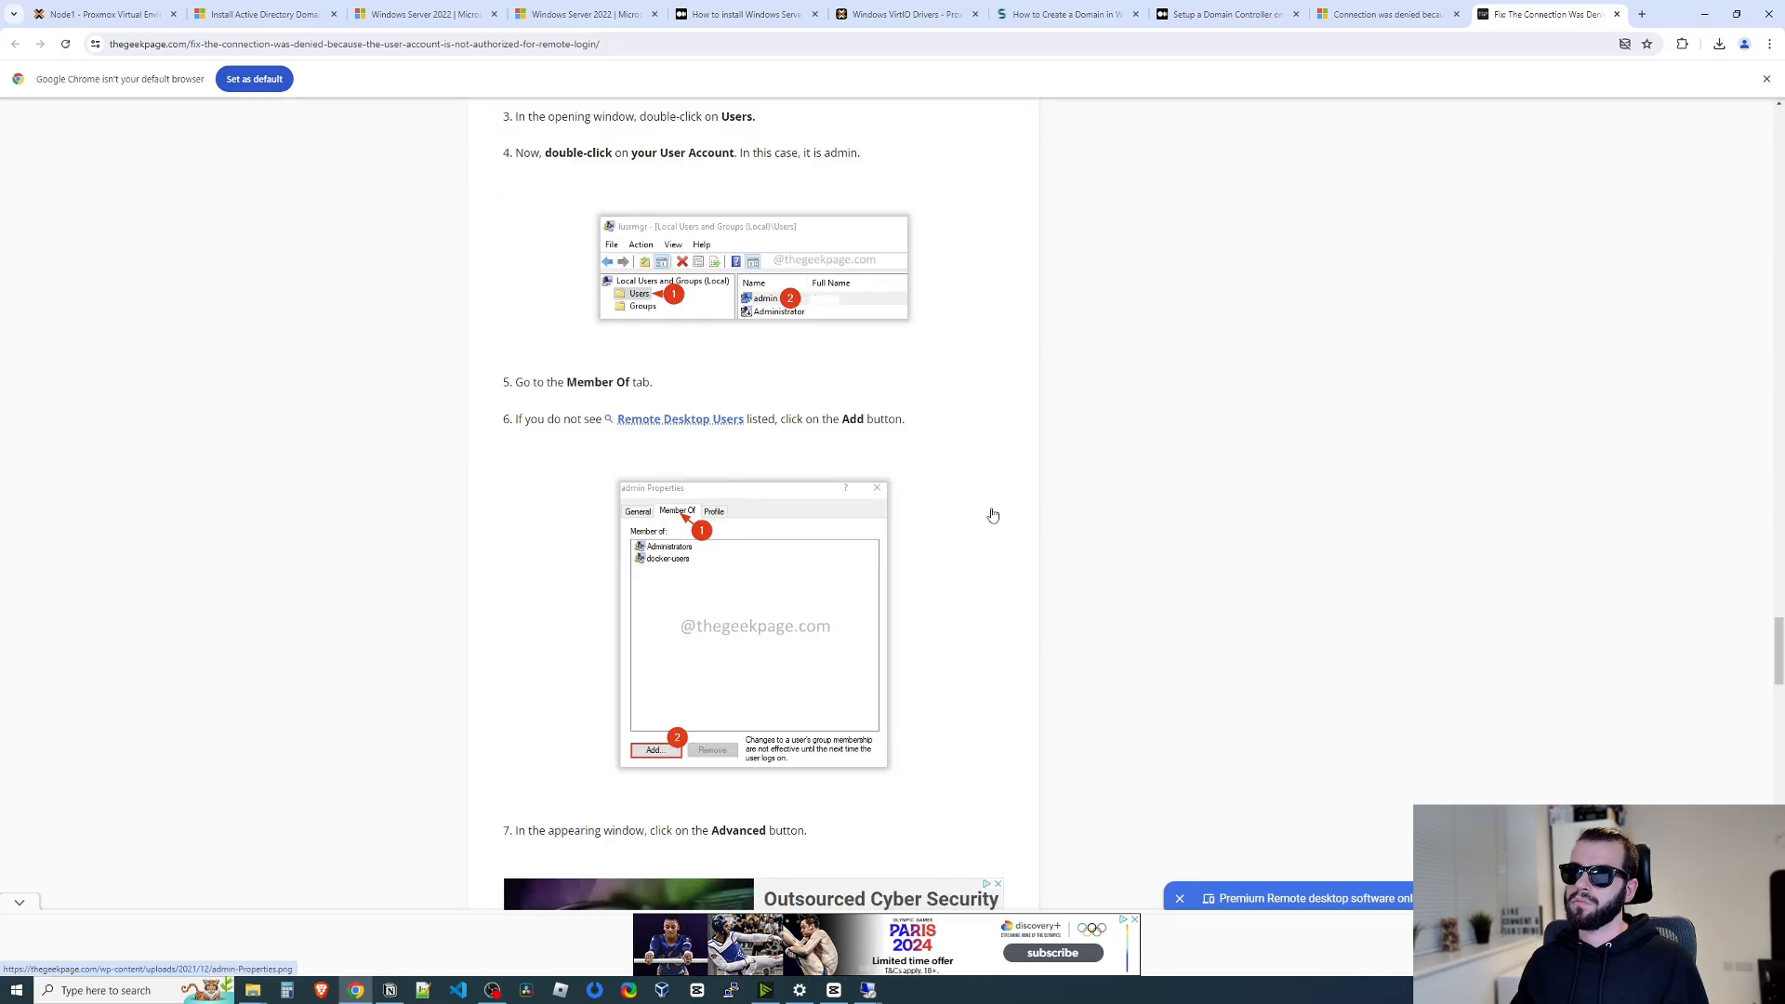
scroll(983, 509, up, 5)
double_click(652, 313)
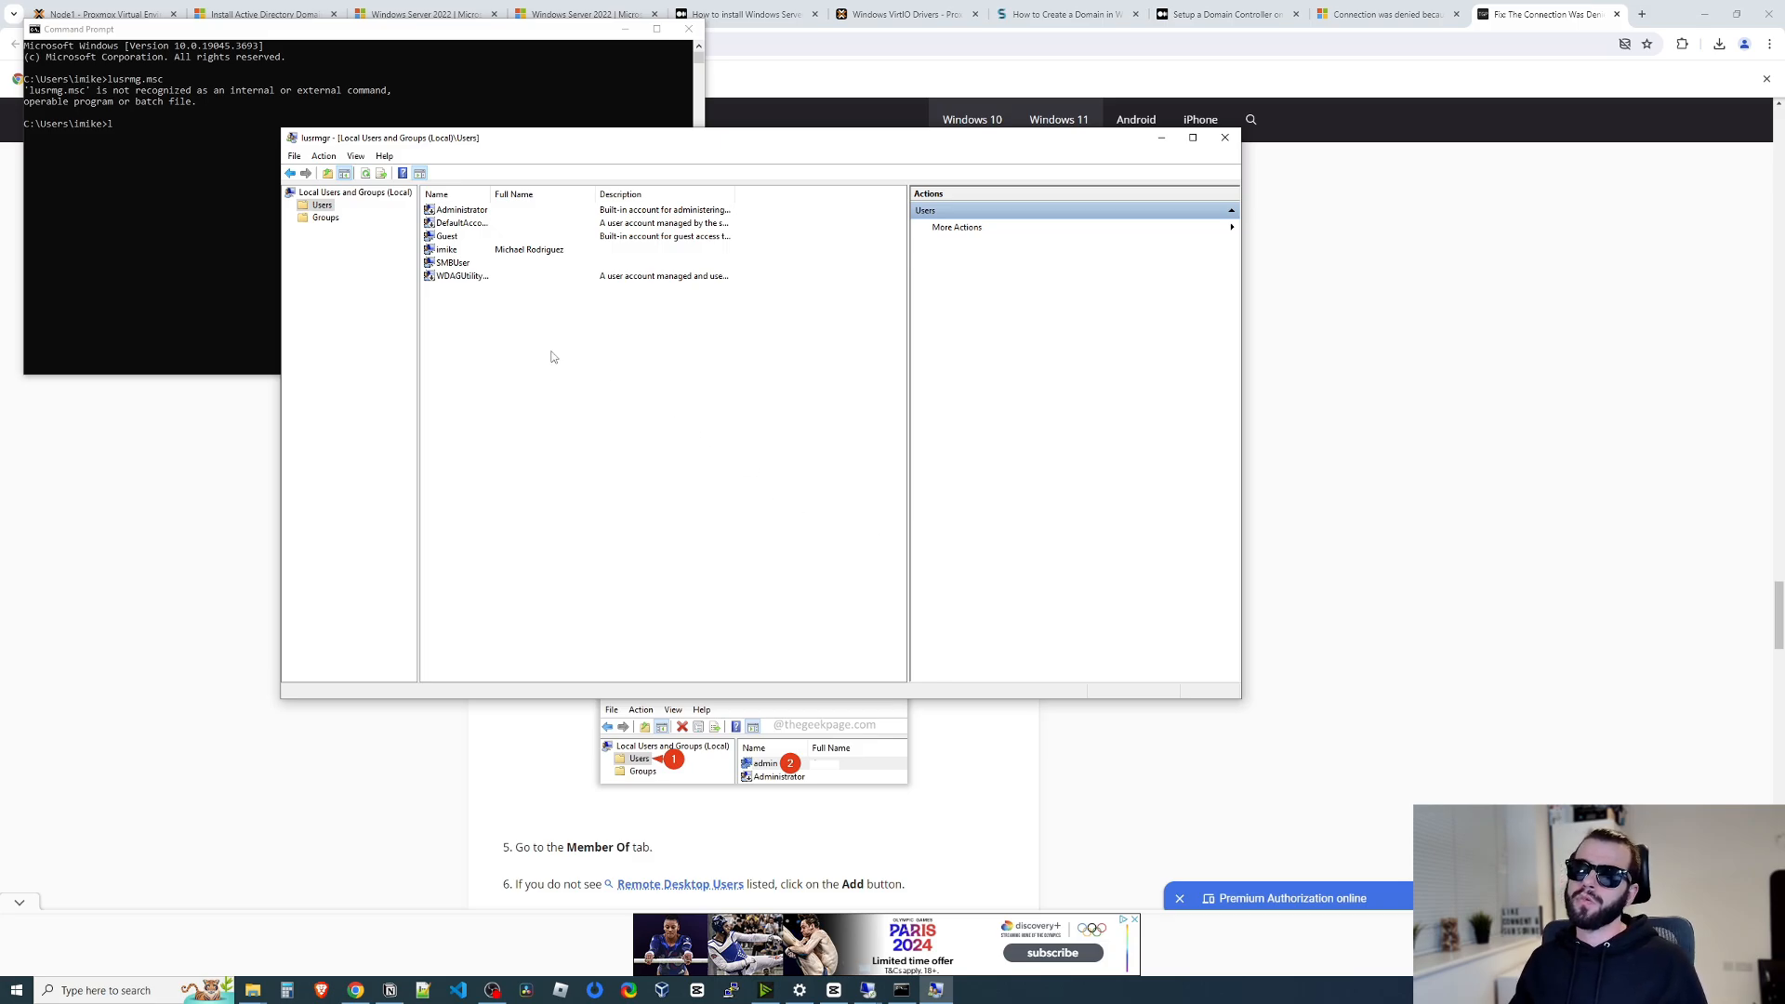
Examine the users and groups in Local Users and Groups on the local PC.
click(465, 250)
click(323, 205)
right_click(326, 205)
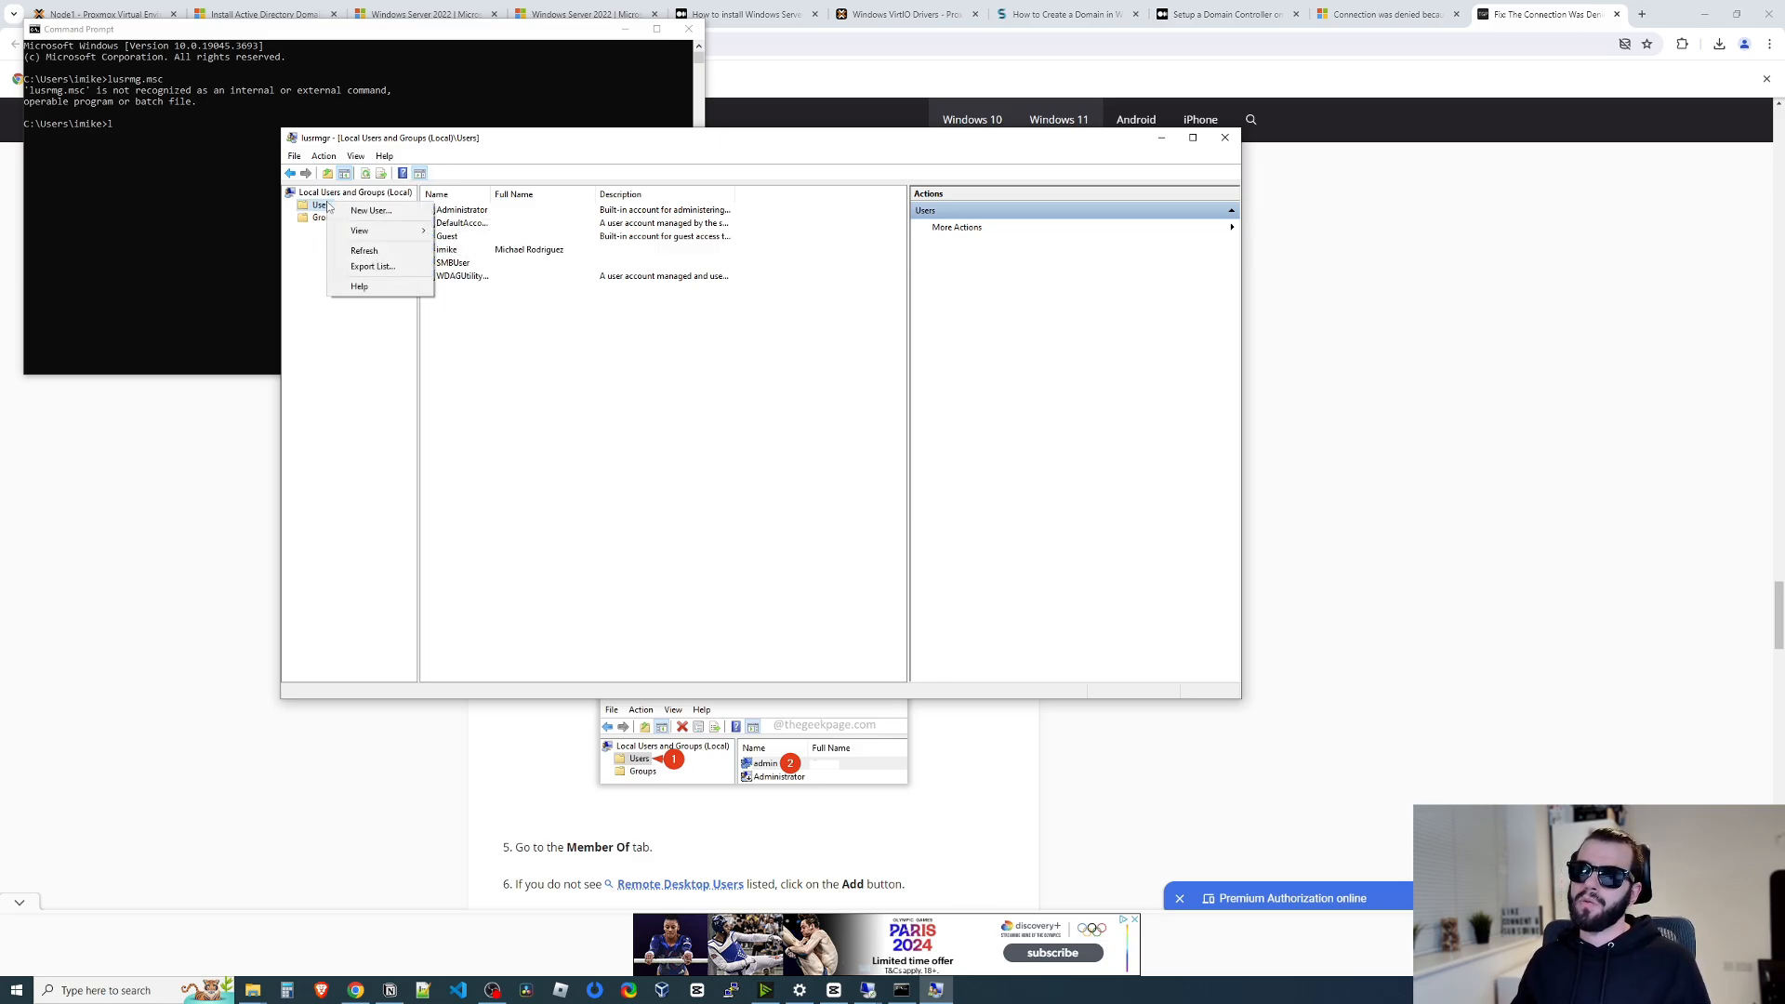
click(324, 217)
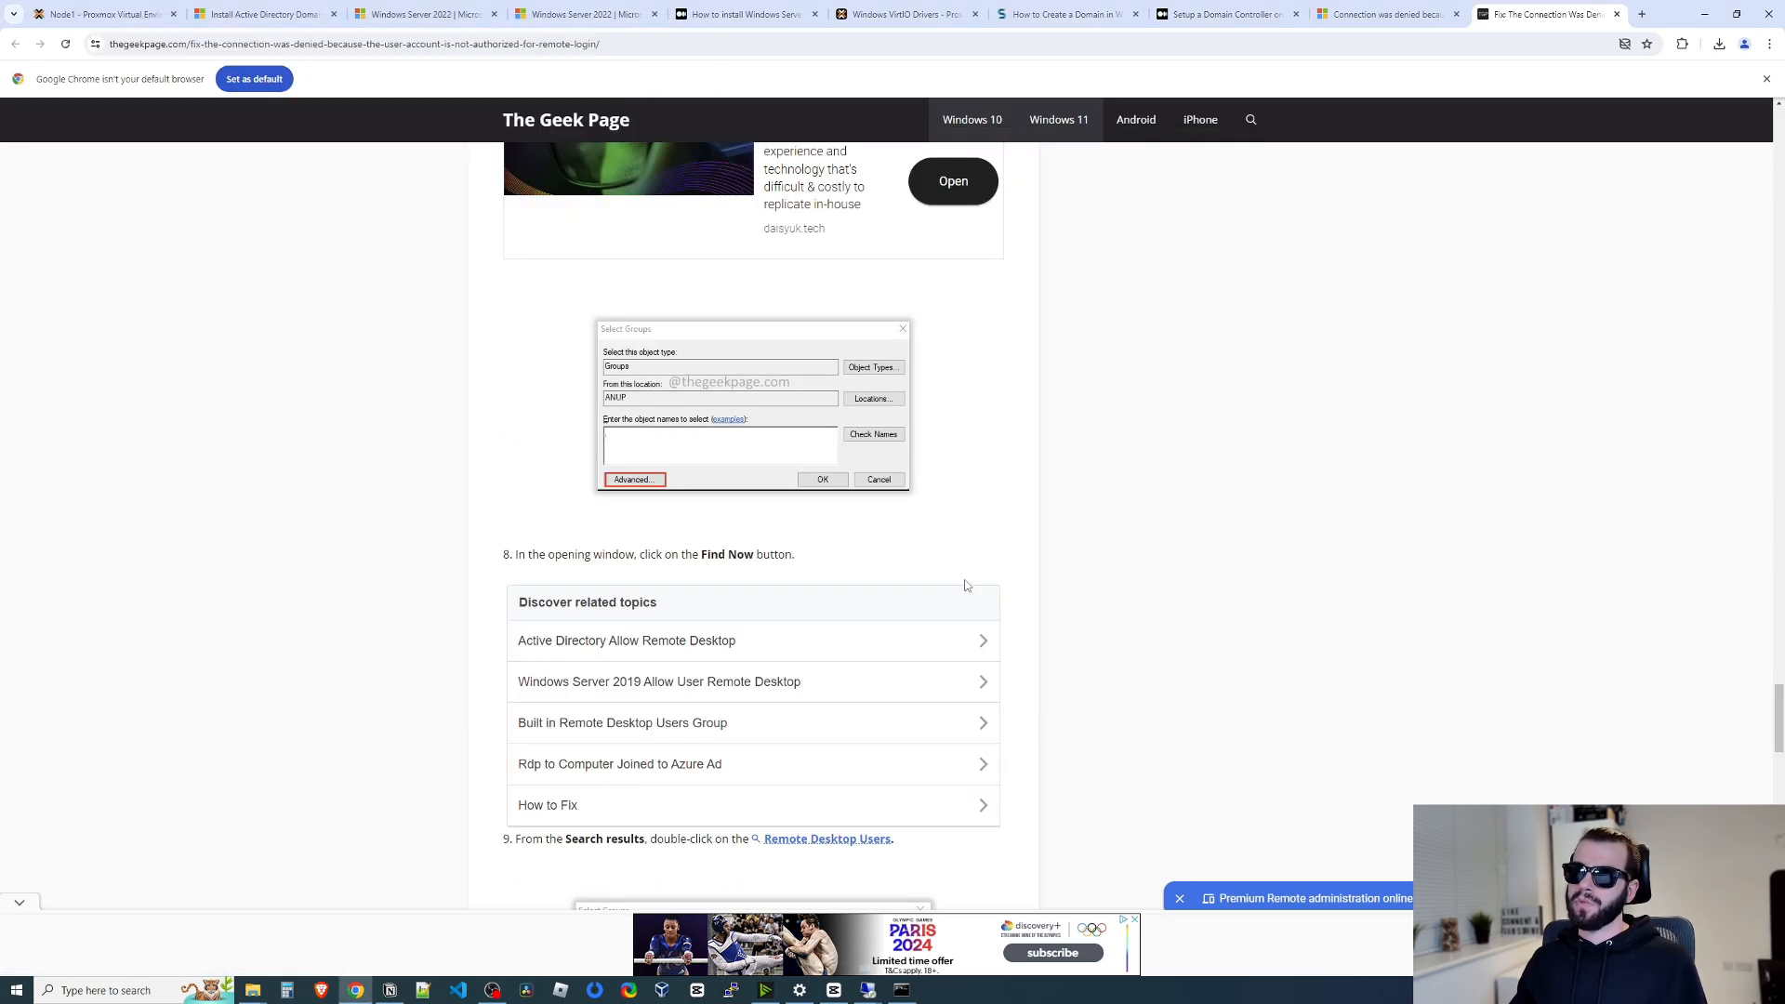
Read the article's steps for adding an account to Remote Desktop Users, and return to the homelabad01 session in full screen.
scroll(964, 585, down, 6)
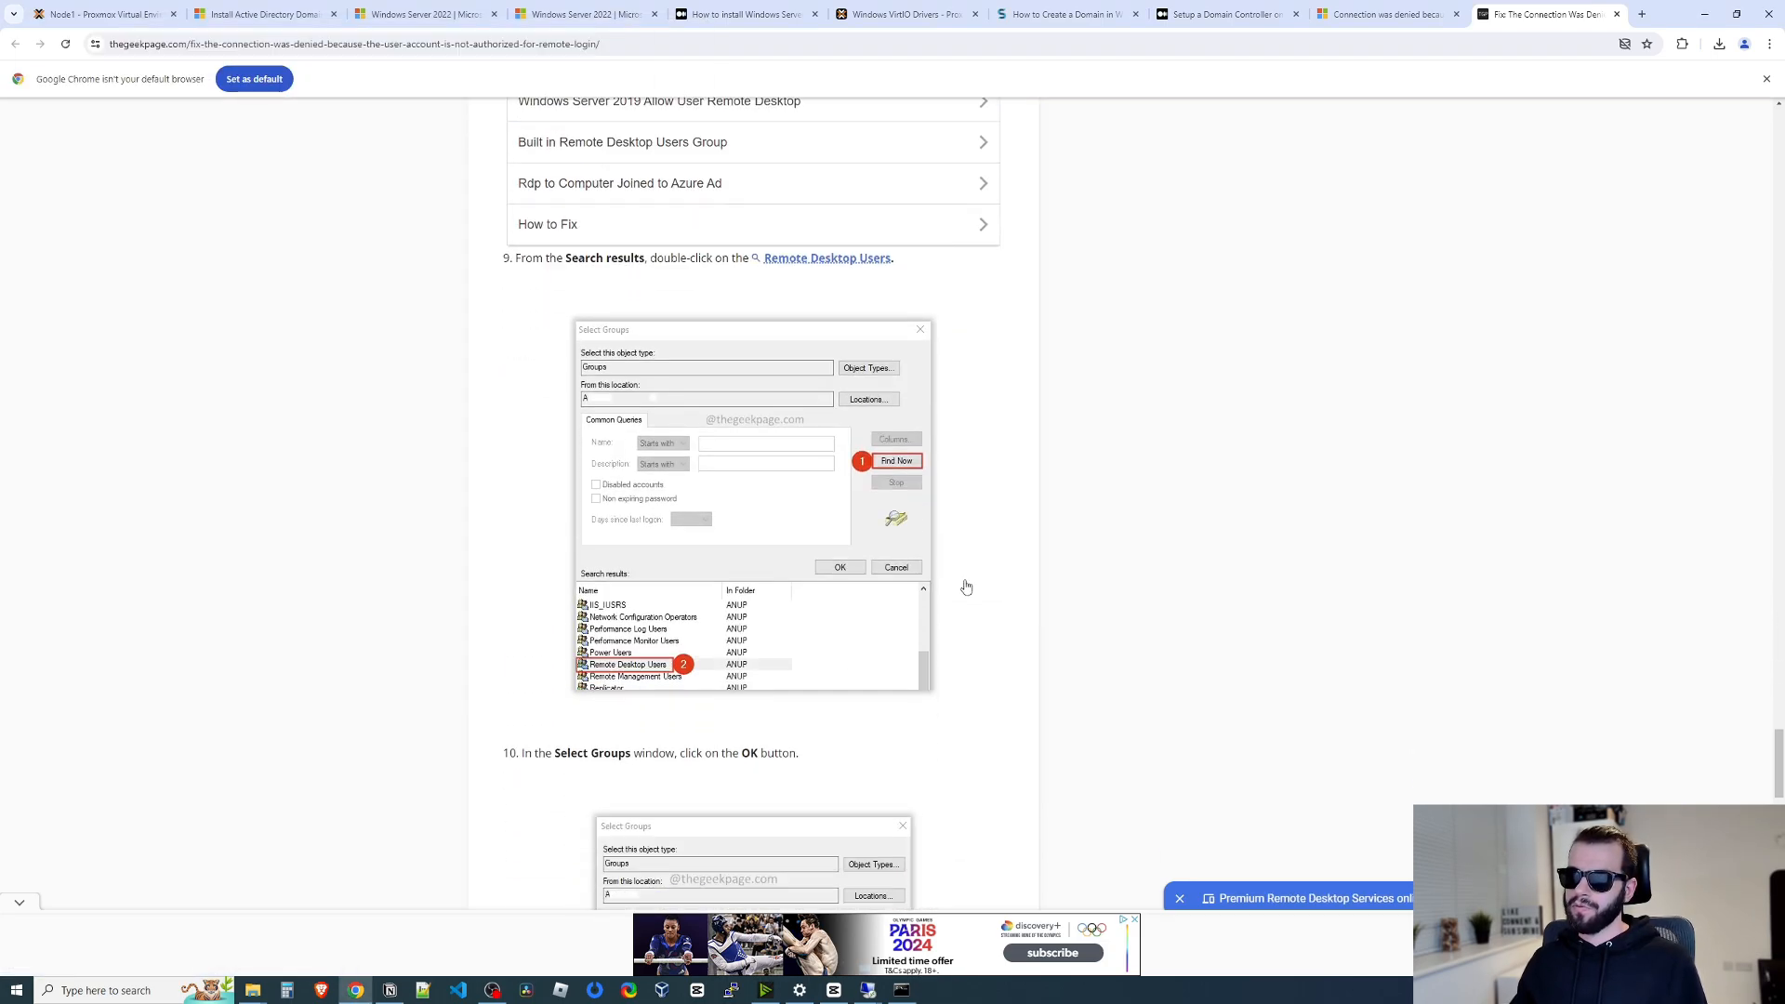
scroll(967, 588, down, 5)
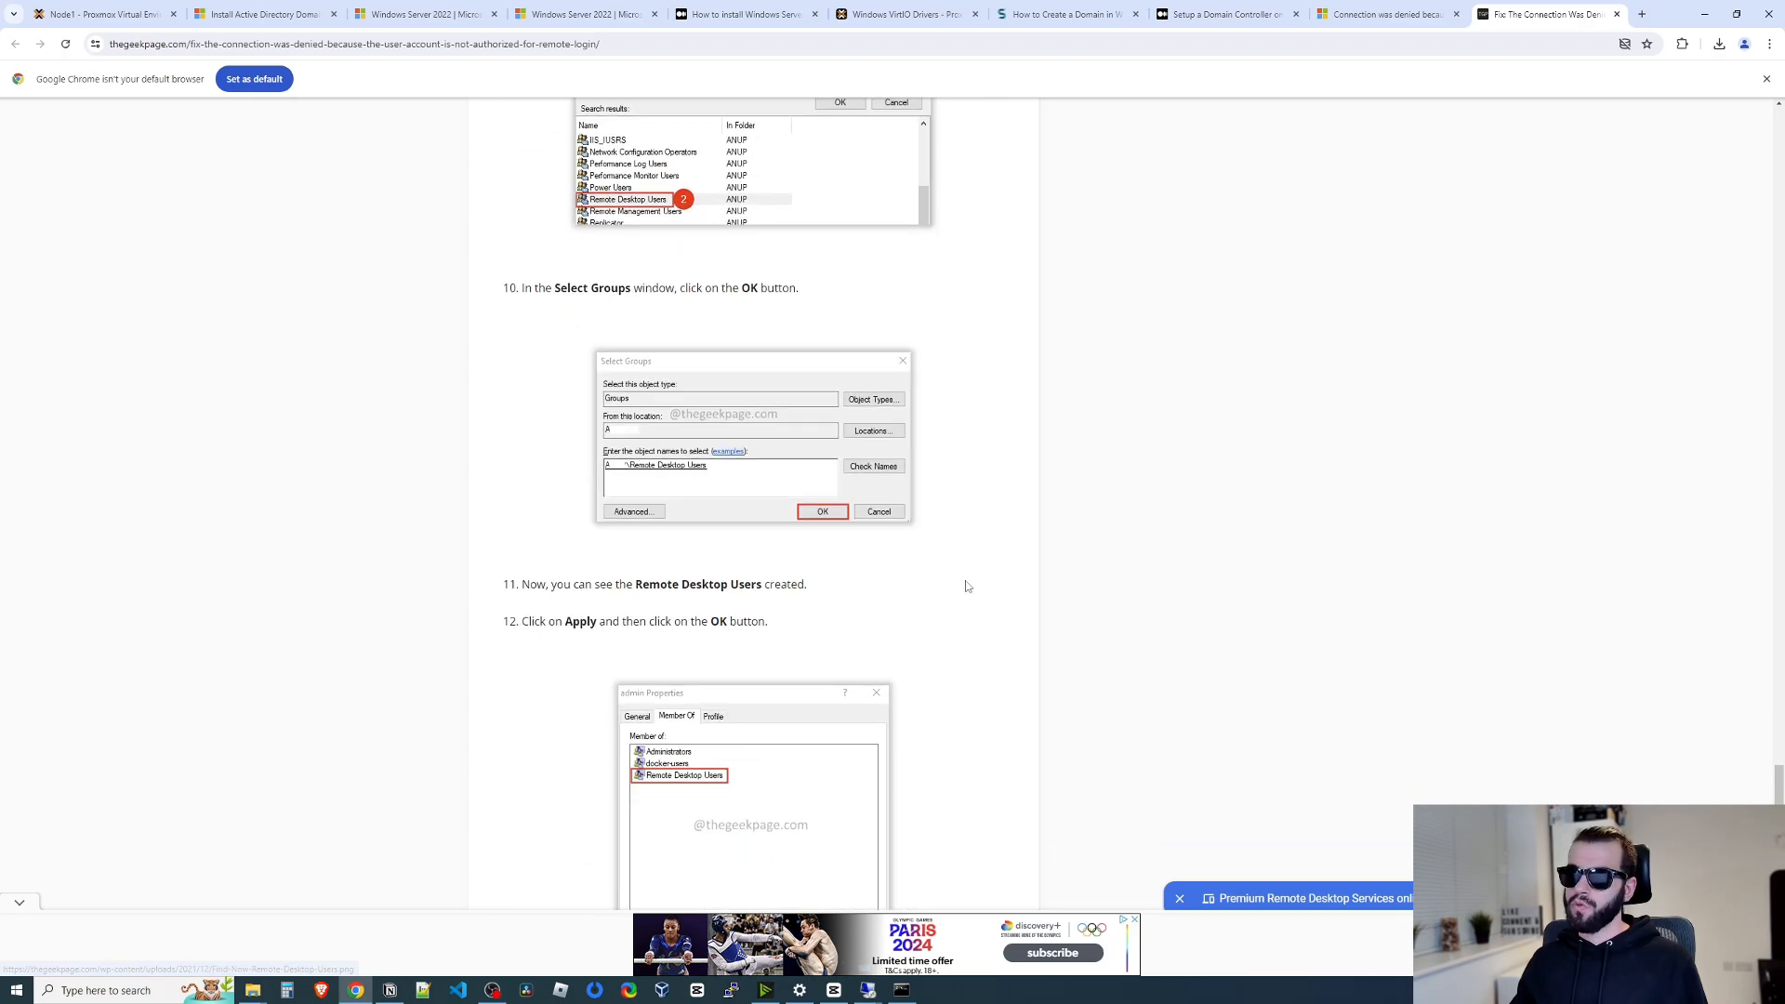
key(alt+Tab)
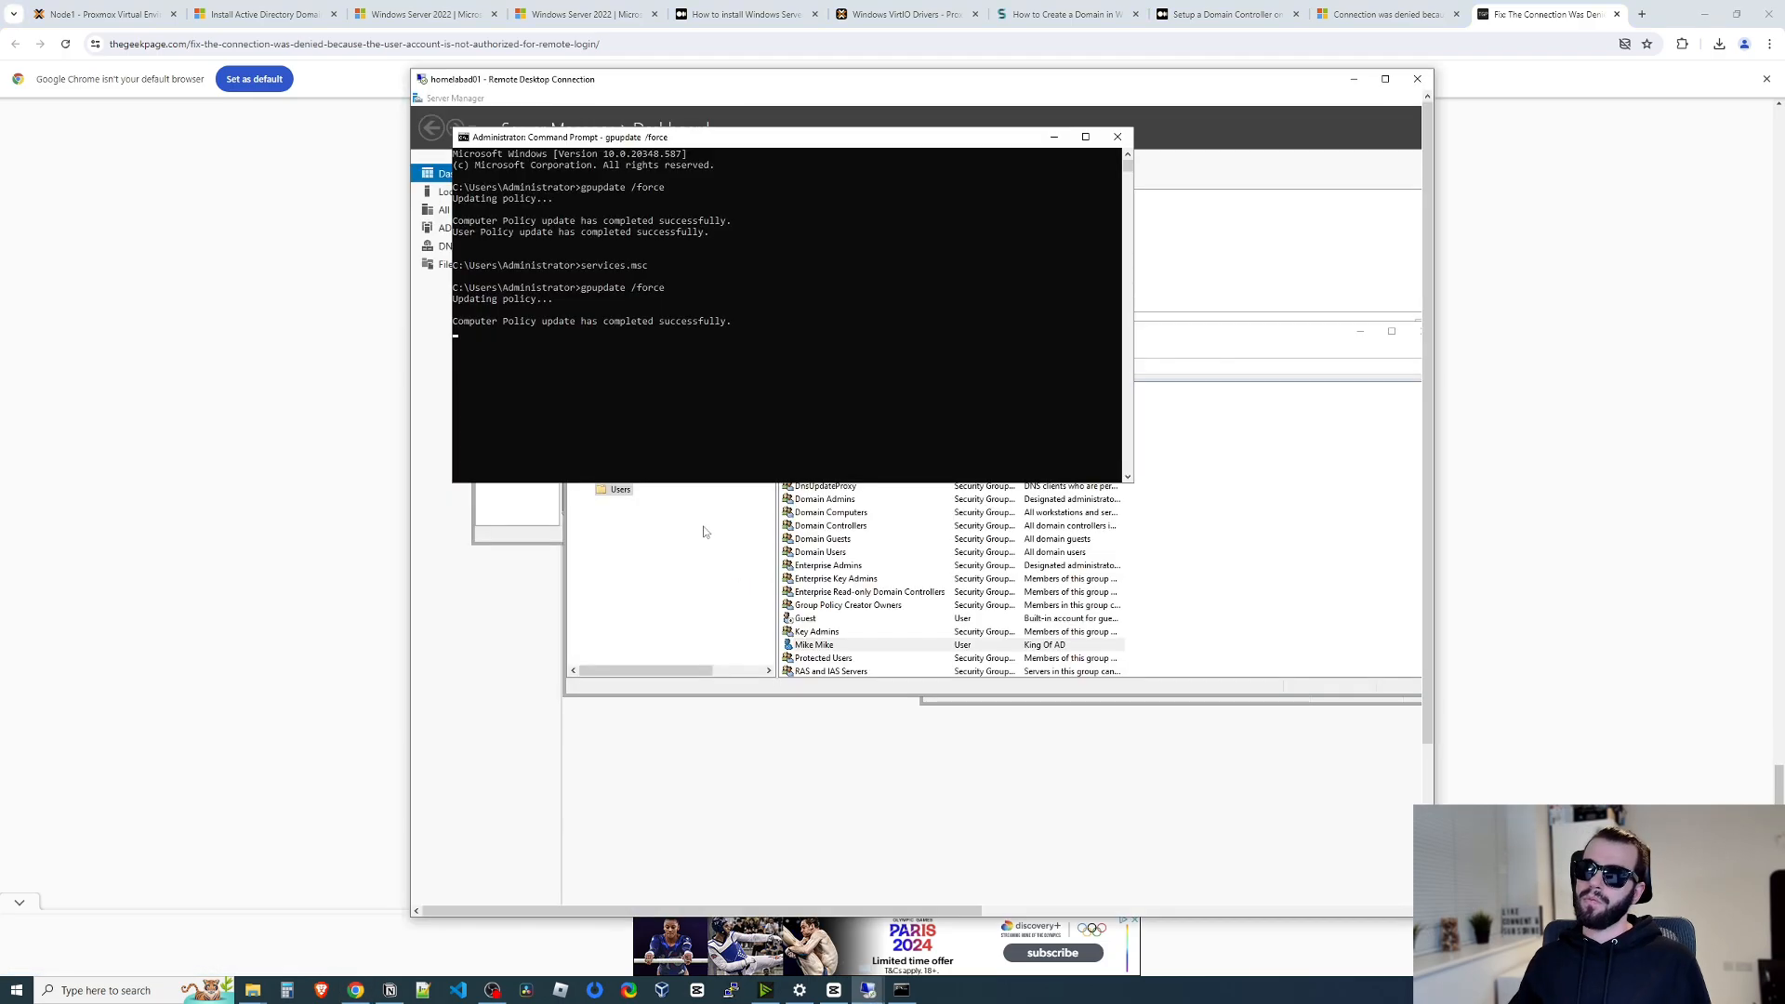
click(1385, 78)
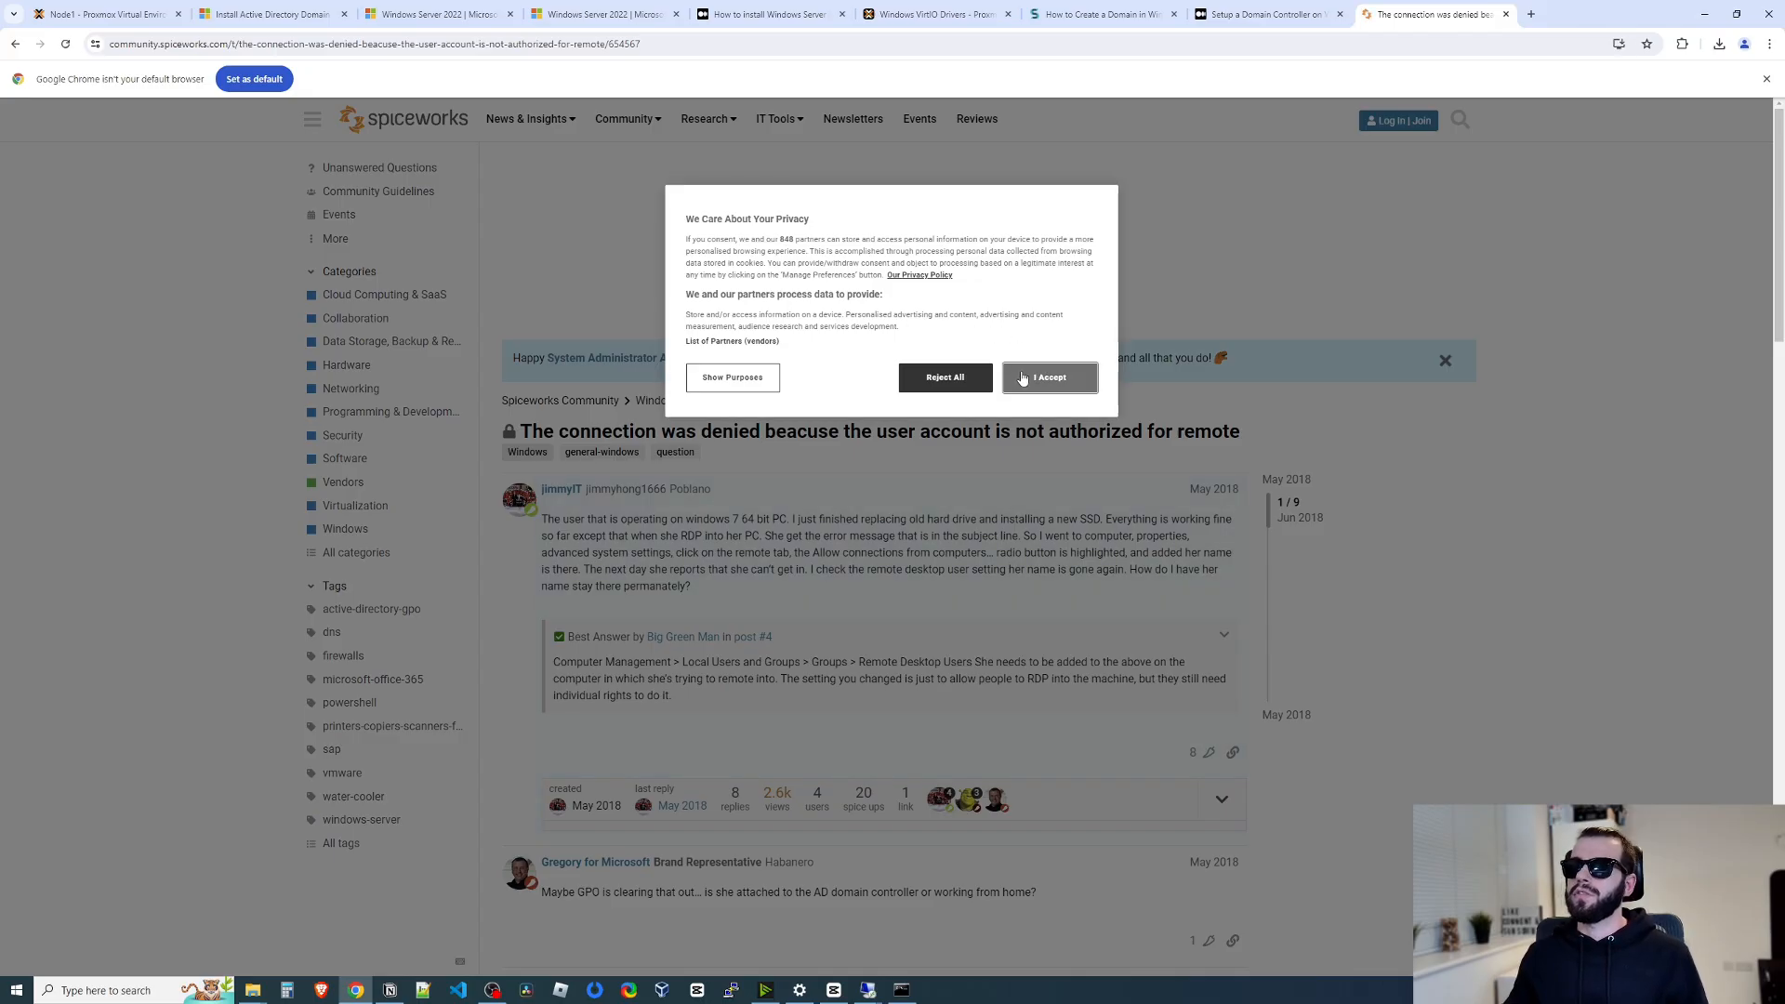
Accept the Spiceworks privacy prompt, read the best answer on Remote Desktop Users, and switch back to the homelabad01 session.
click(1046, 376)
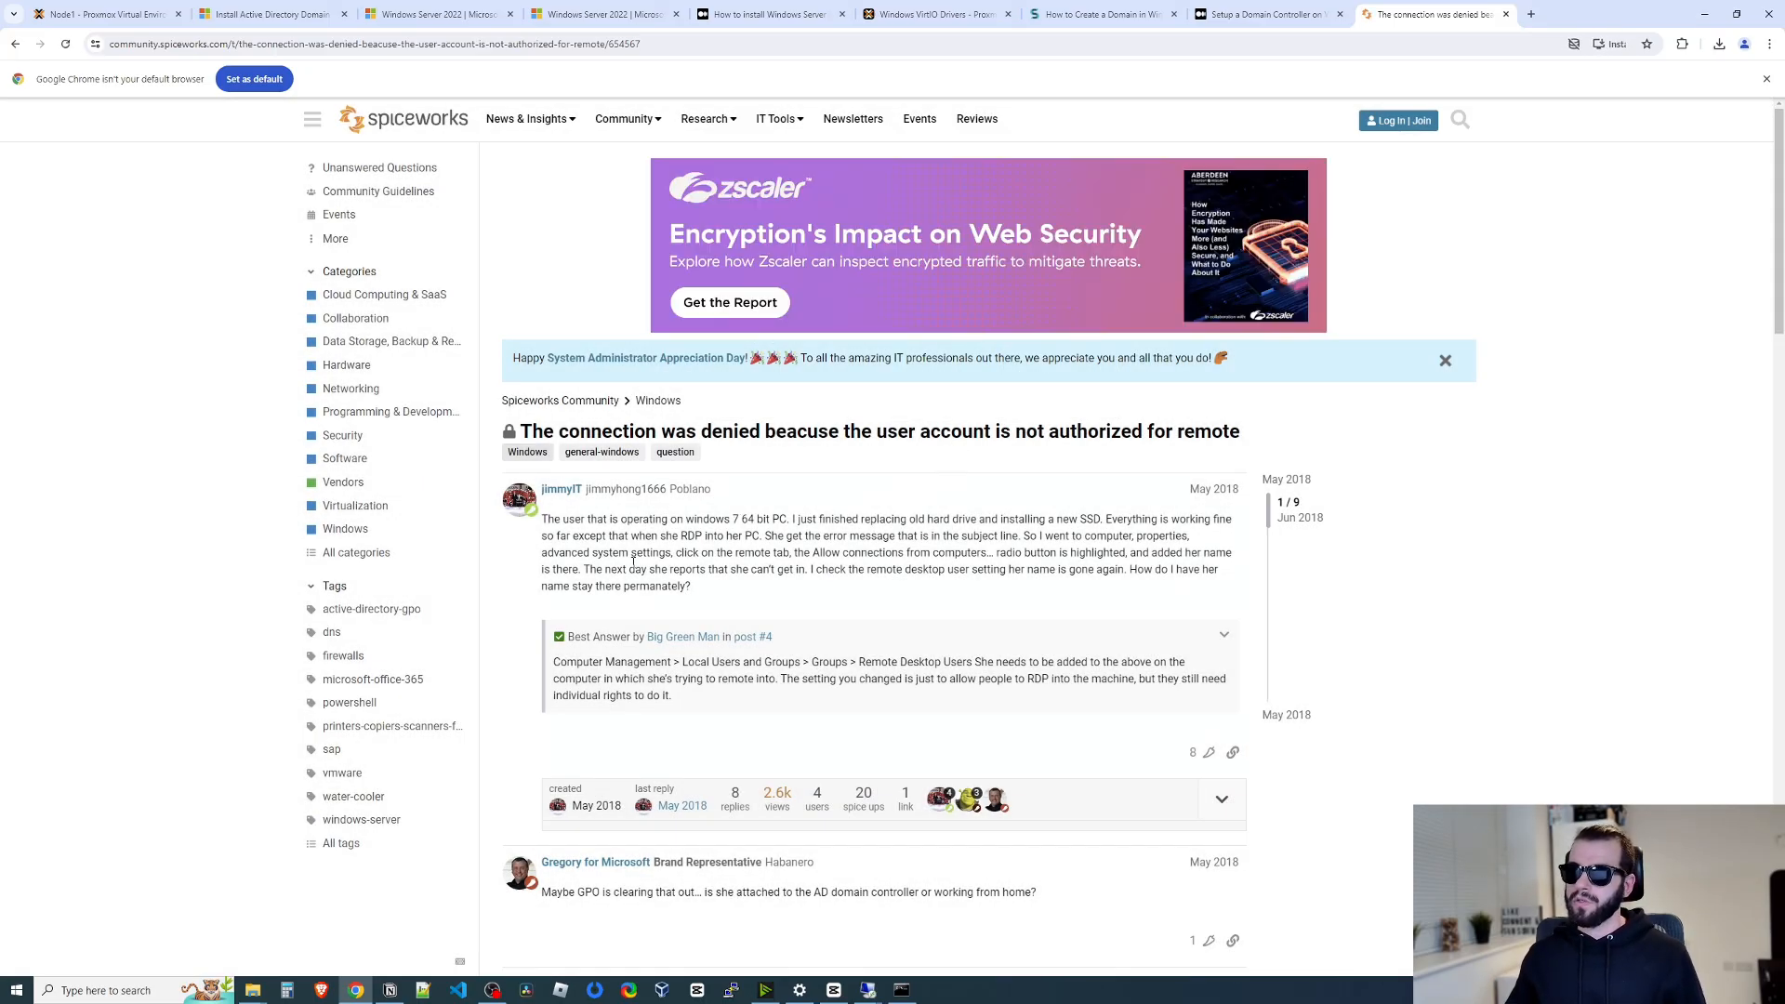
drag(686, 662, 871, 666)
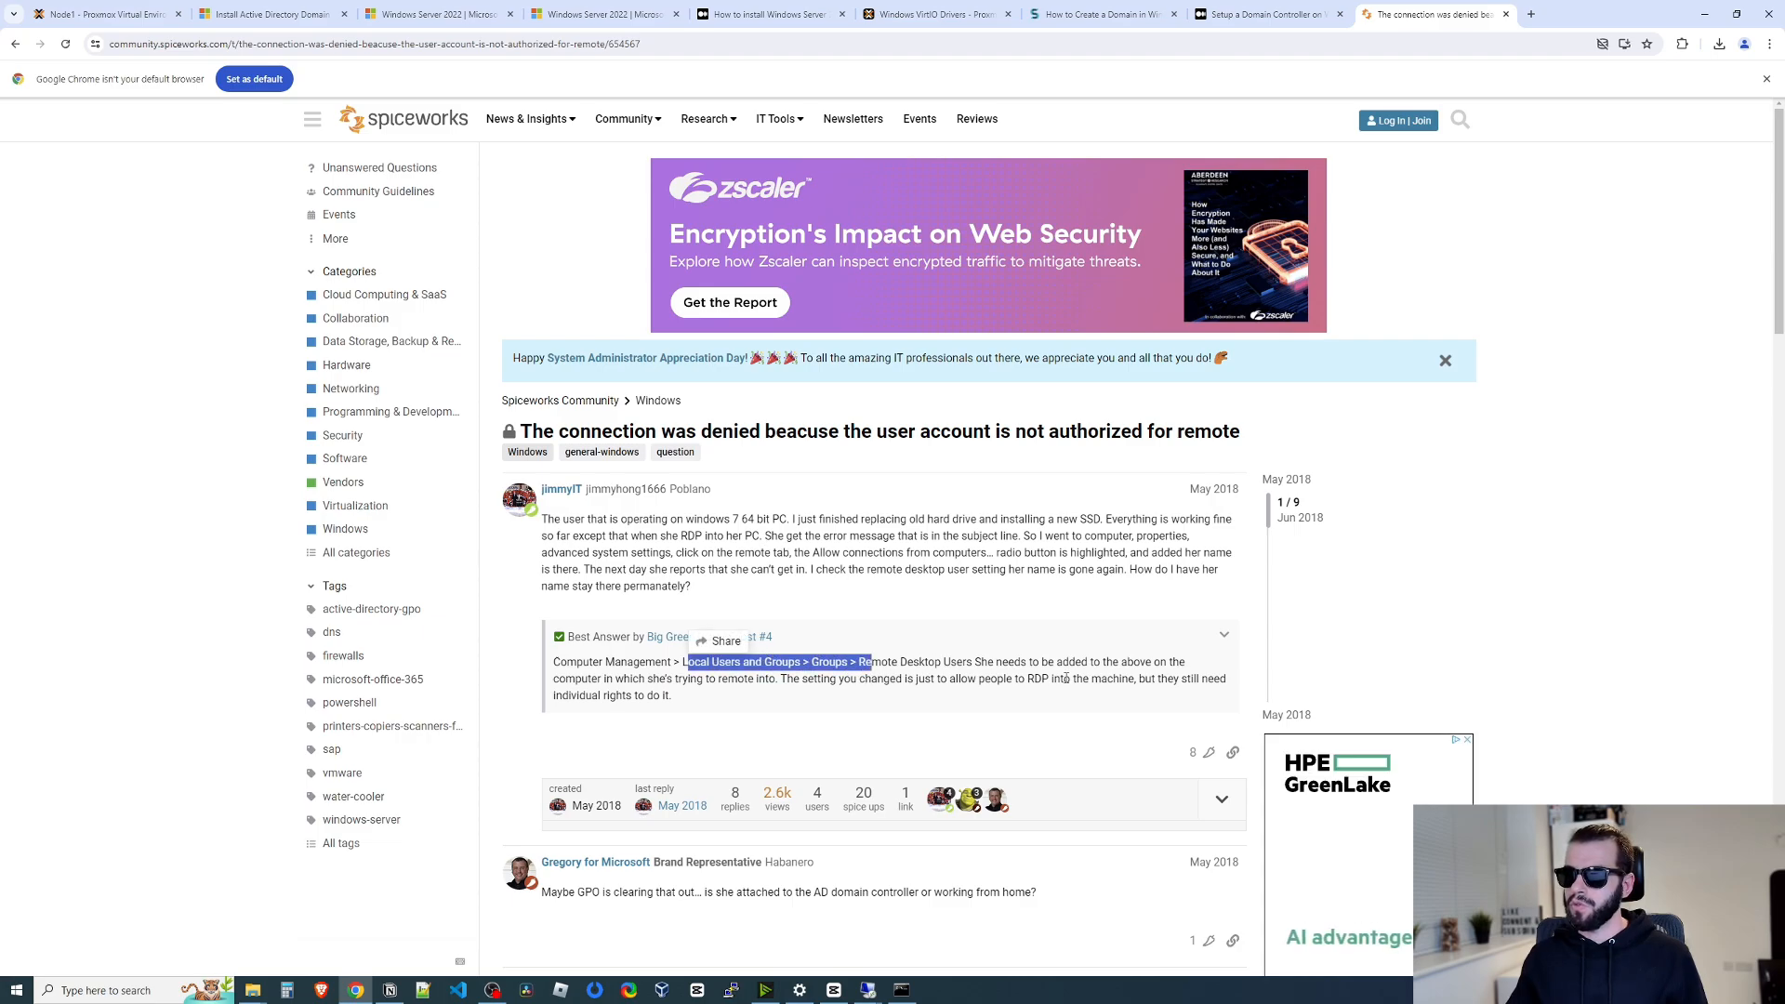
click(872, 993)
click(790, 925)
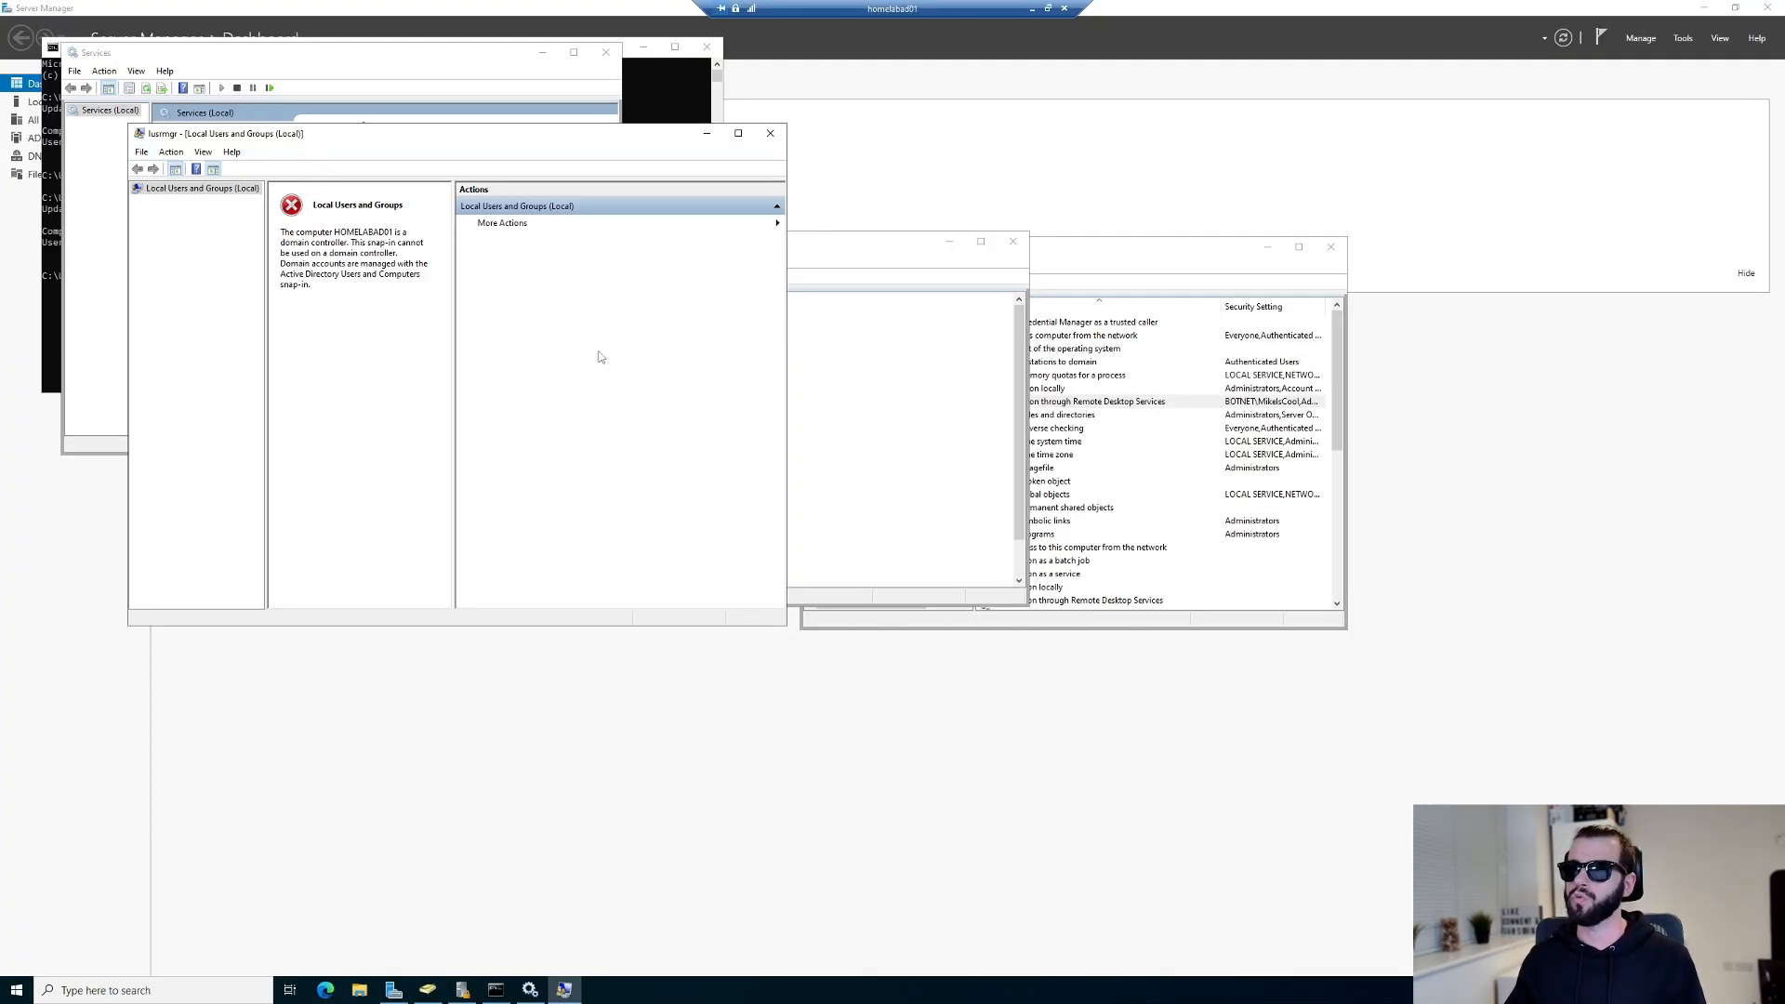
Examine the HOMELABAD01 computer object under Domain Controllers for a remote logon setting.
click(1136, 258)
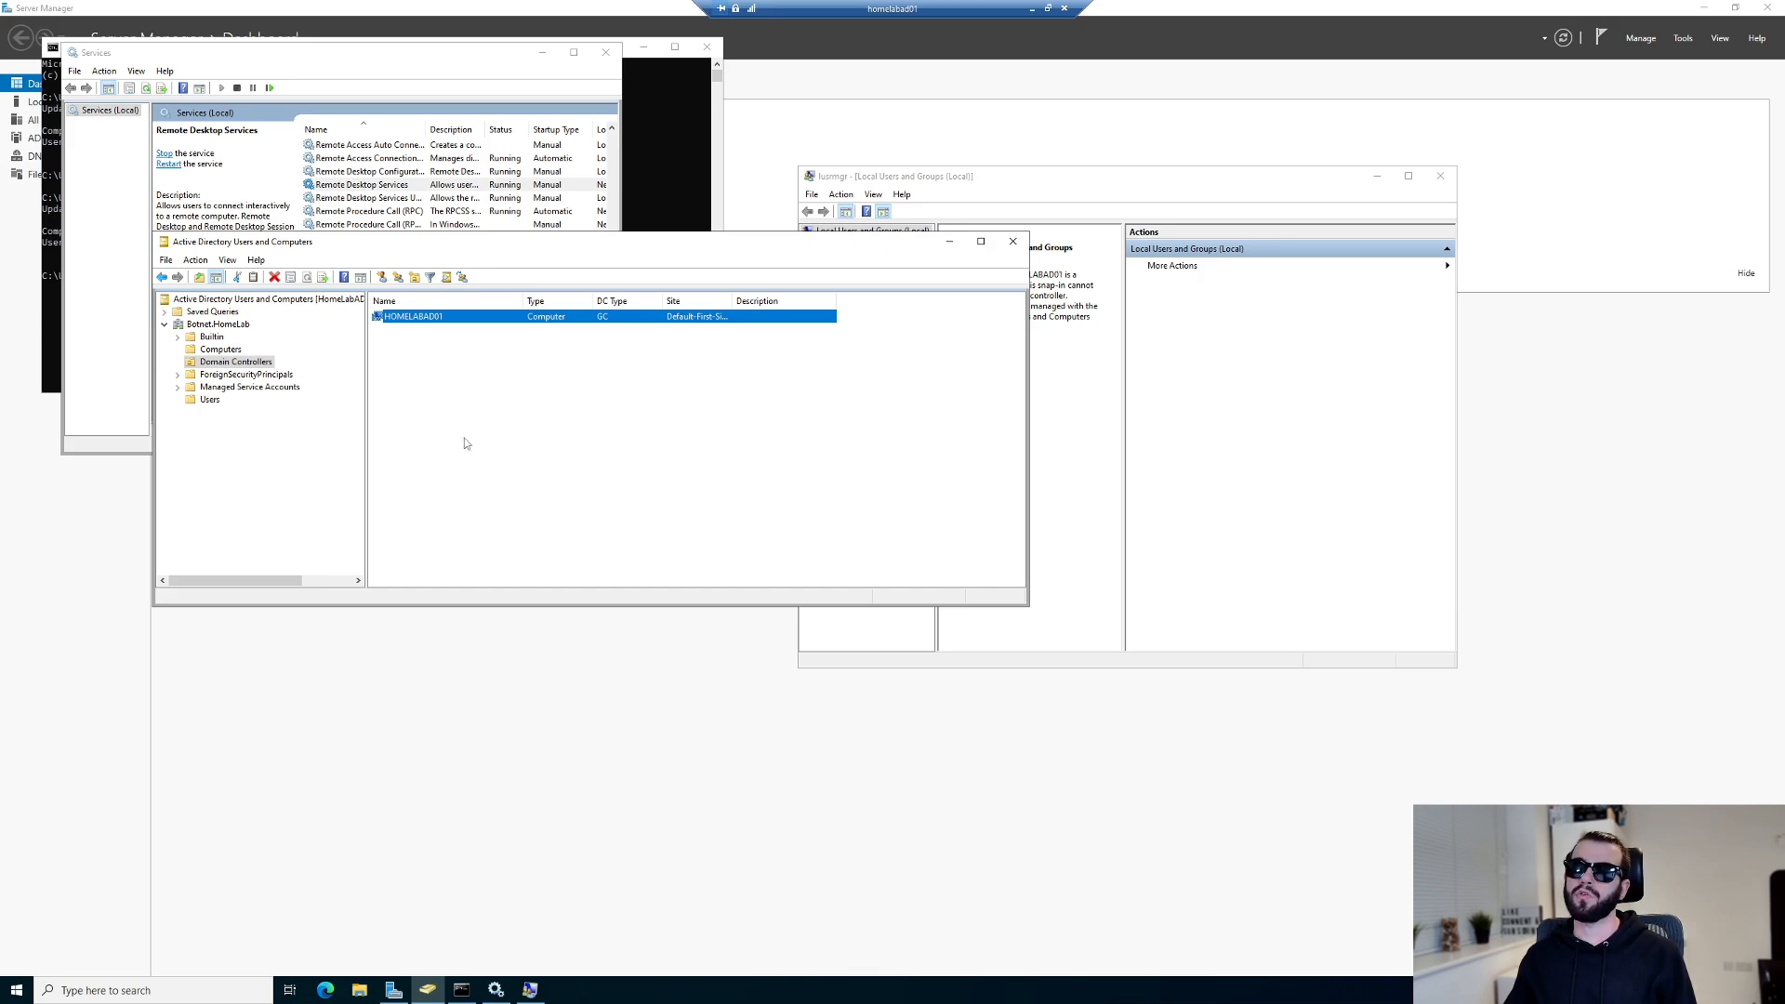
right_click(443, 320)
click(490, 458)
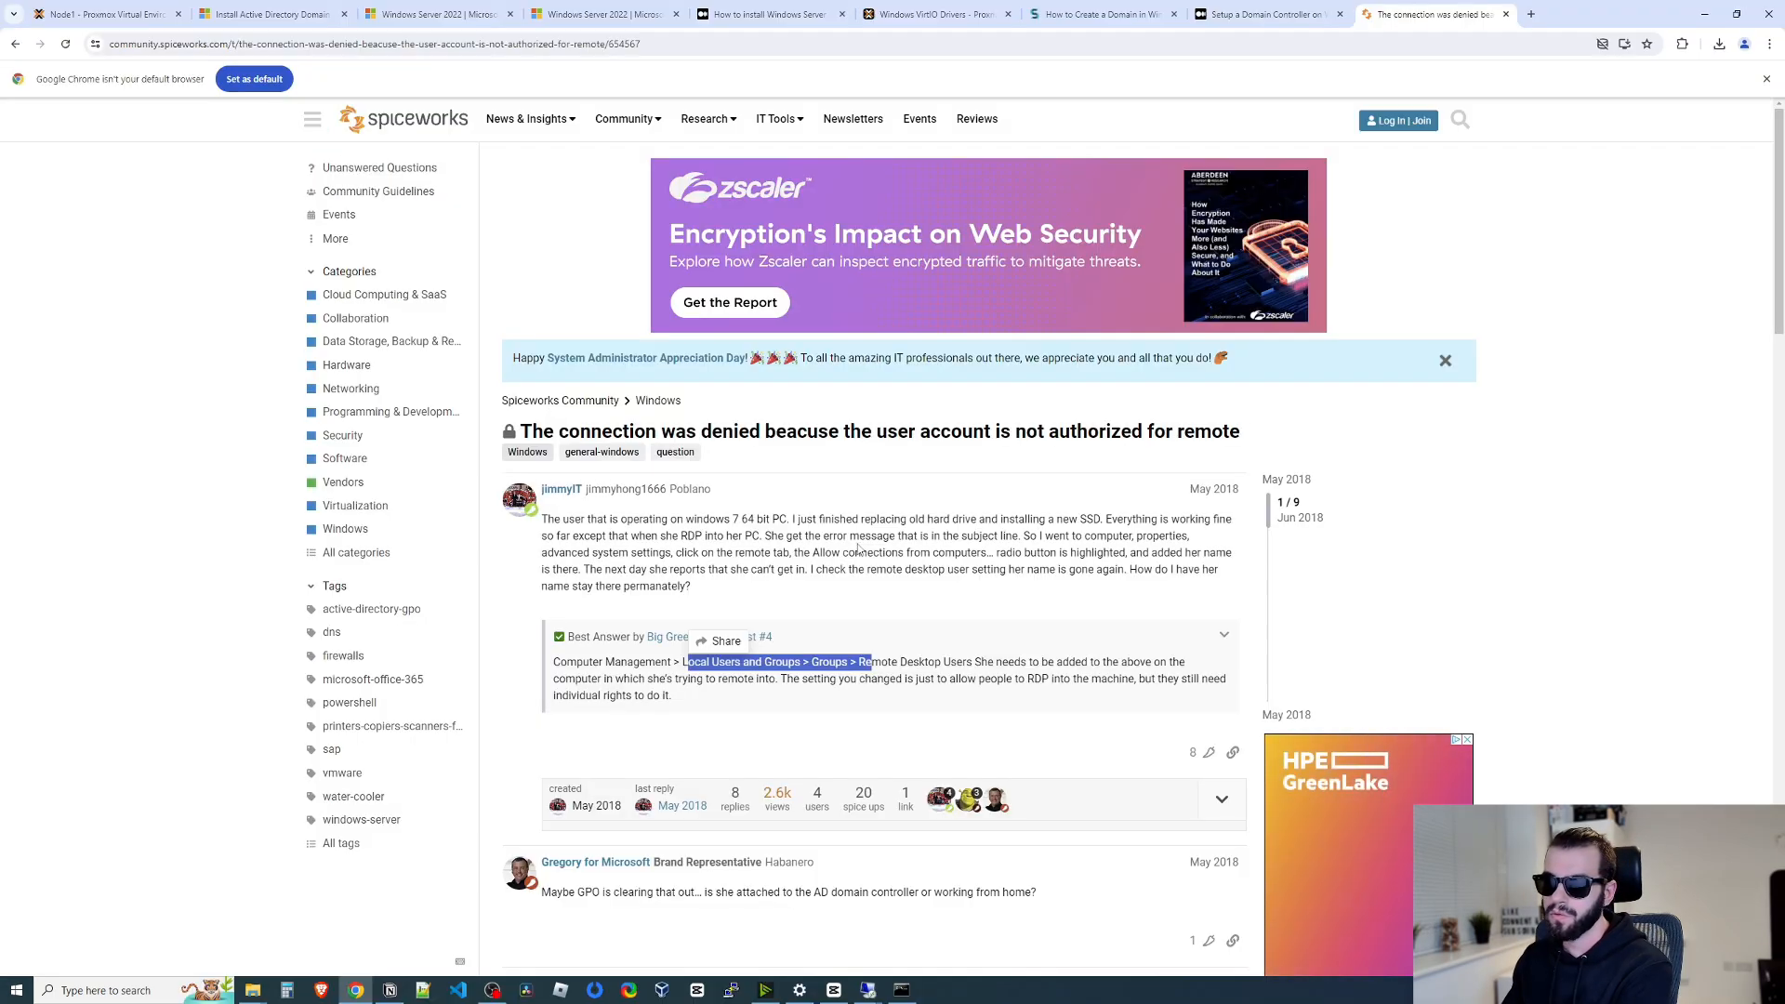
Leave the forum thread and check the domain user's Profile, Telephones, Organisation and Remote Desktop Services Profile properties.
click(15, 44)
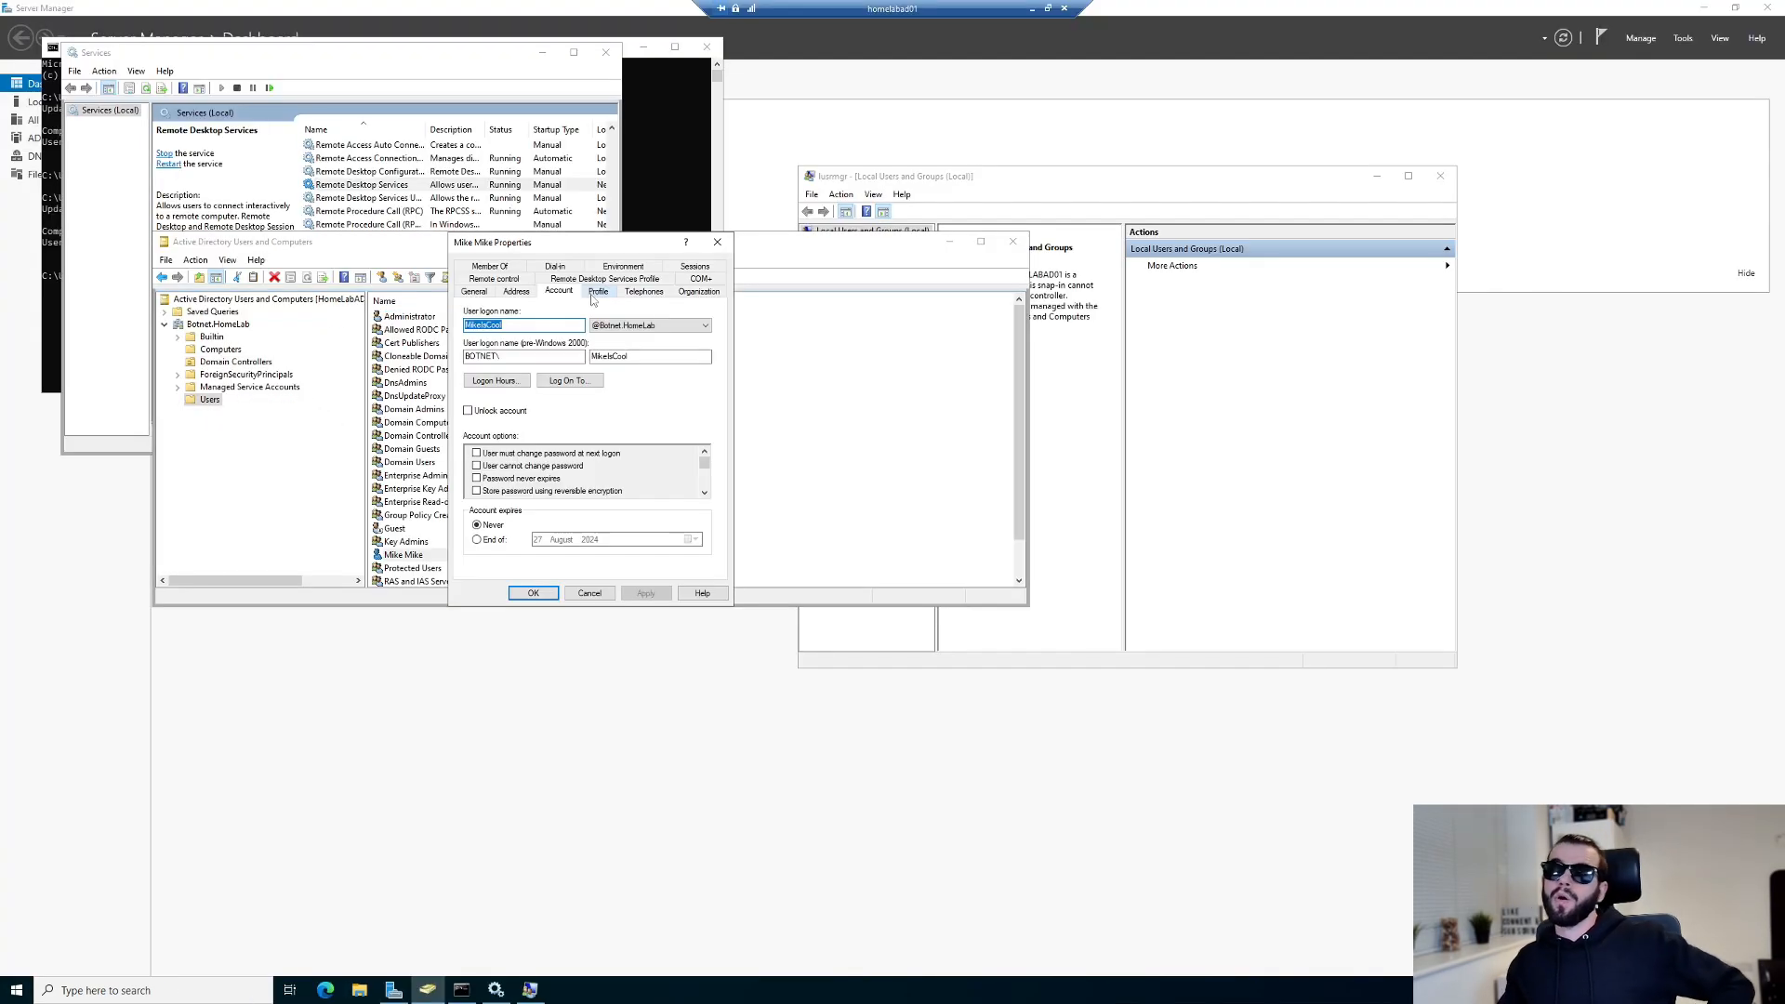
click(598, 291)
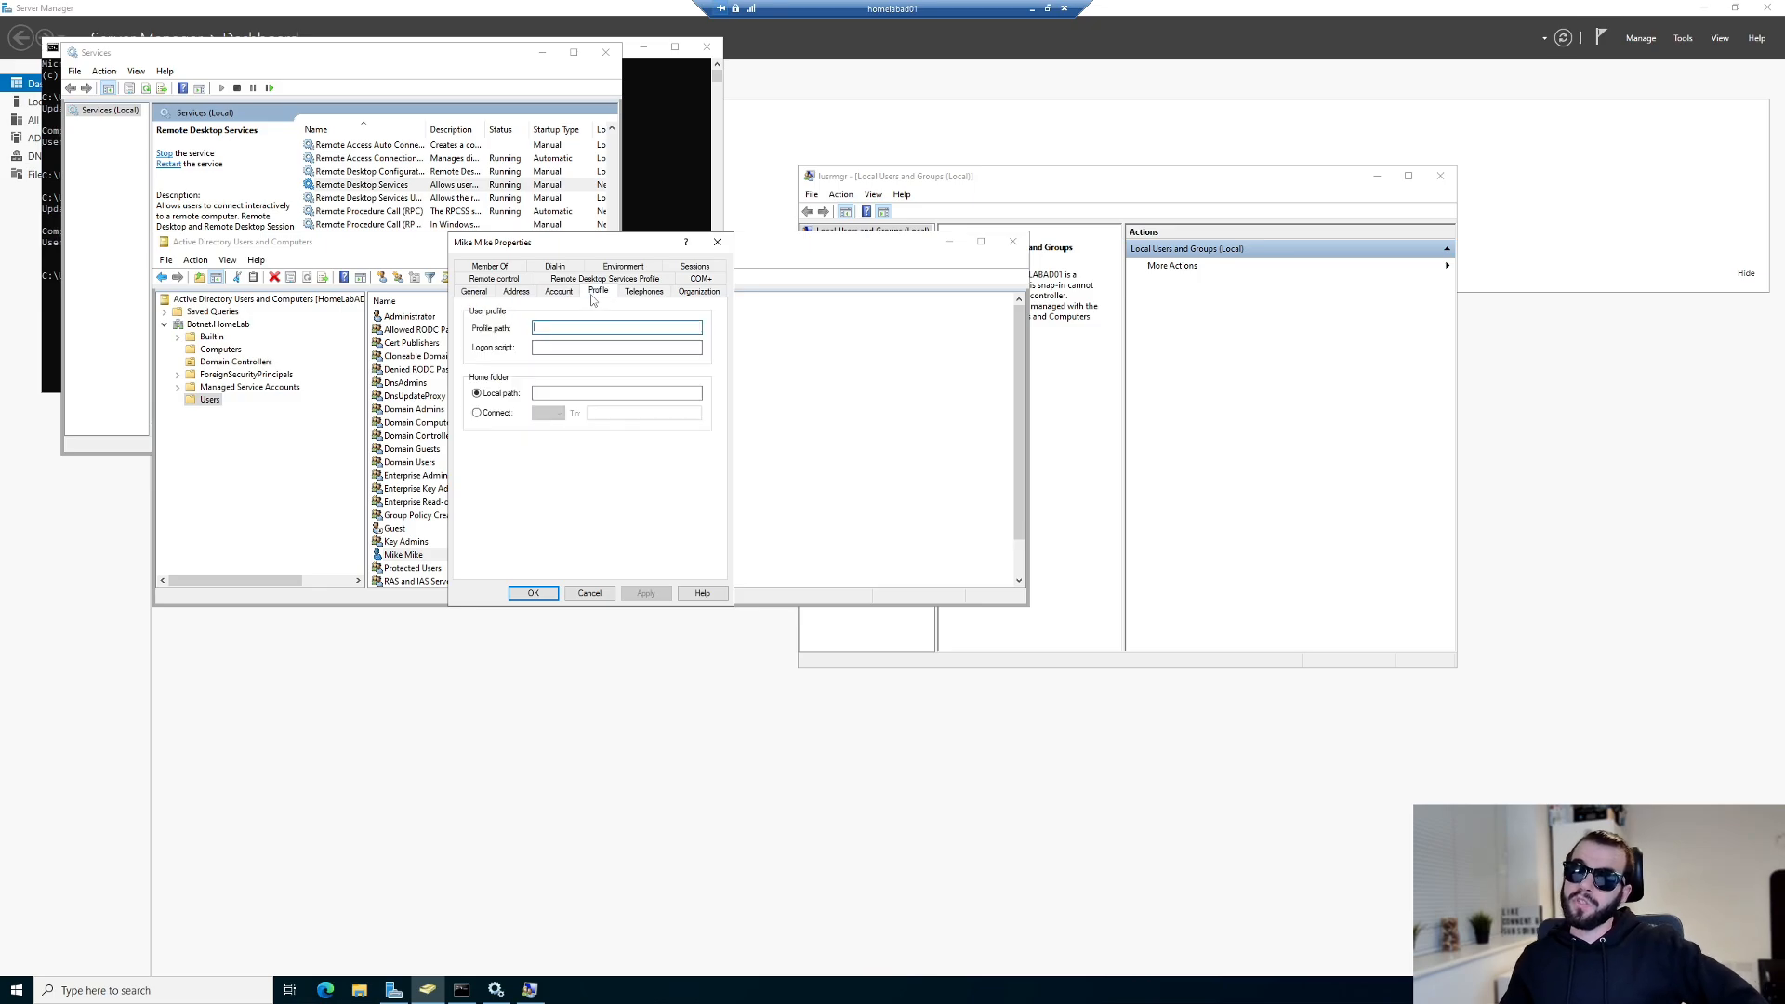
click(644, 293)
click(698, 290)
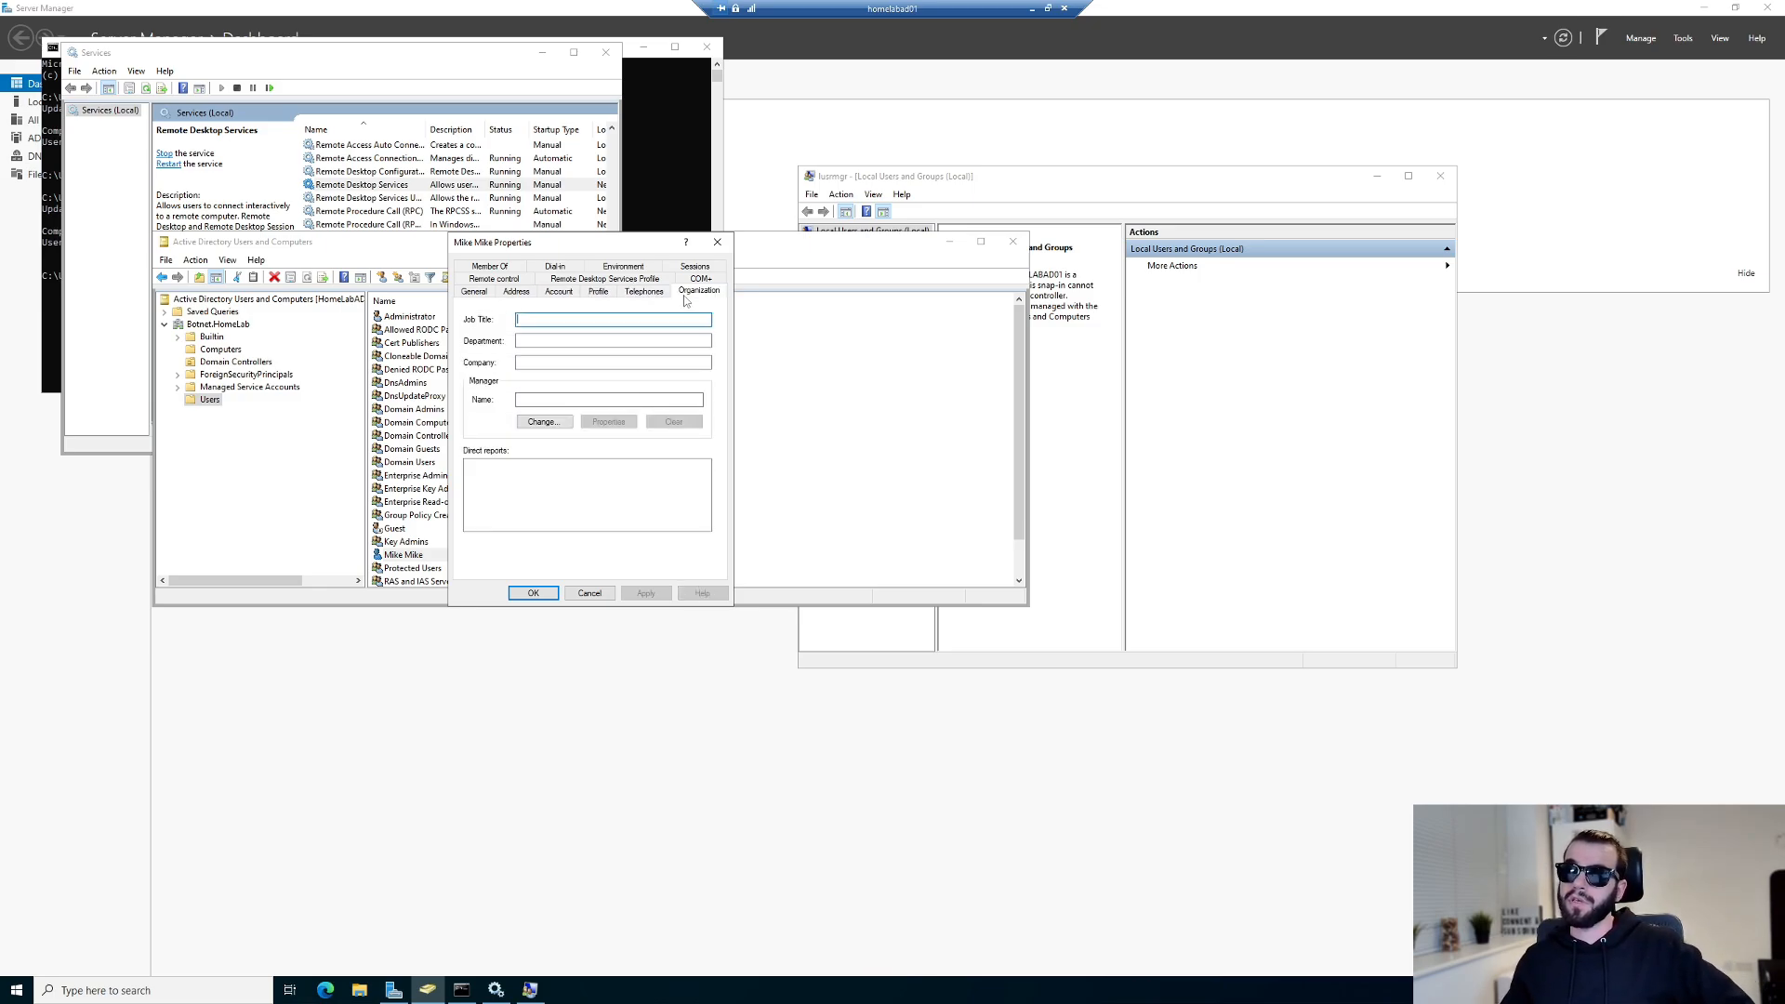
click(641, 279)
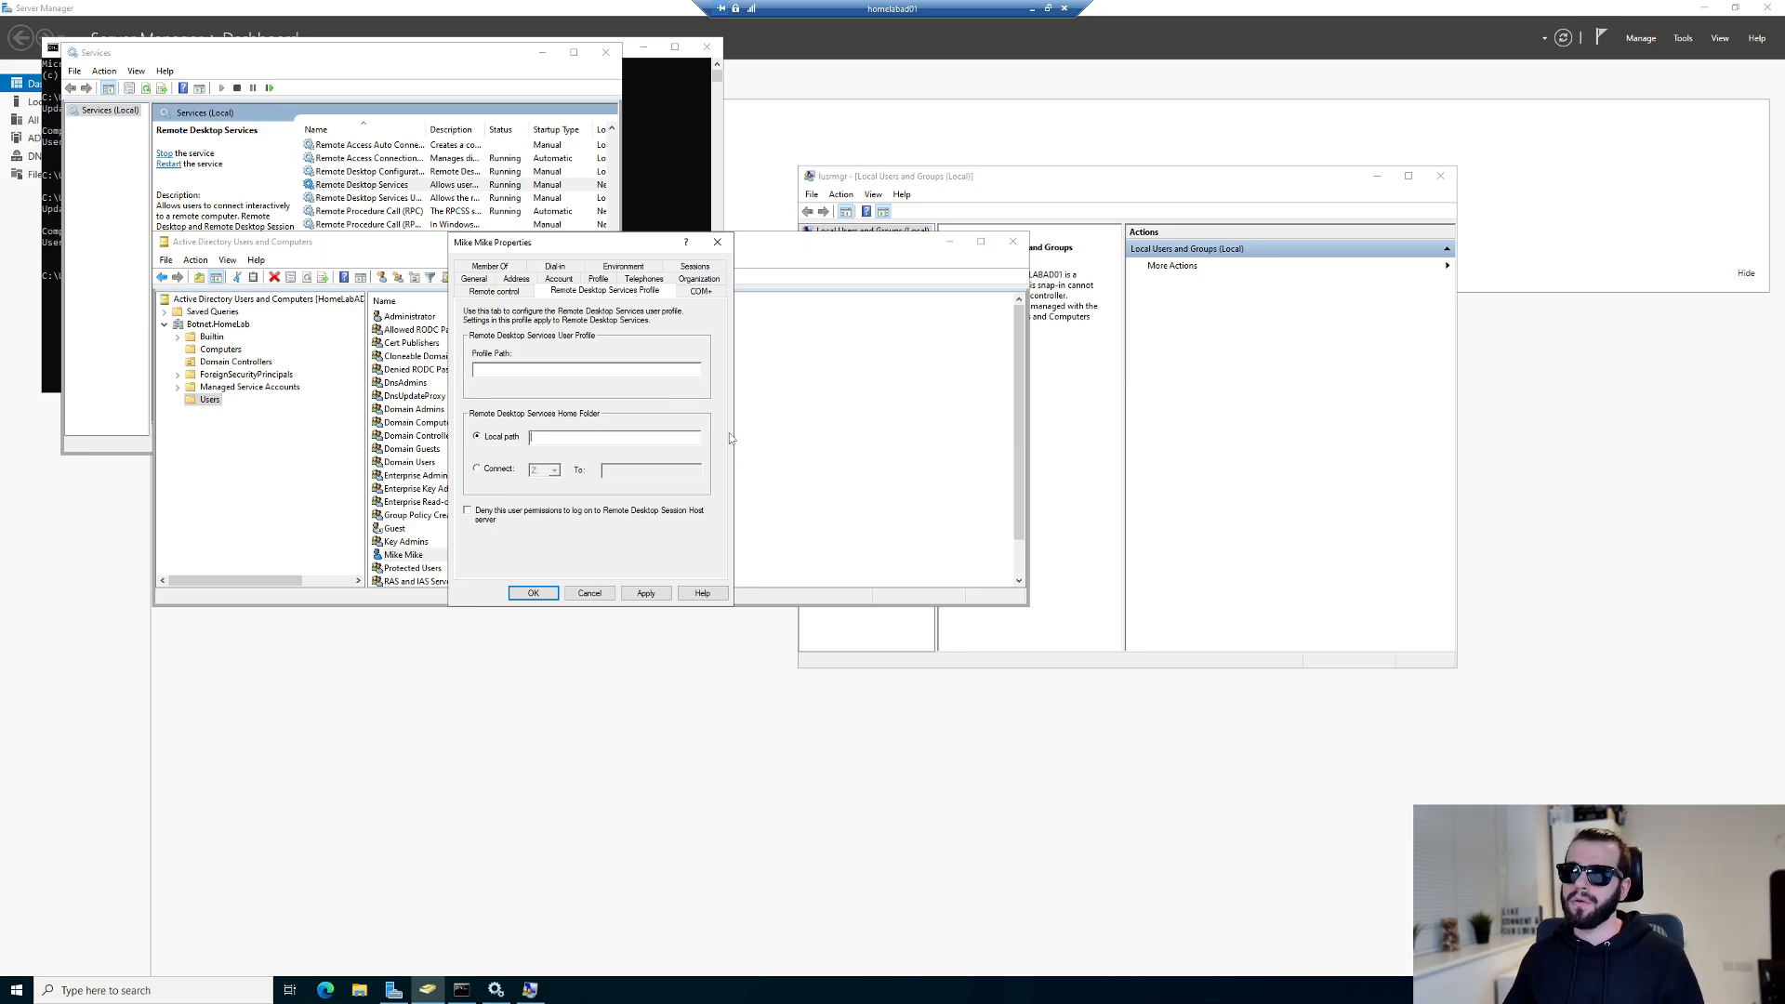
click(717, 242)
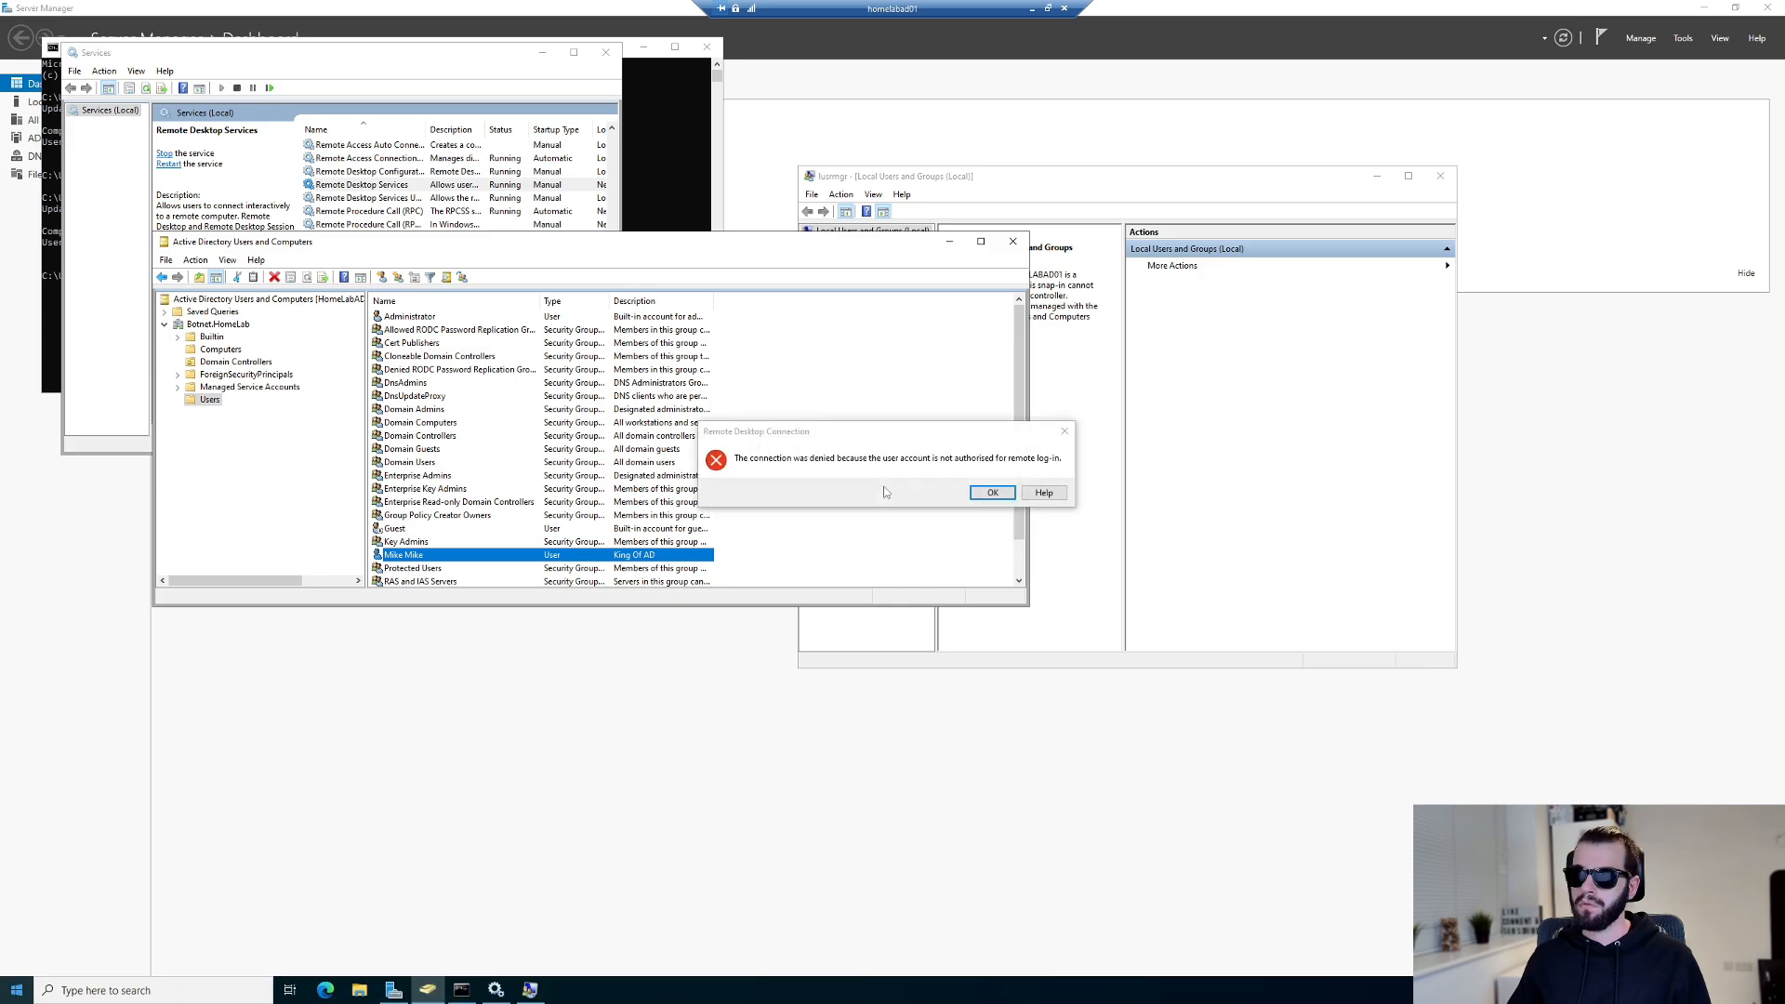
Dismiss the connection error, read the Alibaba Cloud article's solutions for unauthorized remote login, and return to the homelabad01 session.
click(992, 492)
click(1032, 9)
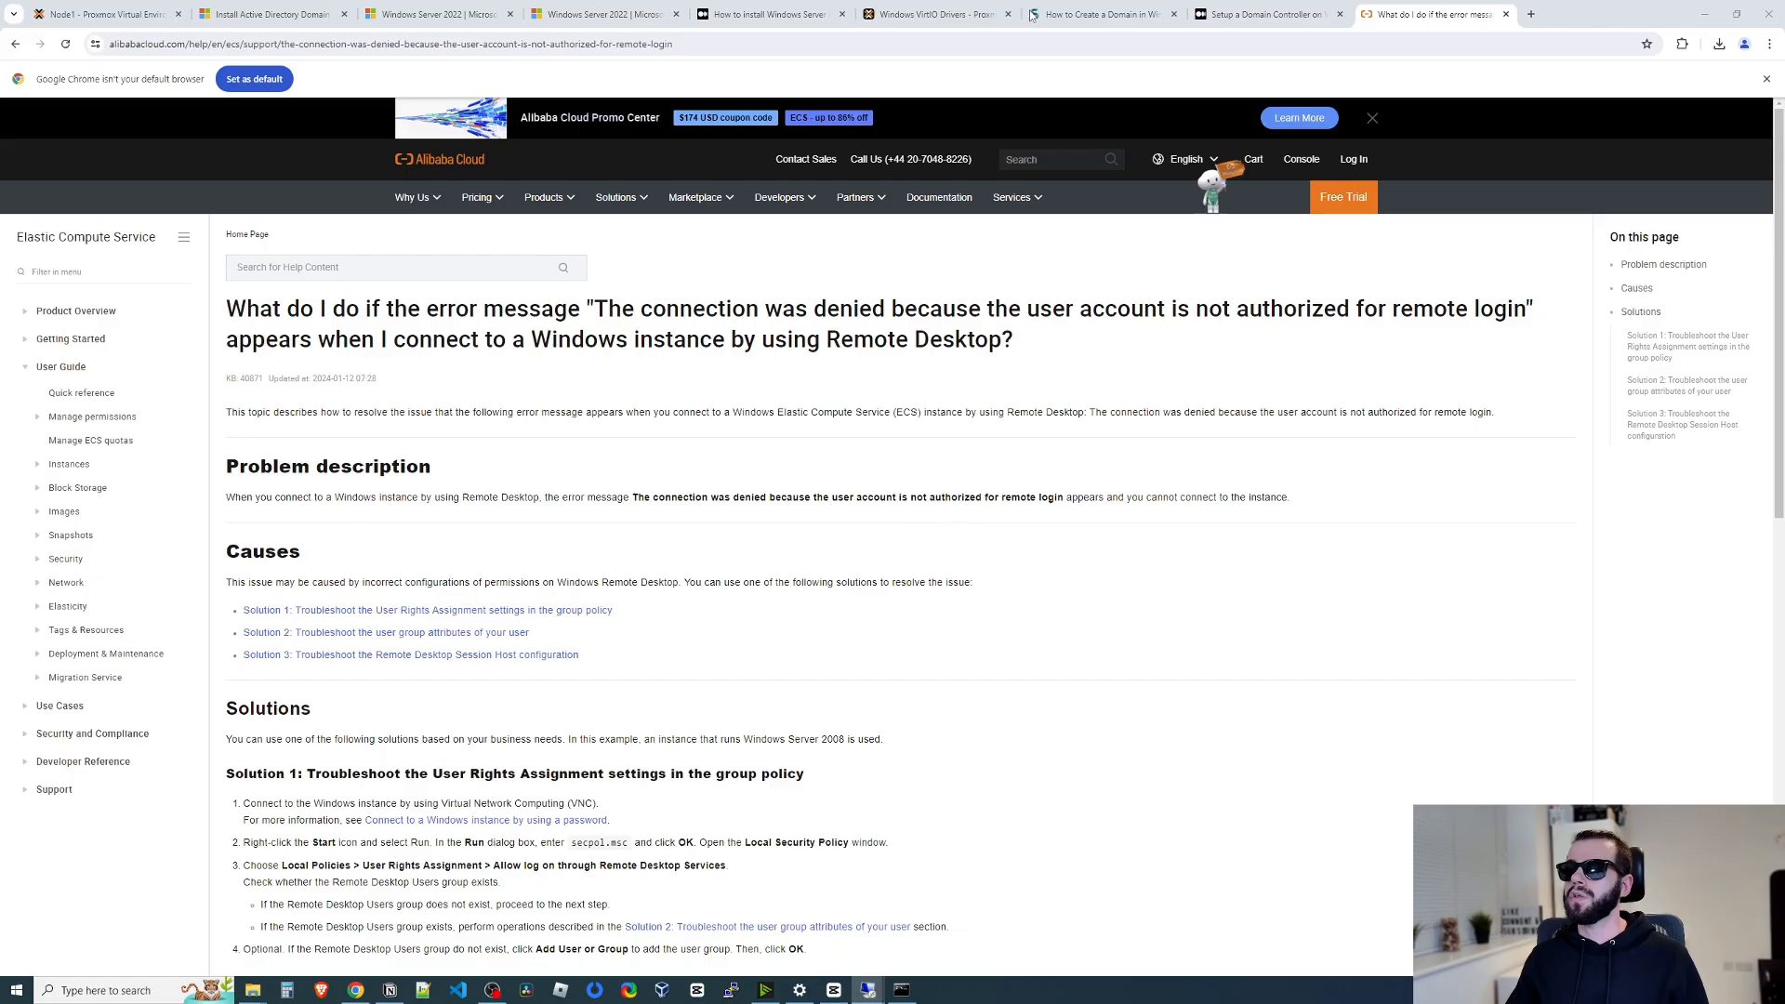
scroll(658, 605, down, 3)
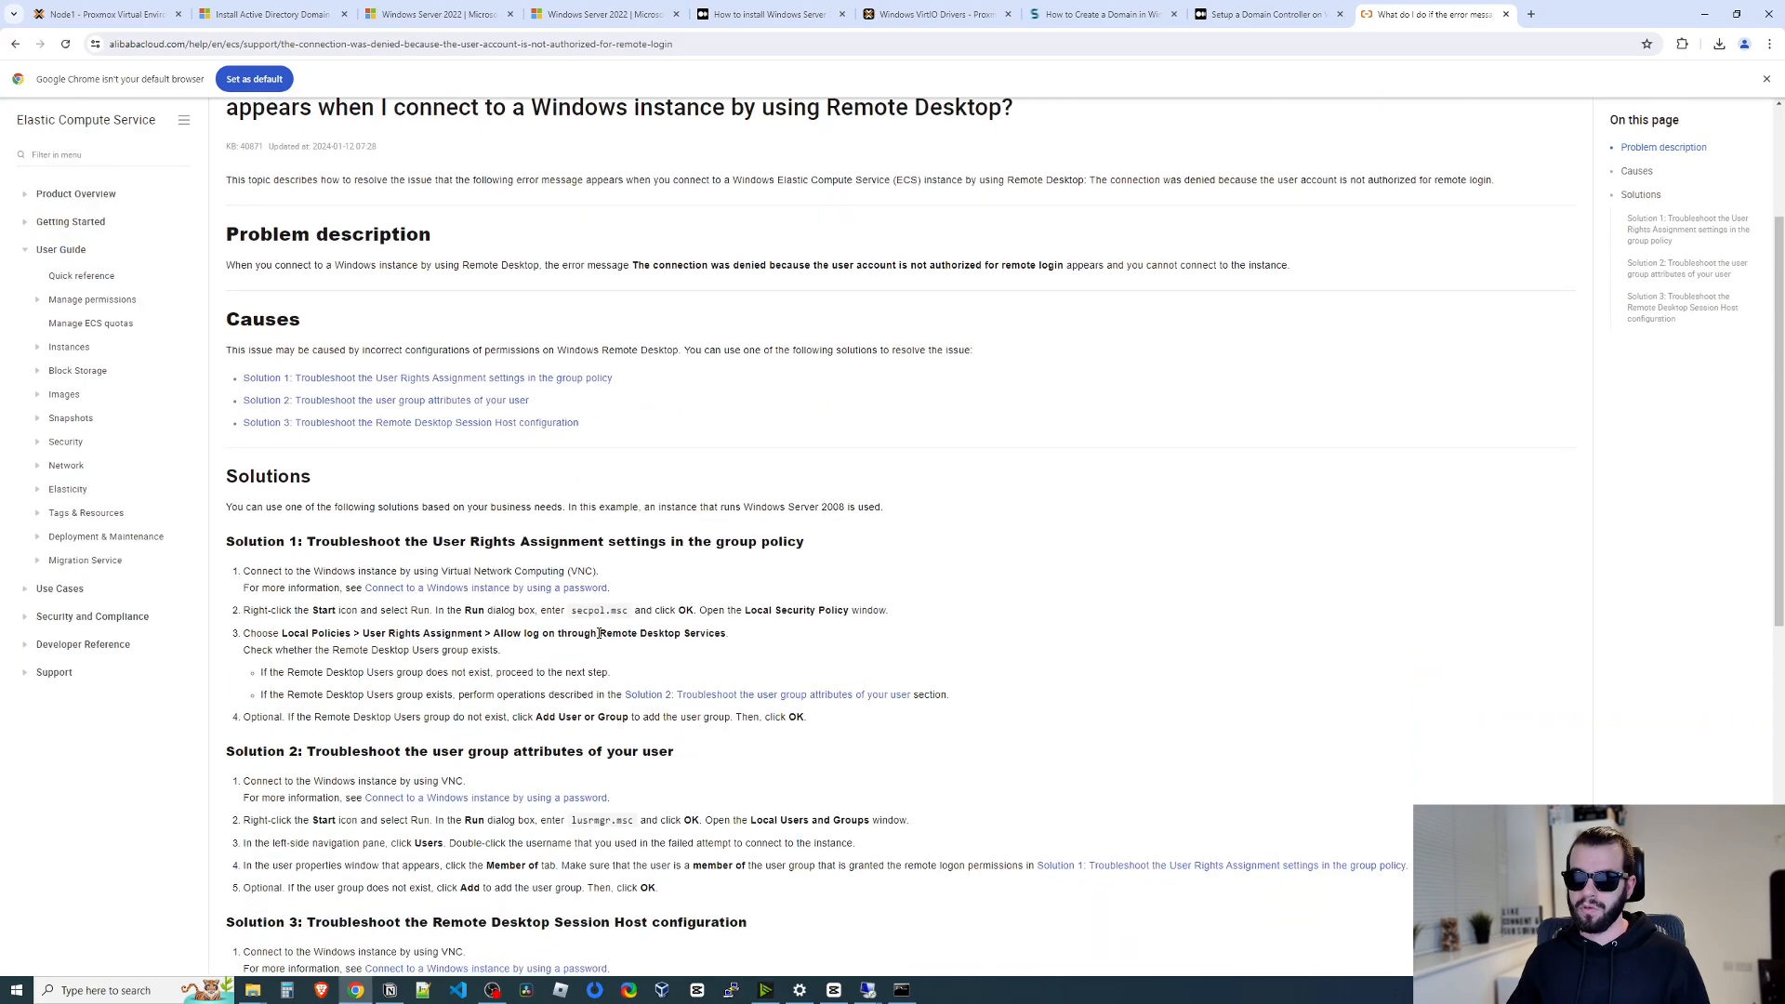
scroll(599, 633, down, 3)
click(867, 990)
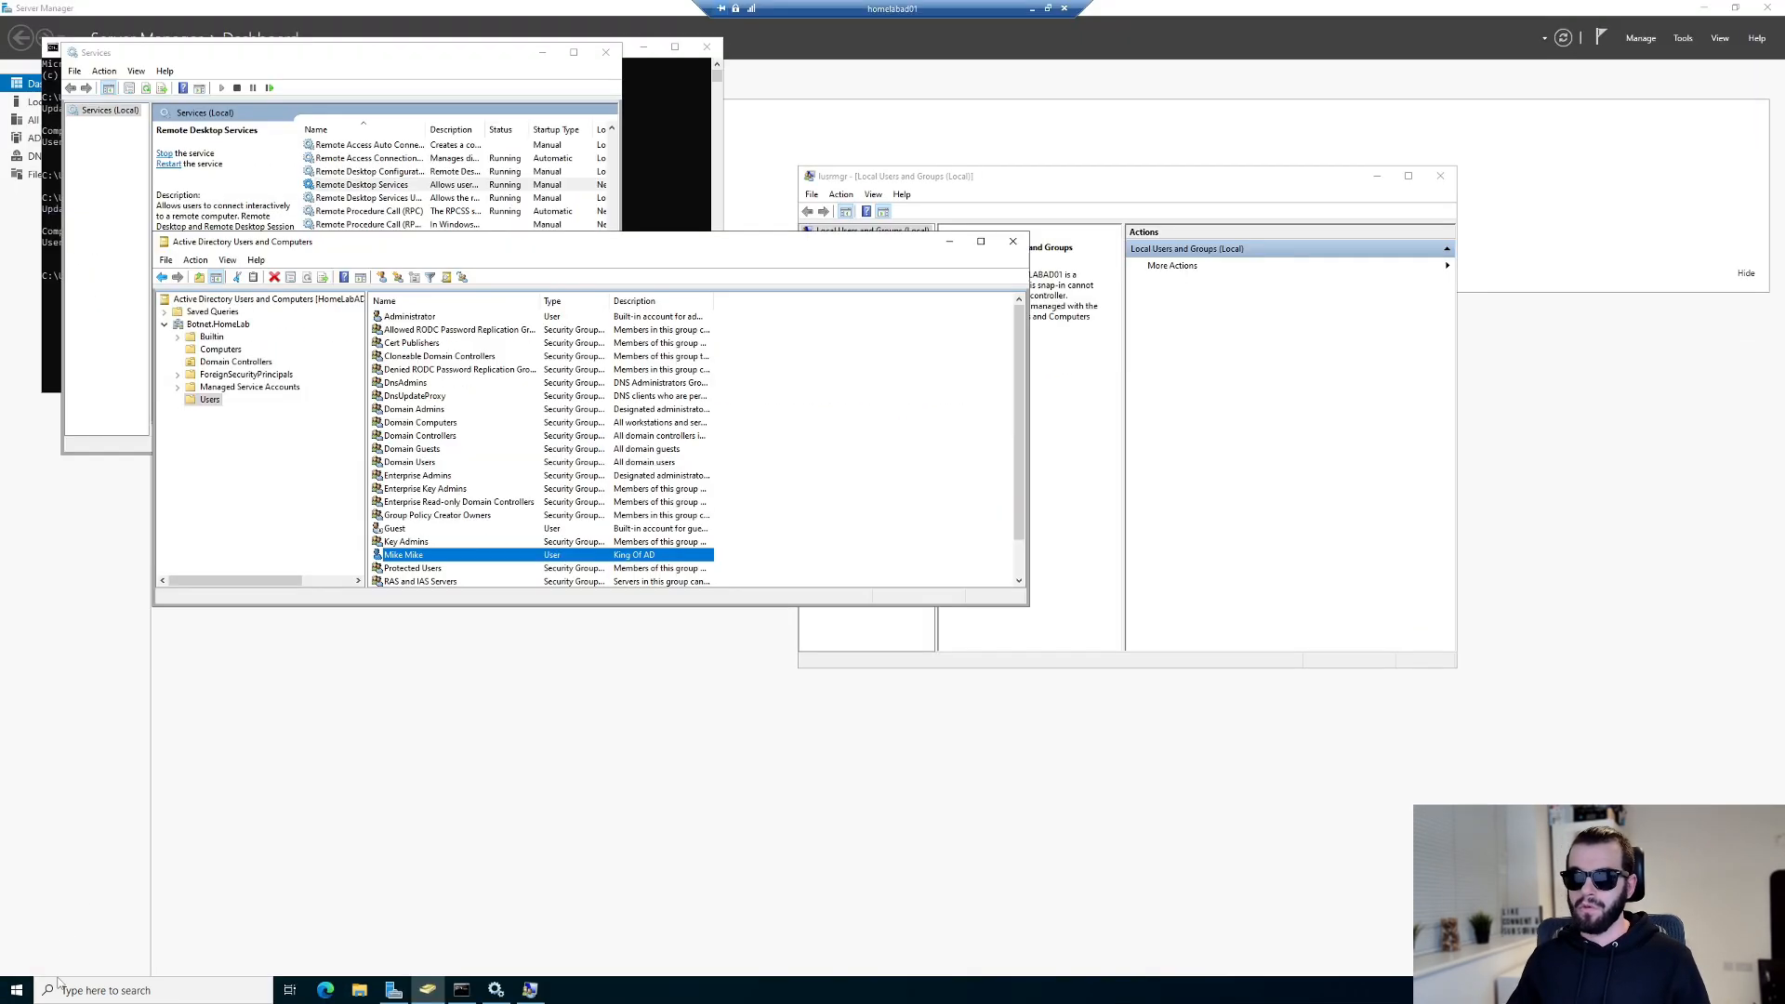
Open the Local Group Policy Editor, widen its tree, and expand Windows Settings and Security Settings under Computer Configuration.
click(17, 991)
text(gpo)
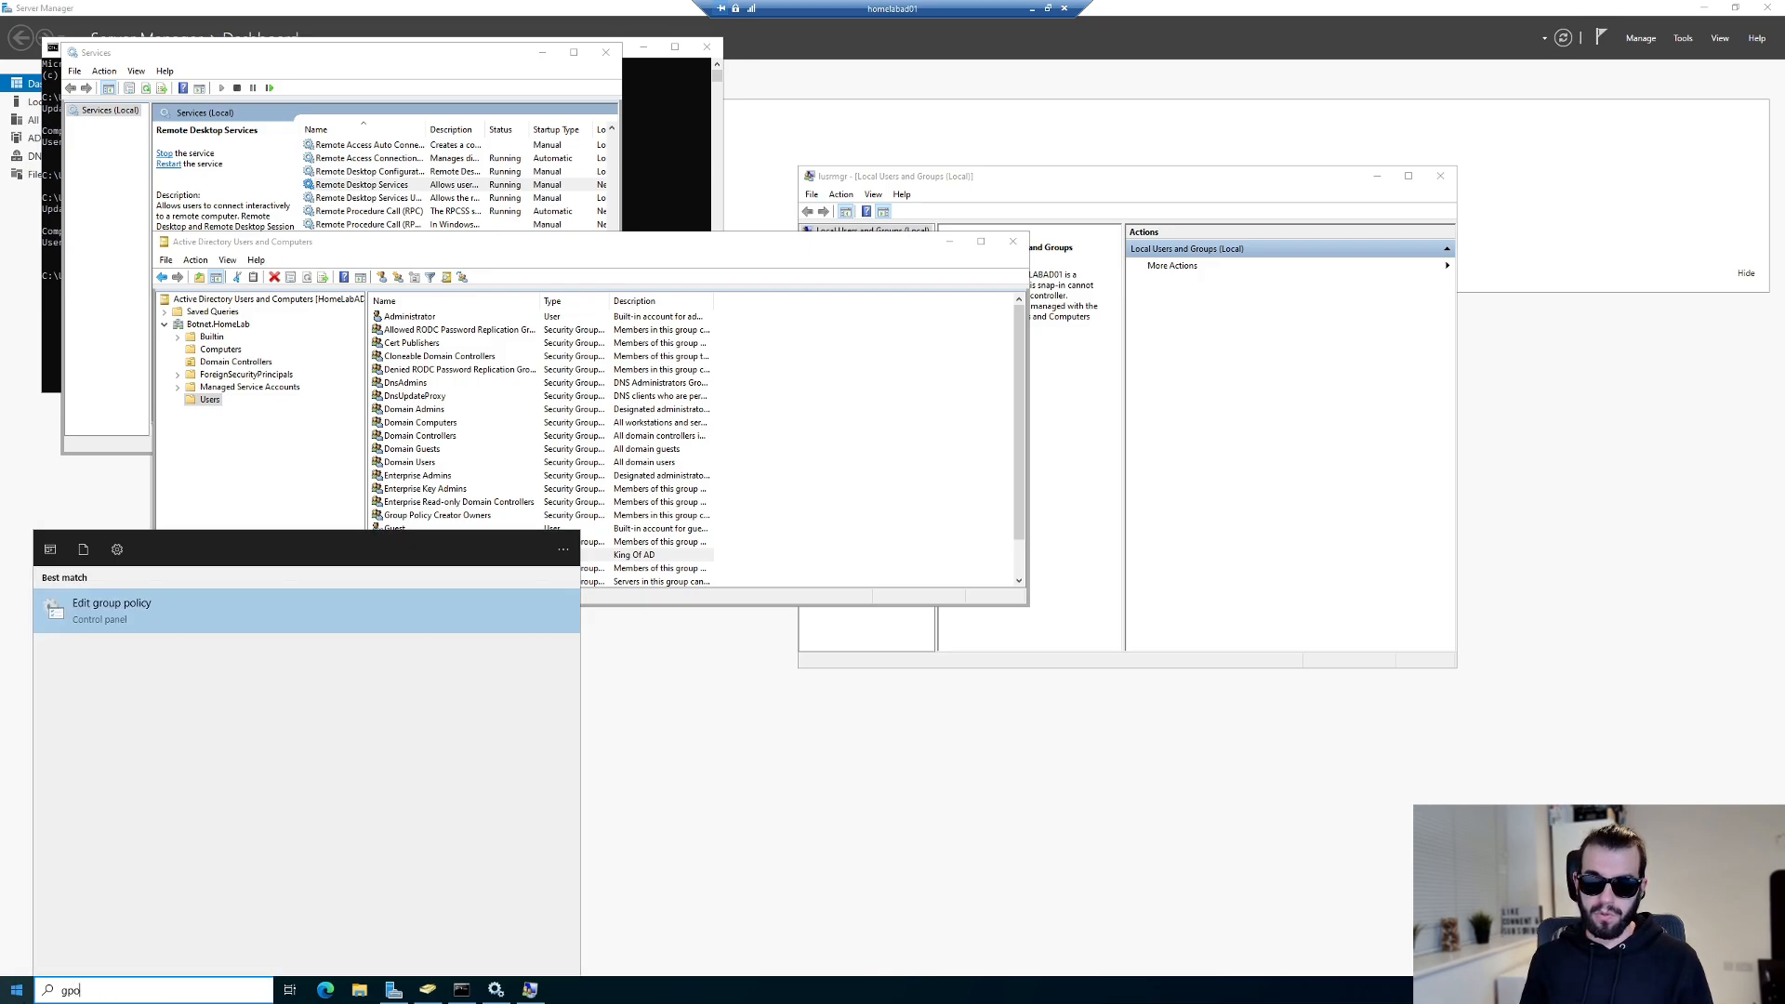
key(Return)
drag(640, 485, 963, 679)
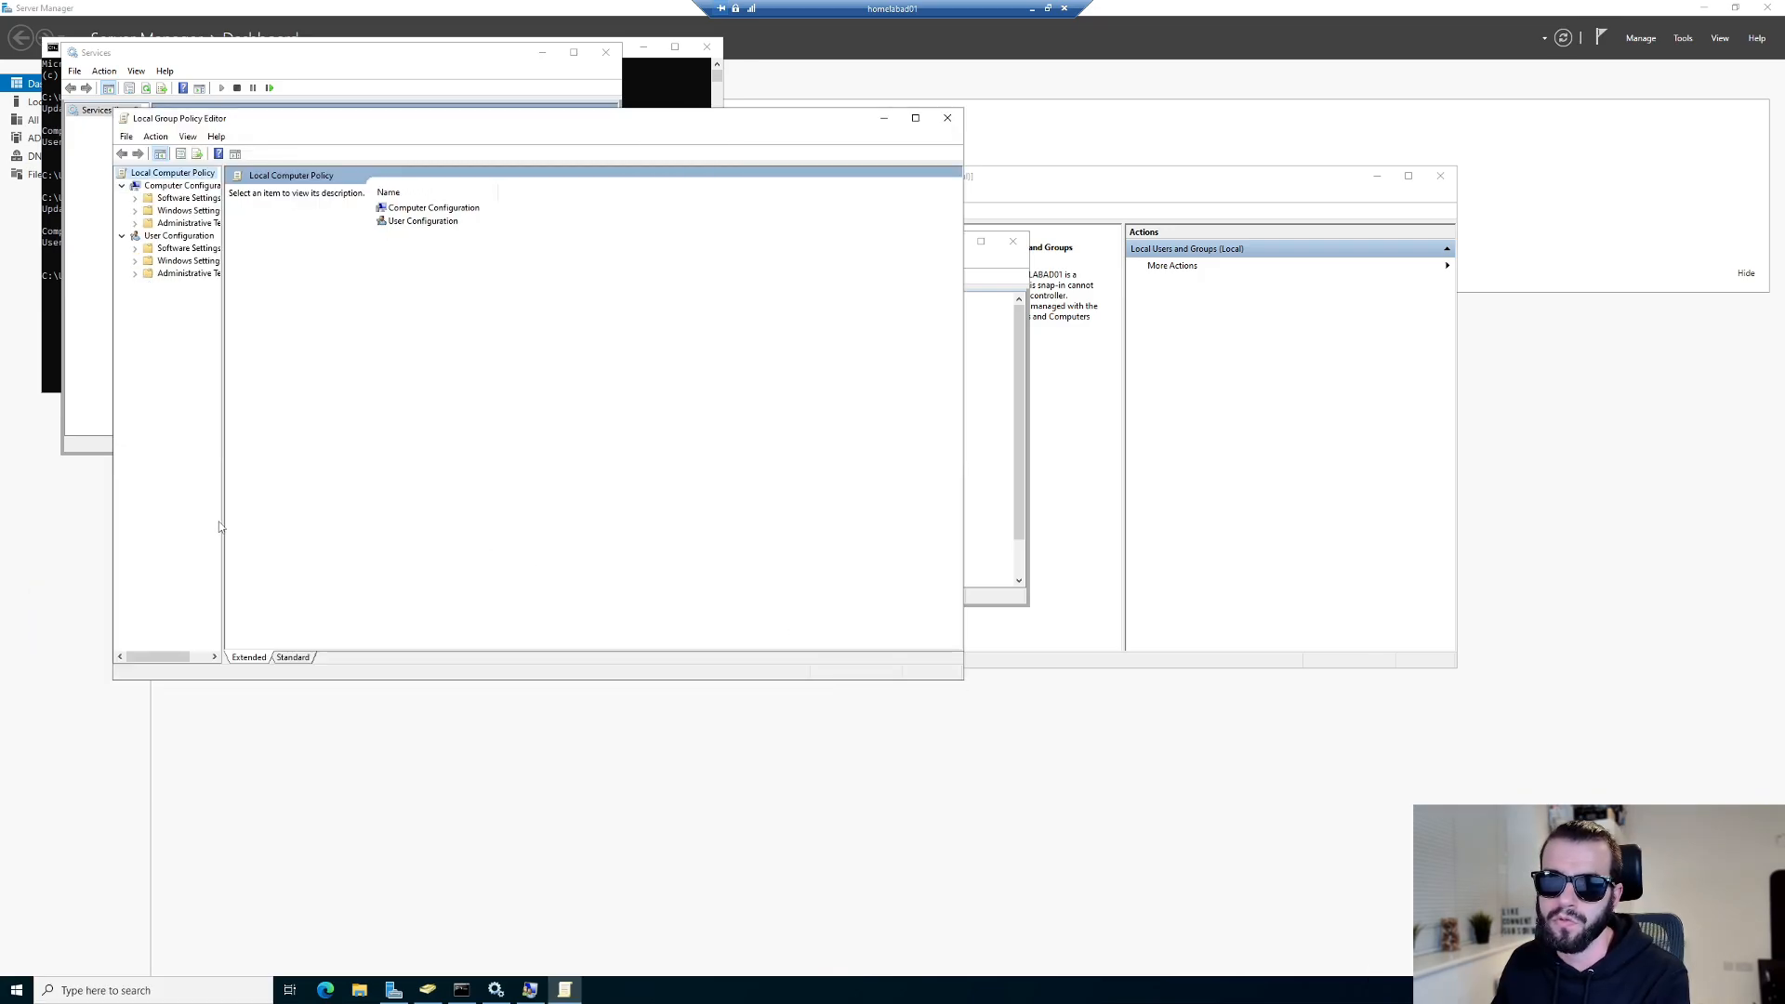
drag(220, 527, 462, 525)
click(191, 211)
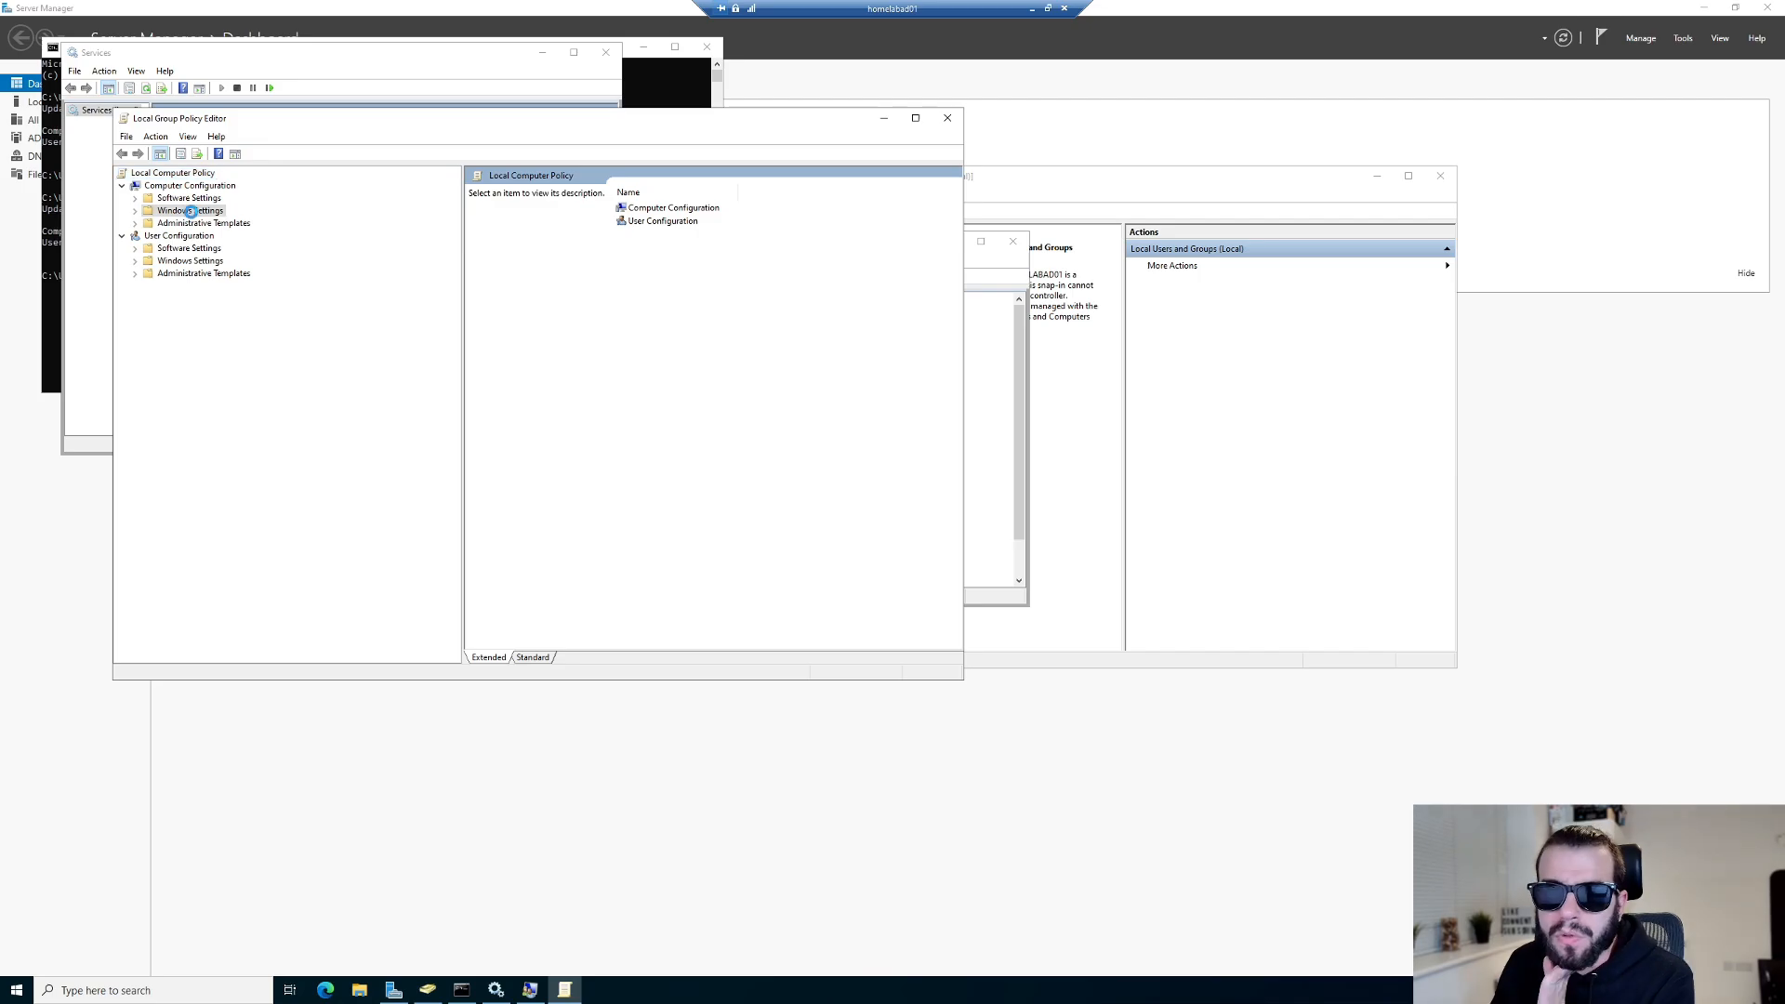
double_click(190, 211)
double_click(202, 248)
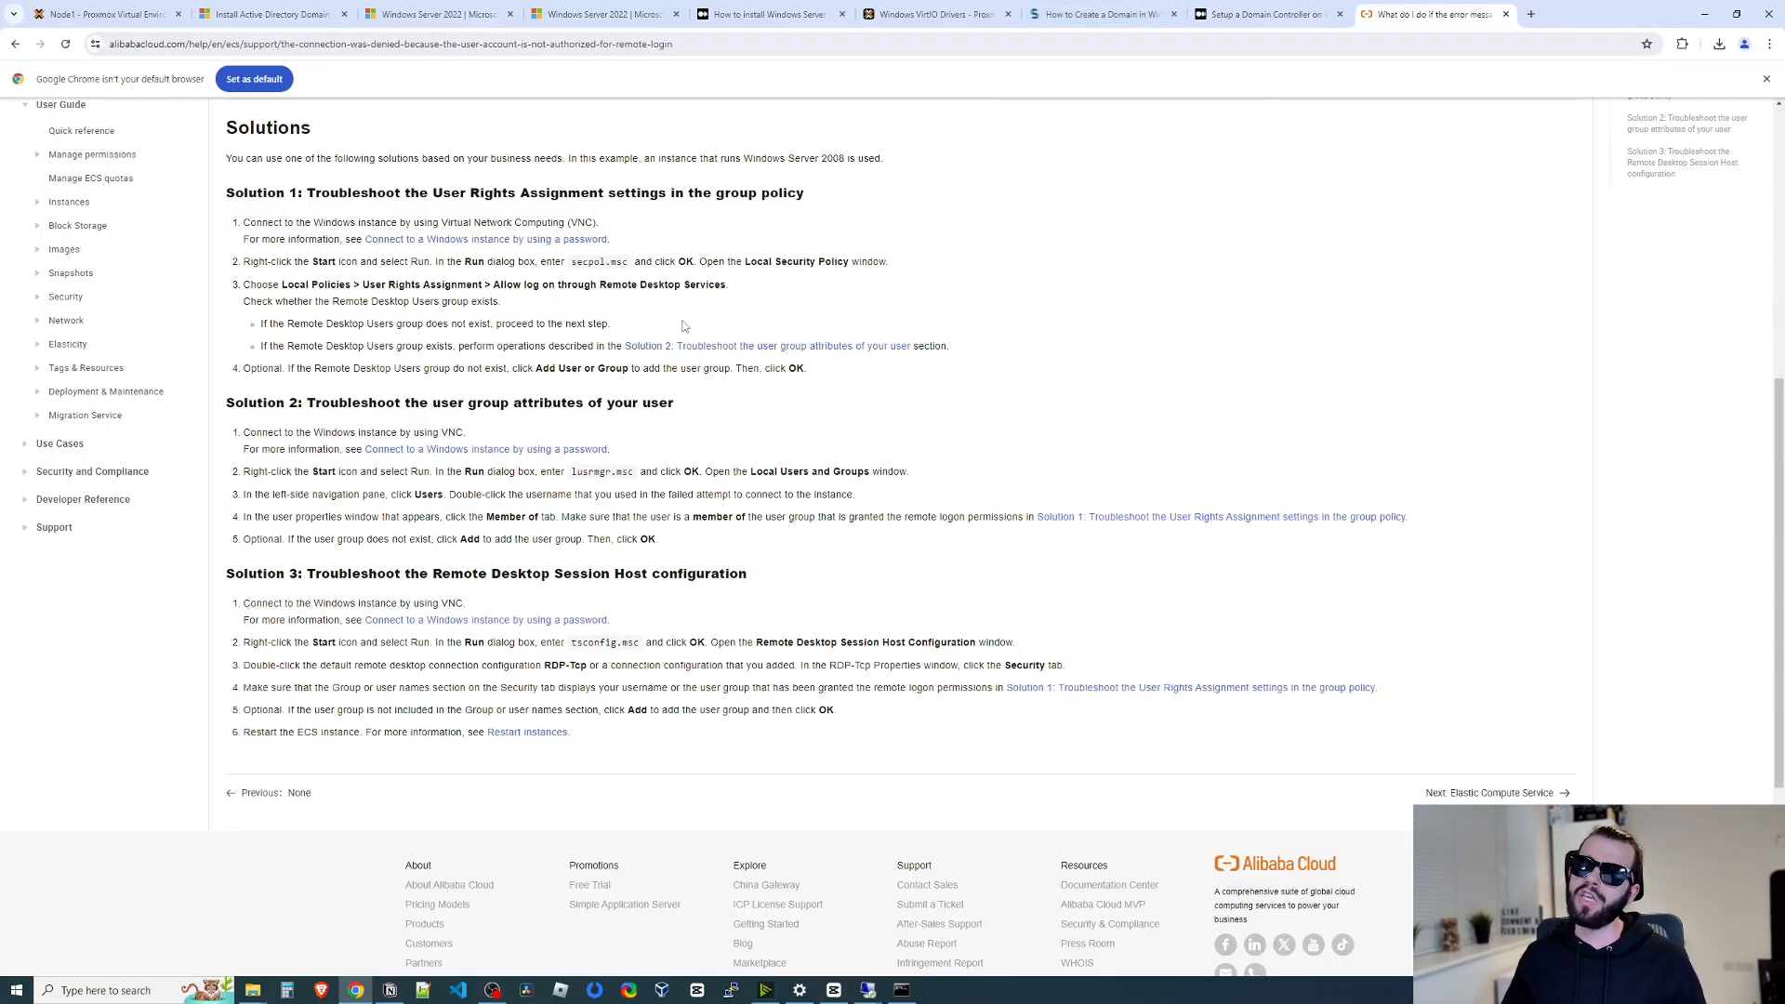
Search the web for "rdp domain controller user", read the Reddit result on Remote Desktop Users, and return to the homelabad01 session.
click(763, 45)
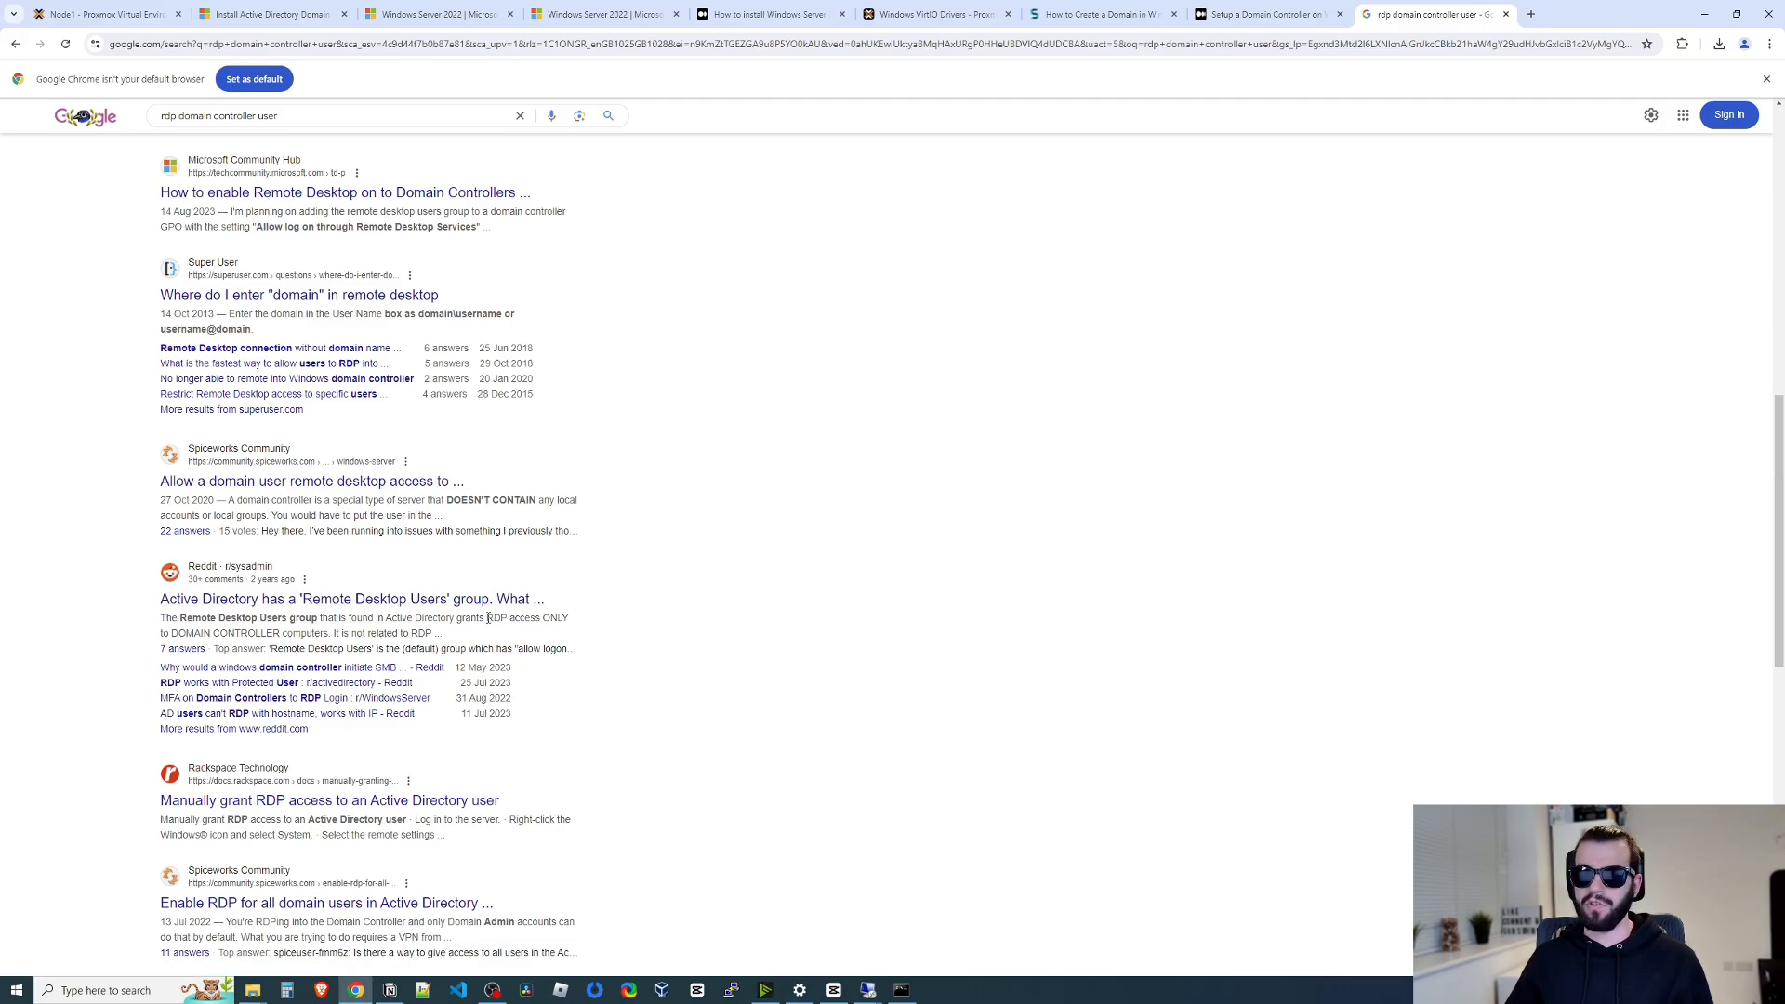
drag(488, 618, 523, 614)
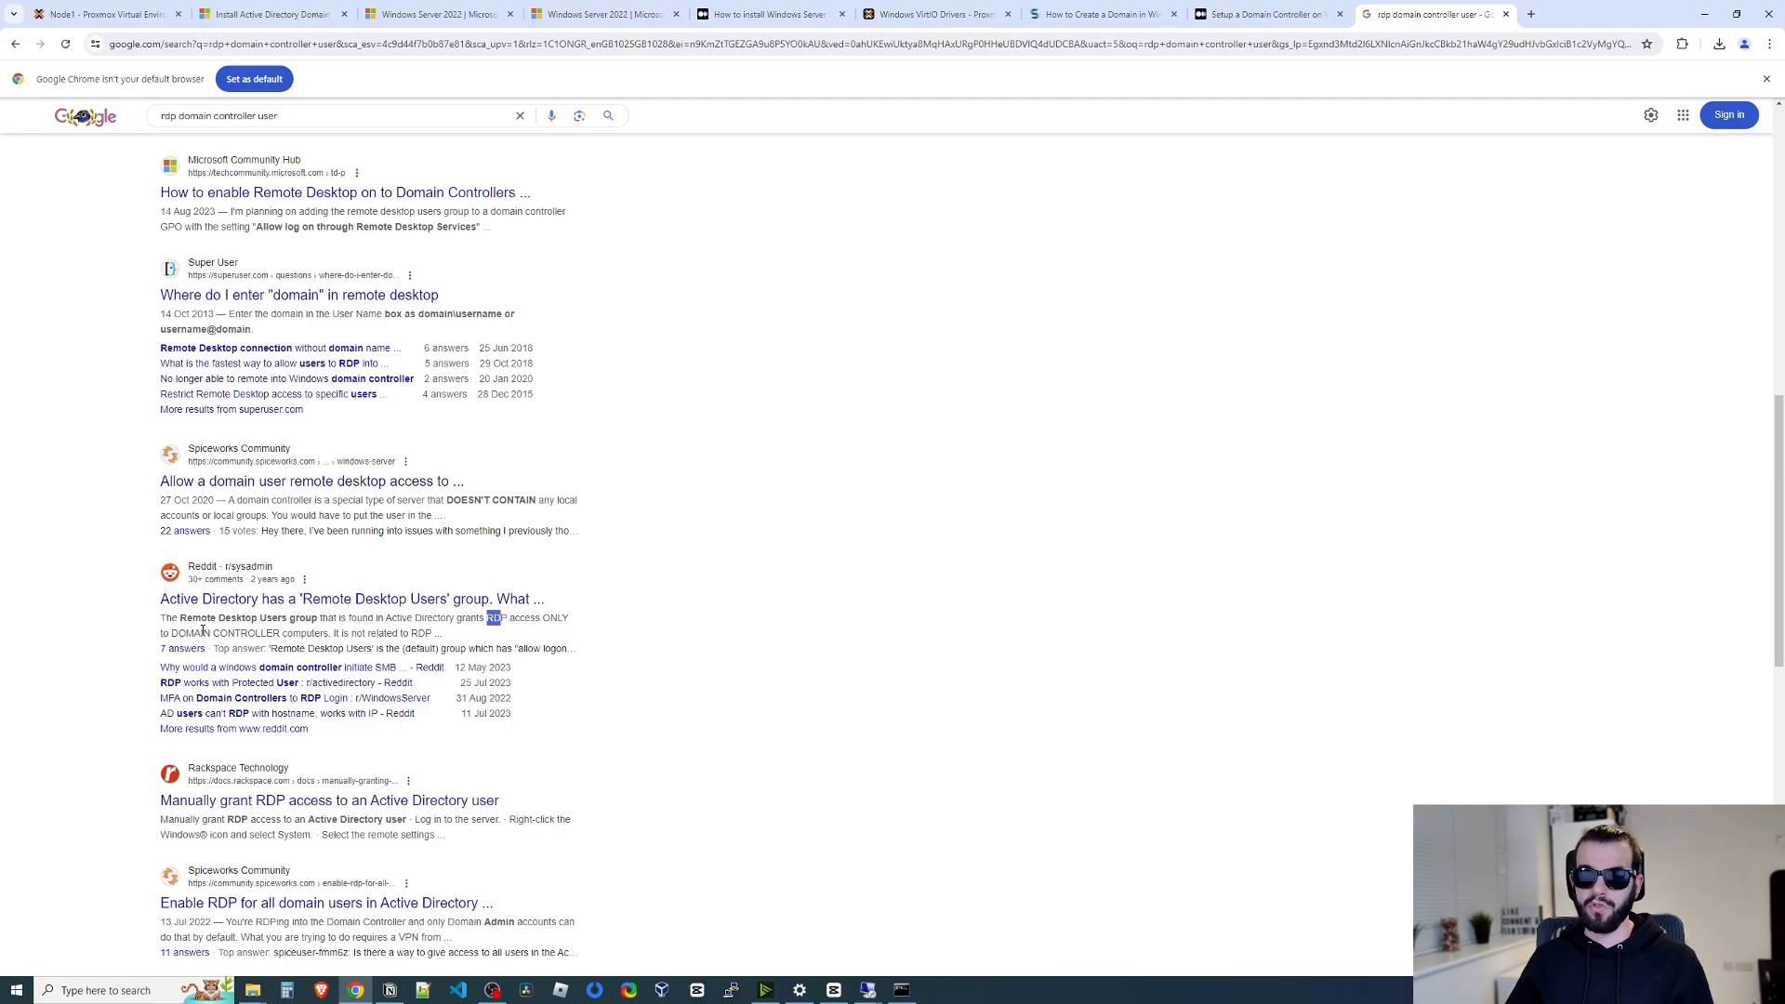
drag(201, 633, 287, 633)
click(620, 623)
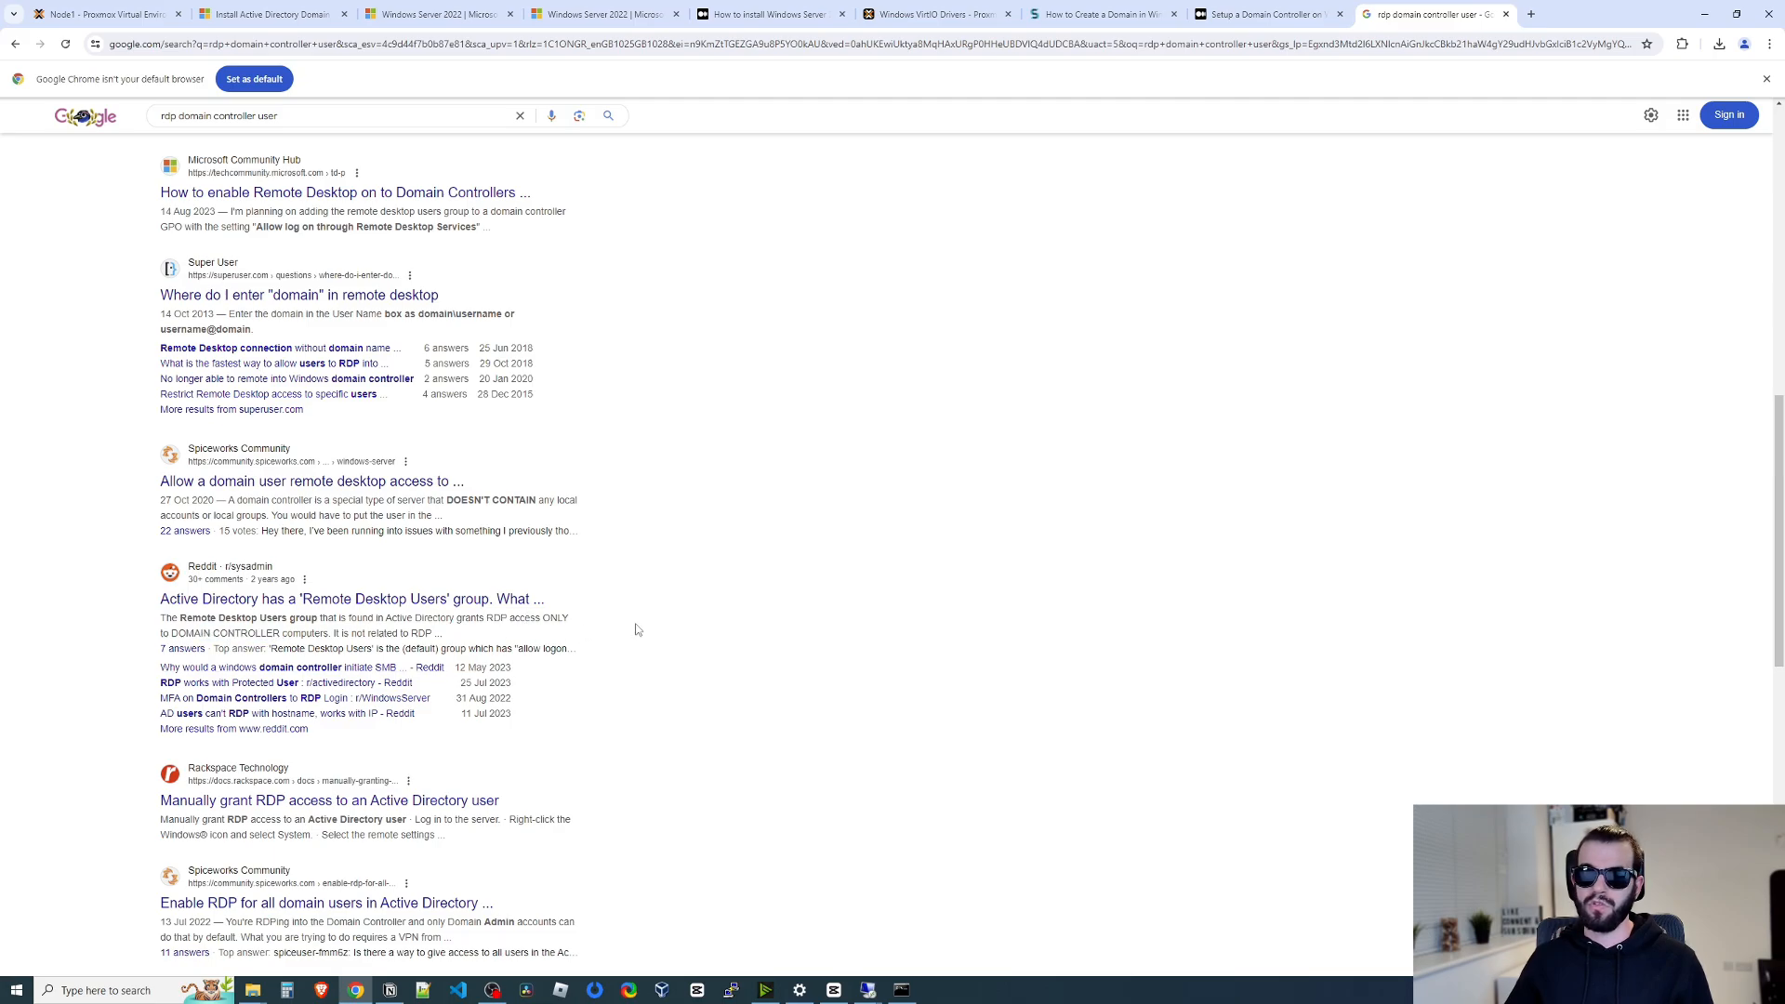
mouse_move(873, 993)
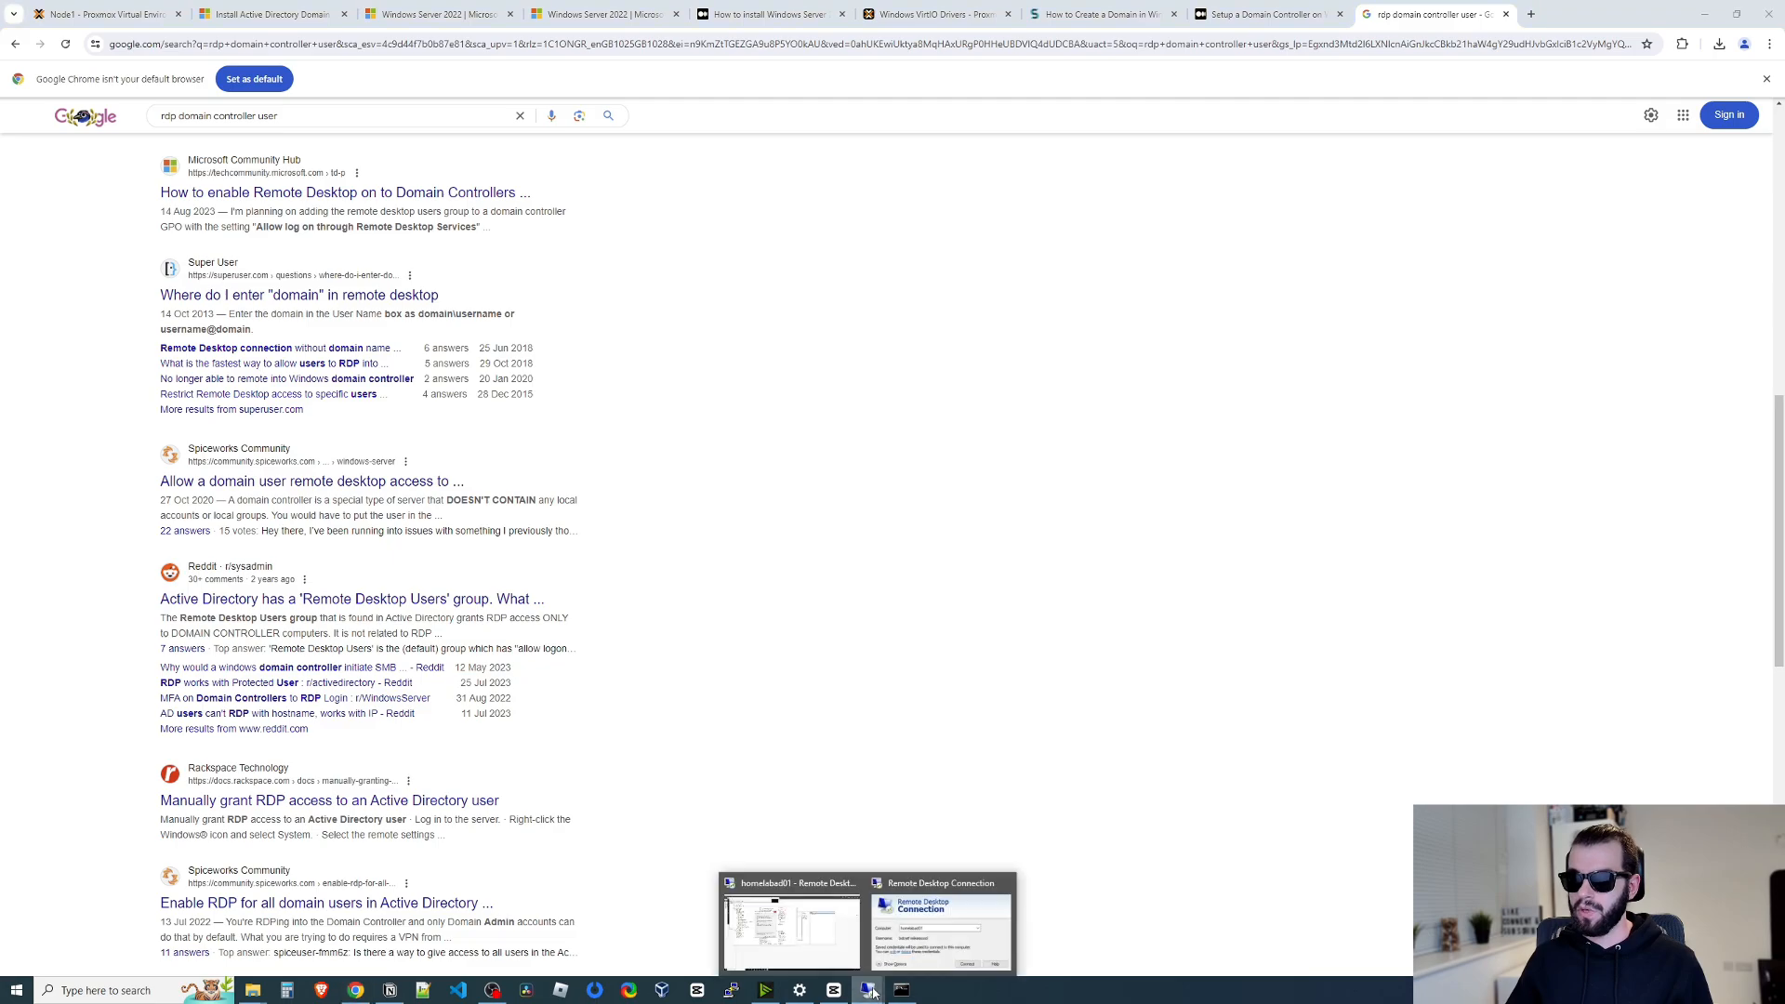
click(793, 932)
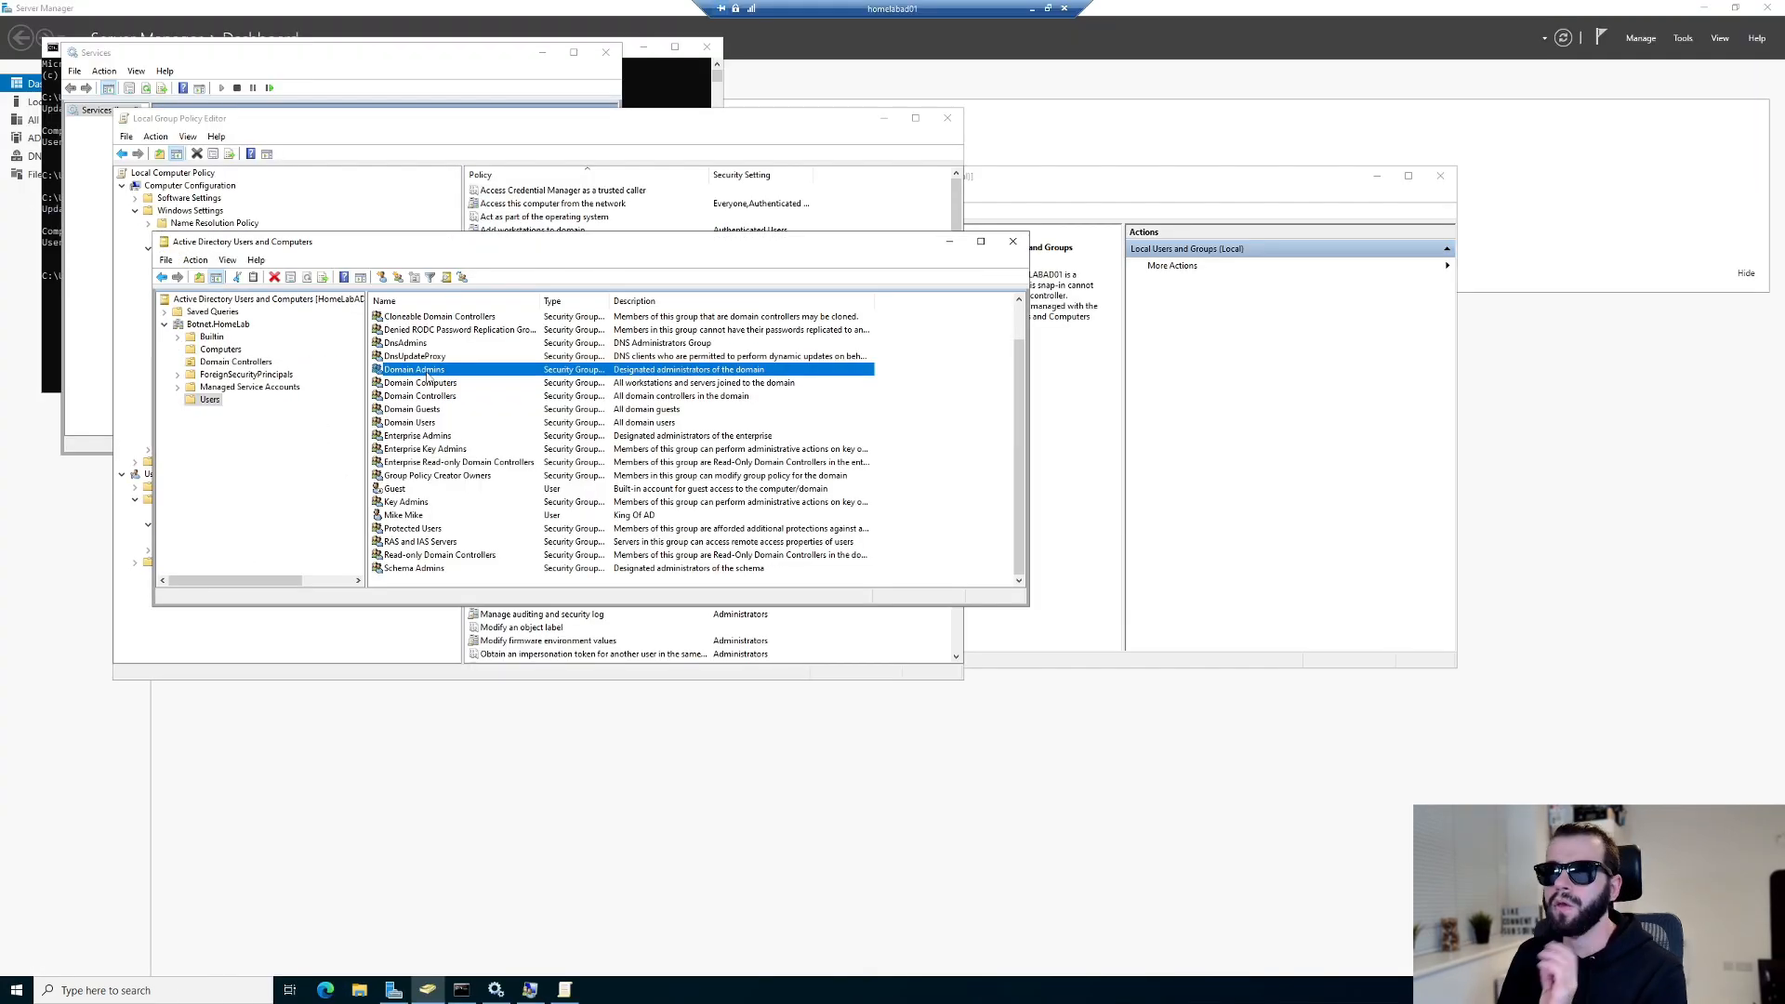
Check the members of the Domain Users group, and retry the Remote Desktop connection to homelabad01 as the domain user.
right_click(428, 377)
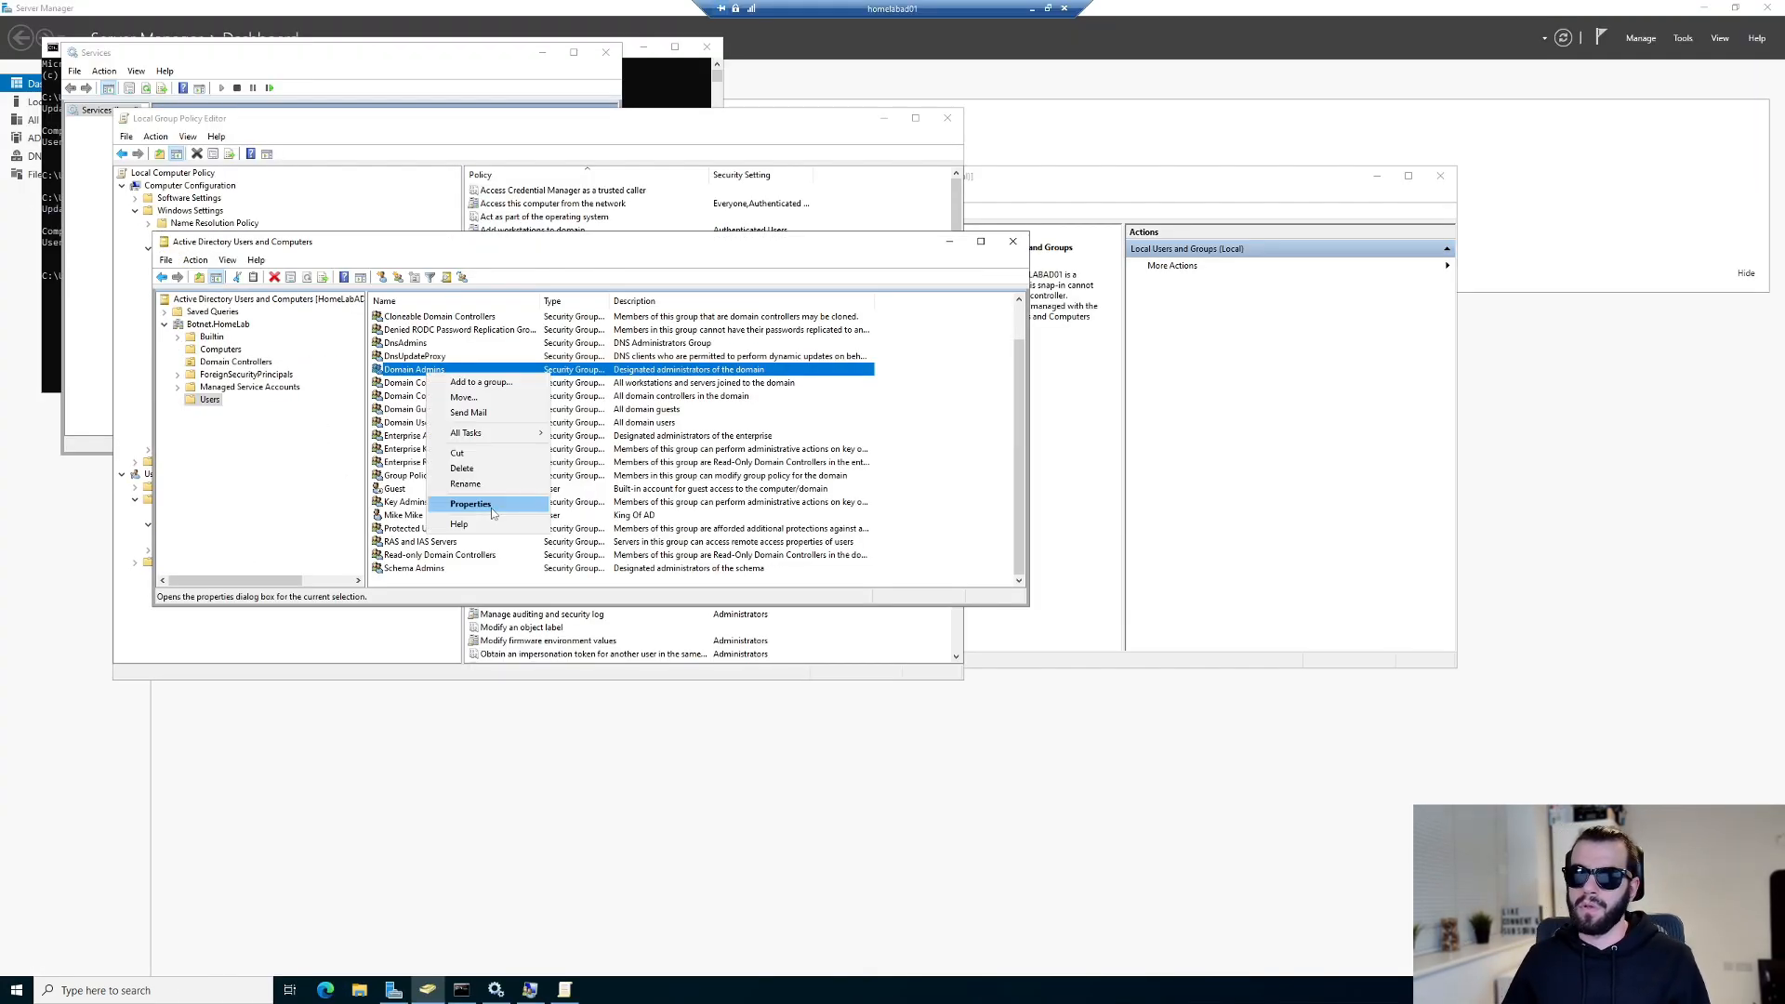
click(460, 510)
click(510, 268)
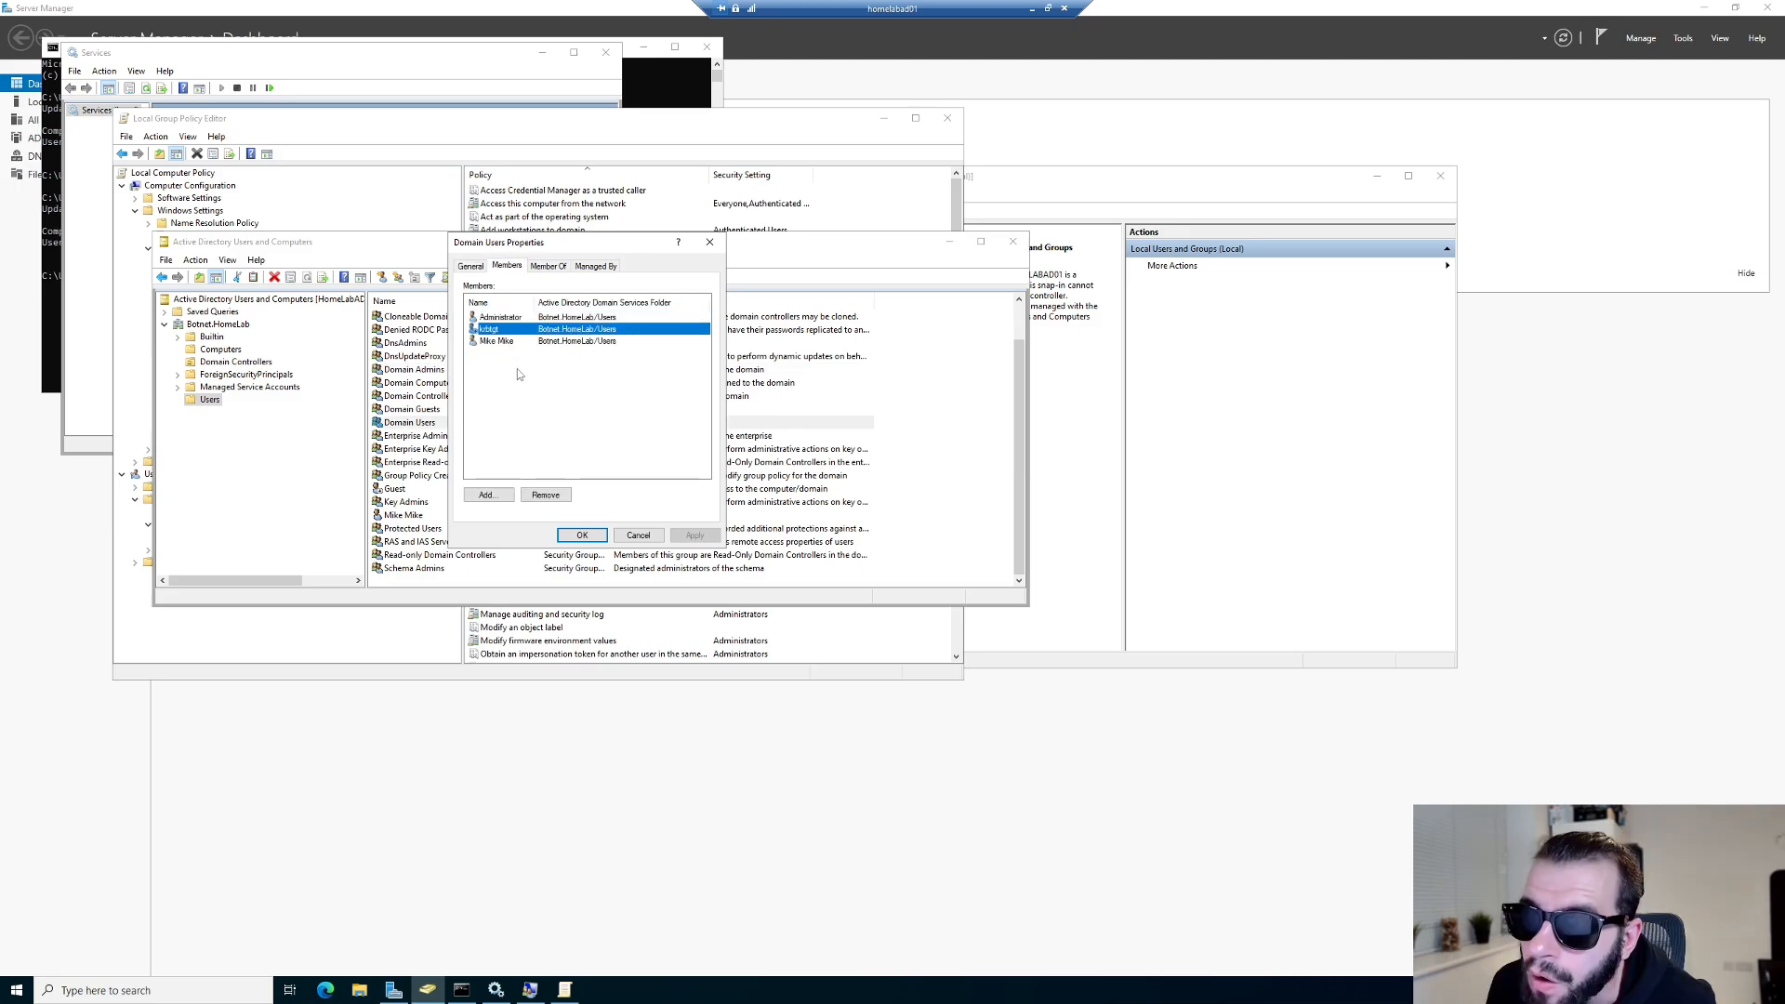
click(535, 416)
click(500, 331)
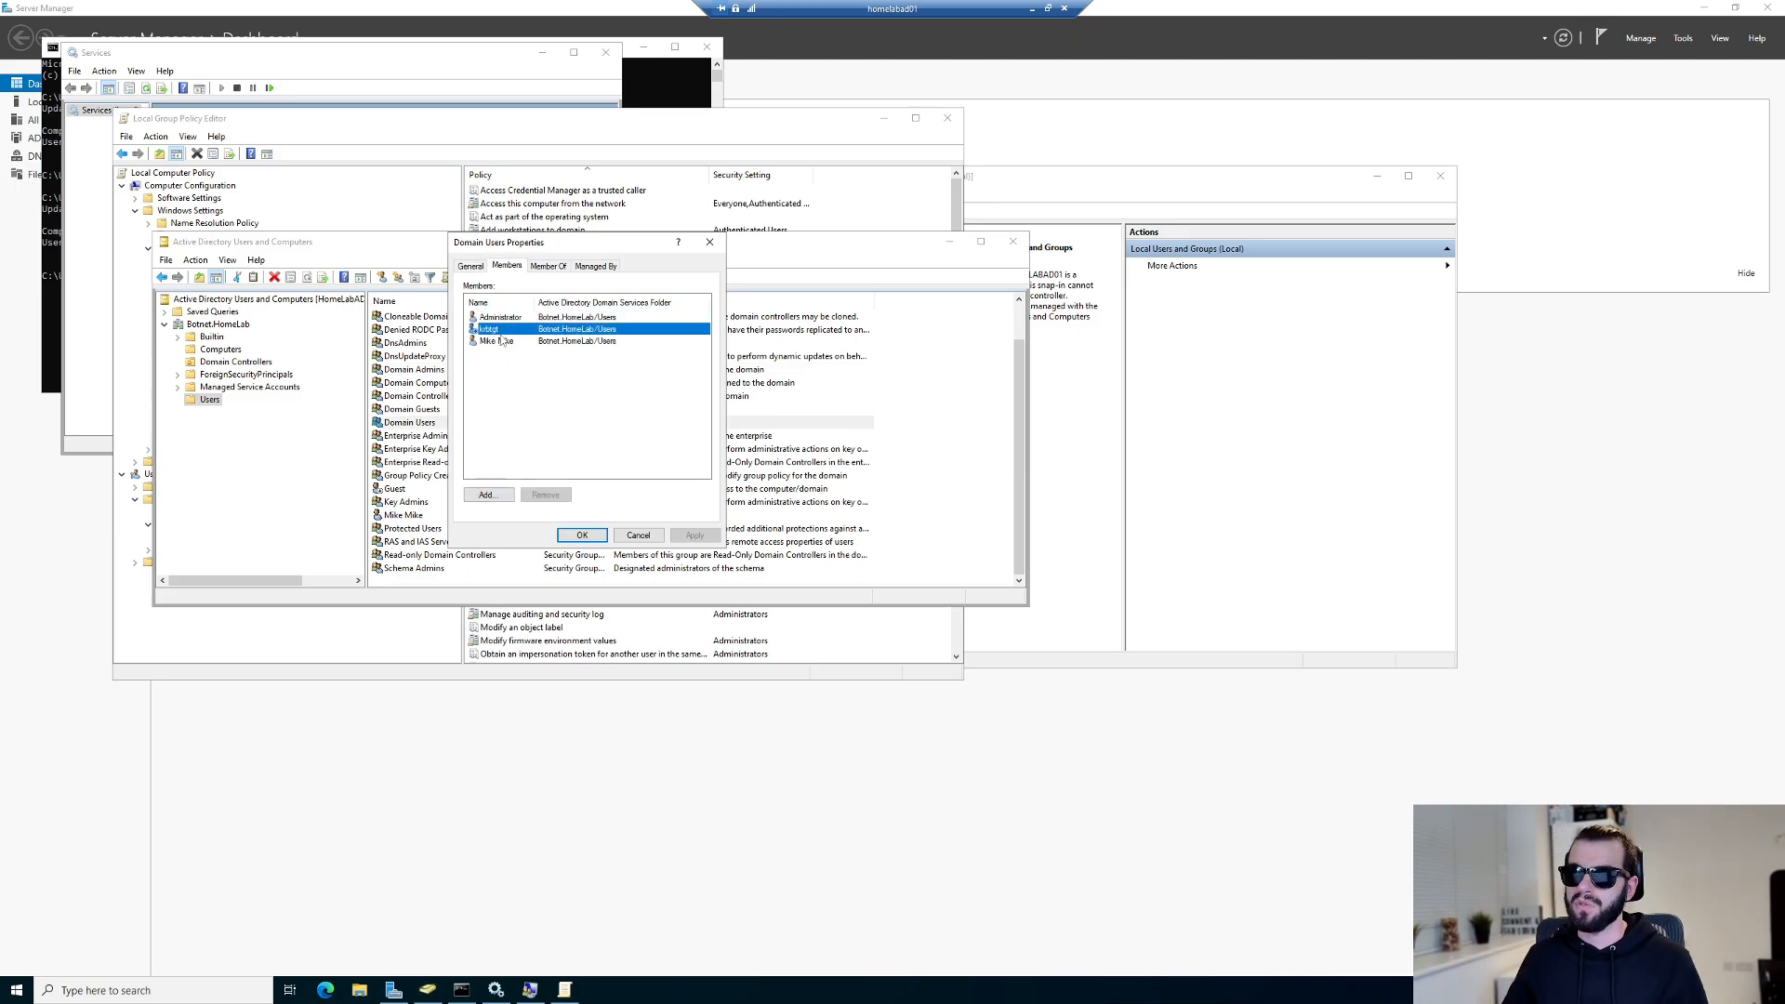
click(582, 535)
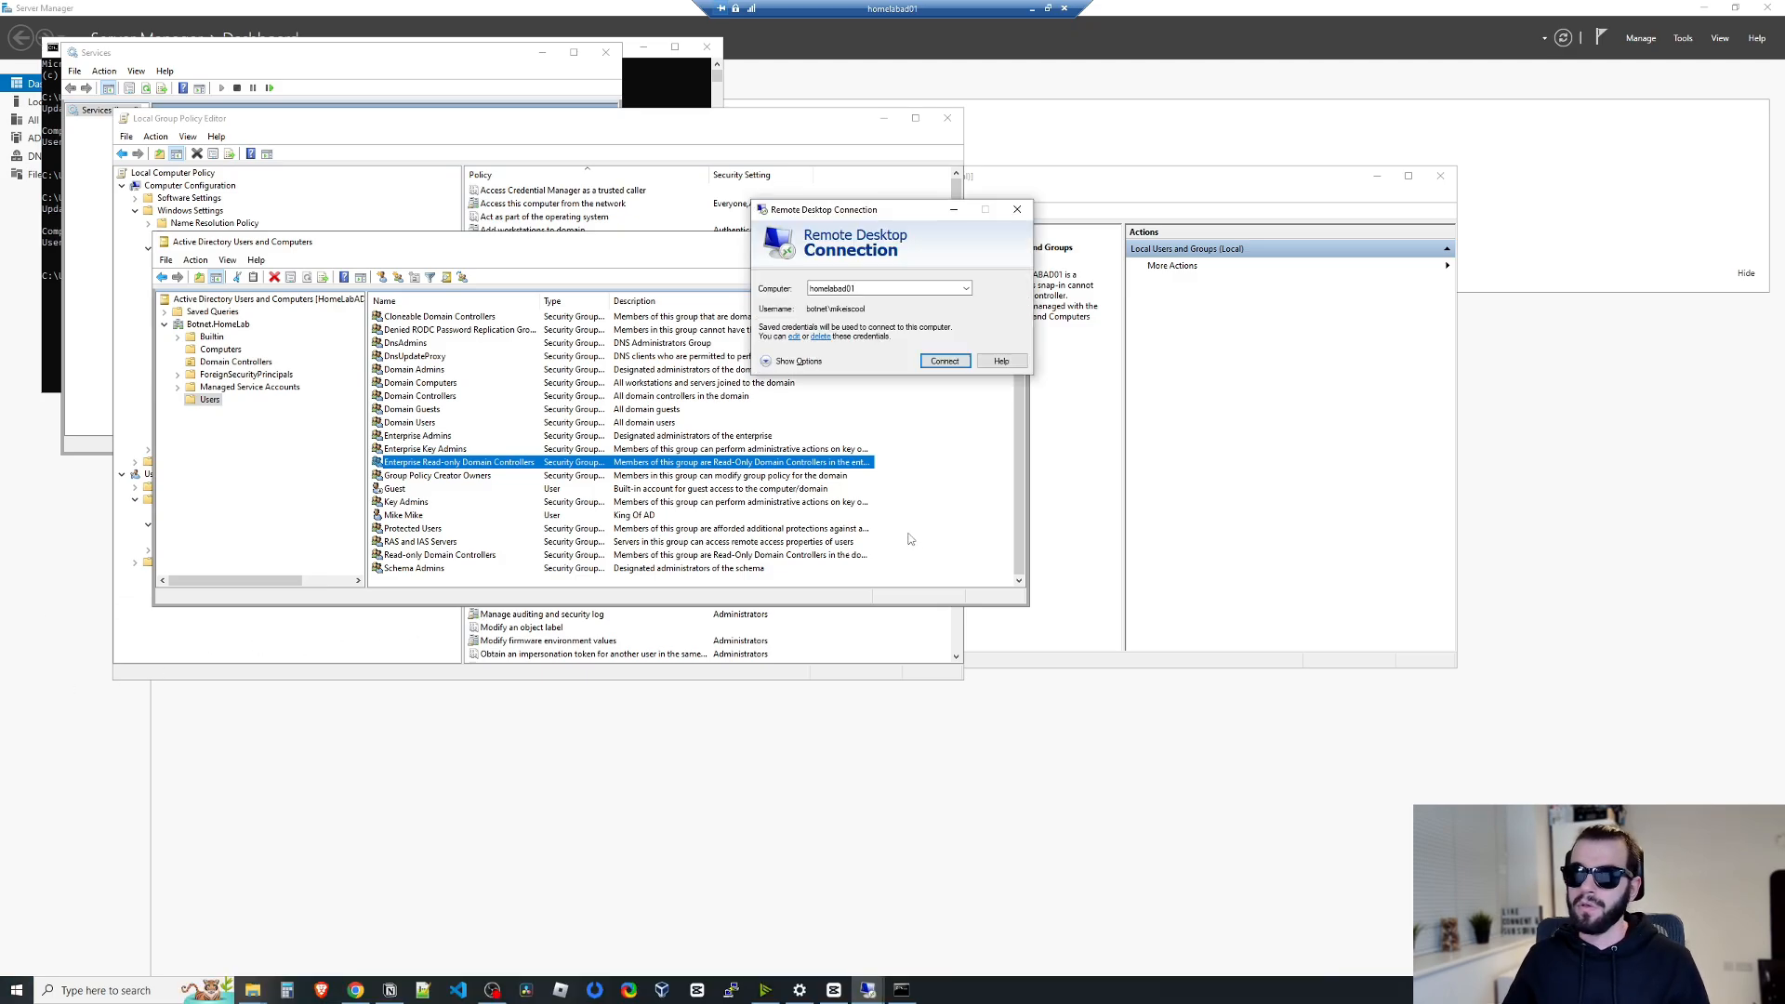
click(944, 360)
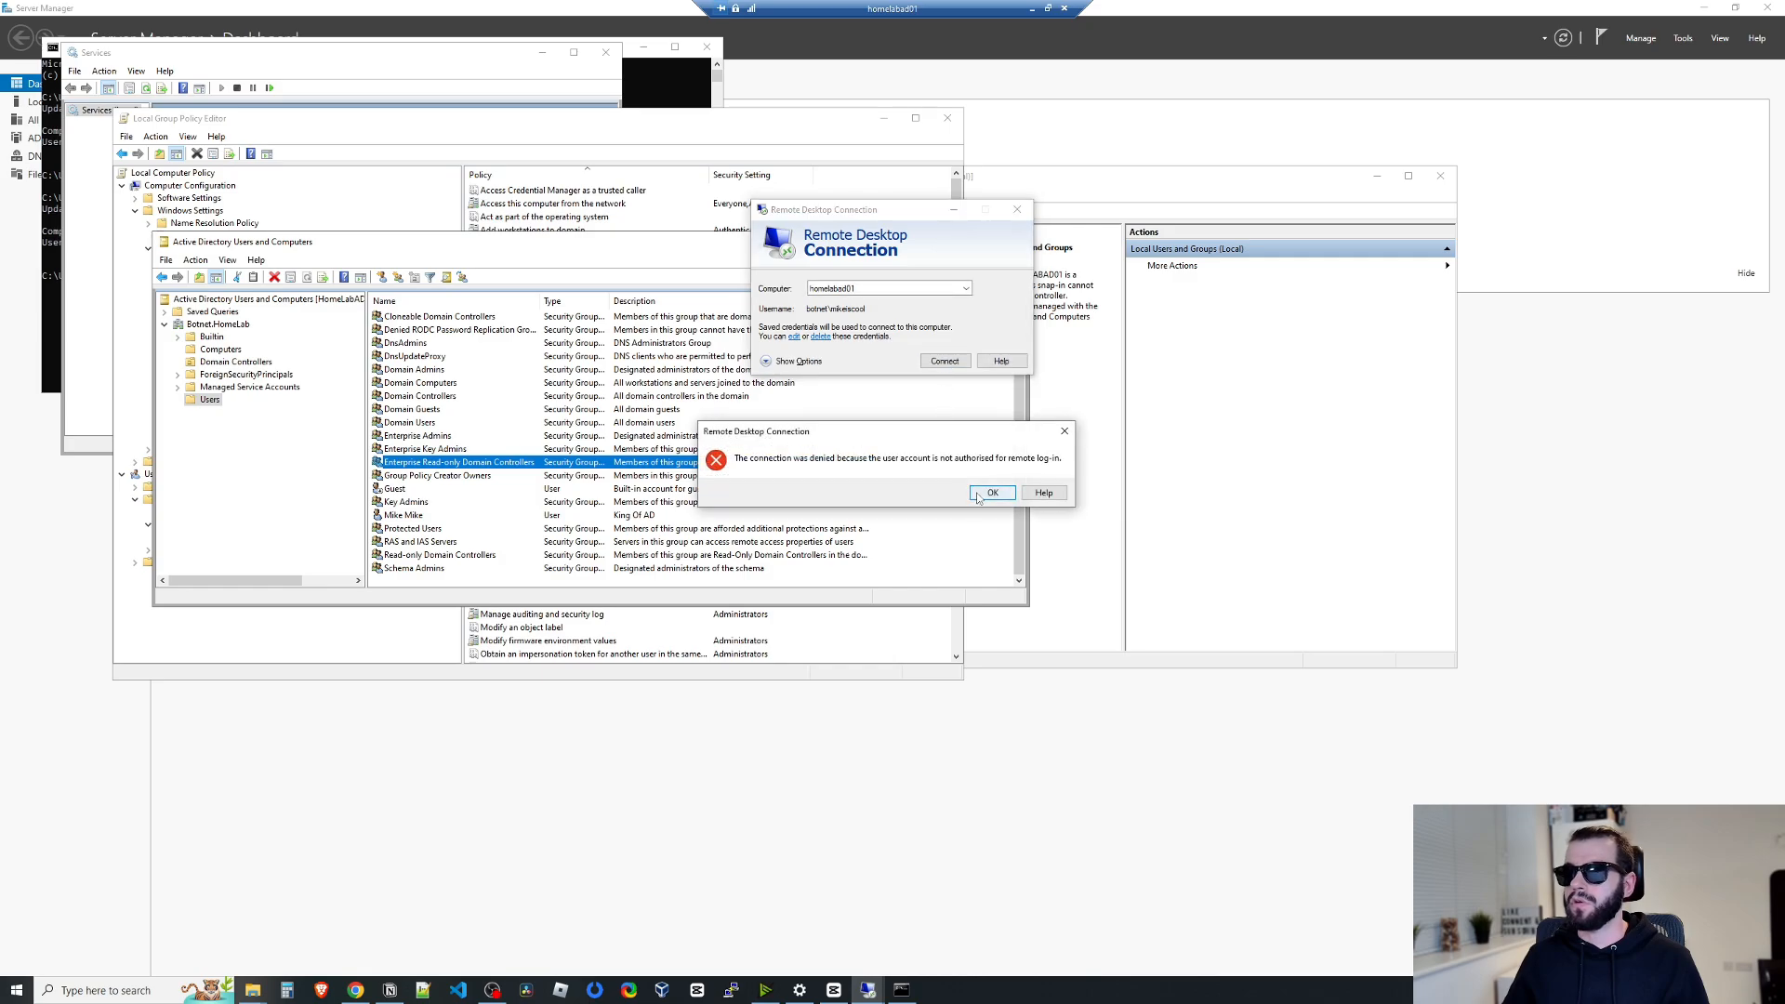
click(991, 497)
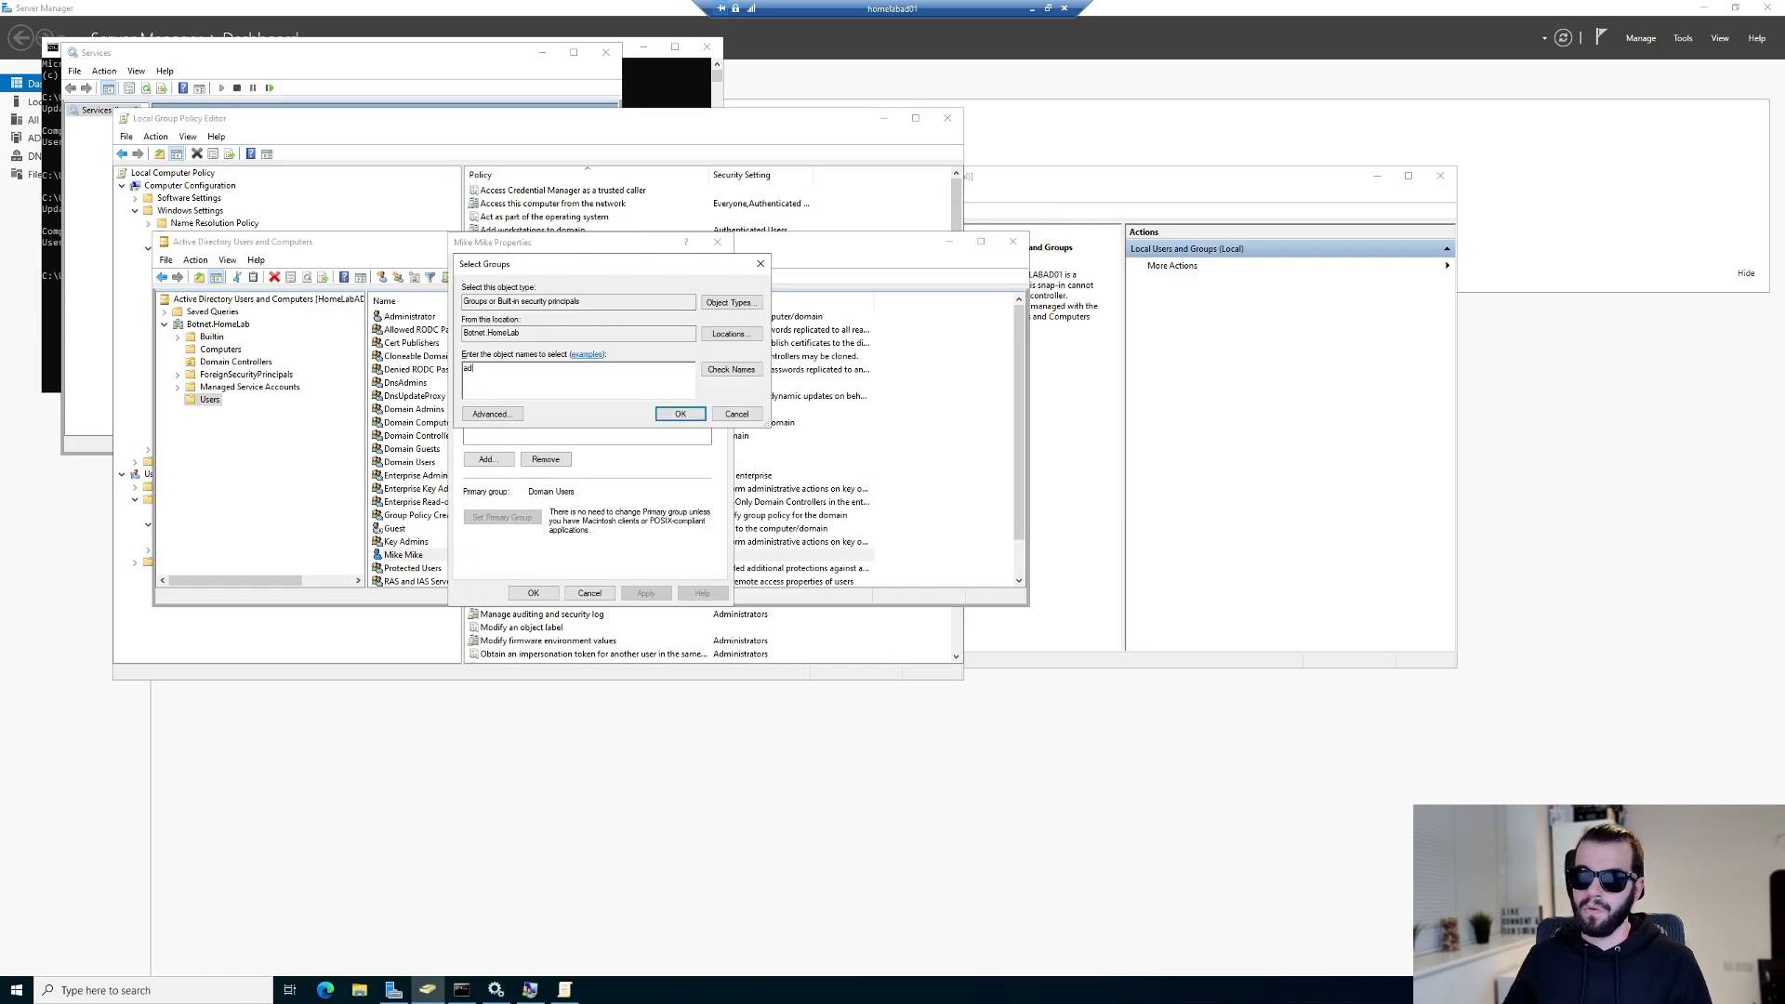
Add the domain user to the group matching "ad", and grant the account the Allow log on through Remote Desktop Services right.
click(730, 369)
click(681, 413)
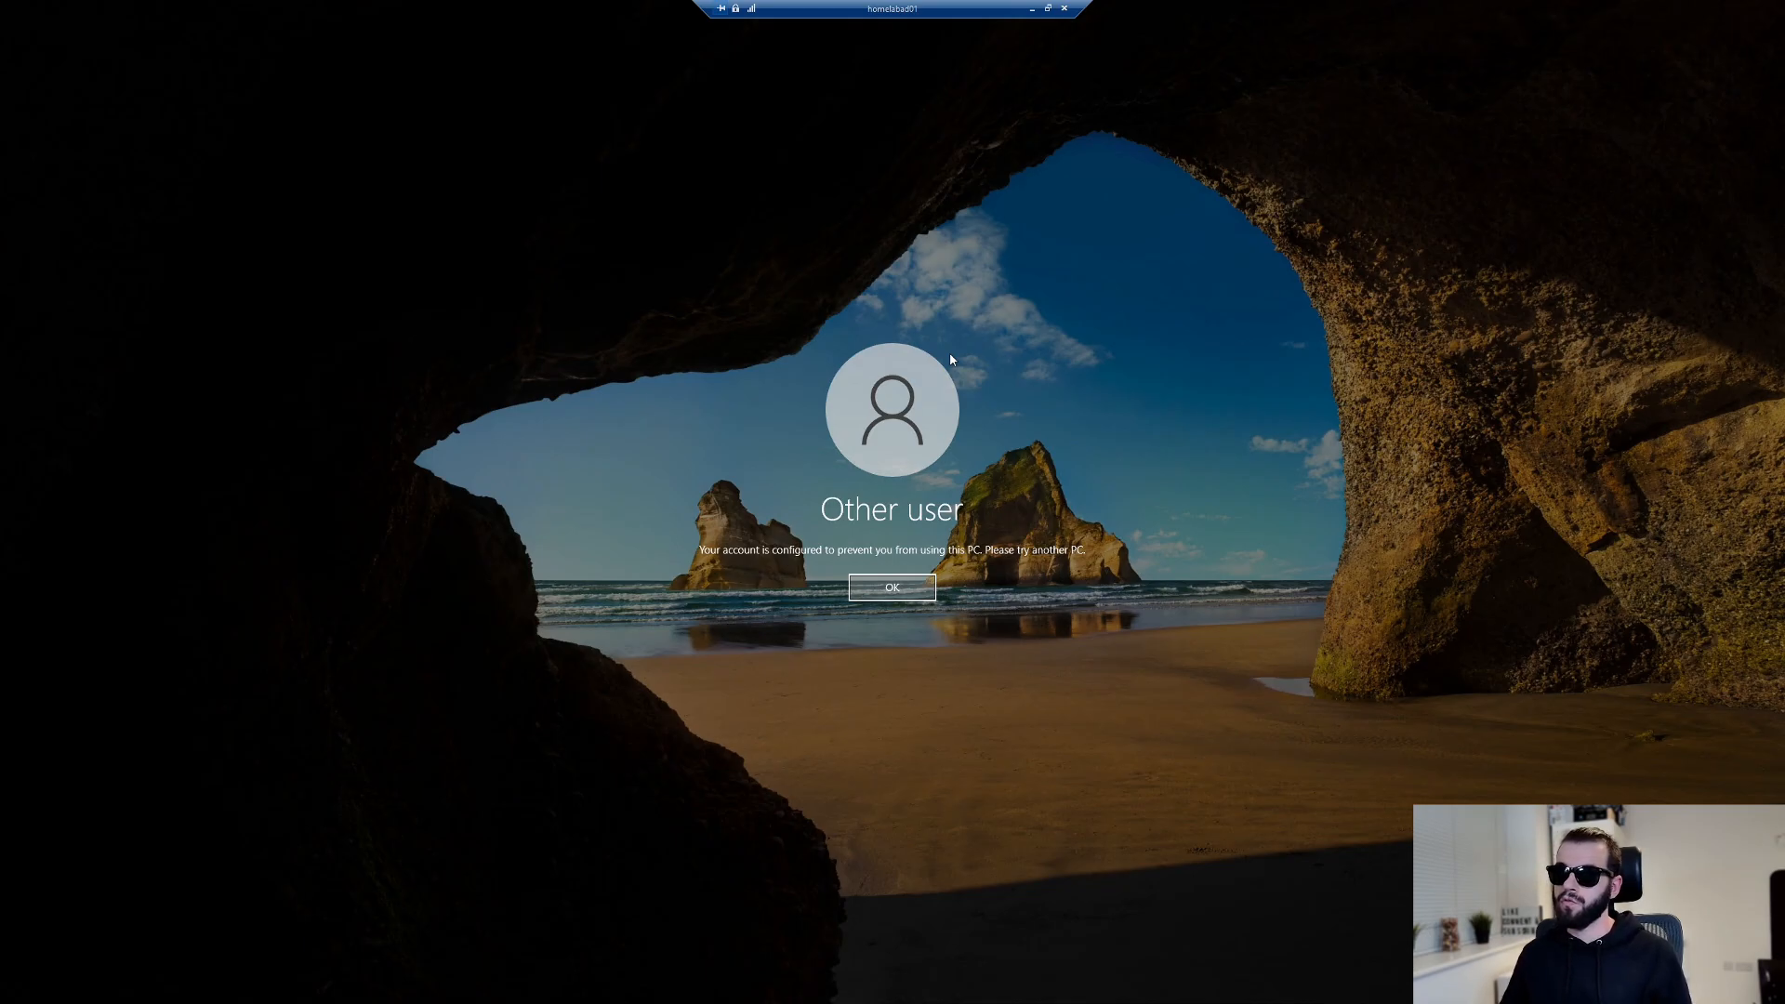
key(Return)
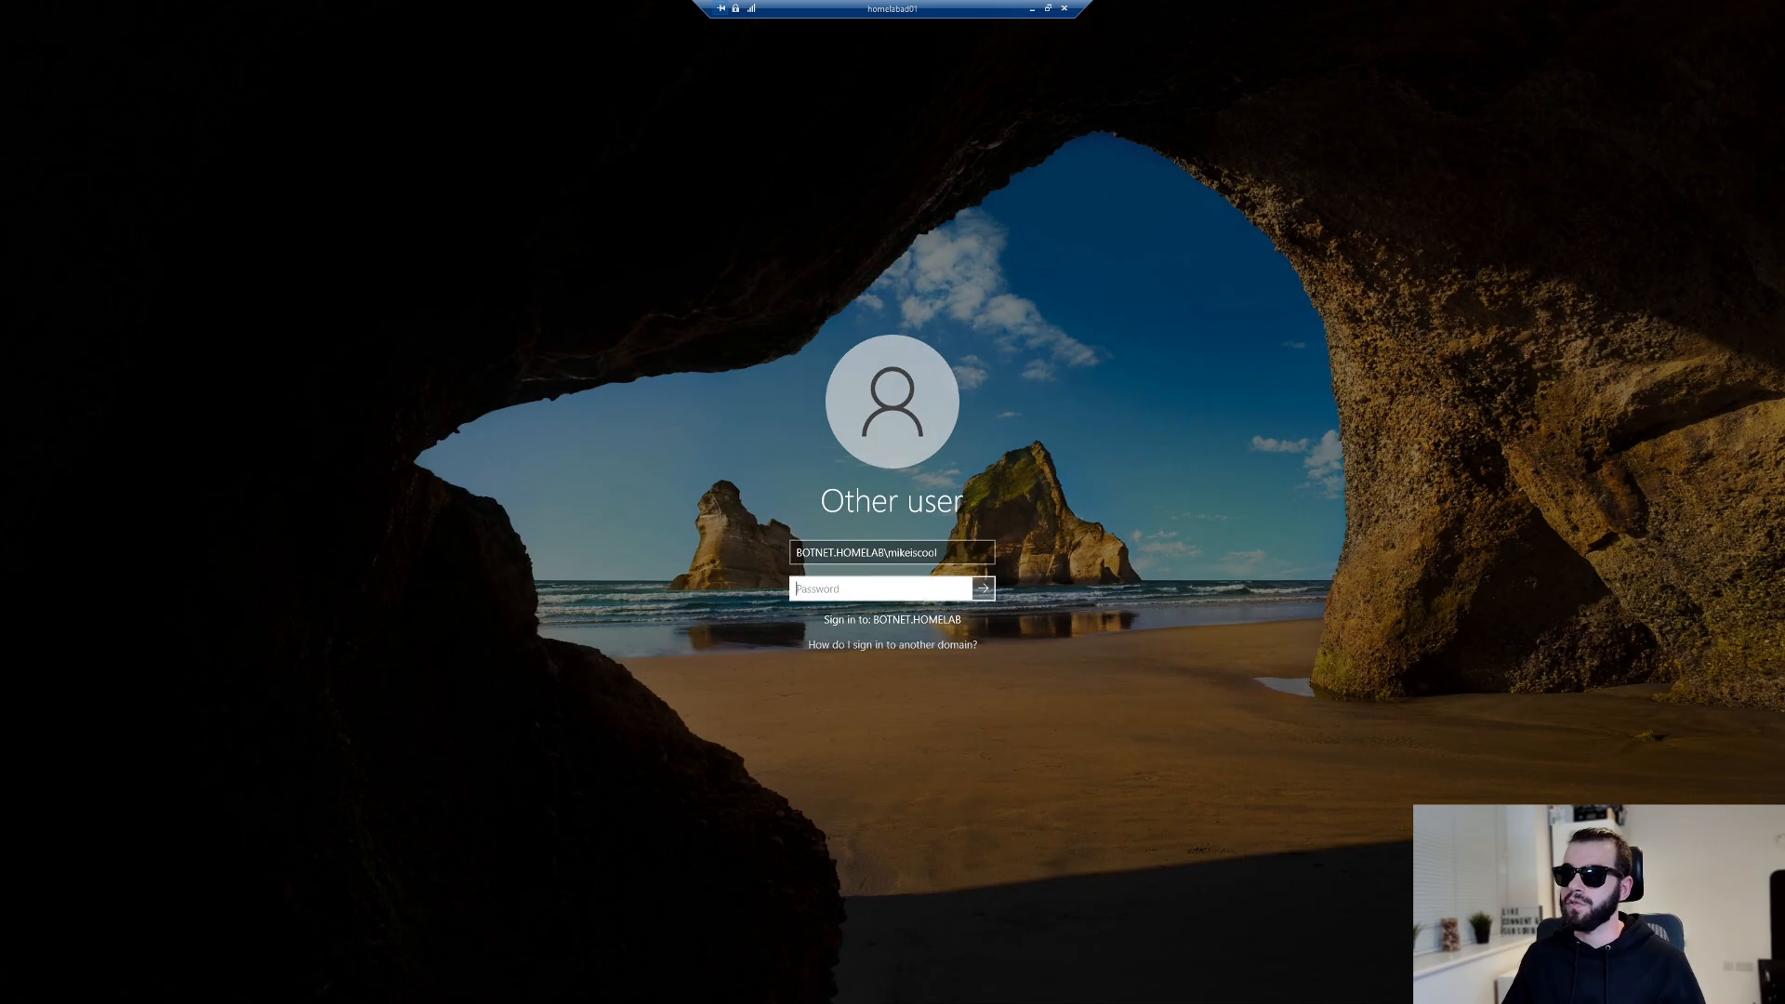
text(mikeisc)
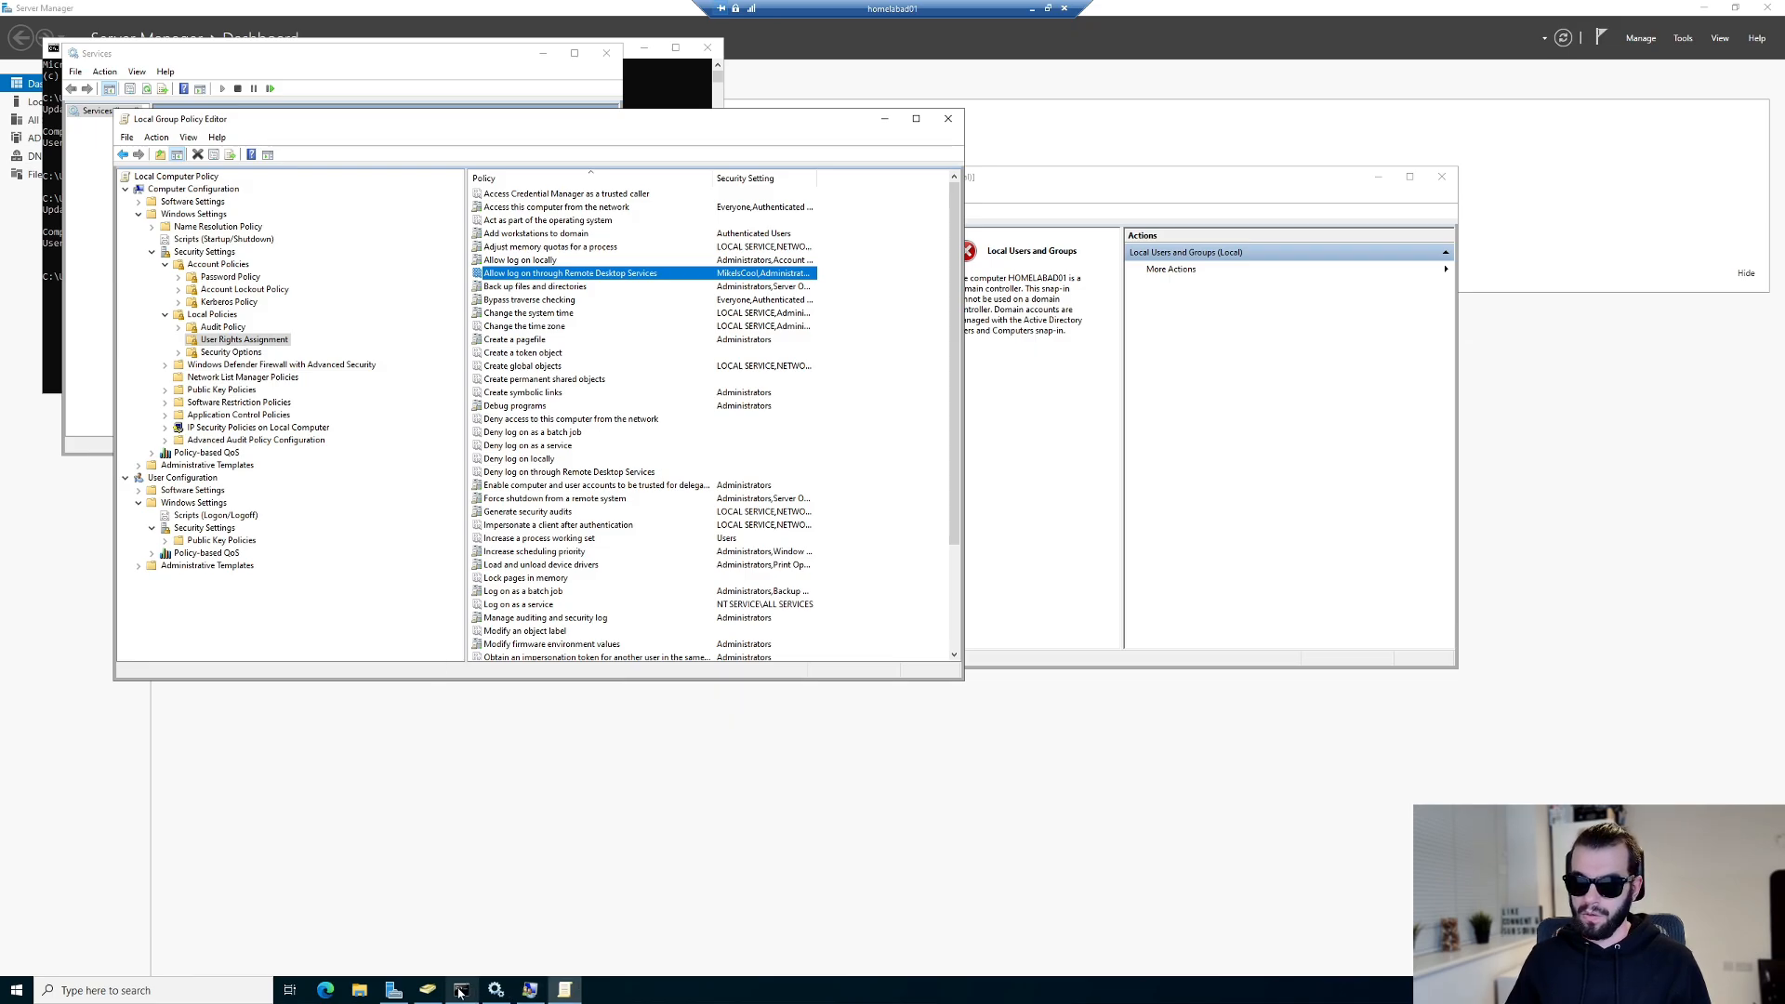
Run gpupdate /force in the administrator Command Prompt, and reconnect to homelabad01 over Remote Desktop as the domain user.
click(460, 991)
click(427, 517)
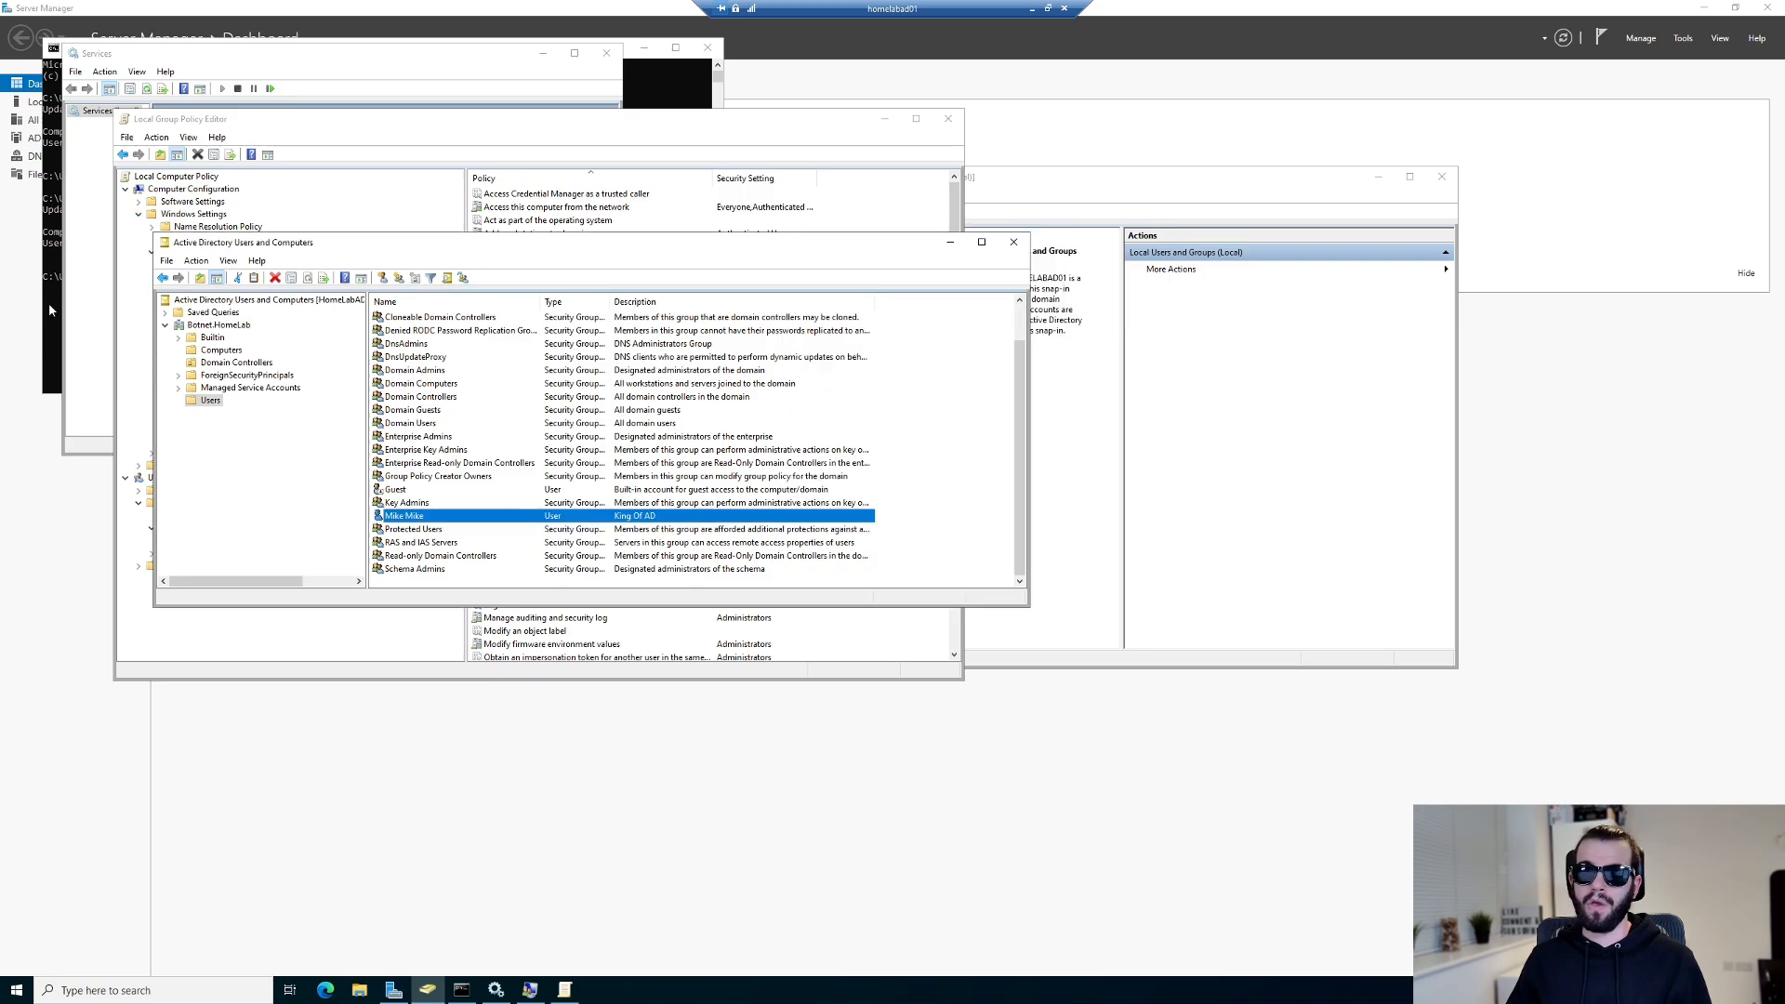
click(48, 303)
key(Up)
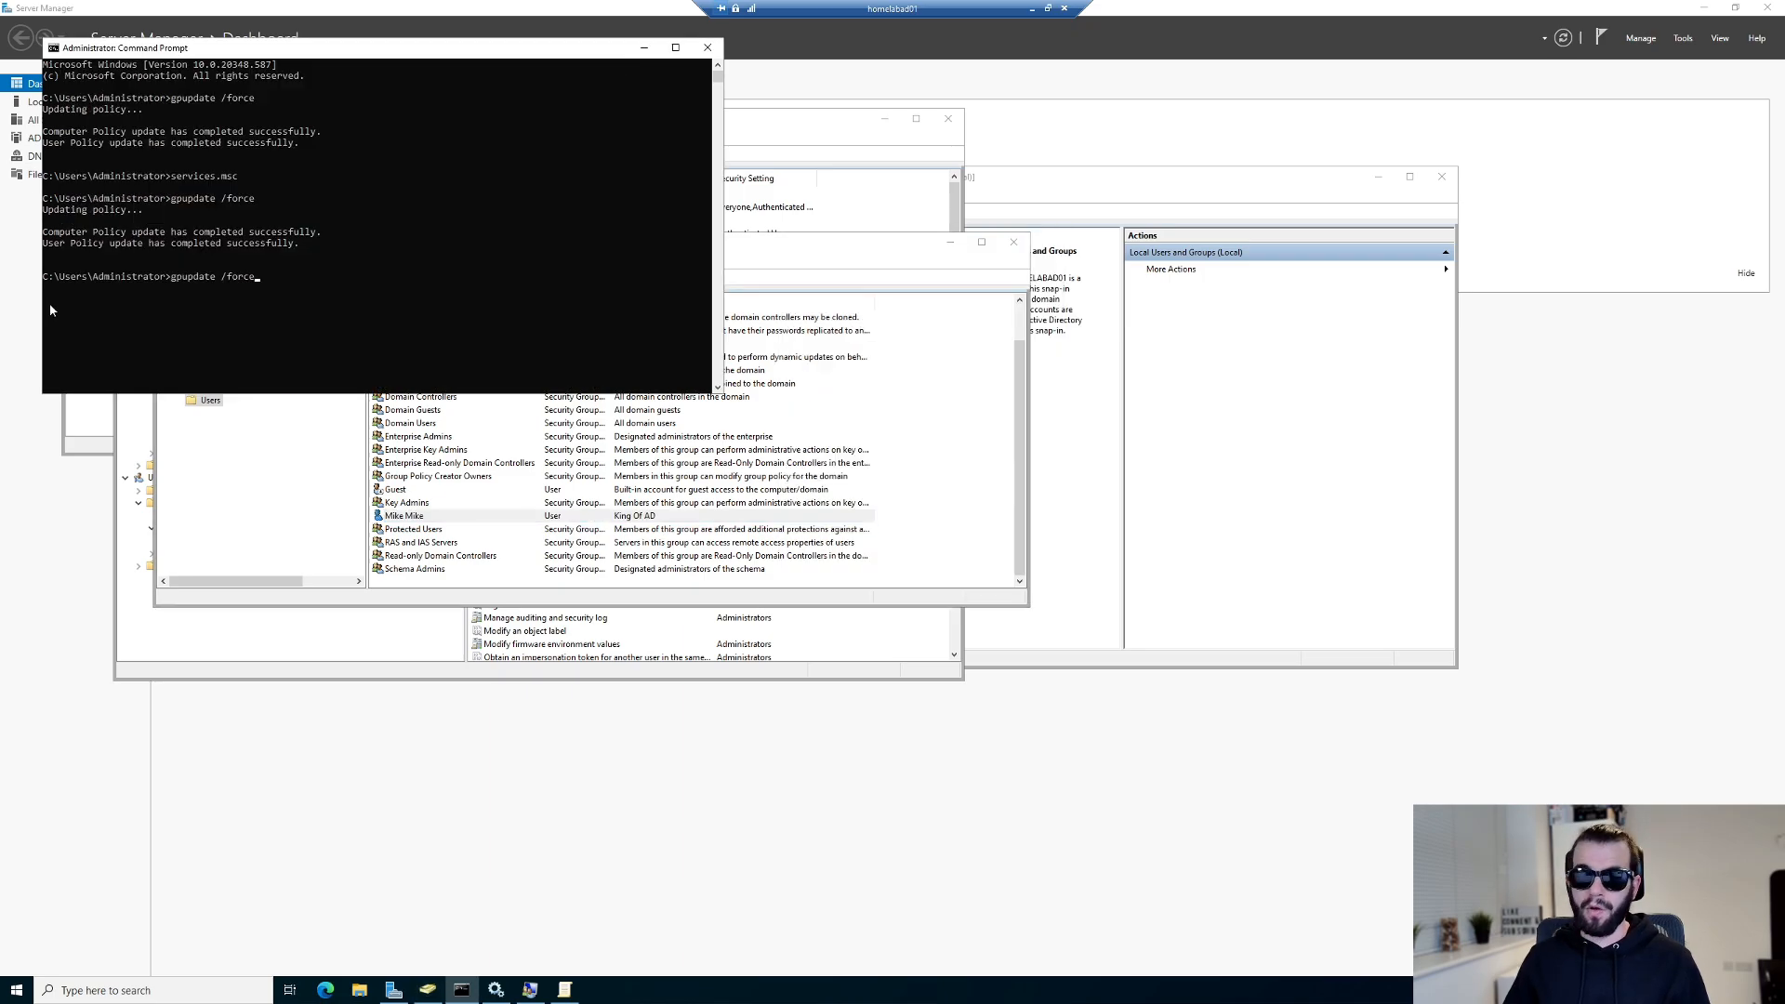
key(Return)
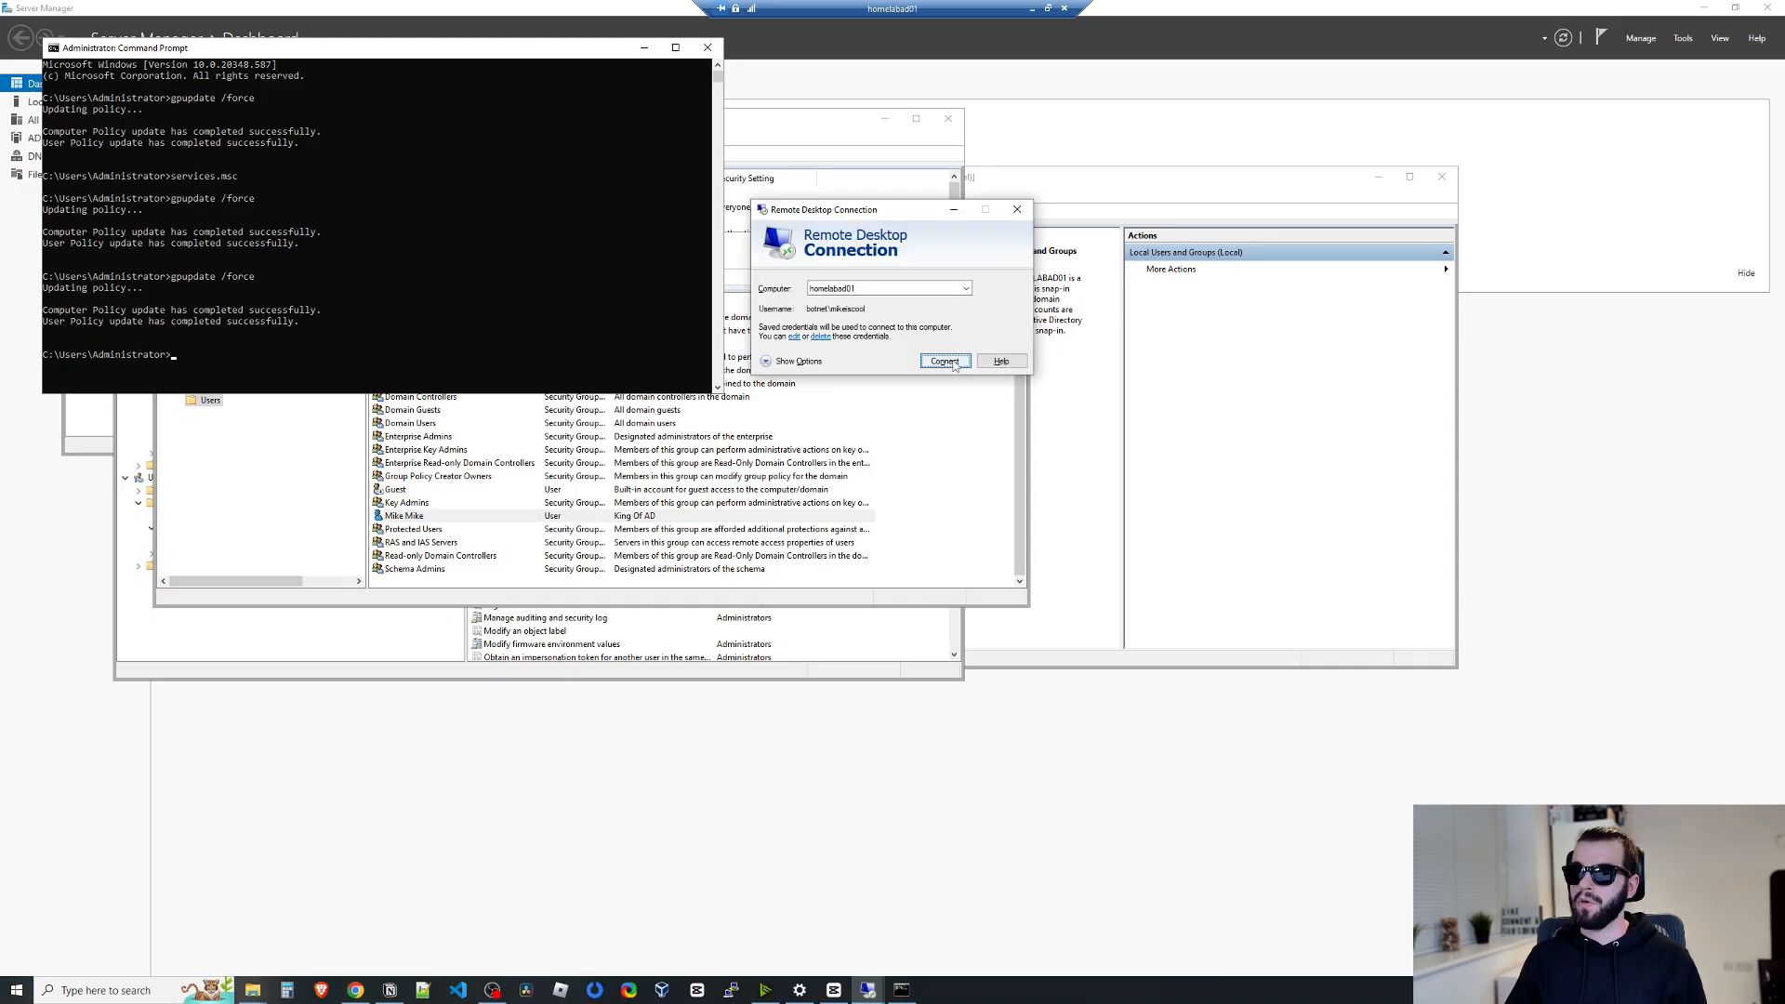
click(952, 360)
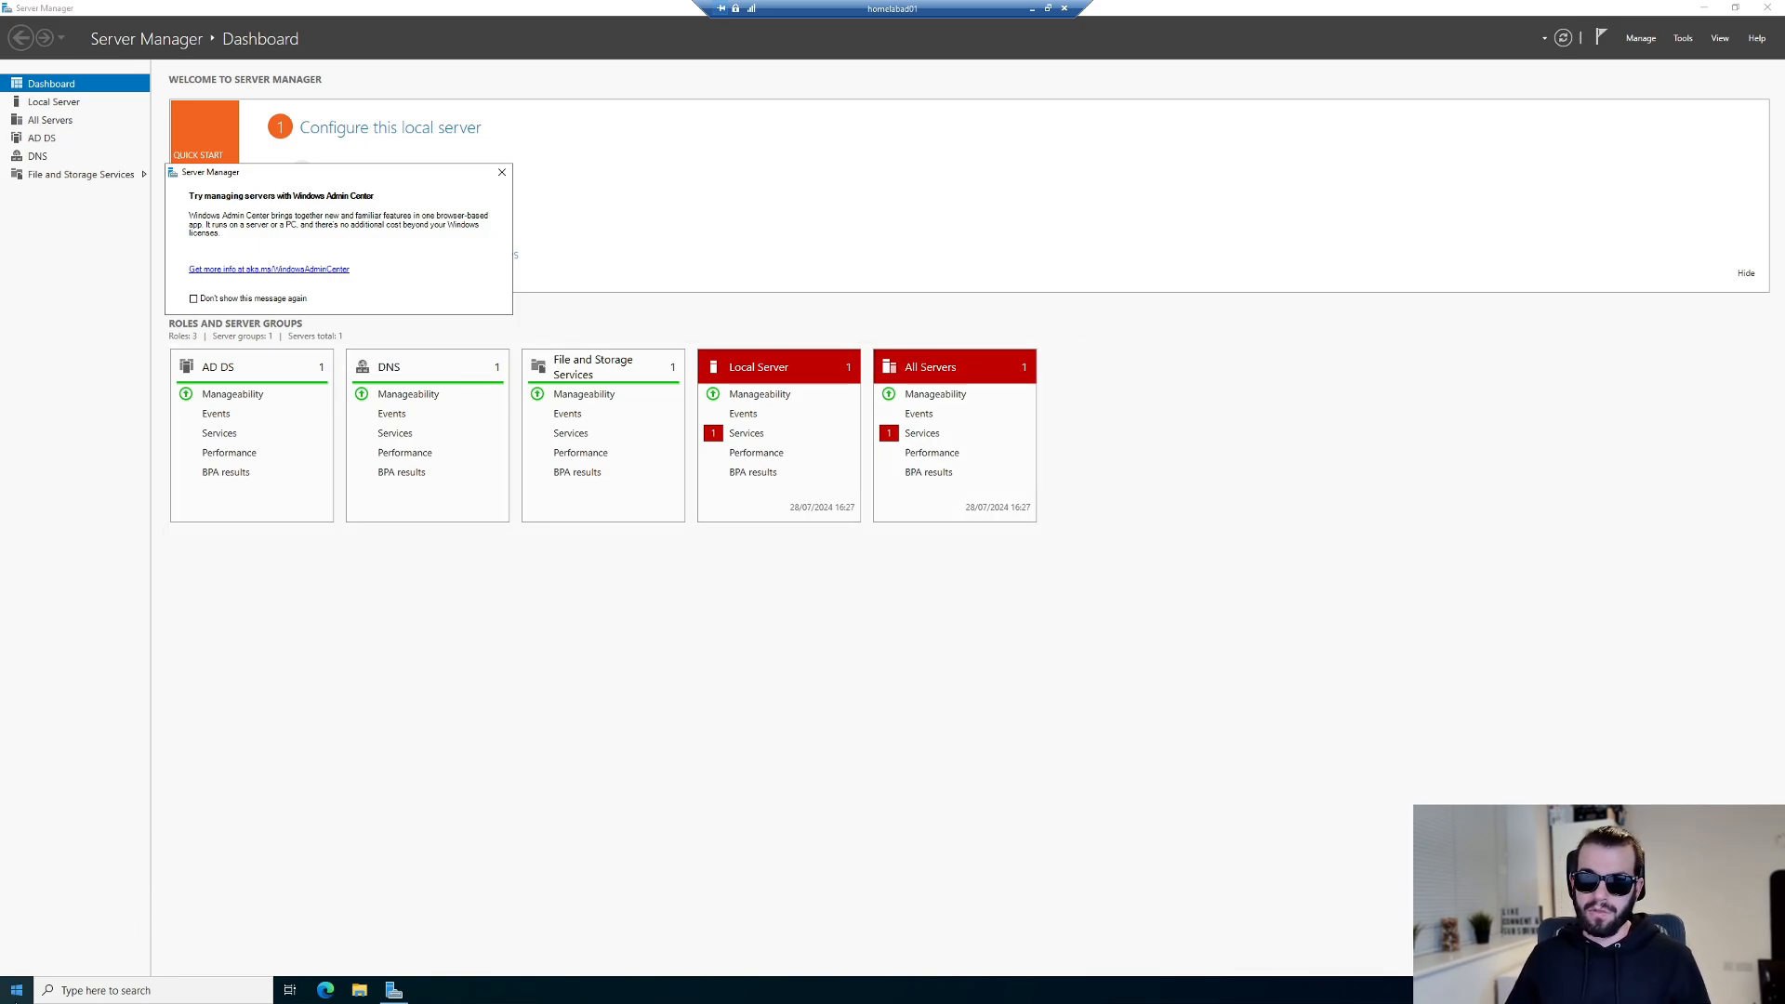
Open a Command Prompt in the new remote session and check the logged-on account with whoami.
click(16, 1000)
text(cmd)
key(Return)
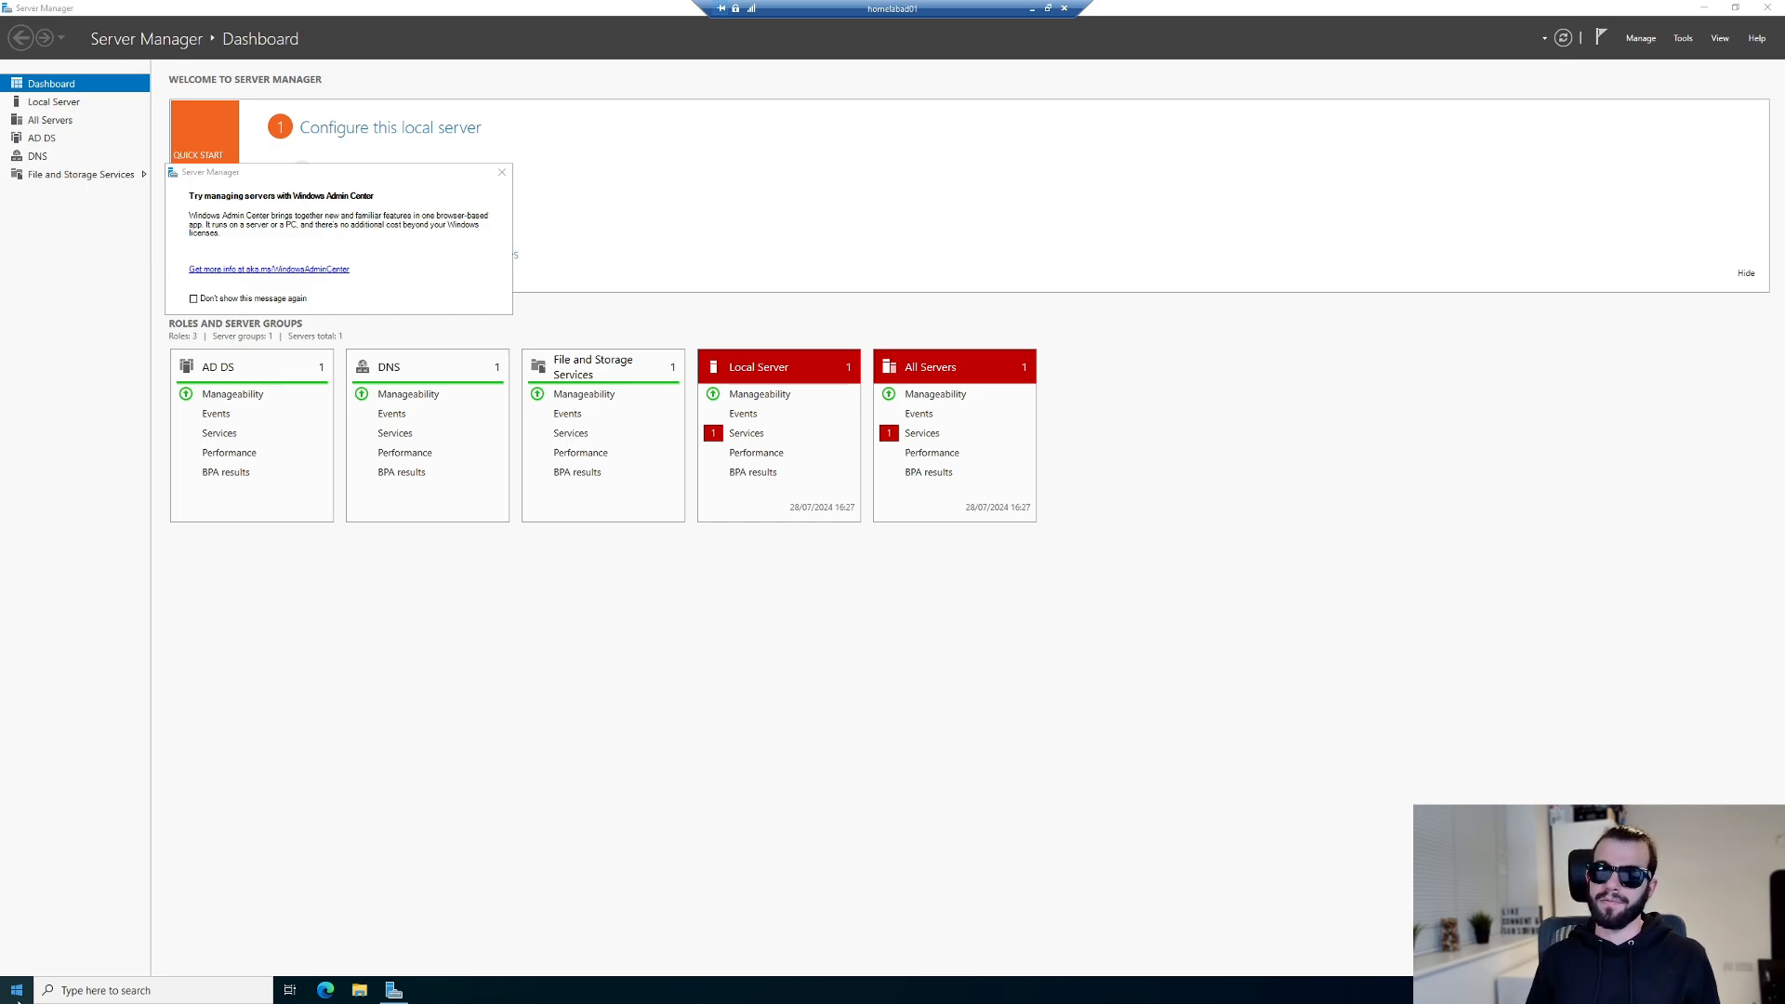
text(whoami)
key(Return)
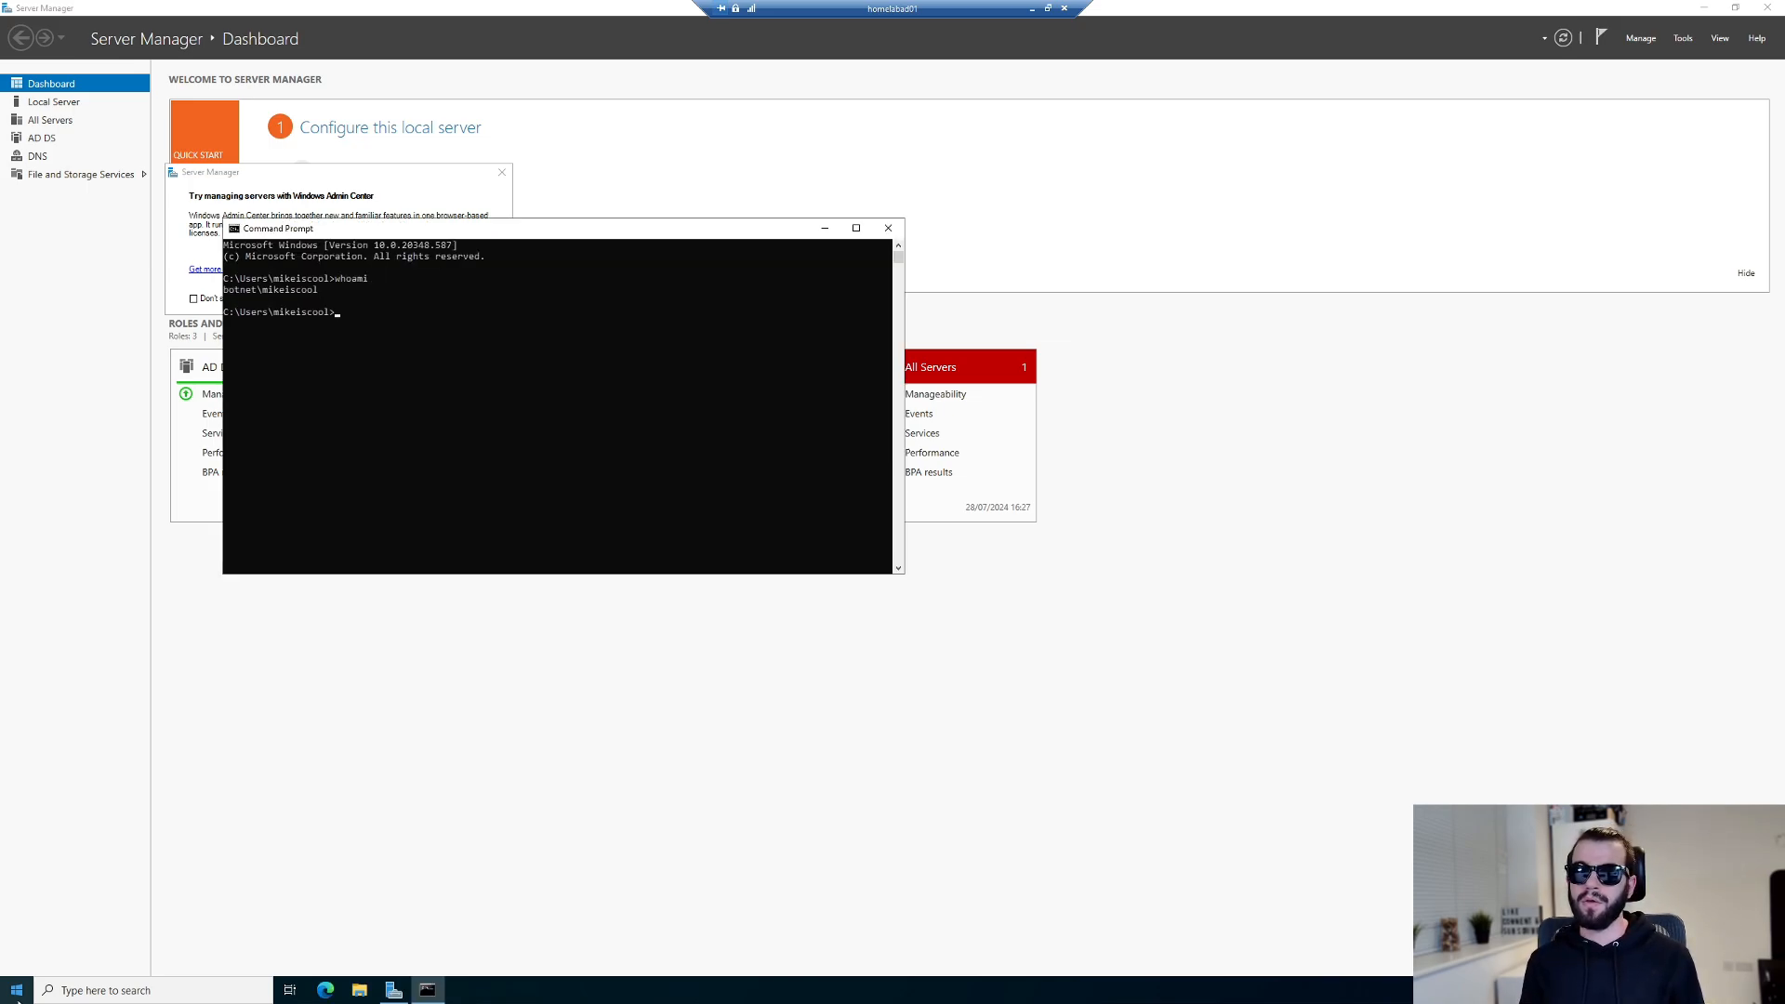